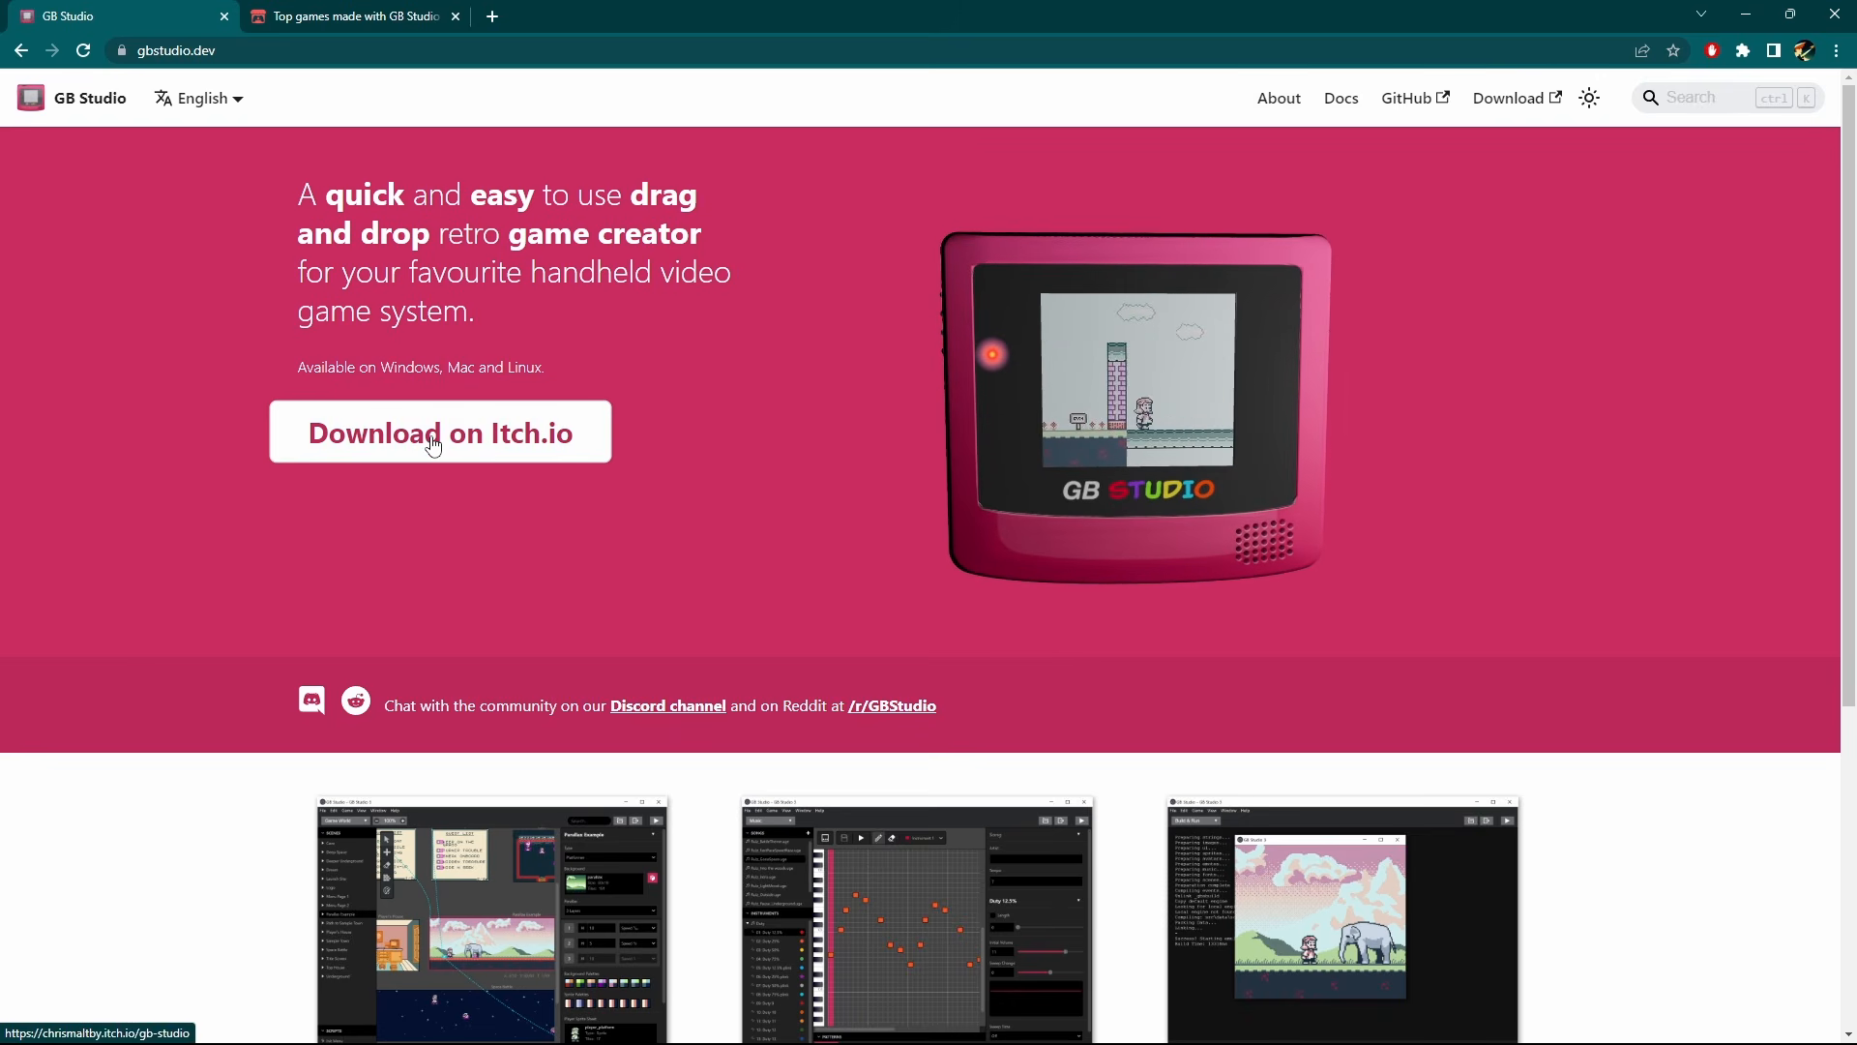
Open GB Studio's itch.io download page and look through the builds offered for each operating system.
left_click(508, 447)
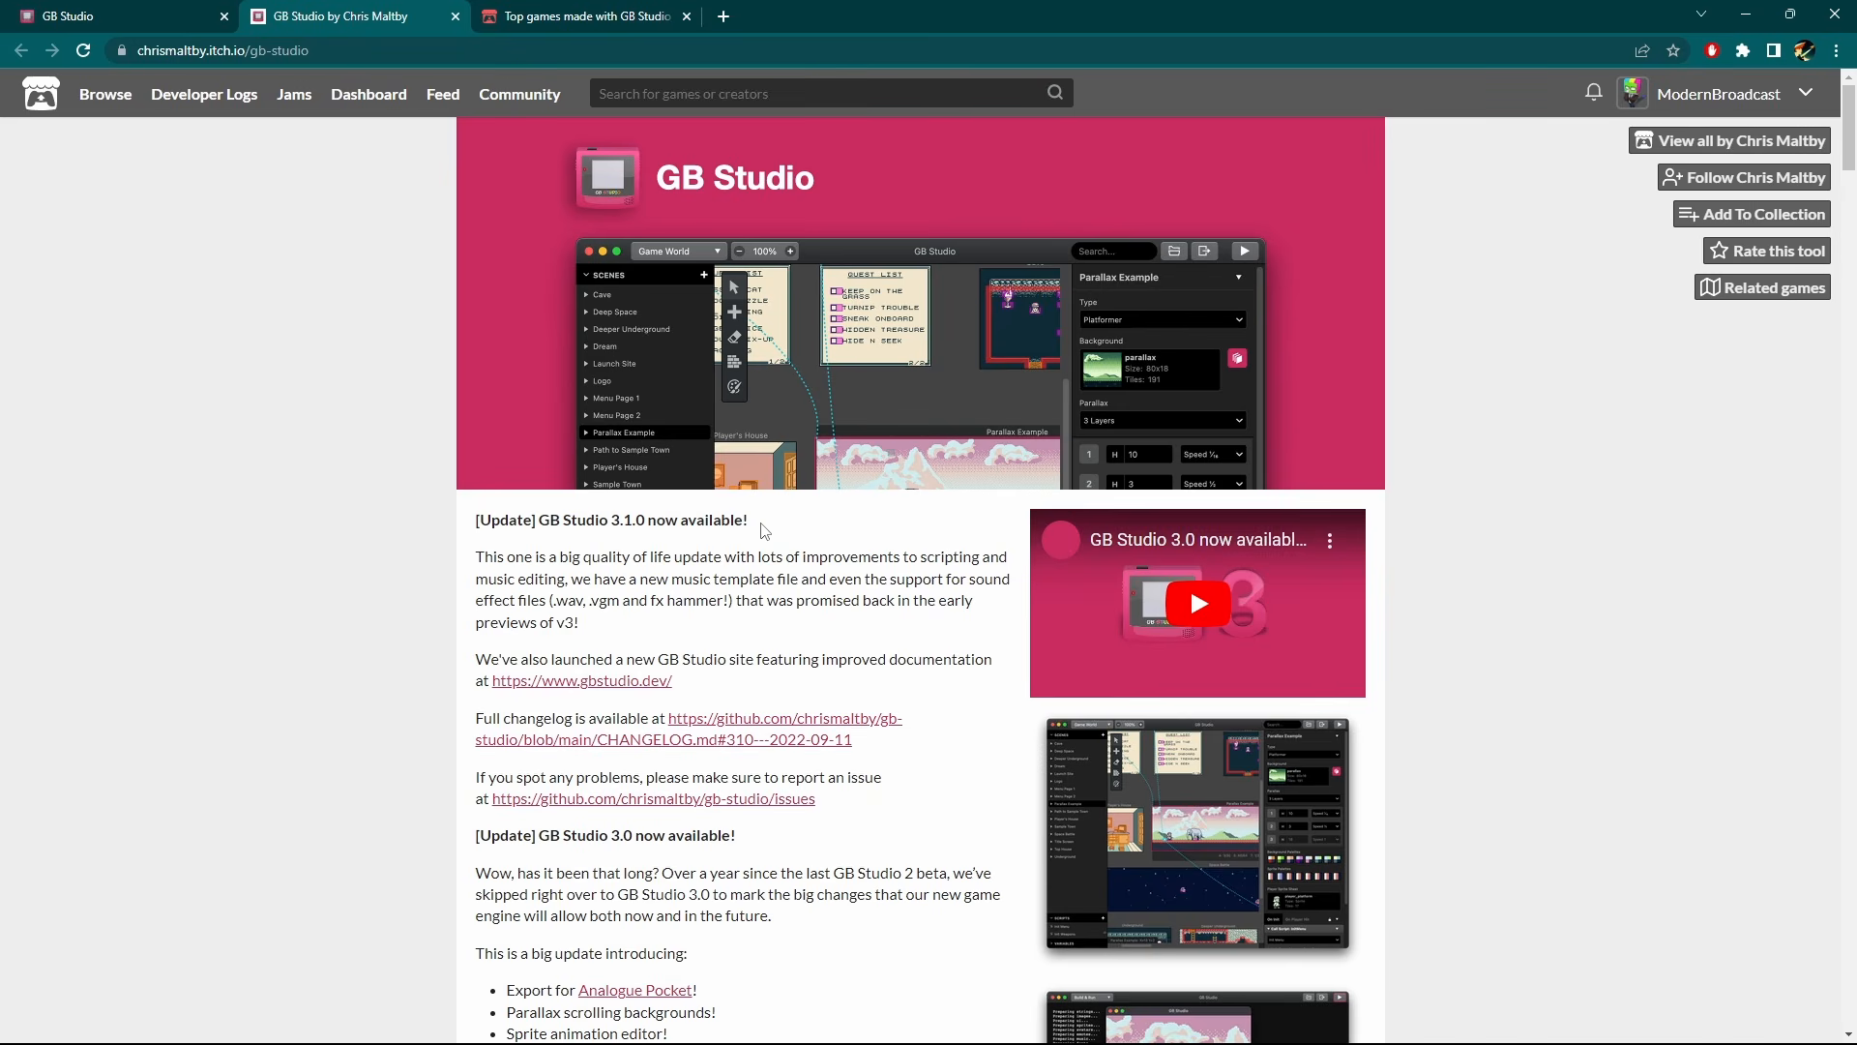
scroll(498, 535, "down", 3)
scroll(398, 526, "down", 10)
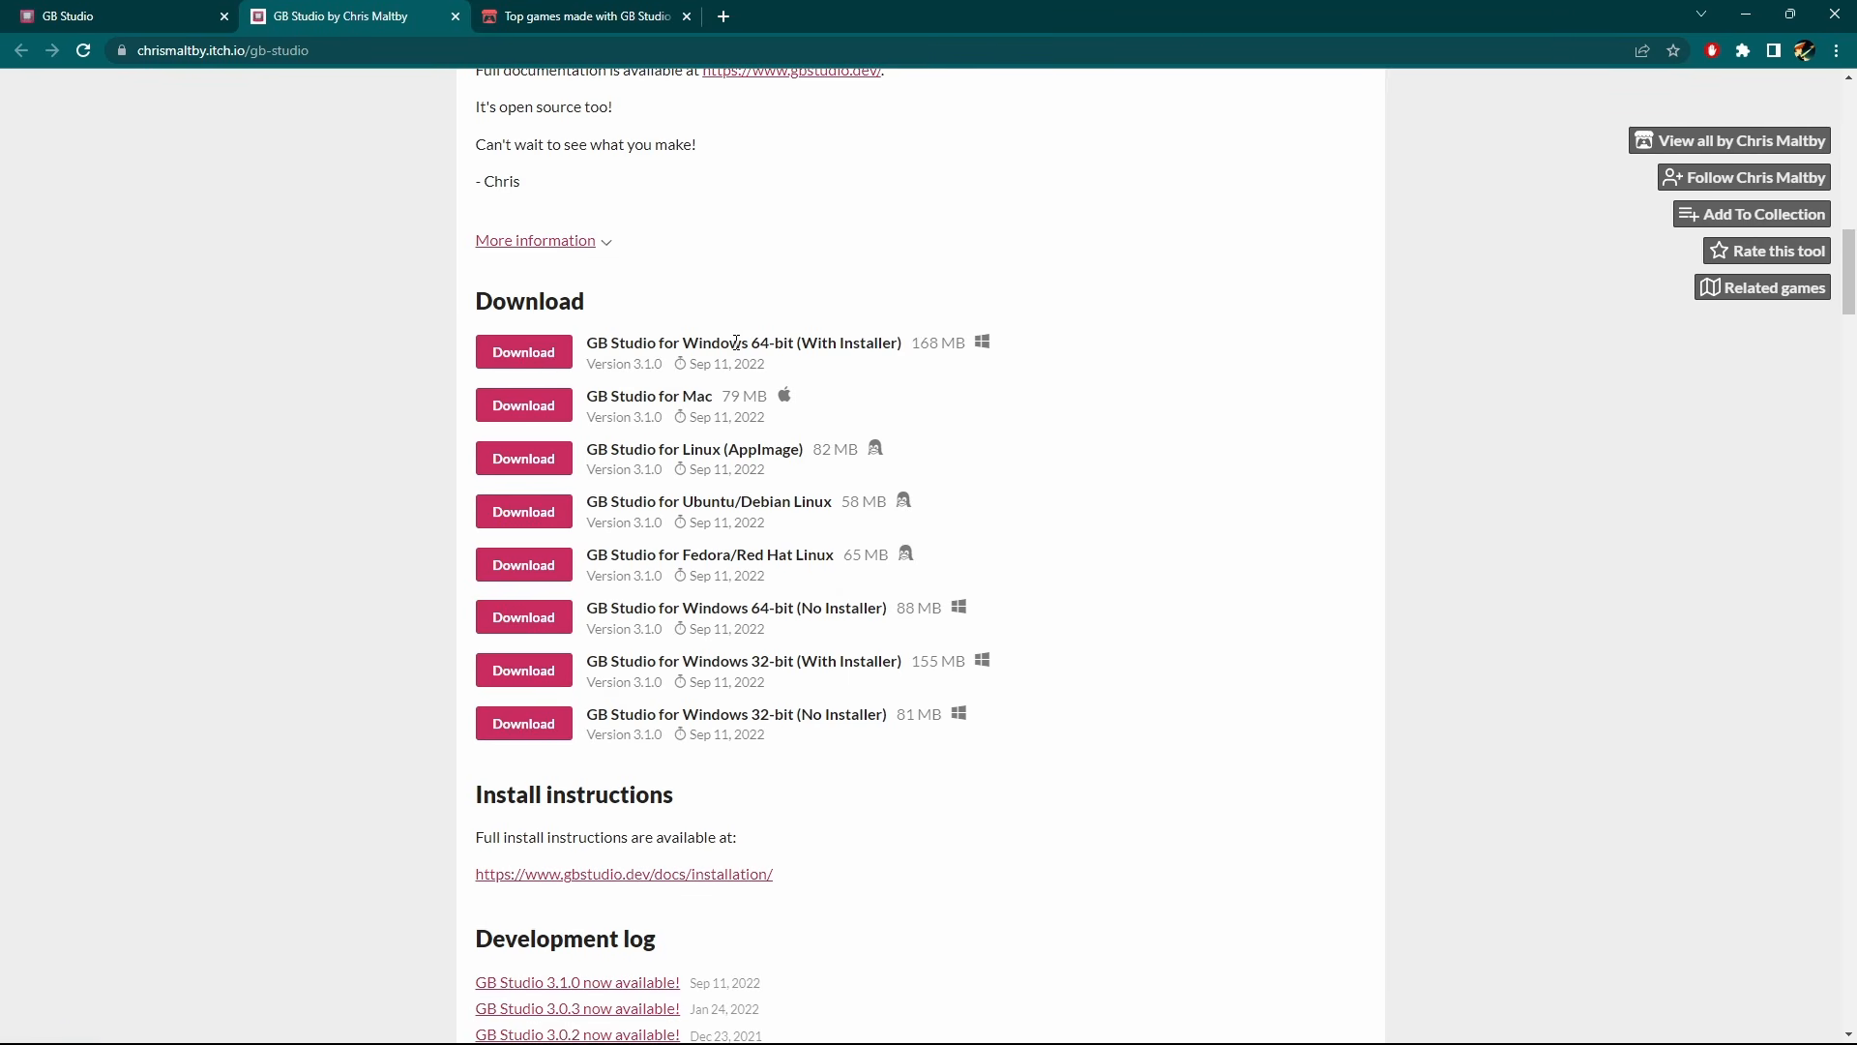
scroll(792, 436, "up", 9)
Browse the itch.io list of top games made with GB Studio.
key("ctrl+Tab")
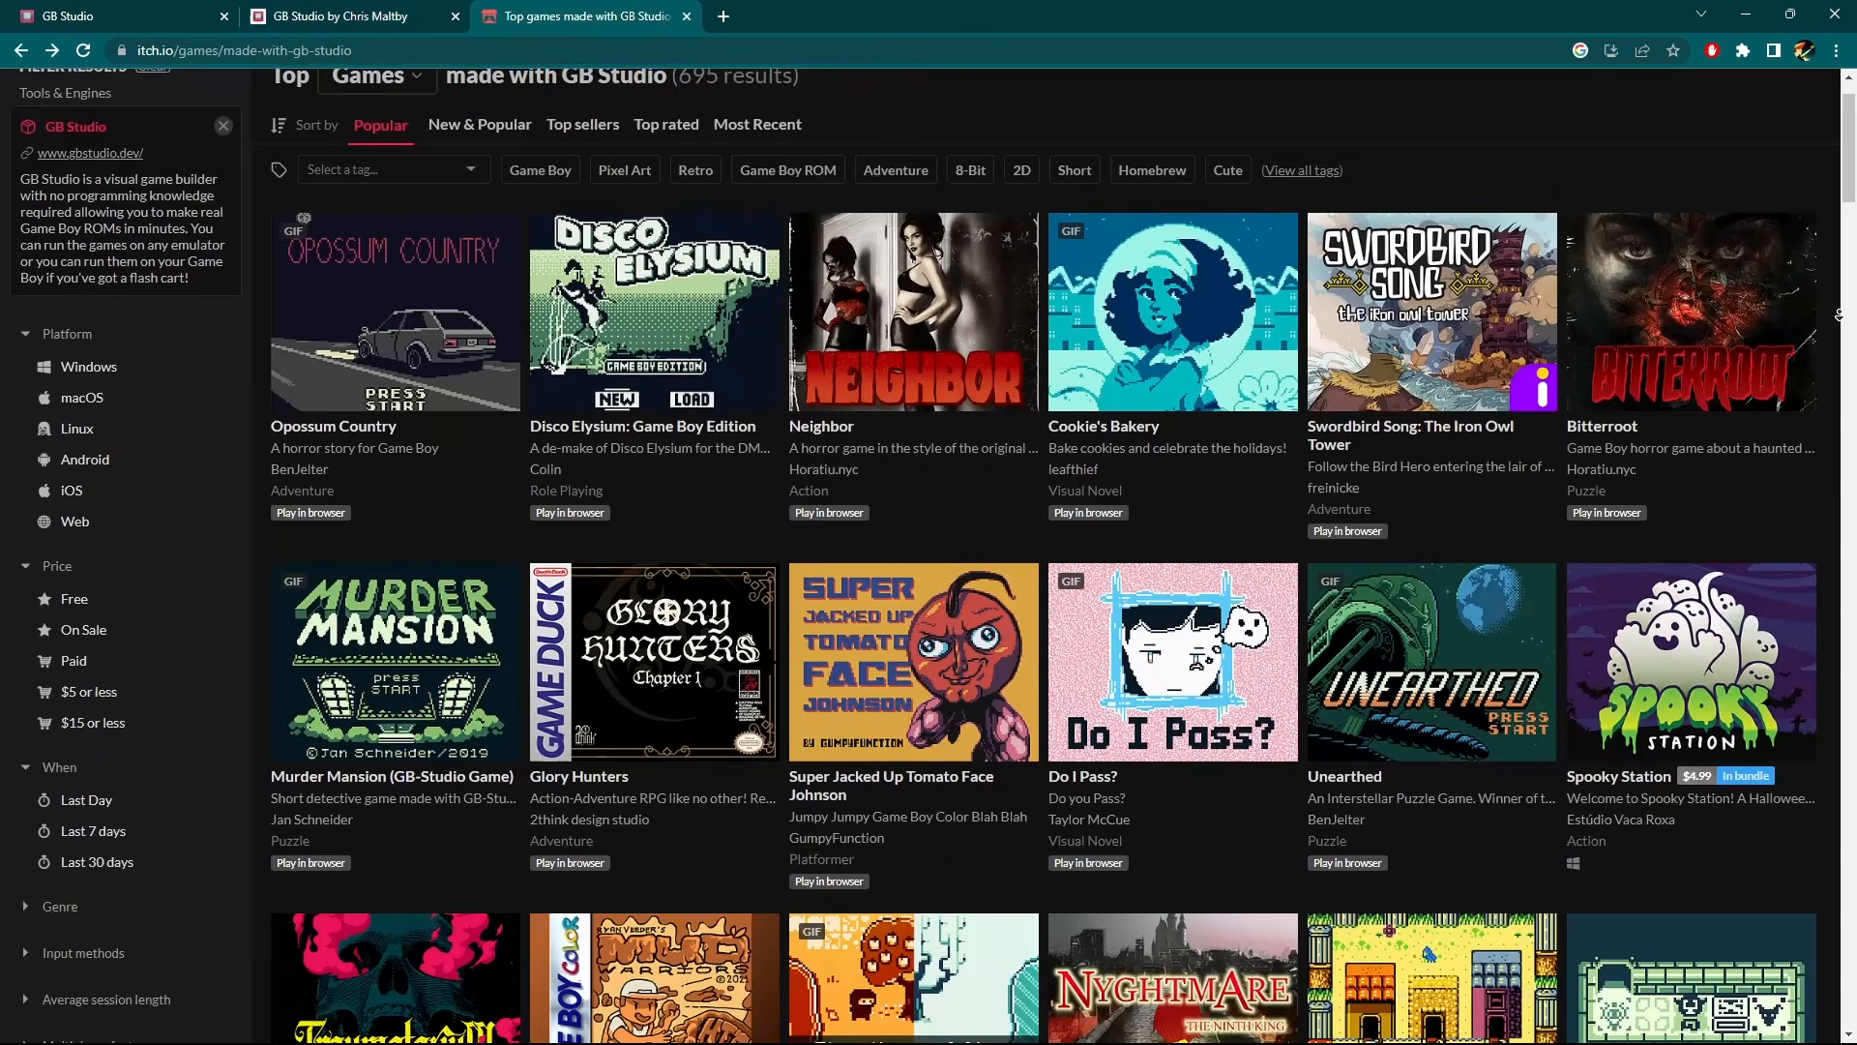
scroll(1838, 314, "down", 2)
scroll(1838, 315, "down", 1)
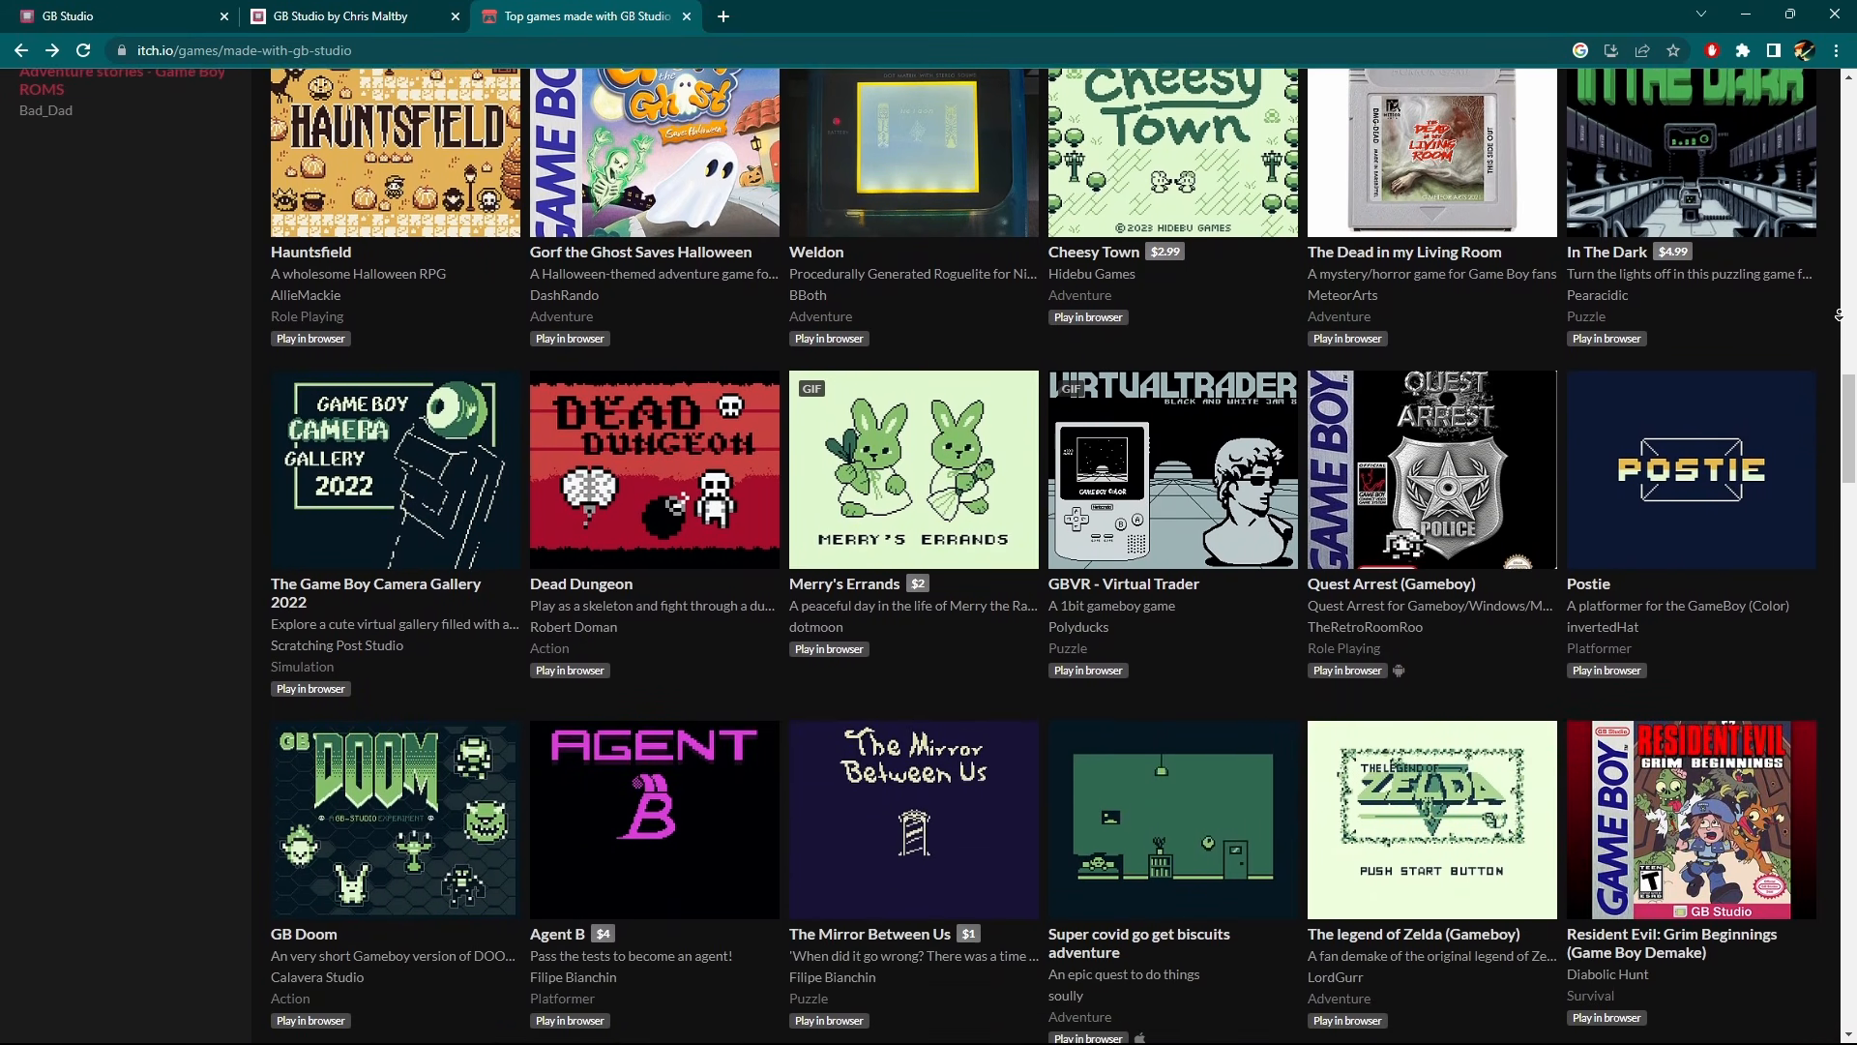
scroll(1839, 314, "down", 1)
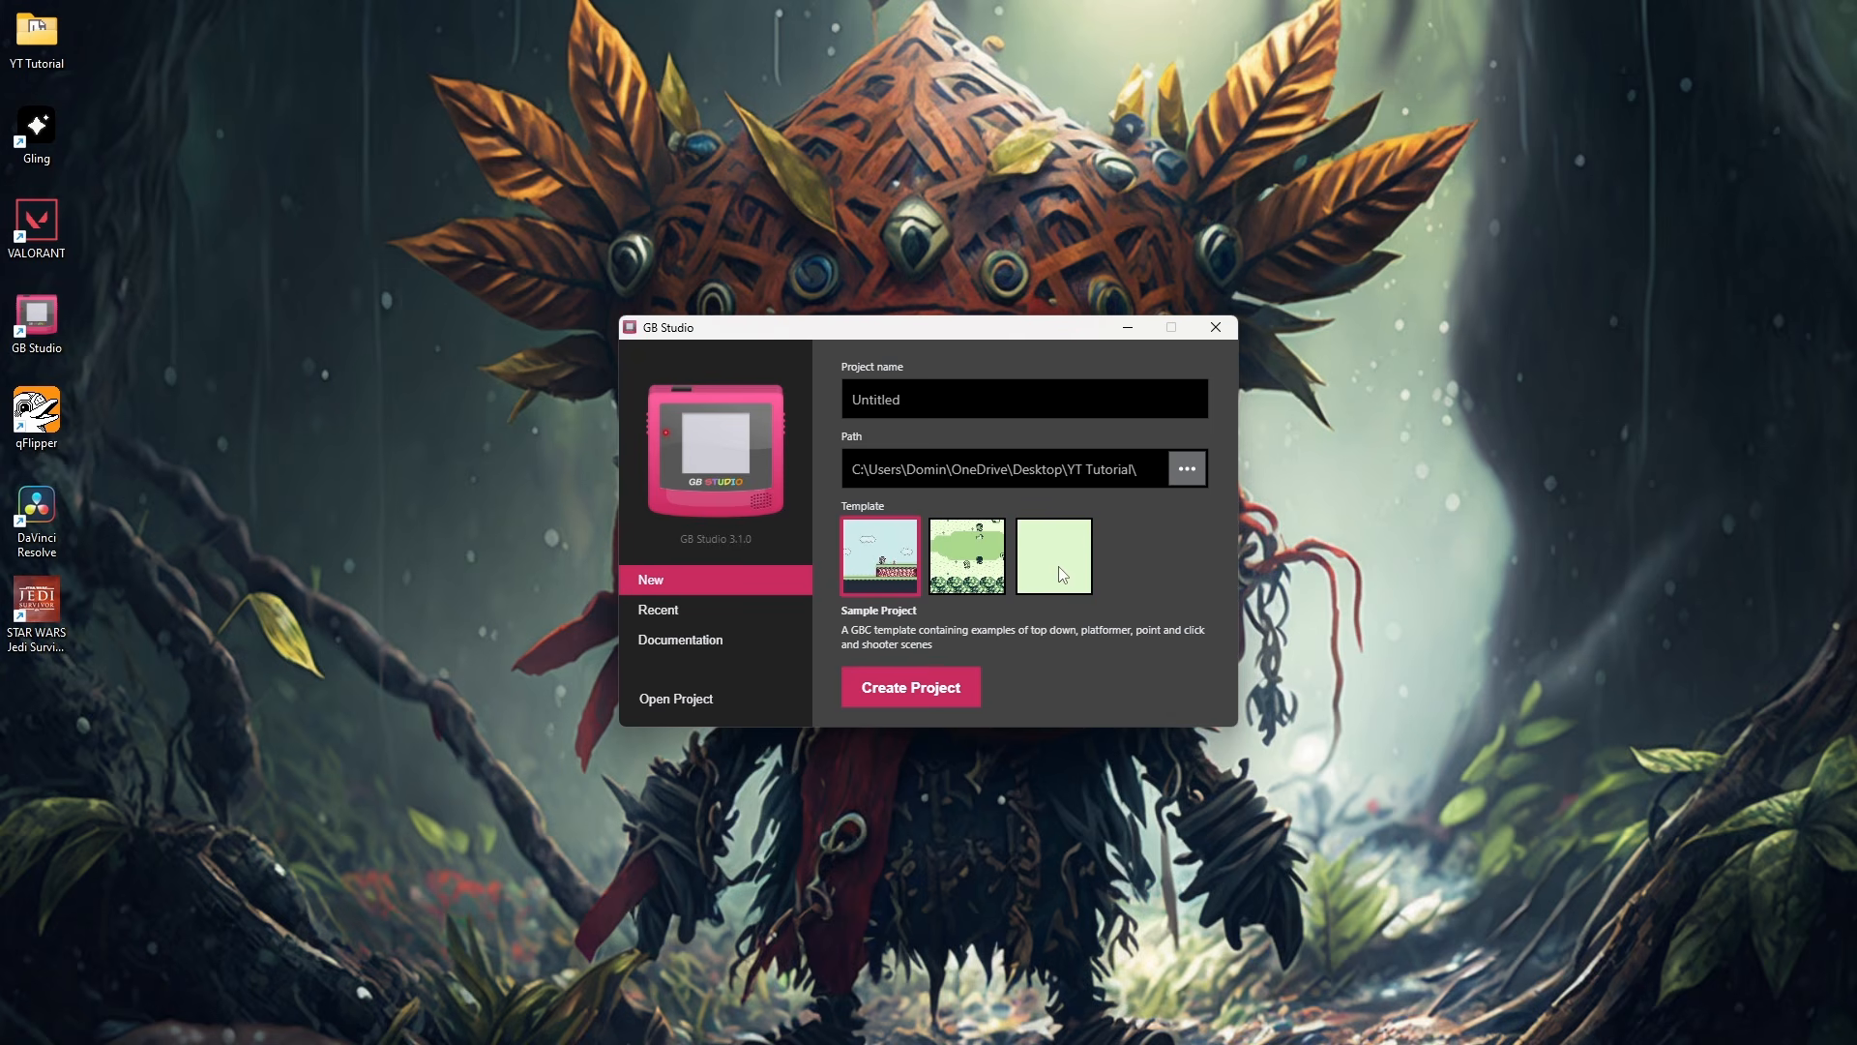
Switch to GB Studio and create a project named YoutubeVideo from the Blank Project template.
left_click(1063, 575)
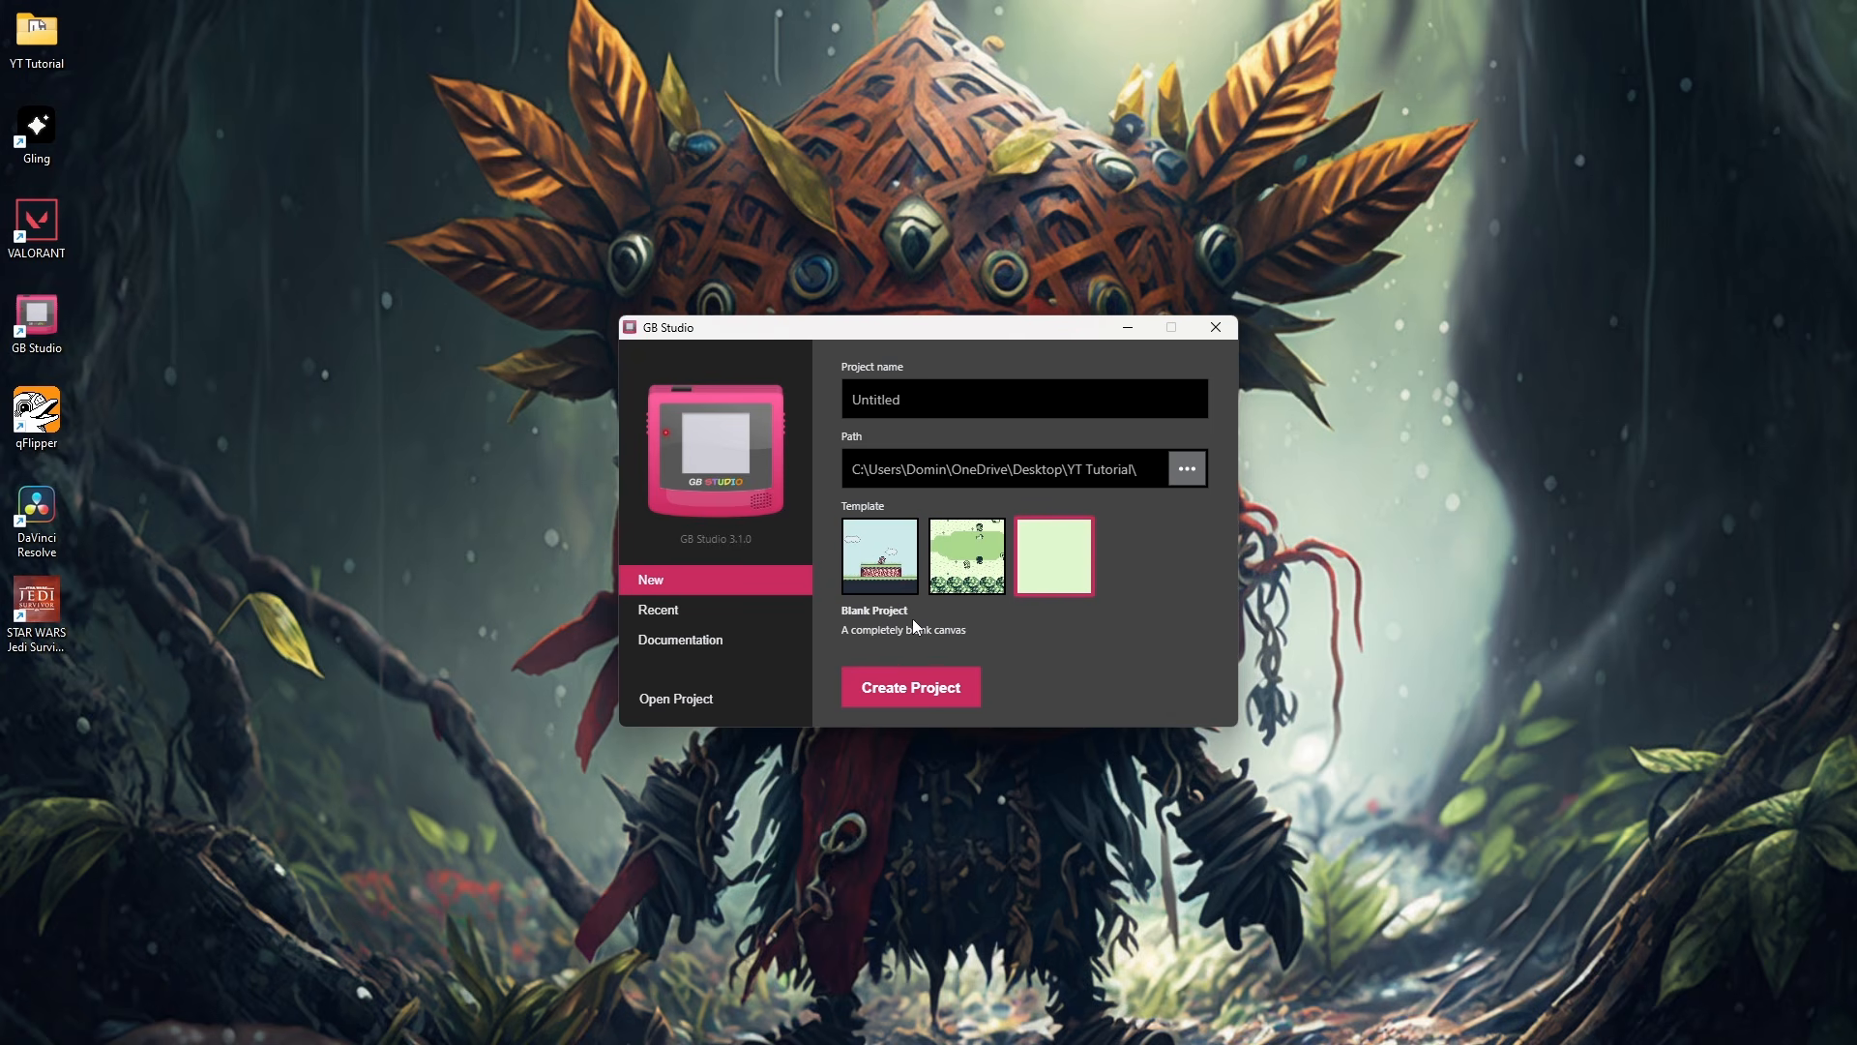
left_click(930, 400)
double_click(930, 400)
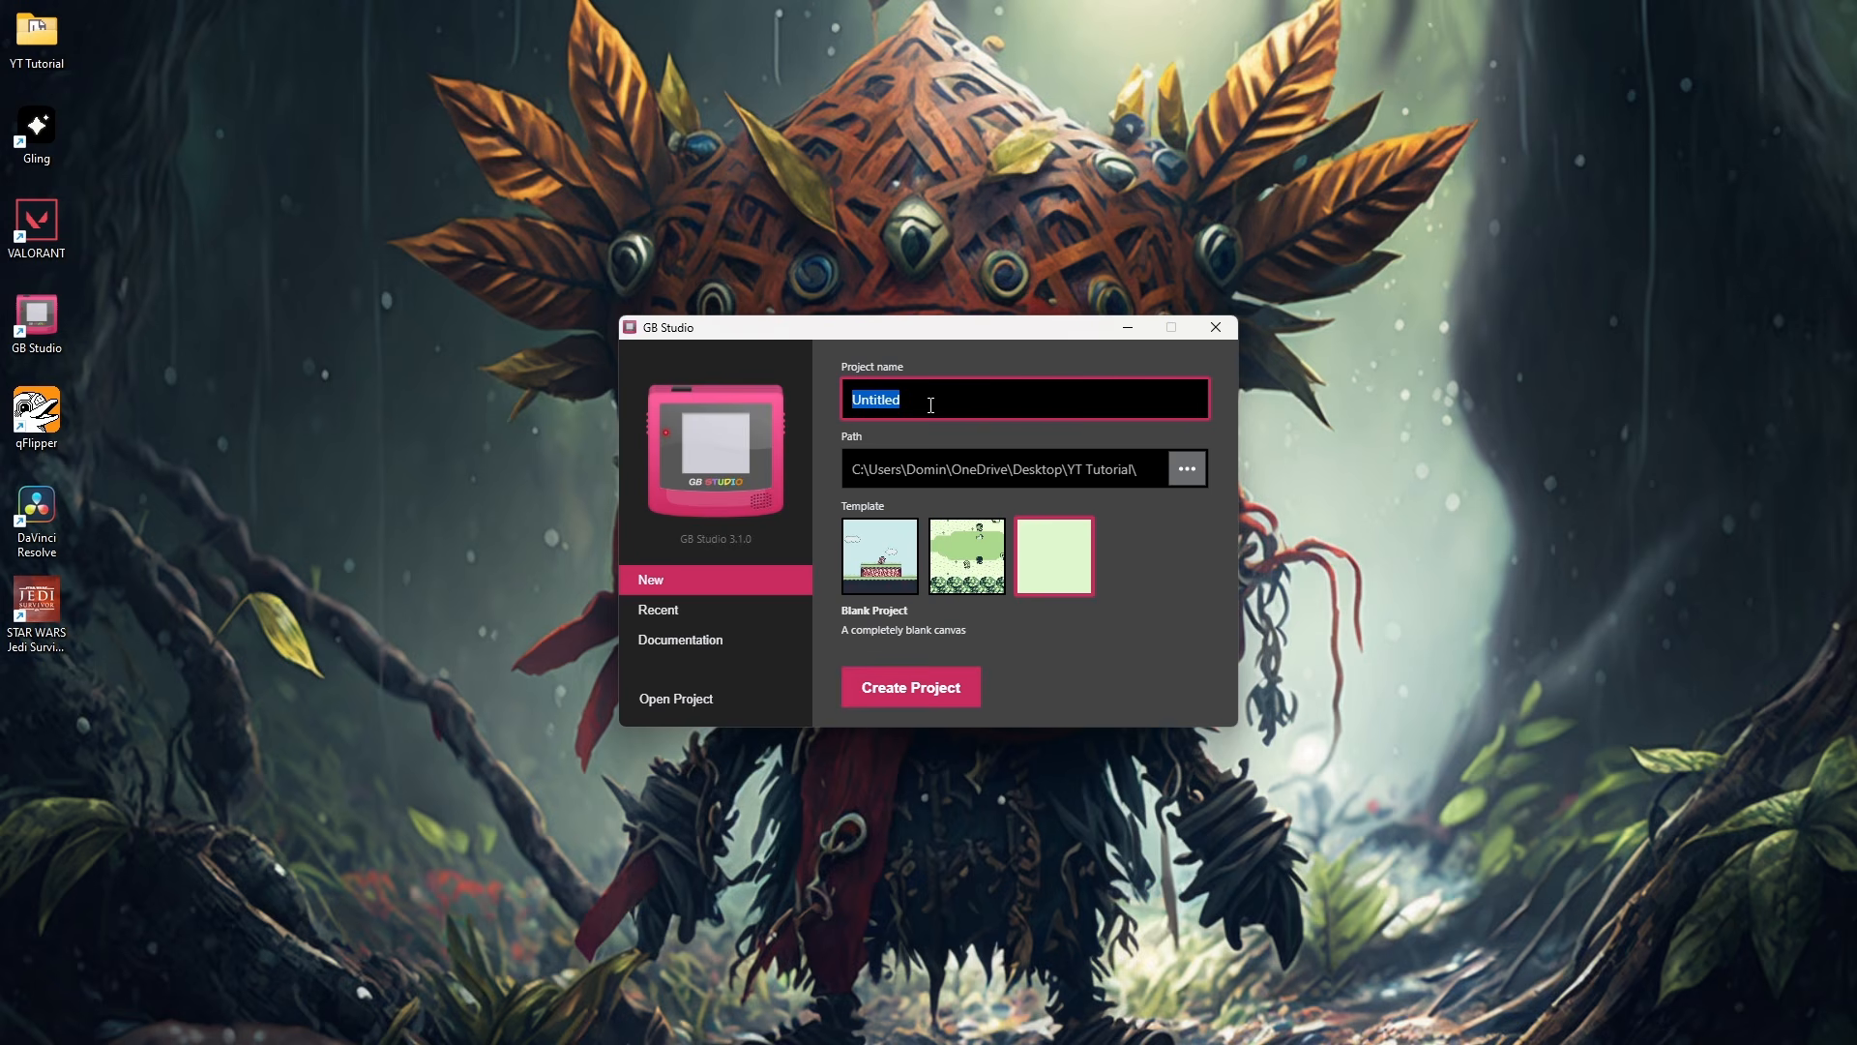
type("YoutubeVideo")
left_click(908, 688)
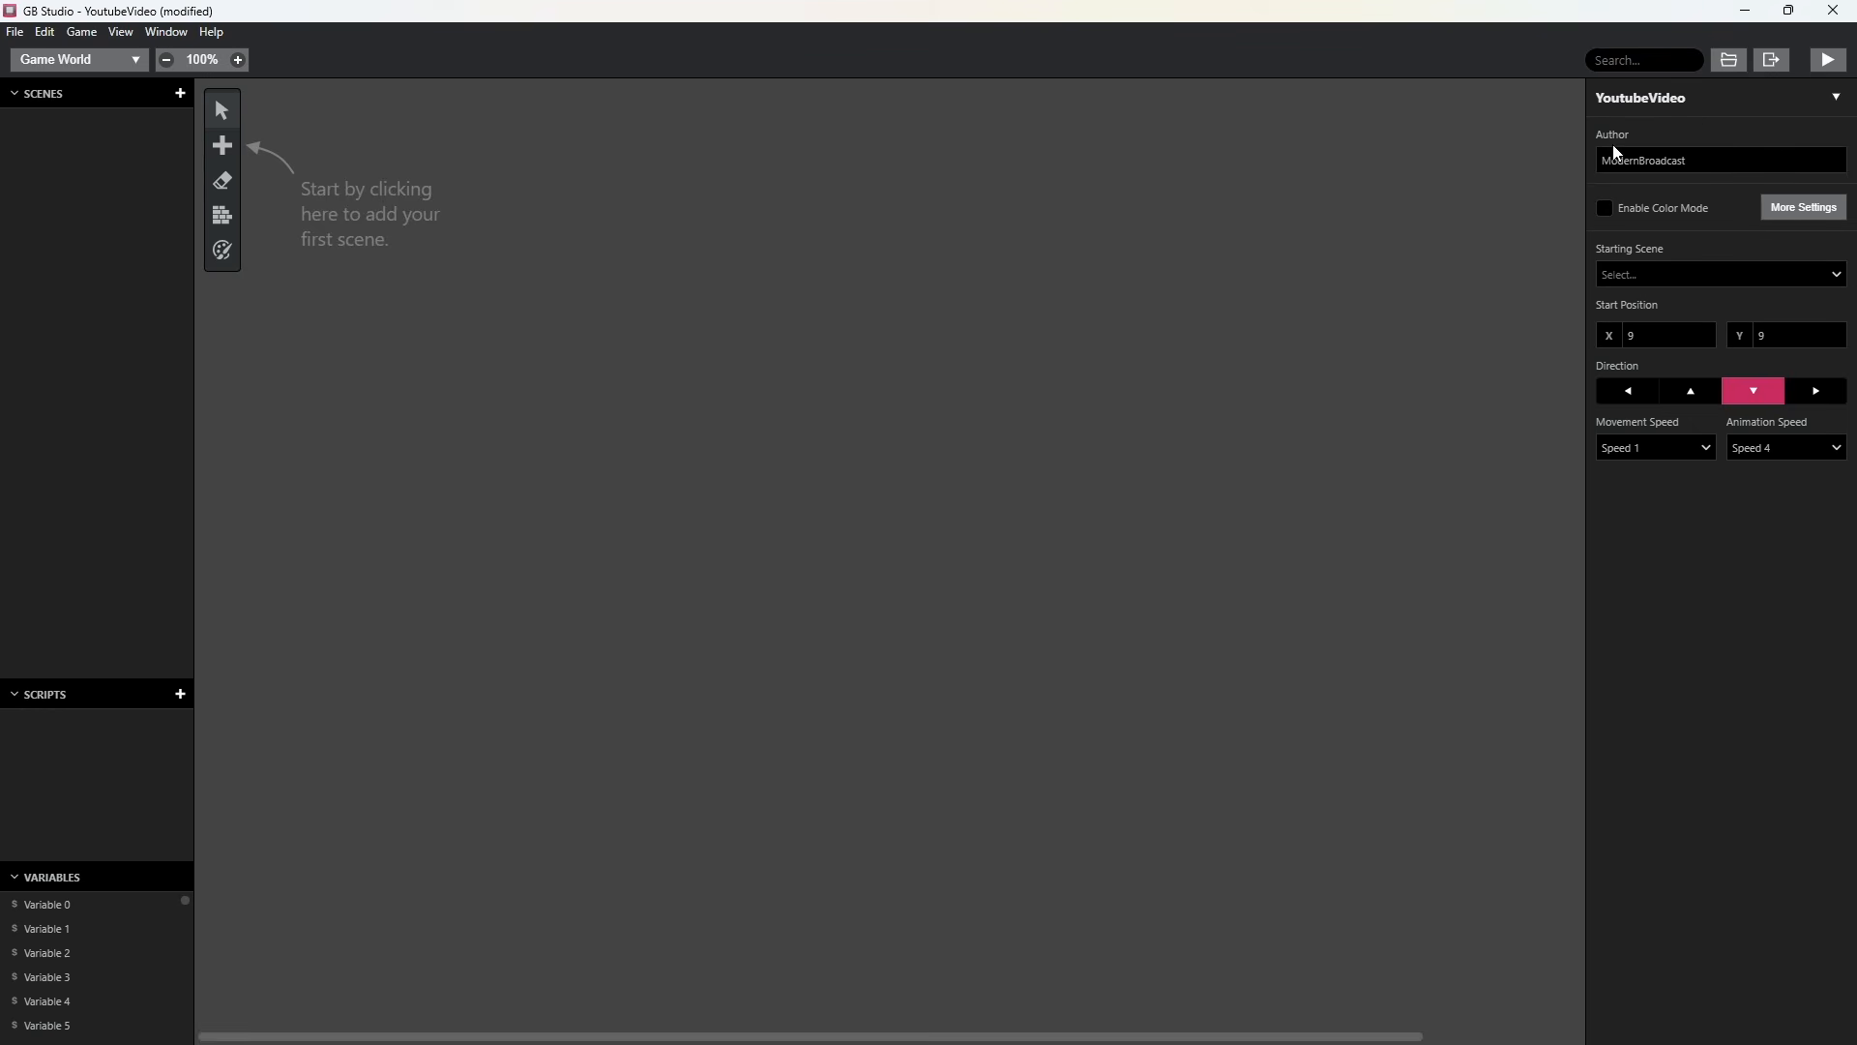
left_click(1722, 163)
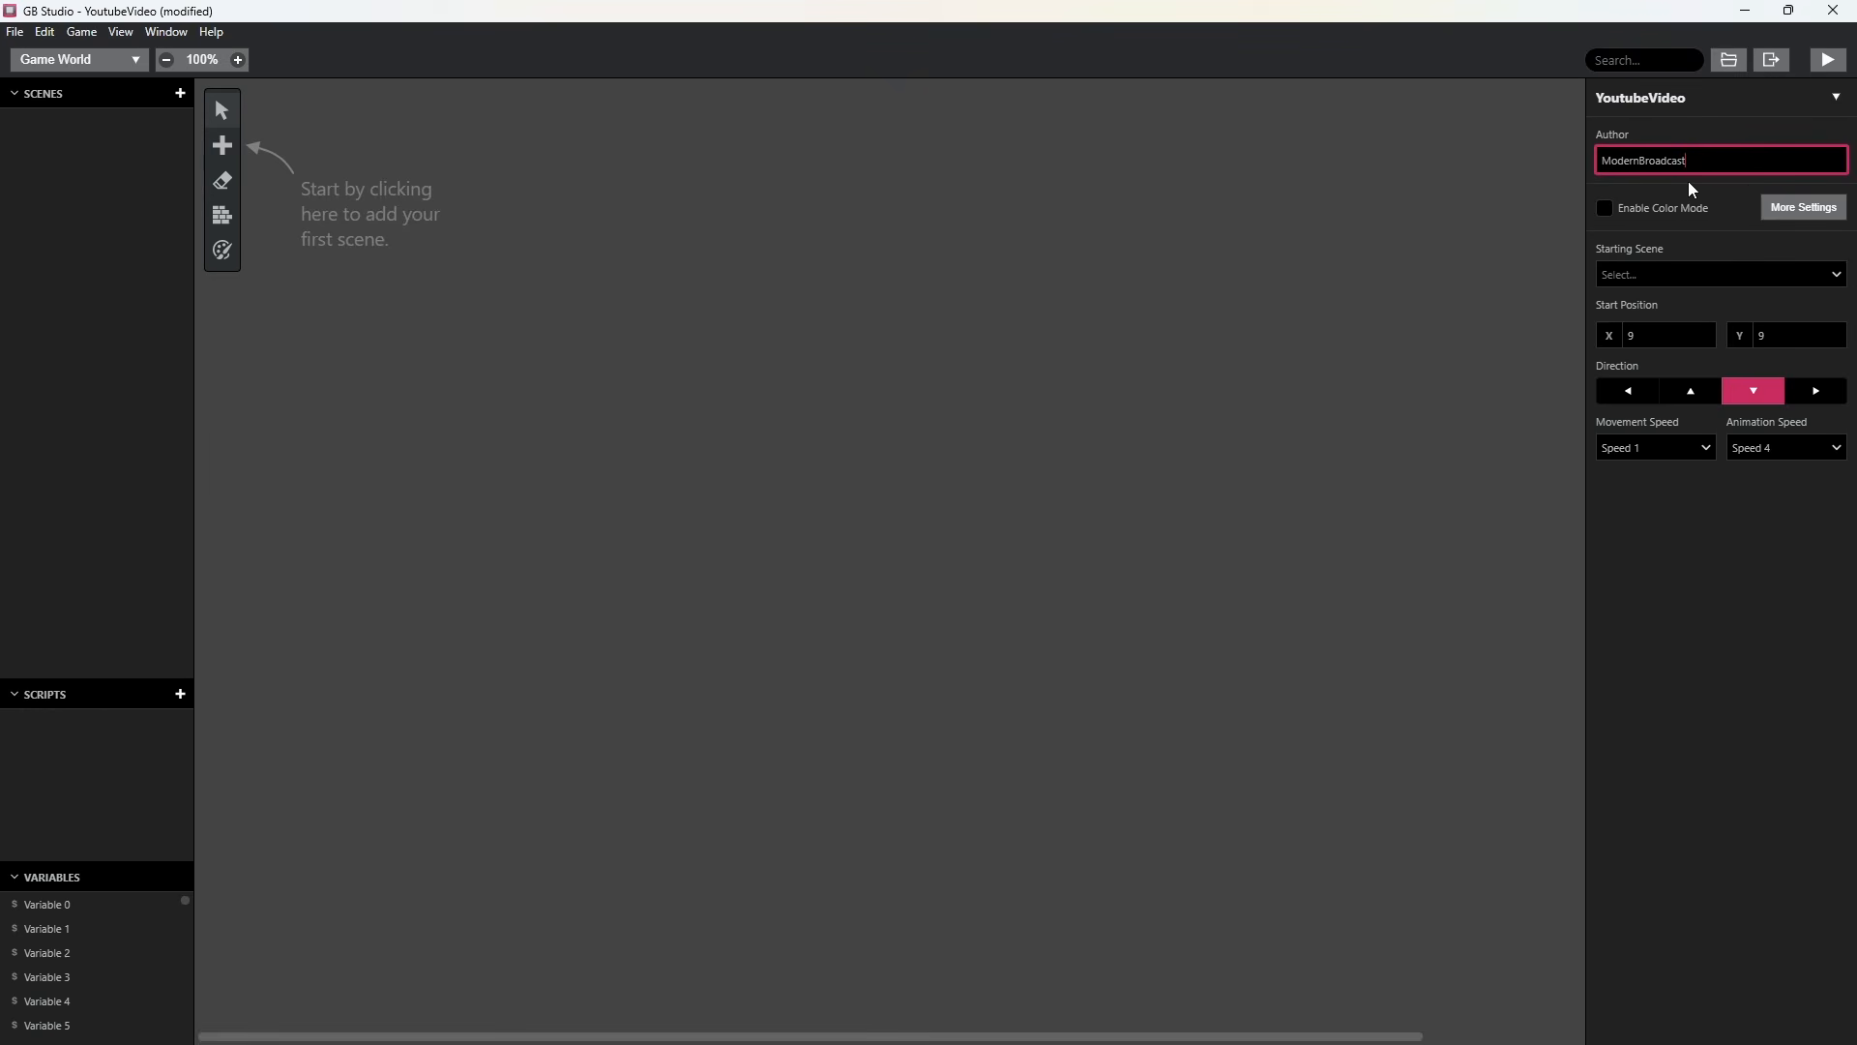
left_click(1454, 189)
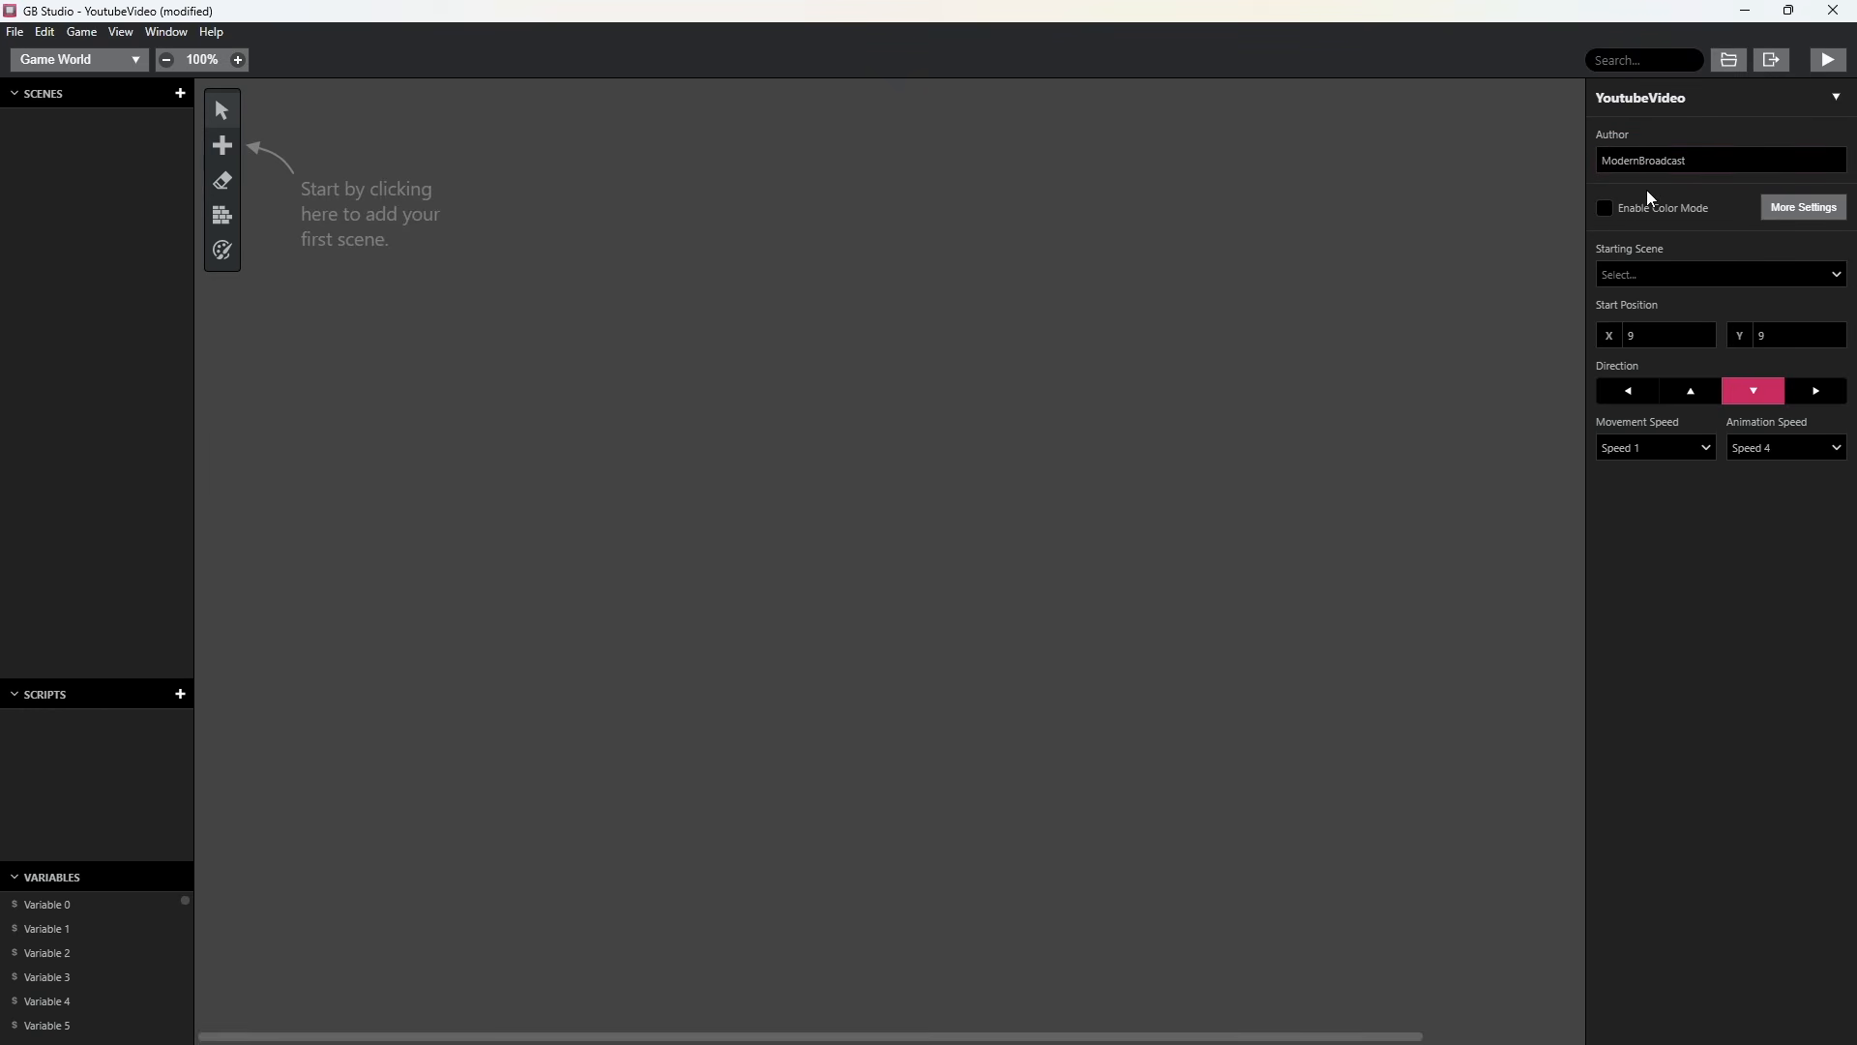
key("ctrl+z")
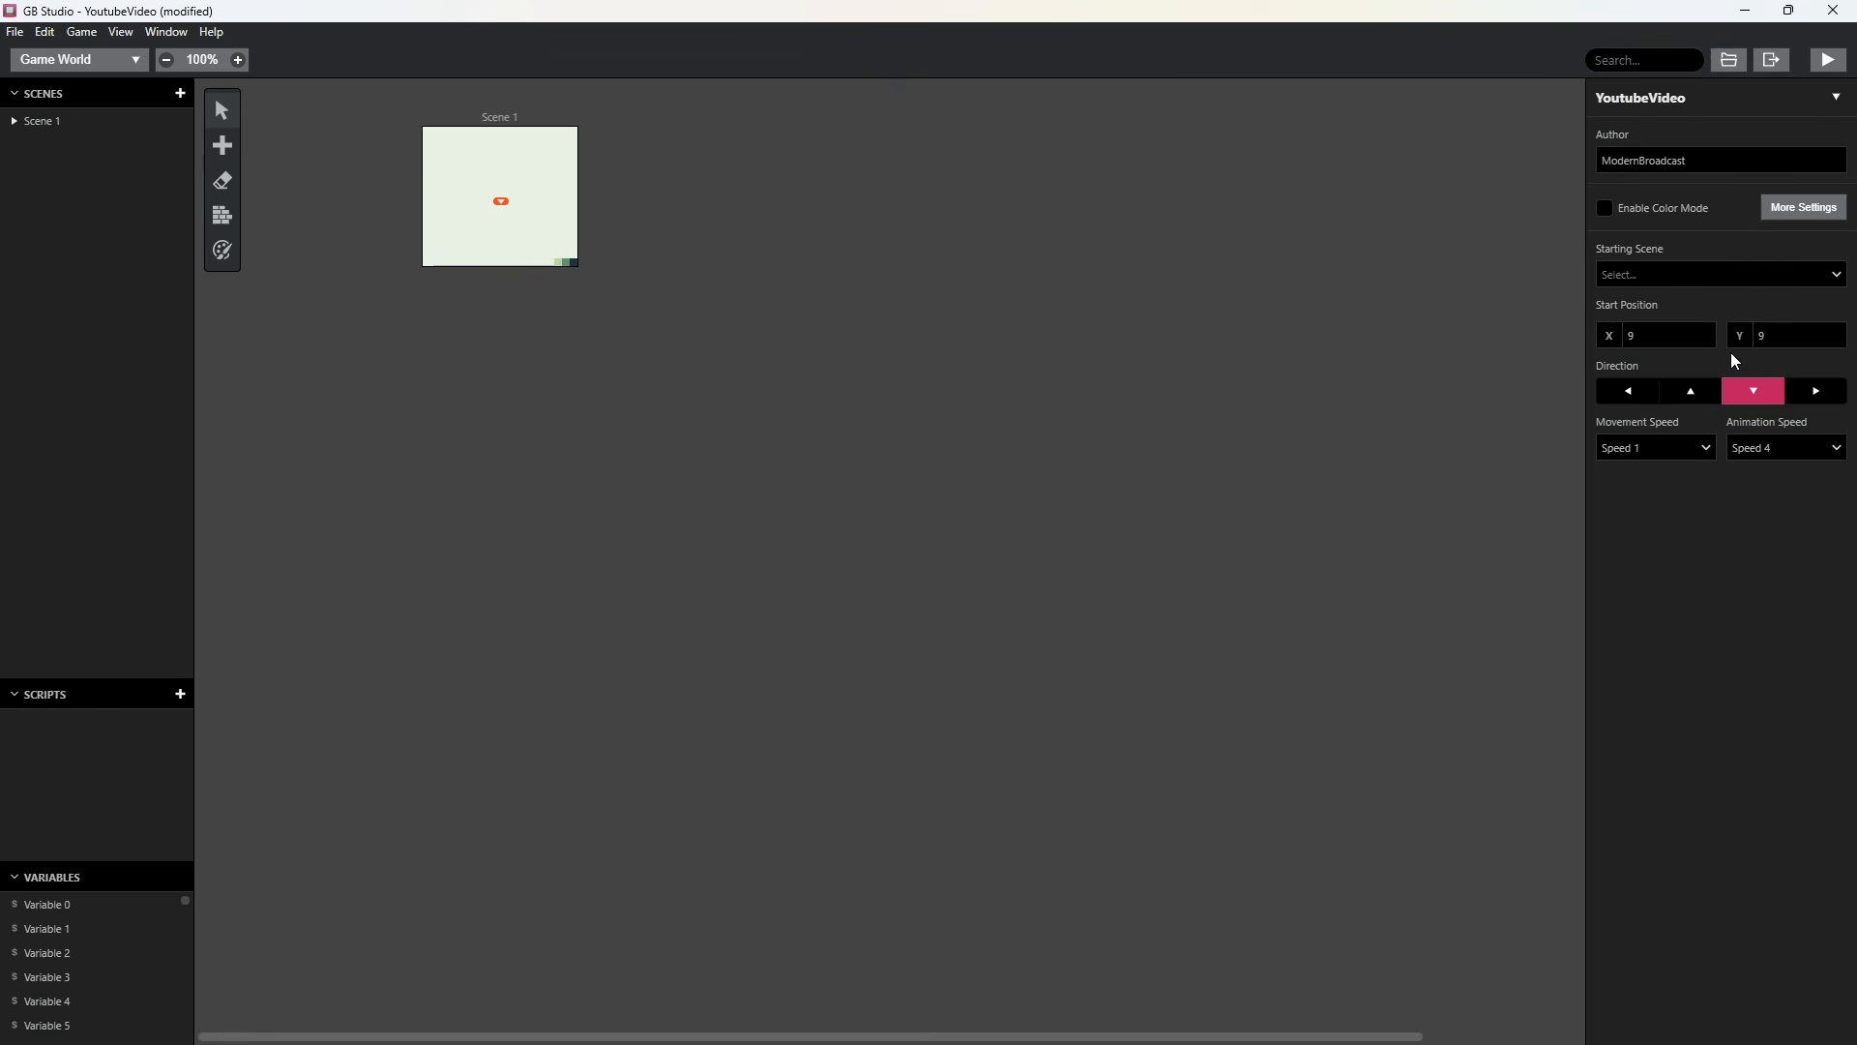
Place a new actor in Scene 1 at X 9, Y 5, above the player start position.
left_click(527, 198)
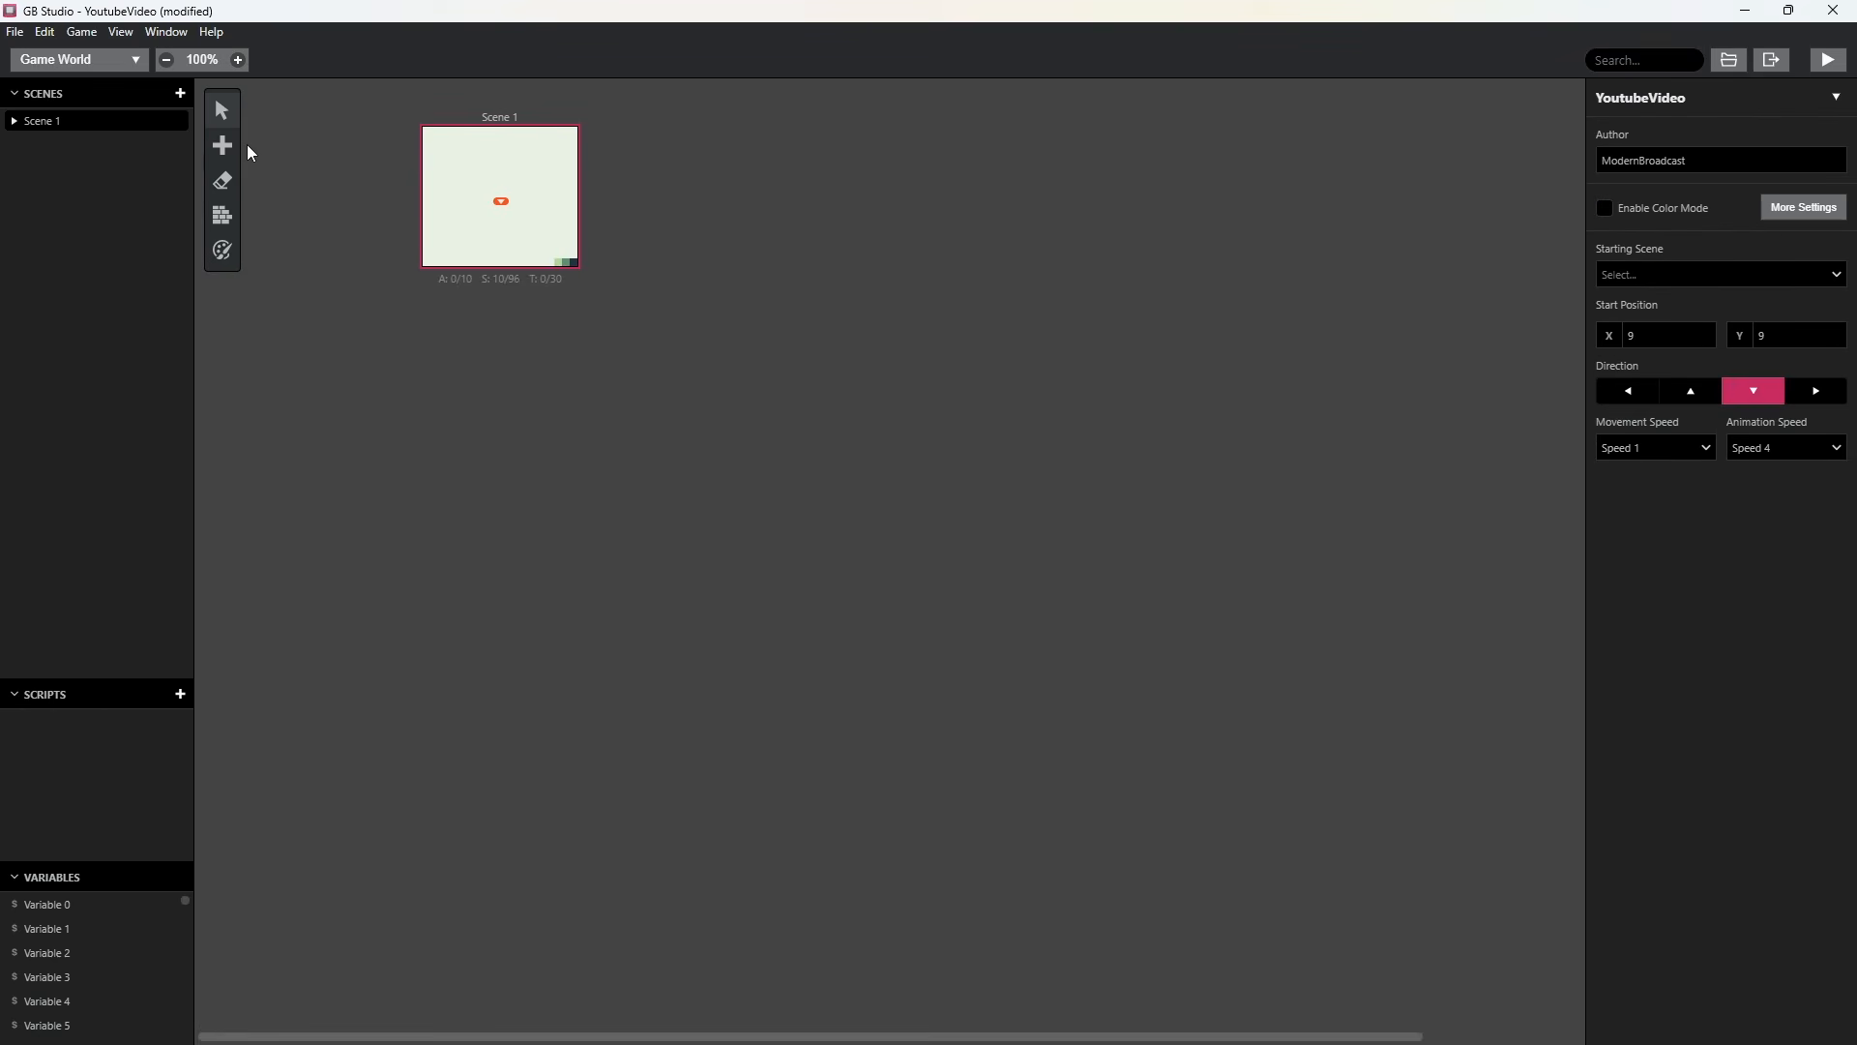
left_click(230, 143)
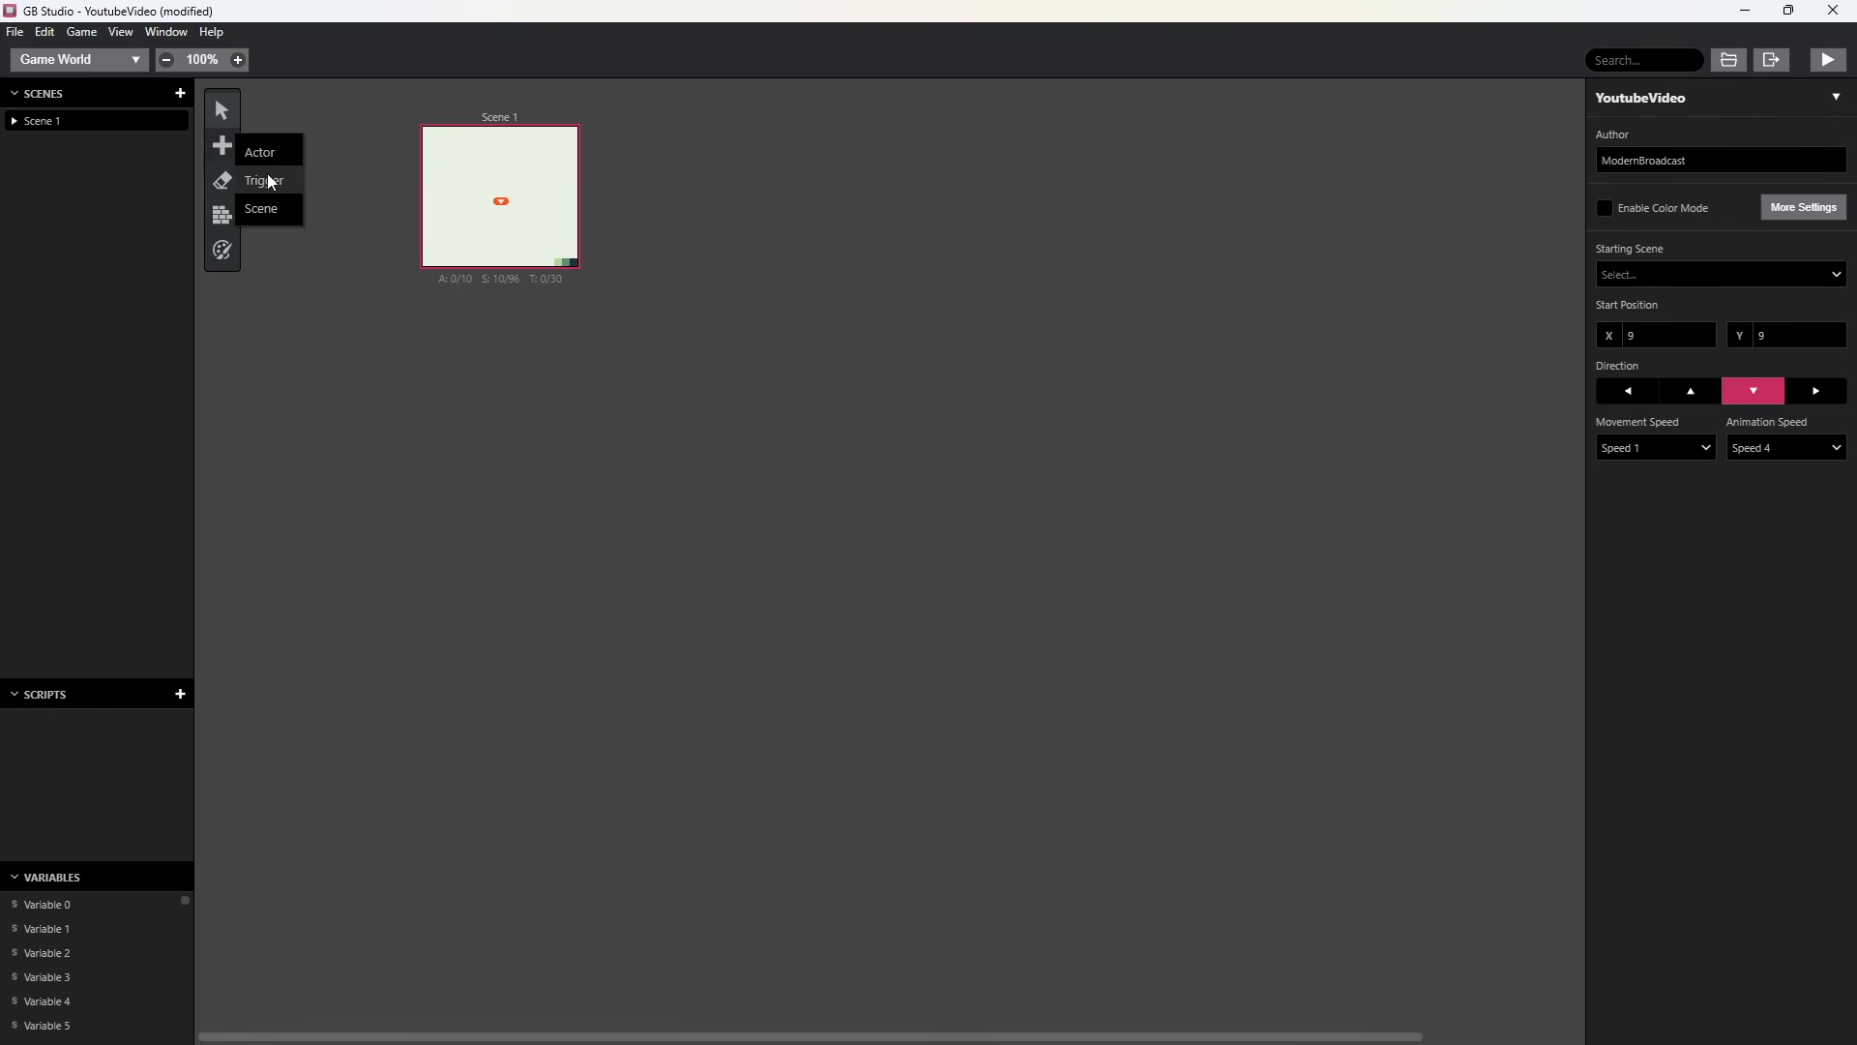
left_click(263, 155)
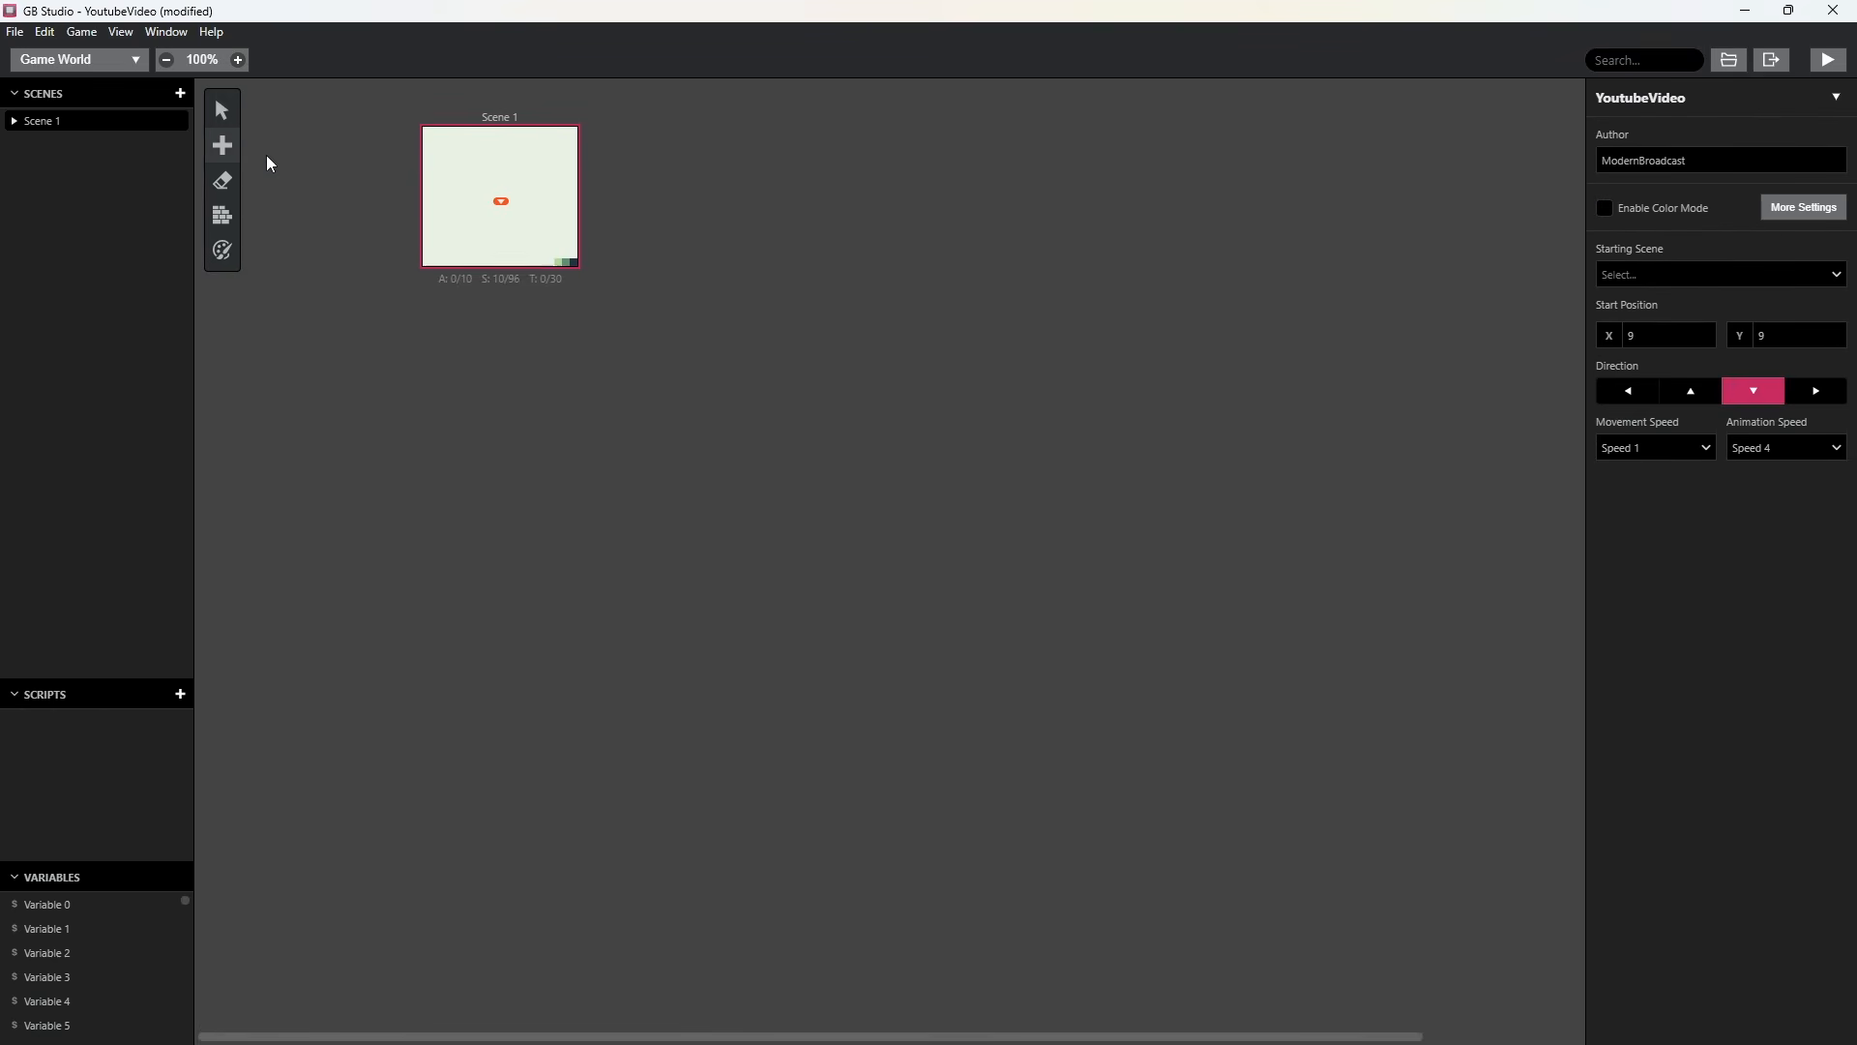
left_click(504, 179)
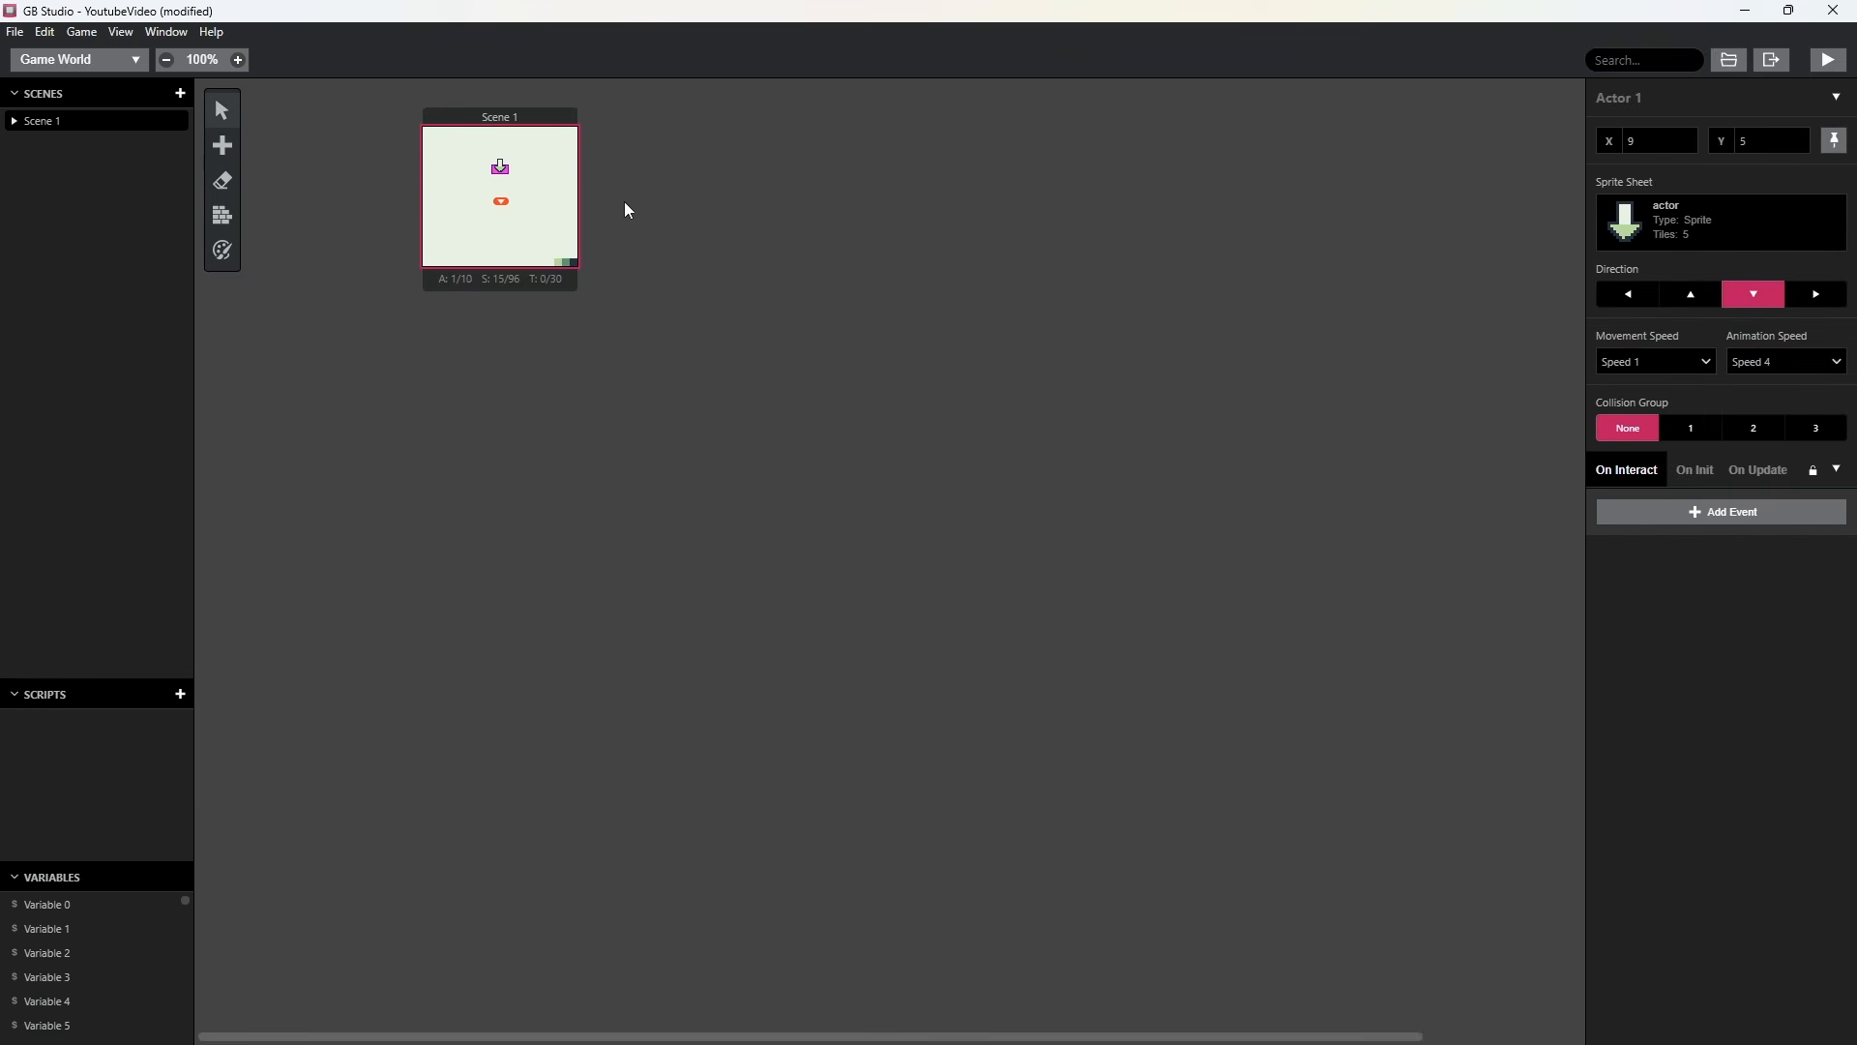
Rename the actor in Scene 1 as arrow.
left_click(561, 184)
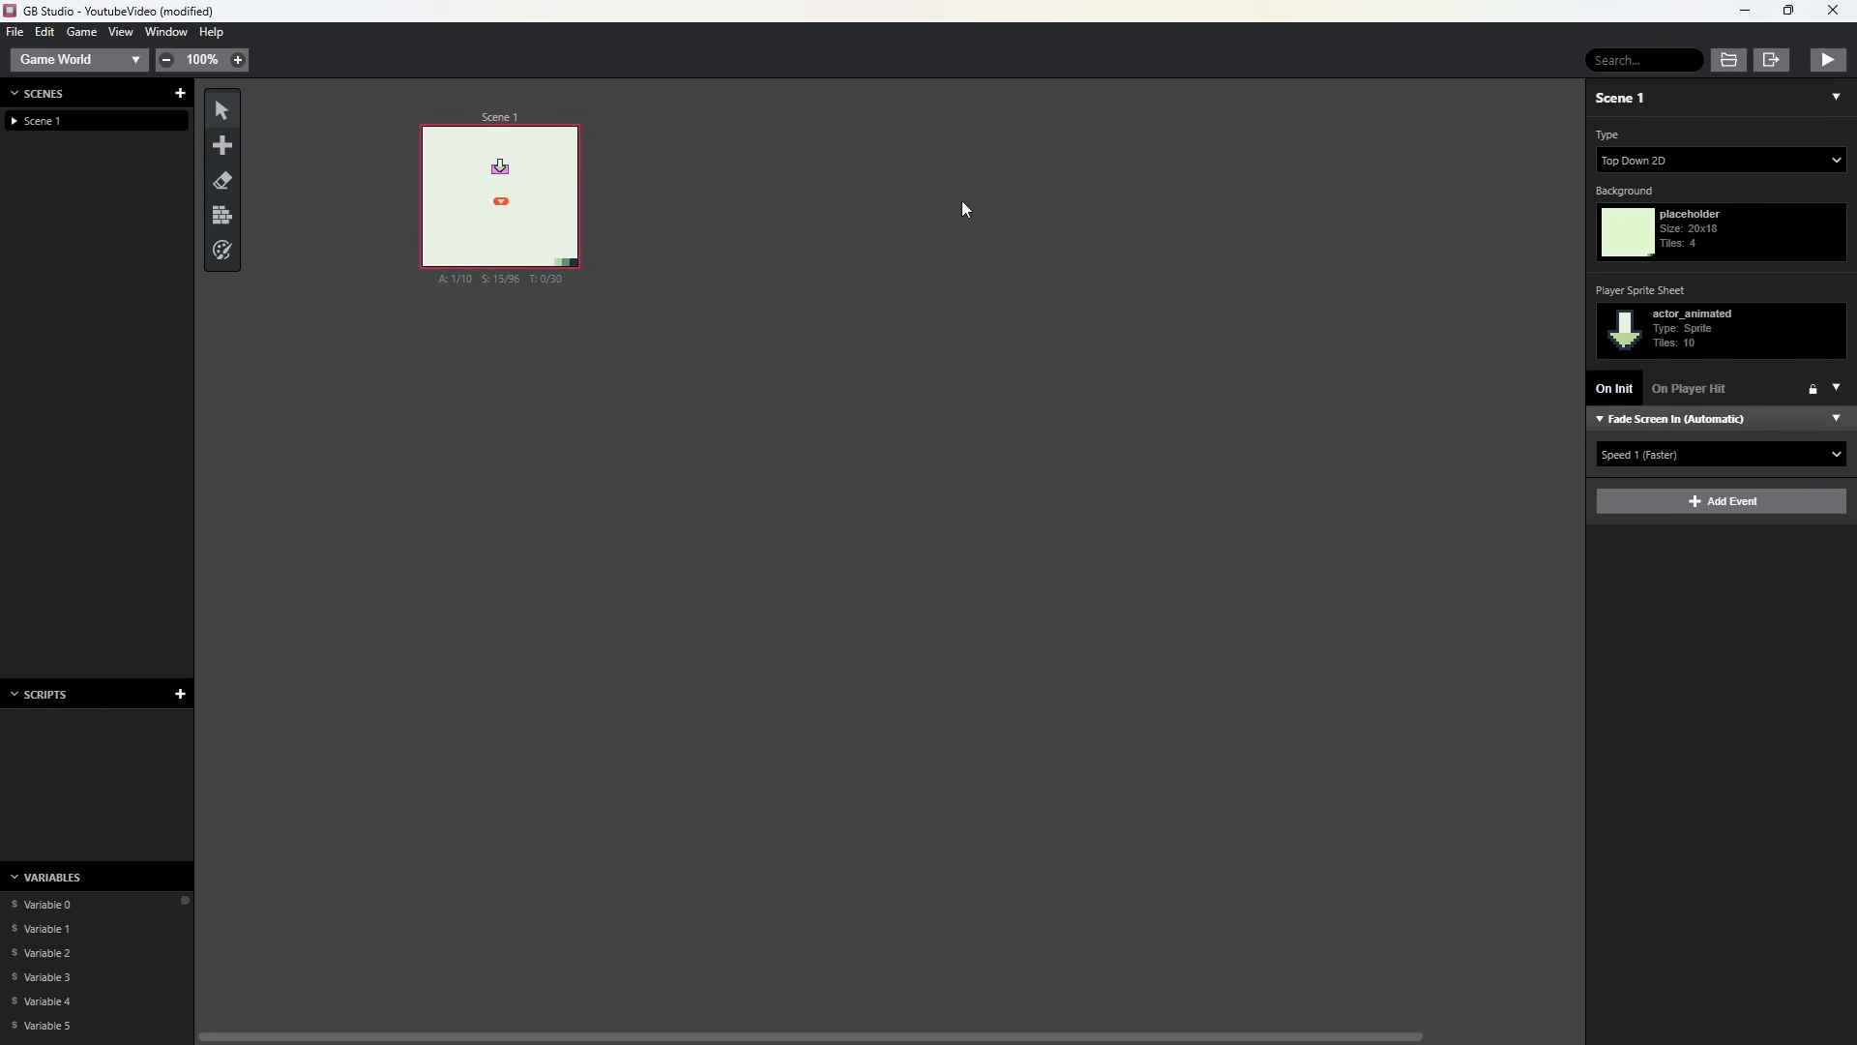
left_click(503, 174)
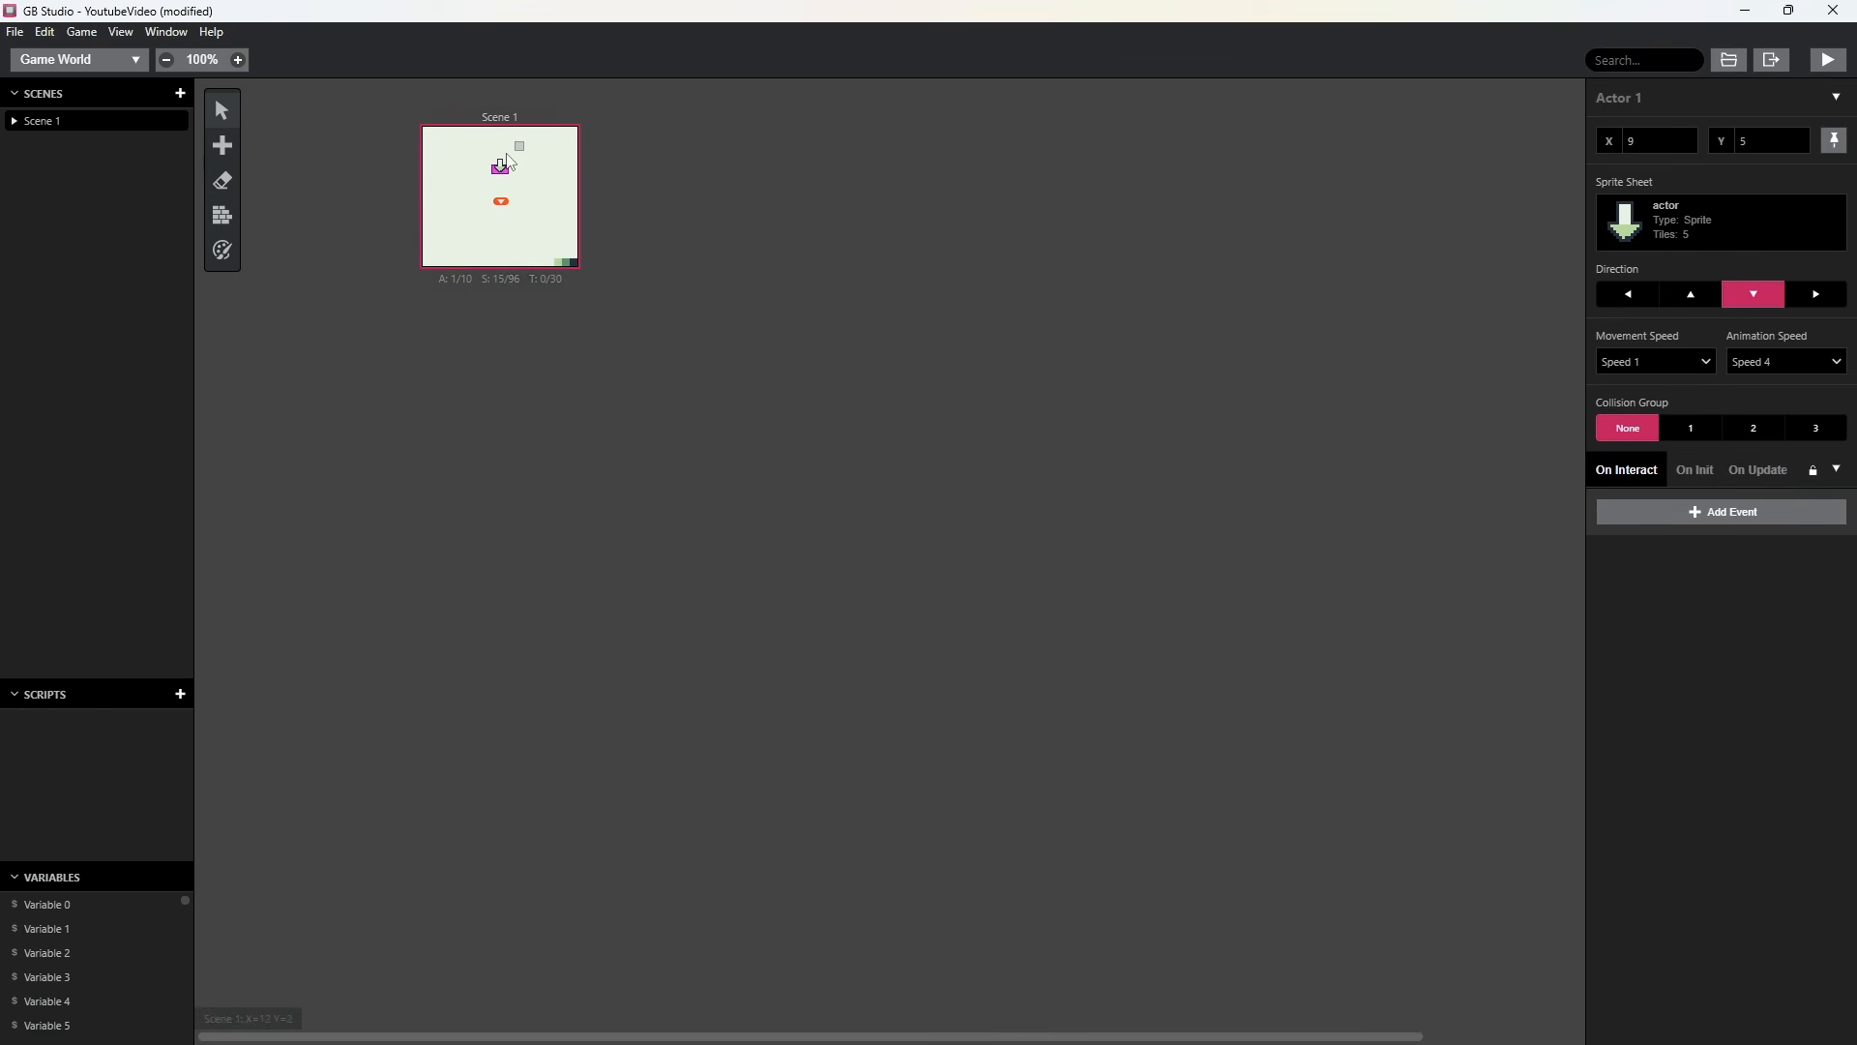
left_click(1681, 96)
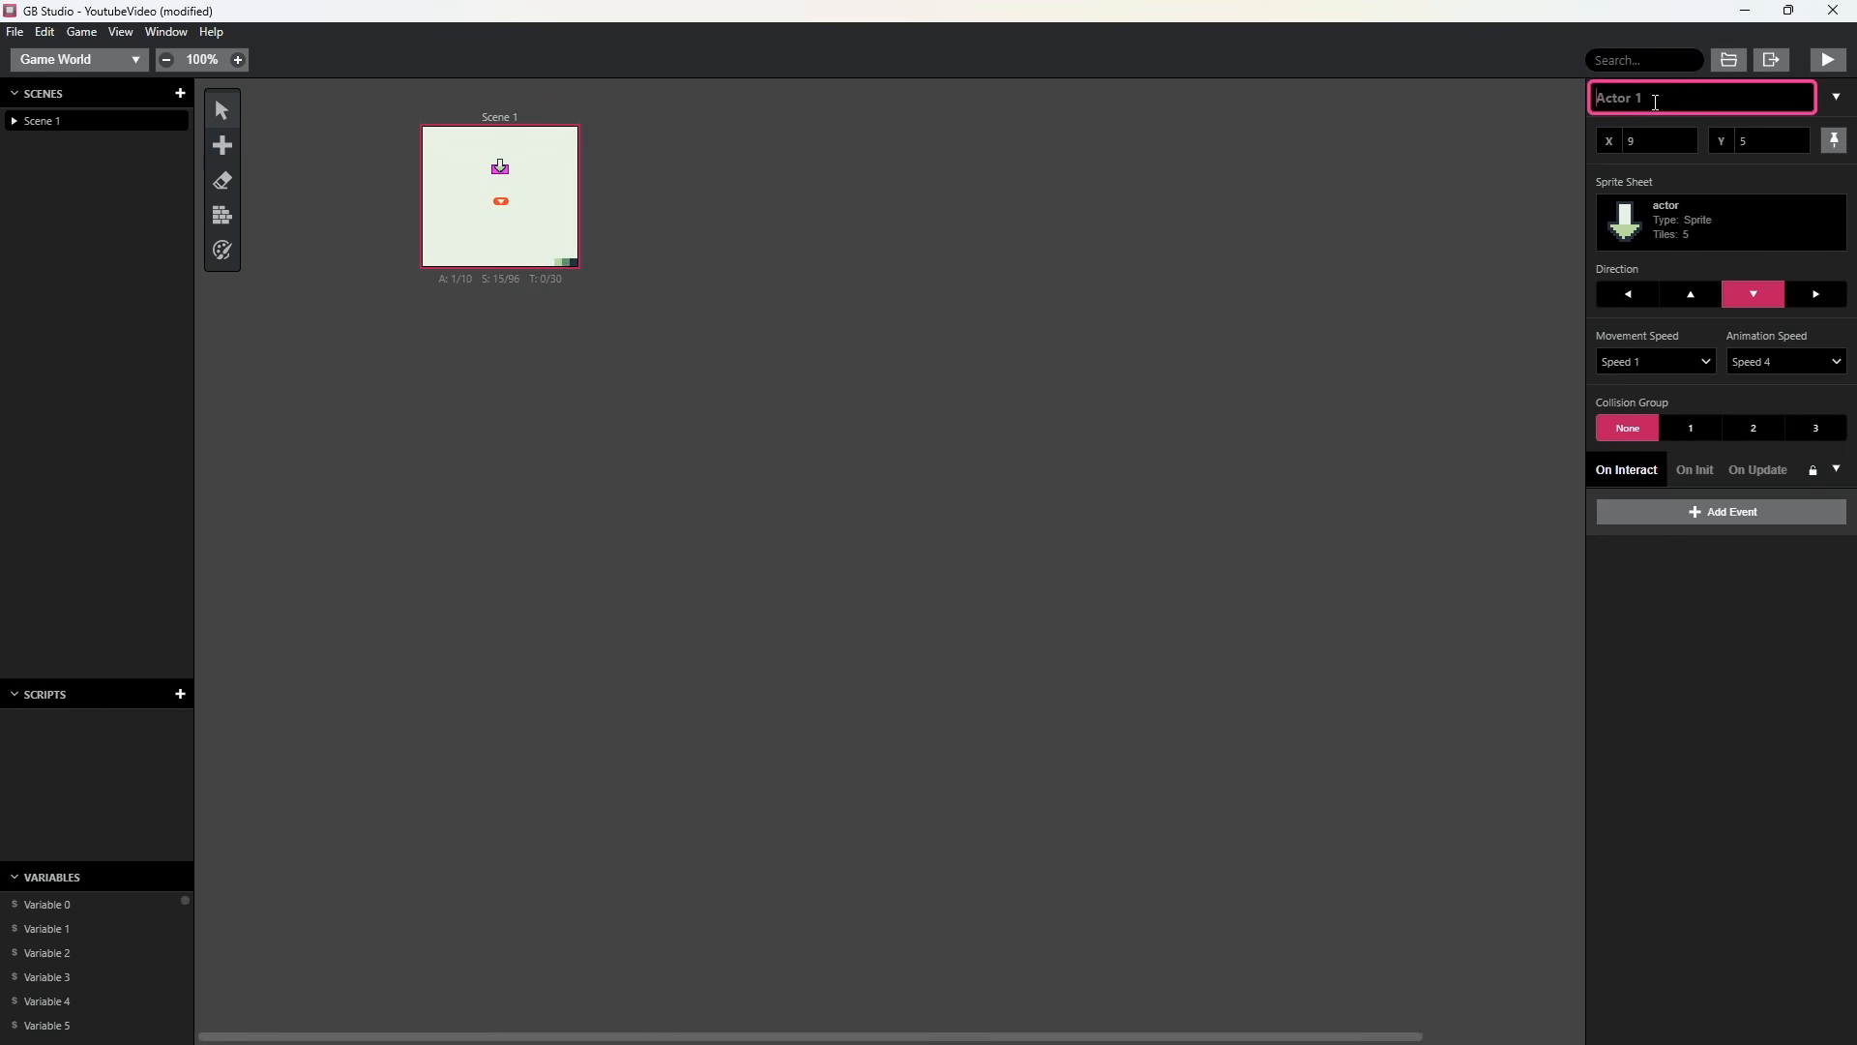
type("arrow")
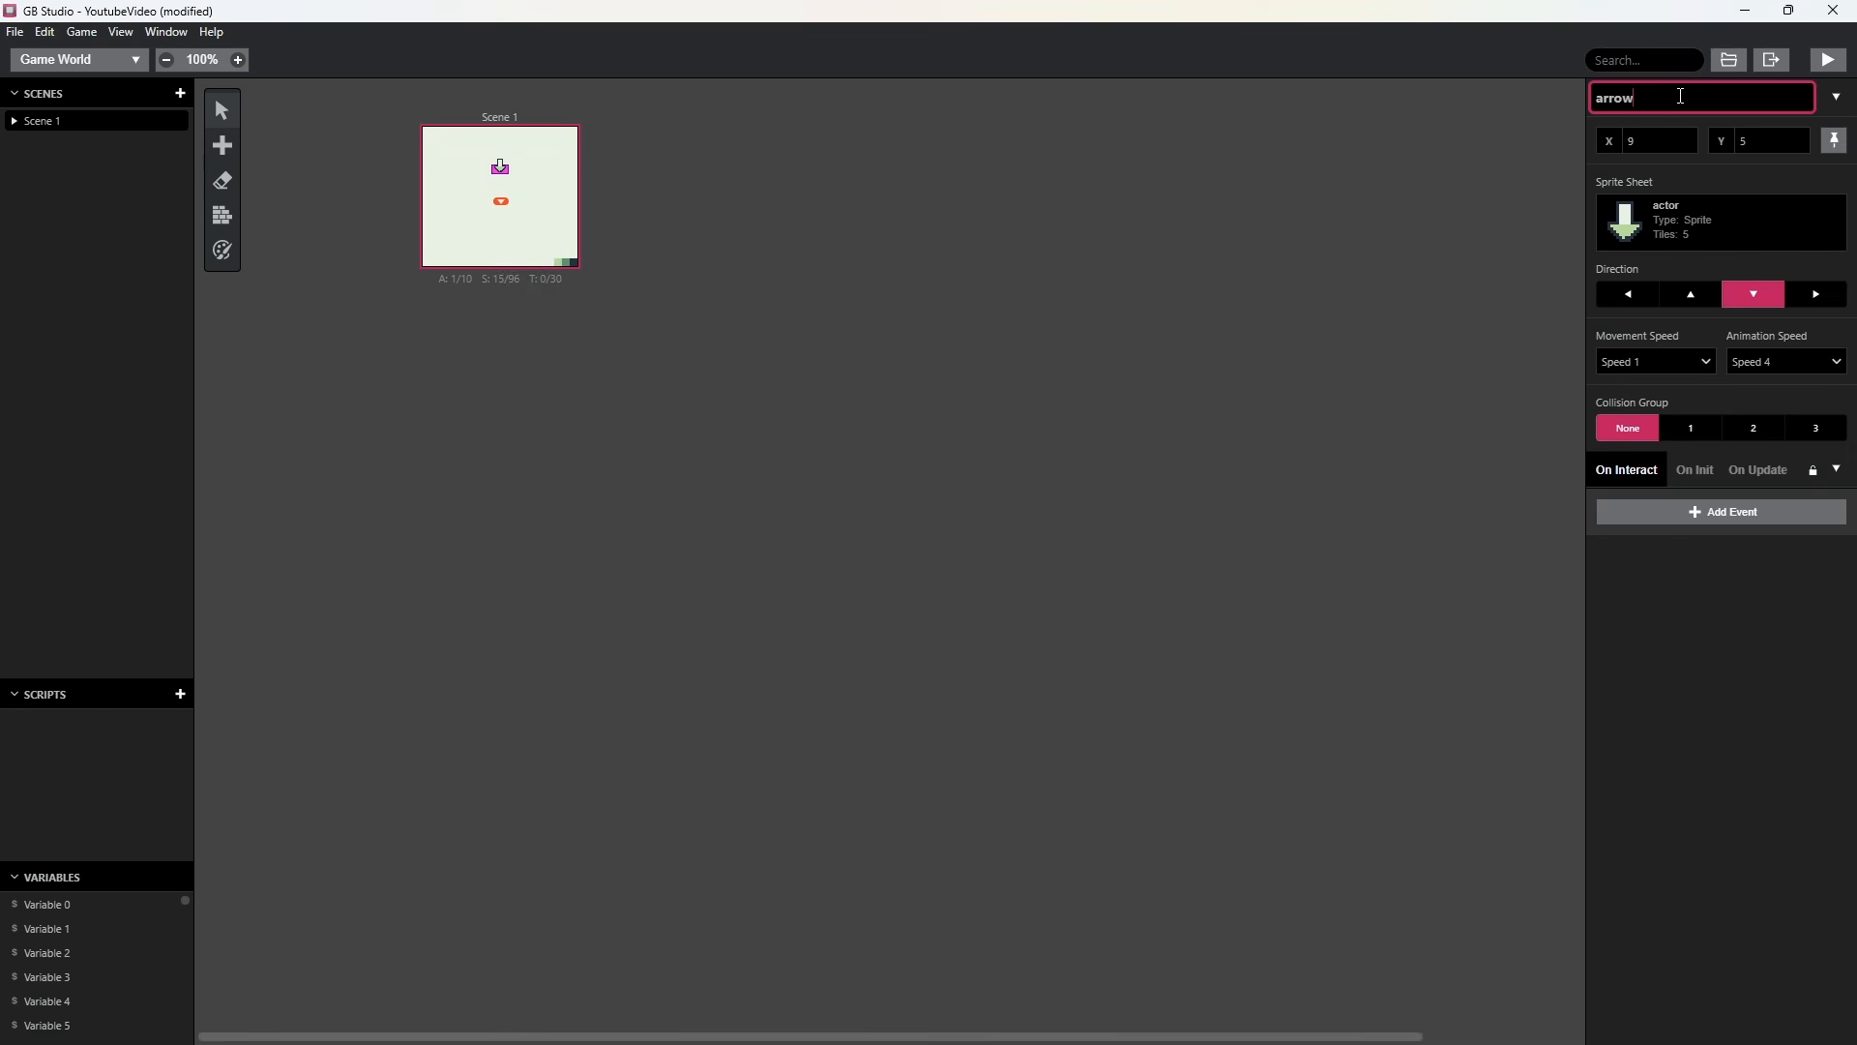
key("Return")
Try the arrow actor facing up and left, and return it to facing down.
left_click(1692, 294)
left_click(1629, 295)
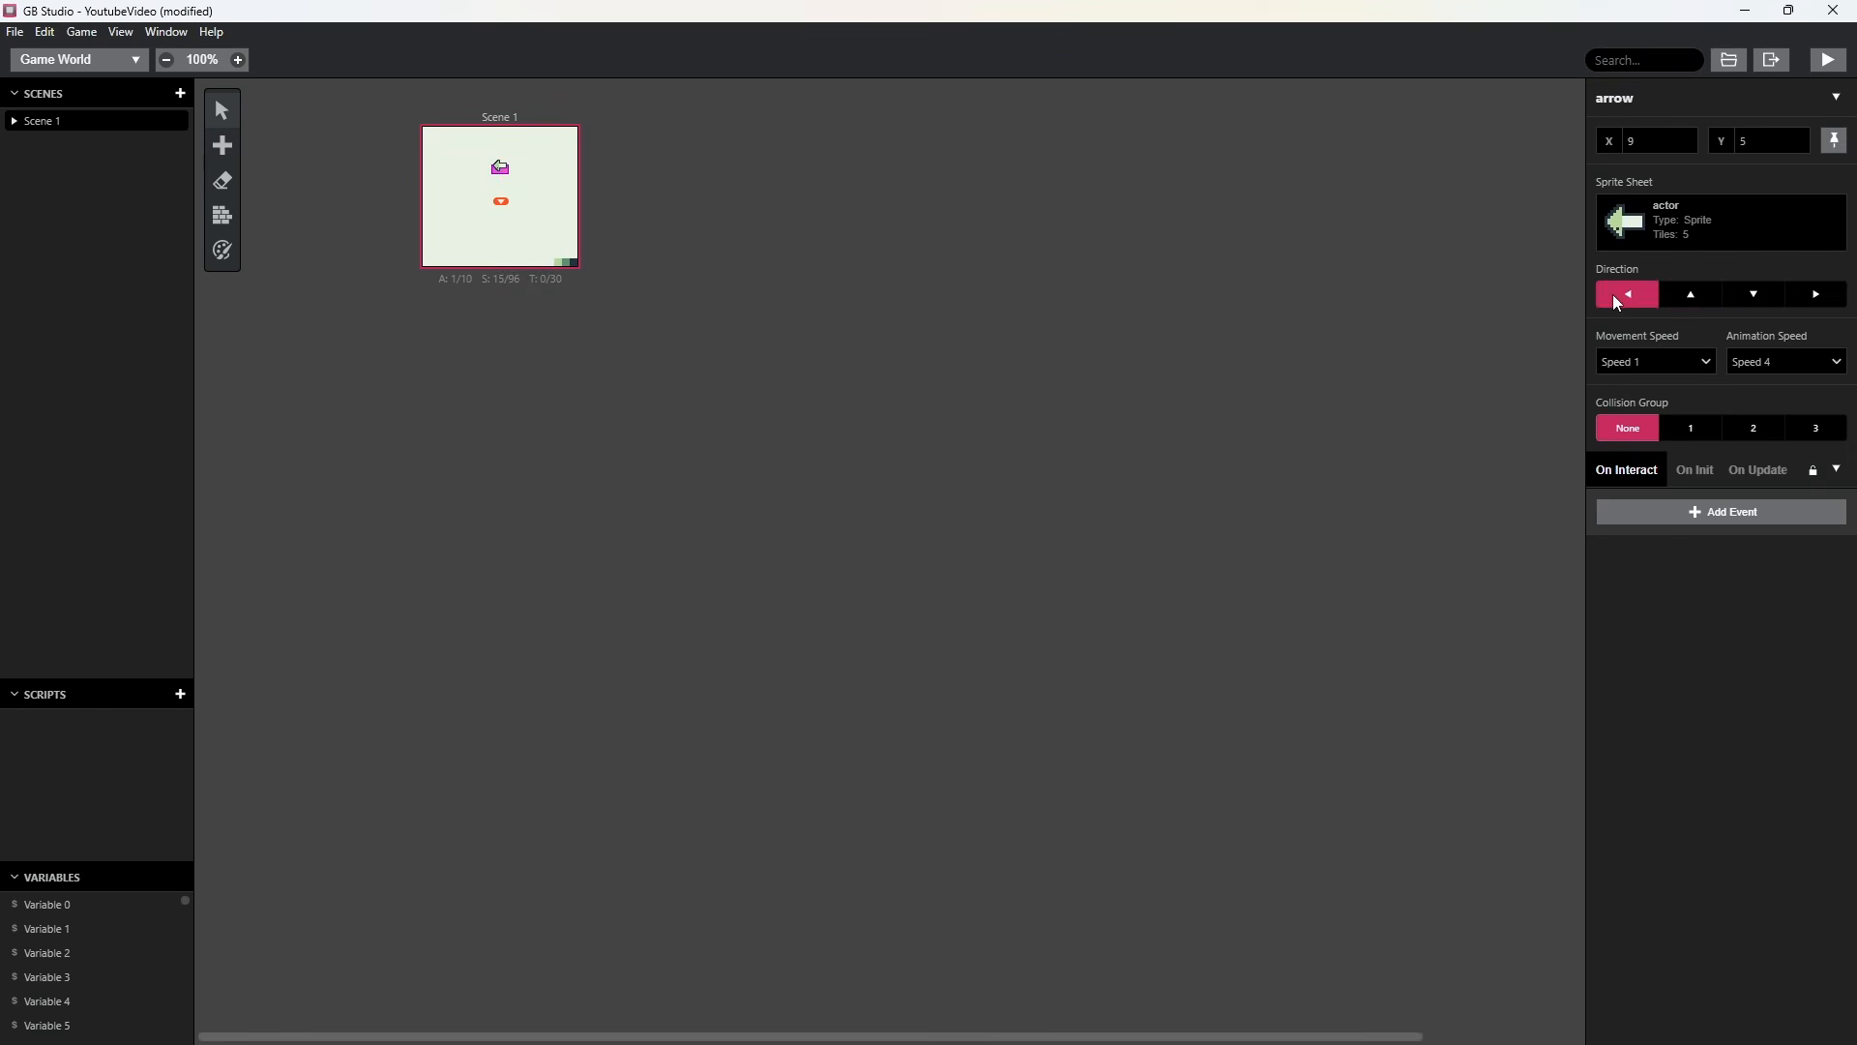
left_click(1754, 294)
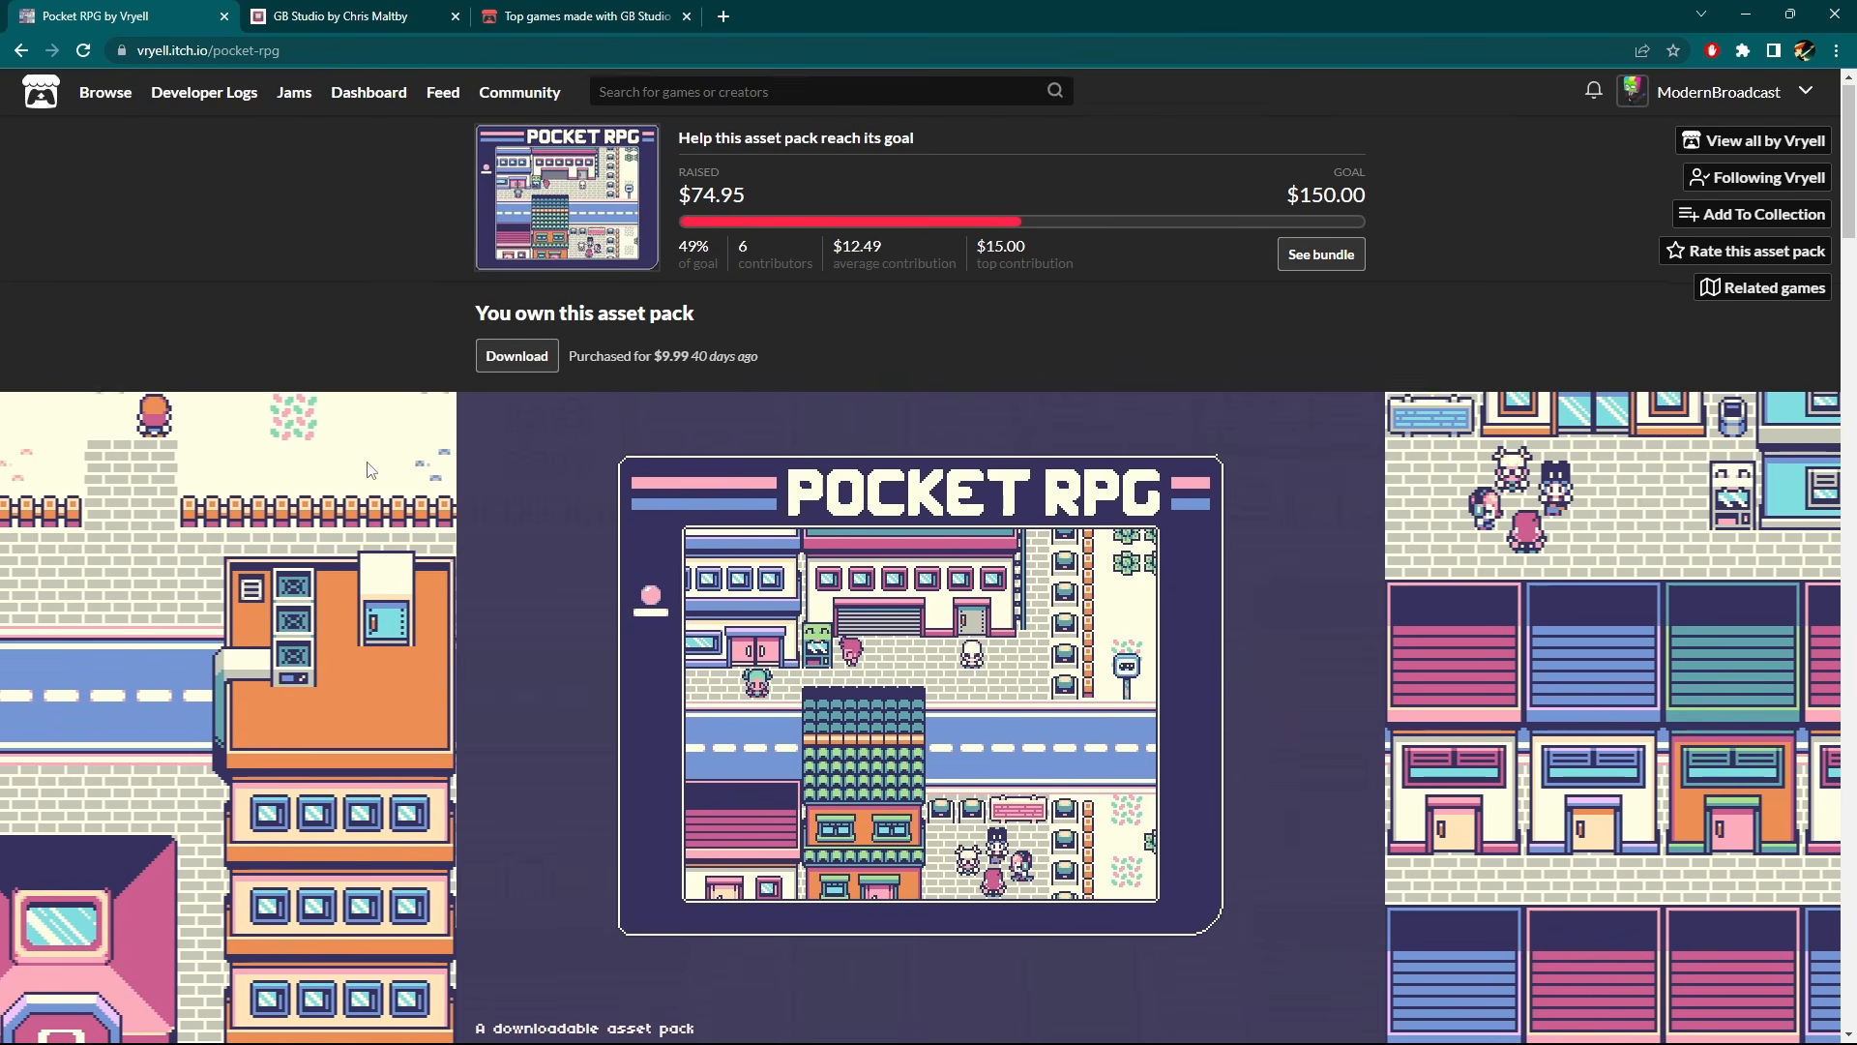
Switch to the browser and examine the Pocket RPG asset pack page, its contents and usage terms, enlarging its gallery images.
scroll(371, 529, "down", 2)
scroll(838, 547, "up", 2)
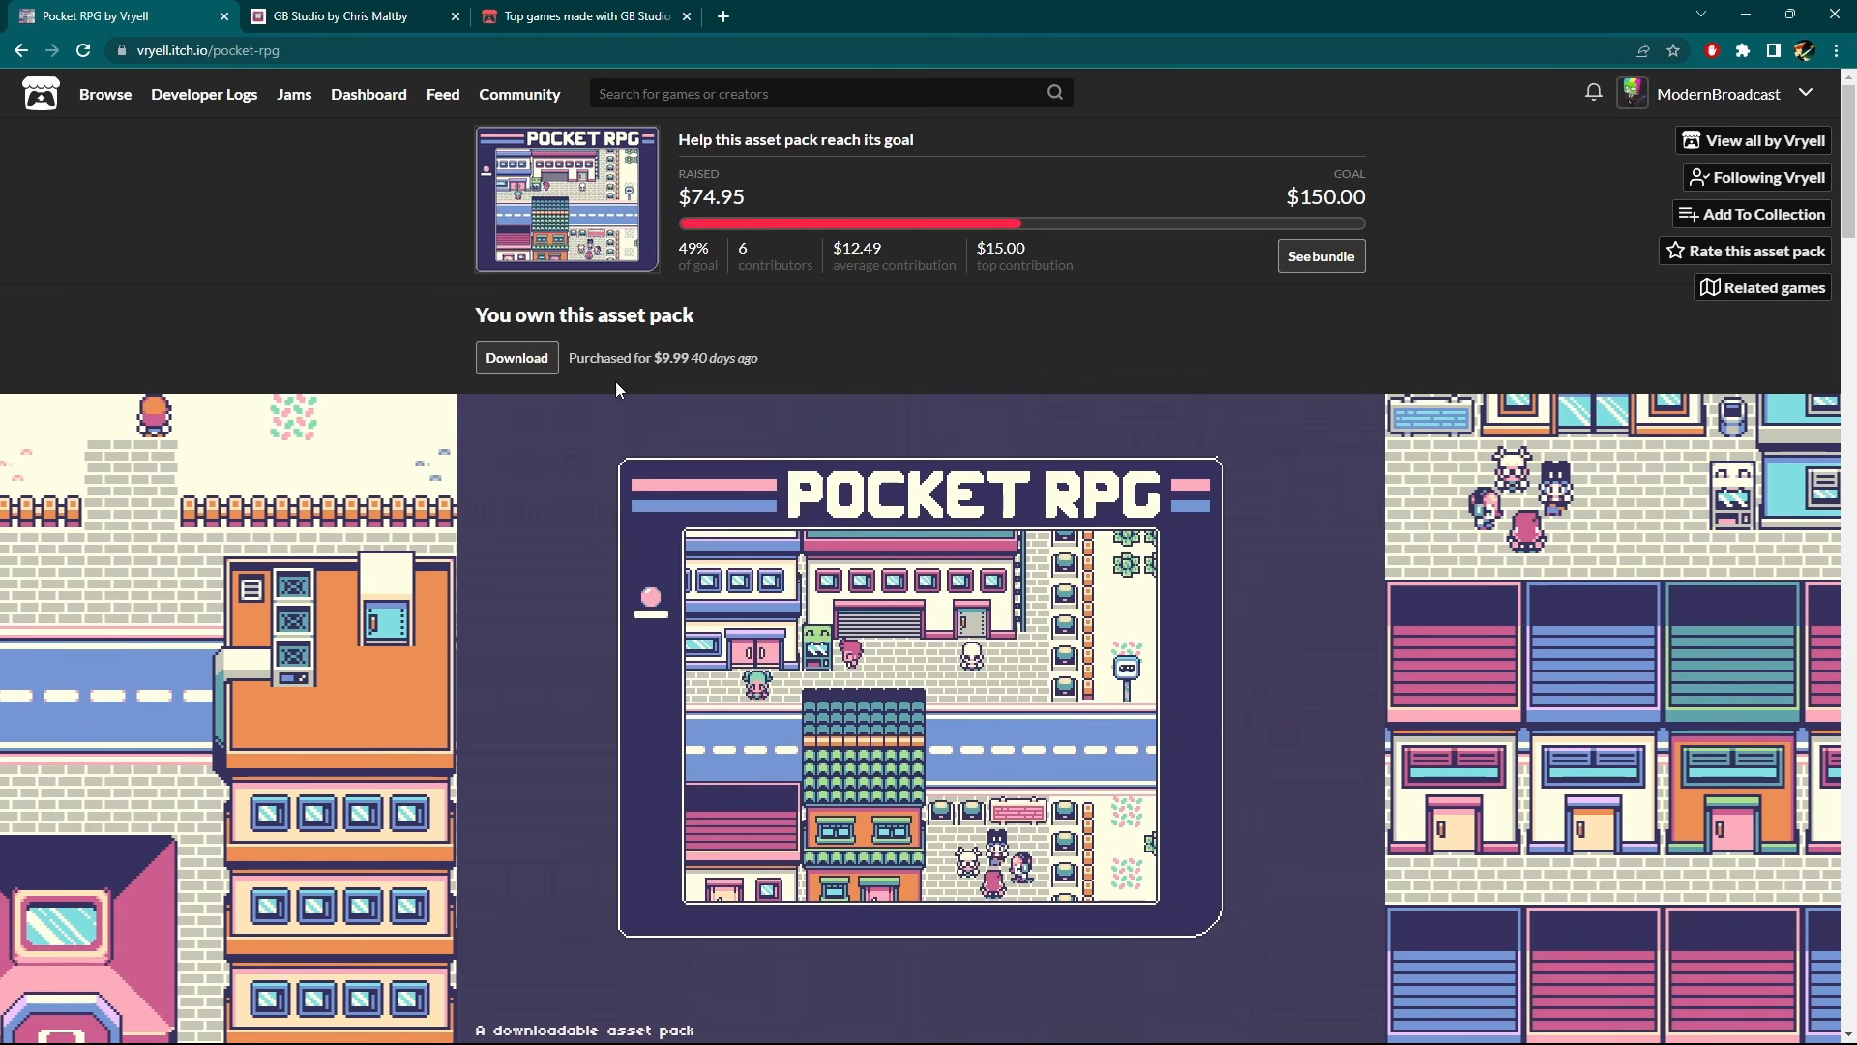
scroll(615, 381, "down", 10)
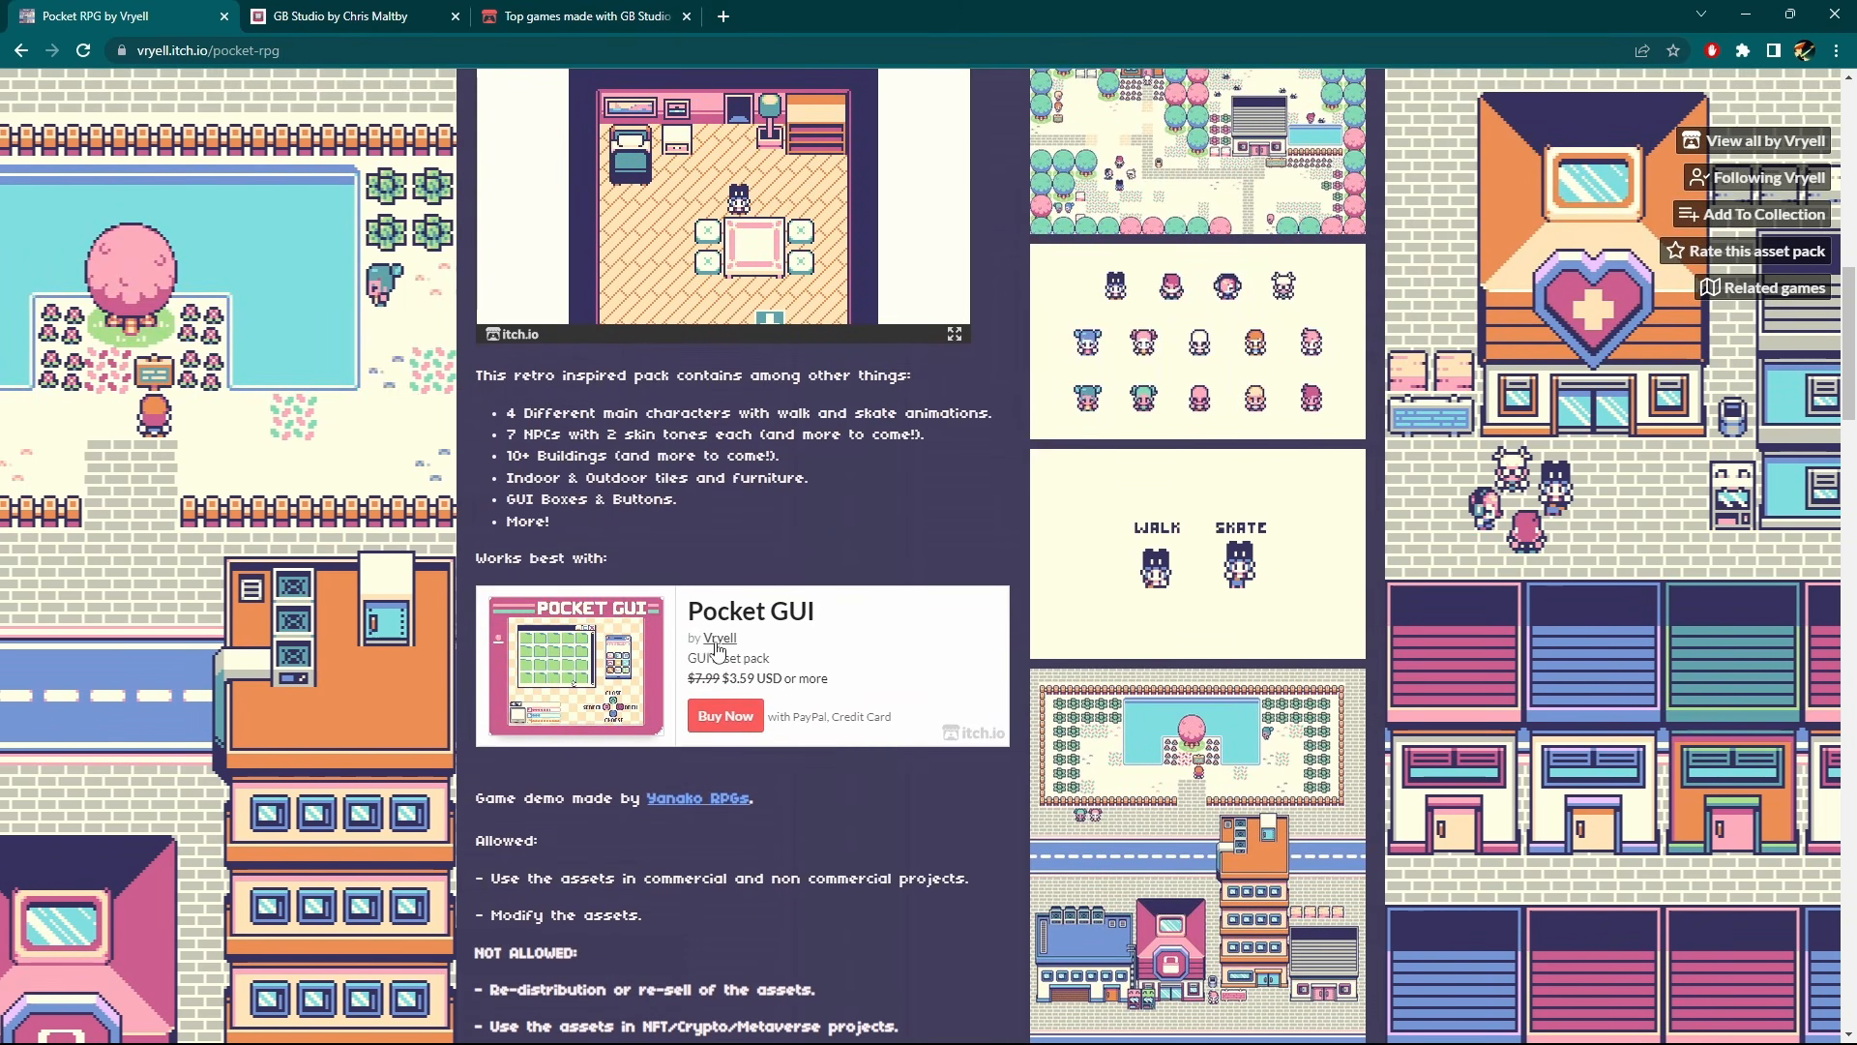
scroll(1070, 399, "up", 3)
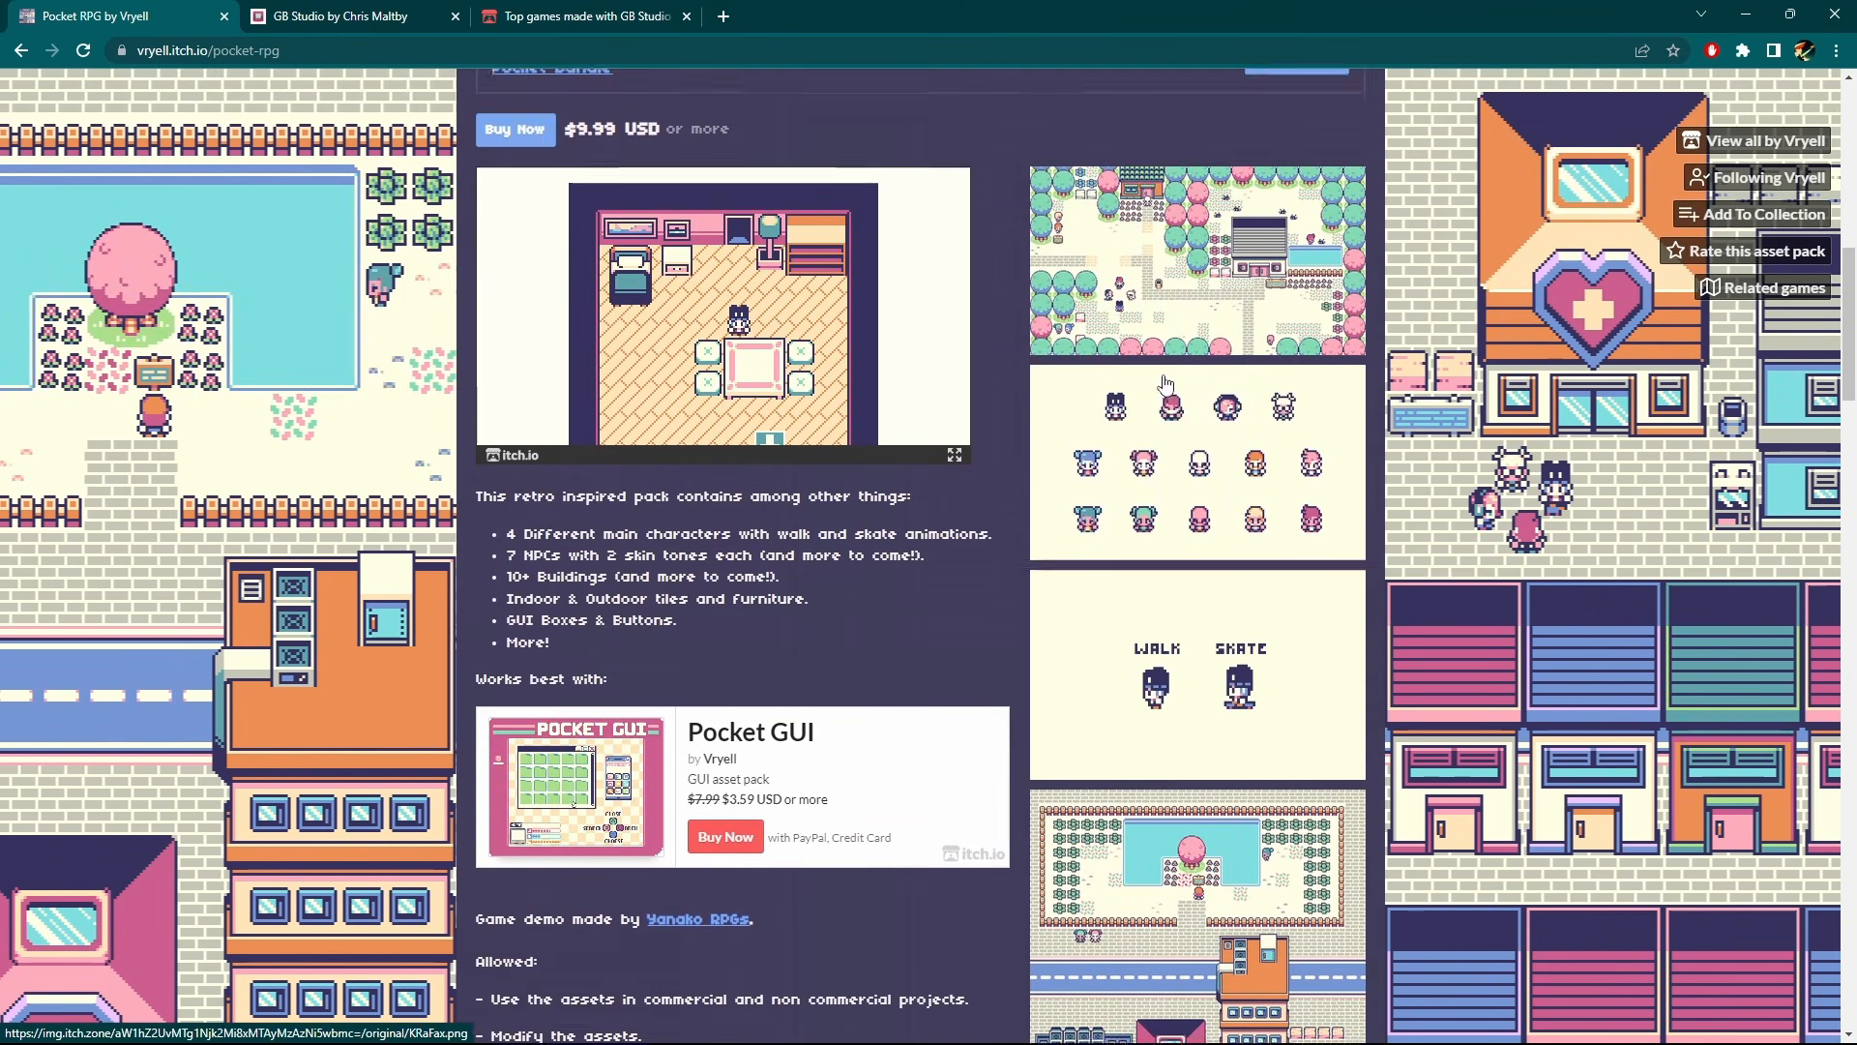
scroll(968, 539, "down", 2)
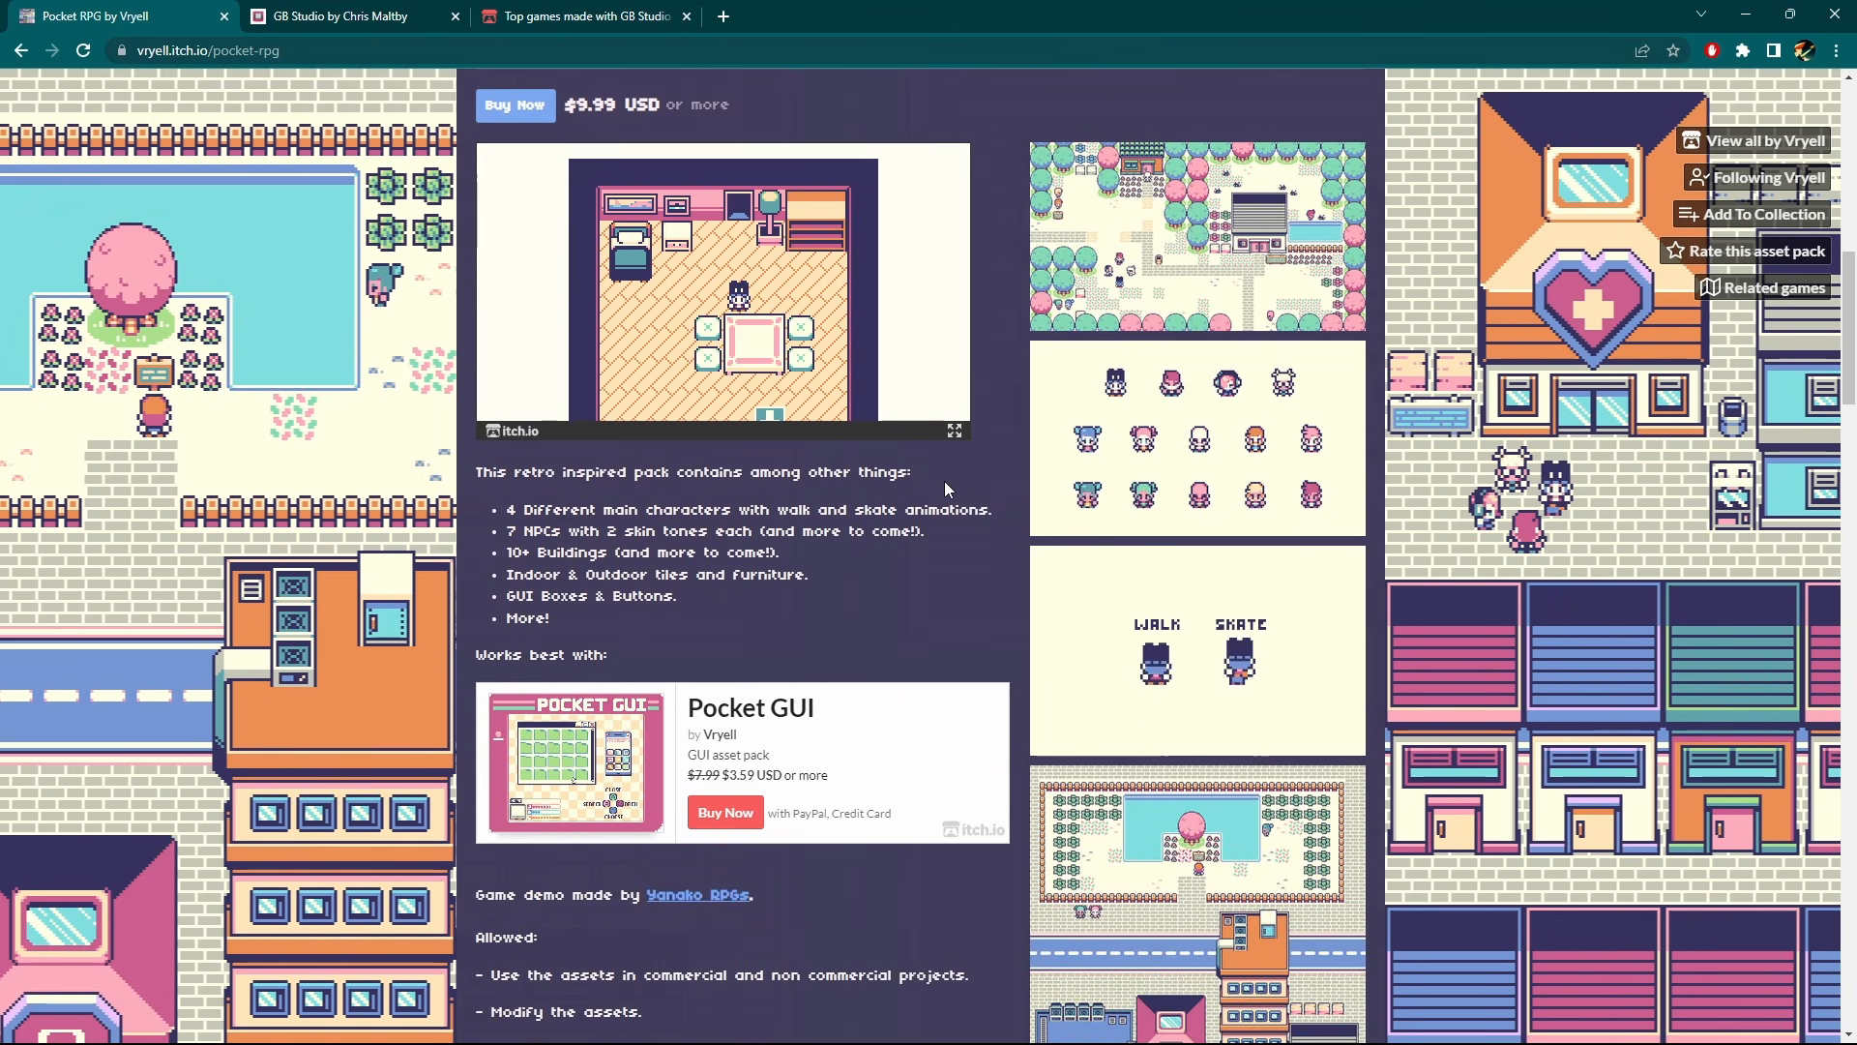
scroll(960, 460, "down", 3)
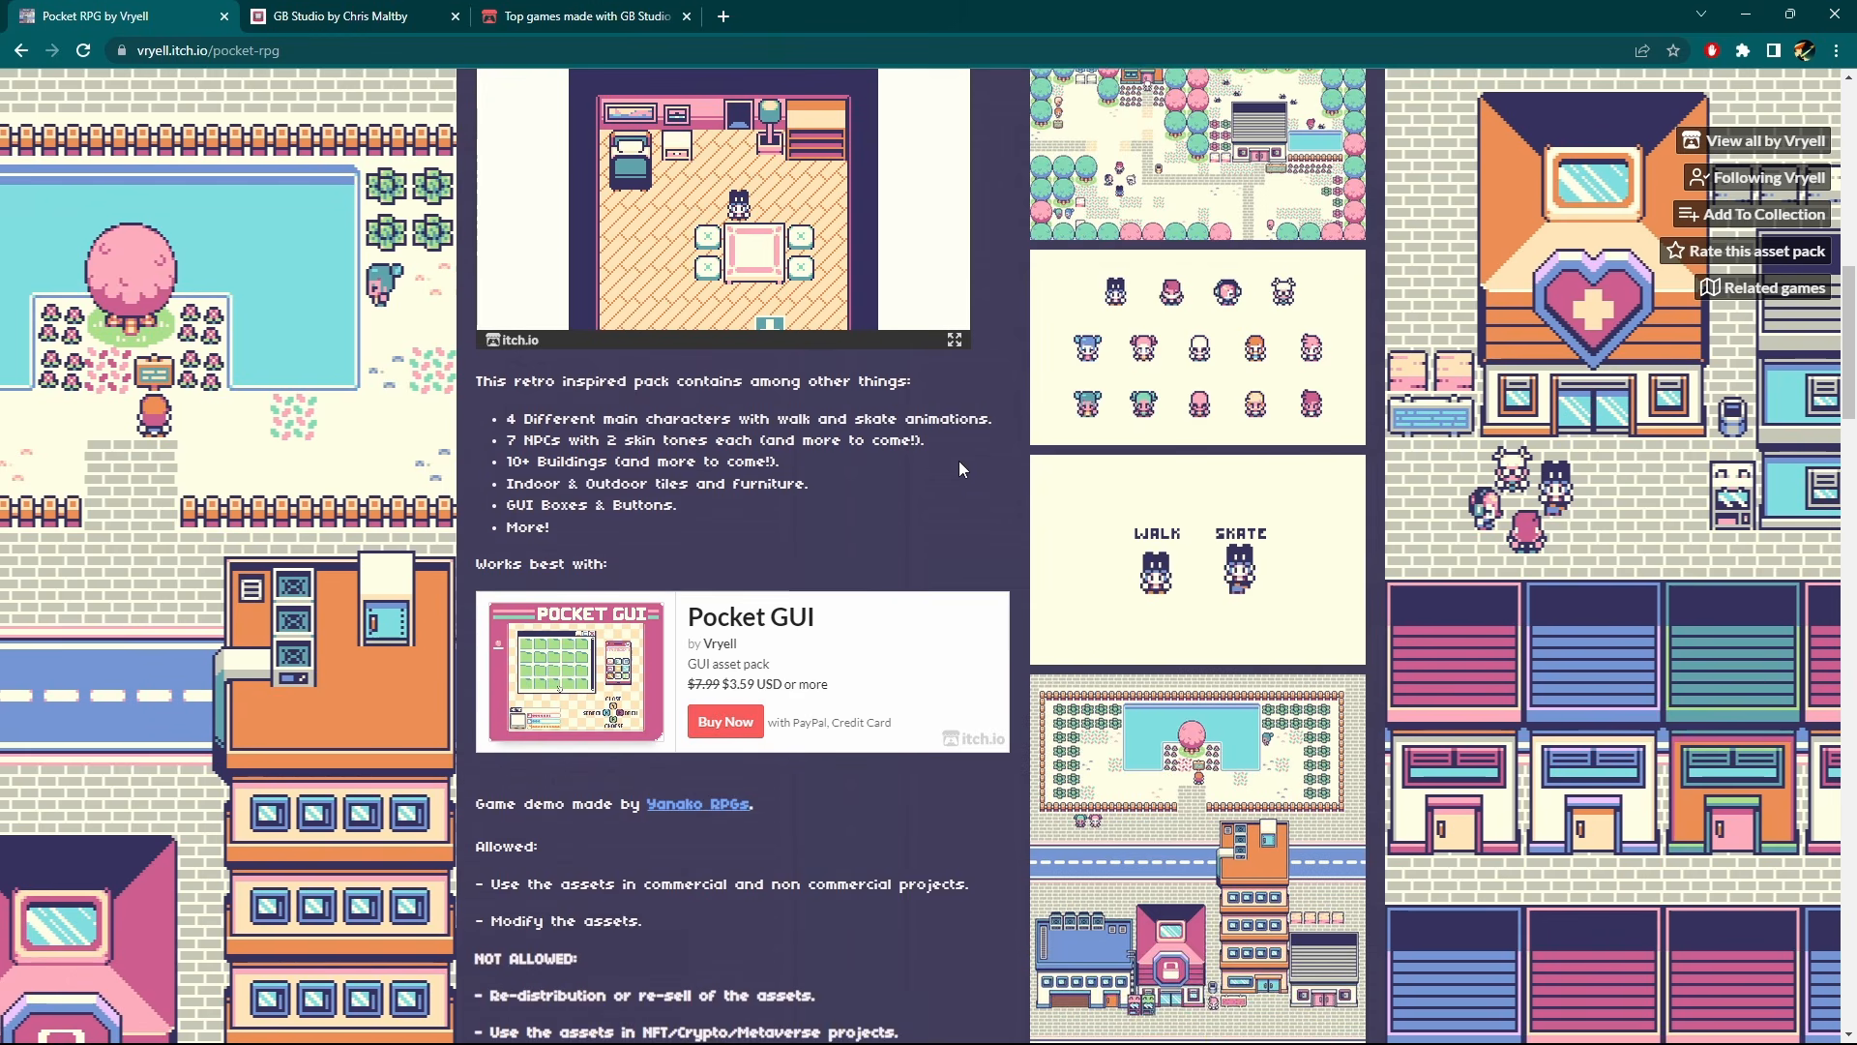
scroll(959, 460, "up", 3)
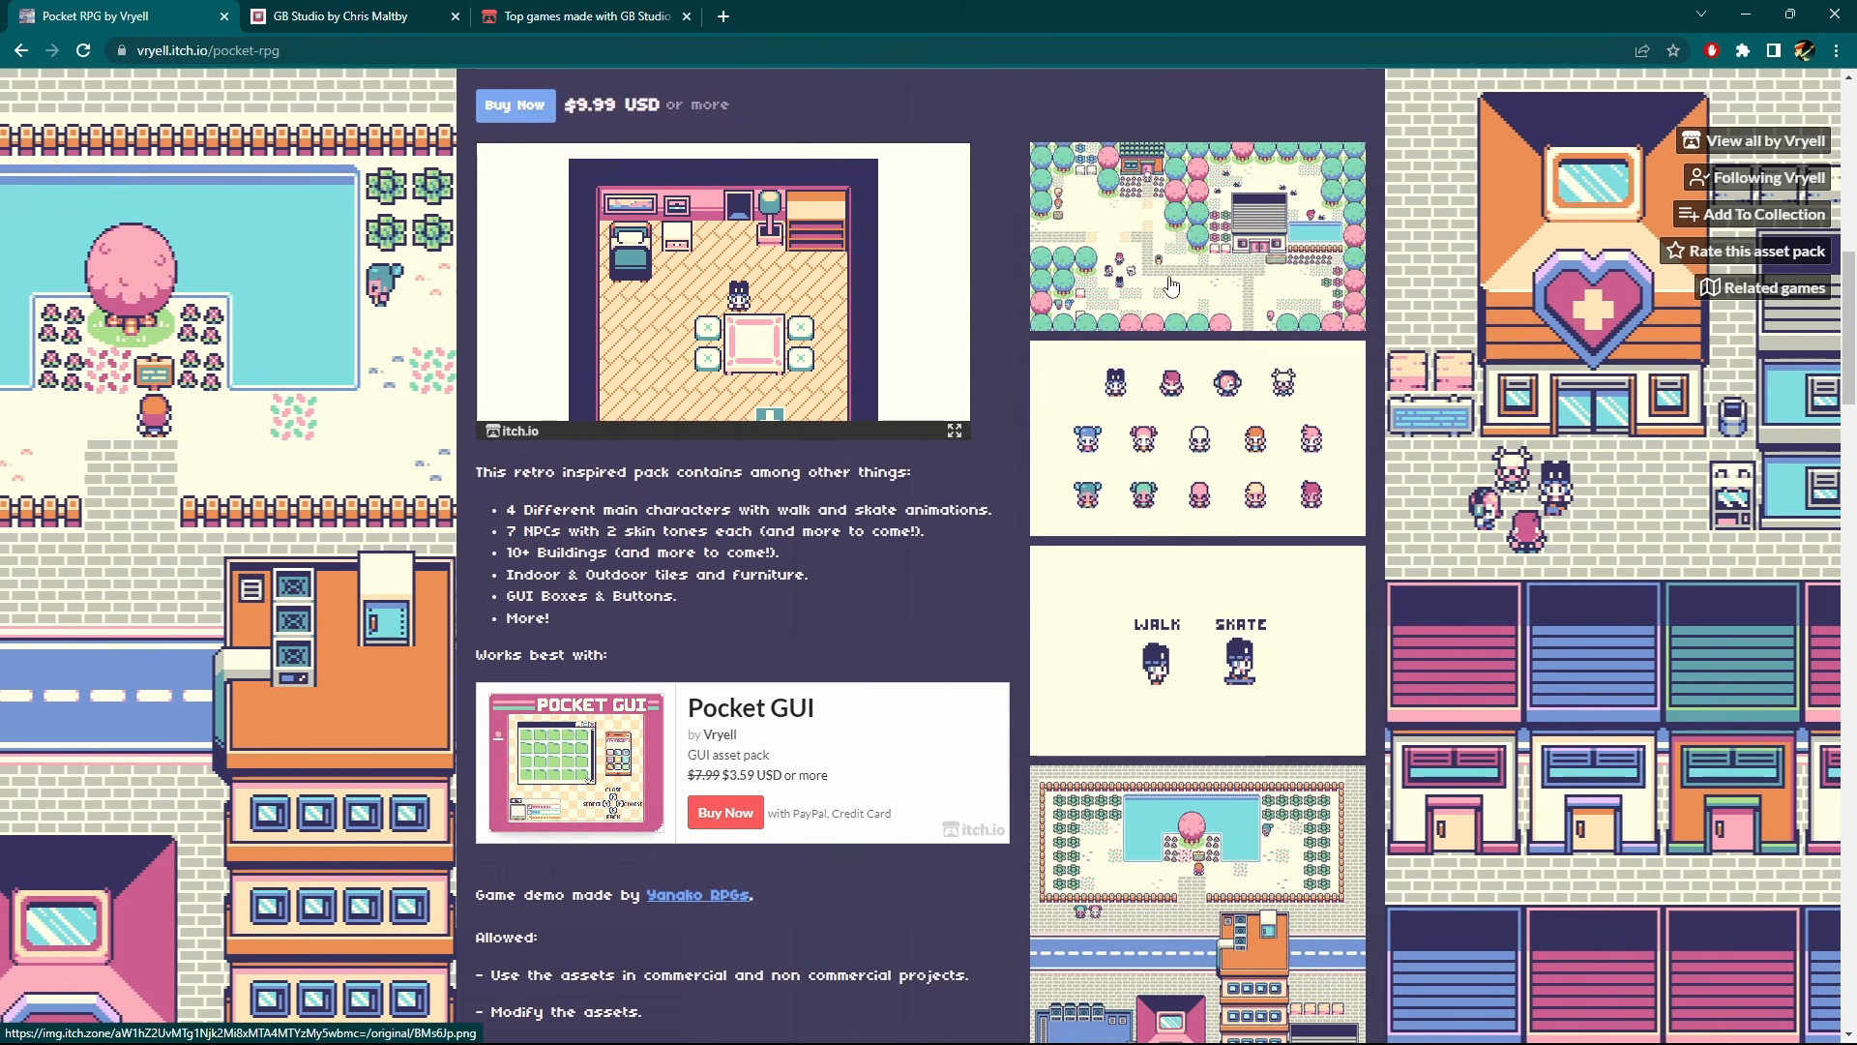
left_click(1290, 306)
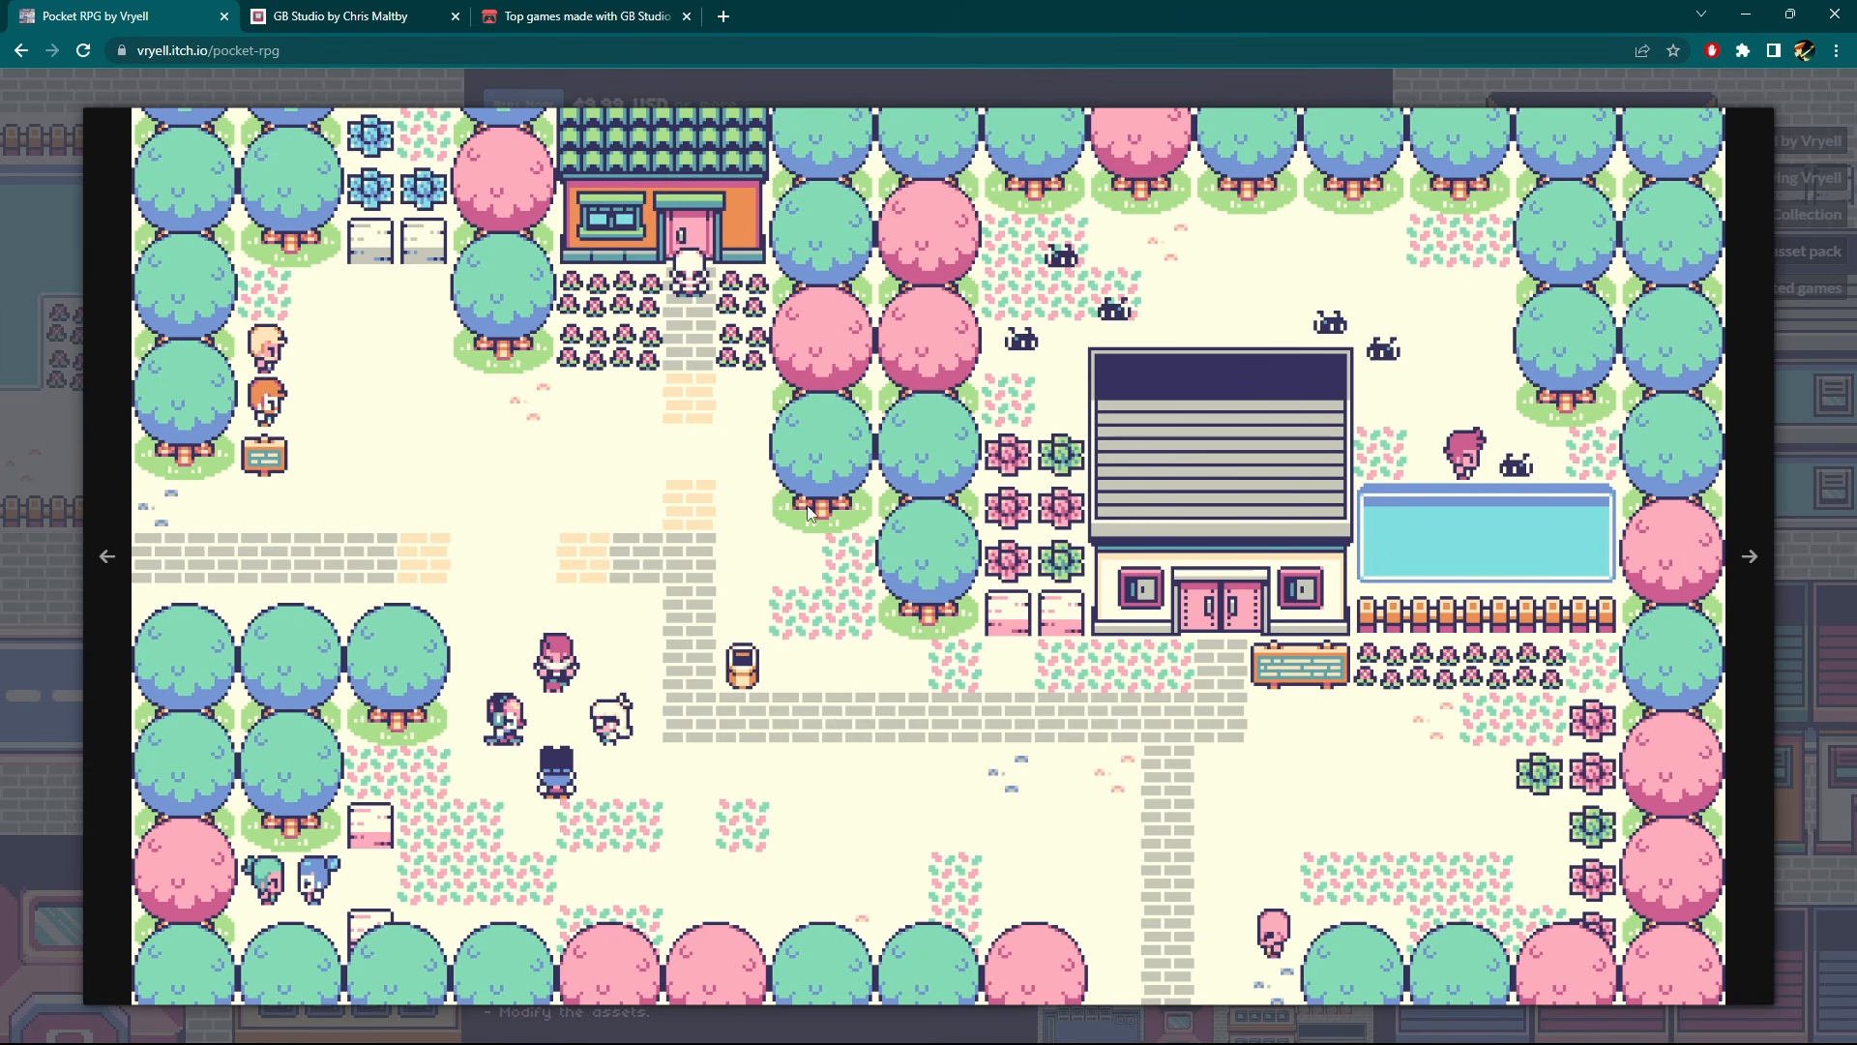
left_click(1753, 565)
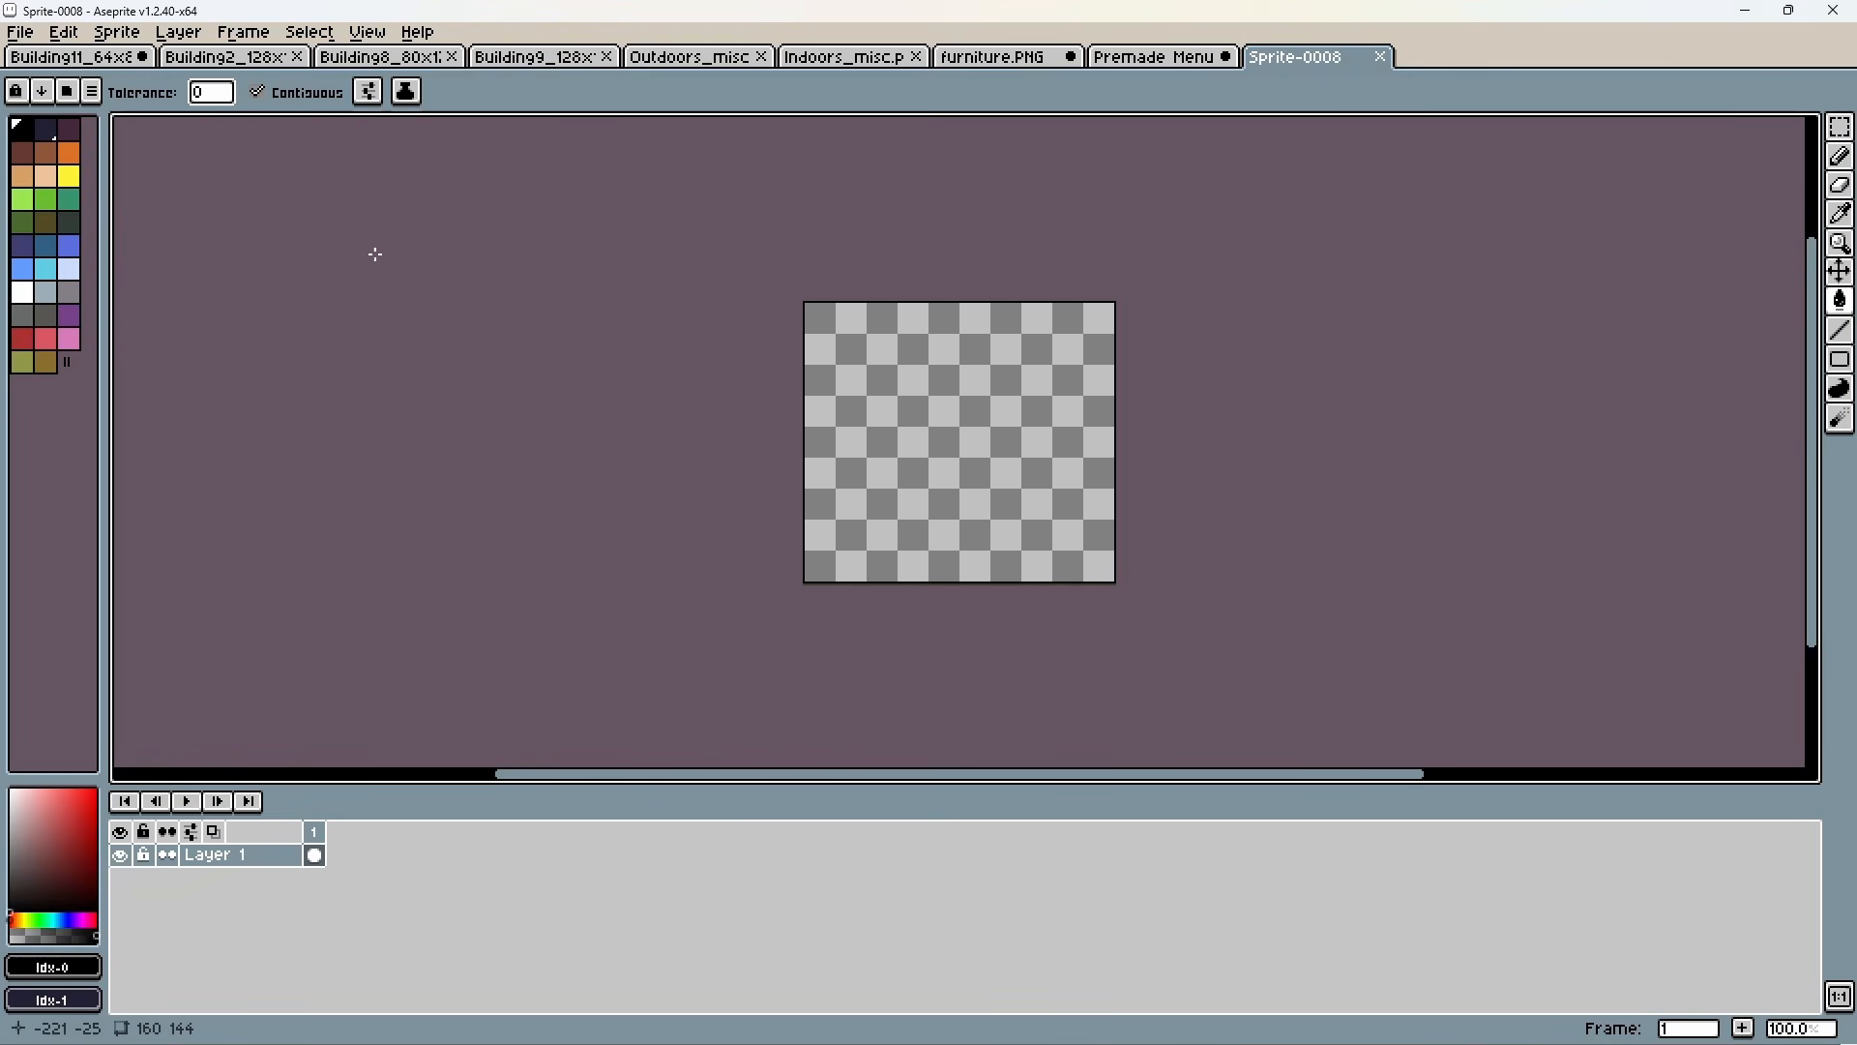
left_click(117, 32)
left_click(676, 115)
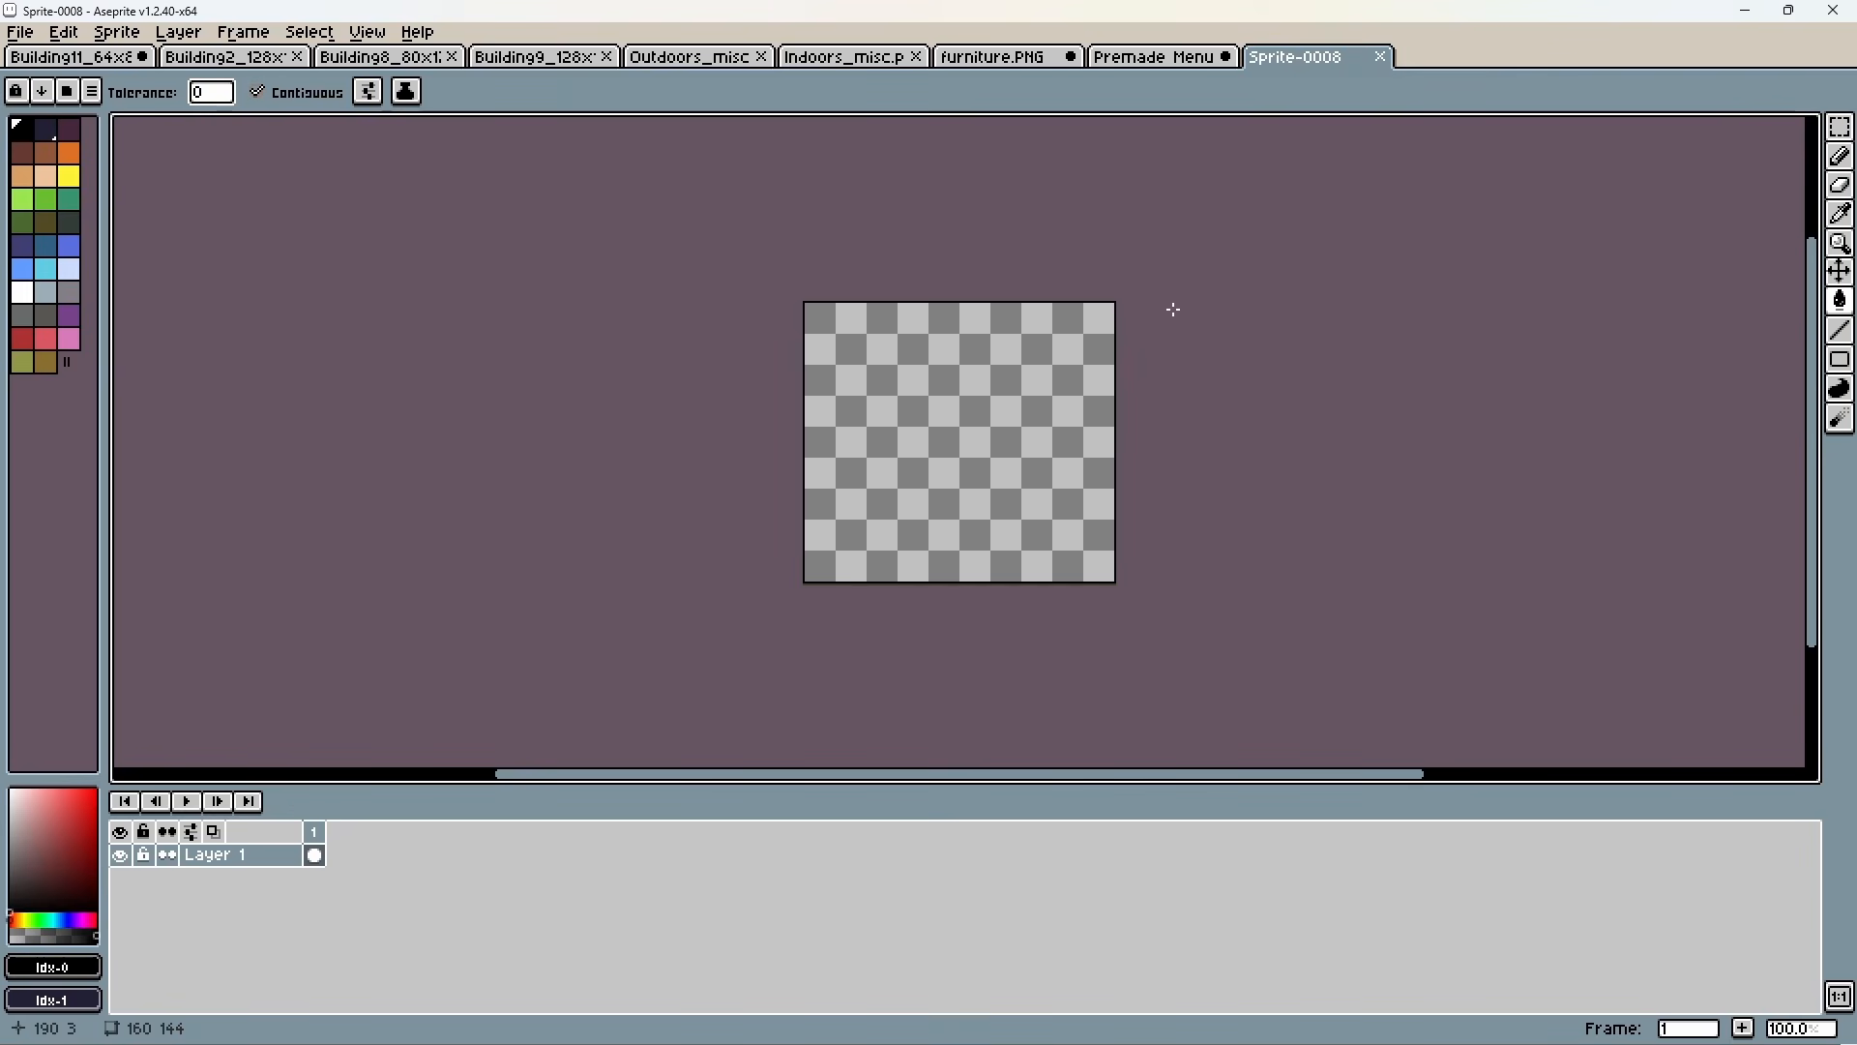
Look over the wall, floor and door tiles in the Indoors_misc.png tileset.
left_click(838, 58)
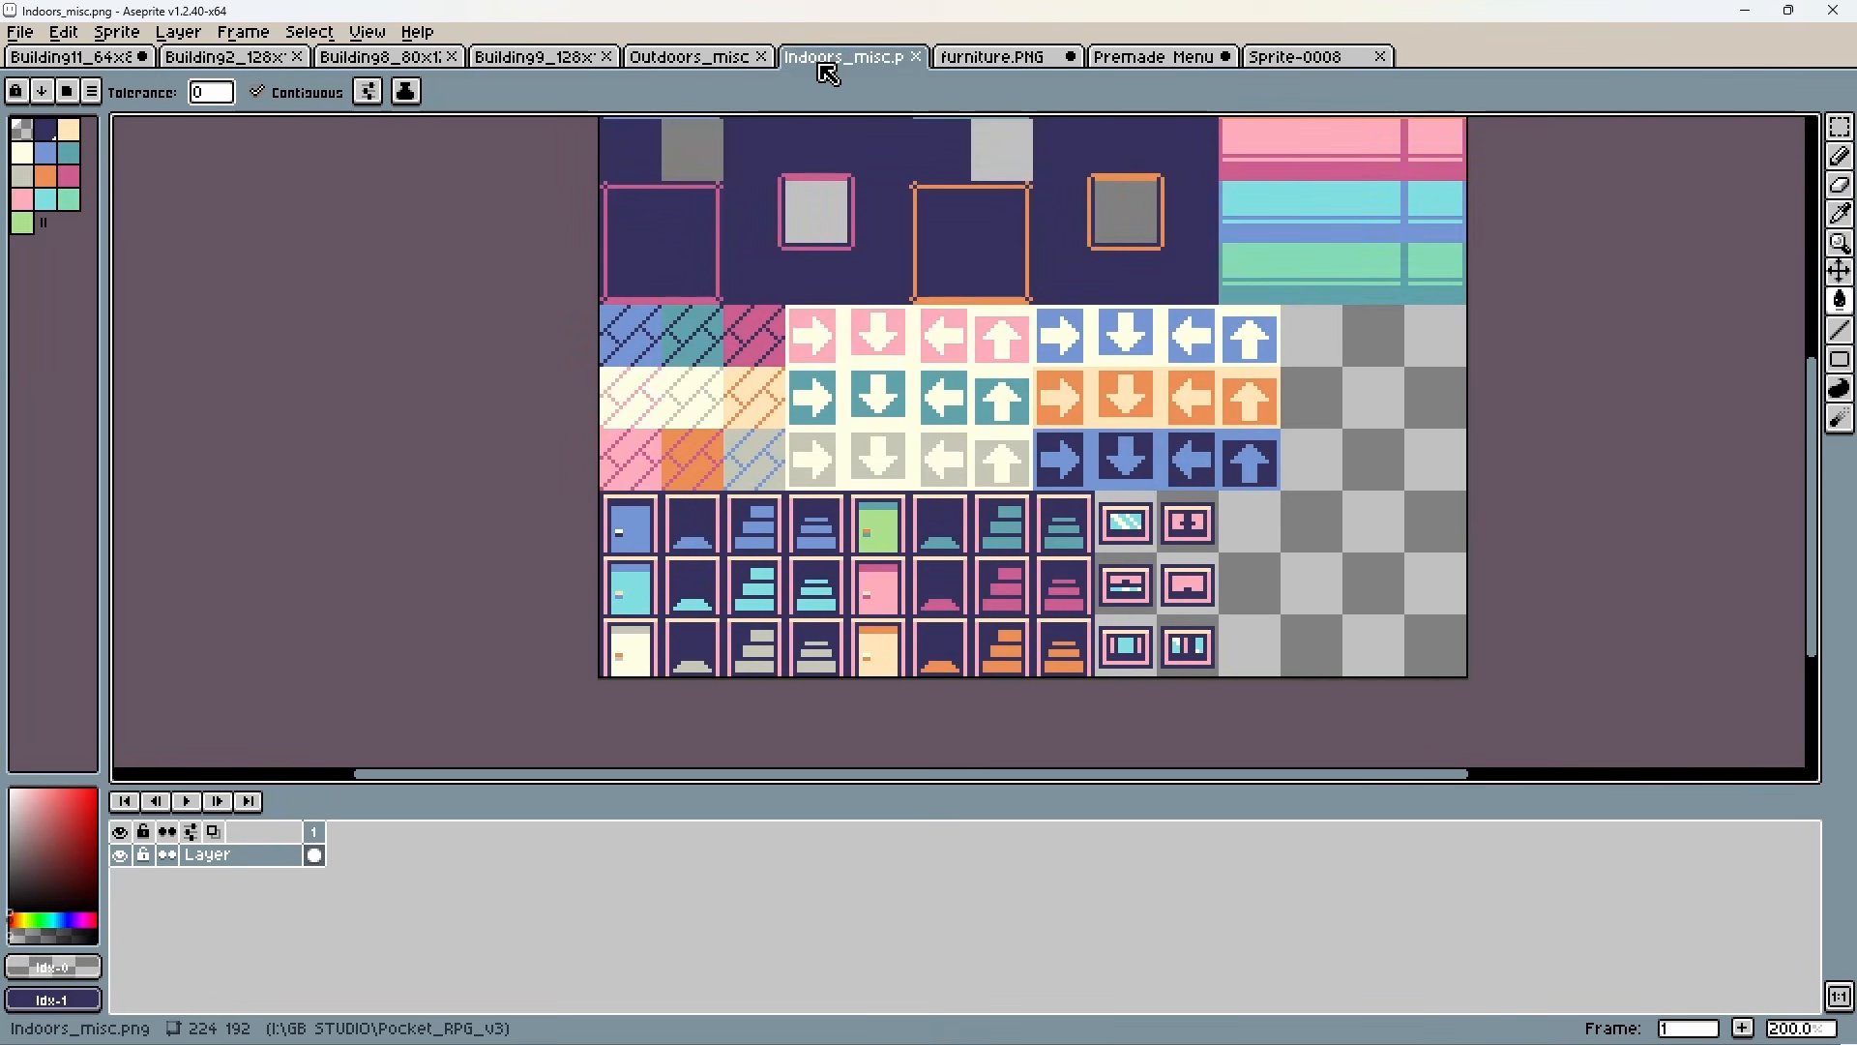
scroll(1335, 485, "up", 1)
scroll(1498, 481, "down", 1)
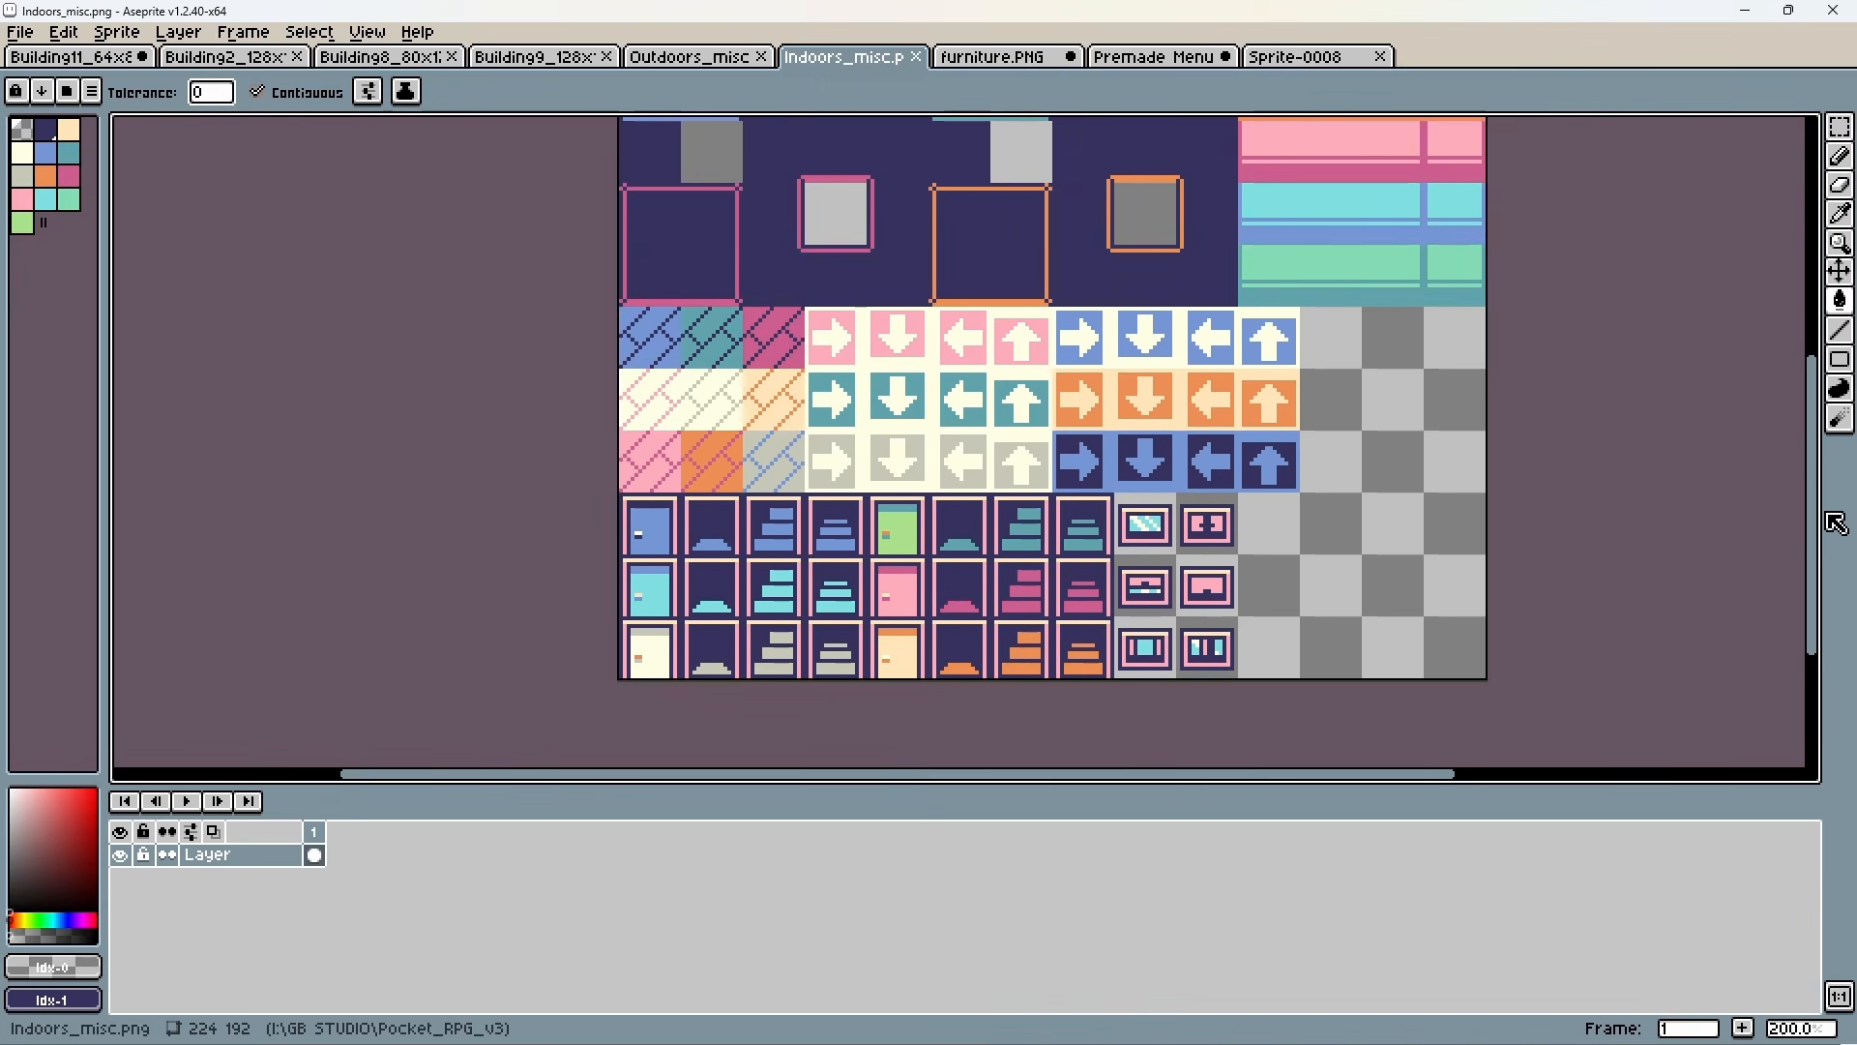
mouse_move(1817, 514)
left_mouse_down()
mouse_move(1793, 419)
mouse_move(1805, 525)
mouse_move(1811, 488)
left_mouse_up()
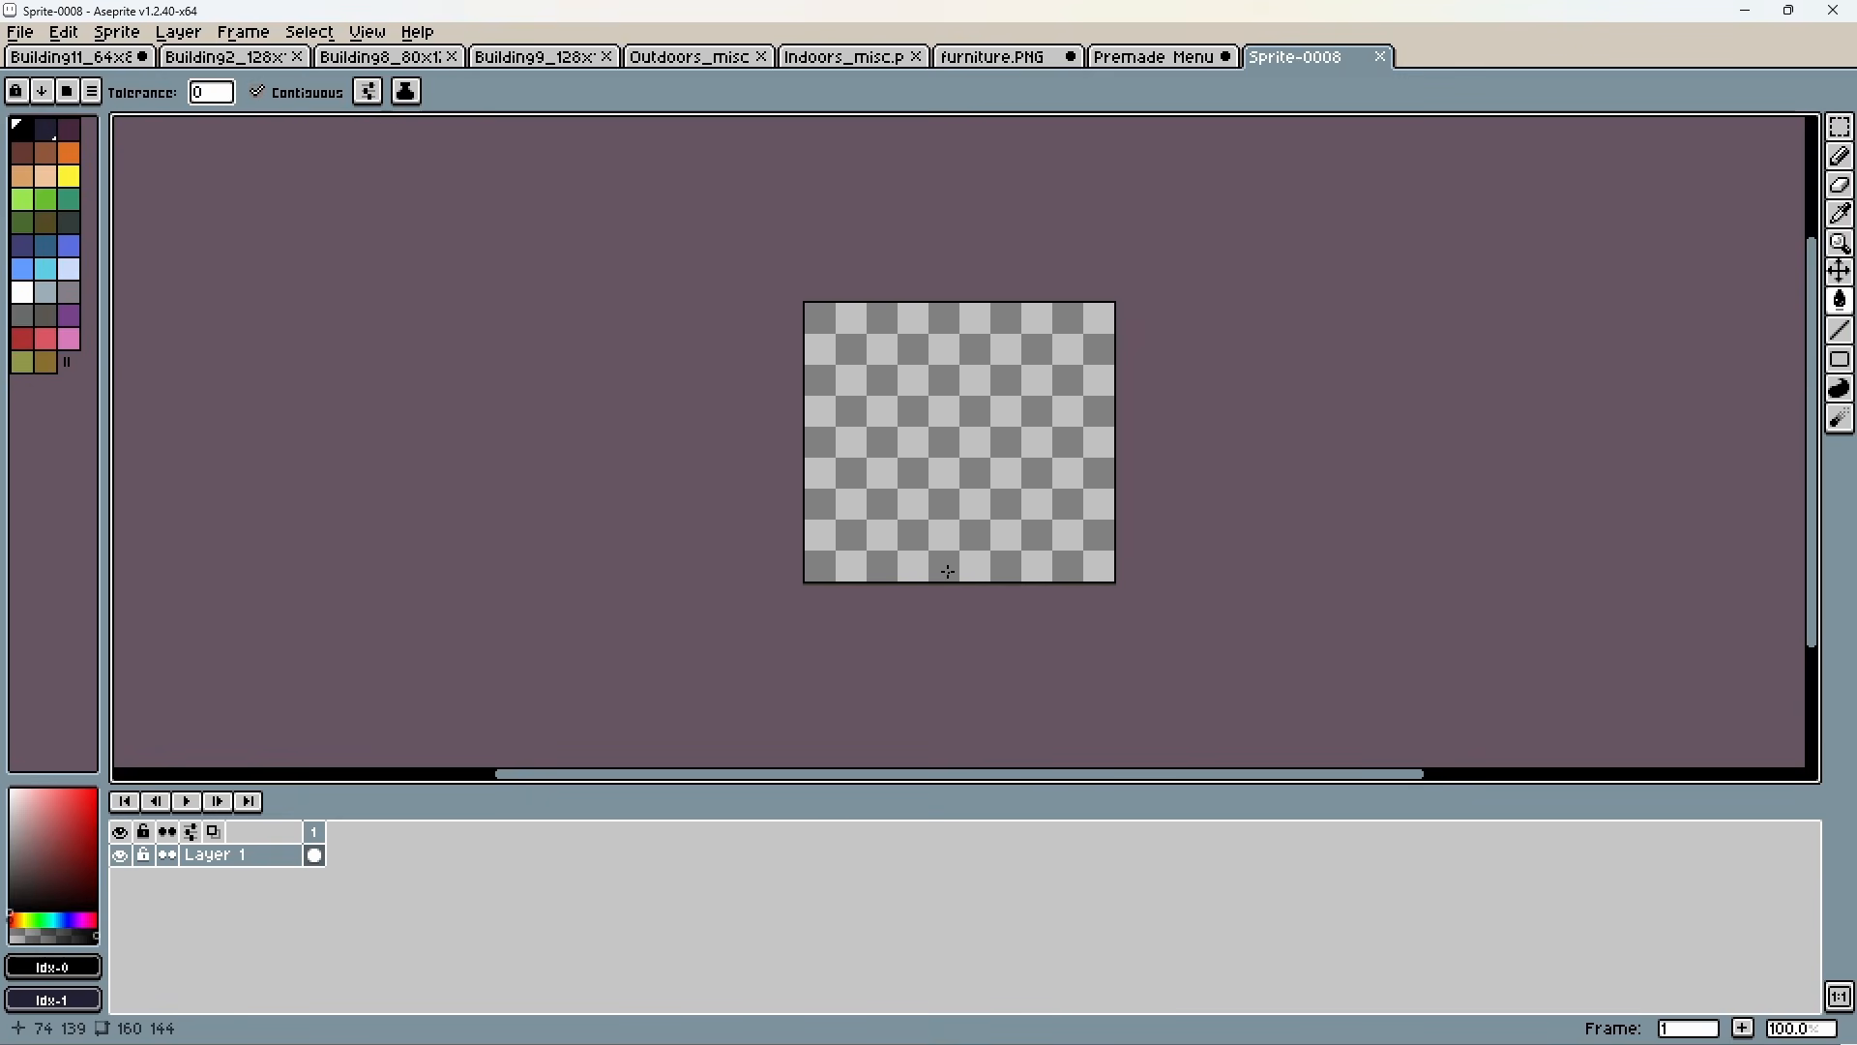
Copy the 16 by 16 wall tile along the lower orange frame edge in Indoors_misc.png into Sprite-0008's bottom row at 80, 128.
left_click(834, 58)
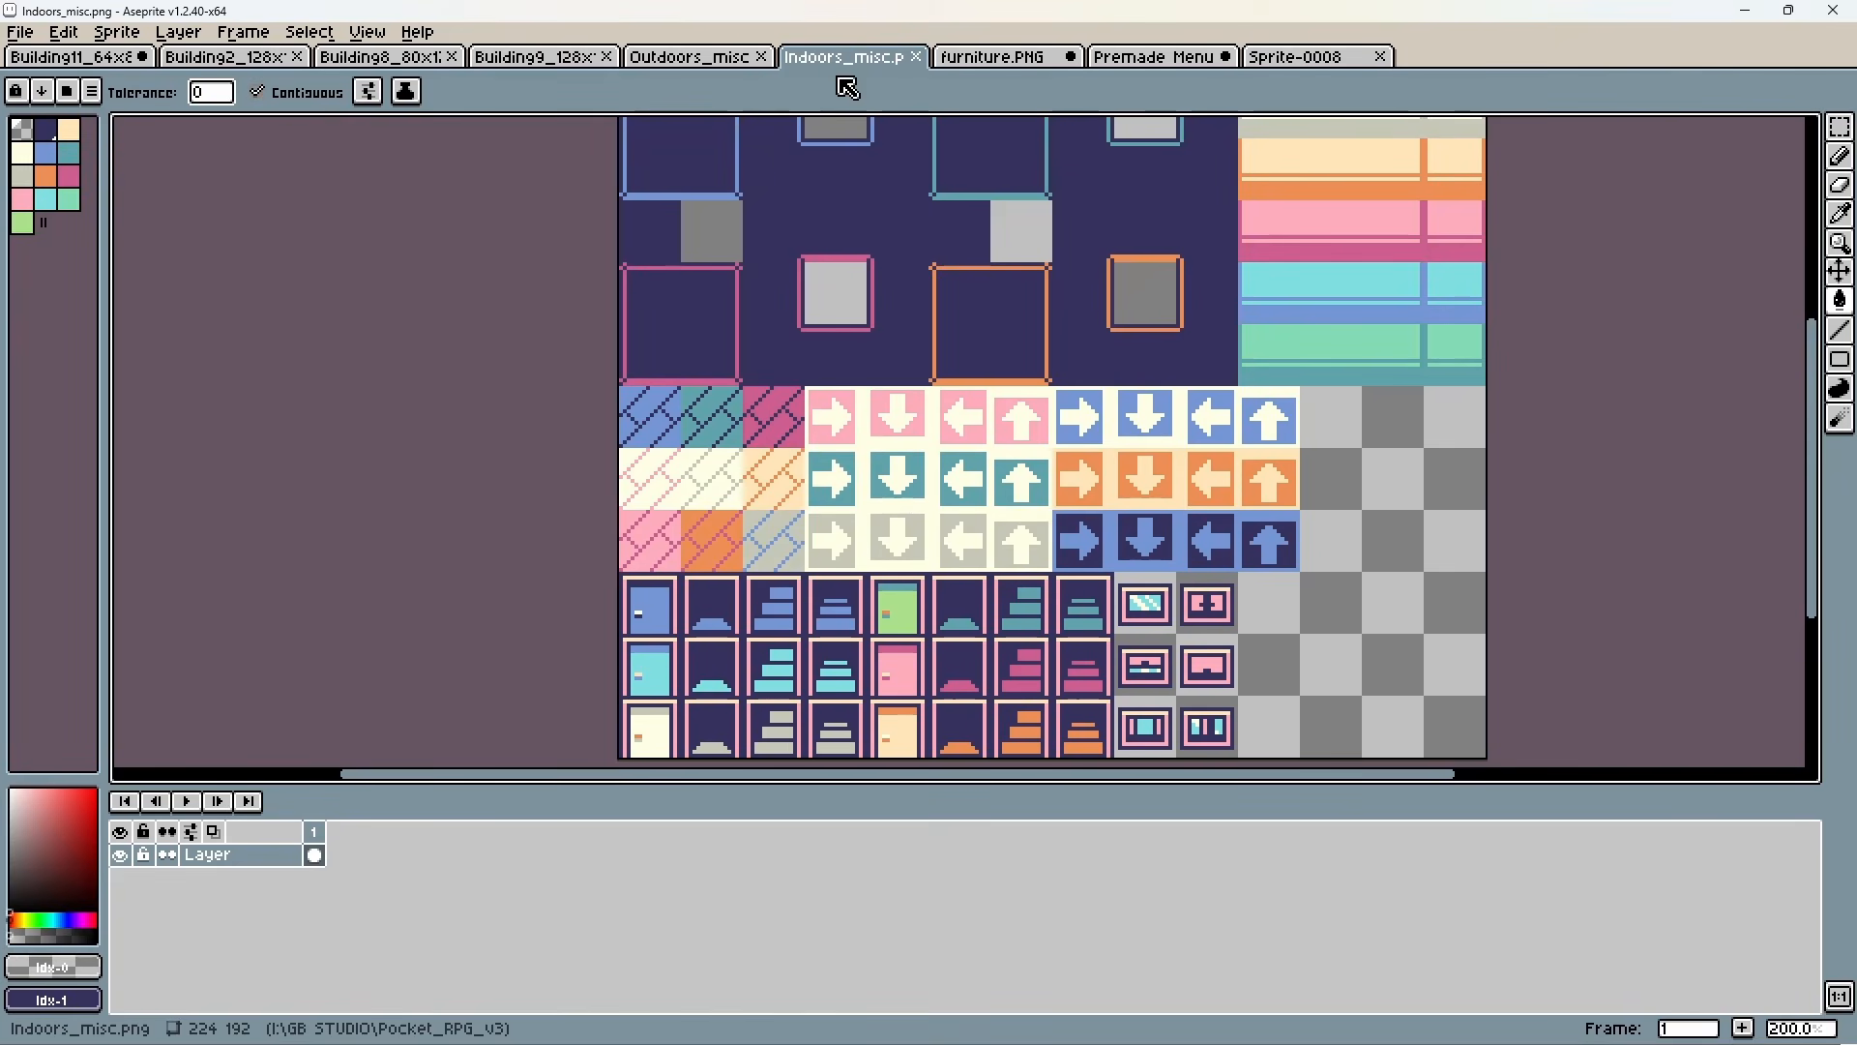
key("m")
middle_click_drag(1147, 342, 1143, 450)
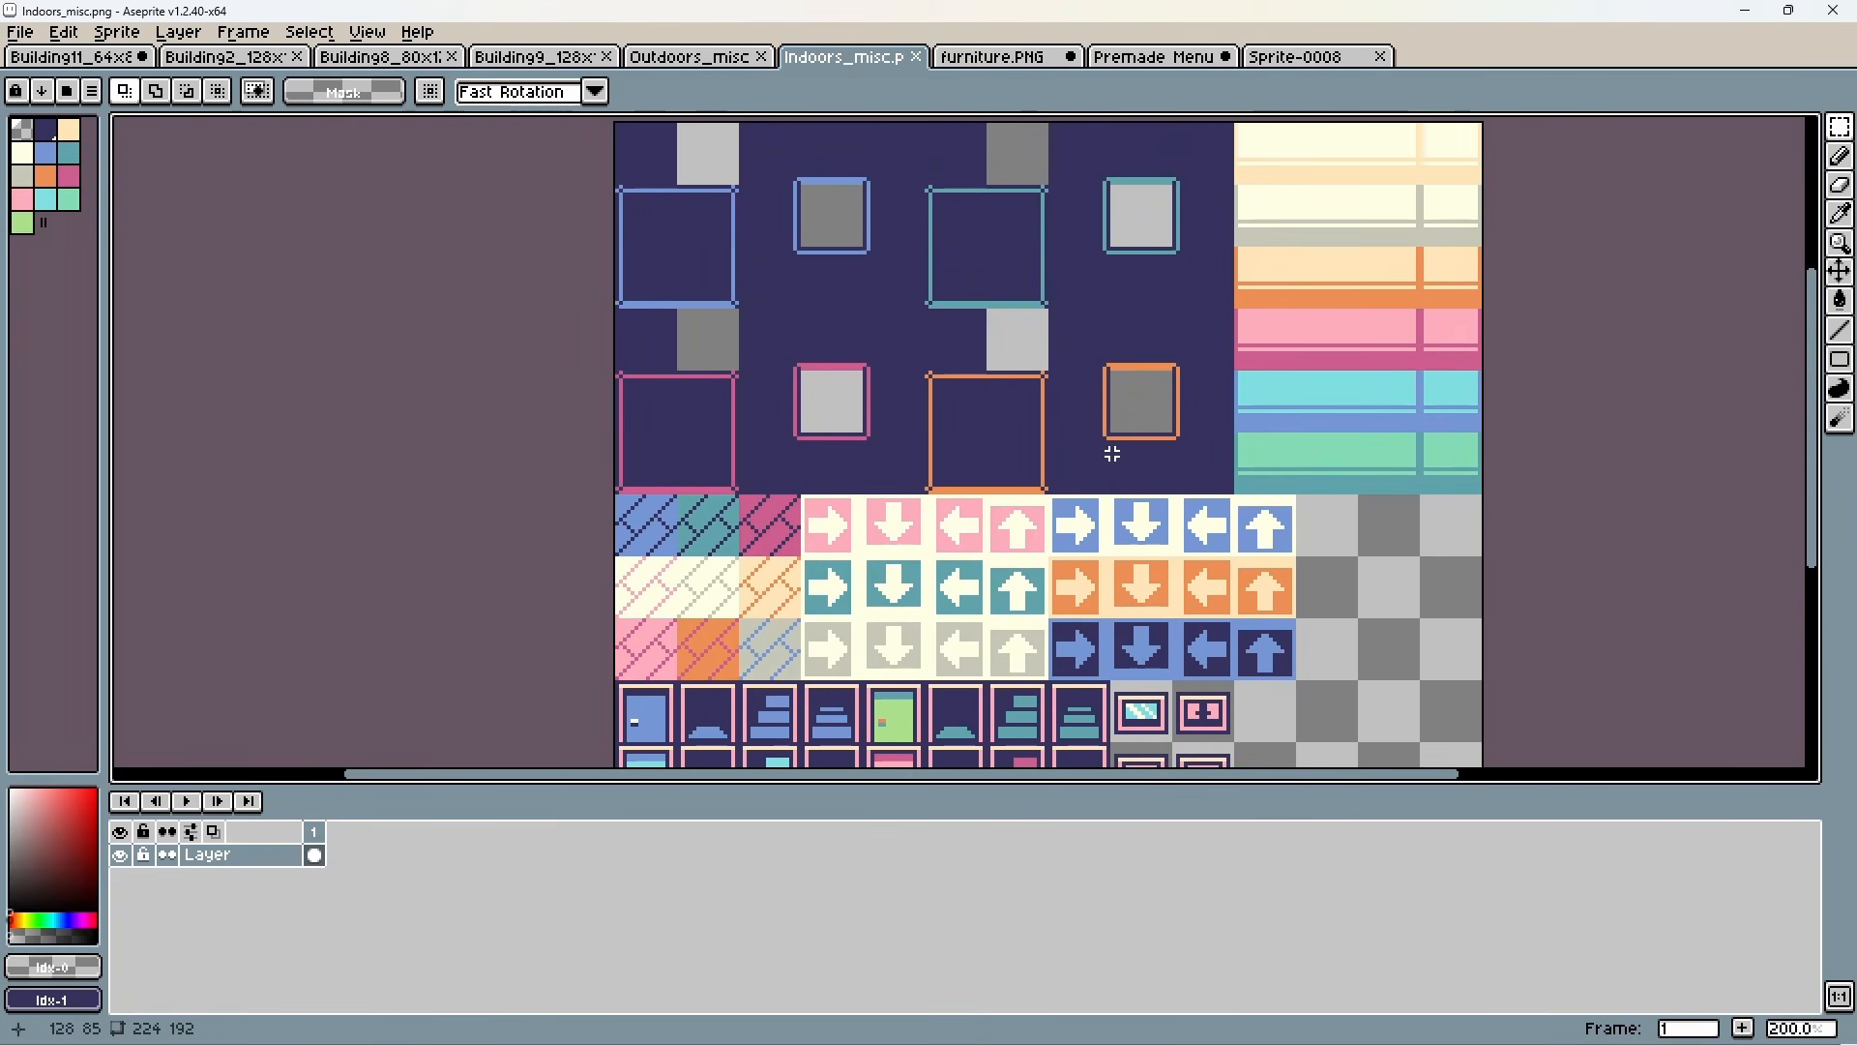
left_click_drag(1132, 444, 1176, 495)
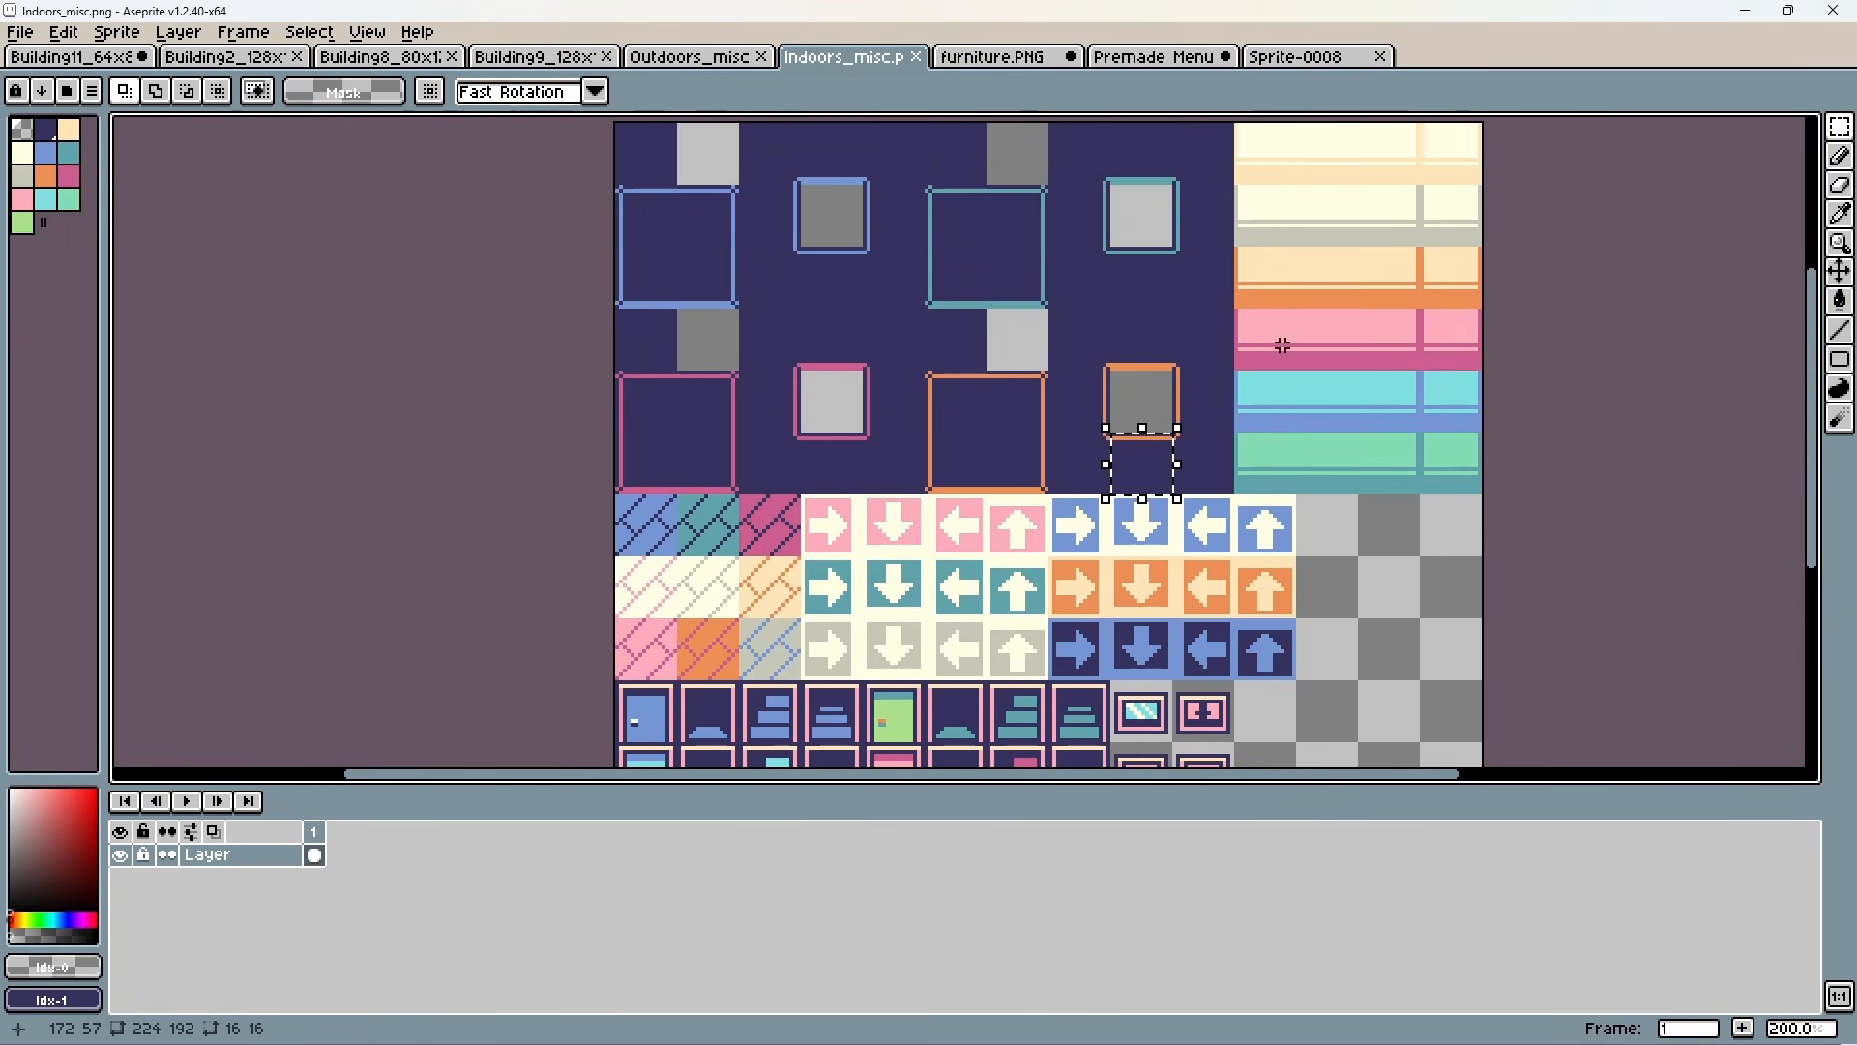
left_click(1297, 58)
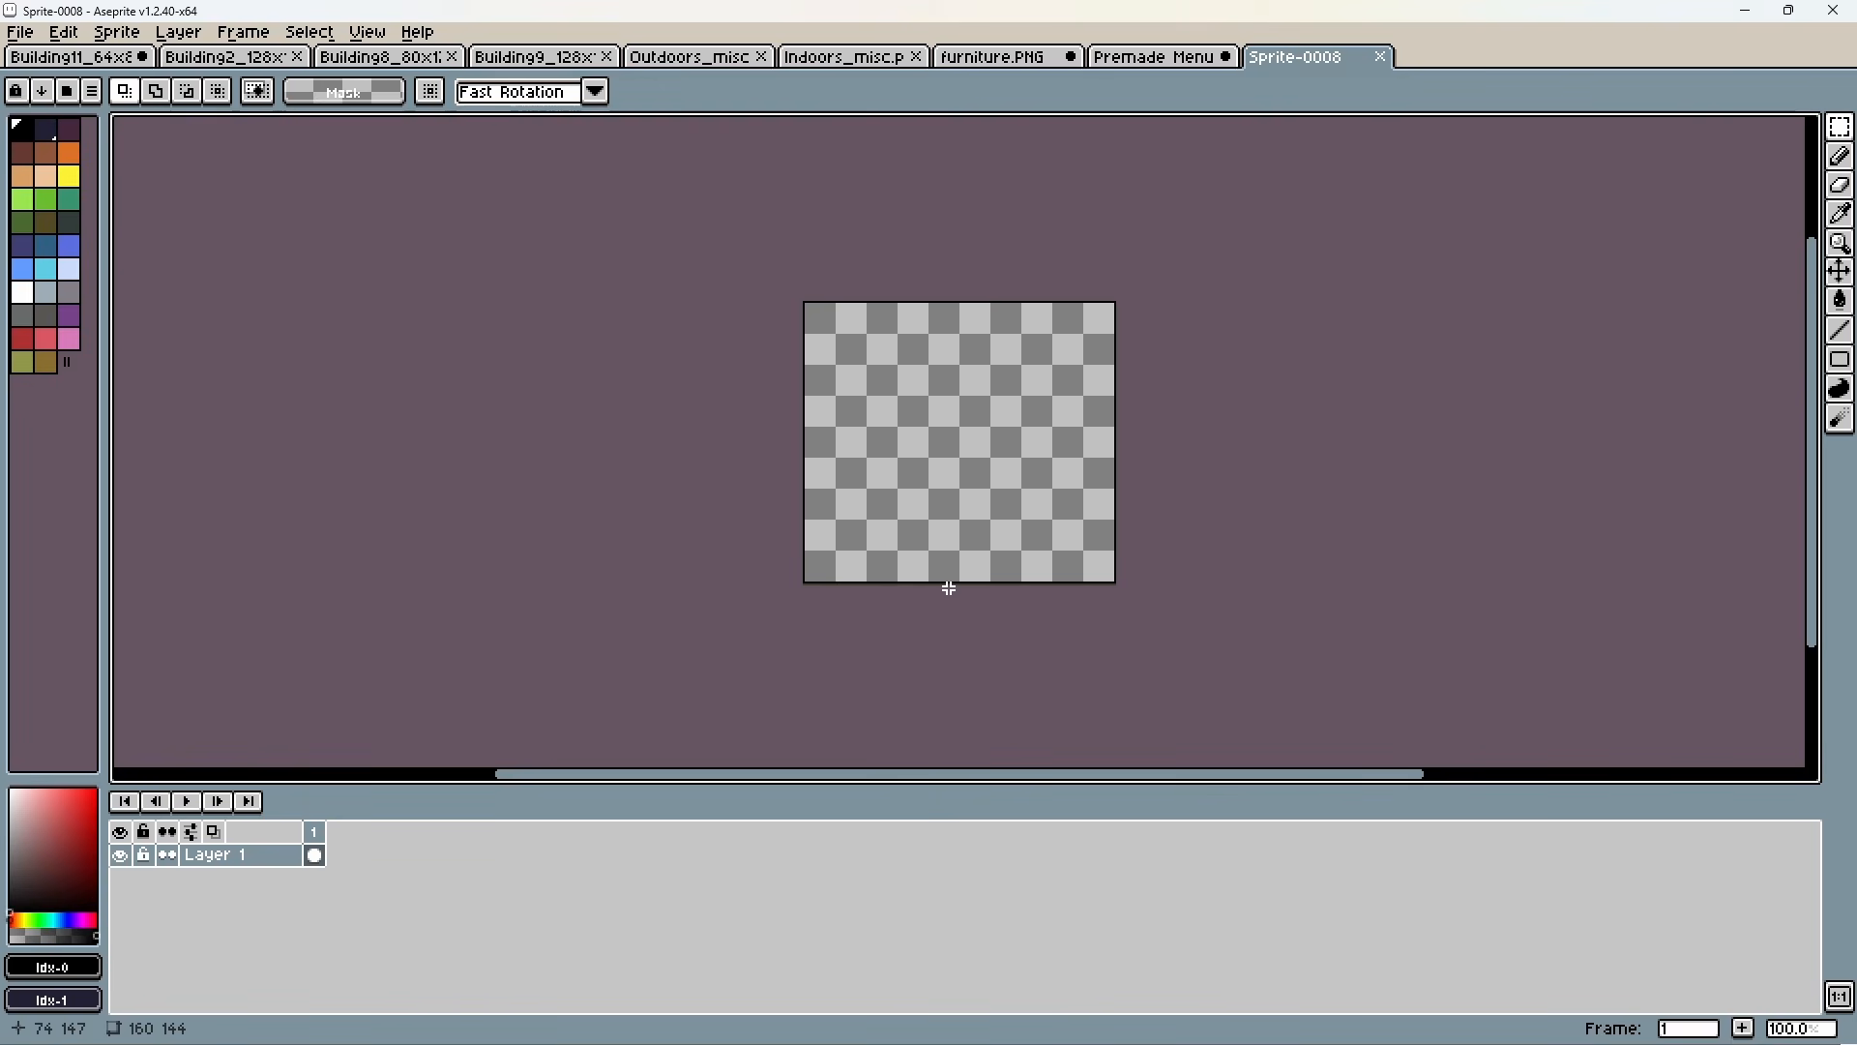
key("ctrl+v")
left_click_drag(1072, 485, 978, 568)
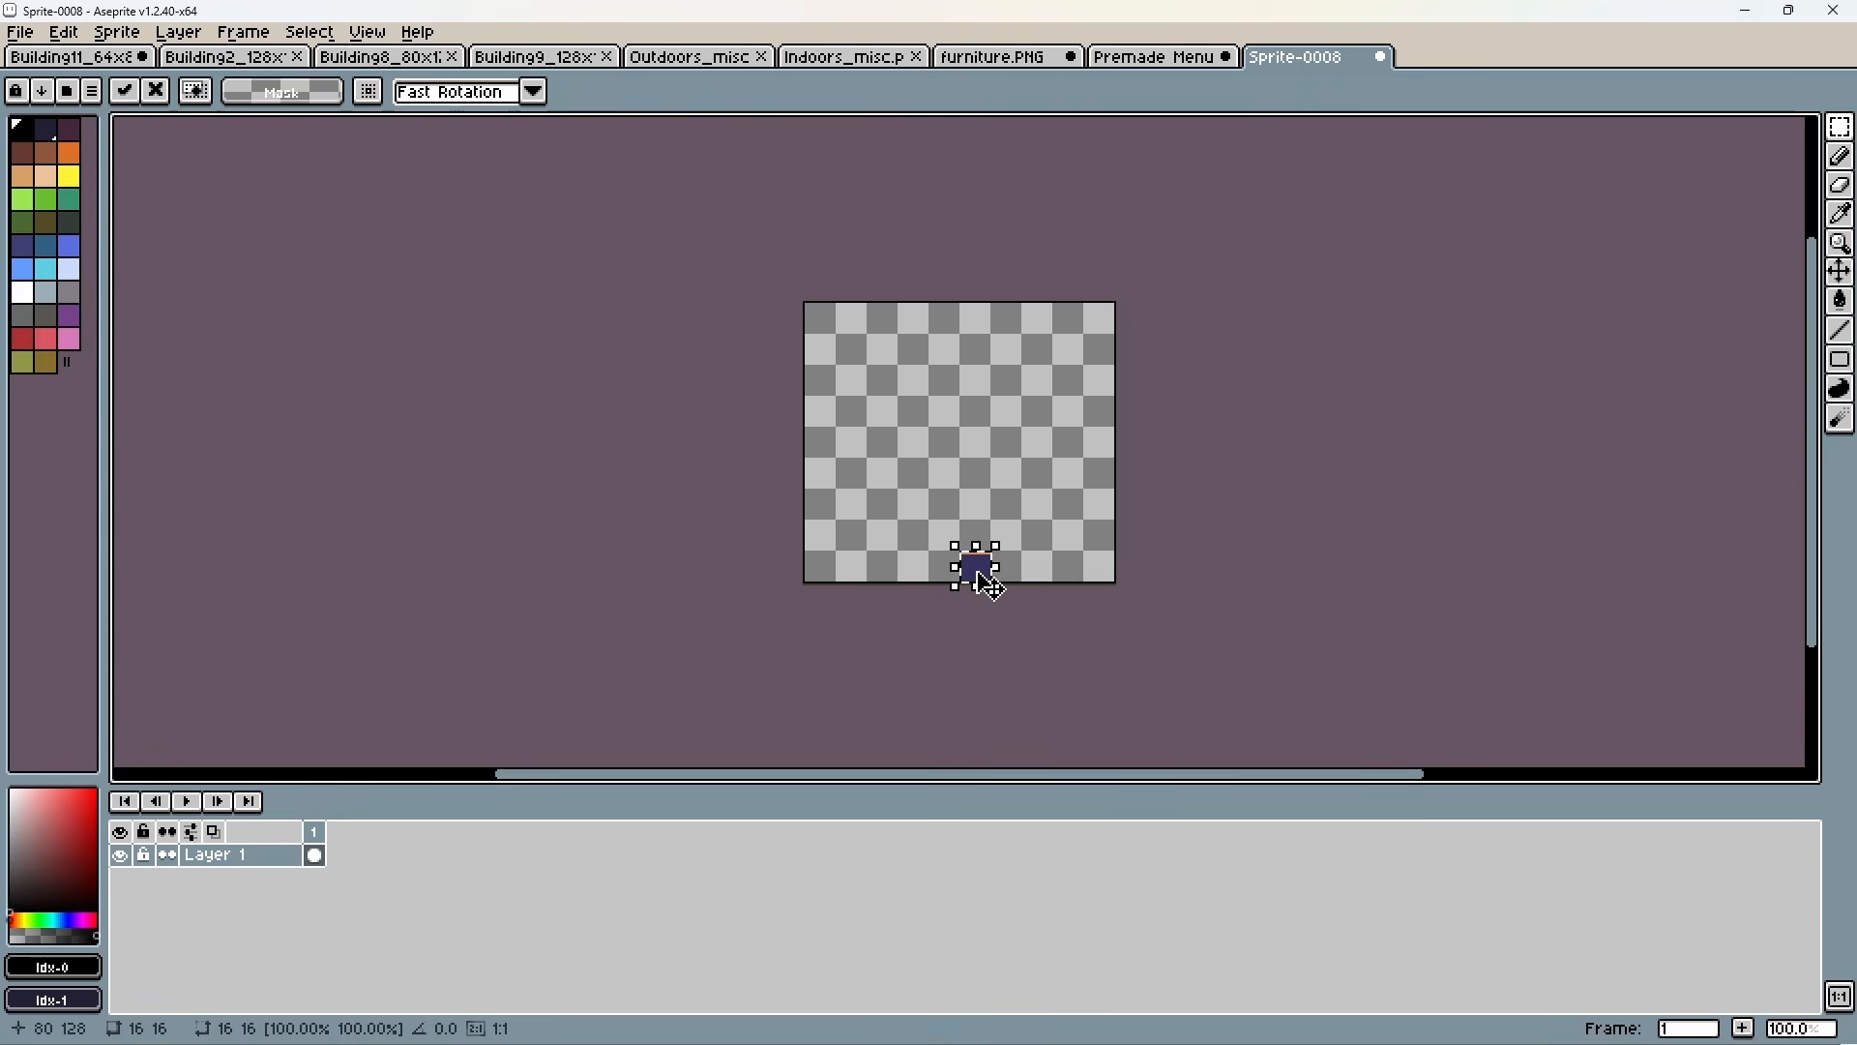
scroll(979, 569, "up", 3)
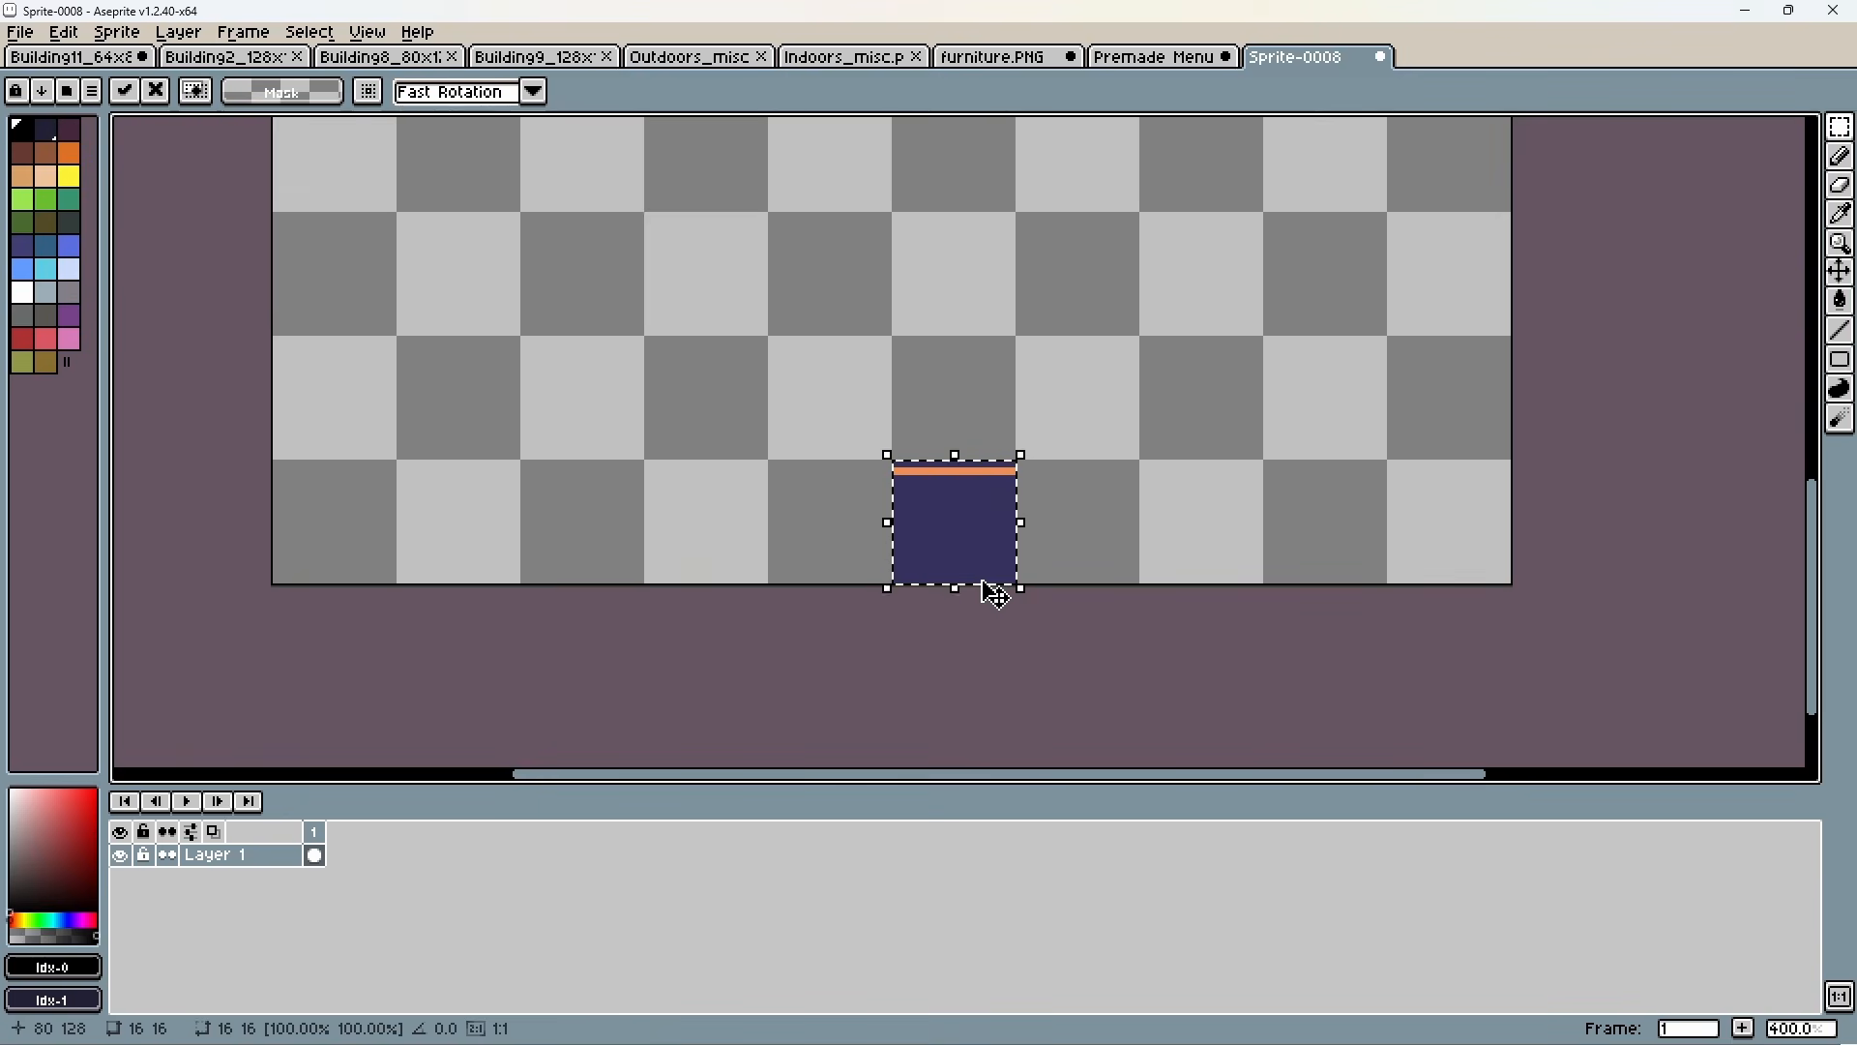
left_click(664, 673)
Duplicate the orange-edged wall tile along the bottom row into a 128 by 16 strip, leaving both corner tiles empty.
double_click(961, 519)
left_click_drag(961, 519, 480, 526, "ctrl")
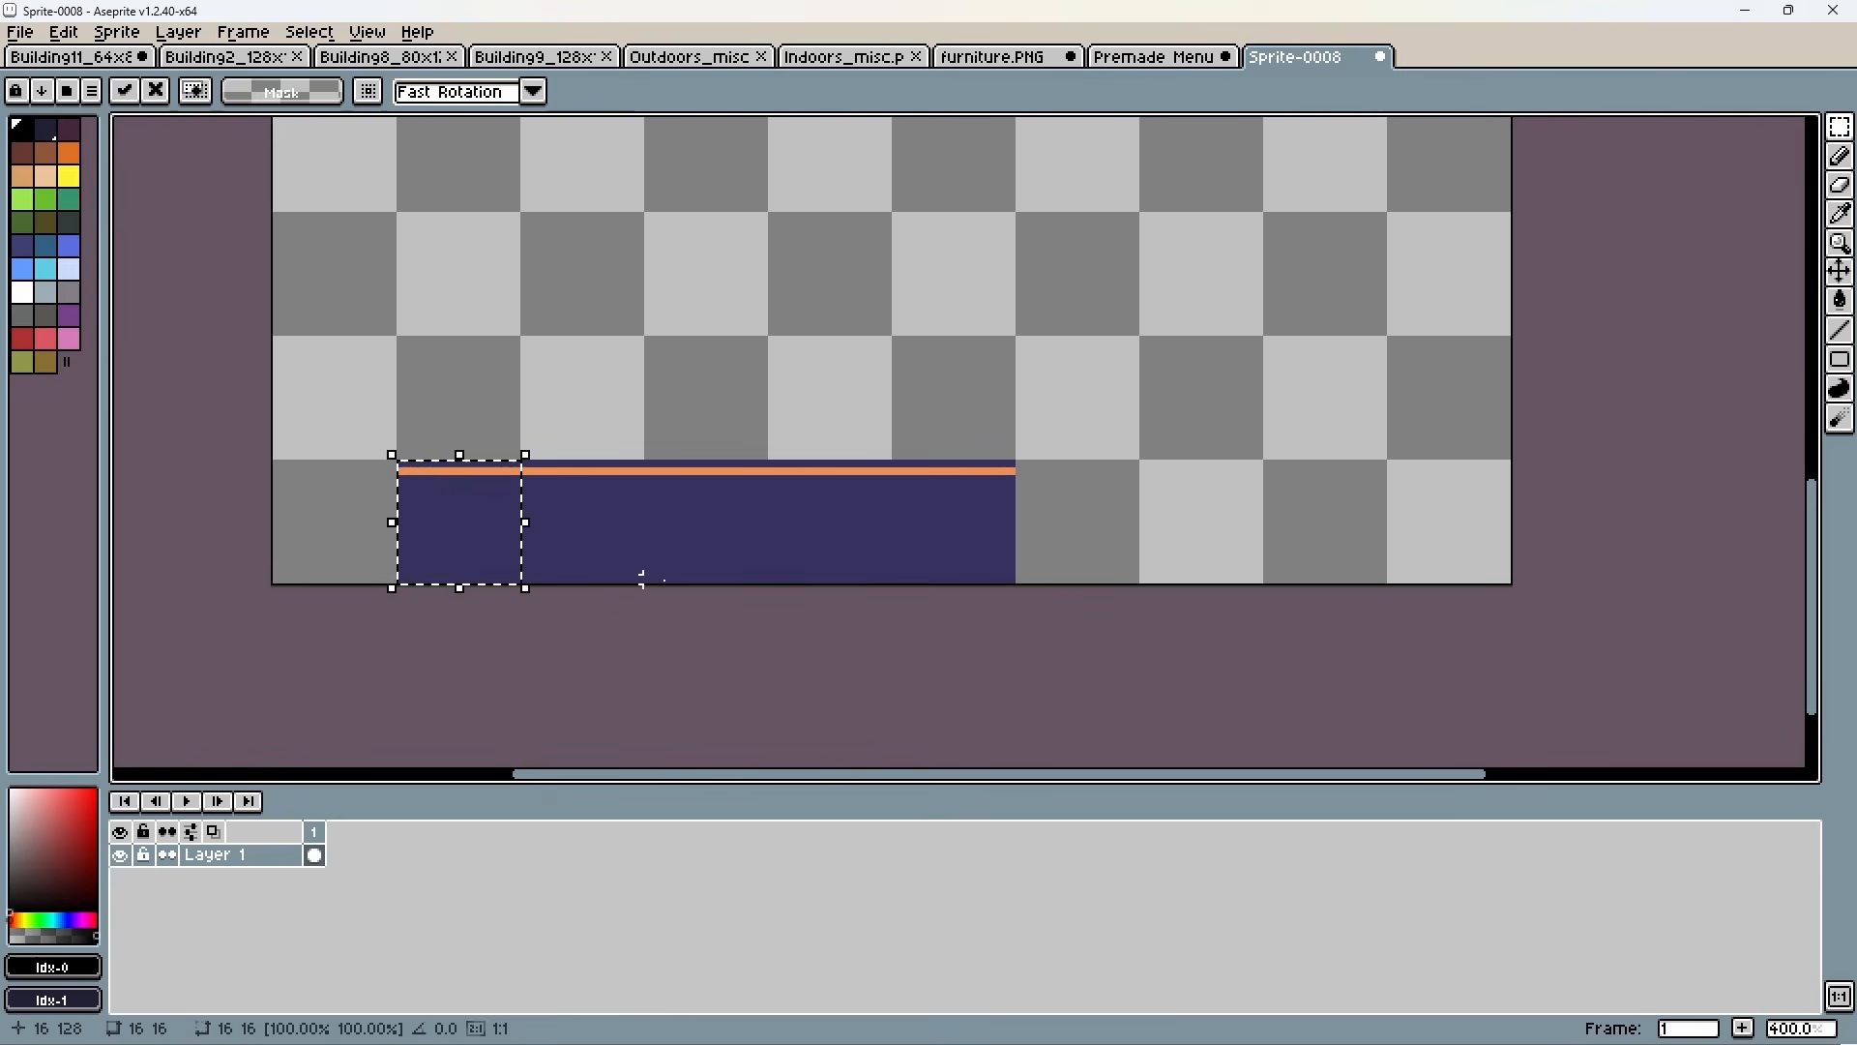
left_click(661, 620)
double_click(1181, 400)
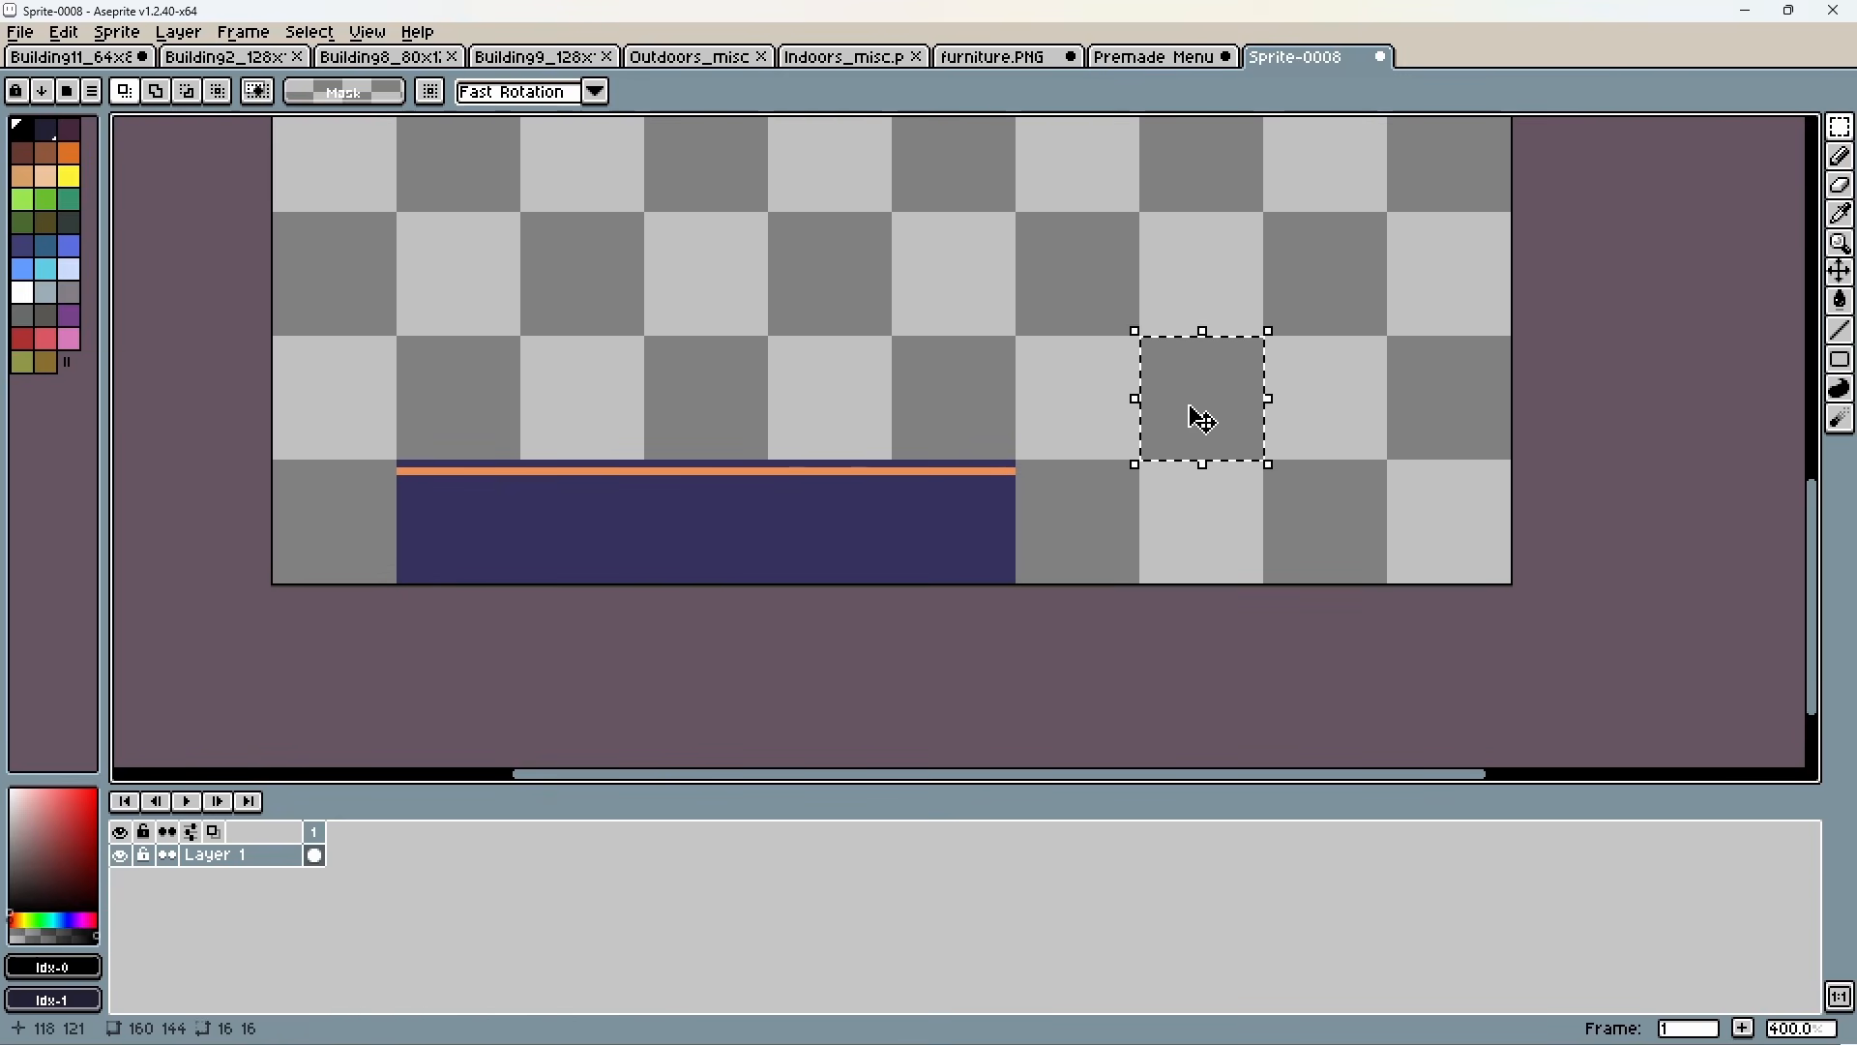
left_click(1198, 522)
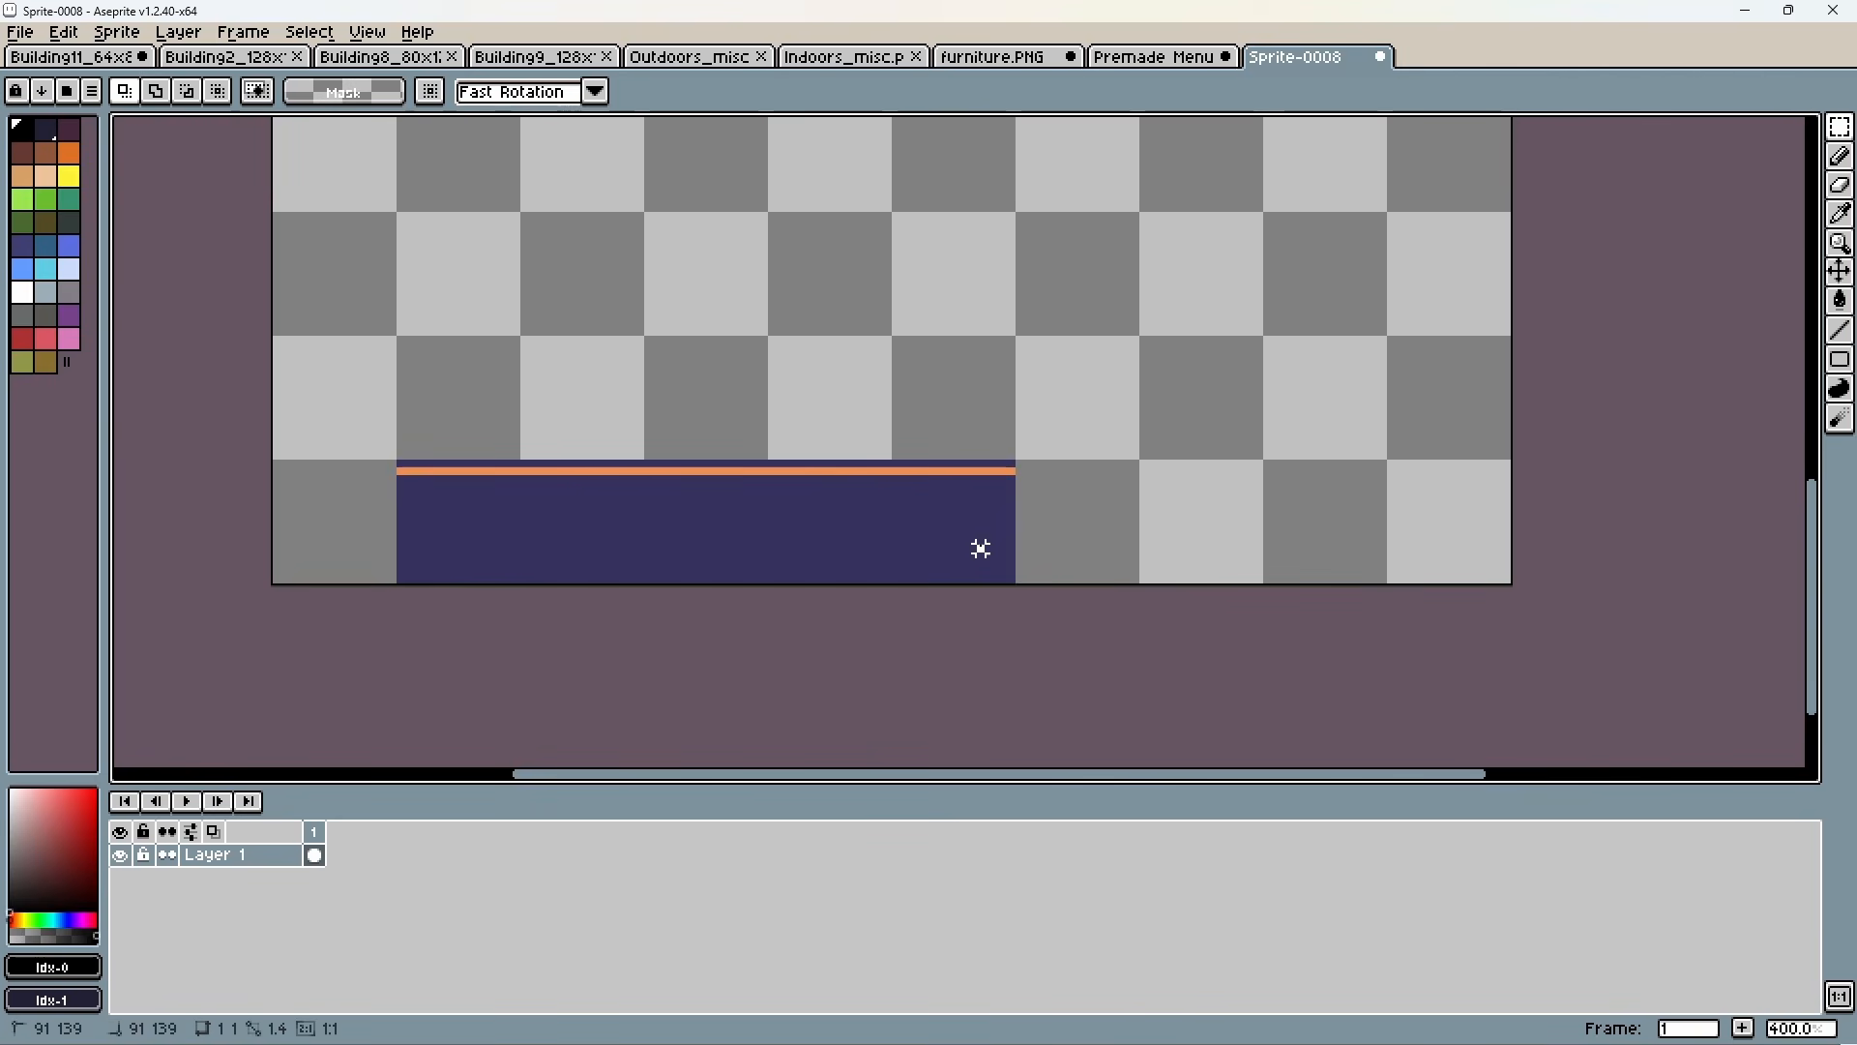
left_click_drag(983, 542, 500, 526)
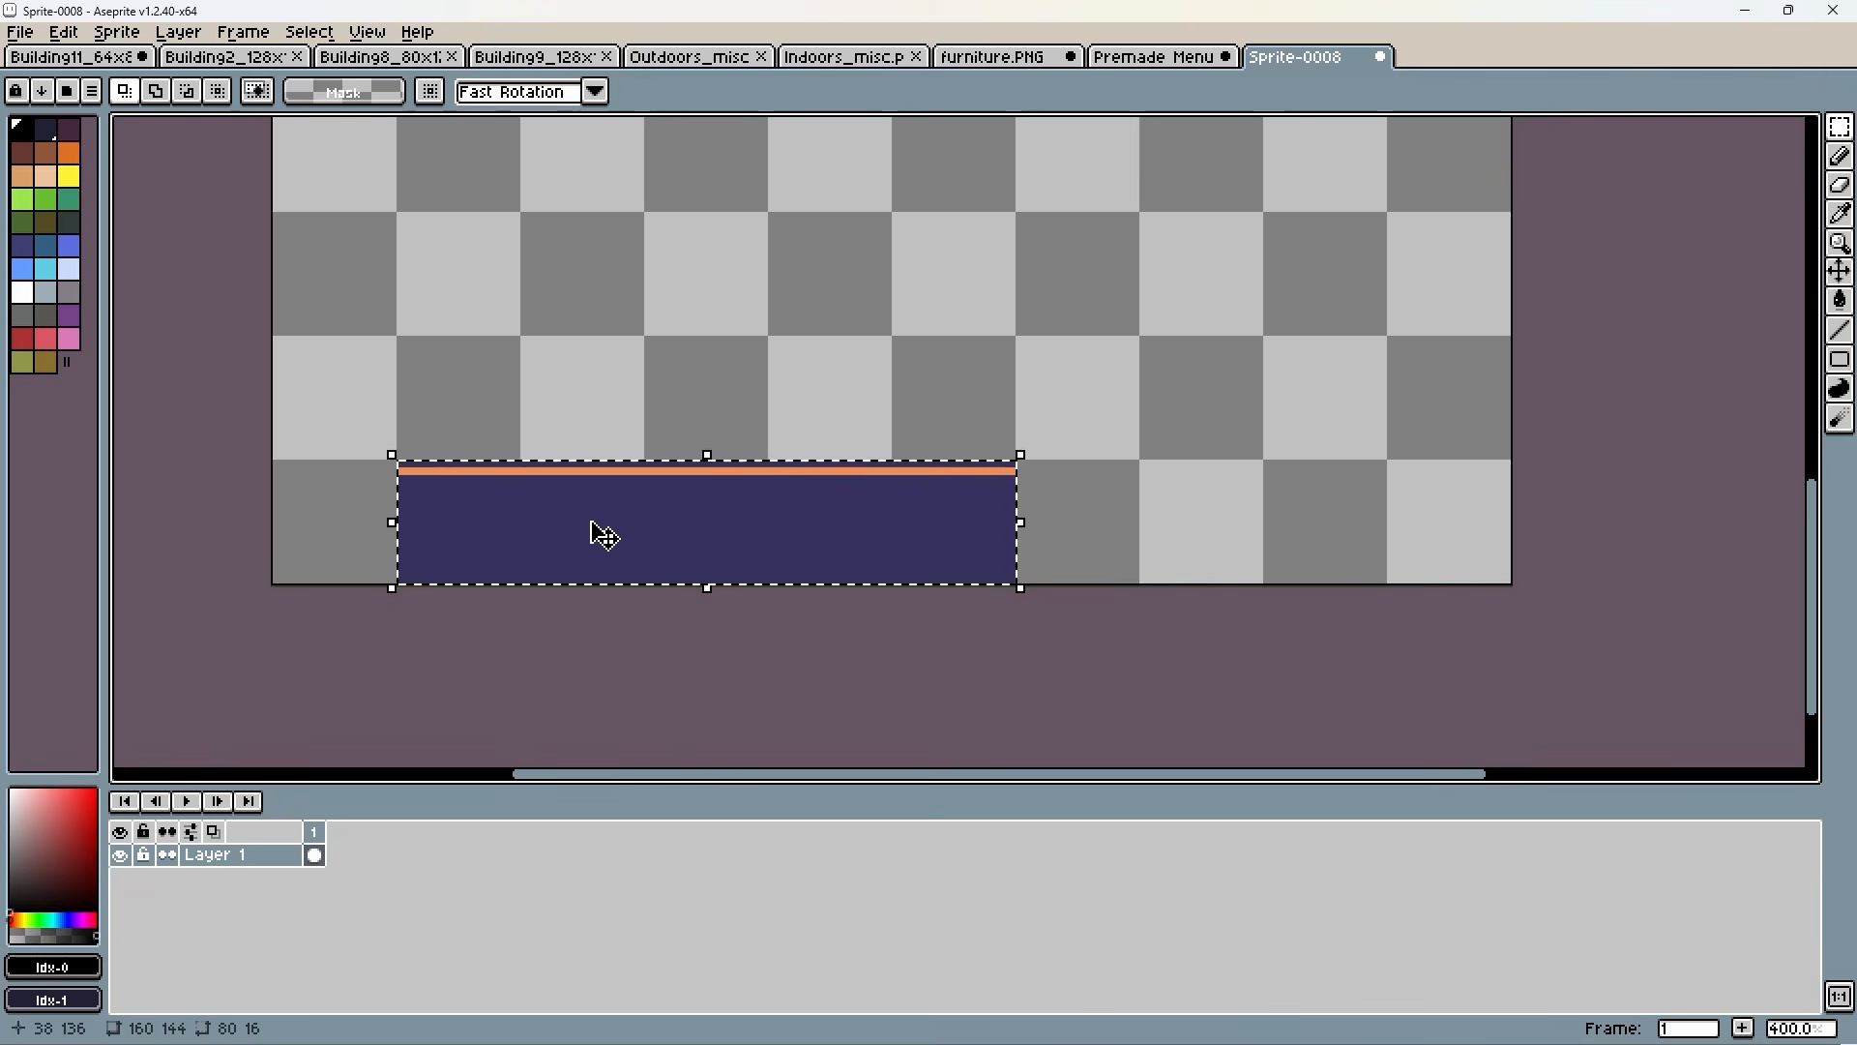
left_click_drag(676, 526, 1057, 532)
left_click(1048, 663)
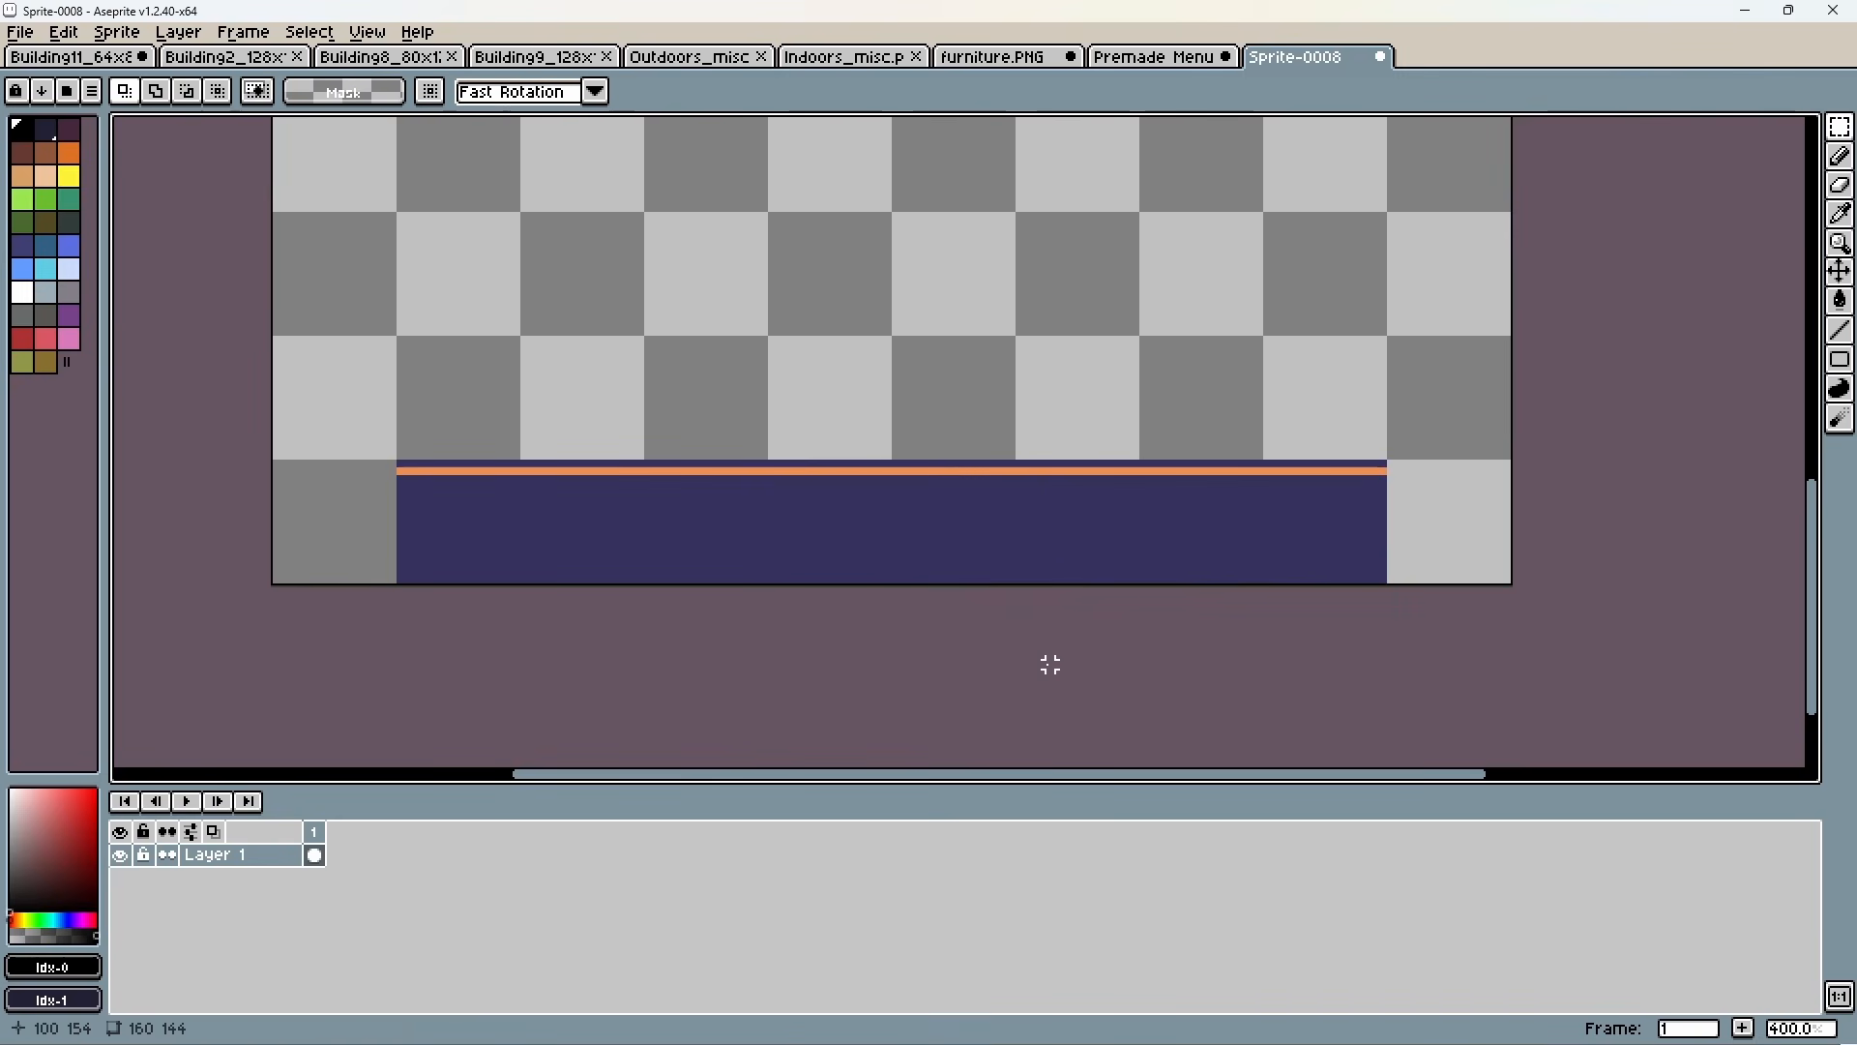
scroll(978, 539, "down", 2)
middle_click_drag(1265, 410, 1254, 544)
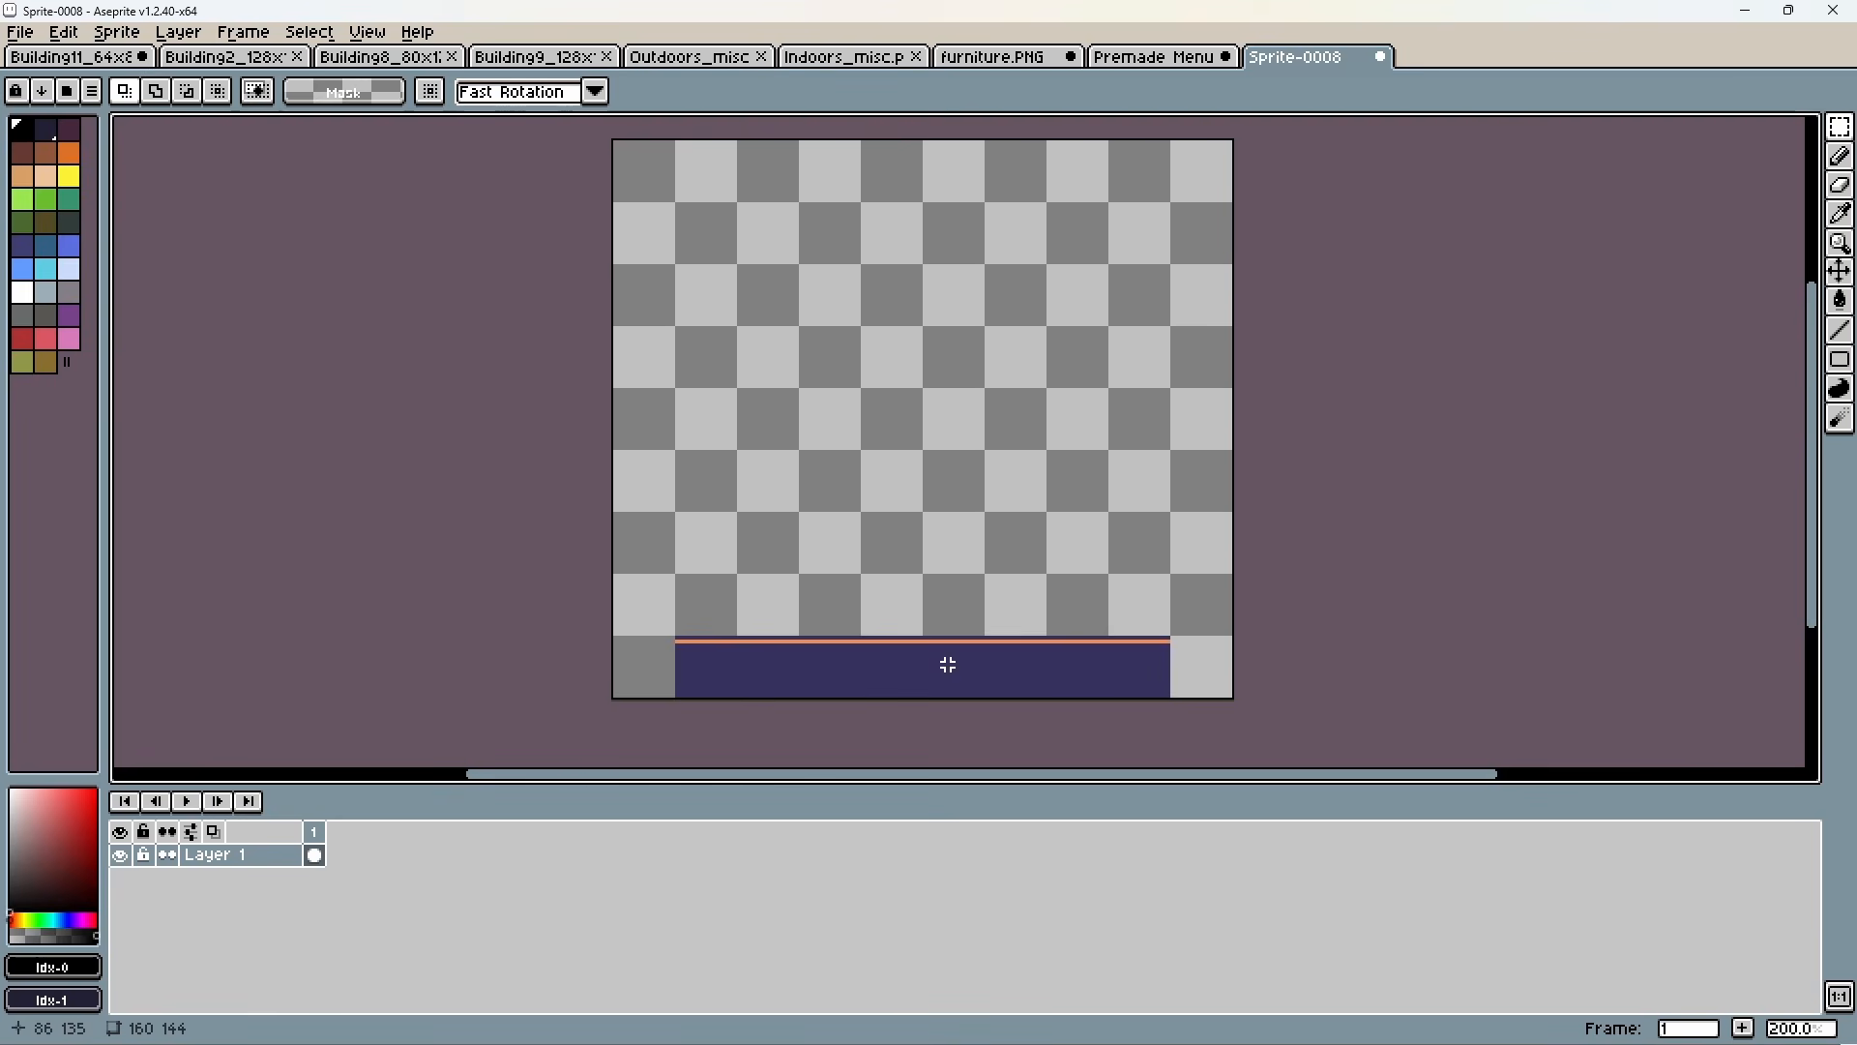
left_click_drag(948, 664, 953, 677)
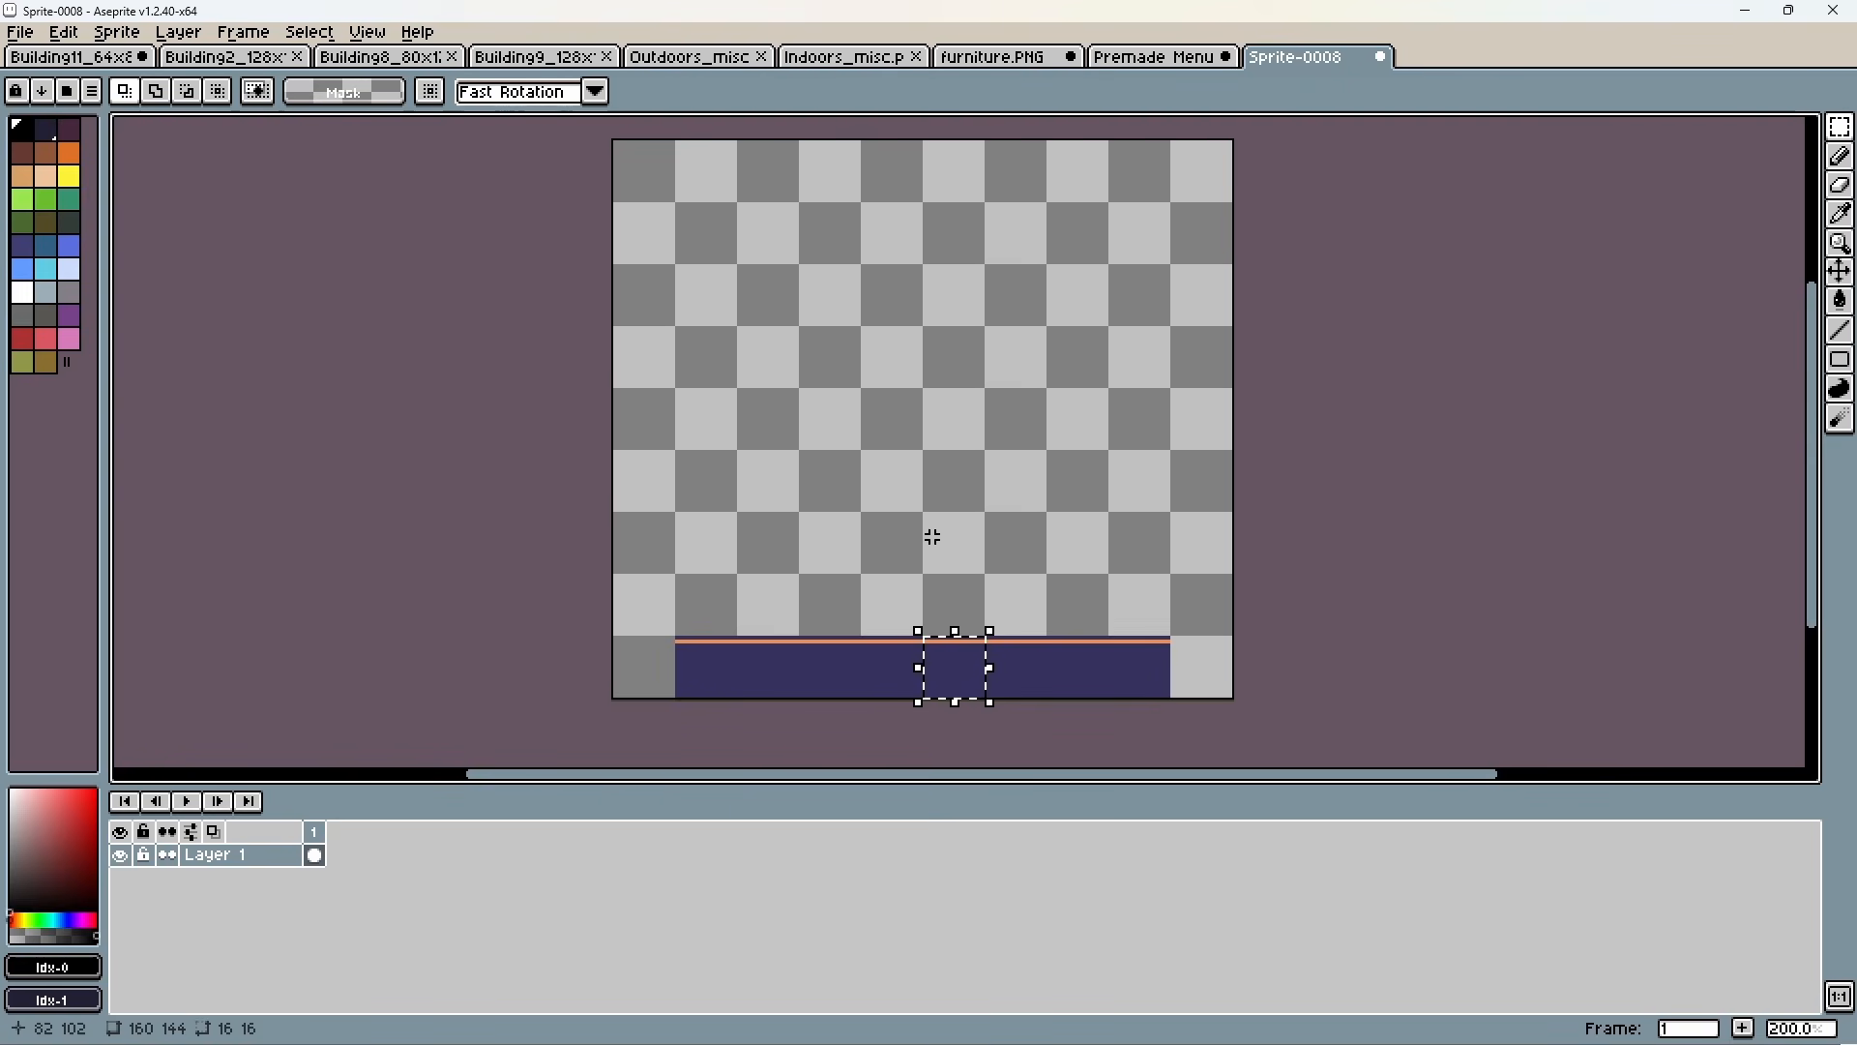
key("ctrl+d")
left_click_drag(719, 664, 1166, 678)
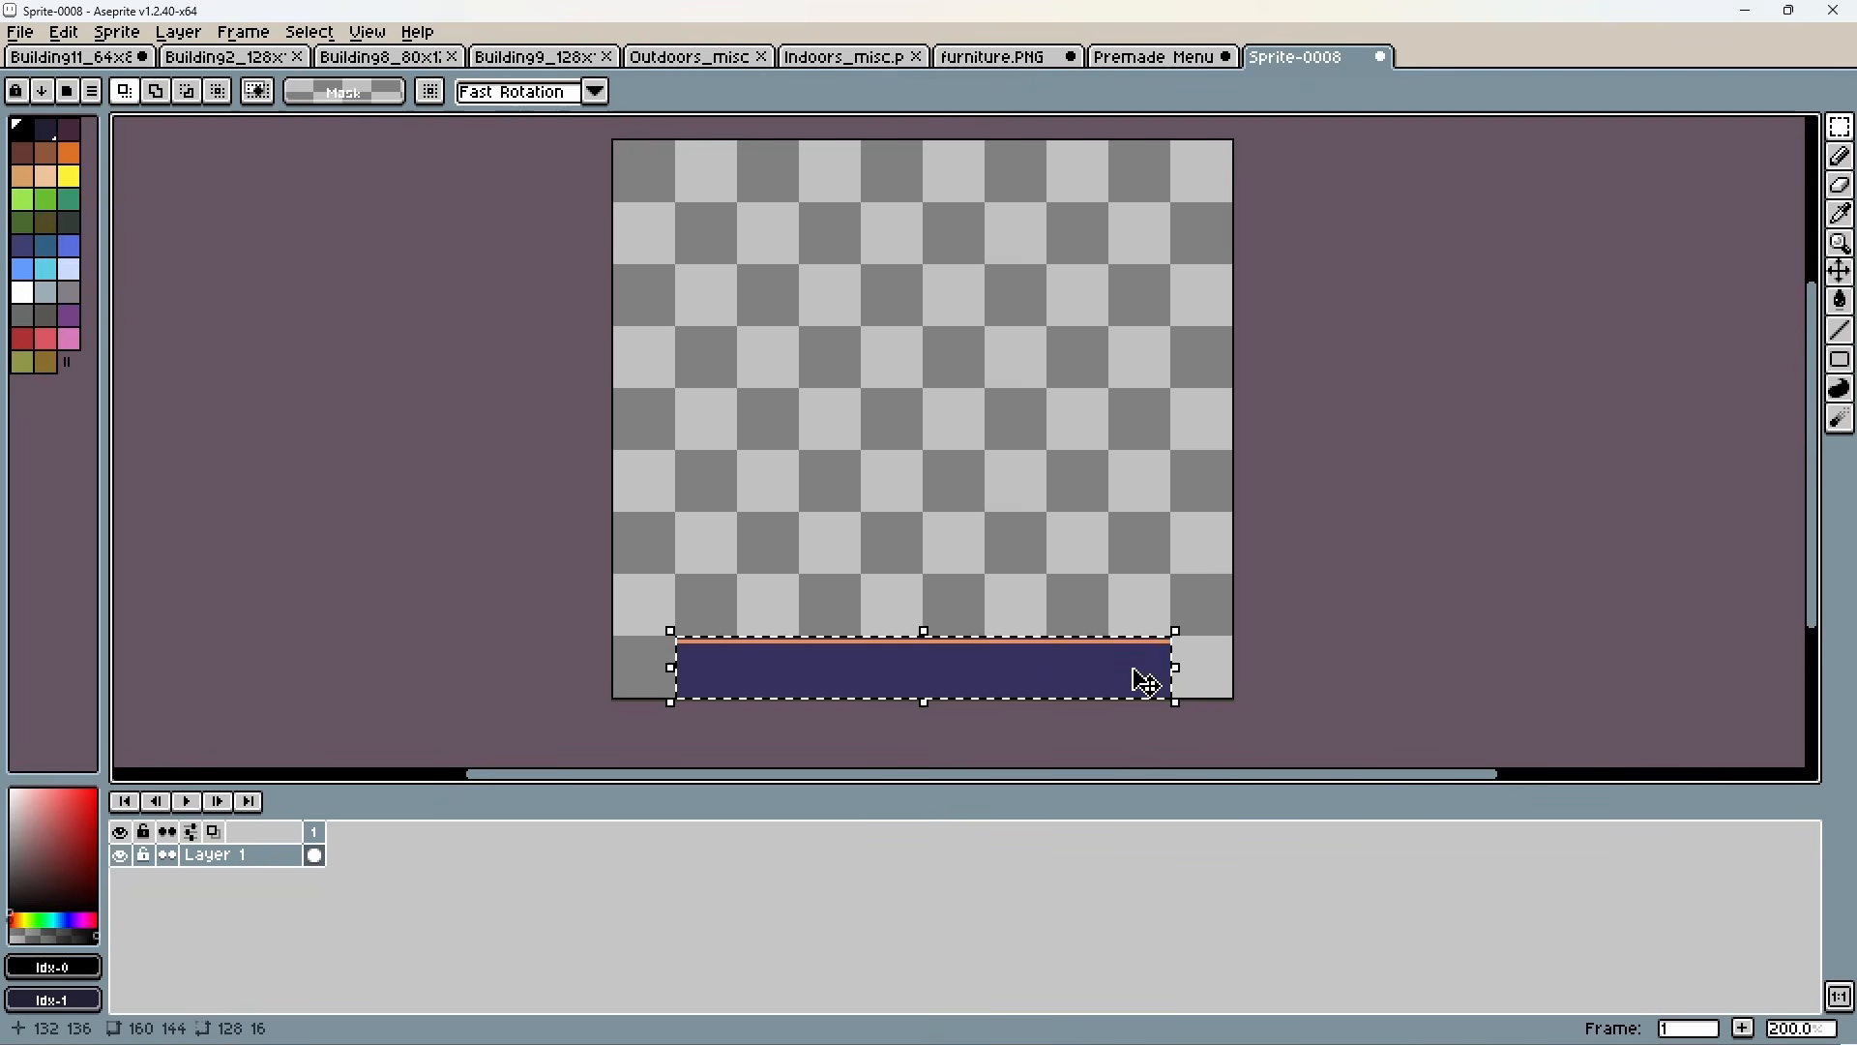
left_click(983, 564)
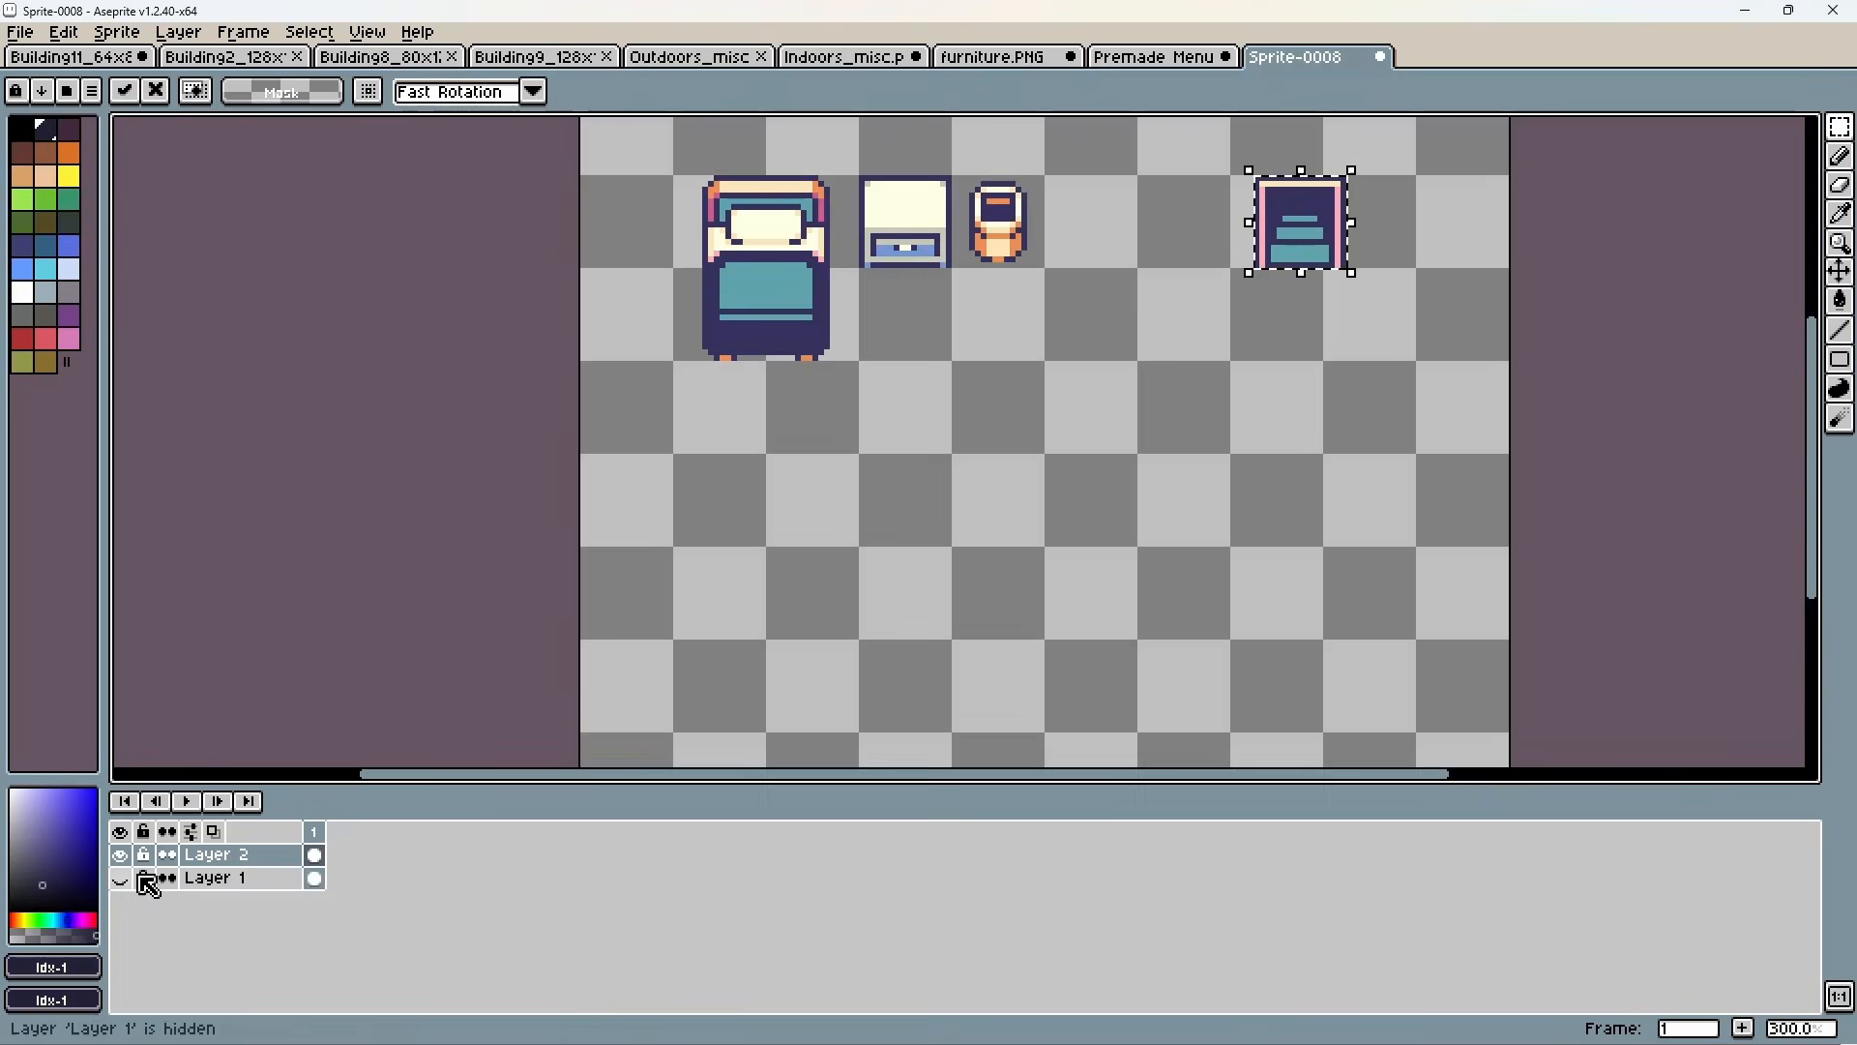
Shift the staircase doorway tile on Layer 2 closer to the bedside furniture.
left_click_drag(1306, 228, 1203, 216)
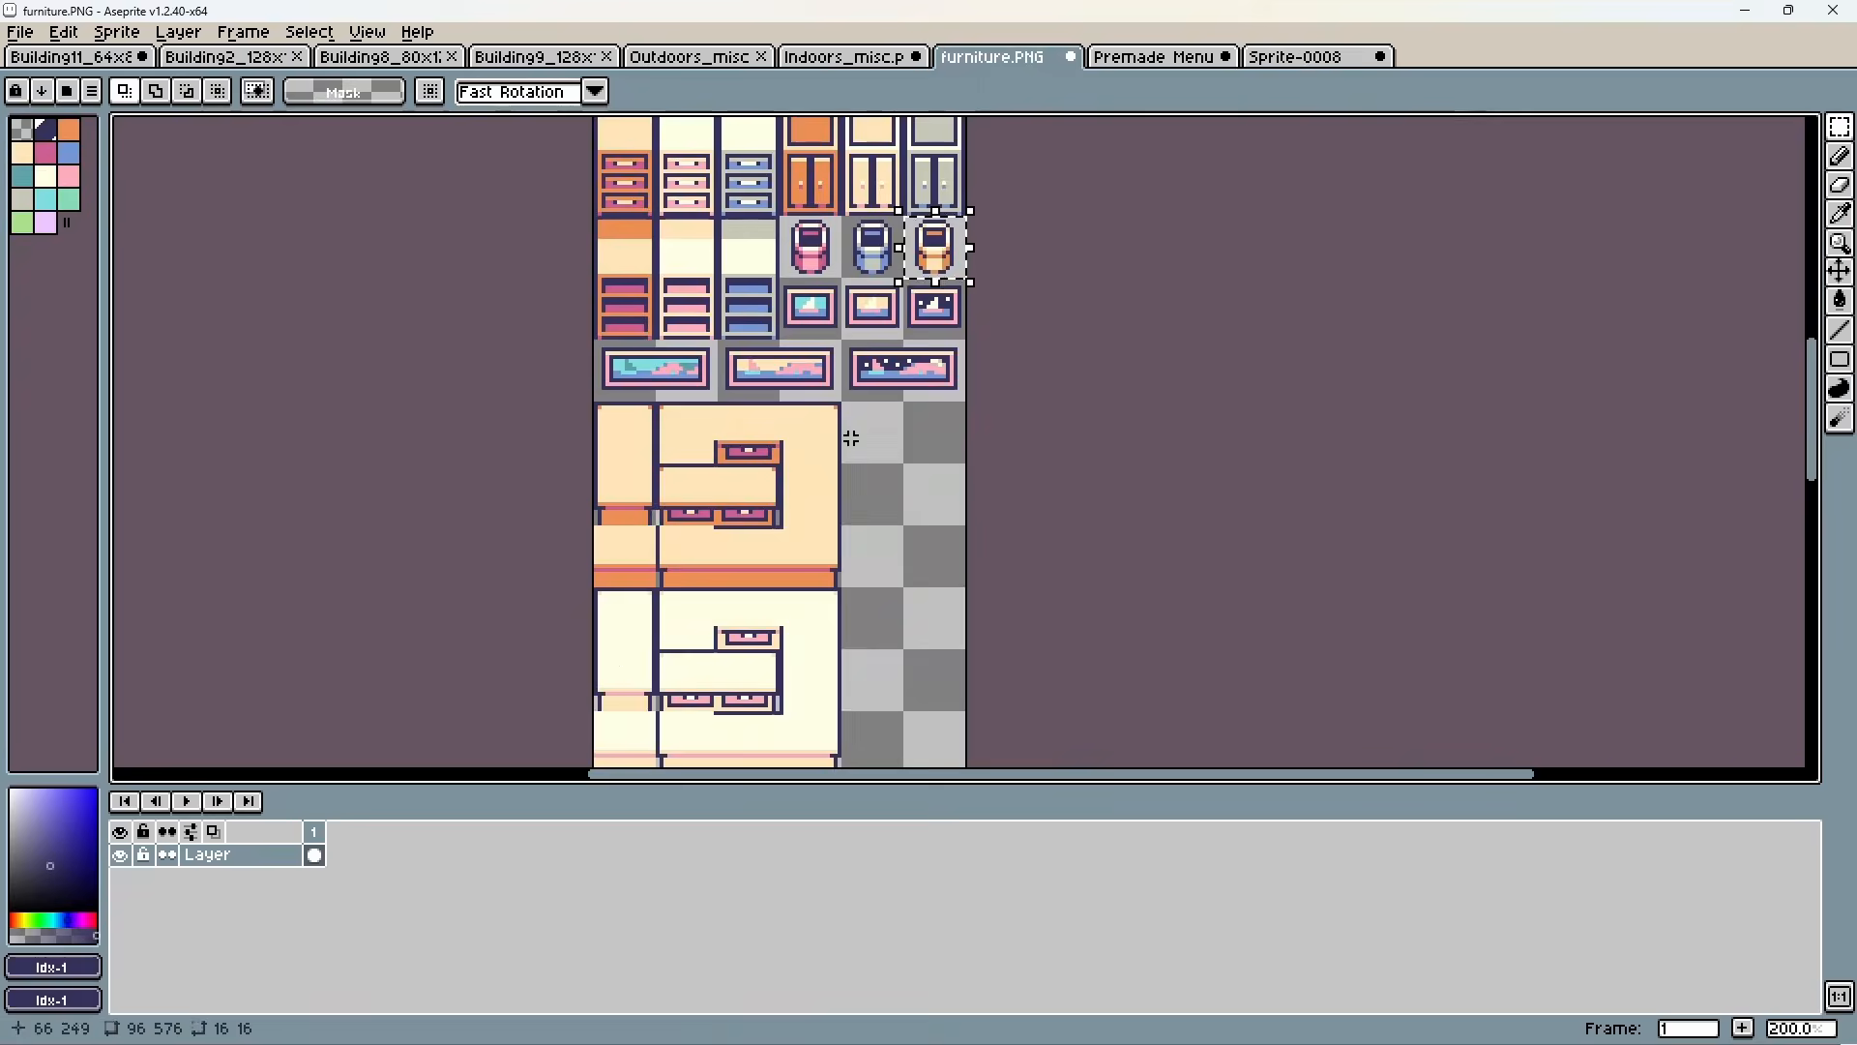
Start saving the Sprite-0008 room drawing under a new name in the YoutubeVideo project's assets/backgrounds folder.
left_click(1286, 58)
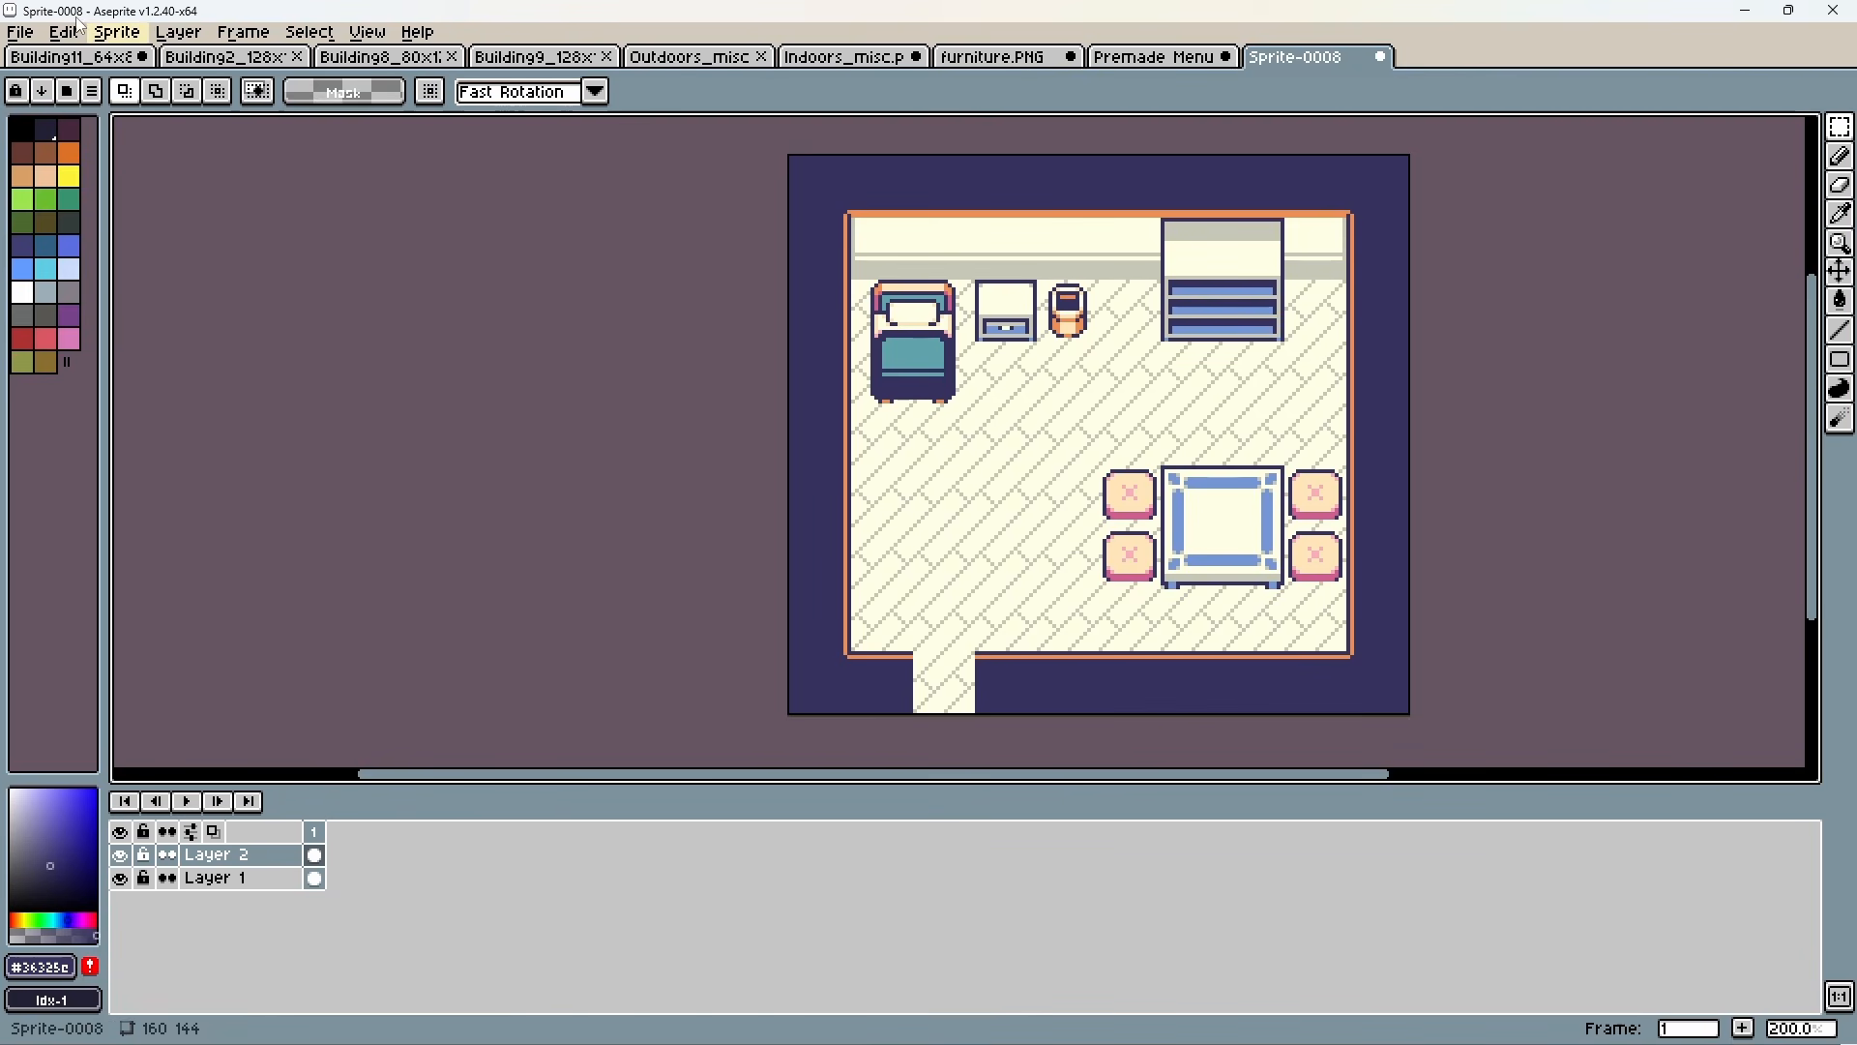
left_click(30, 33)
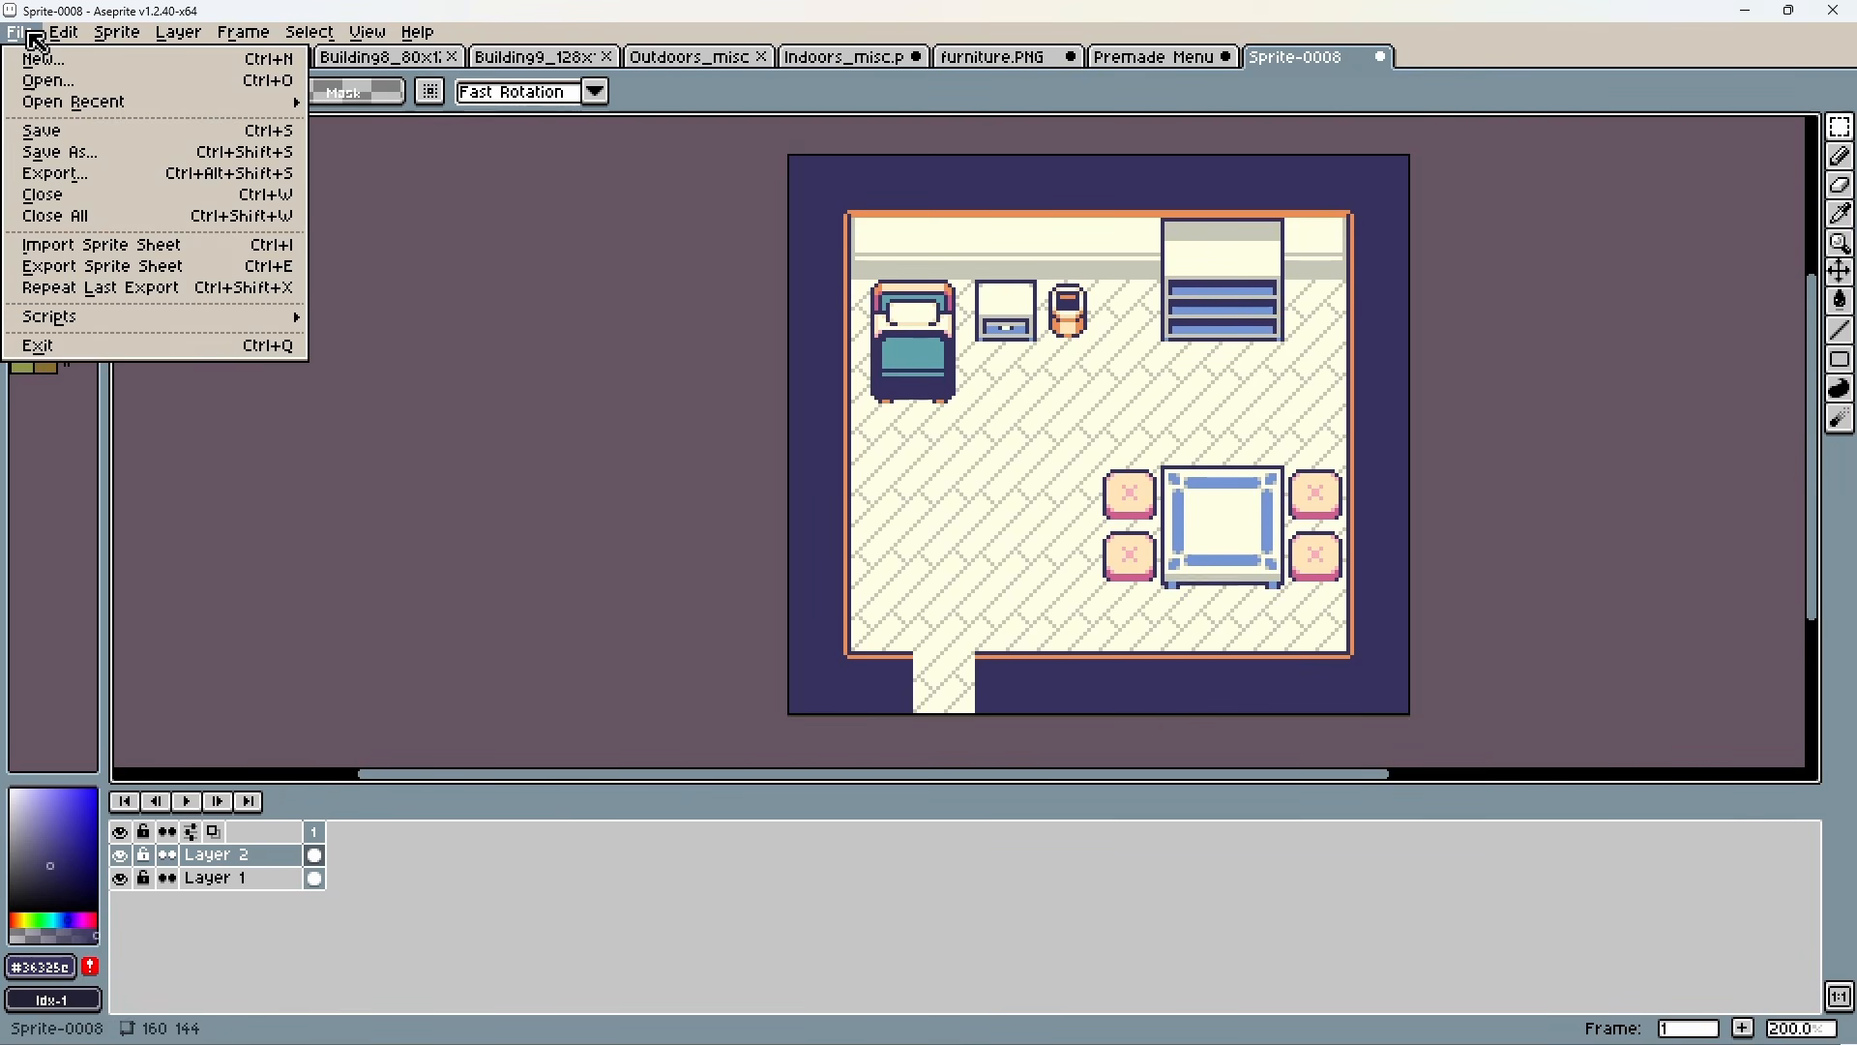
left_click(63, 152)
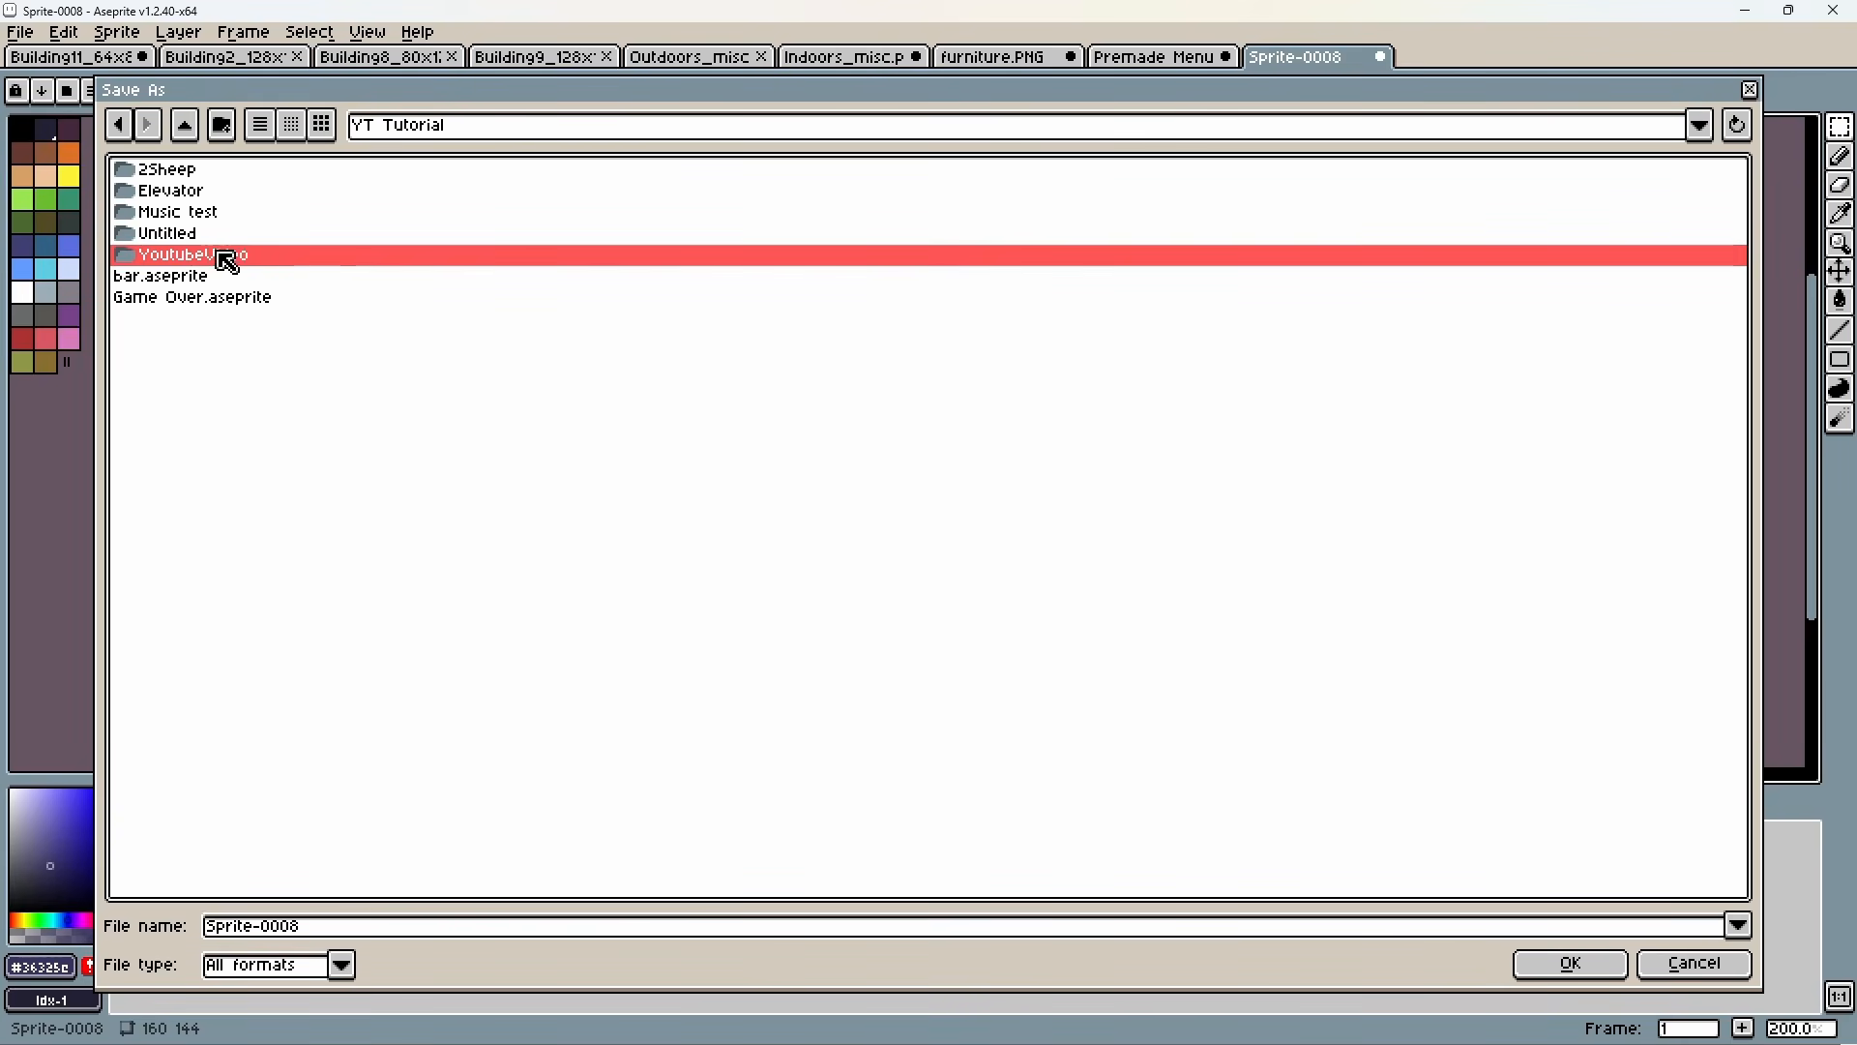
double_click(246, 259)
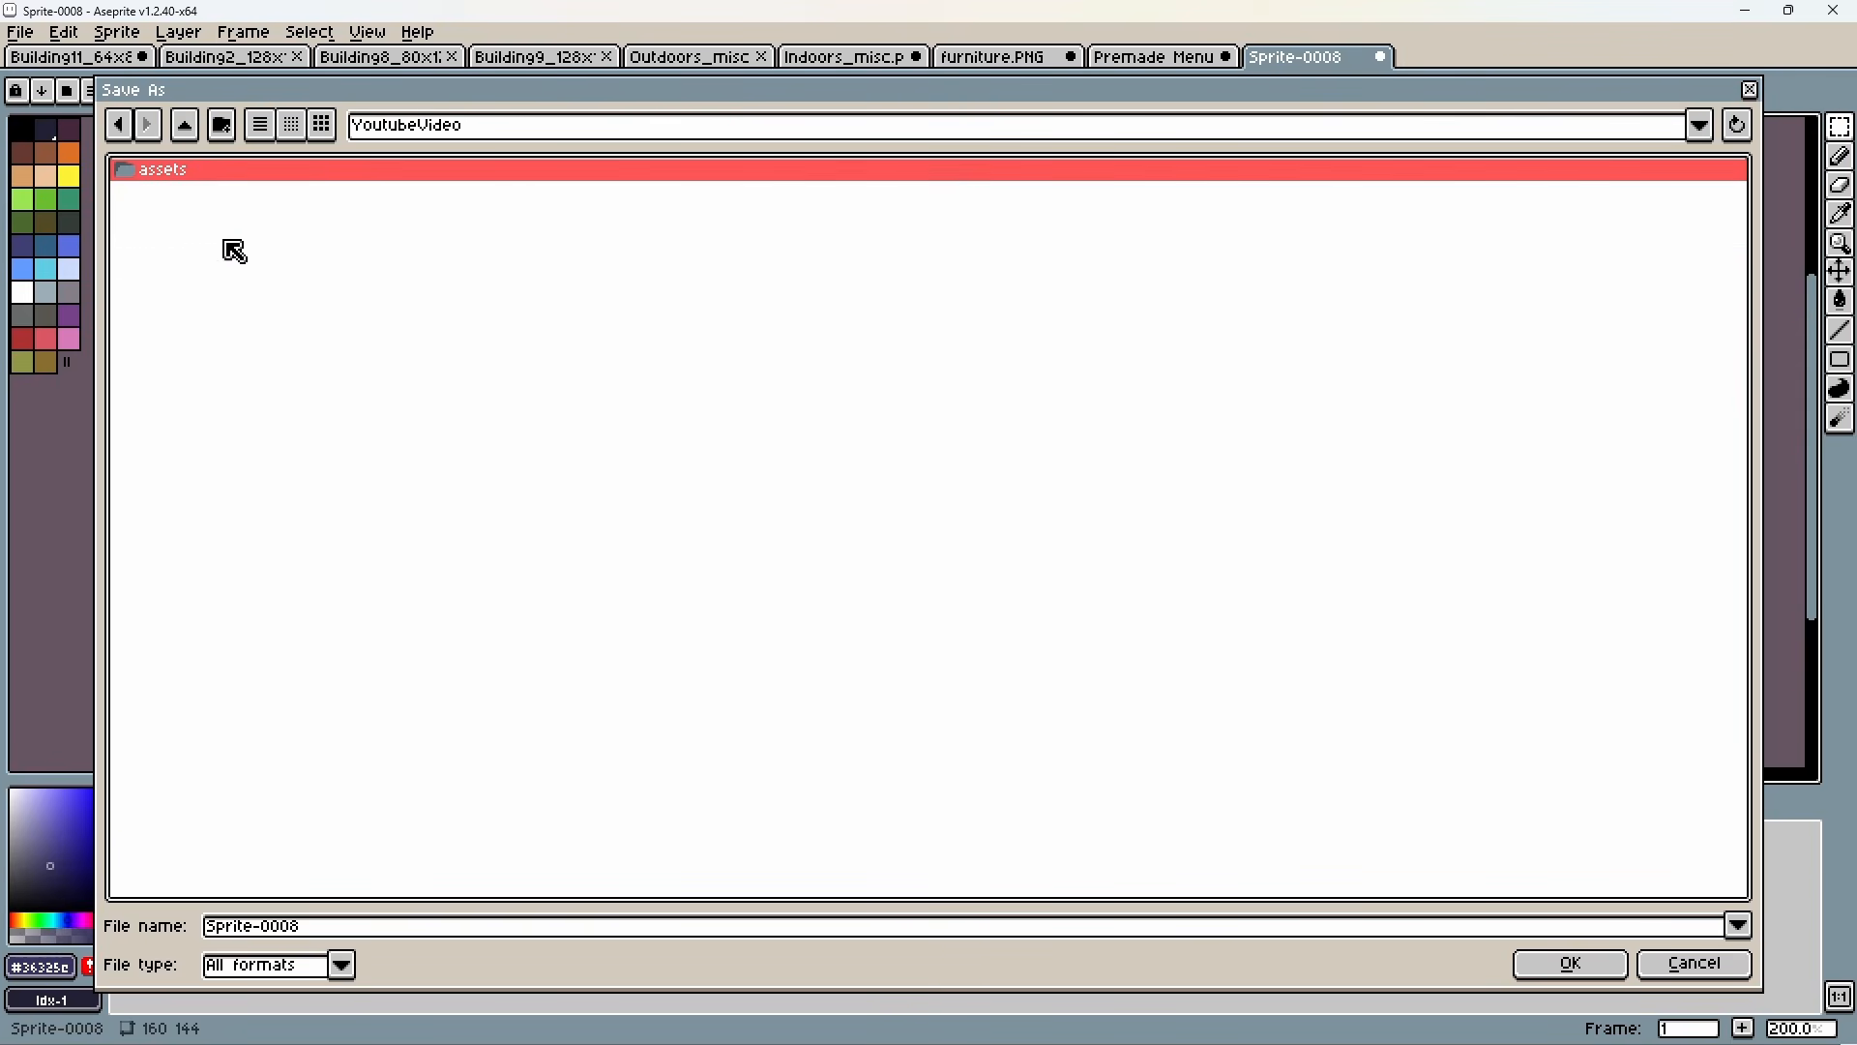
double_click(169, 174)
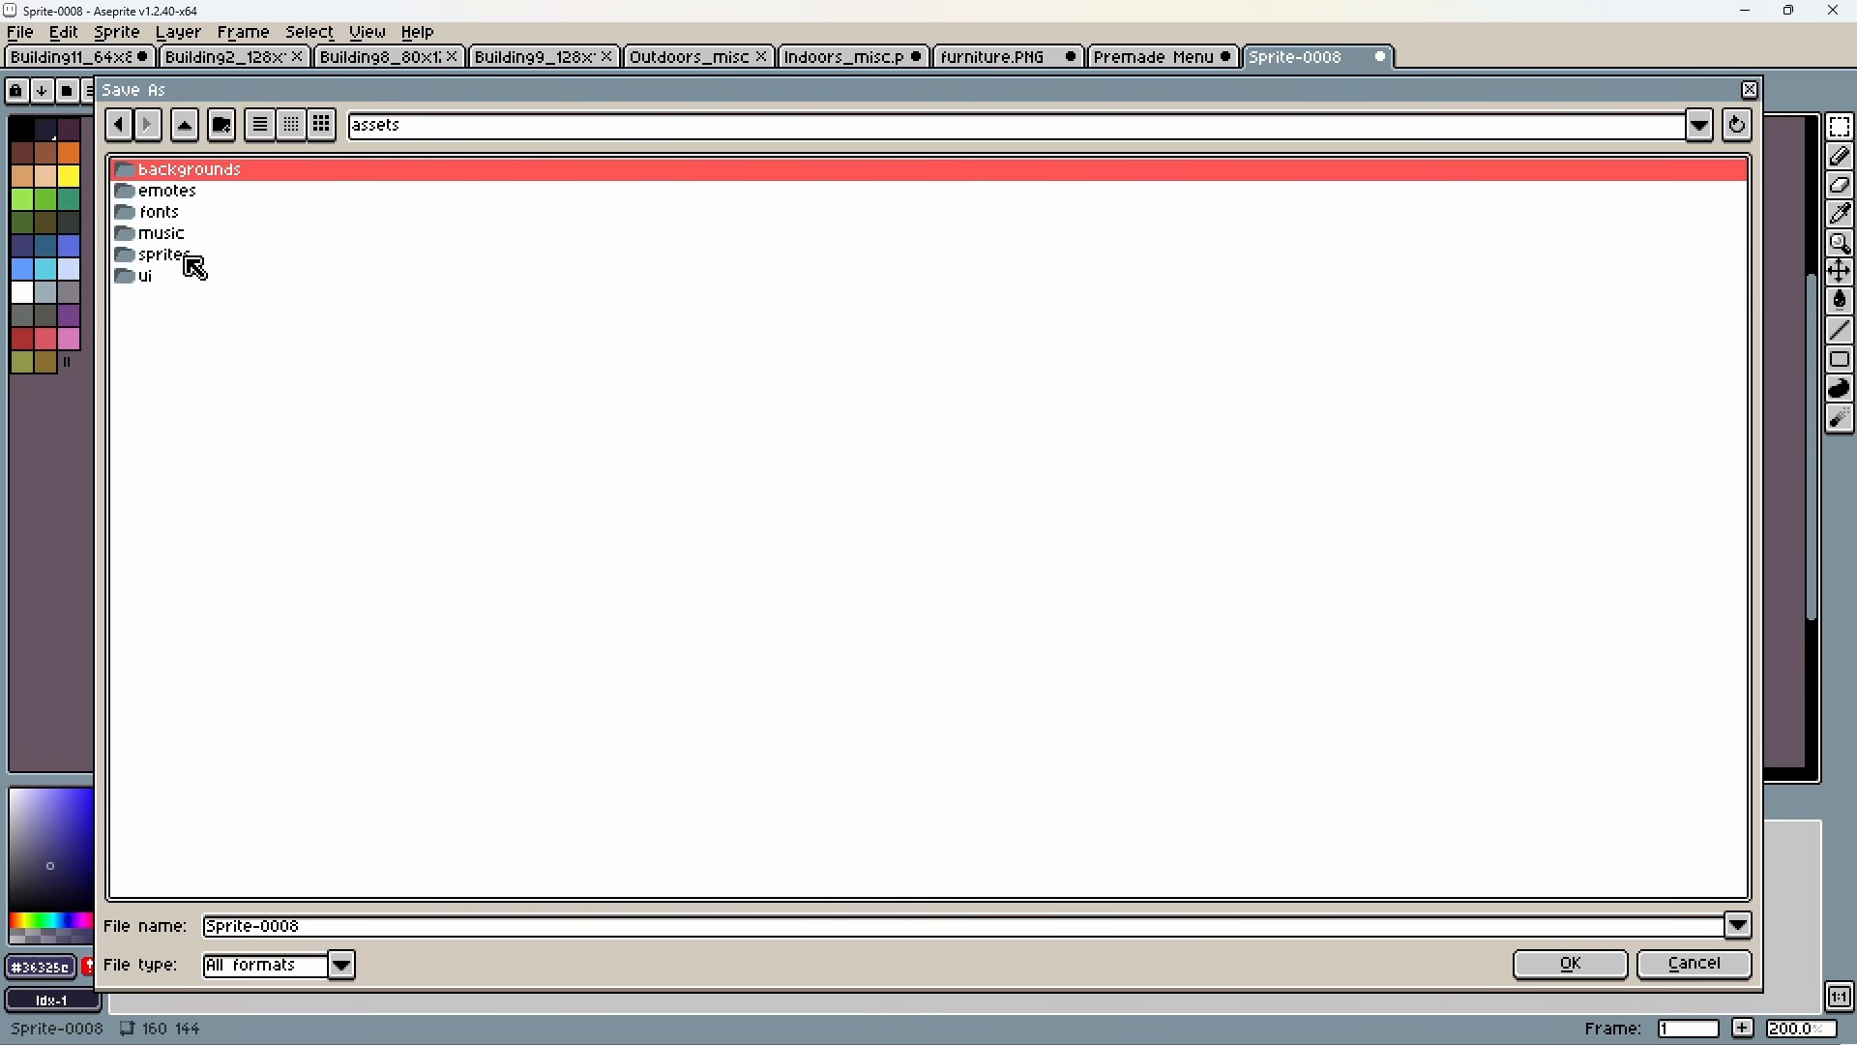
double_click(208, 178)
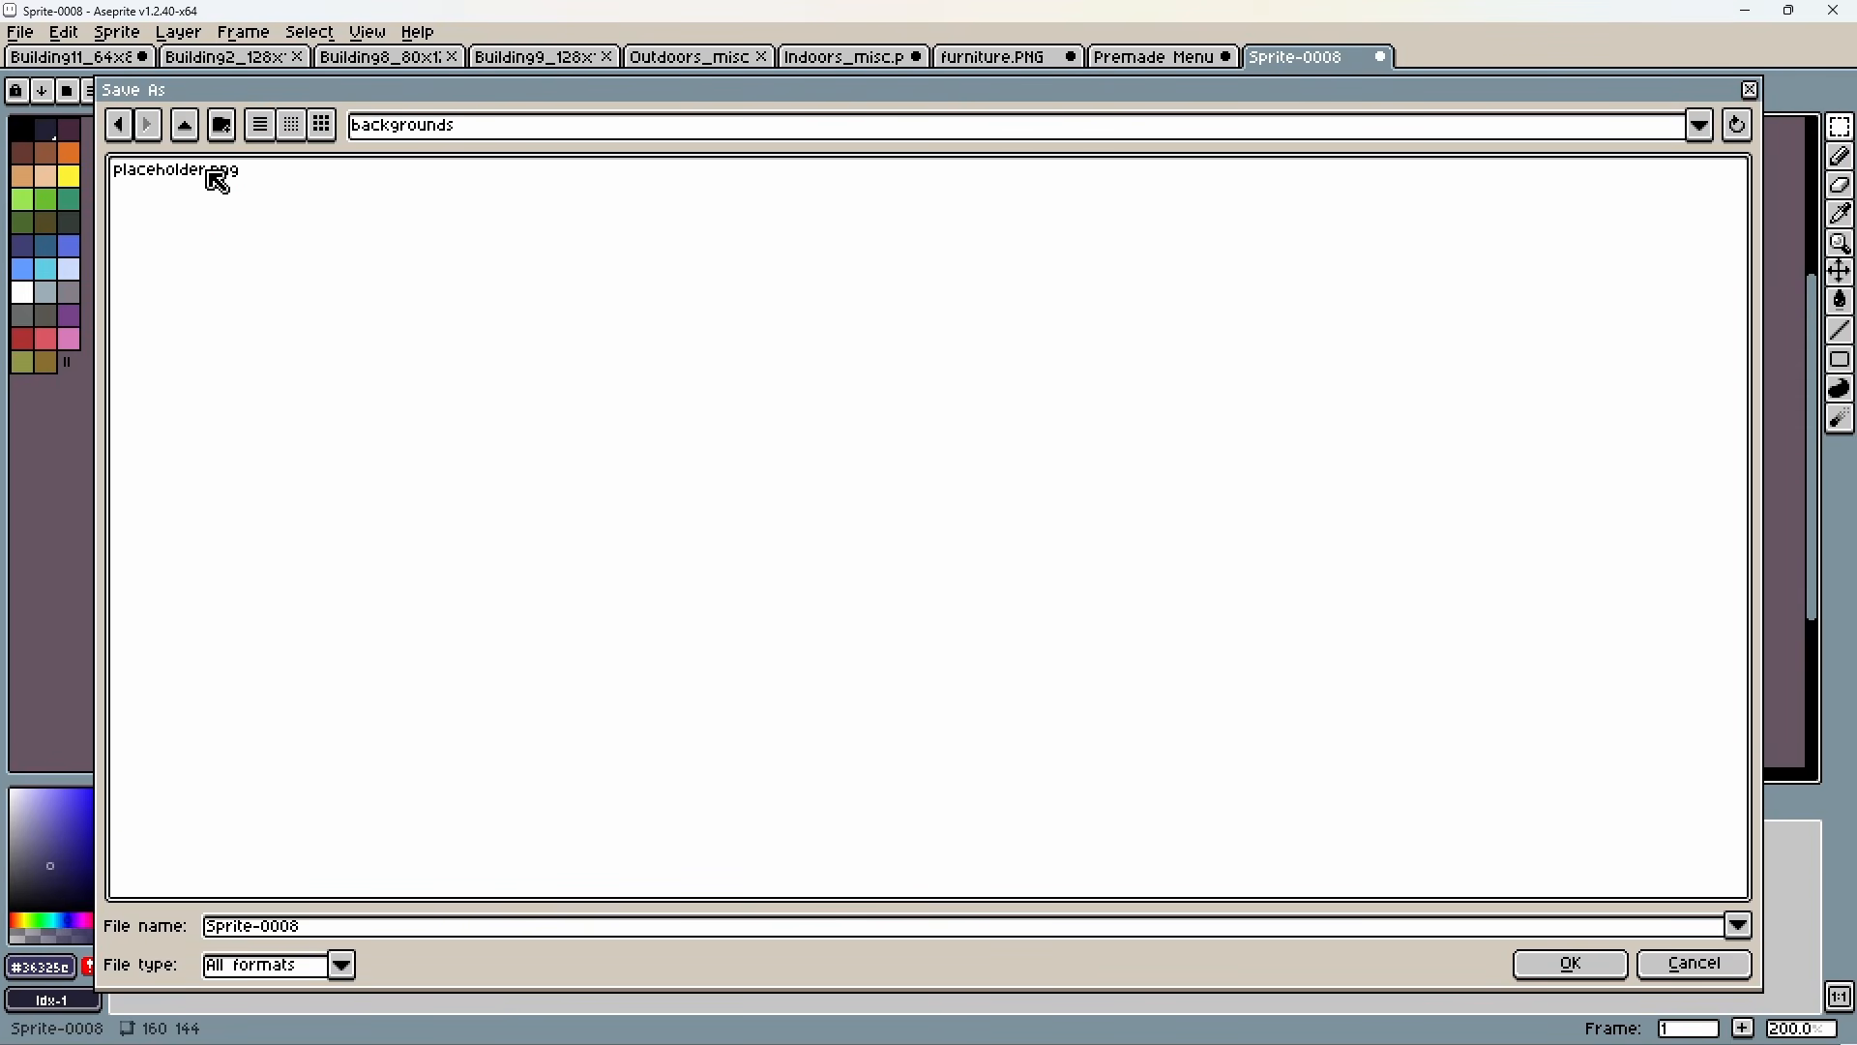
Name the file player_home.png and save it.
type("hom")
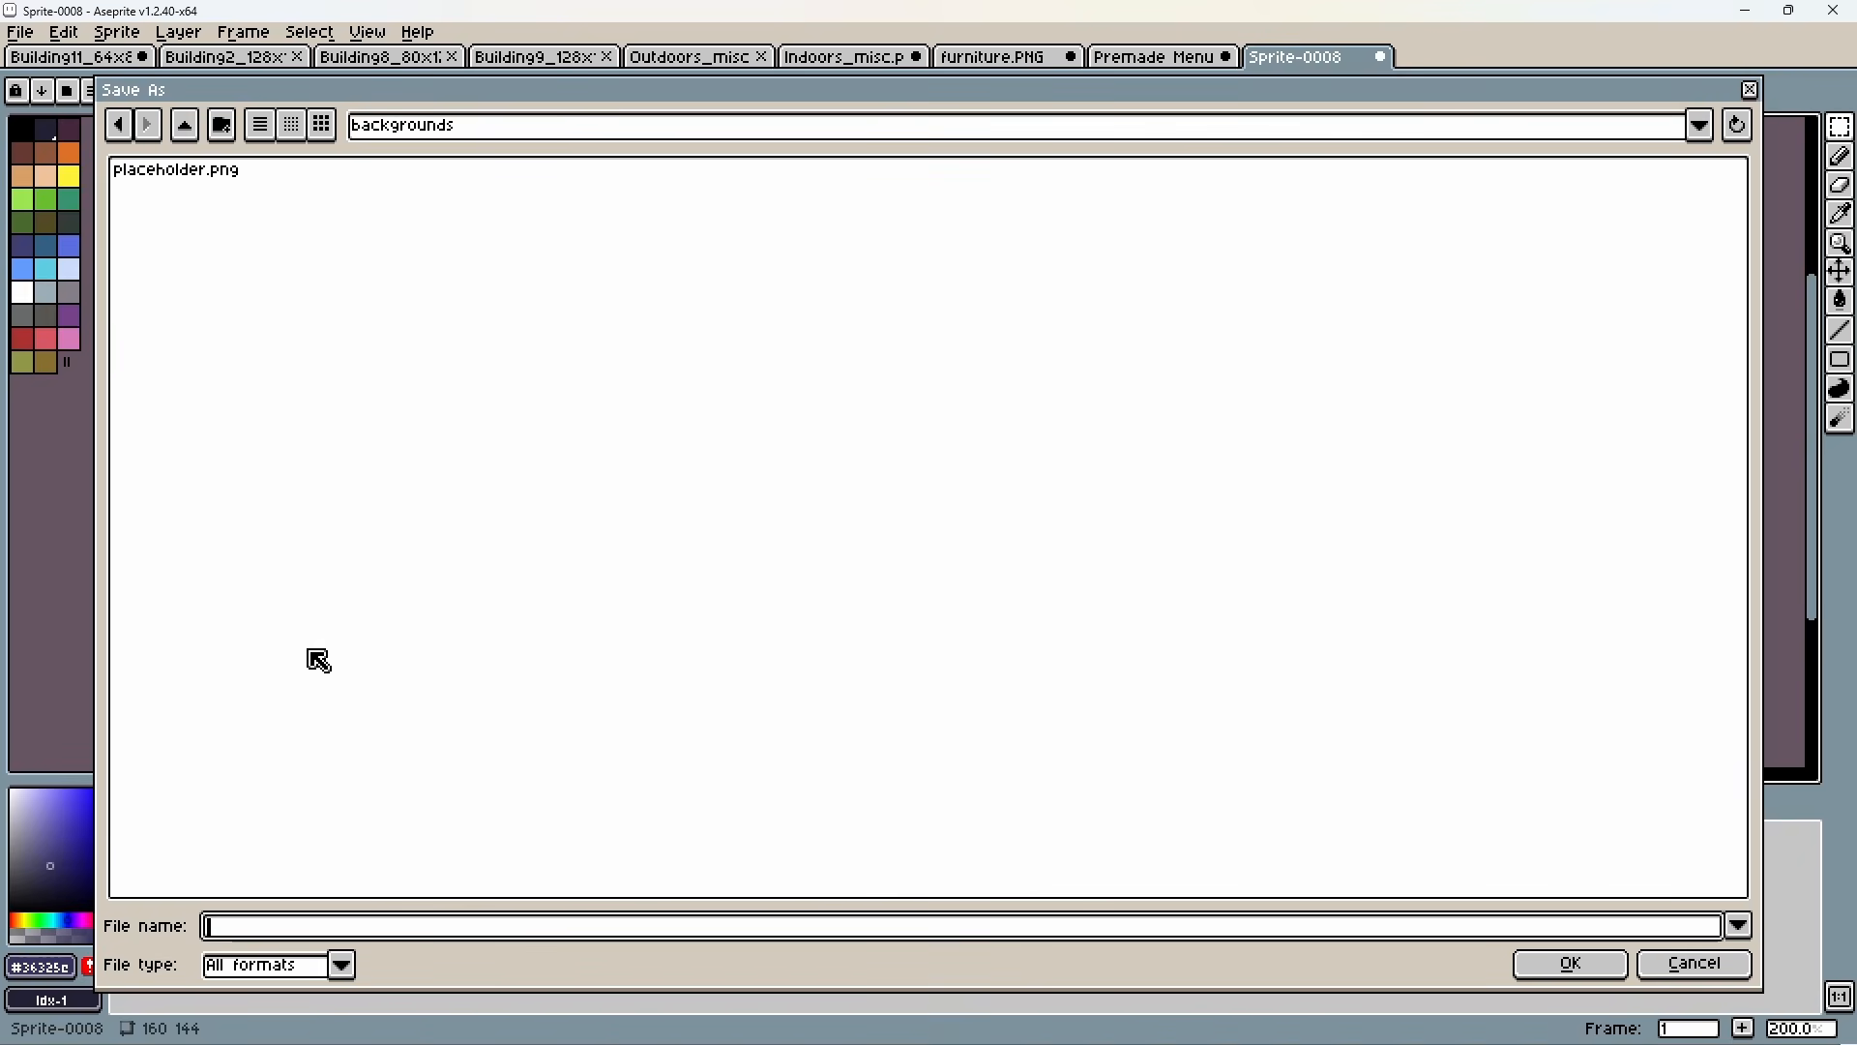
type("playerhome.png")
key("Left")
key("Left")
key("Left")
key("Left")
key("Left")
key("Left")
key("Left")
key("Left")
type("_")
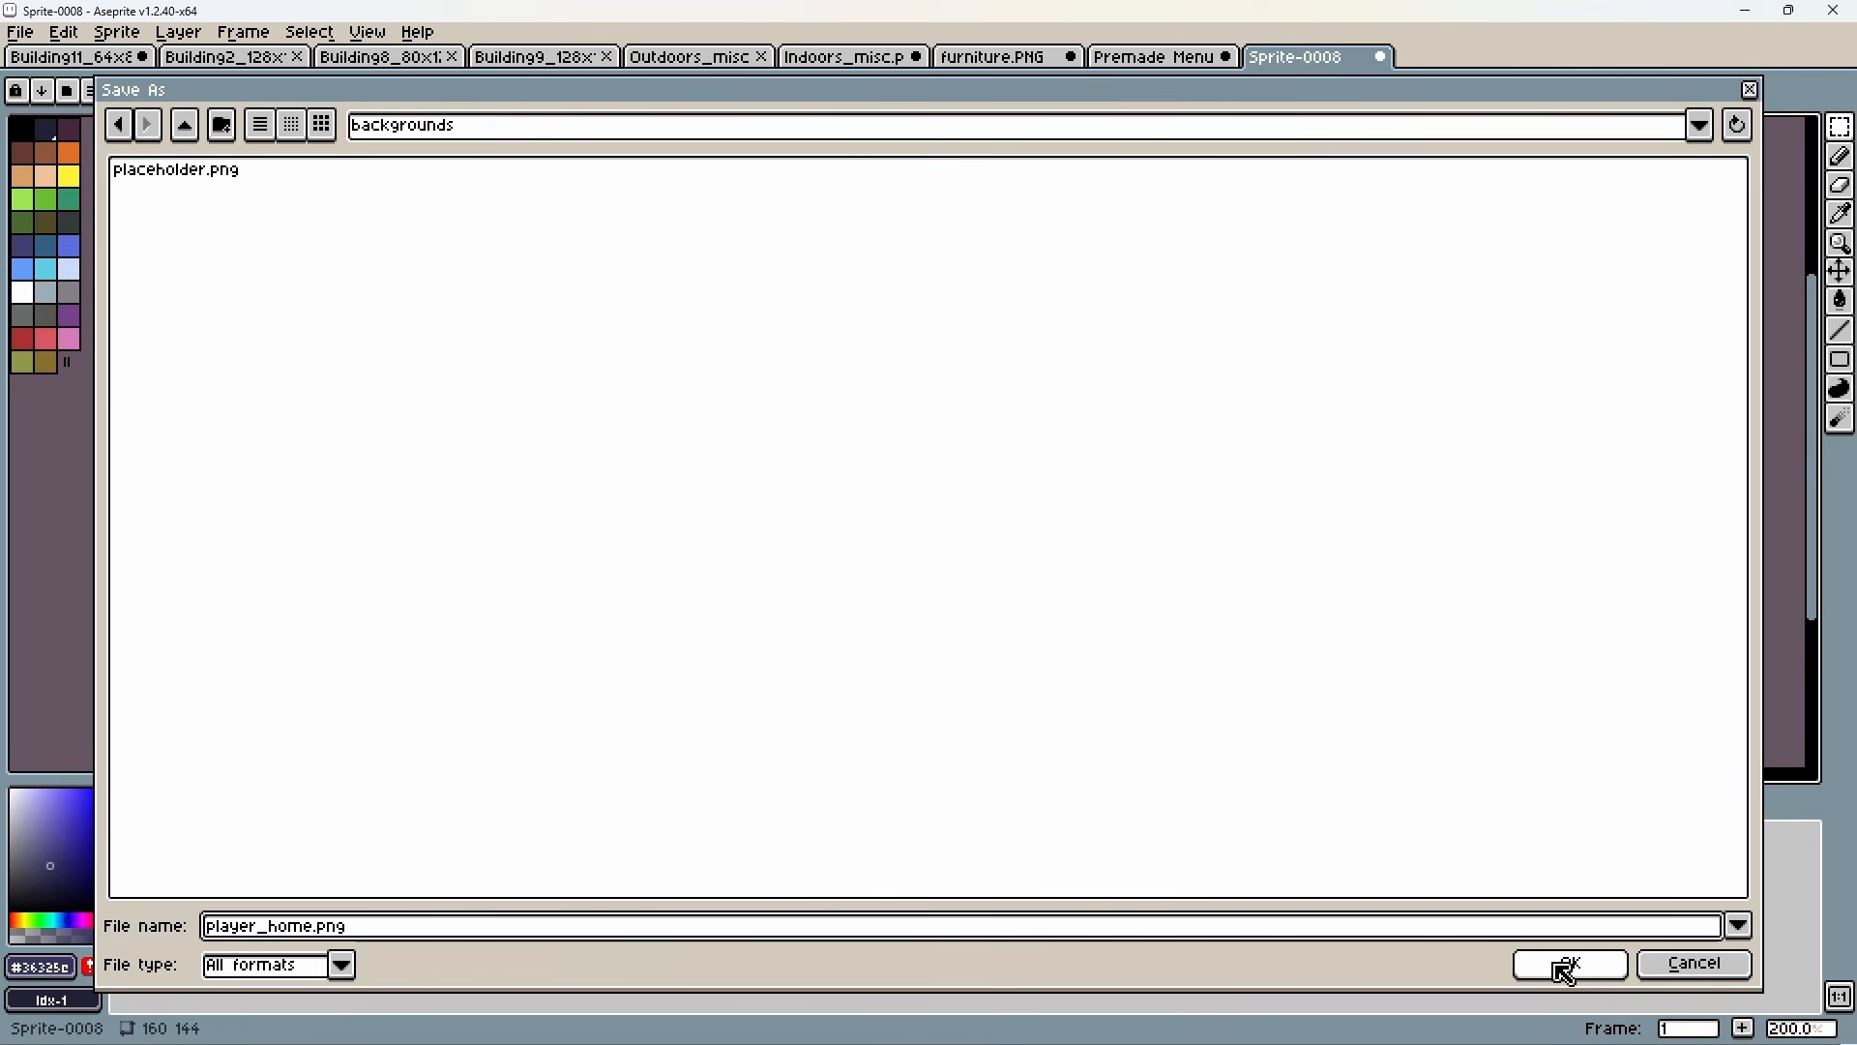
left_click(1563, 961)
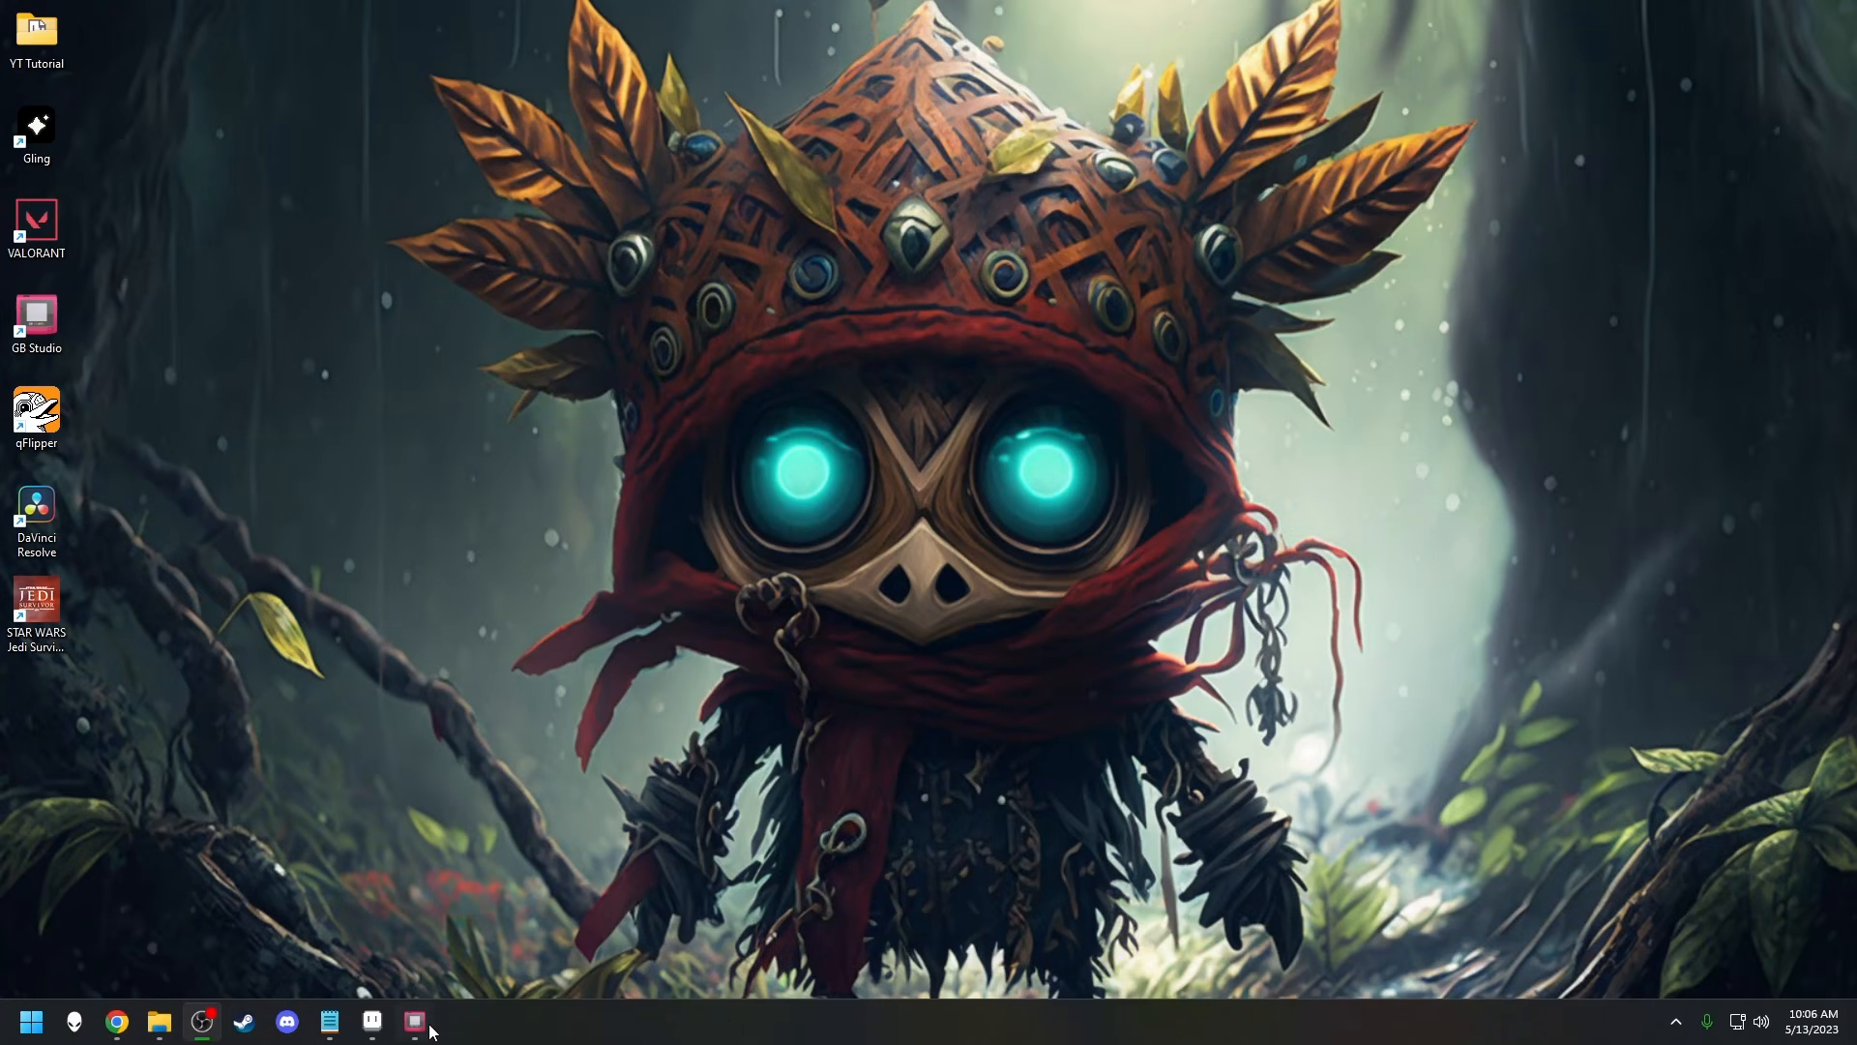
Switch to the YoutubeVideo project in GB Studio and add a first scene to the empty game world.
left_click(415, 1022)
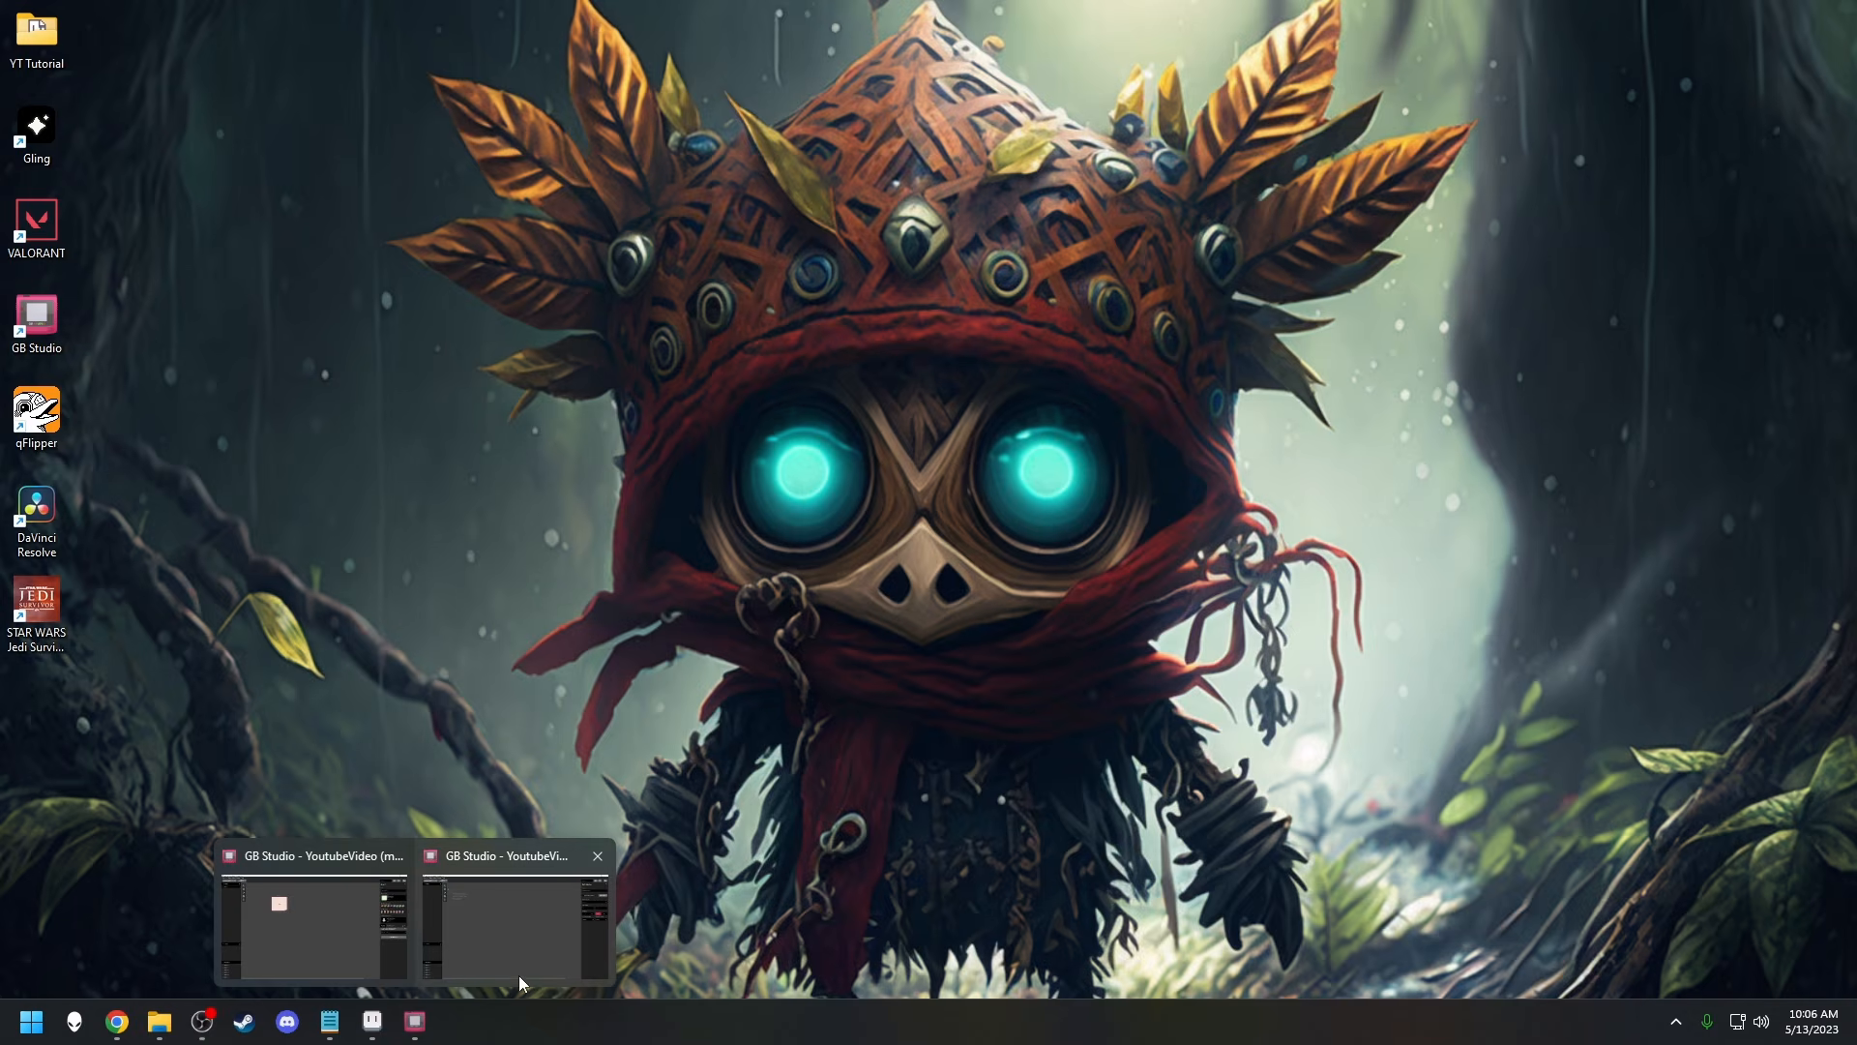
left_click(513, 924)
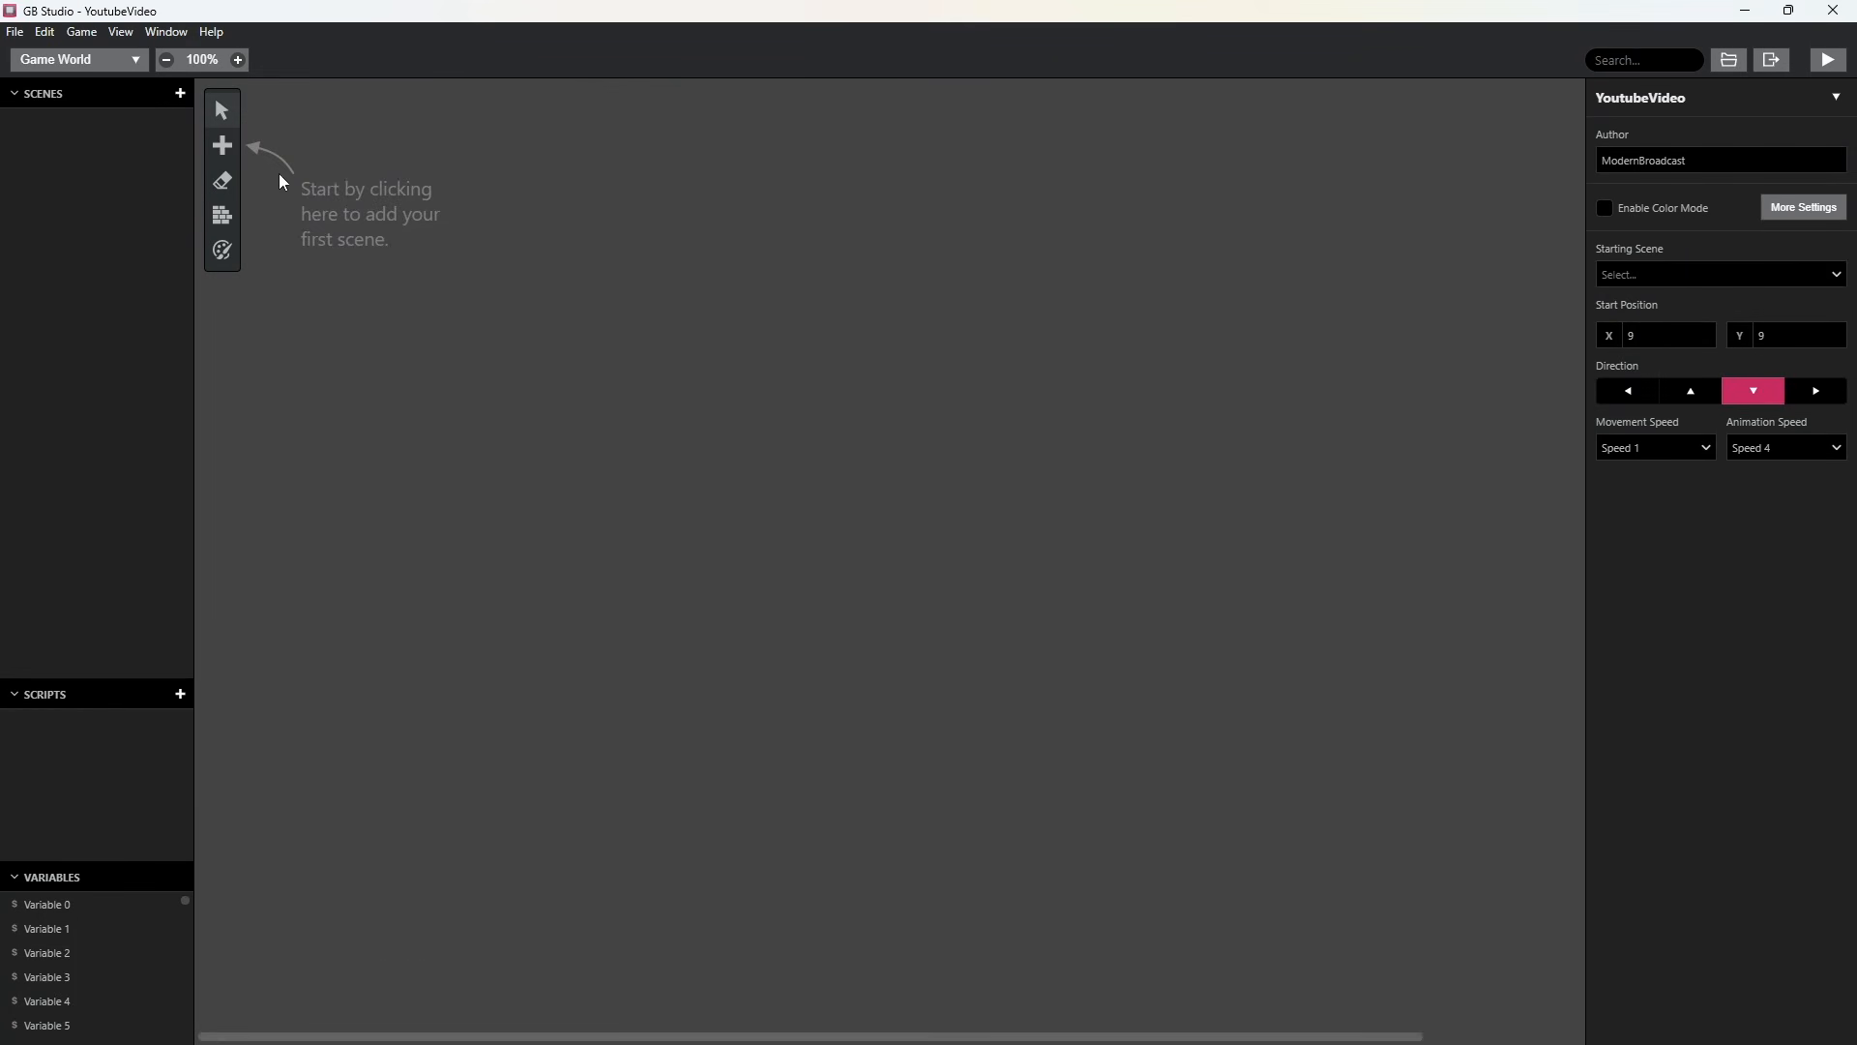
left_click(233, 155)
left_click(265, 213)
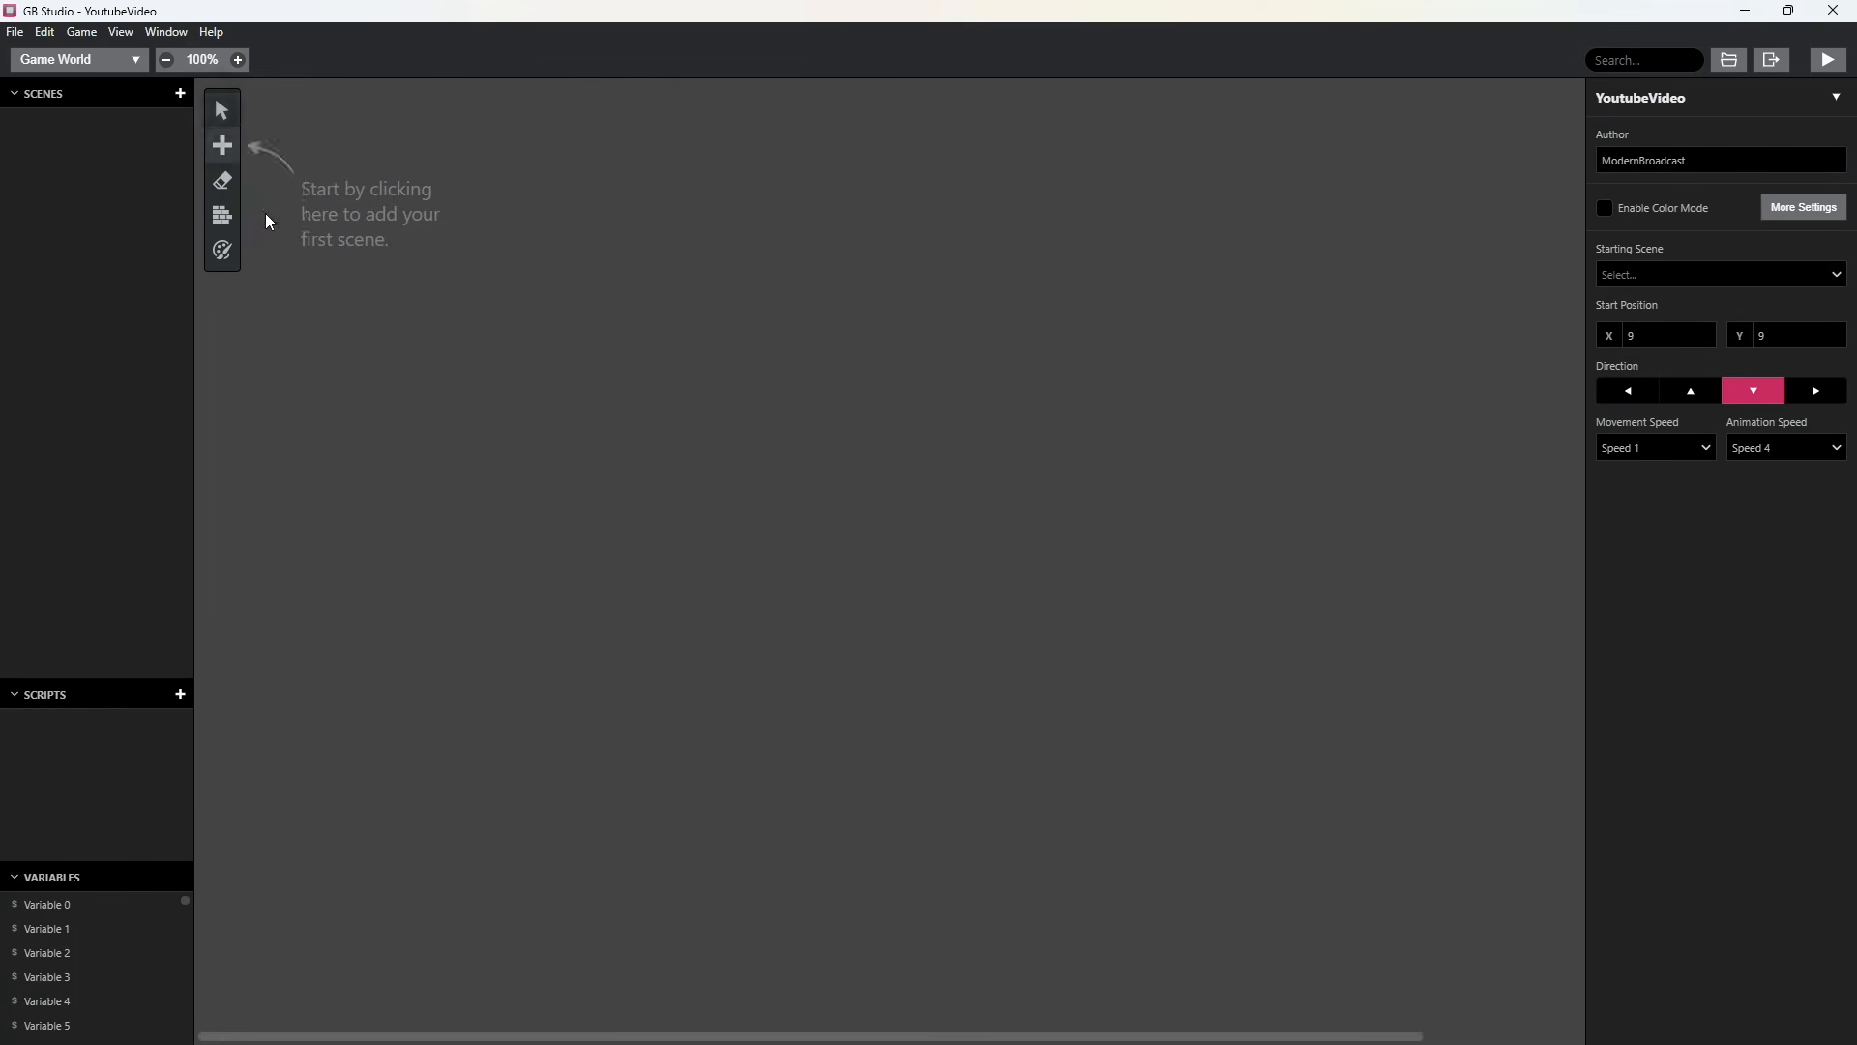
left_click(580, 184)
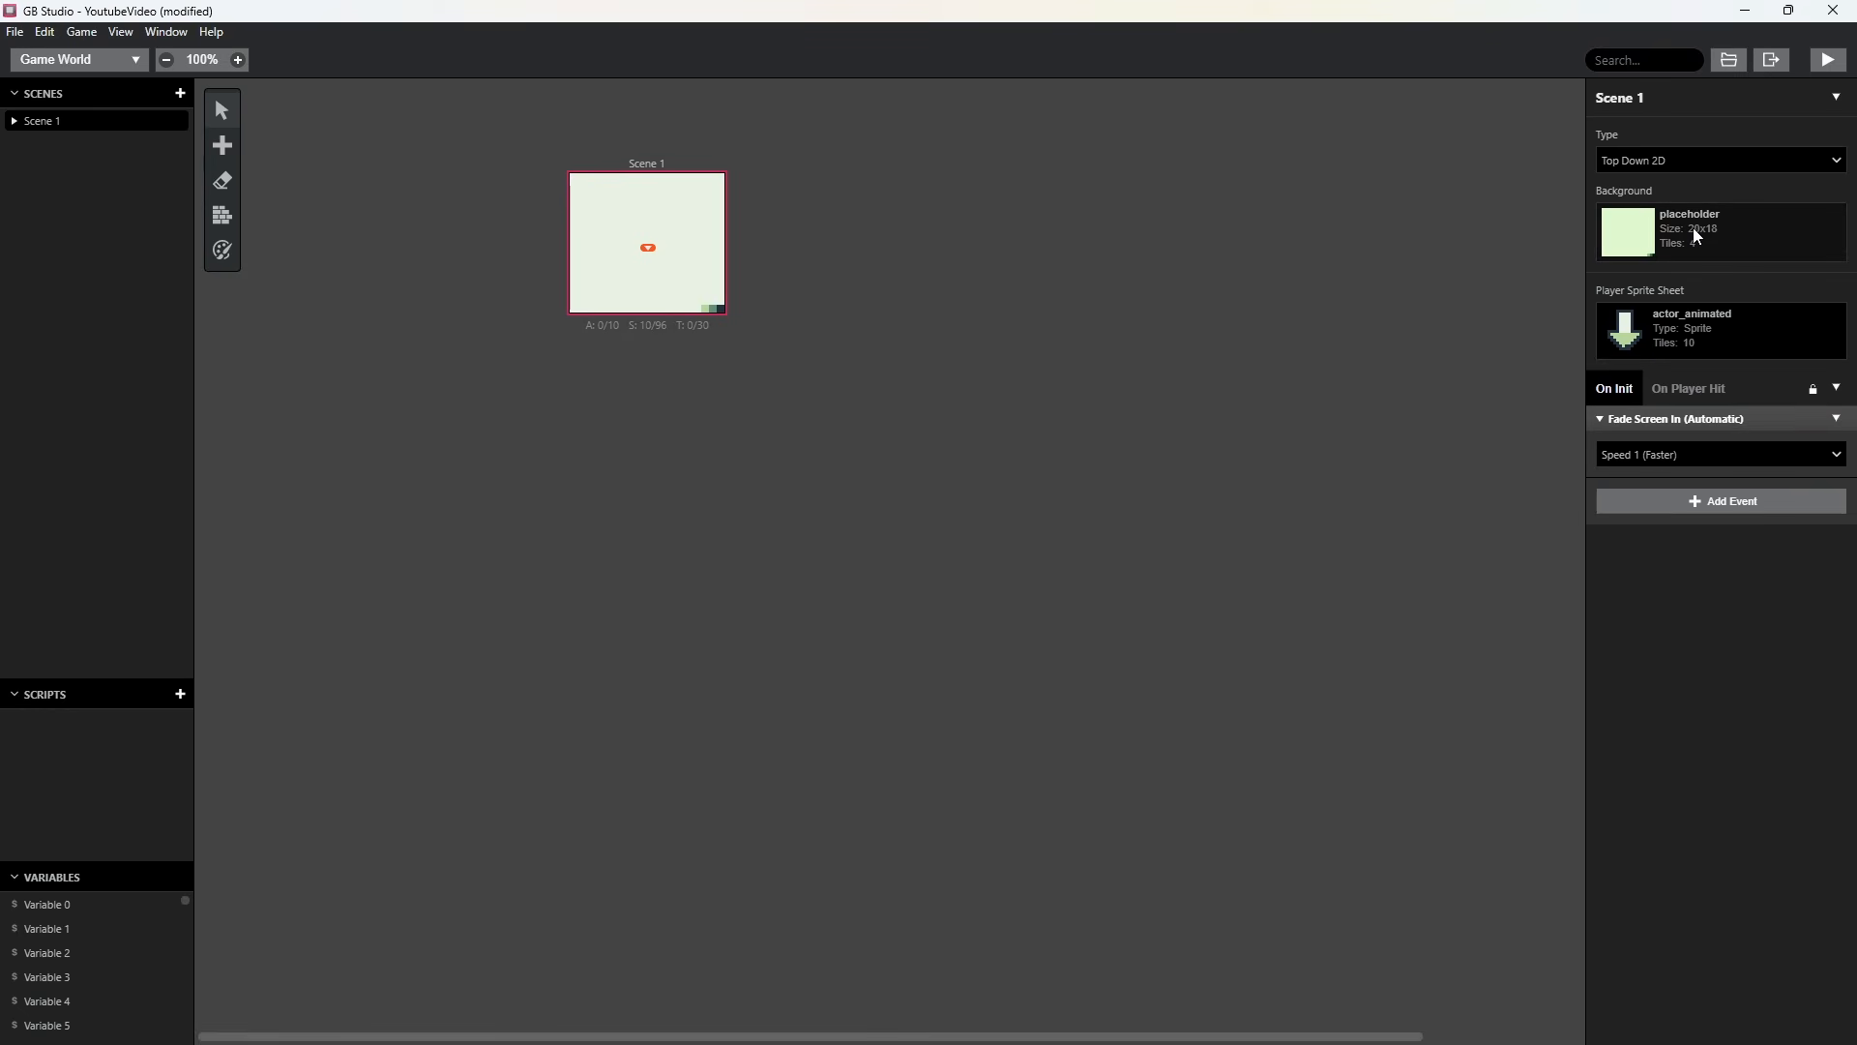
Set Scene 1's background to player_home and move the player start position to X 6, Y 10.
left_click(1732, 237)
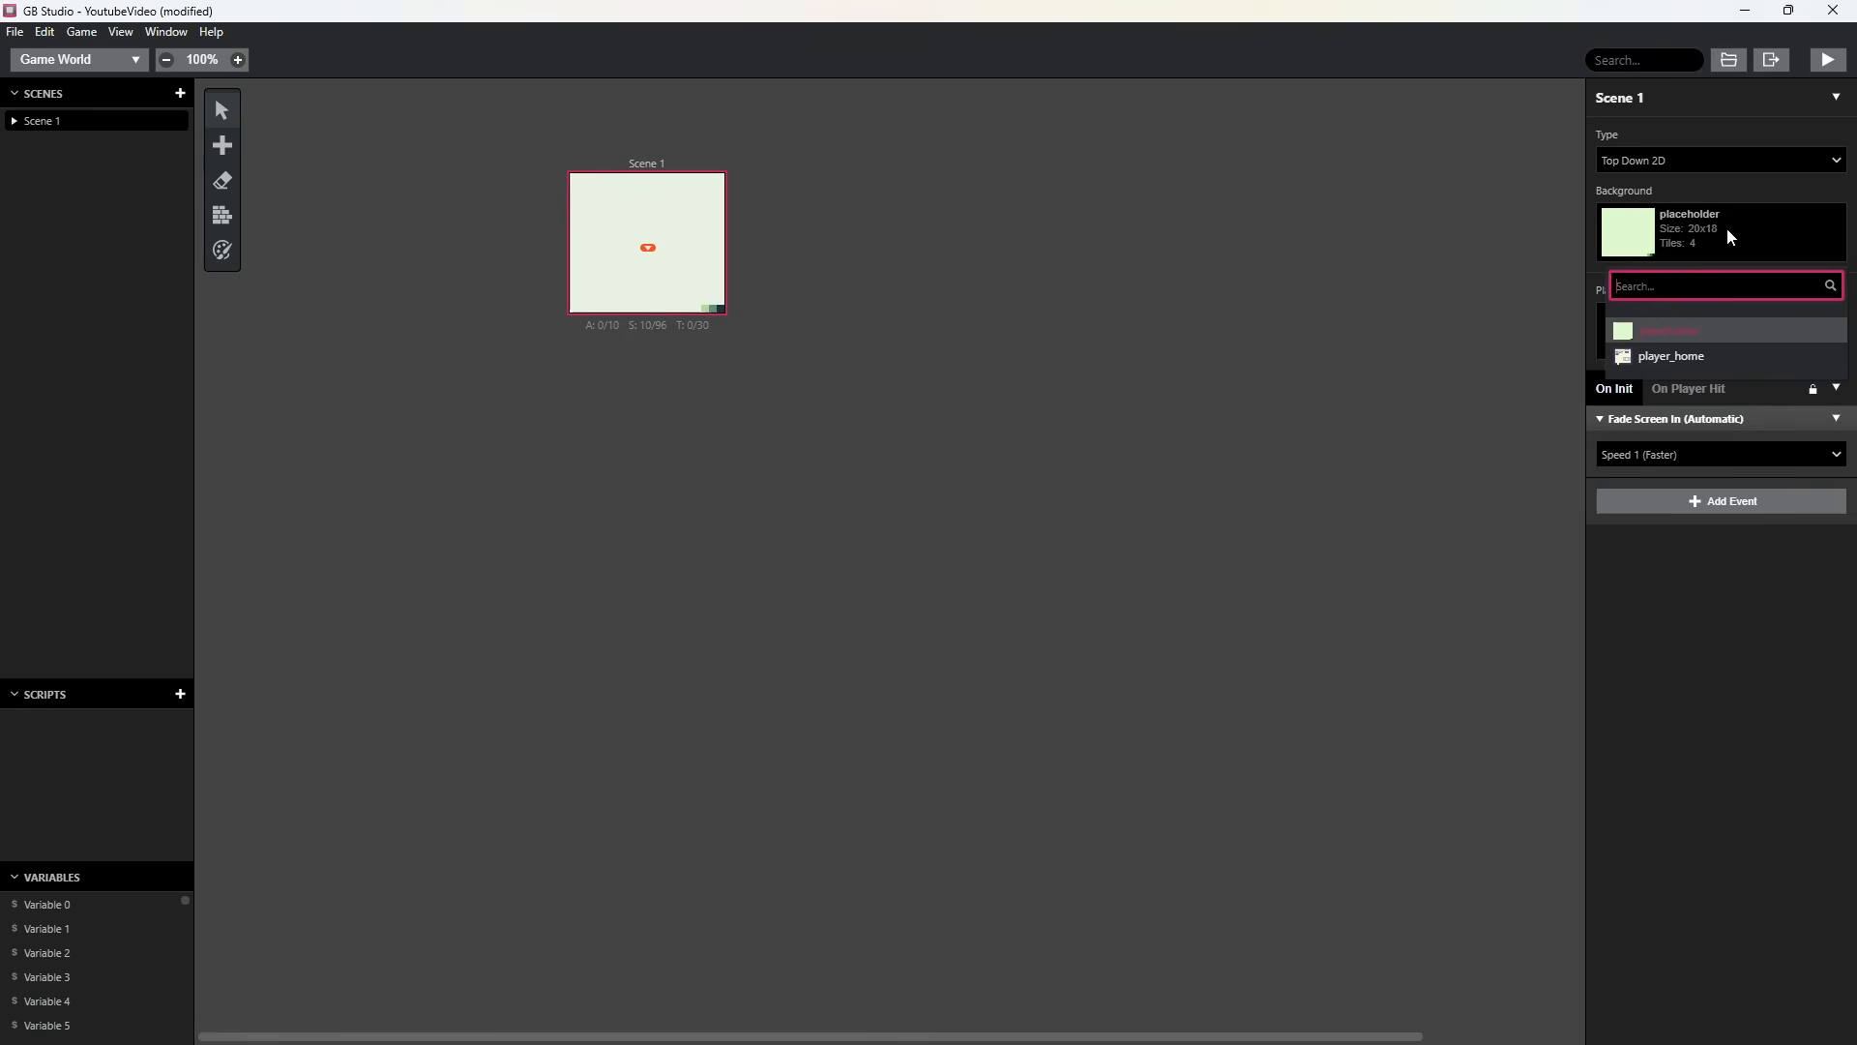
left_click(1688, 357)
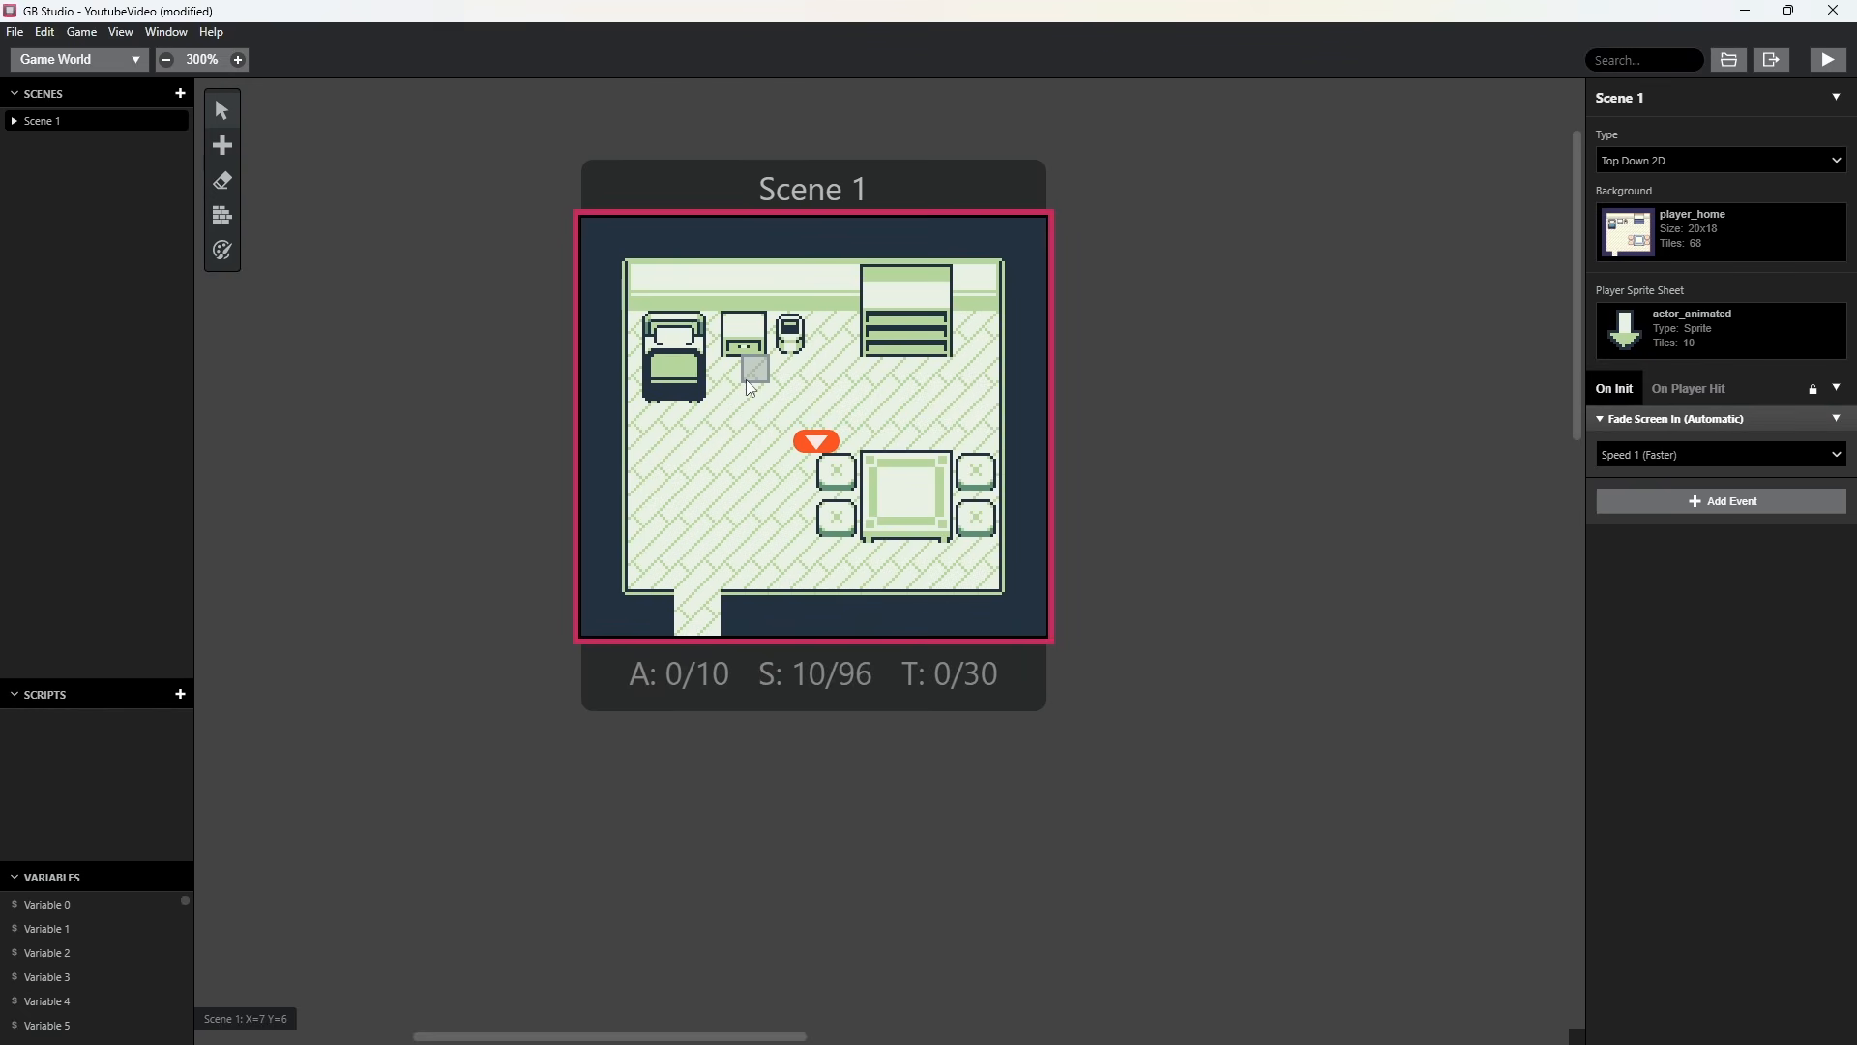
mouse_move(811, 447)
left_mouse_down()
mouse_move(758, 453)
mouse_move(822, 451)
mouse_move(820, 472)
mouse_move(795, 426)
mouse_move(768, 486)
mouse_move(786, 437)
mouse_move(756, 440)
mouse_move(737, 508)
mouse_move(801, 482)
mouse_move(803, 451)
mouse_move(780, 487)
mouse_move(771, 472)
left_mouse_up()
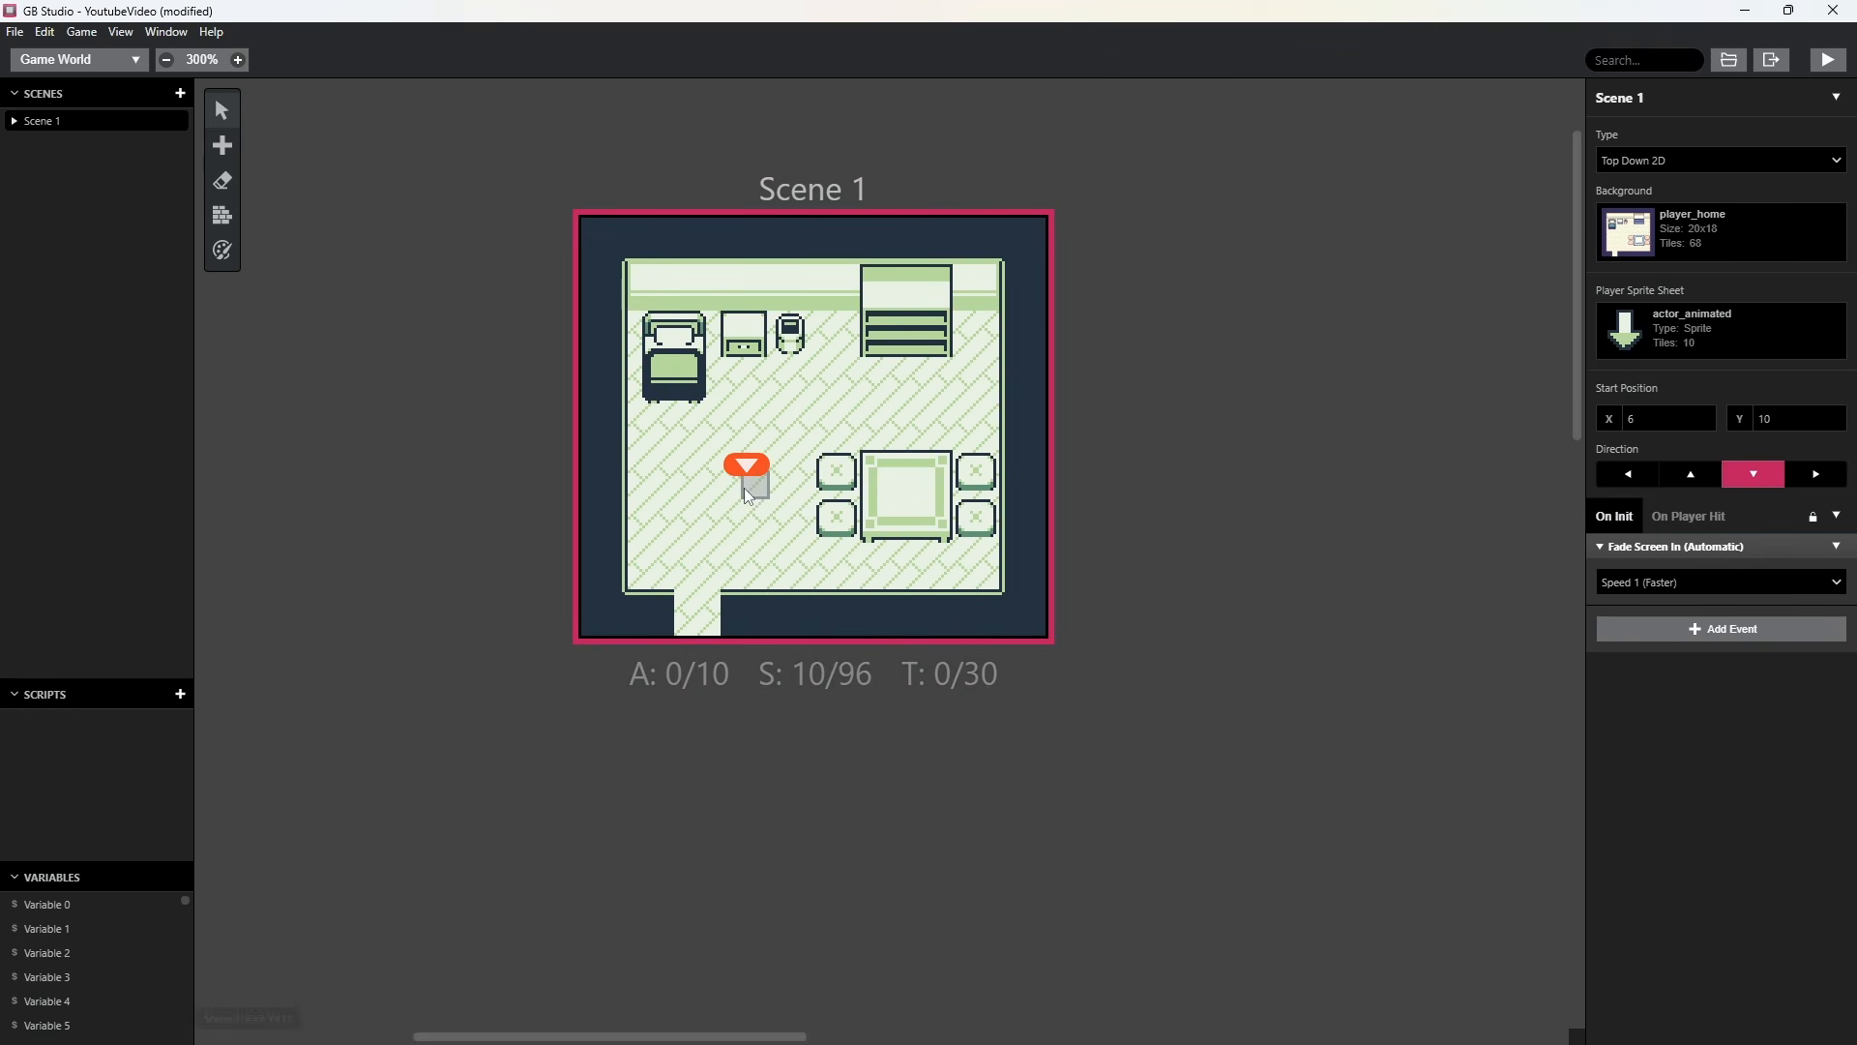
Try the left, up, down and right start directions, and return the player to facing down.
left_click(1621, 470)
left_click(1698, 476)
left_click(1760, 477)
left_click(1815, 474)
left_click(1780, 476)
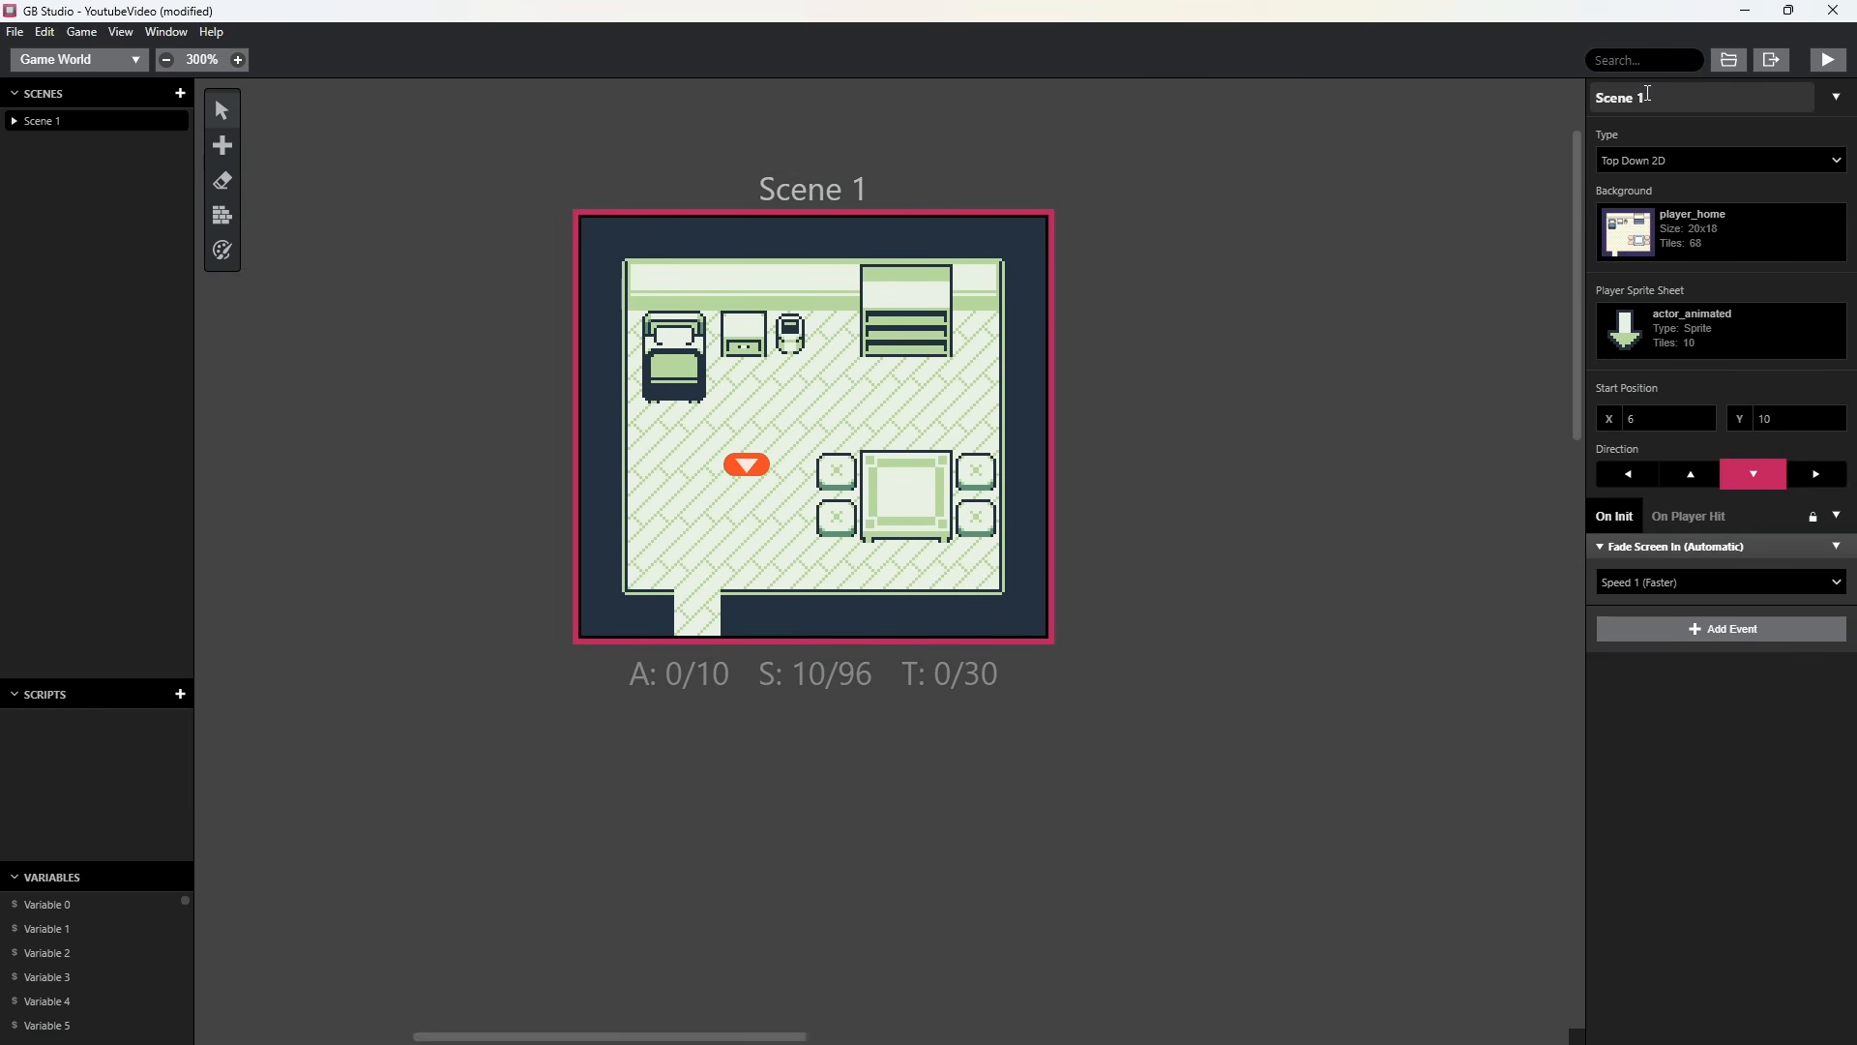
Run the game, walk the arrow player around the room in all directions to test movement, and close the preview.
left_click(1830, 61)
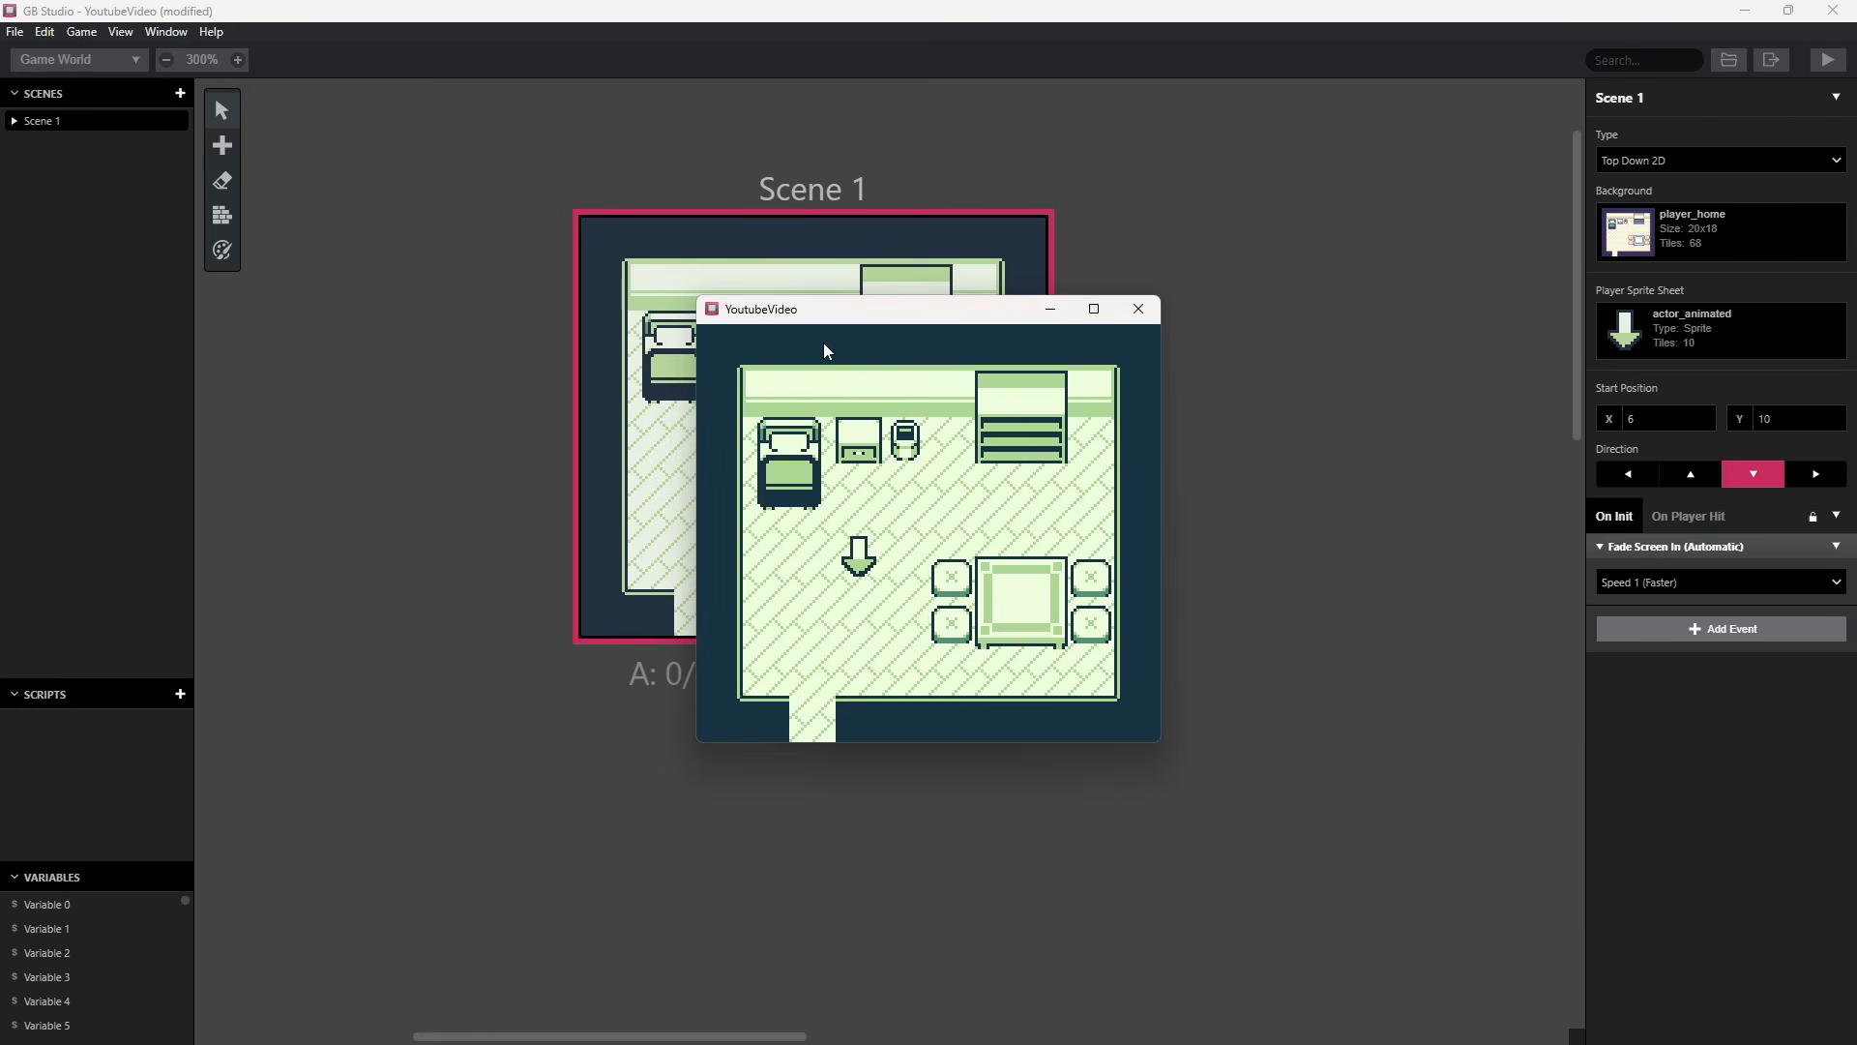
key("Left")
key("Up")
key("Left")
key("Down")
key("Down")
key("Up")
key("Right")
key("Down")
key("Right")
key("Up")
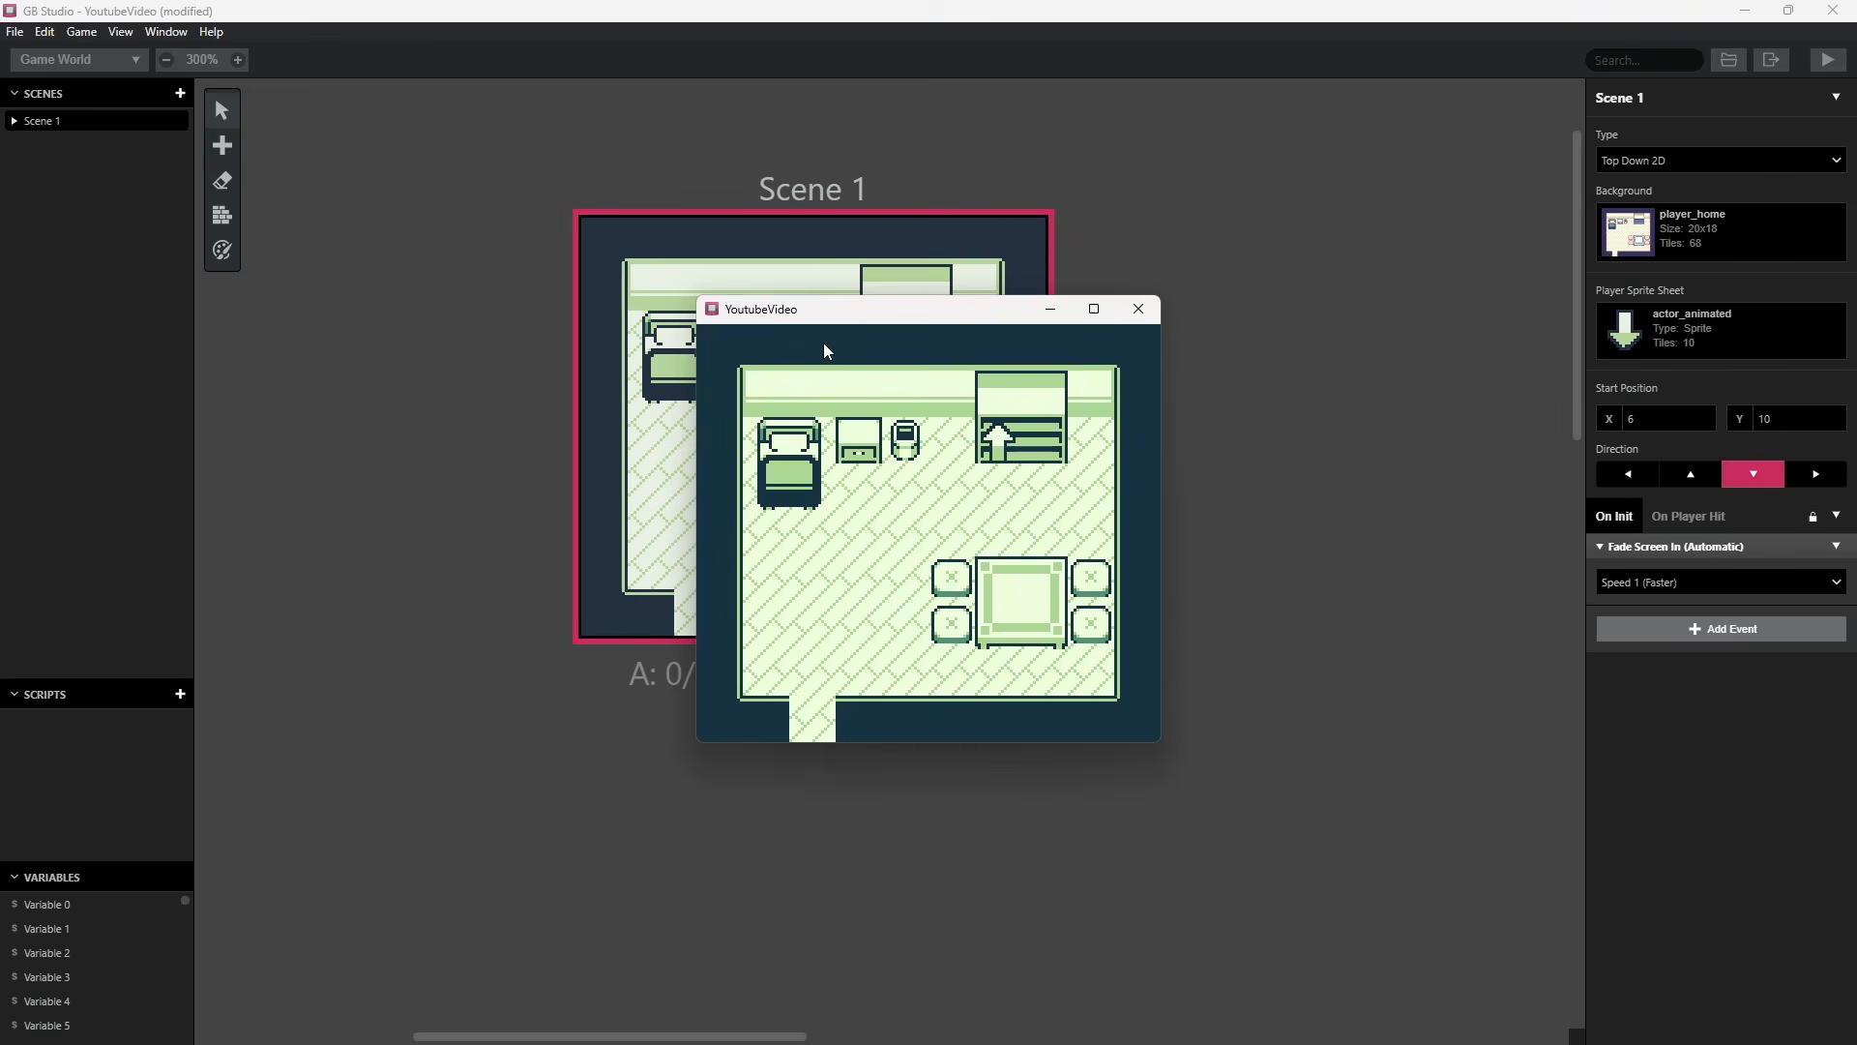
key("Up")
key("Right")
key("Down")
key("Left")
key("Up")
key("Right")
key("Up")
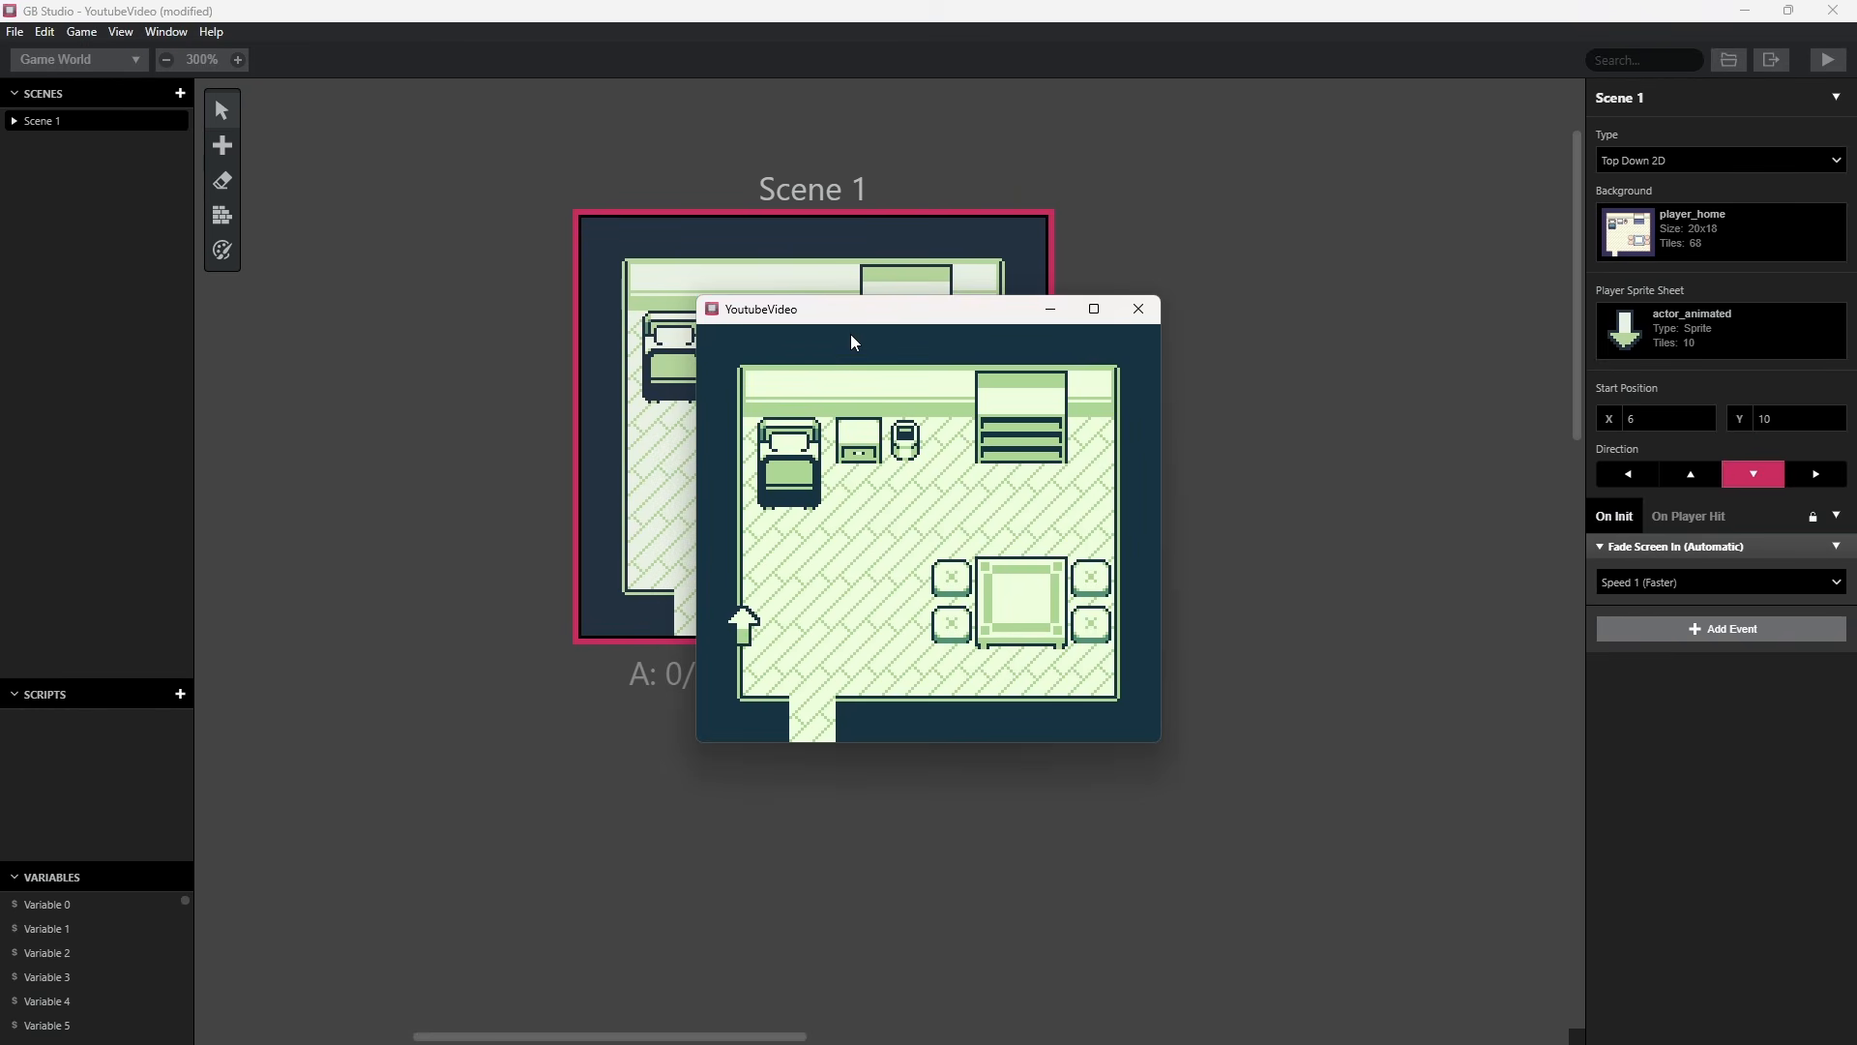
left_click(1140, 310)
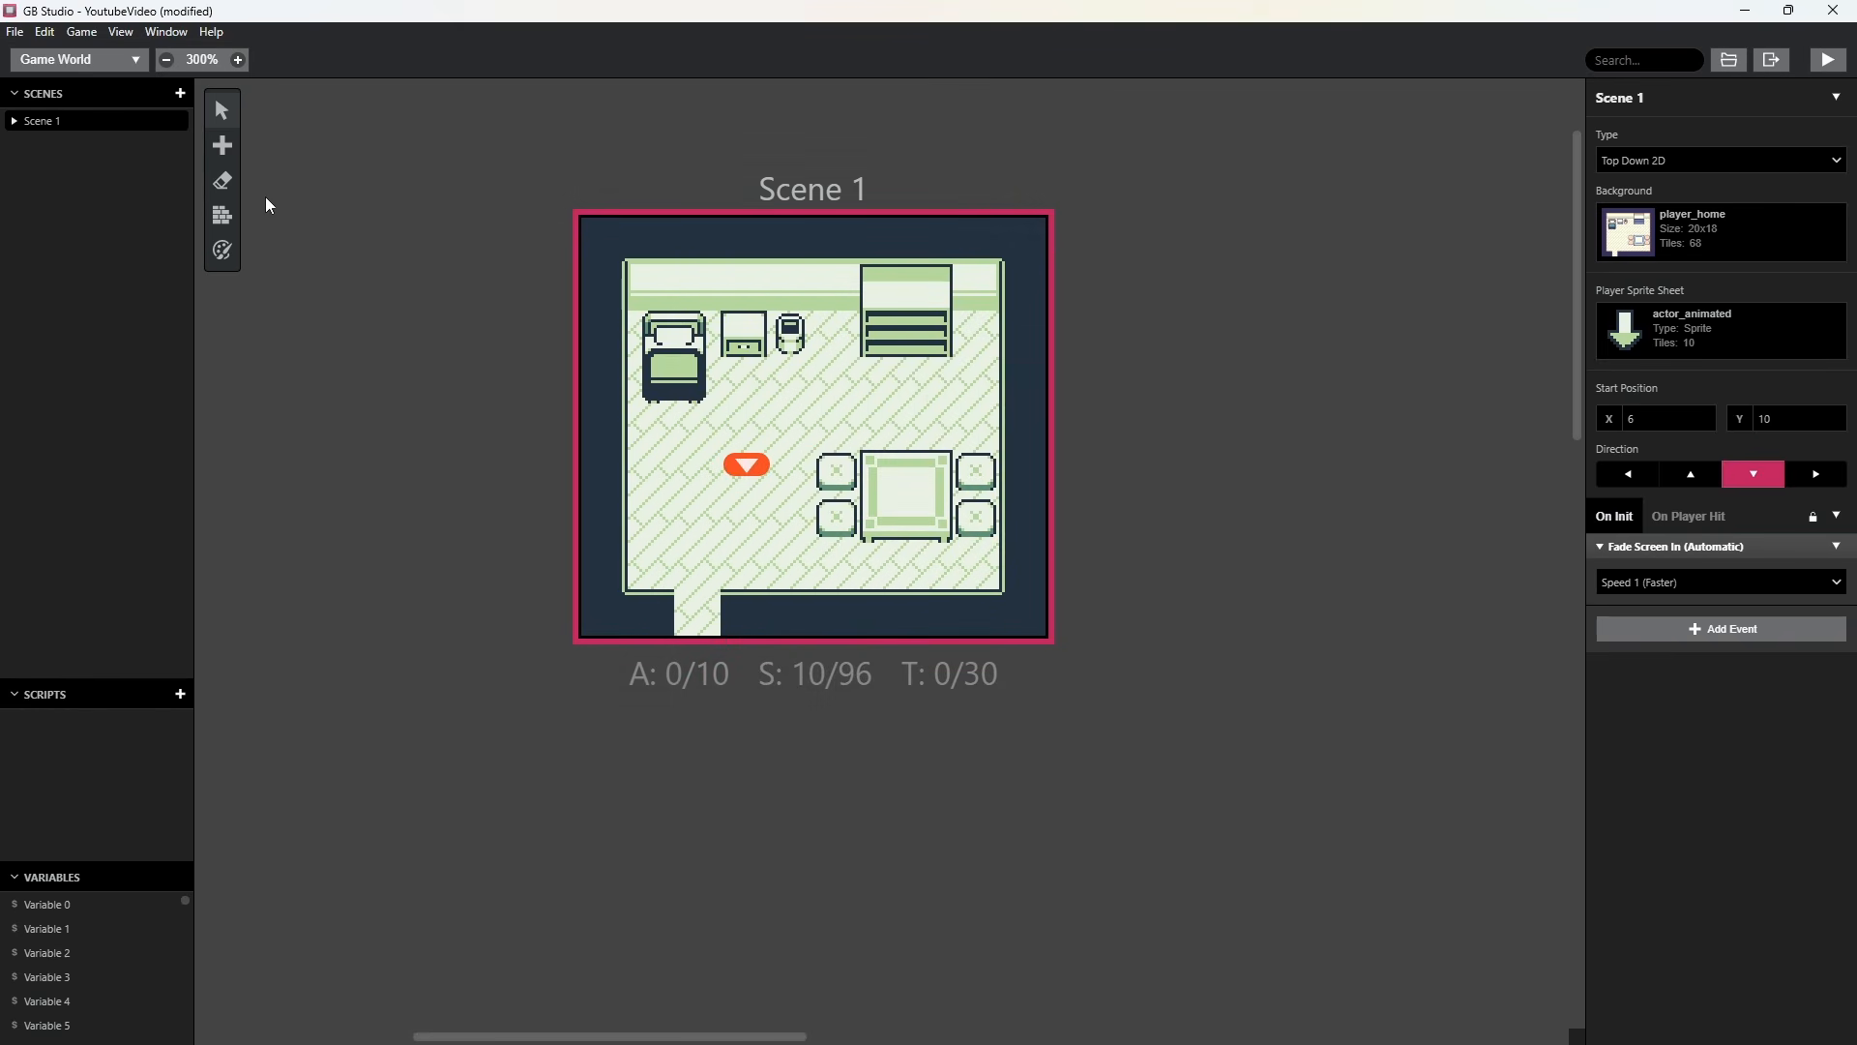
Activate collision painting for the scene and go through the red, blue, magenta and cyan collision types.
left_click(220, 222)
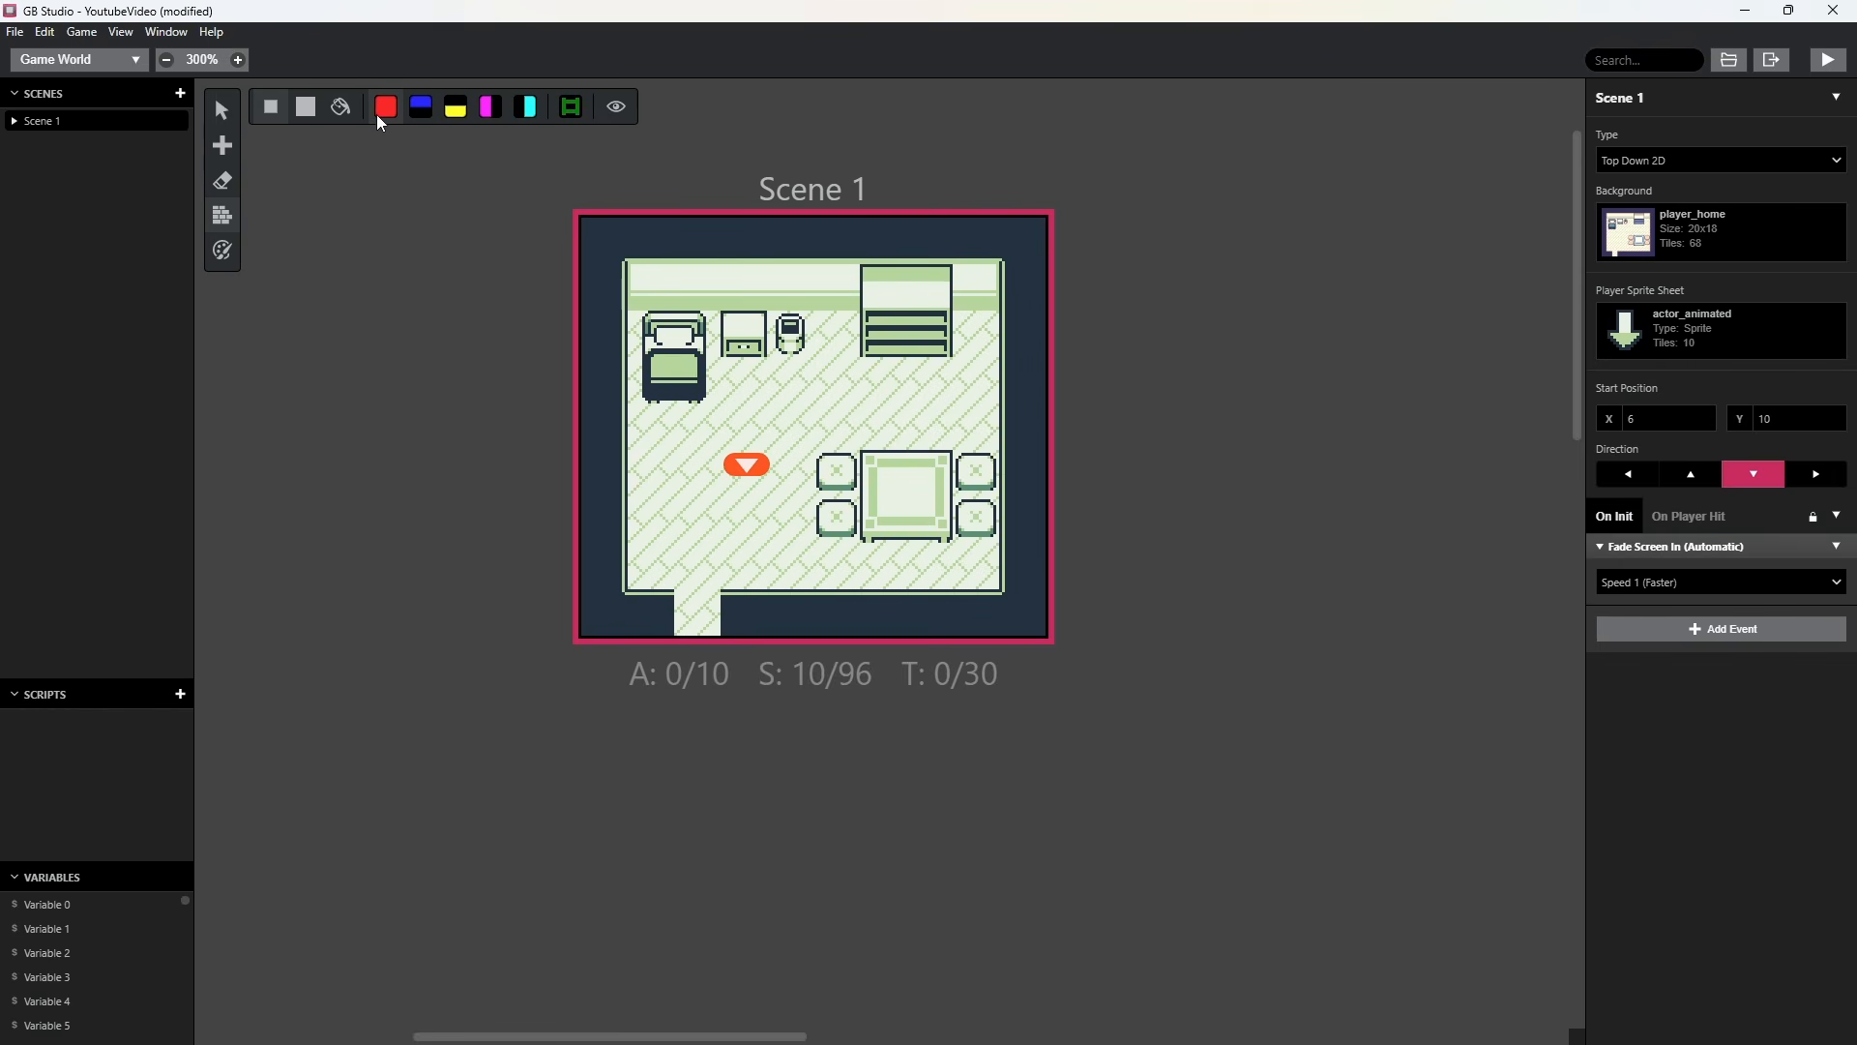
left_click(387, 108)
left_click(421, 104)
left_click(492, 108)
left_click(528, 111)
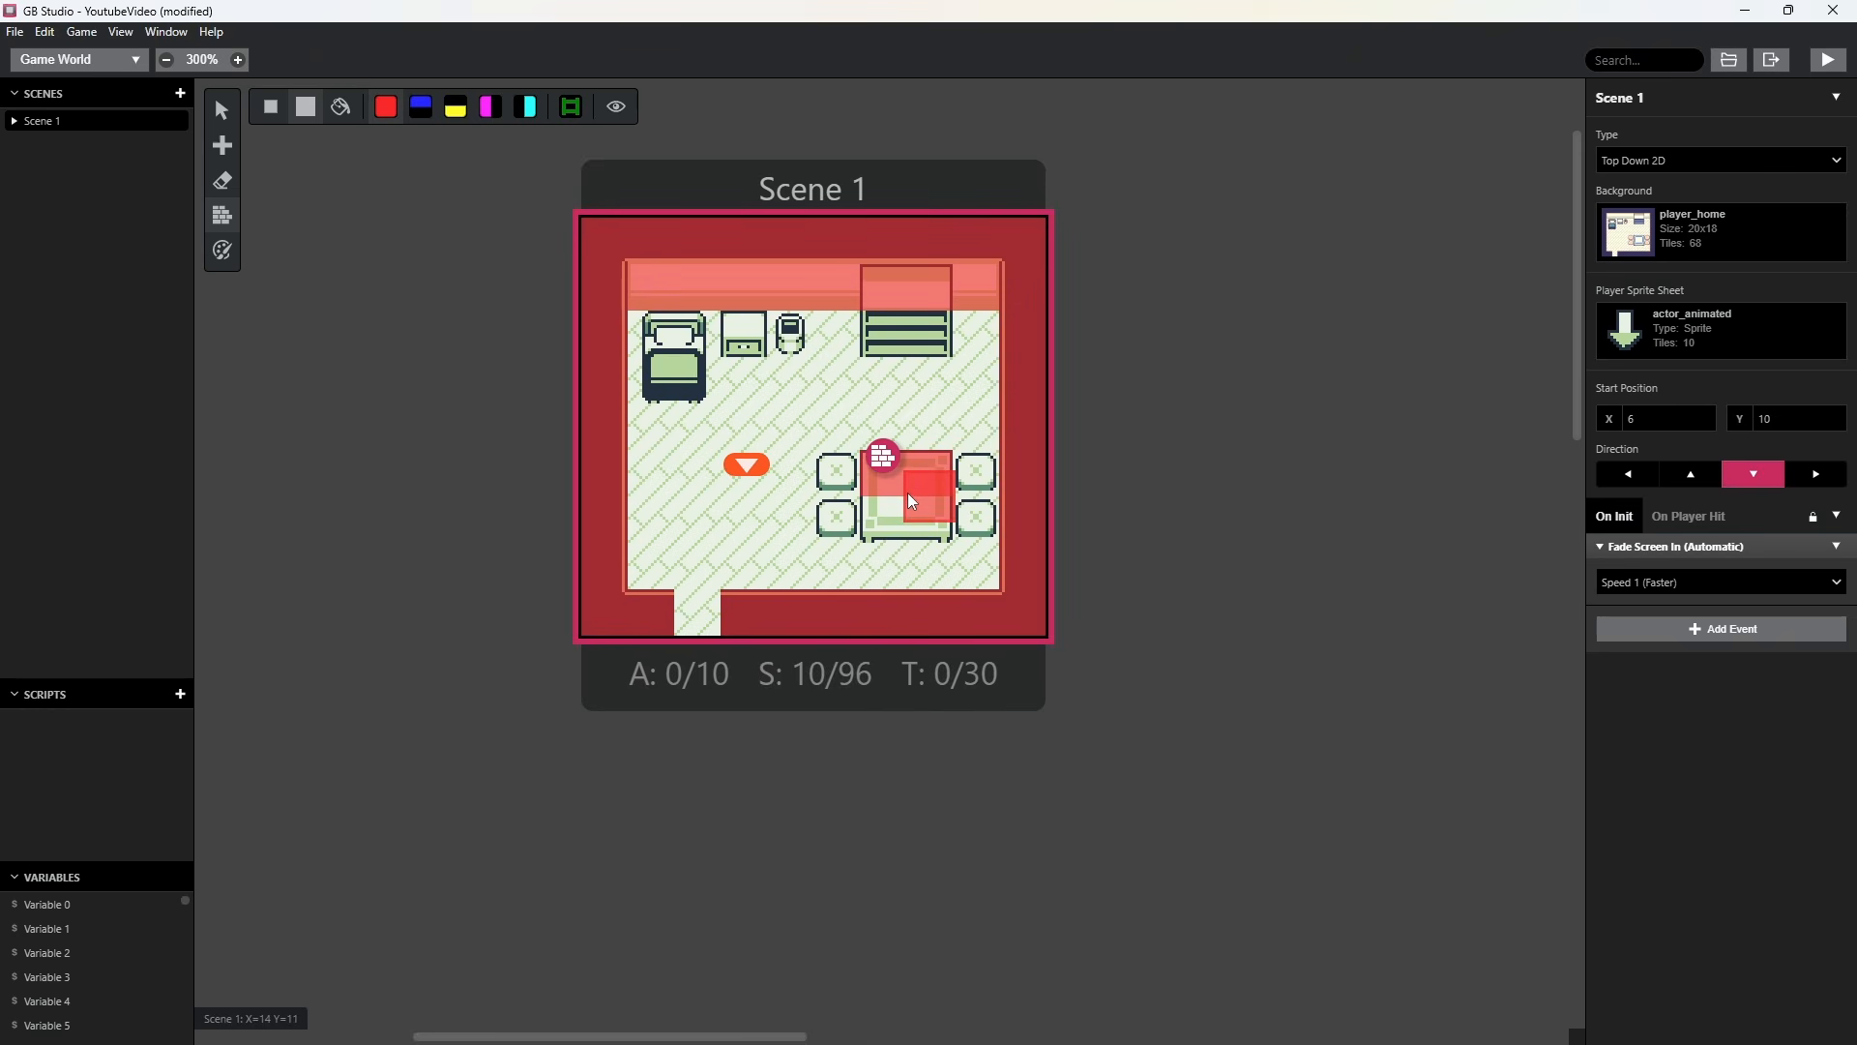
Paint solid red collision tiles over the table, the bed, the bookshelf and the two furniture pieces beside the bed.
left_click_drag(893, 504, 884, 507)
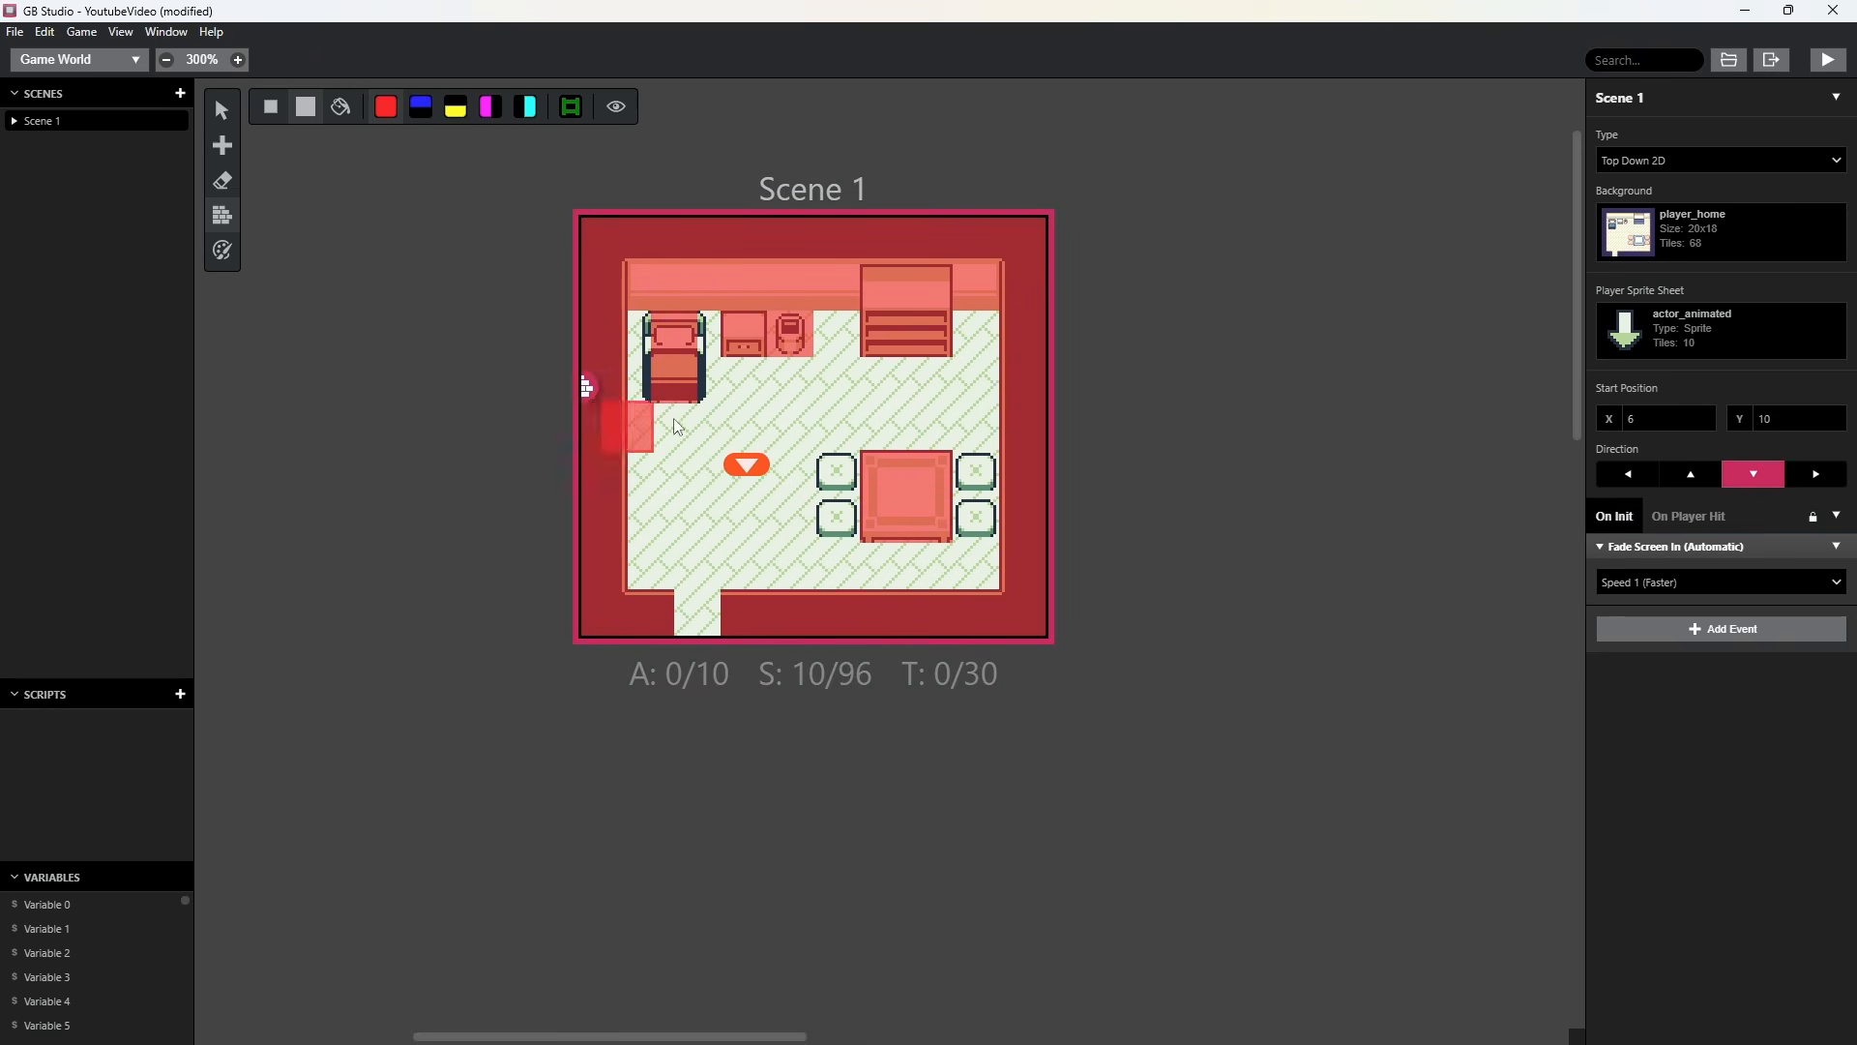
Run the game, walk the player against the walls and furniture to test the collisions, close the preview and leave collision painting.
left_click(1830, 60)
key("Down")
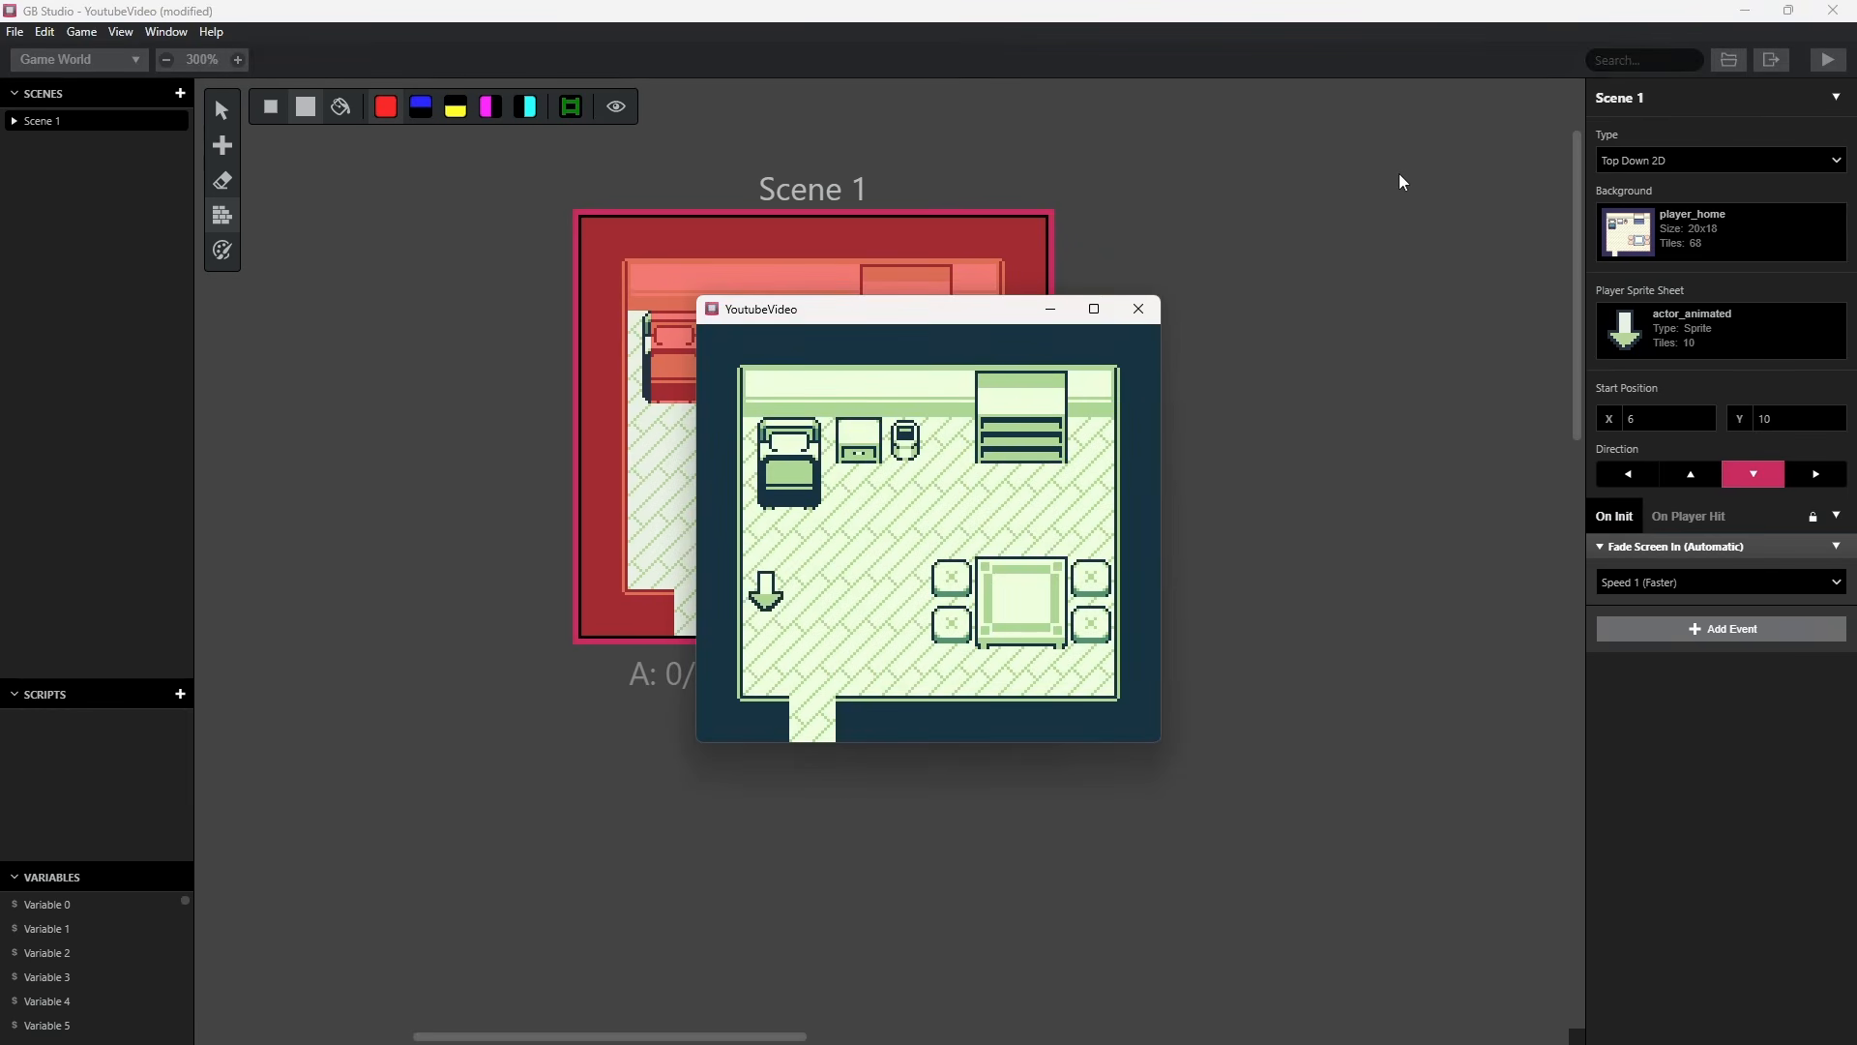
key("Right")
key("Up")
key("Right")
key("Up")
key("Right")
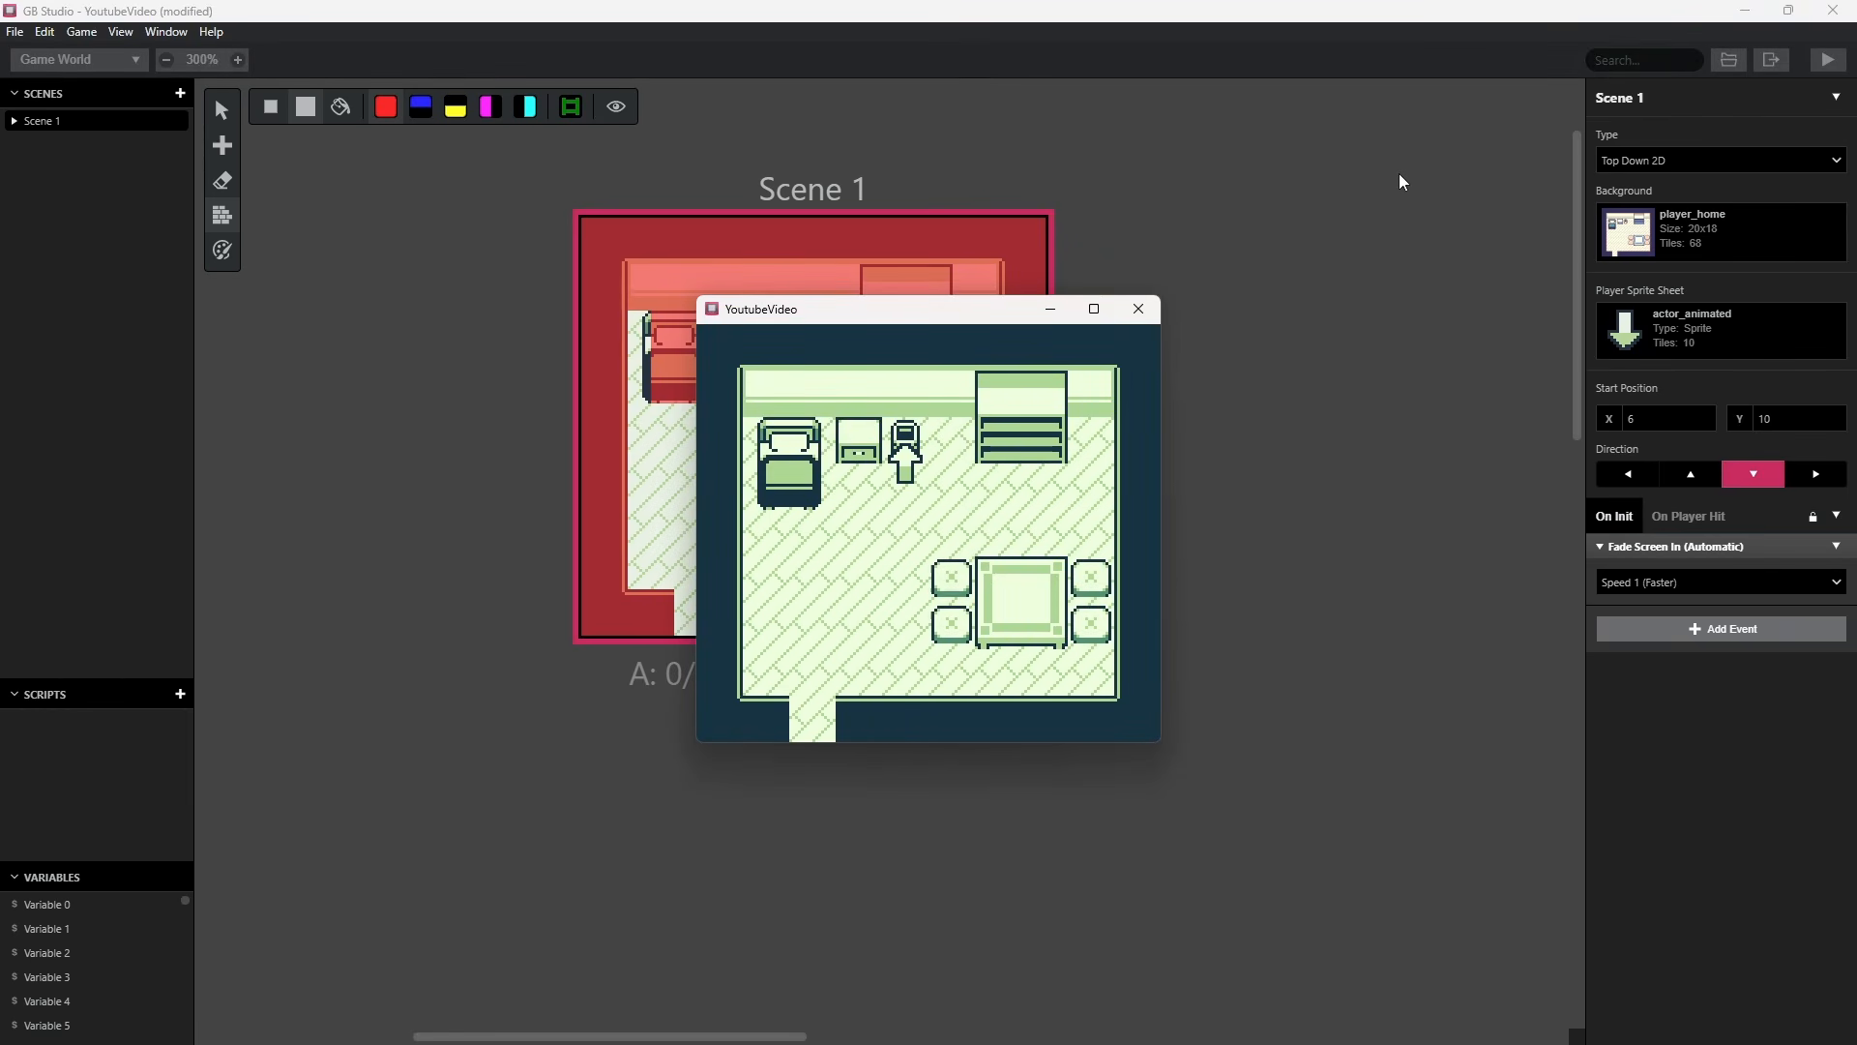
key("Left")
key("Up")
key("Right")
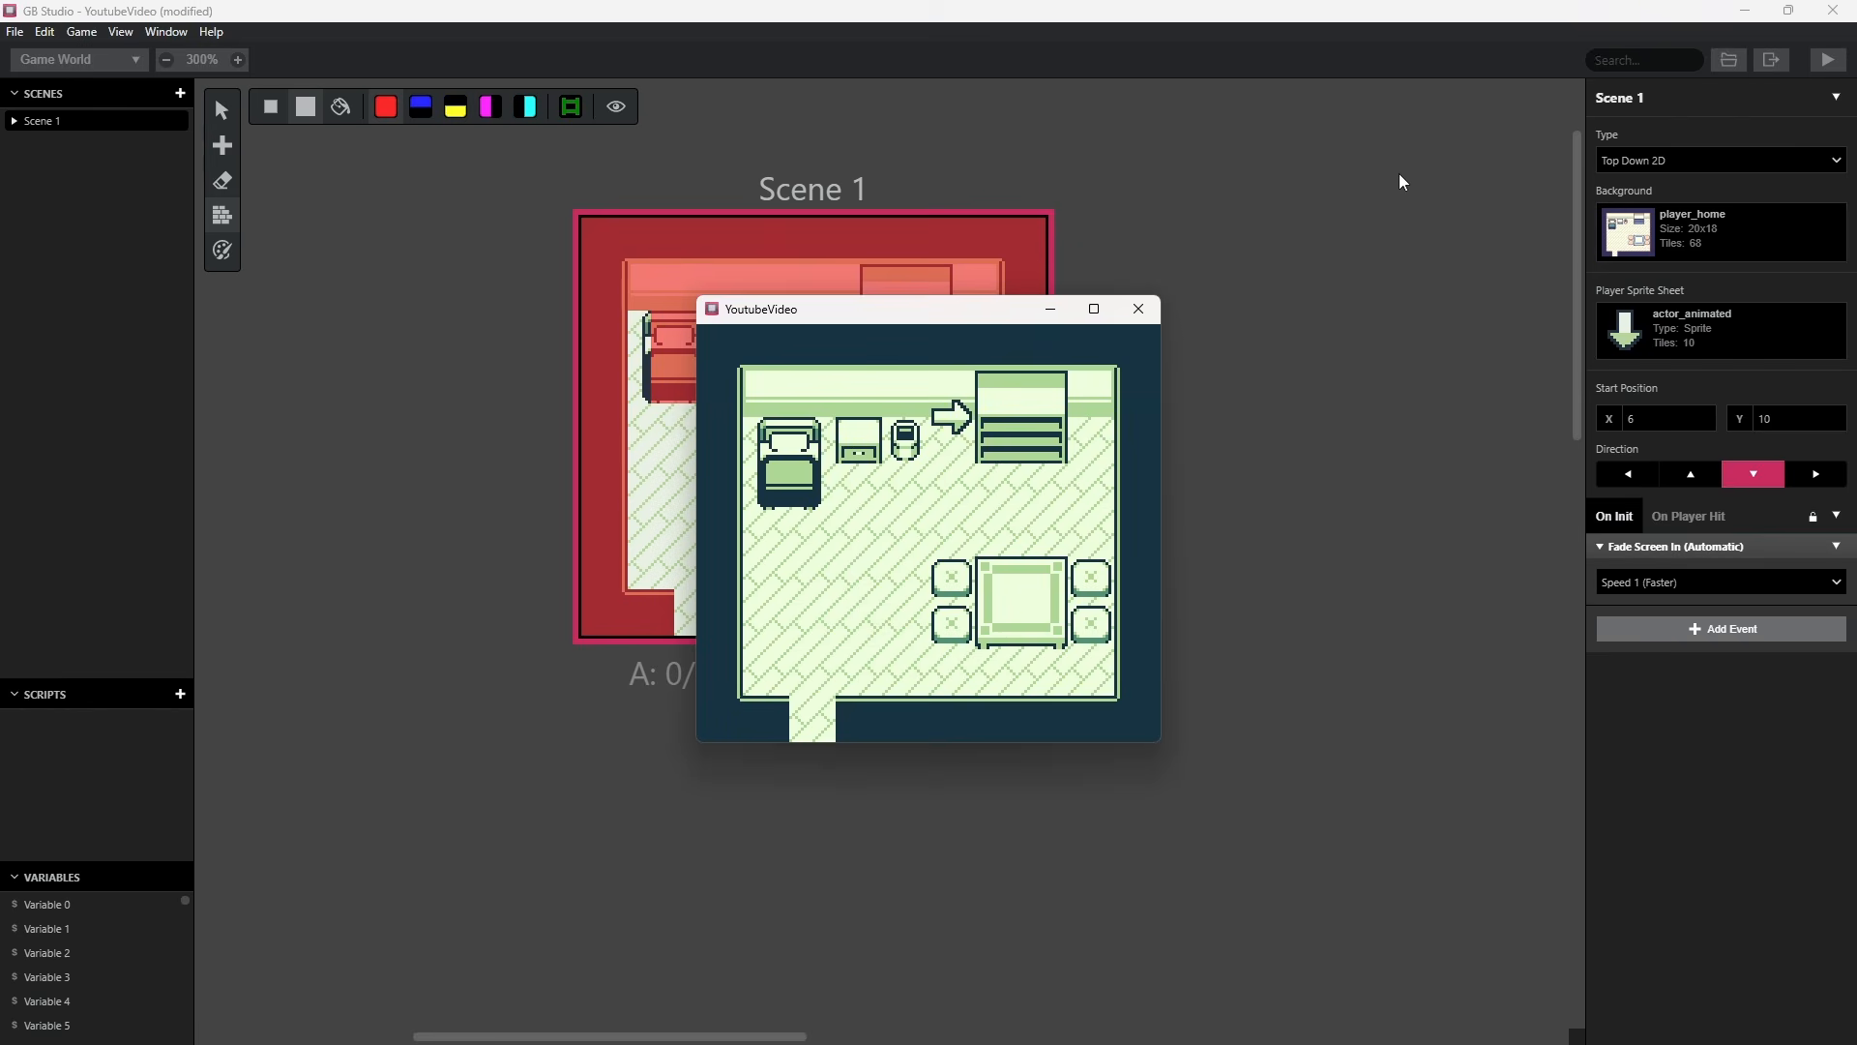
key("Down")
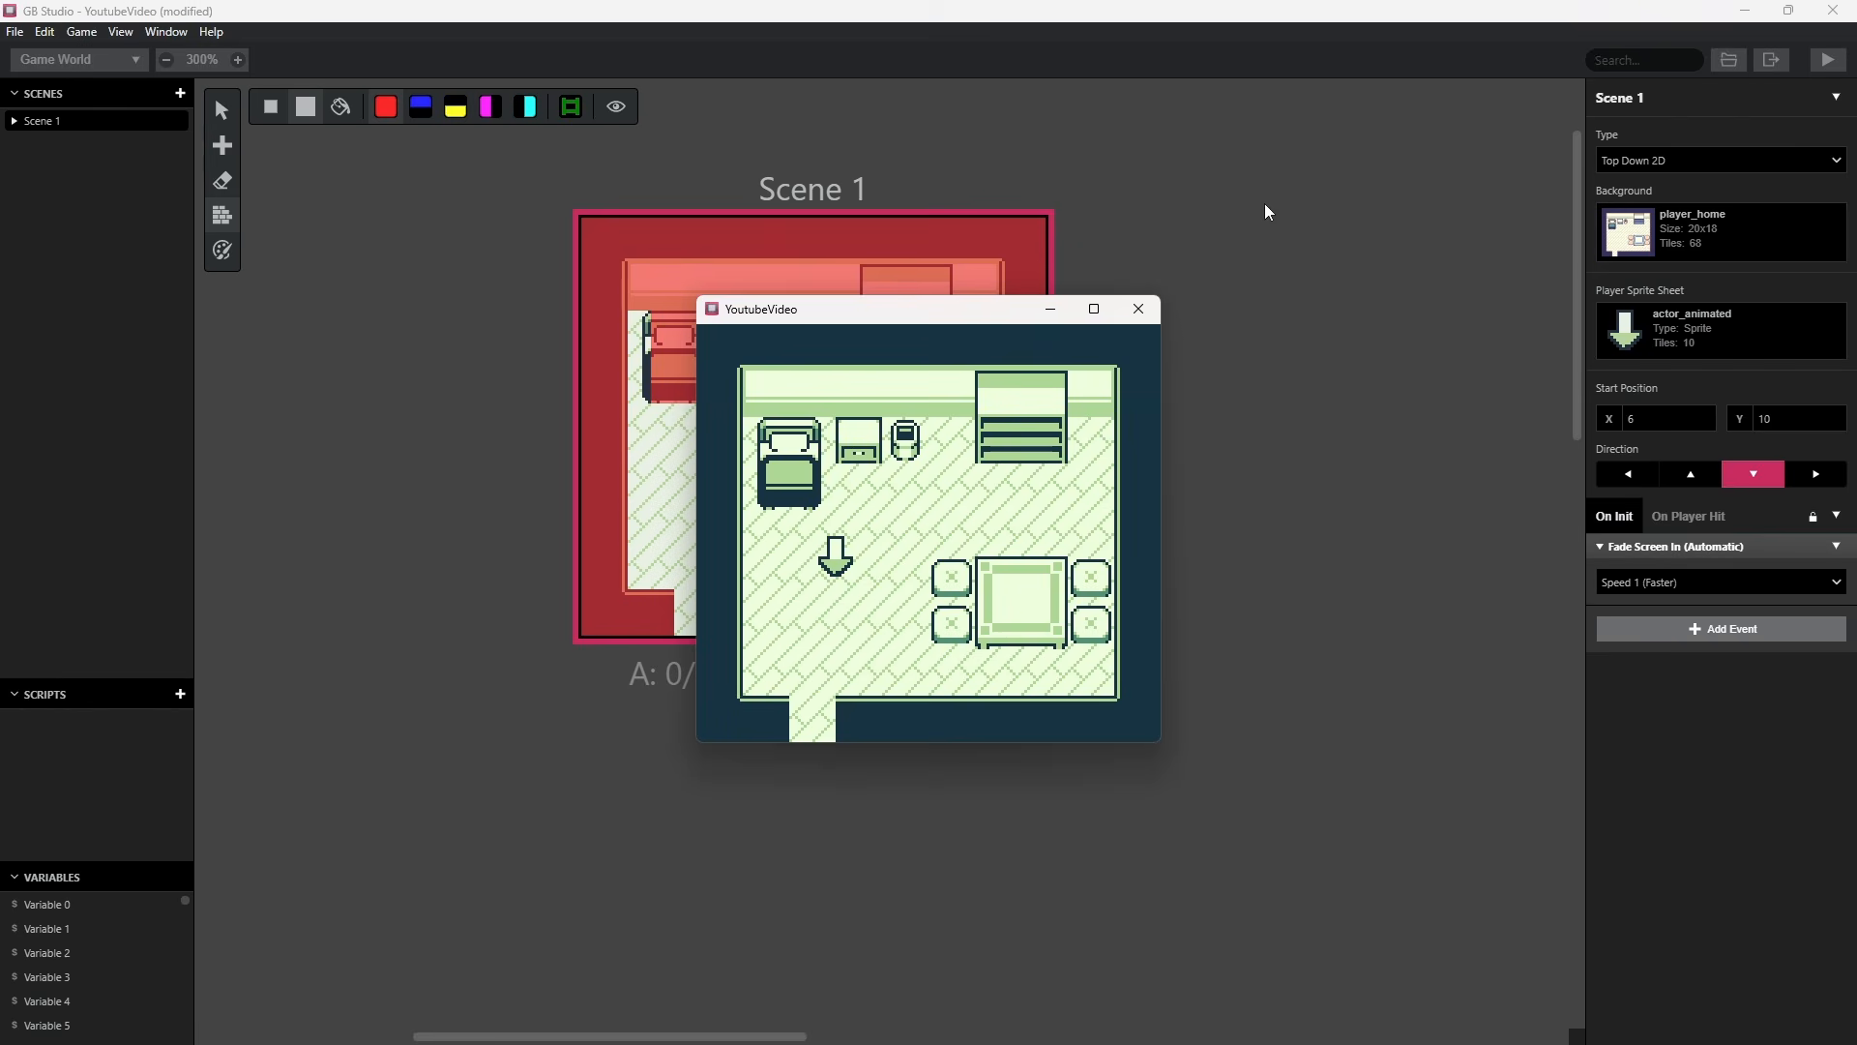
left_click(1139, 309)
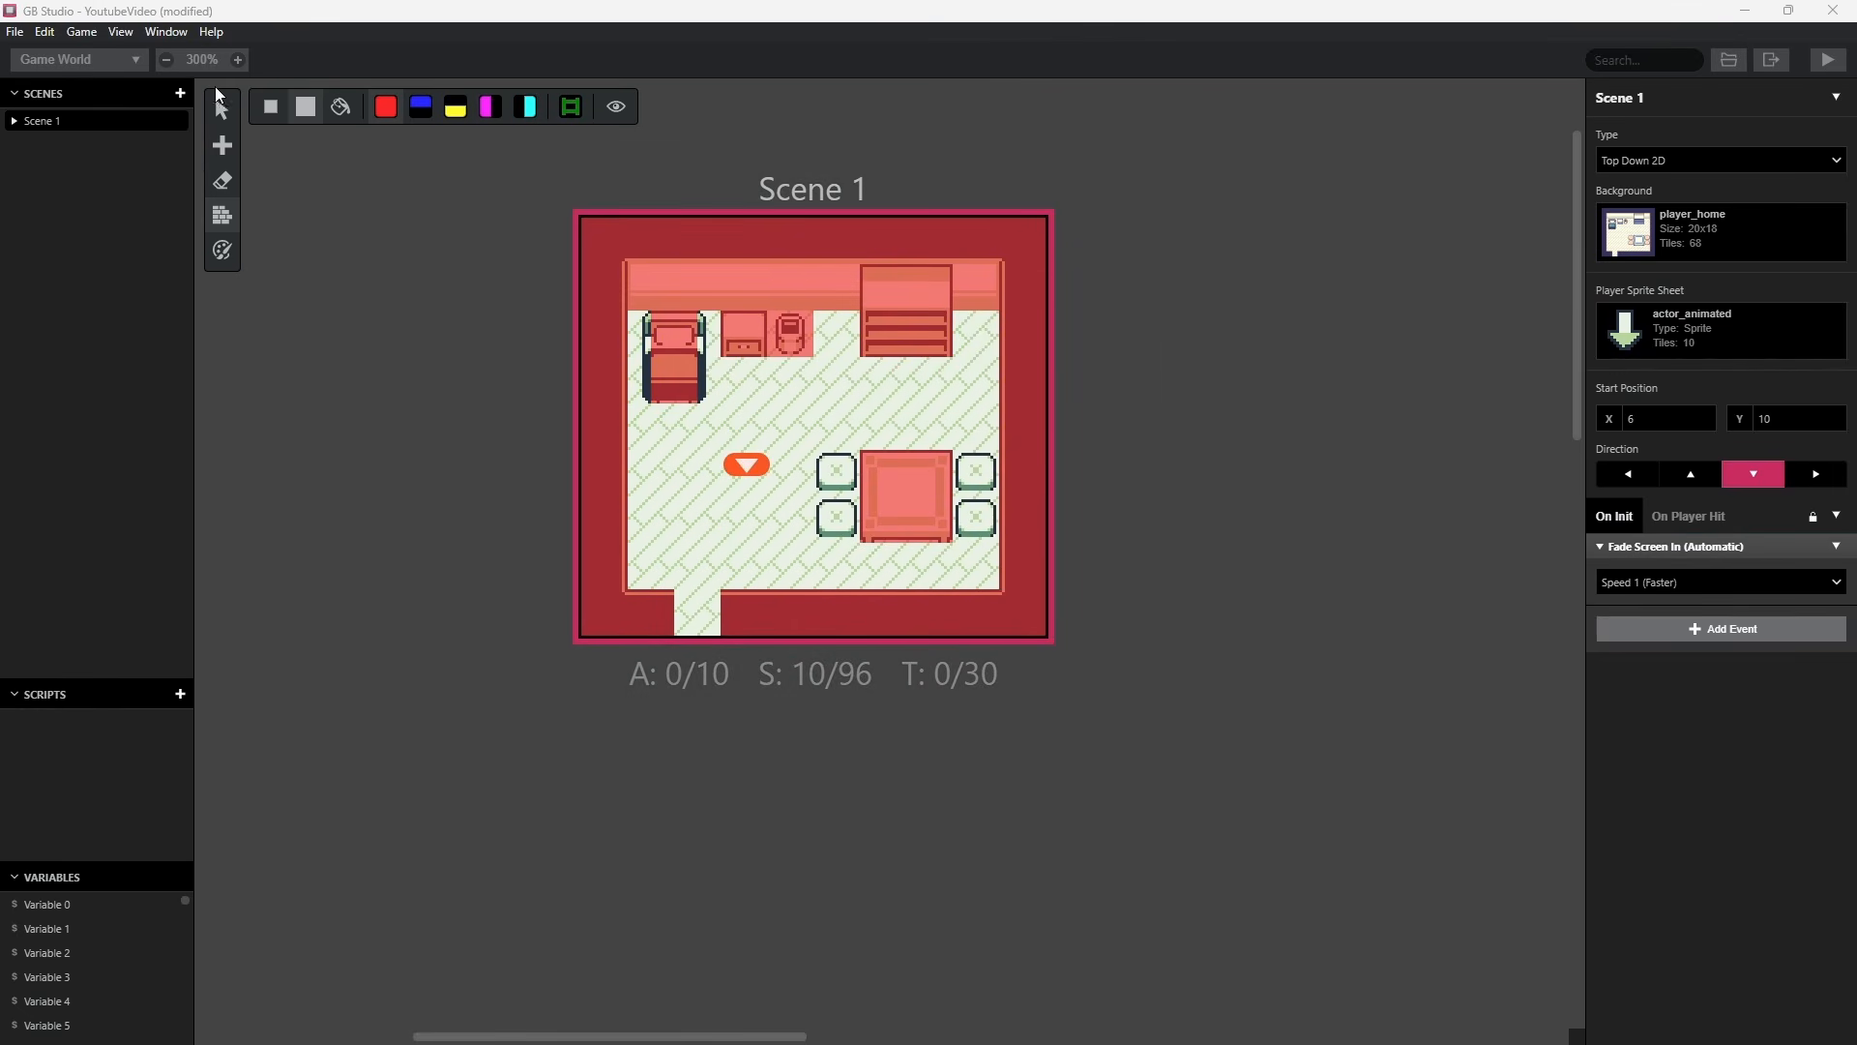
left_click(228, 127)
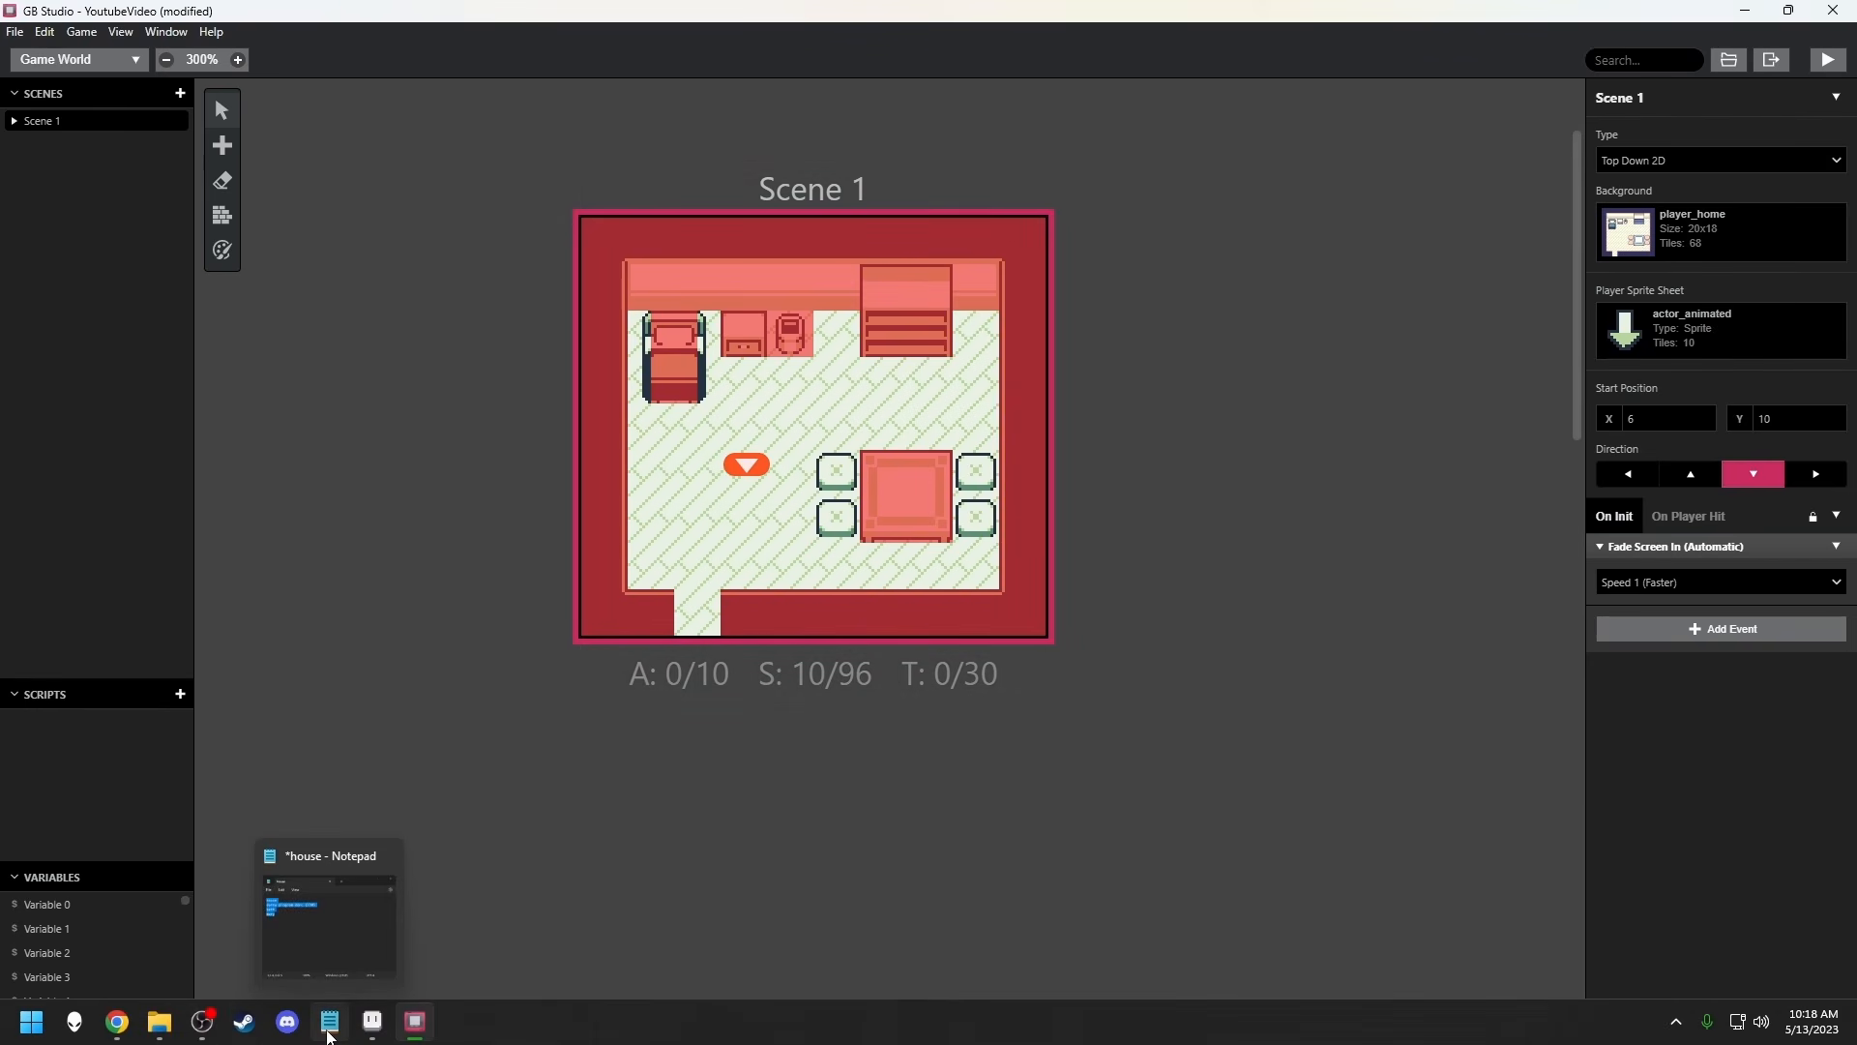
Switch to Aseprite and paste the nine copied character frames from Char3_32x32 into the 48 x 48 canvas of Sprite-0009.
left_click(373, 1036)
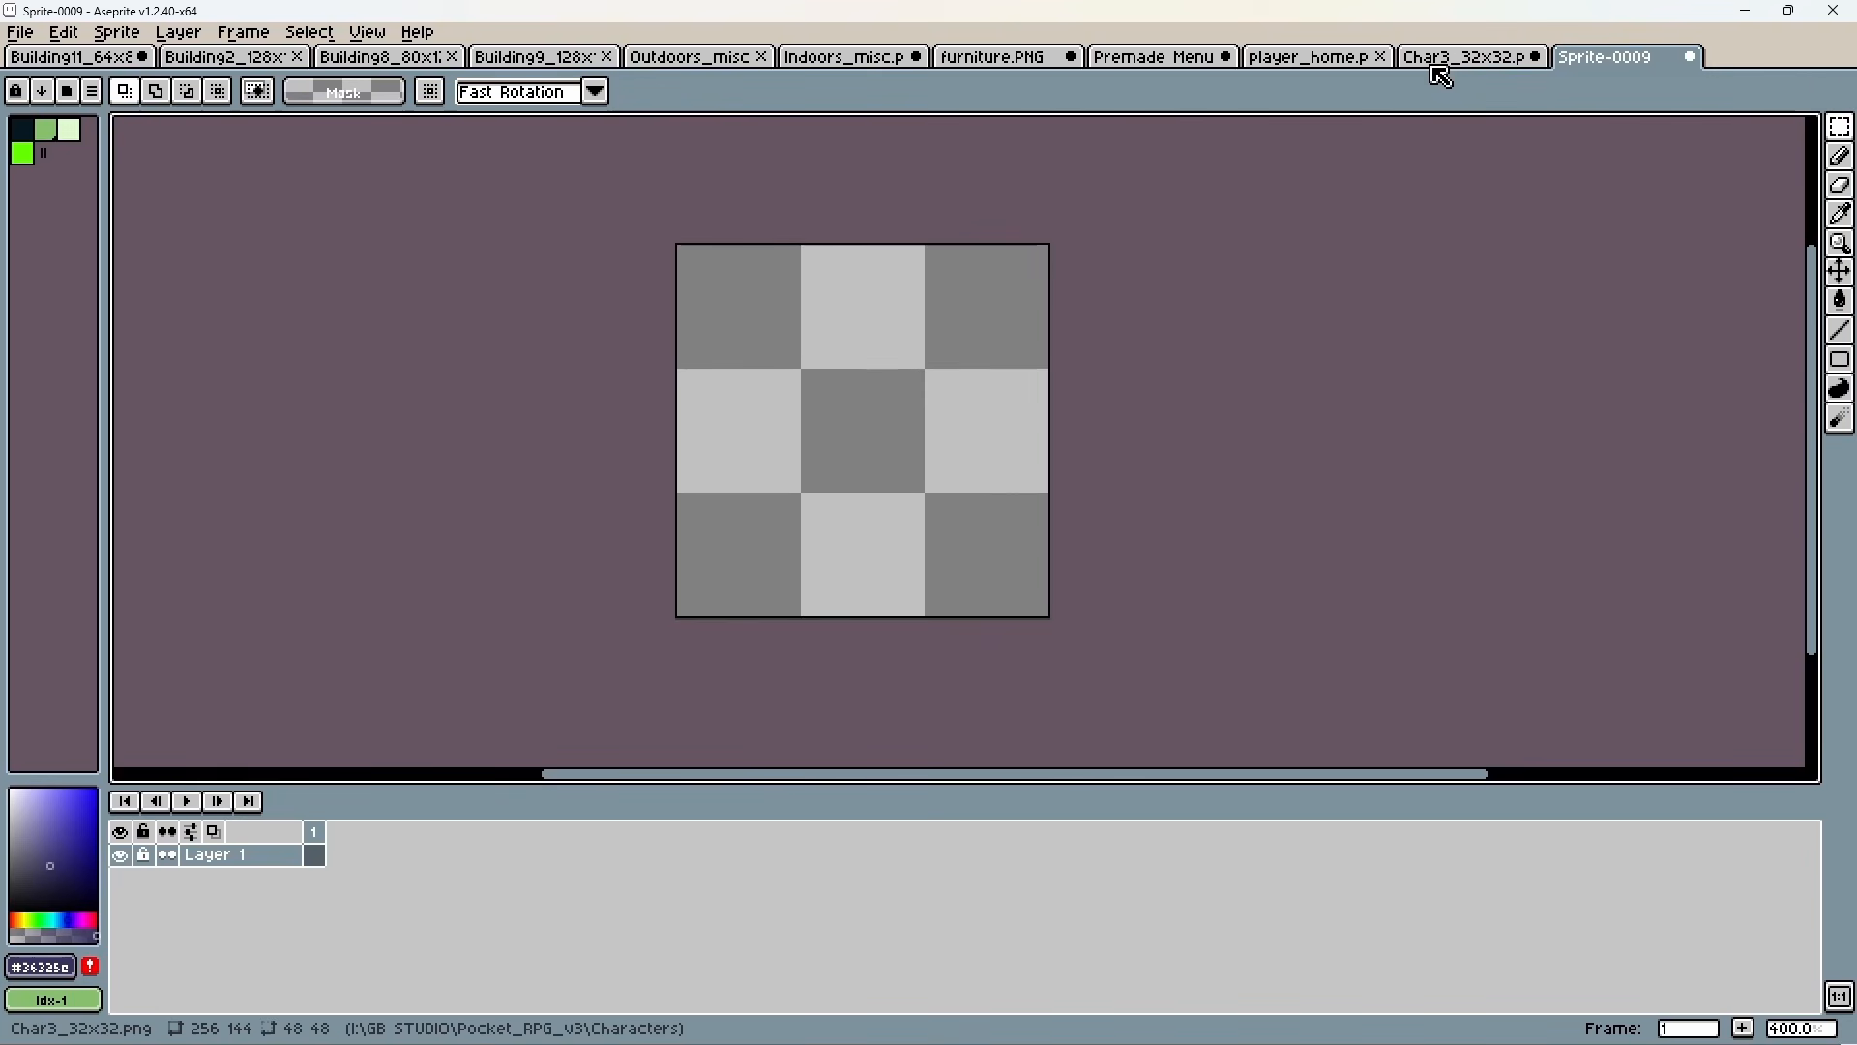
left_click(1441, 62)
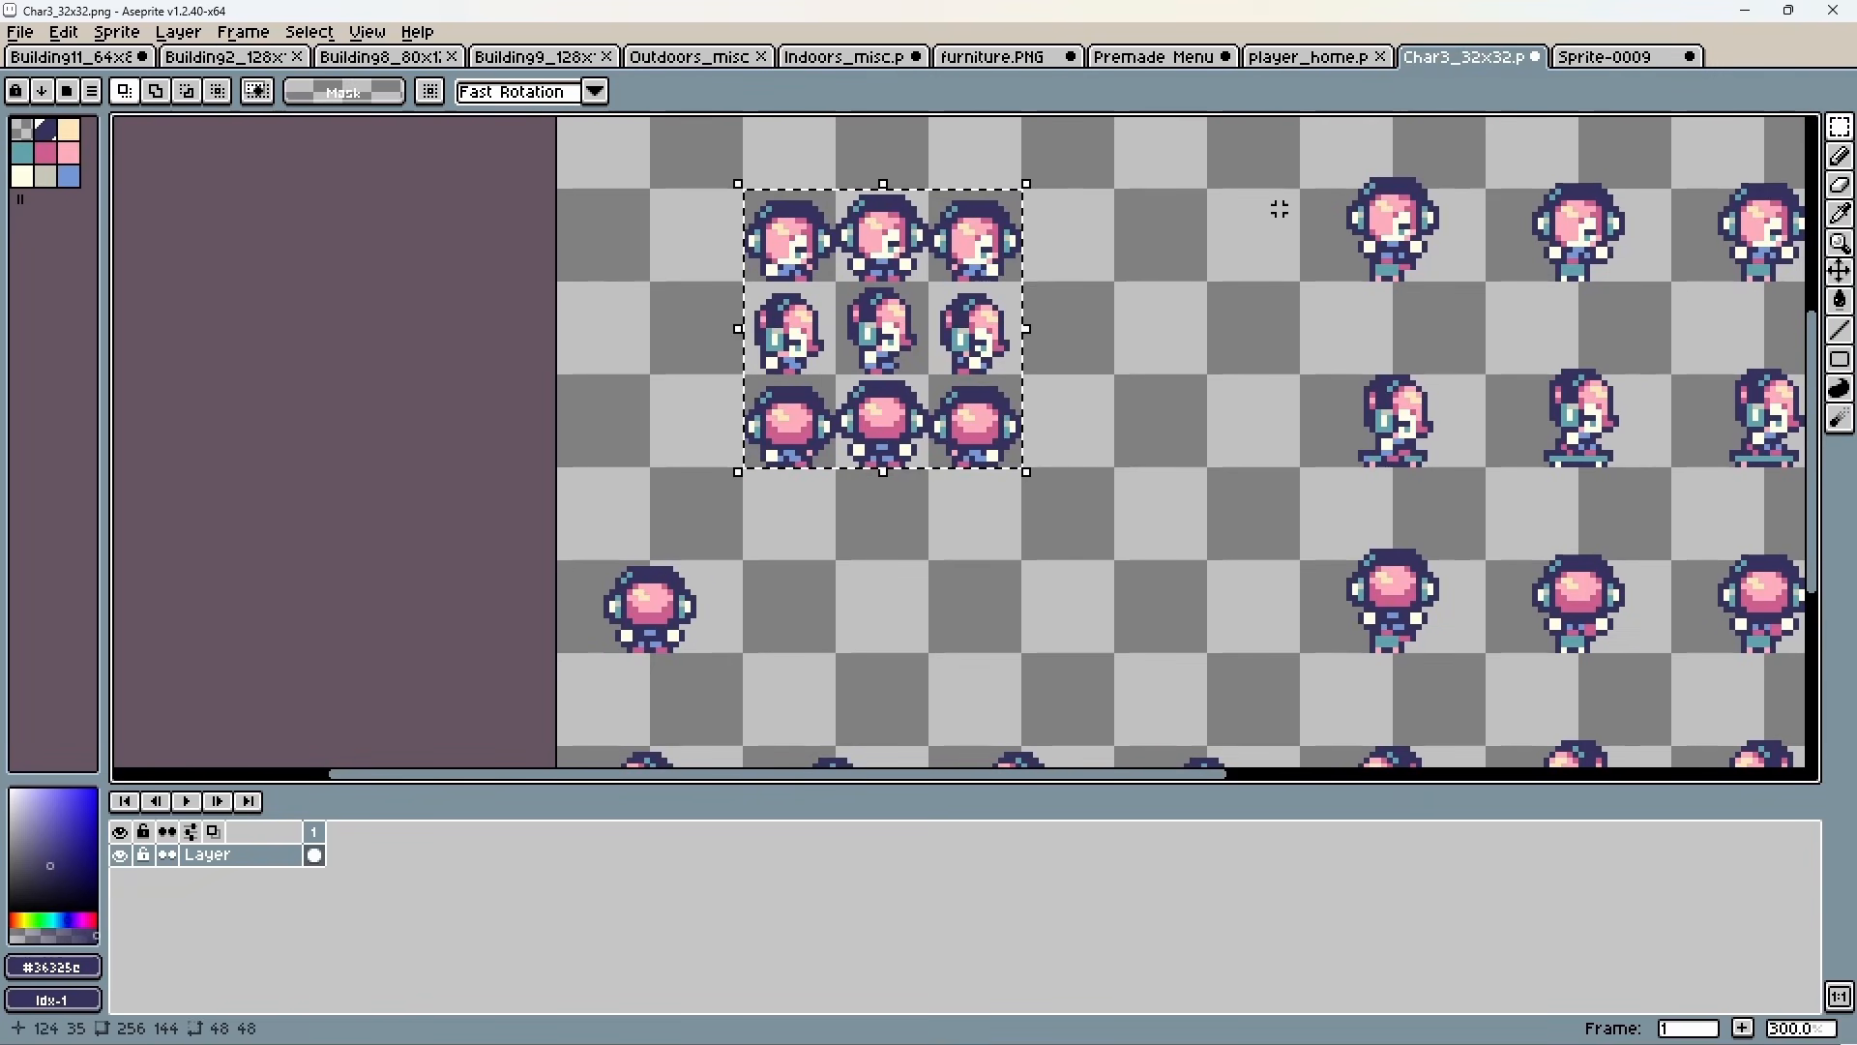
left_click(1618, 60)
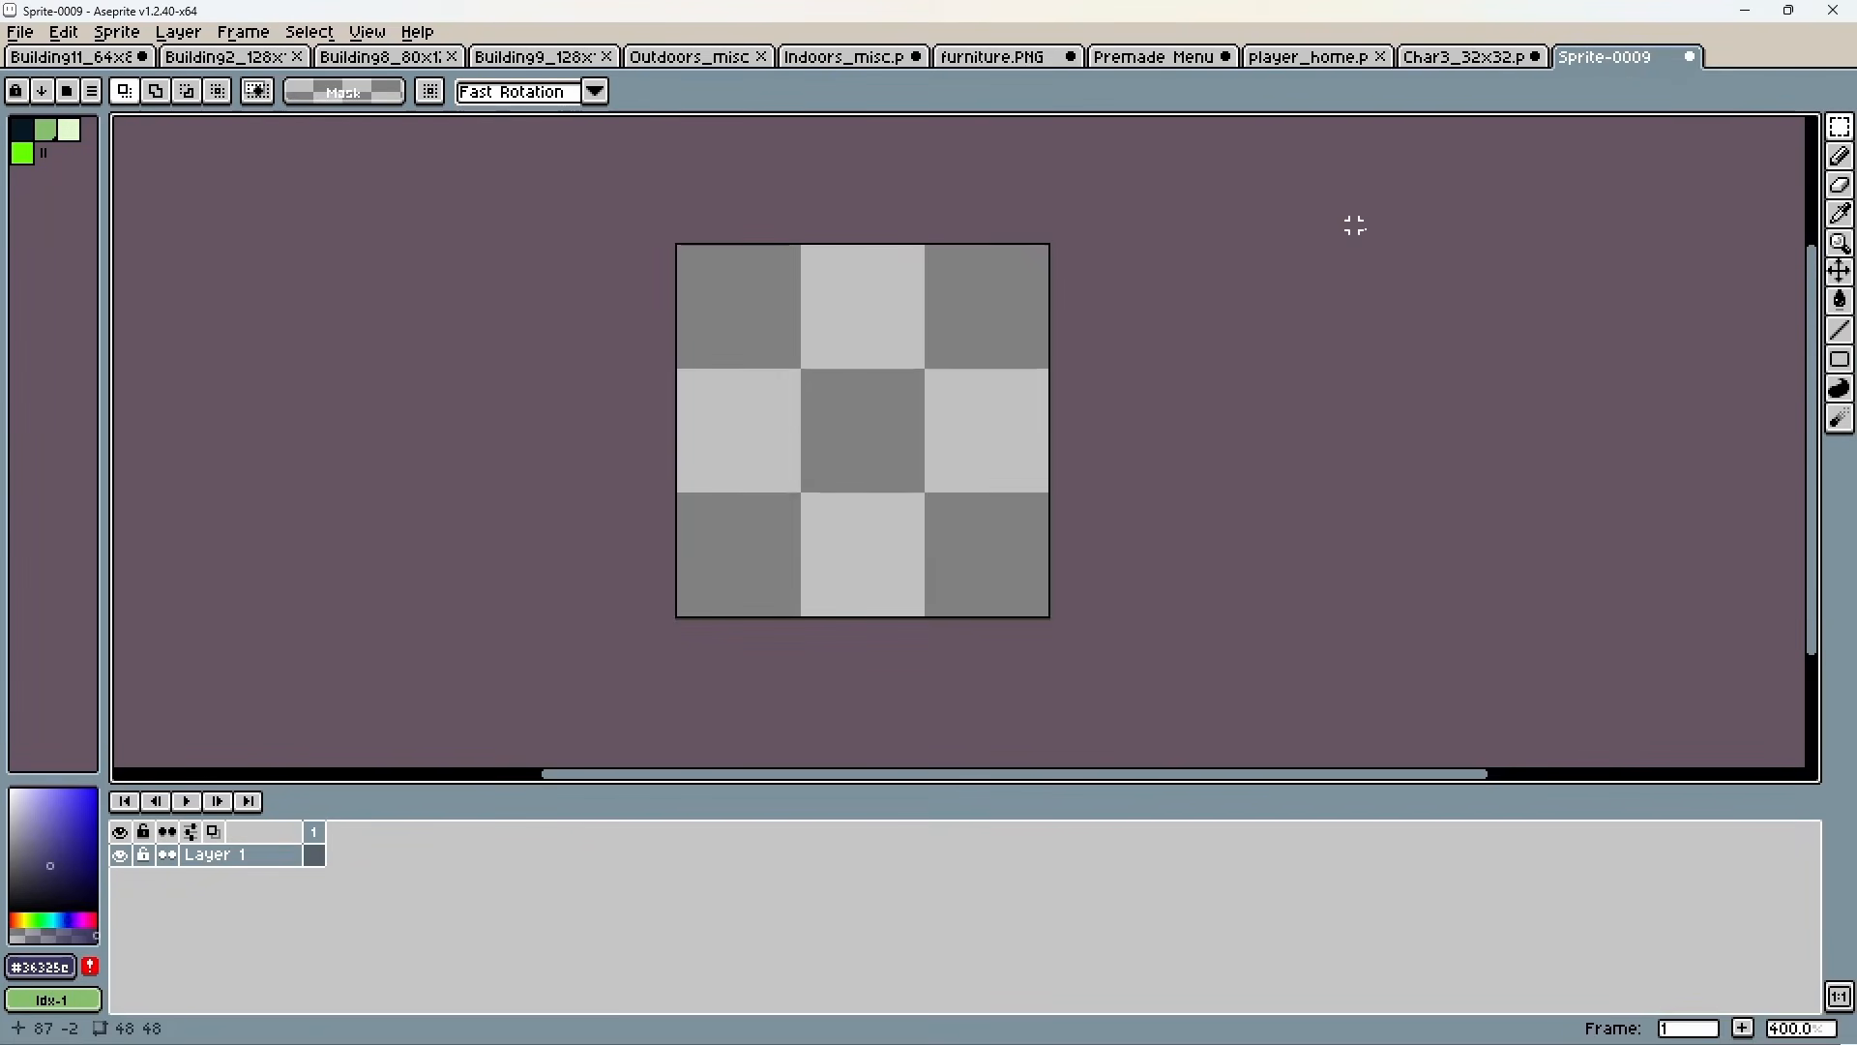
left_click(1465, 58)
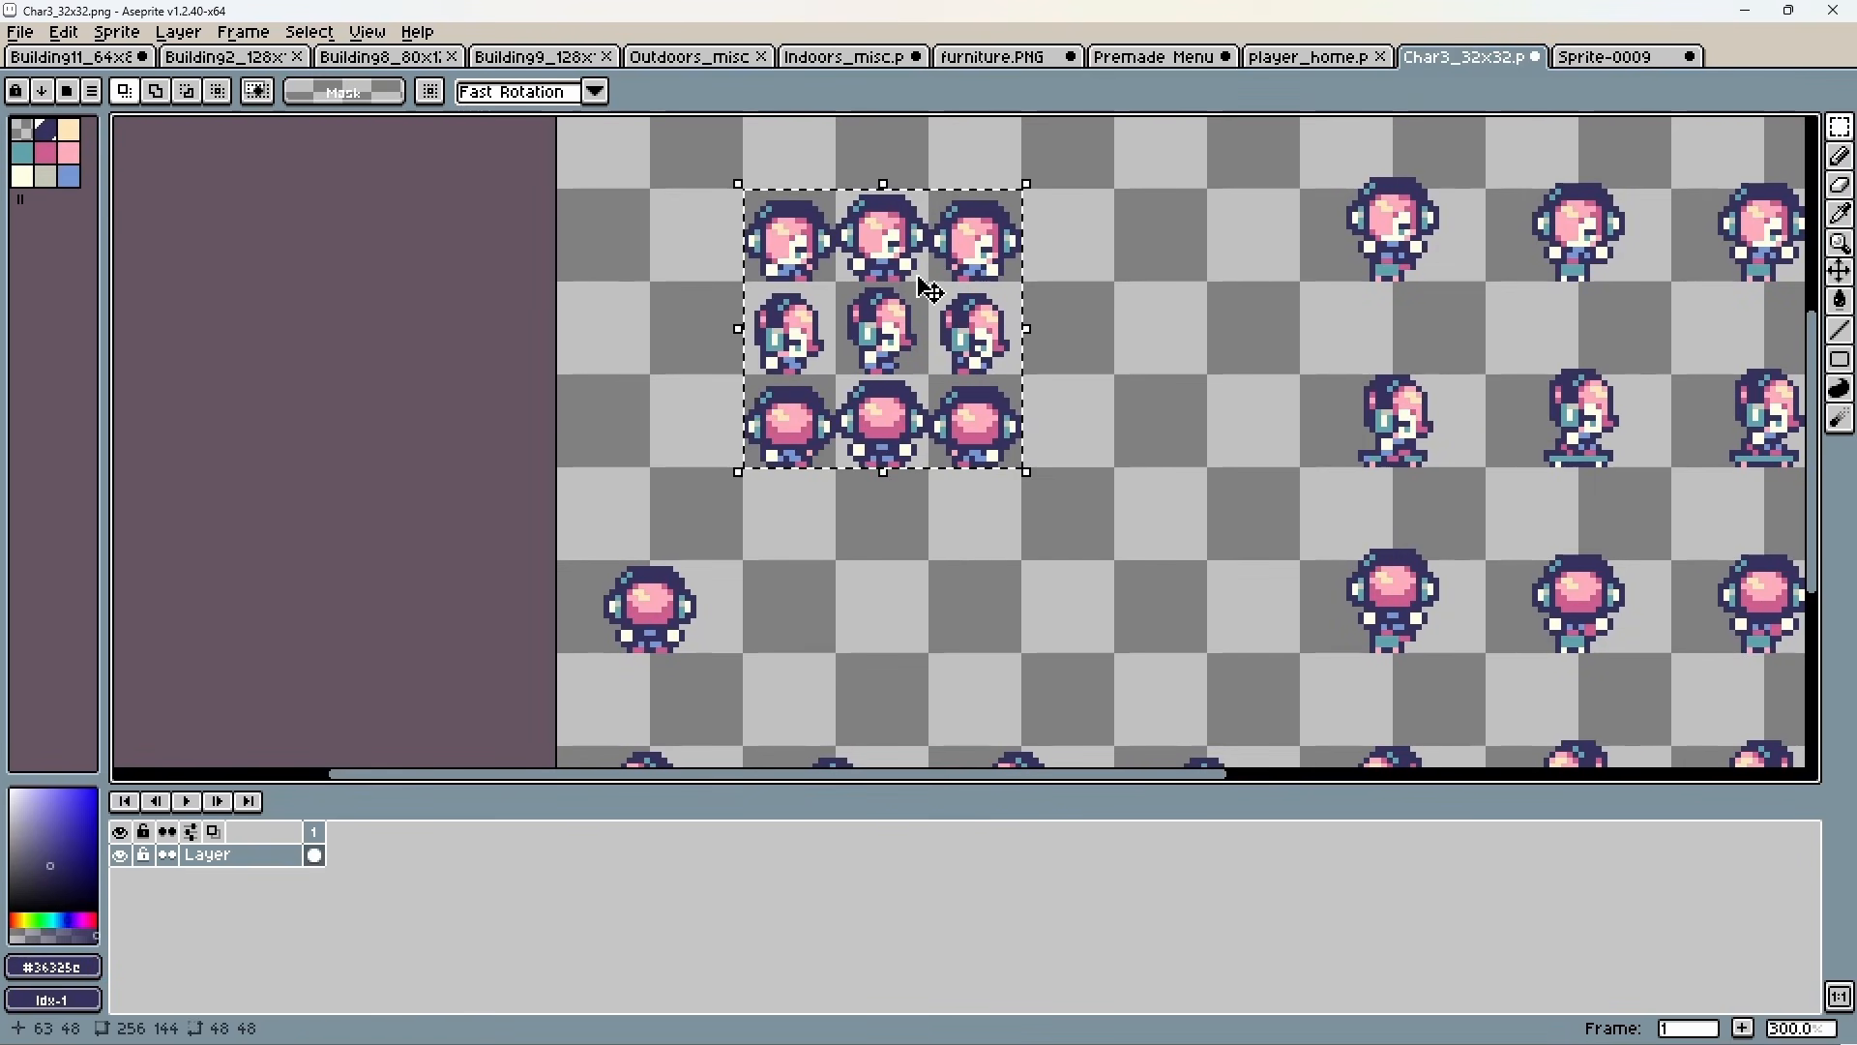
left_click(1602, 58)
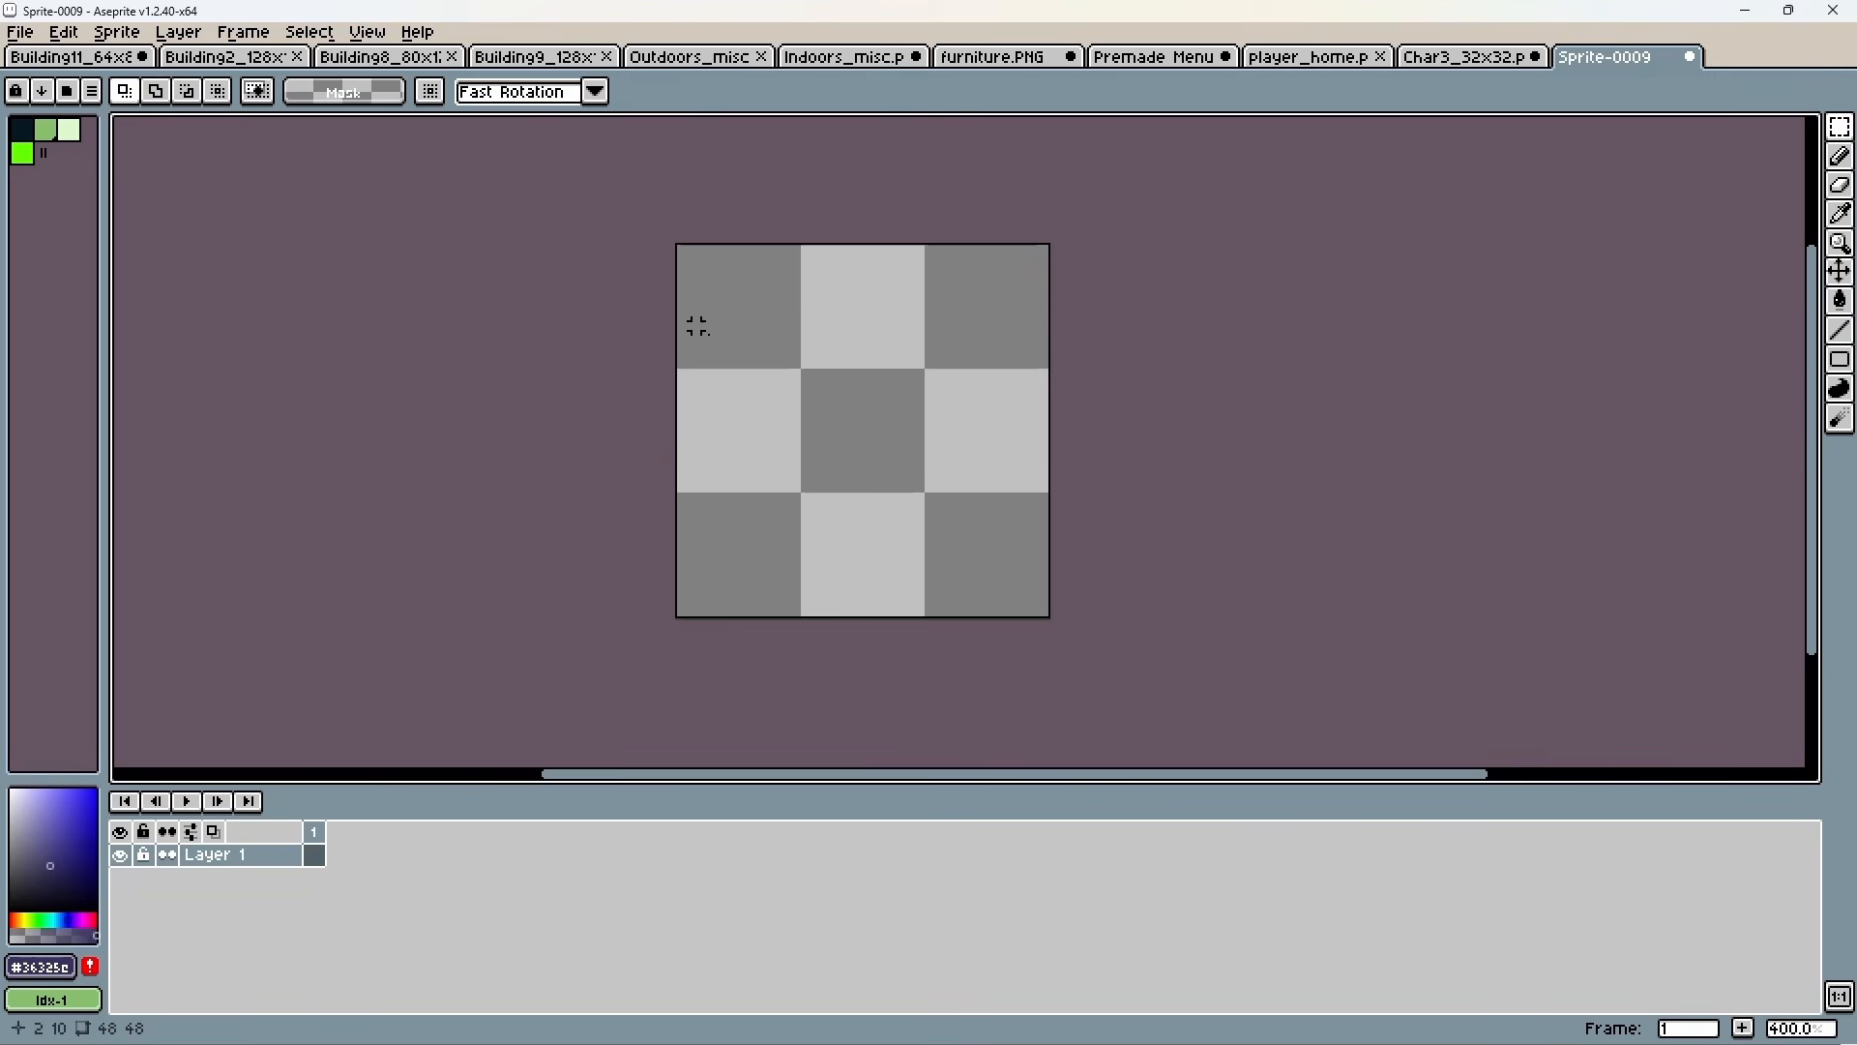
key("ctrl+v")
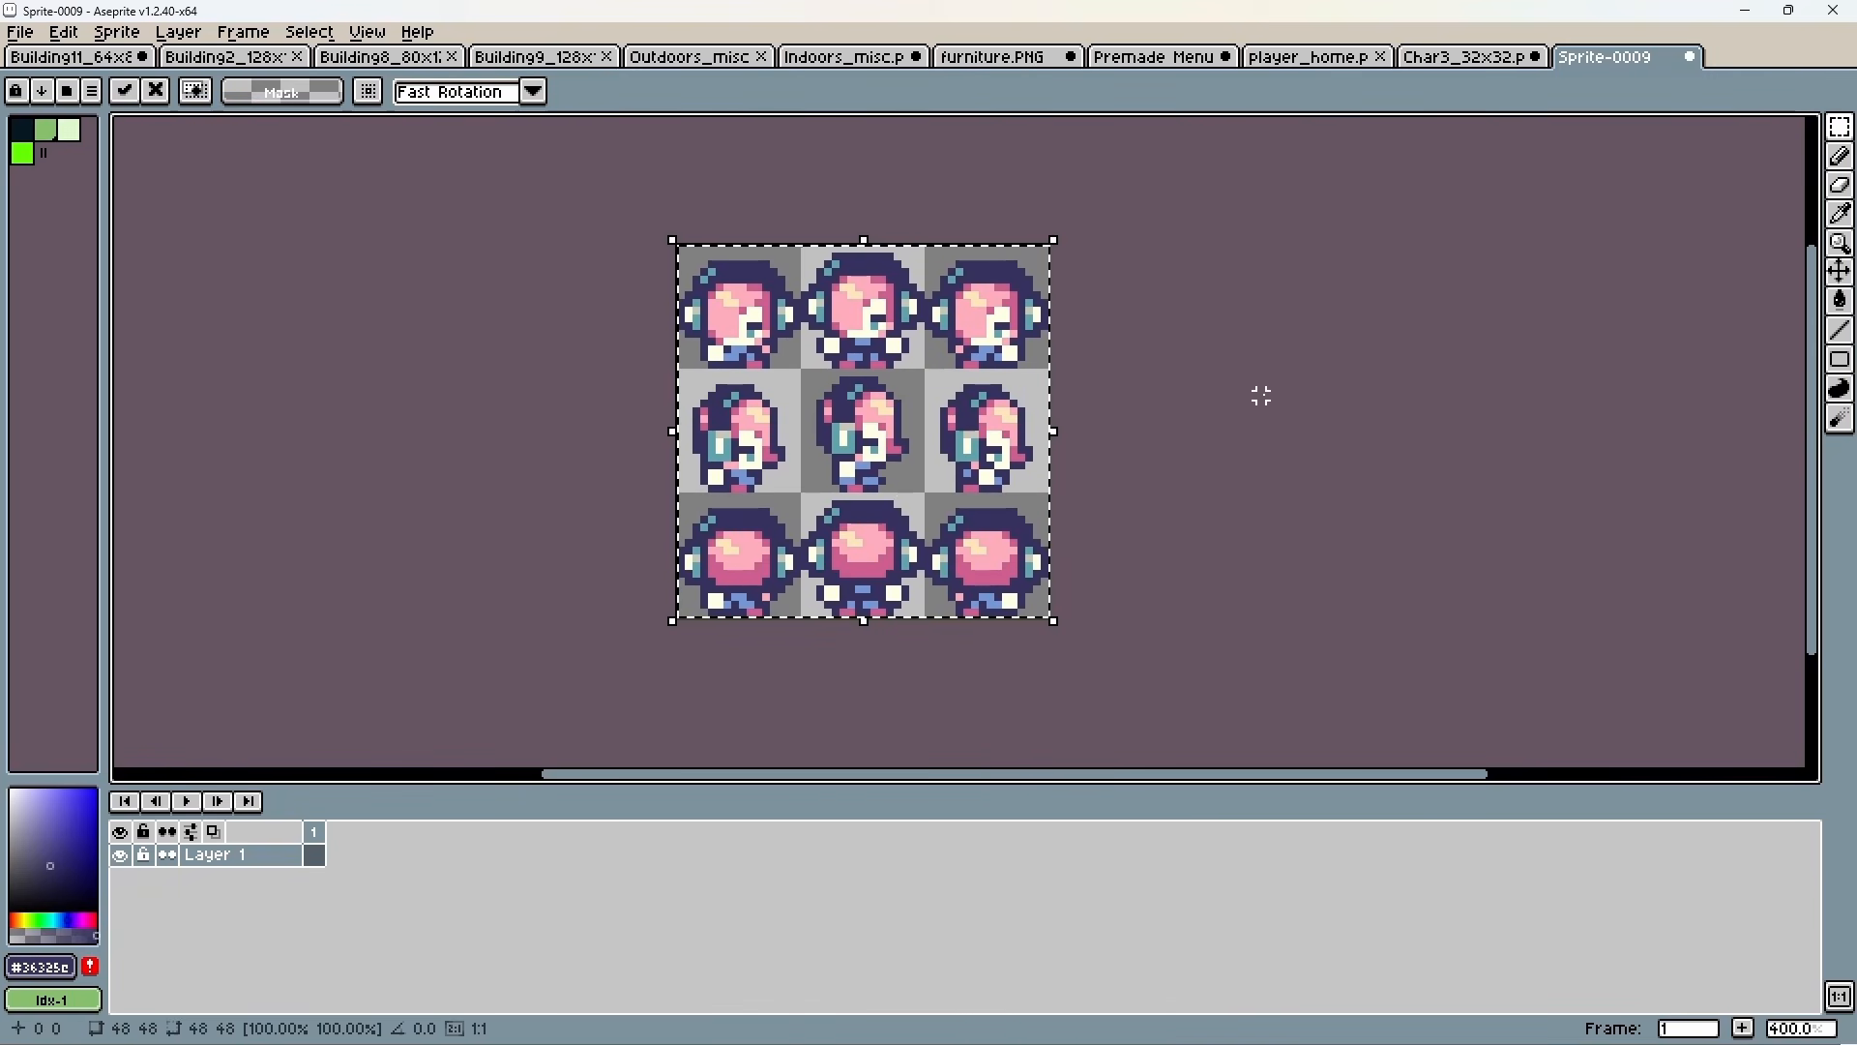
left_click(1262, 394)
Add a new layer and move it beneath the layer holding the character frames.
right_click(207, 857)
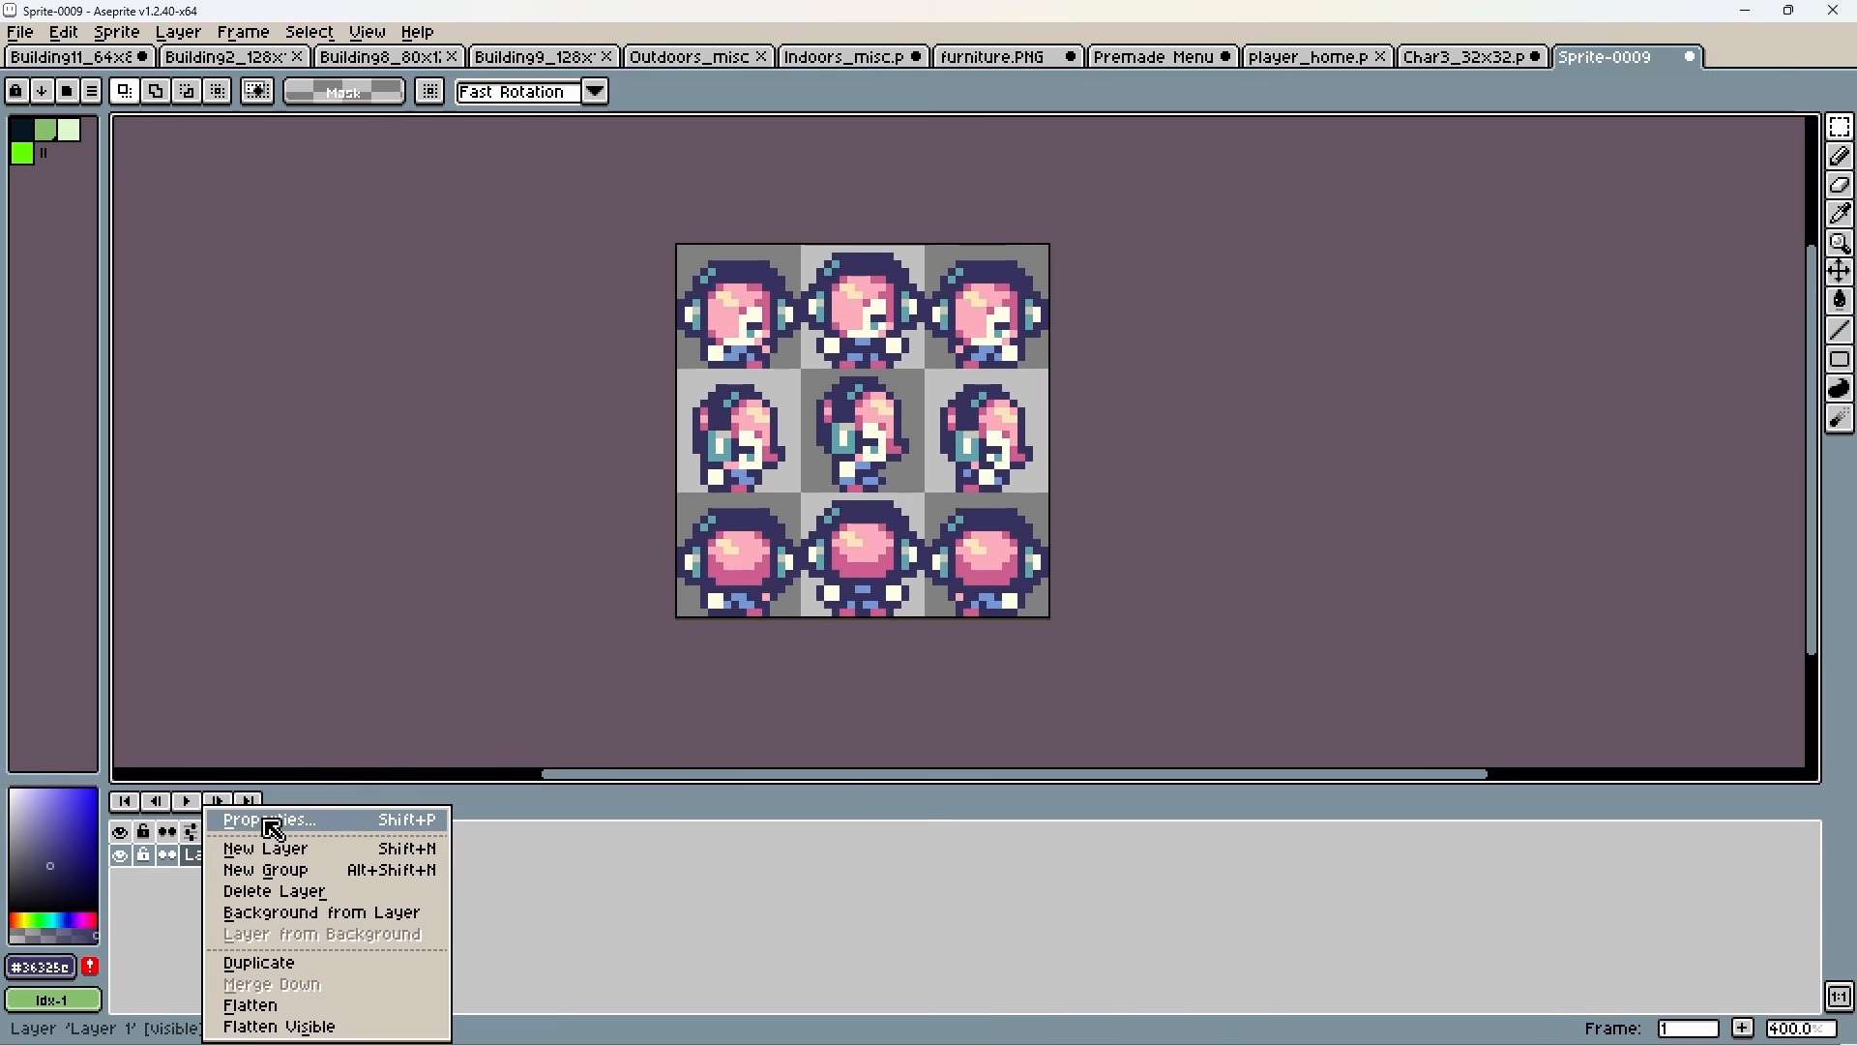
left_click(265, 851)
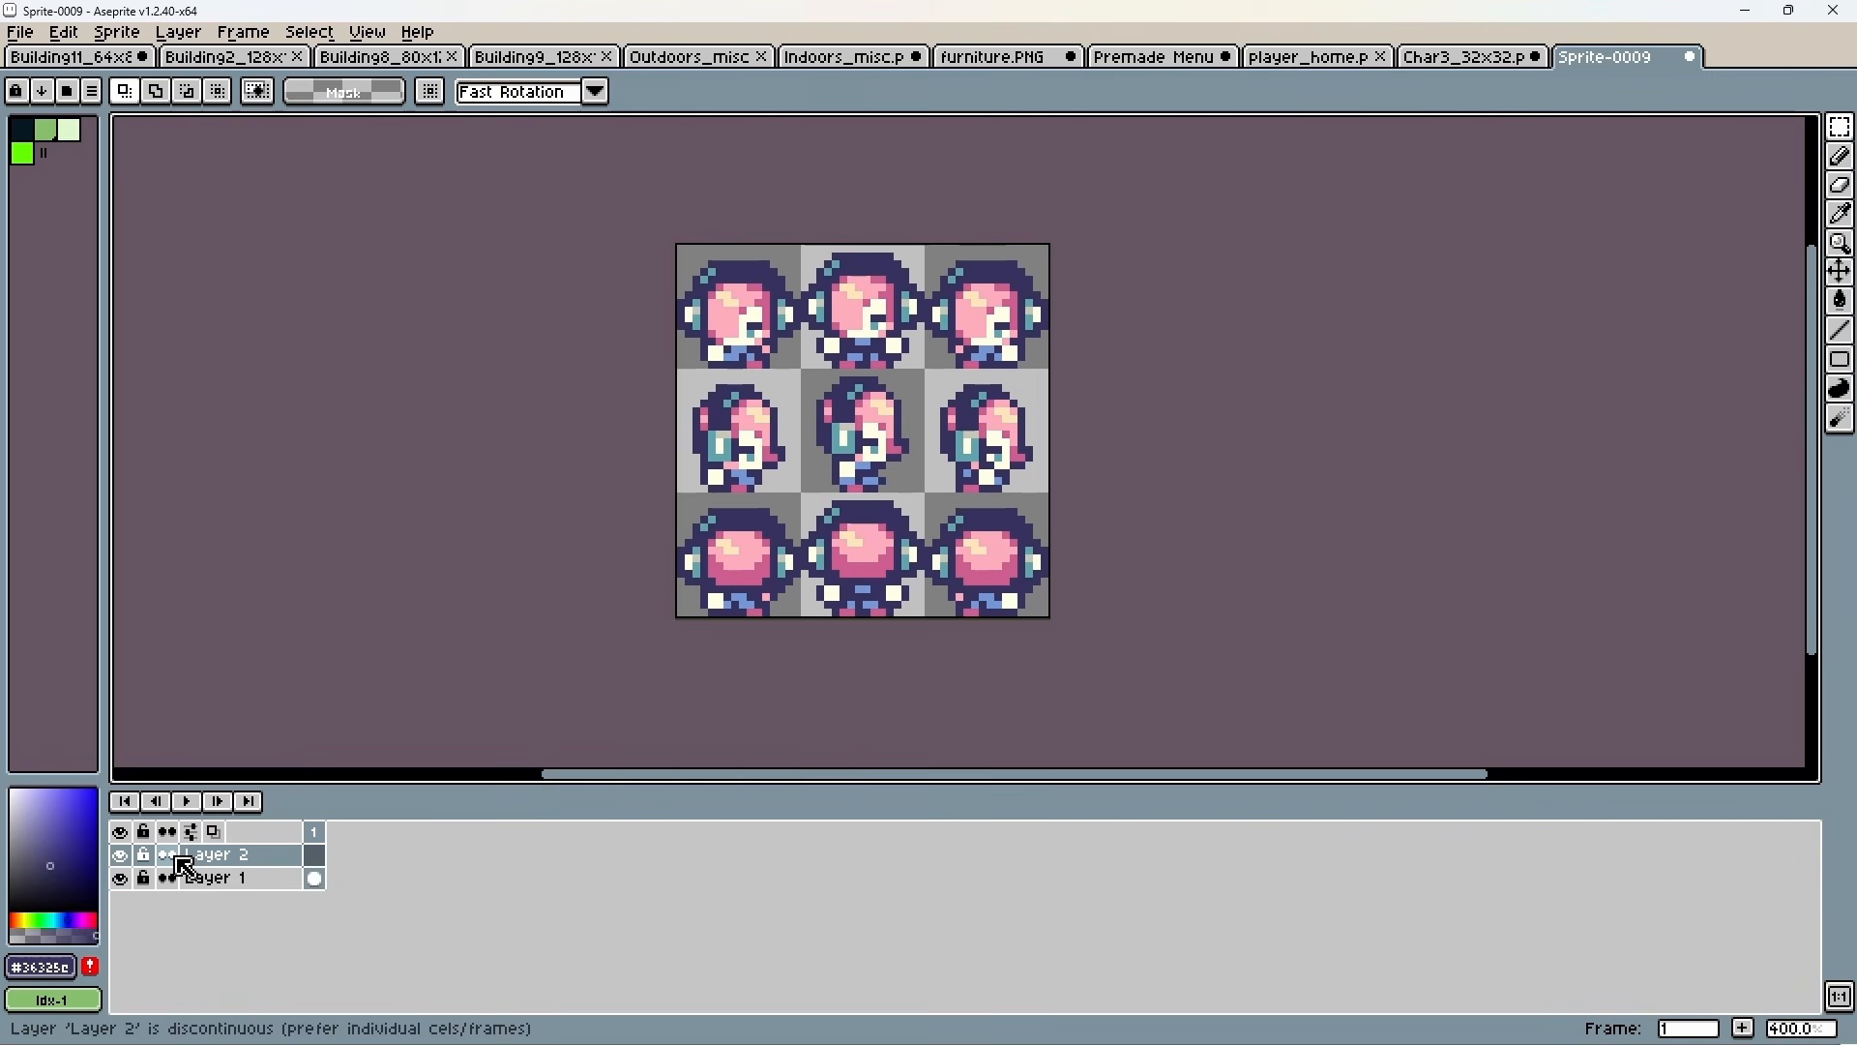
left_click(184, 861)
left_click_drag(181, 868, 194, 904)
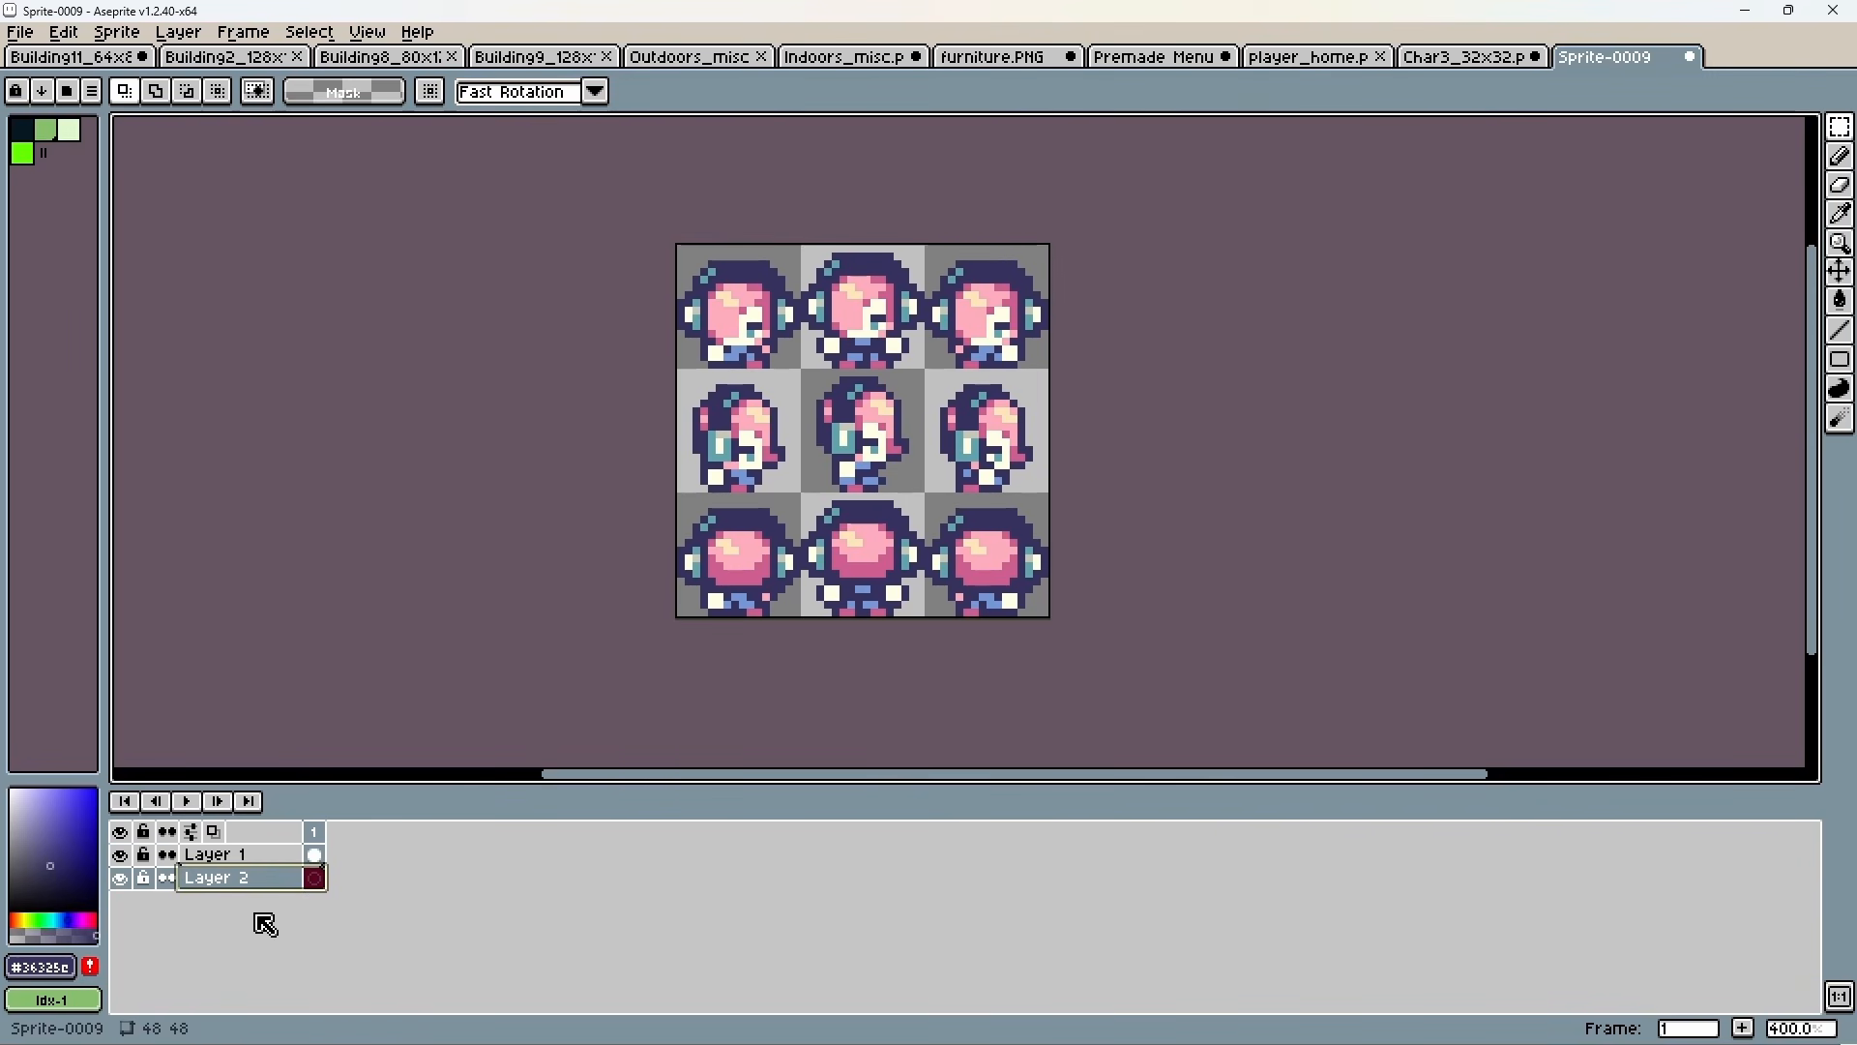
Fill the lower layer with the bright green #65ff00 as the sprite background and hide that layer.
left_click(325, 387)
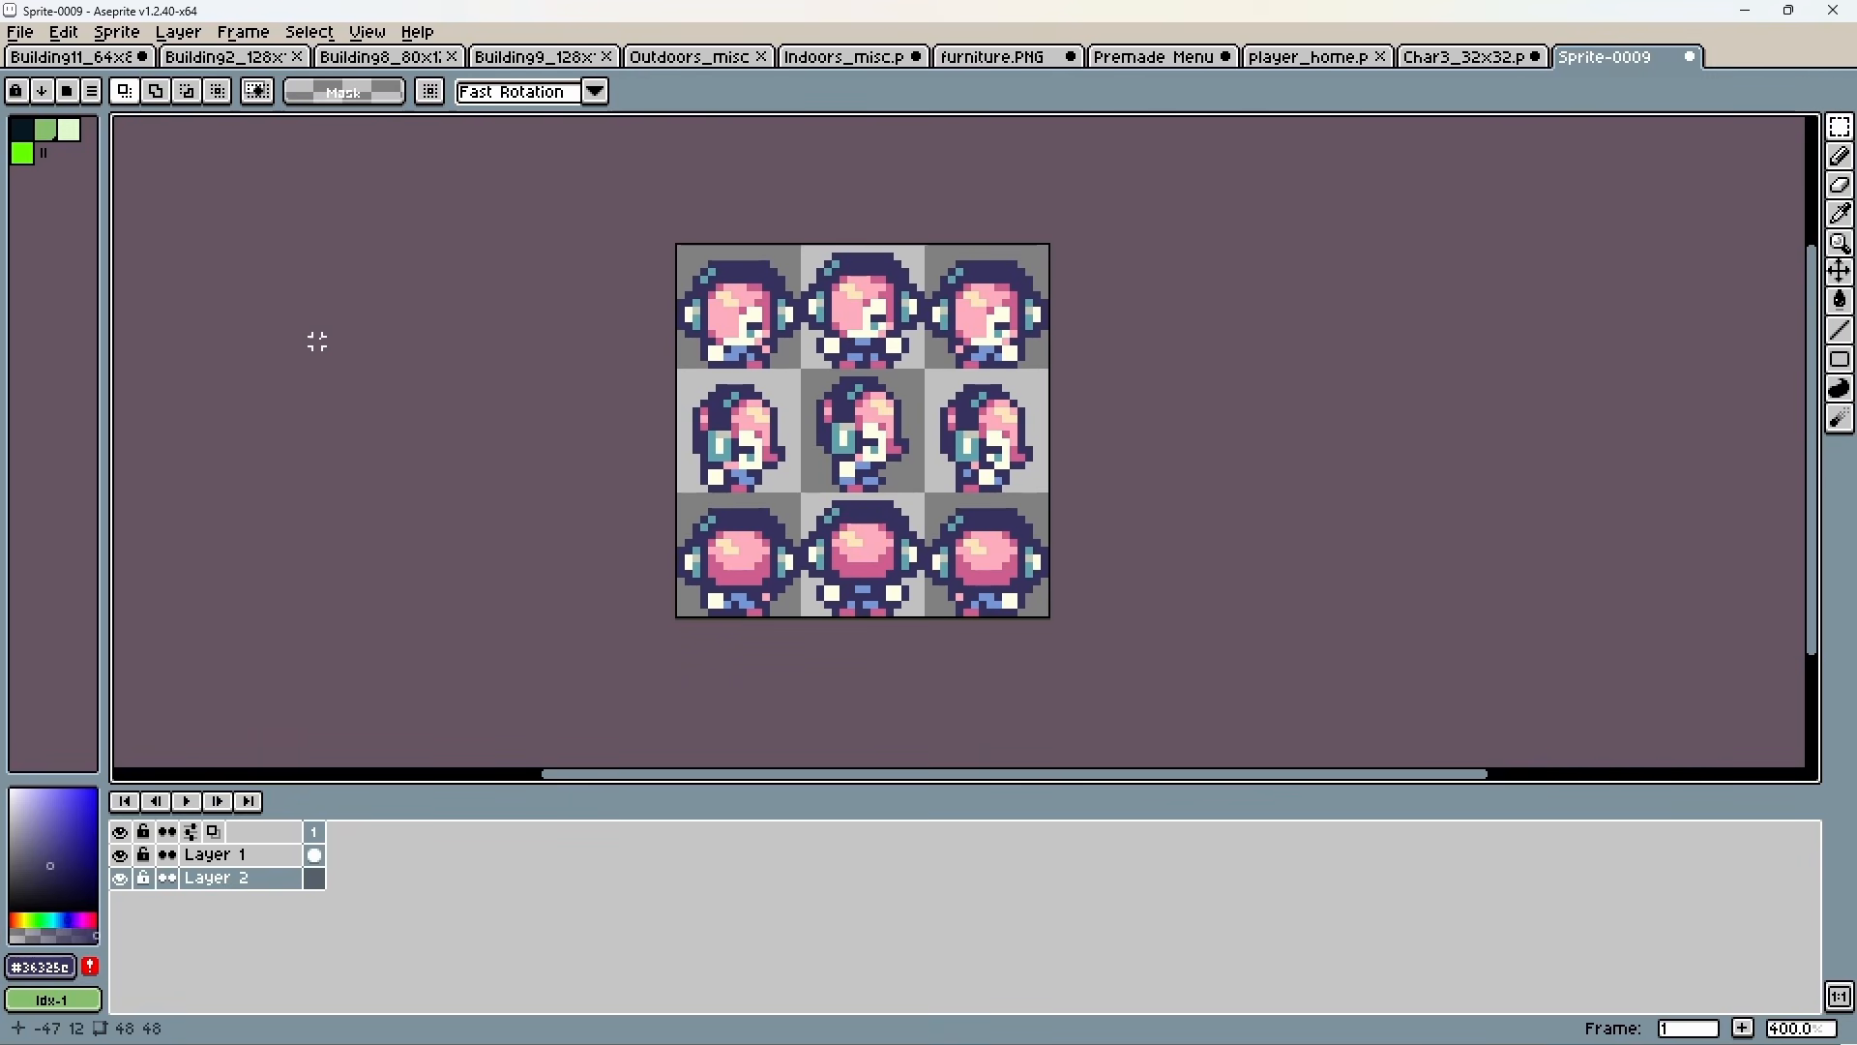
left_click(30, 153)
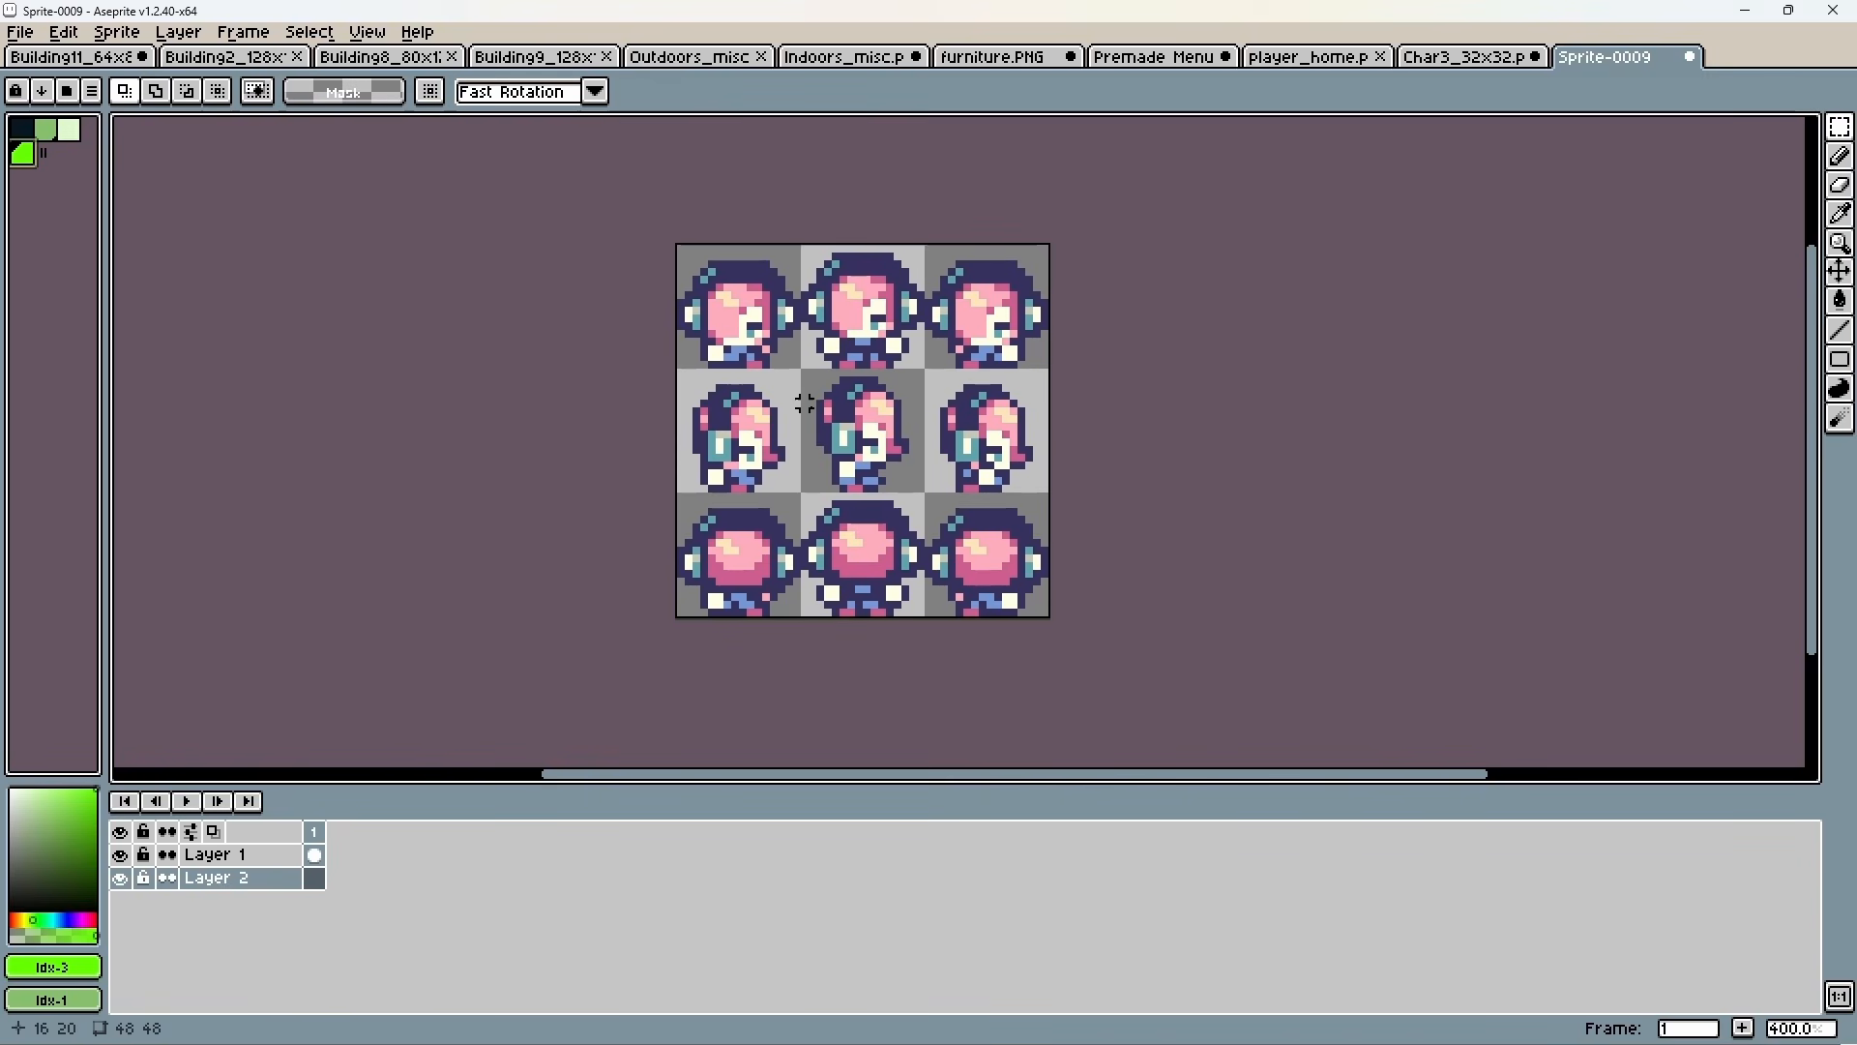
key("g")
left_click(793, 416)
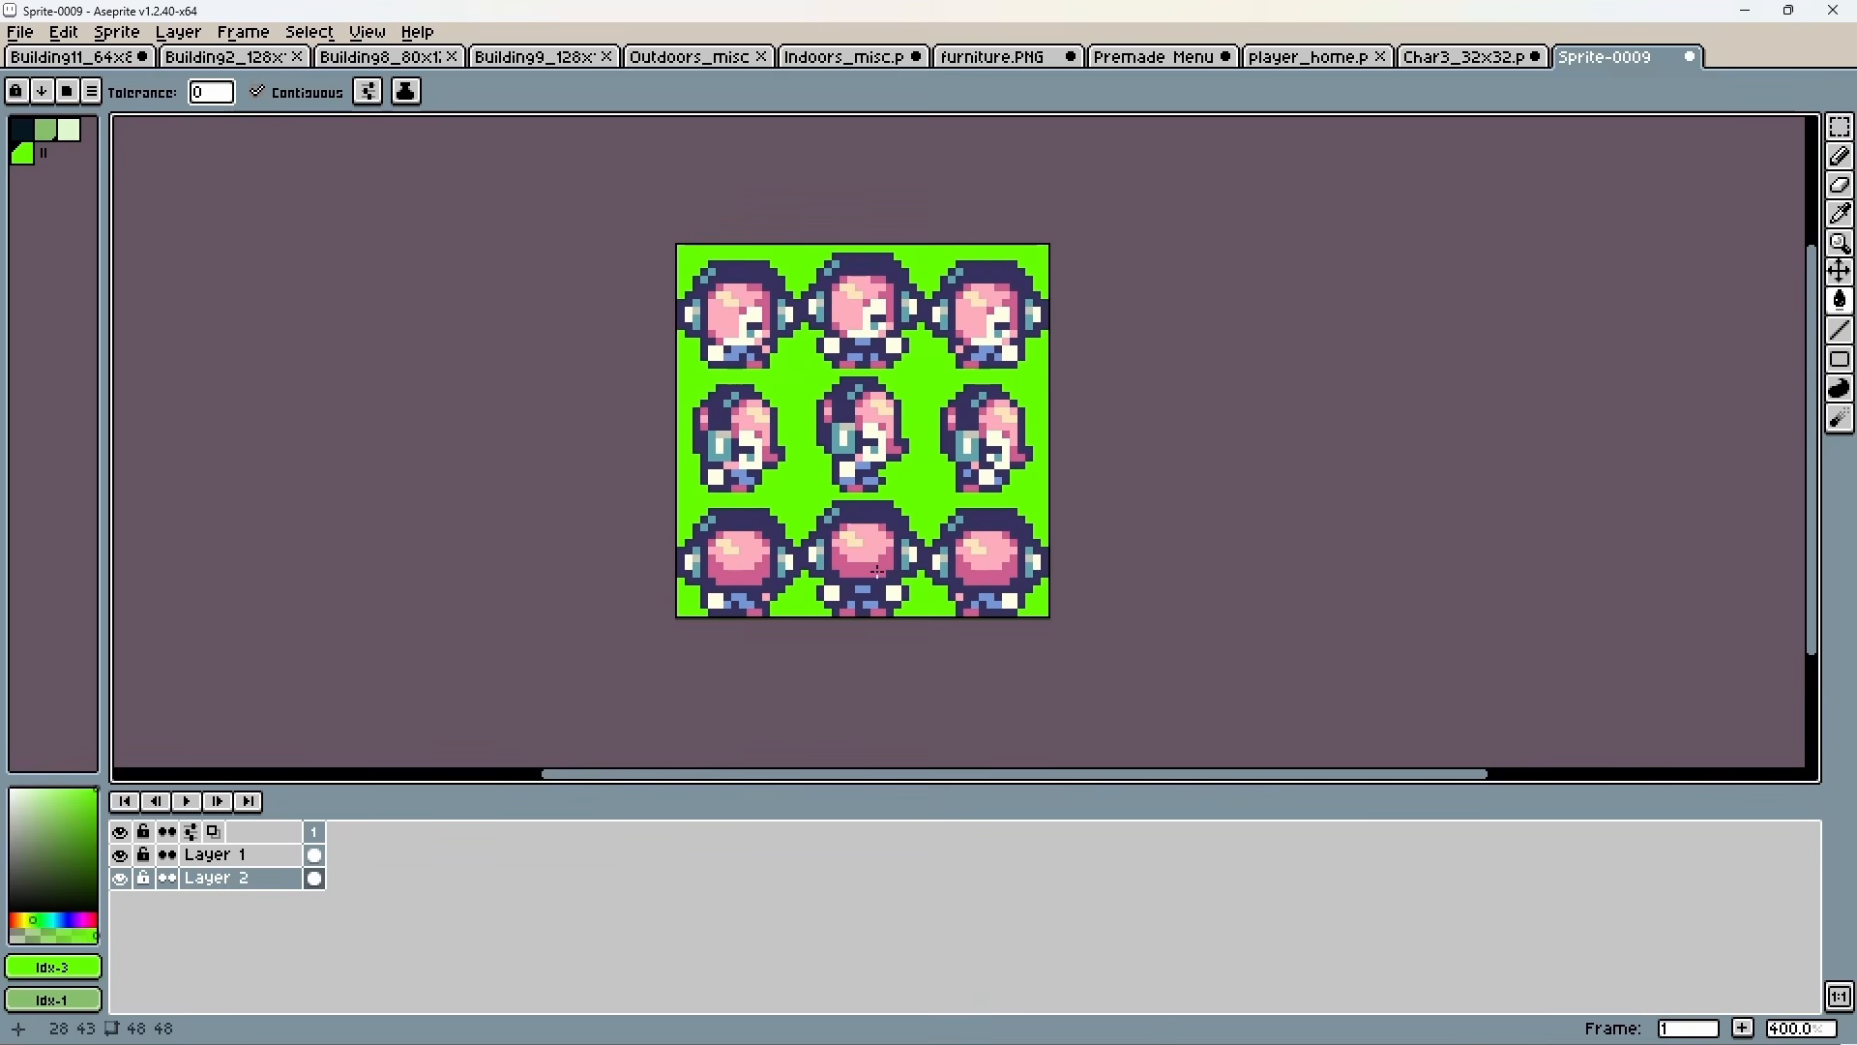
left_click(120, 877)
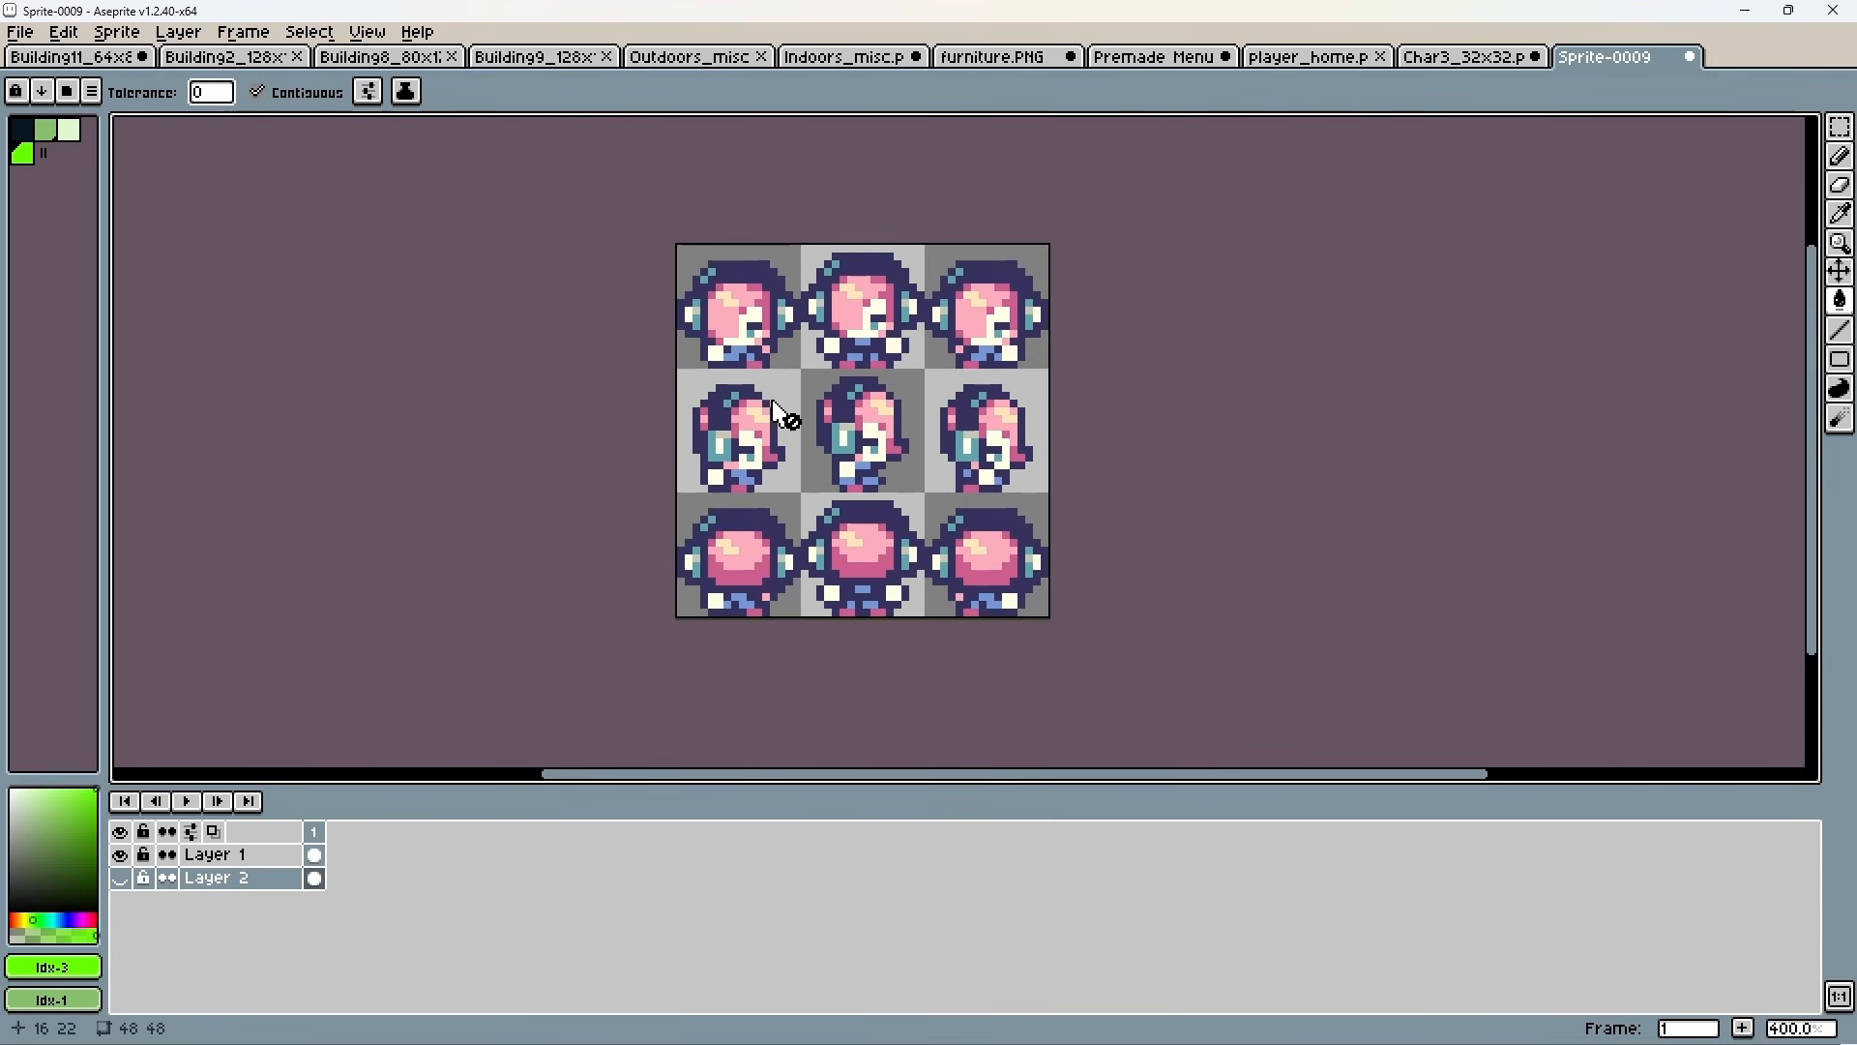
Go through the dark, medium green and light green palette colours meant for the character.
left_click(32, 139)
left_click(48, 139)
left_click(68, 138)
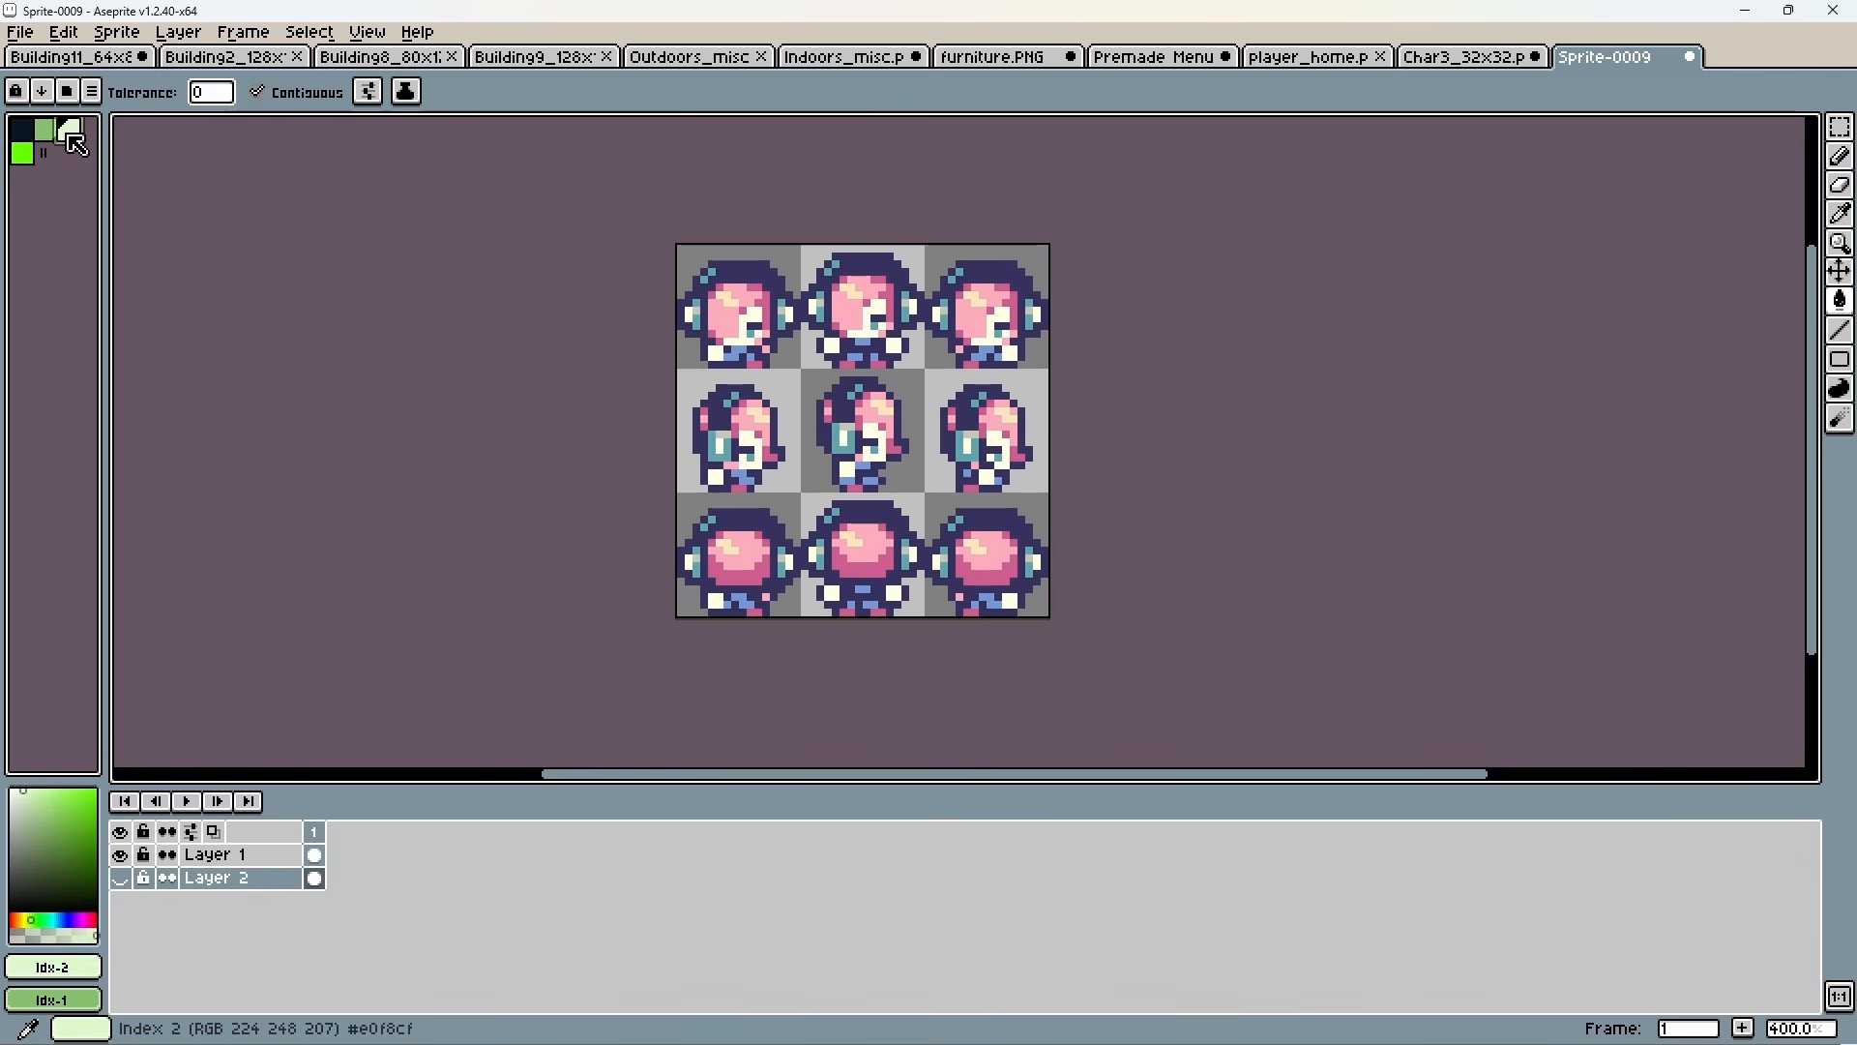
left_click(30, 138)
left_click(46, 140)
left_click(66, 136)
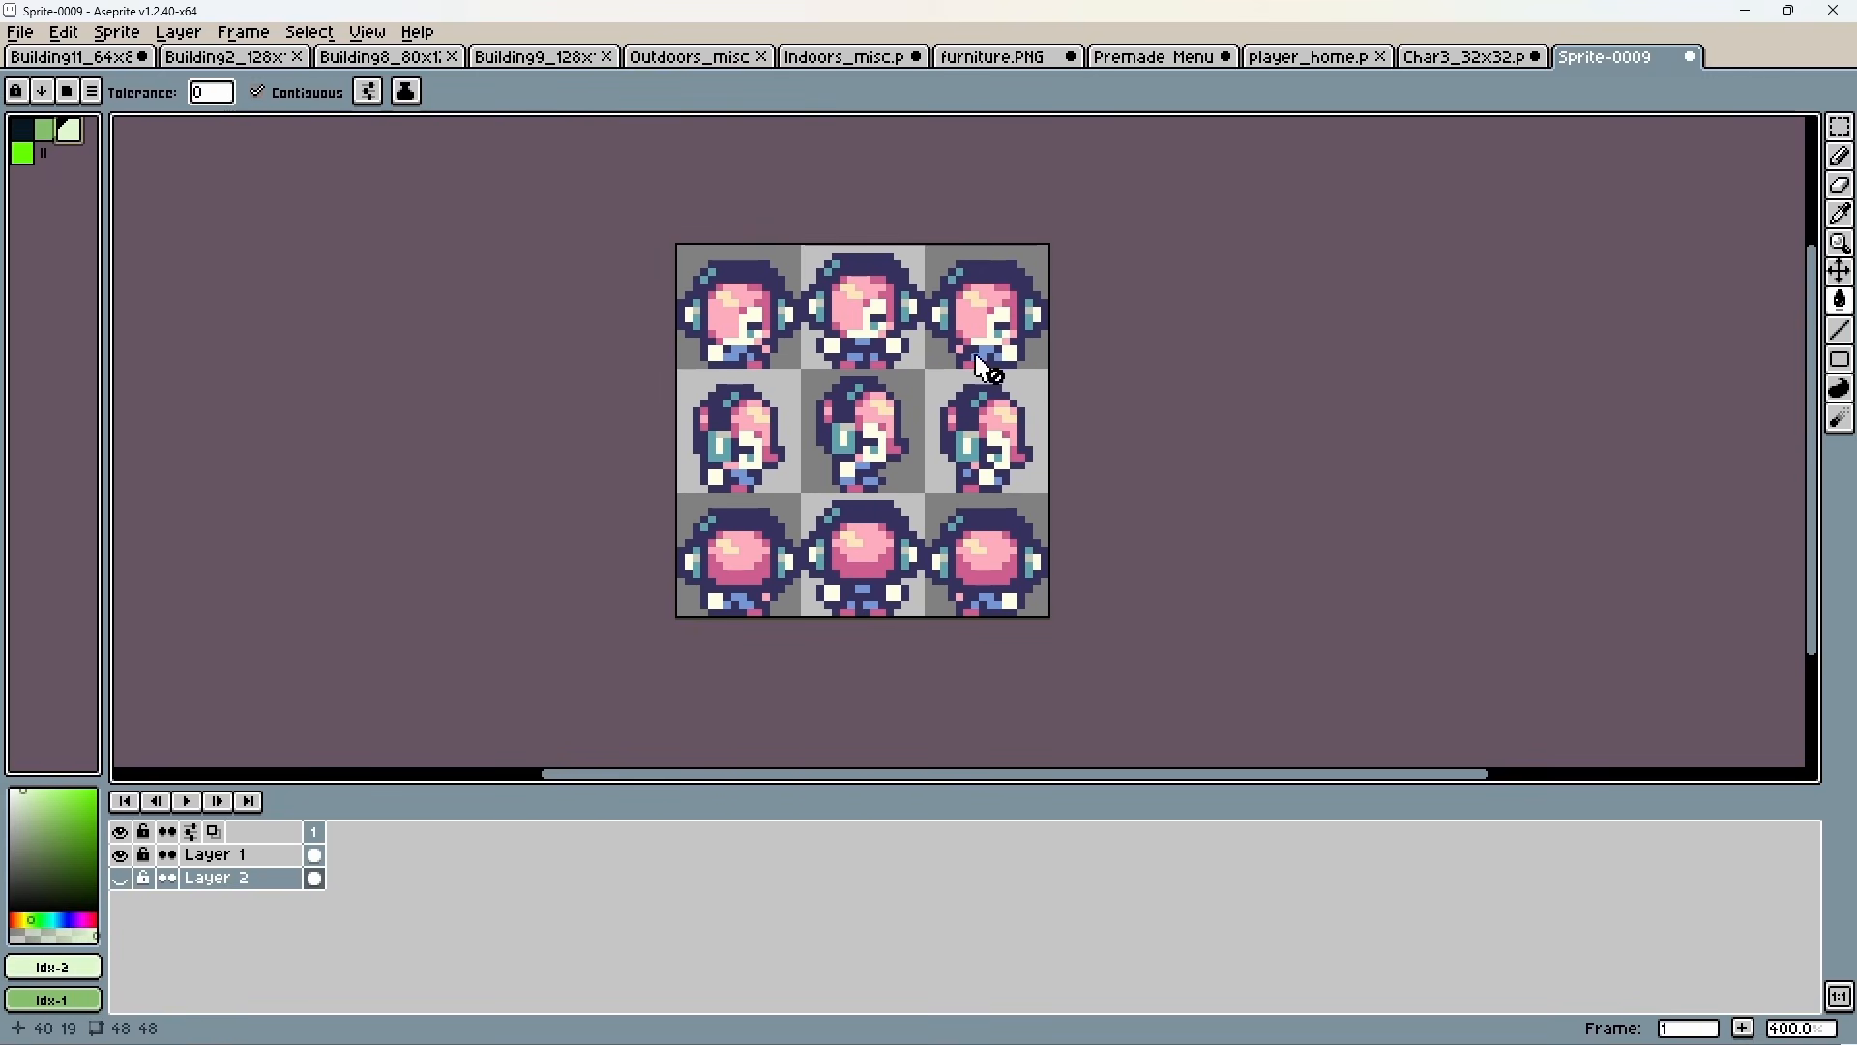
Recolour the navy outlines of all nine character frames on Layer 1 with the darkest palette colour.
left_click(743, 272)
left_click(732, 362)
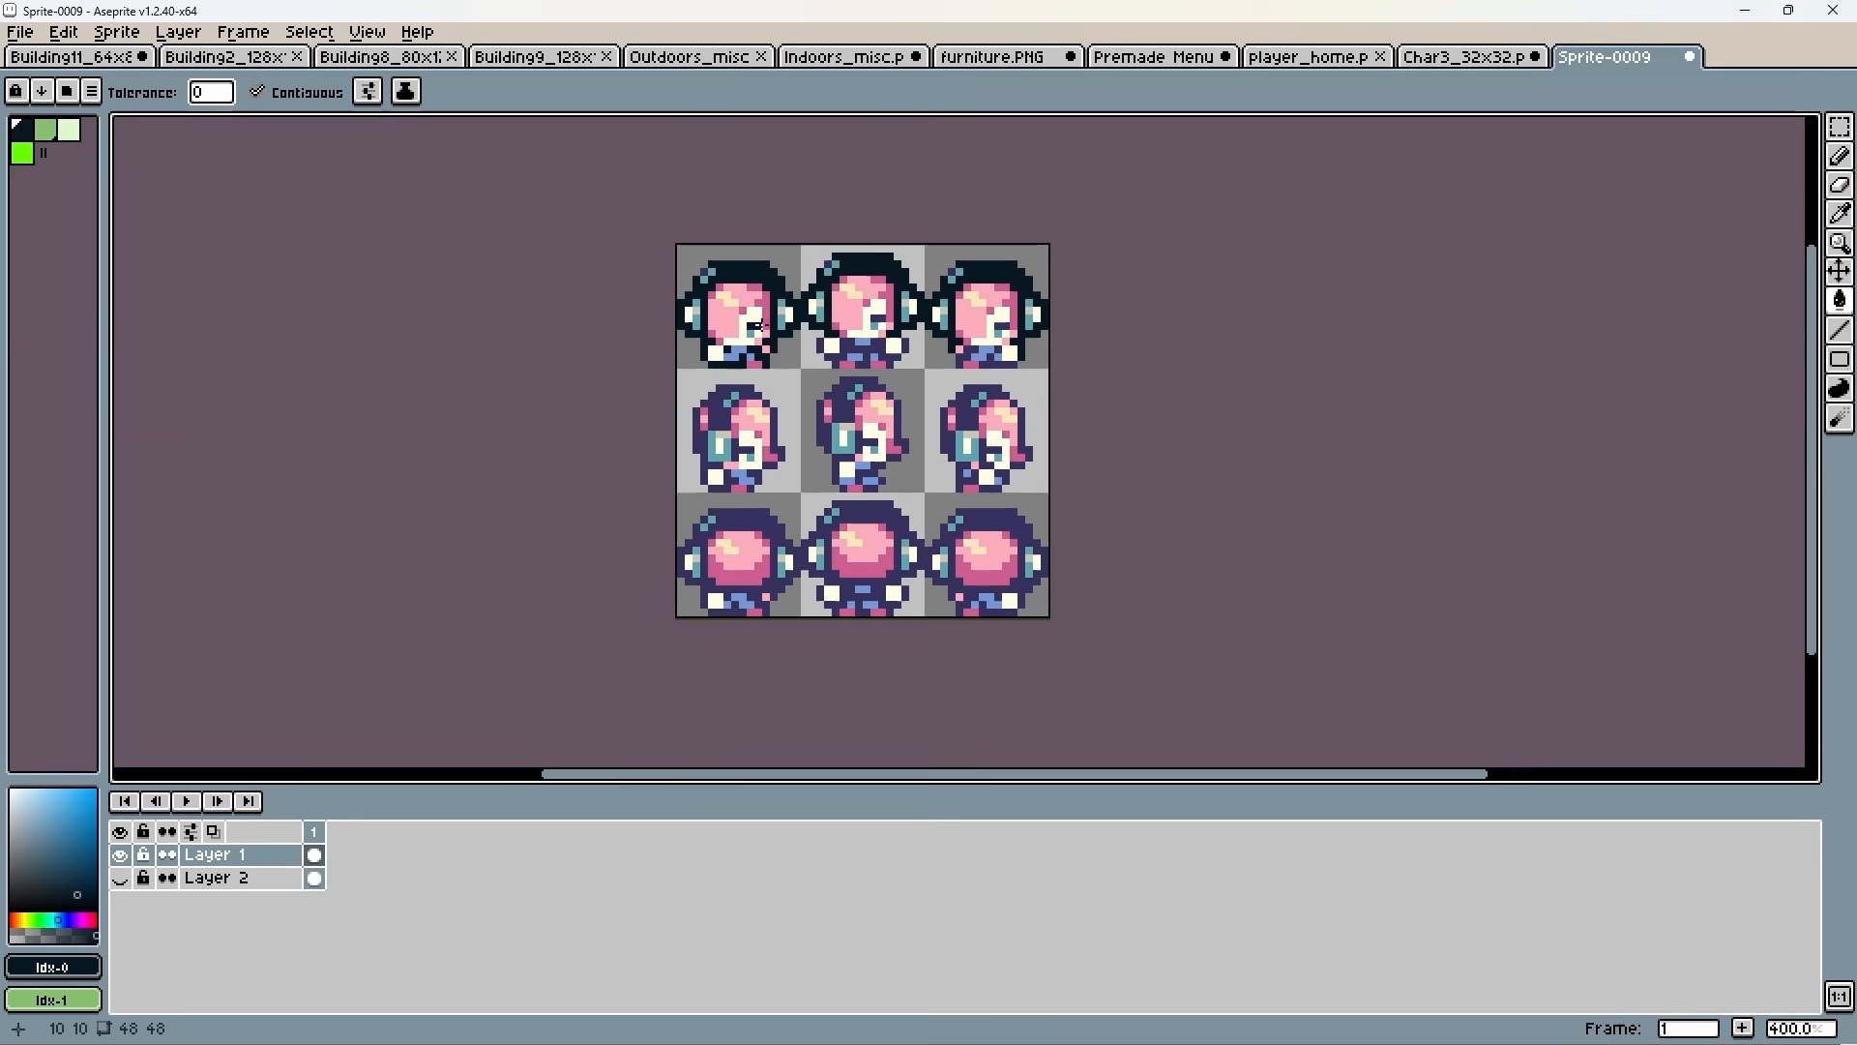
left_click(863, 354)
left_click(993, 363)
left_click(969, 354)
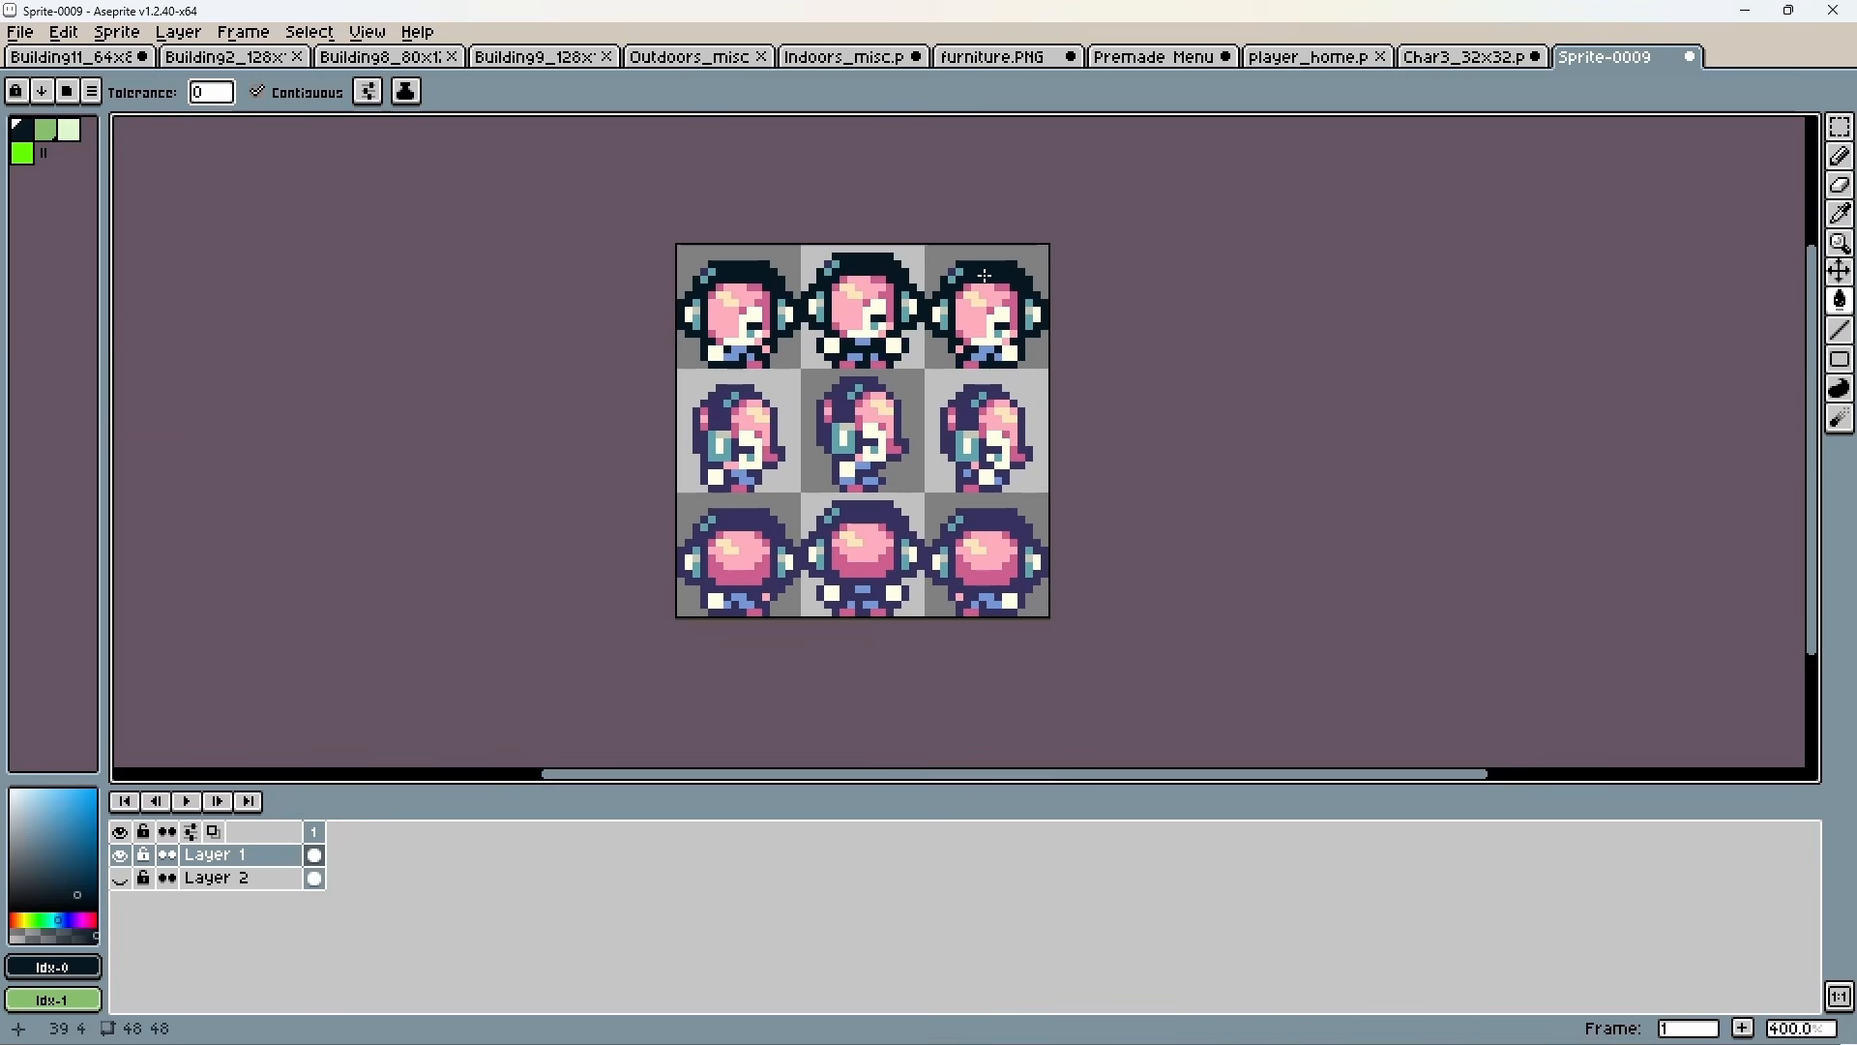
left_click(717, 407)
left_click(840, 402)
left_click(966, 407)
left_click(745, 517)
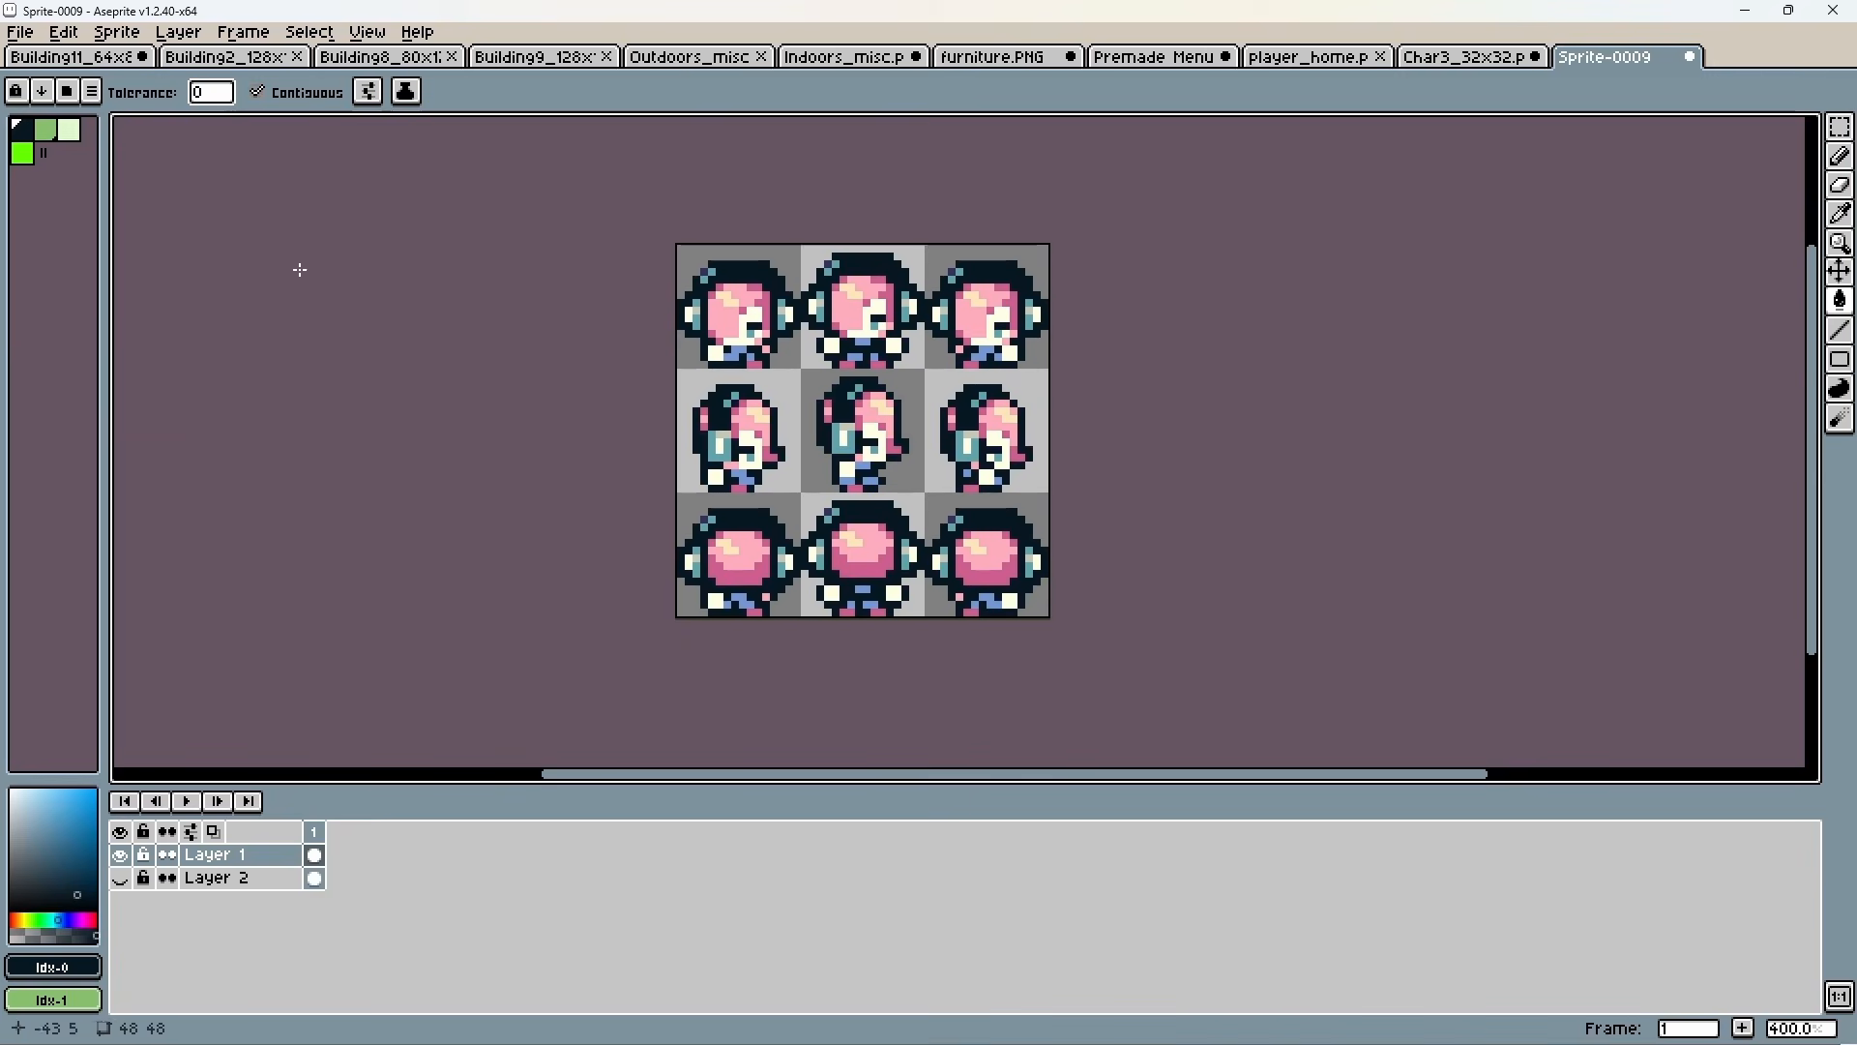
Recolour the white and cream face, hand and highlight areas of the character frames with the light green #e0f8cf.
left_click(68, 130)
left_click(720, 445)
left_click(716, 477)
left_click(847, 470)
left_click(843, 440)
left_click(874, 436)
left_click(883, 407)
left_click(997, 440)
left_click(987, 477)
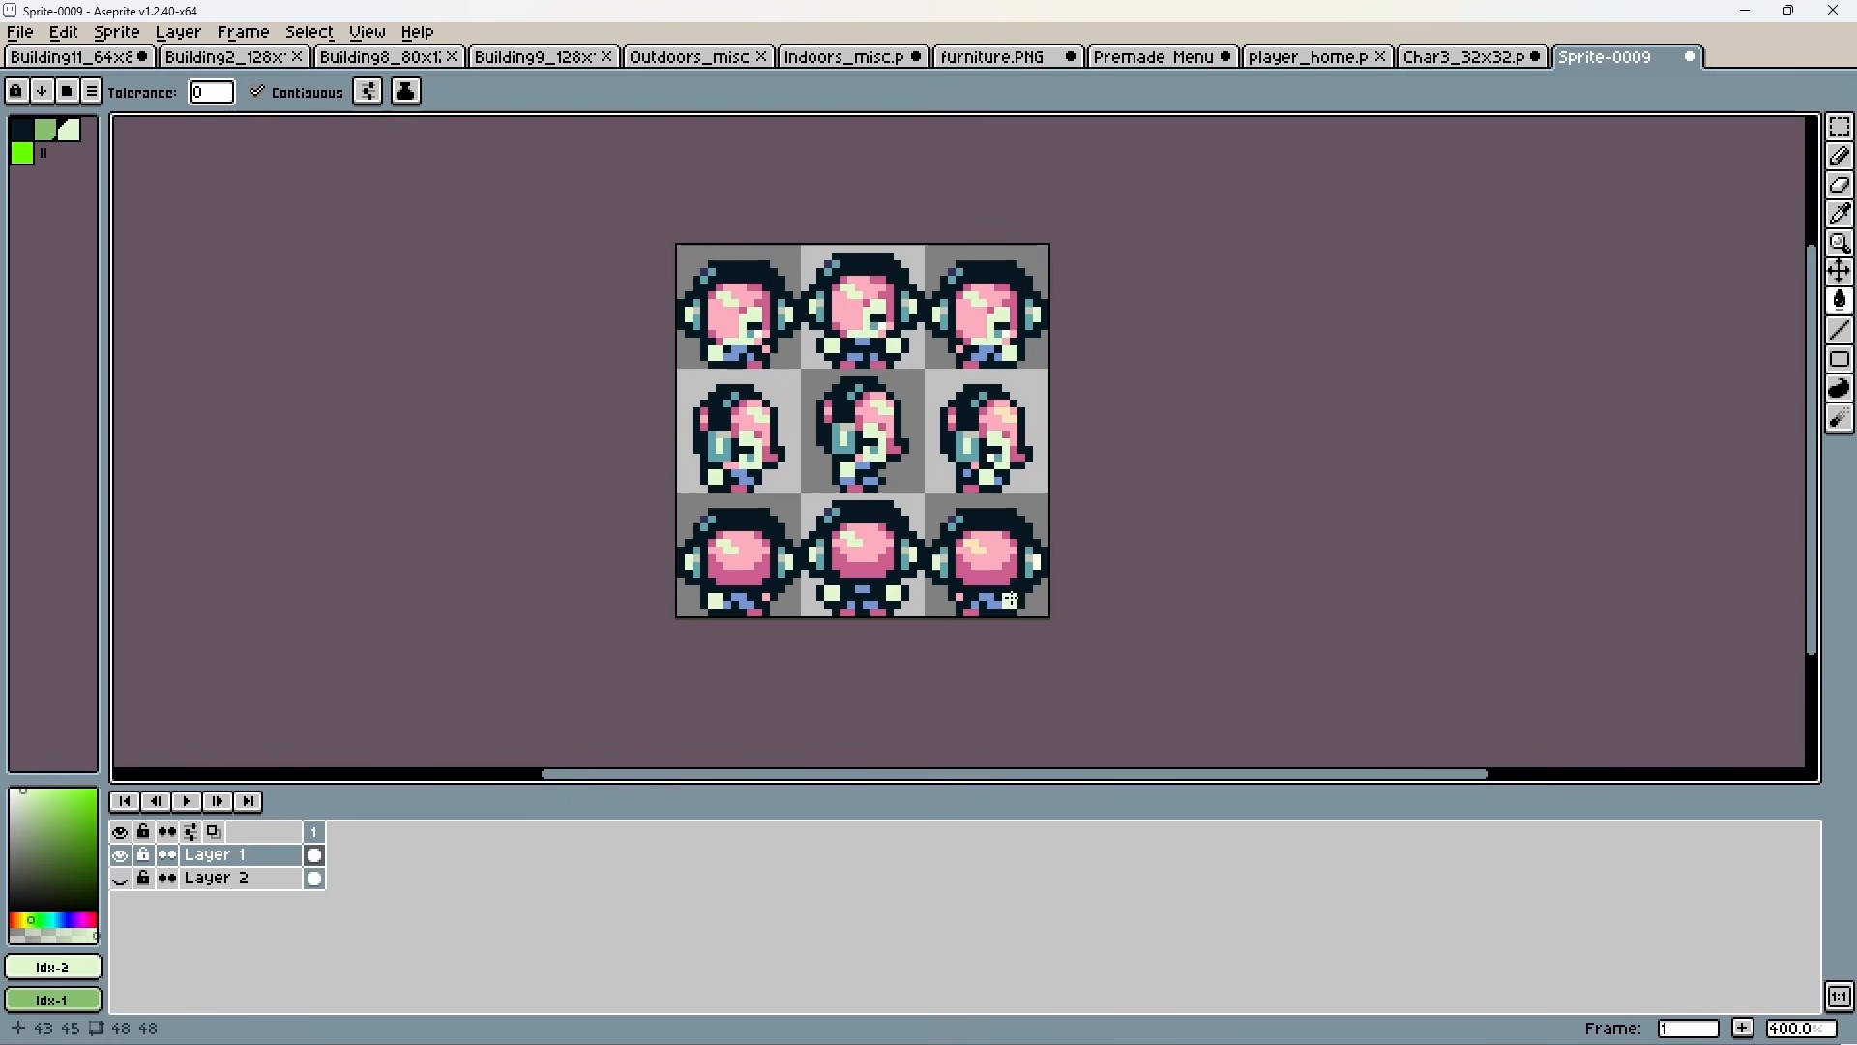
left_click(977, 547)
left_click(1029, 562, "alt")
Recolour the blue clothing and teal headphones of the character frames with the medium green.
left_click(45, 129)
left_click(739, 353)
left_click(987, 354)
left_click(720, 438)
left_click(844, 431)
left_click(966, 440)
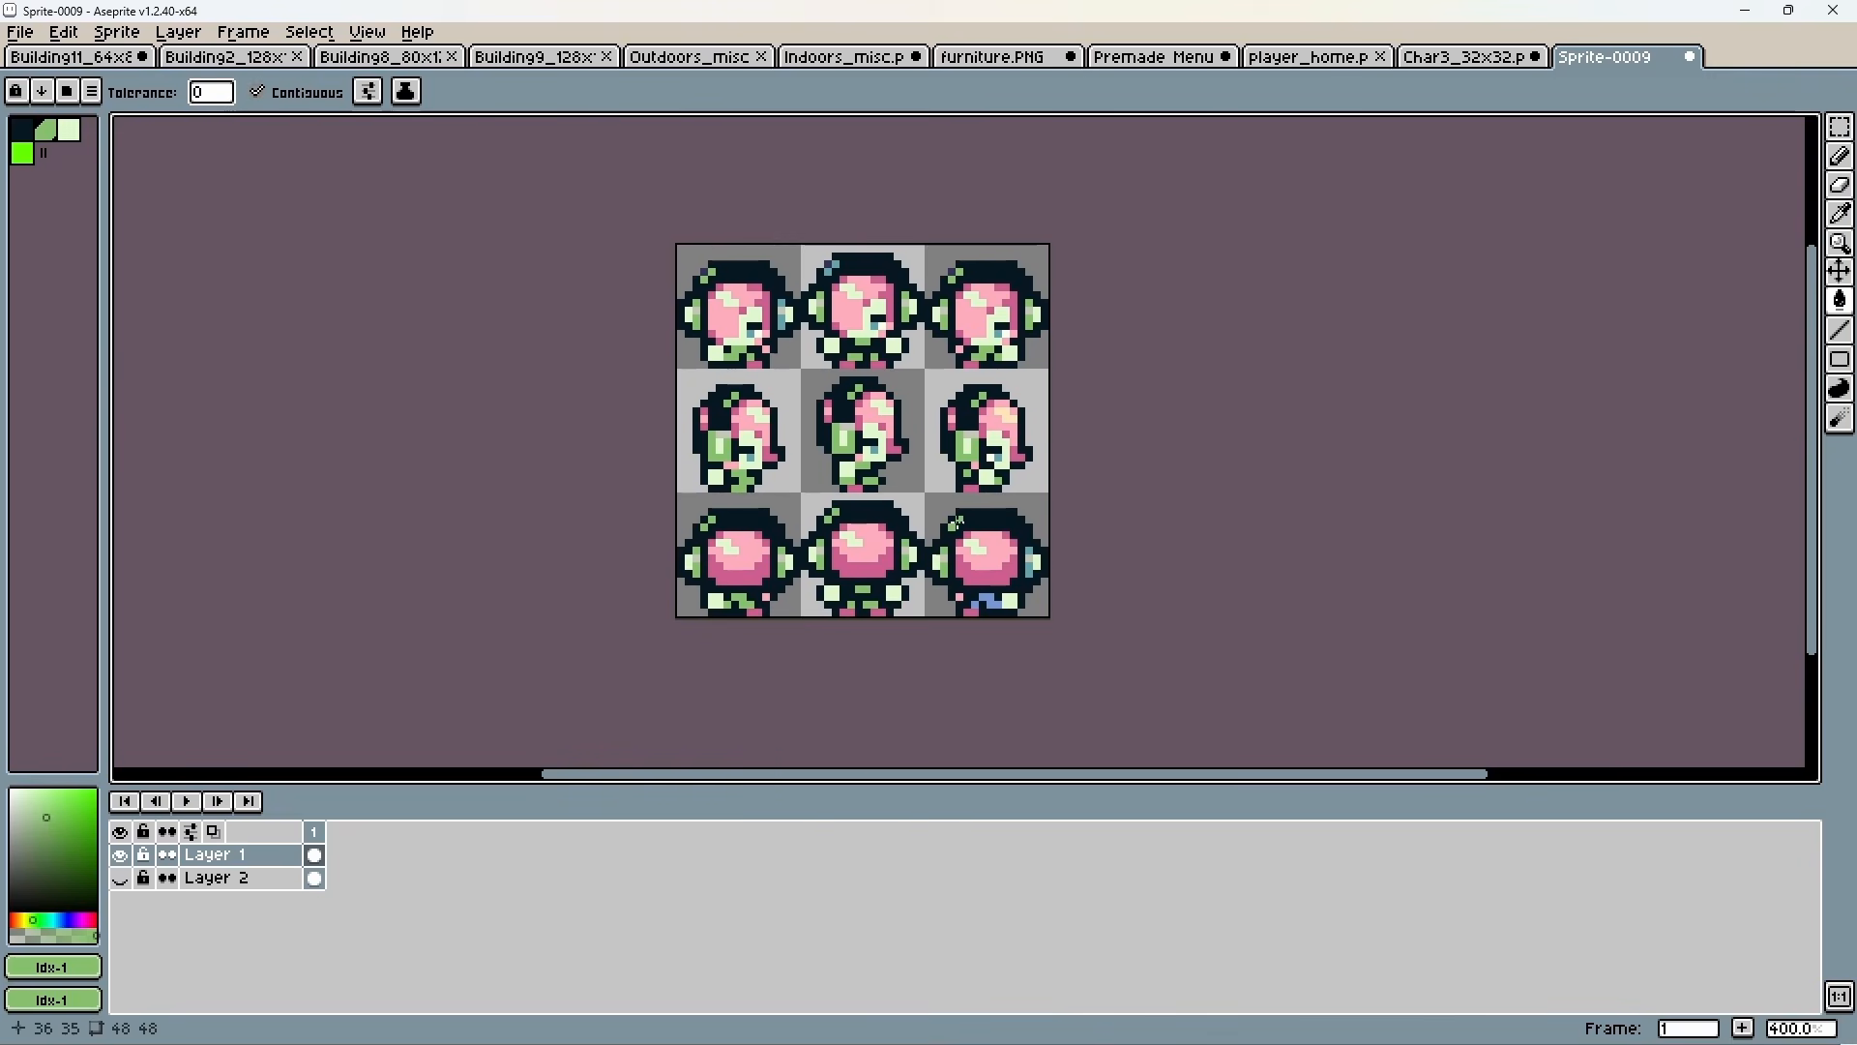
Fill the light pink hair in the character frames with the medium green.
left_click(726, 310)
left_click(853, 299)
left_click(979, 305)
left_click(875, 414)
left_click(996, 422)
left_click(740, 556)
left_click(863, 549)
left_click(987, 557)
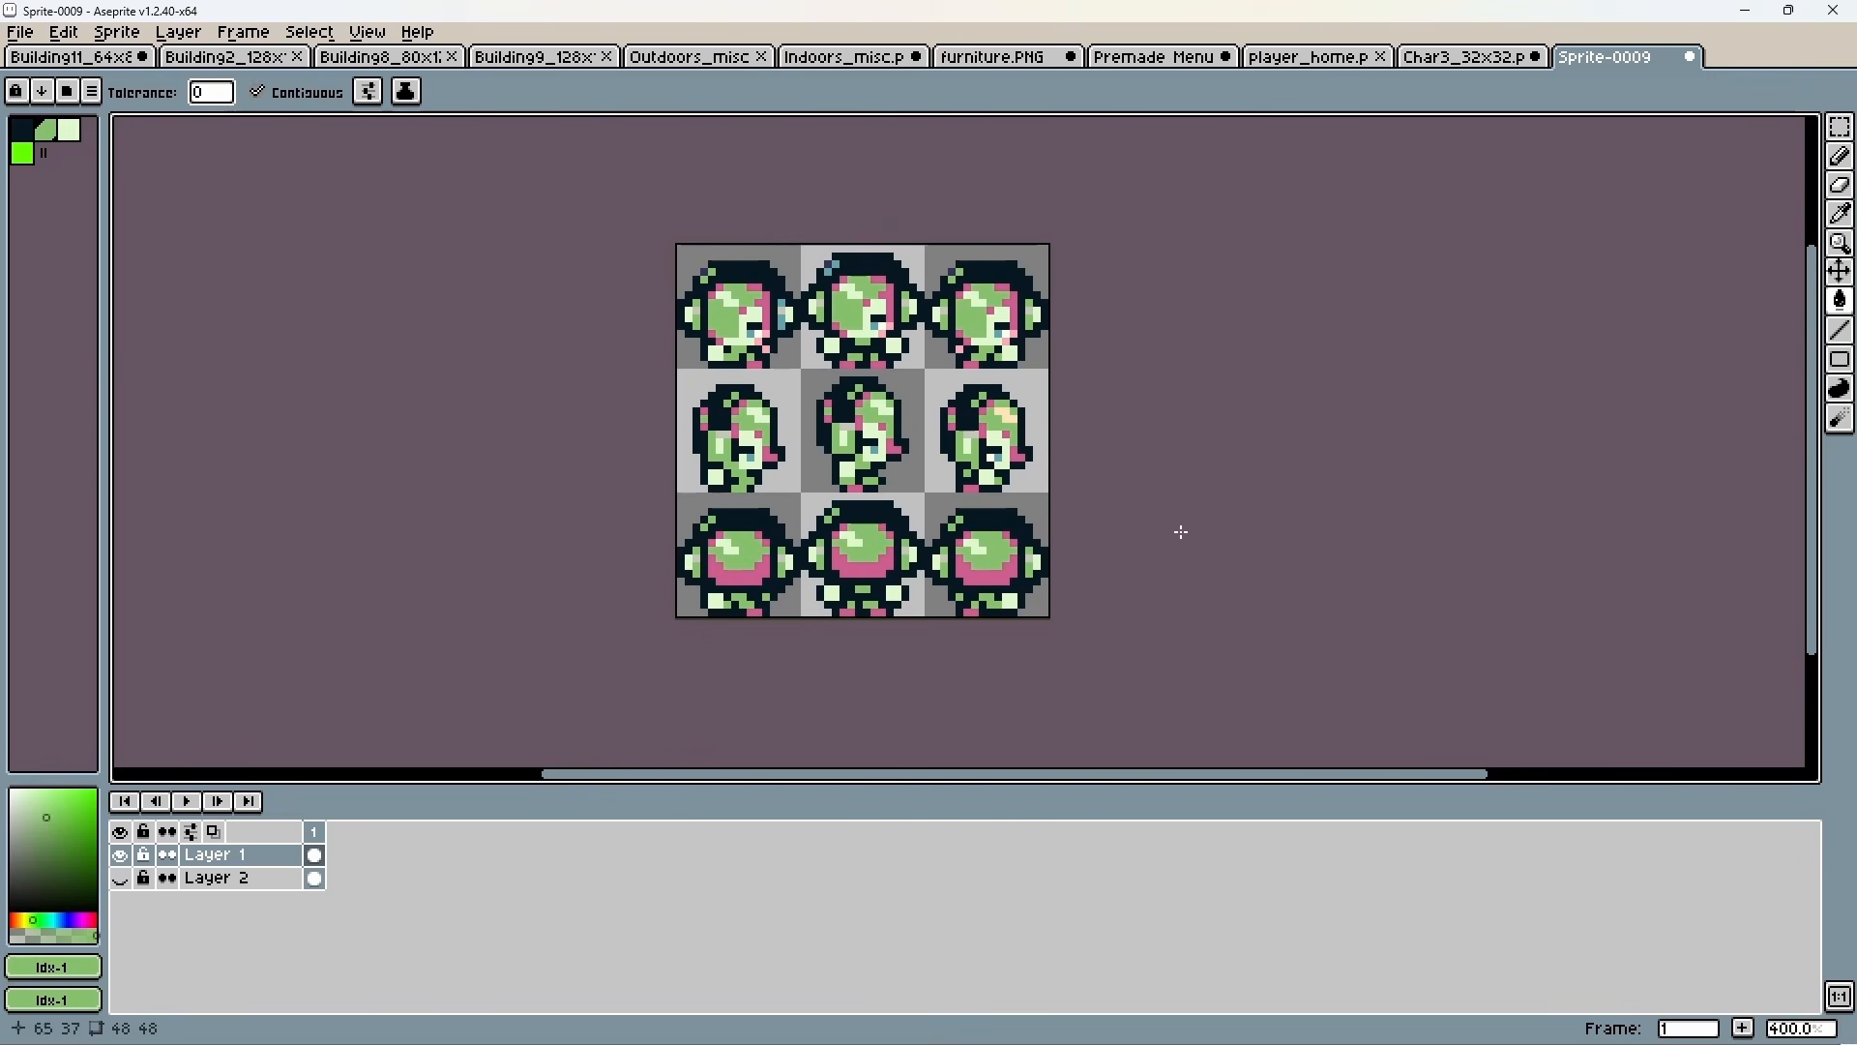
Fill the dark pink hair shading and shoes of the character frames with the darkest palette colour.
left_click(22, 130)
left_click(771, 454)
left_click(763, 309)
left_click(889, 302)
left_click(1013, 308)
left_click(892, 448)
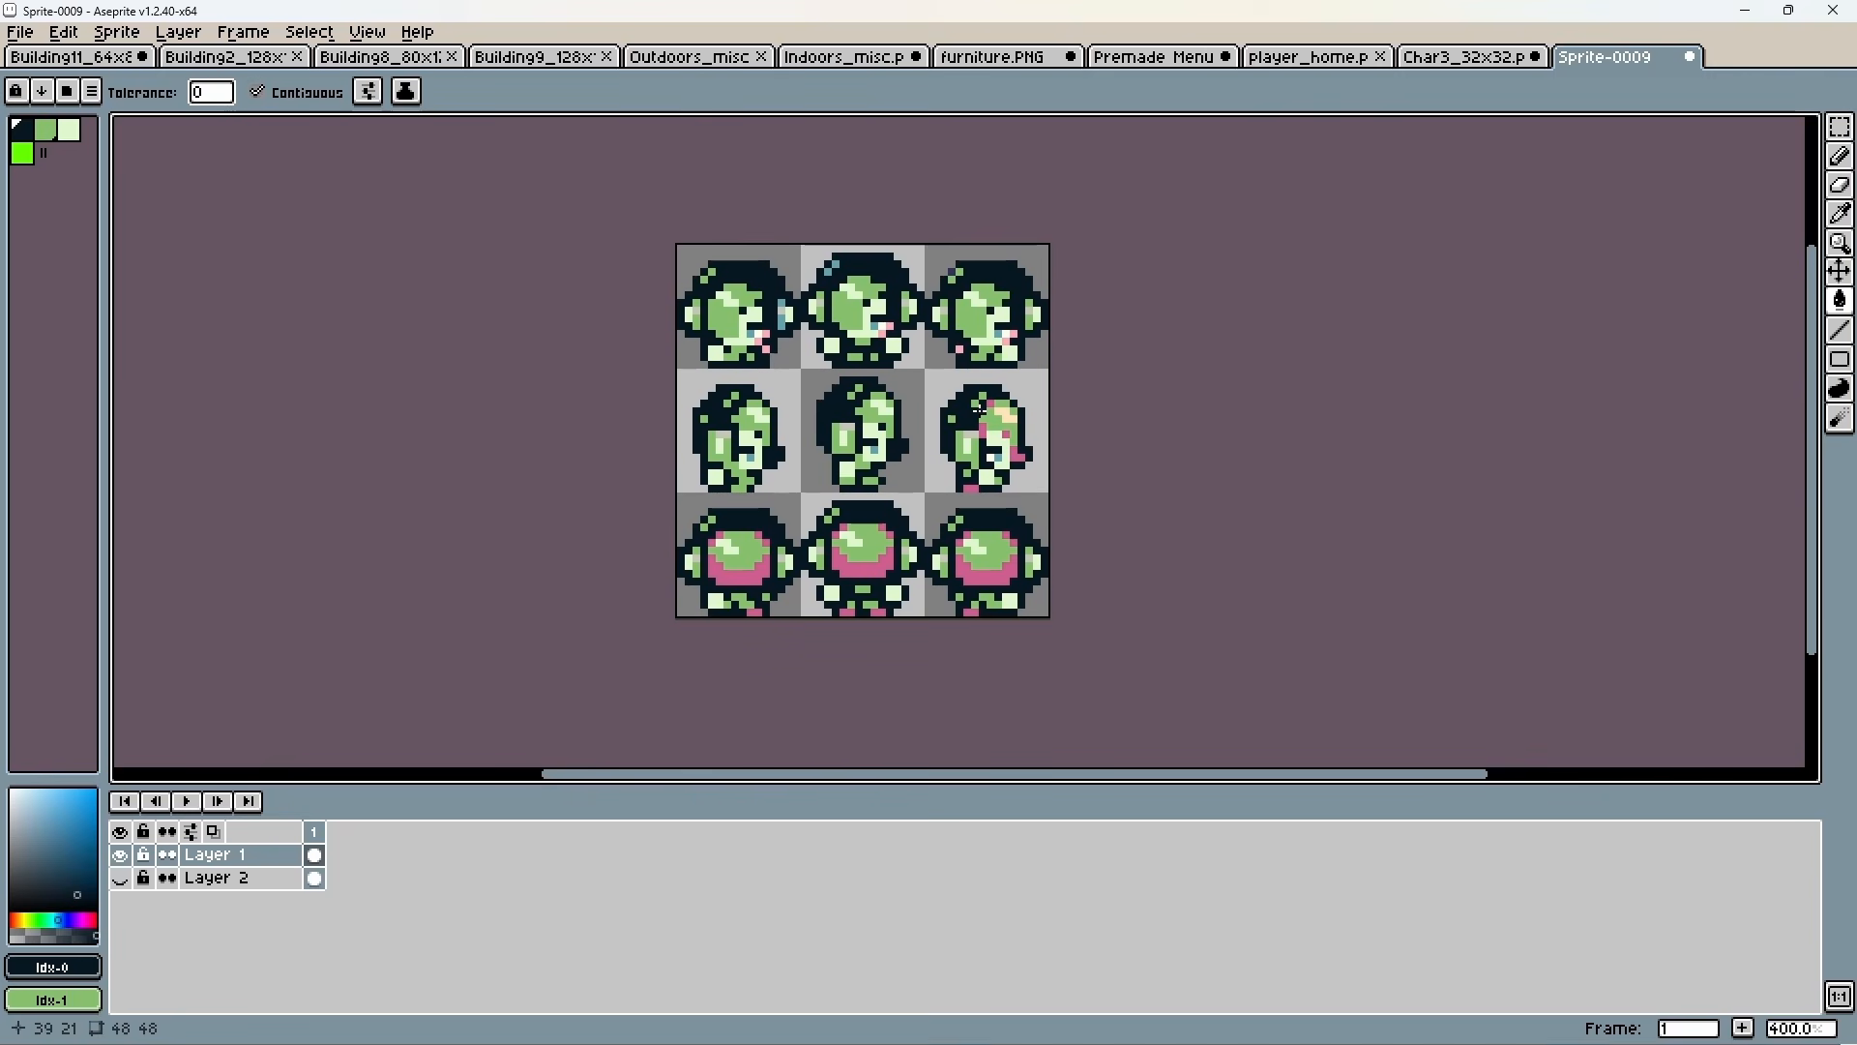
left_click(984, 420)
left_click(740, 577)
left_click(863, 570)
left_click(987, 577)
Recolour the leftover blue, cream and pink pixels with the medium and light greens, and show the green background layer again.
left_click(46, 129)
left_click(782, 318)
left_click(835, 264)
left_click(69, 130)
left_click(1006, 416)
left_click(847, 427)
left_click(972, 435)
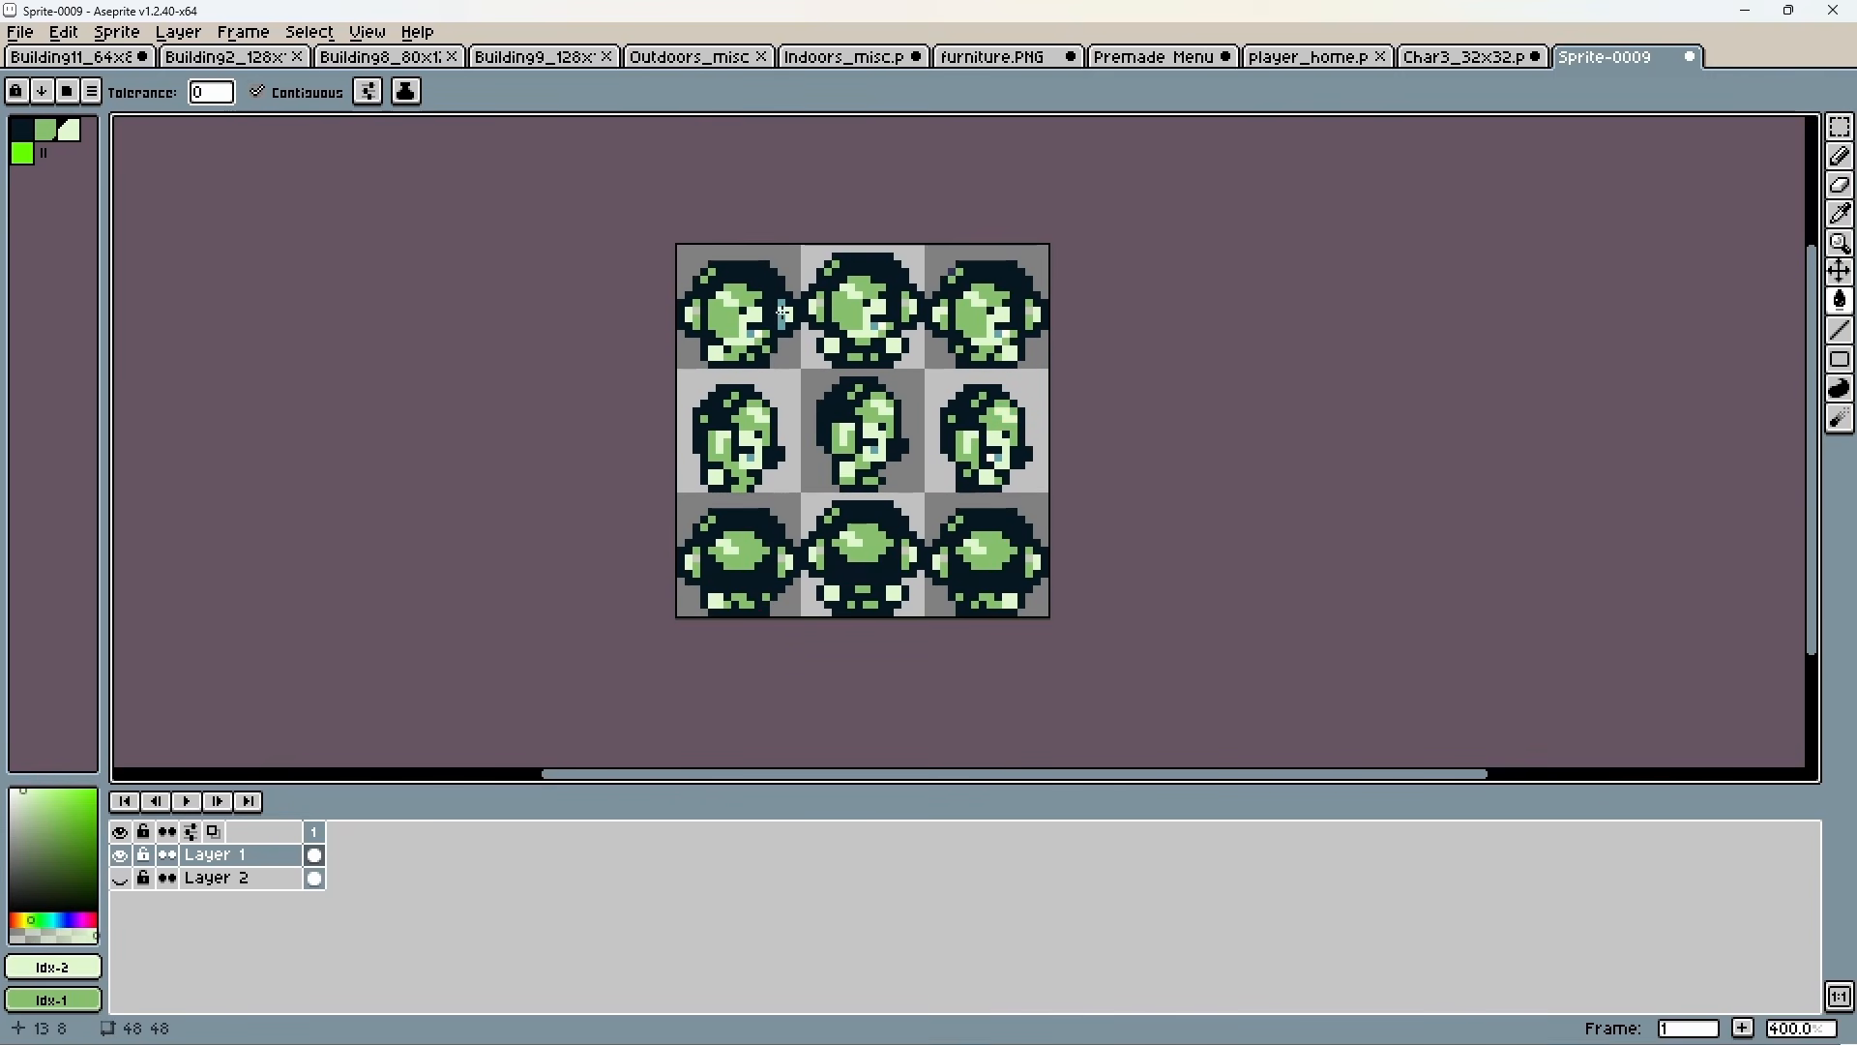
left_click(820, 549)
left_click(45, 130)
left_click(70, 129)
left_click(120, 878)
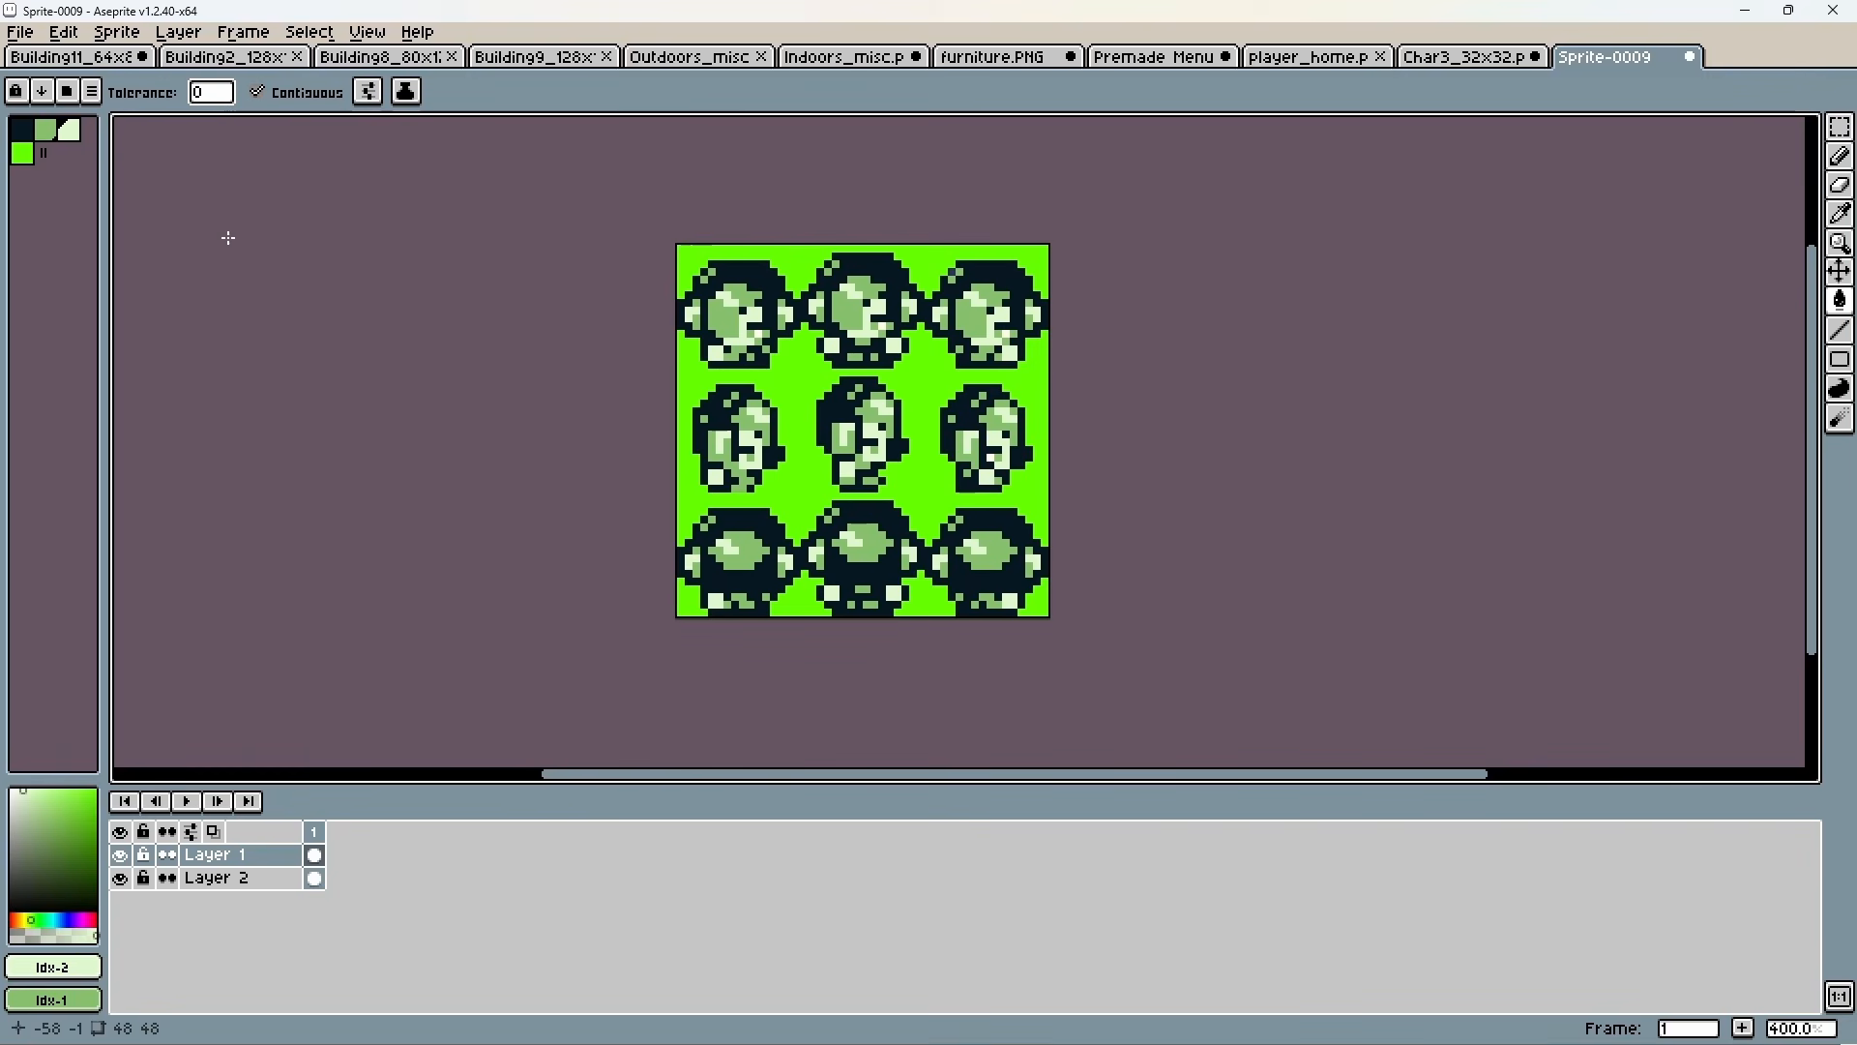
left_click(20, 128)
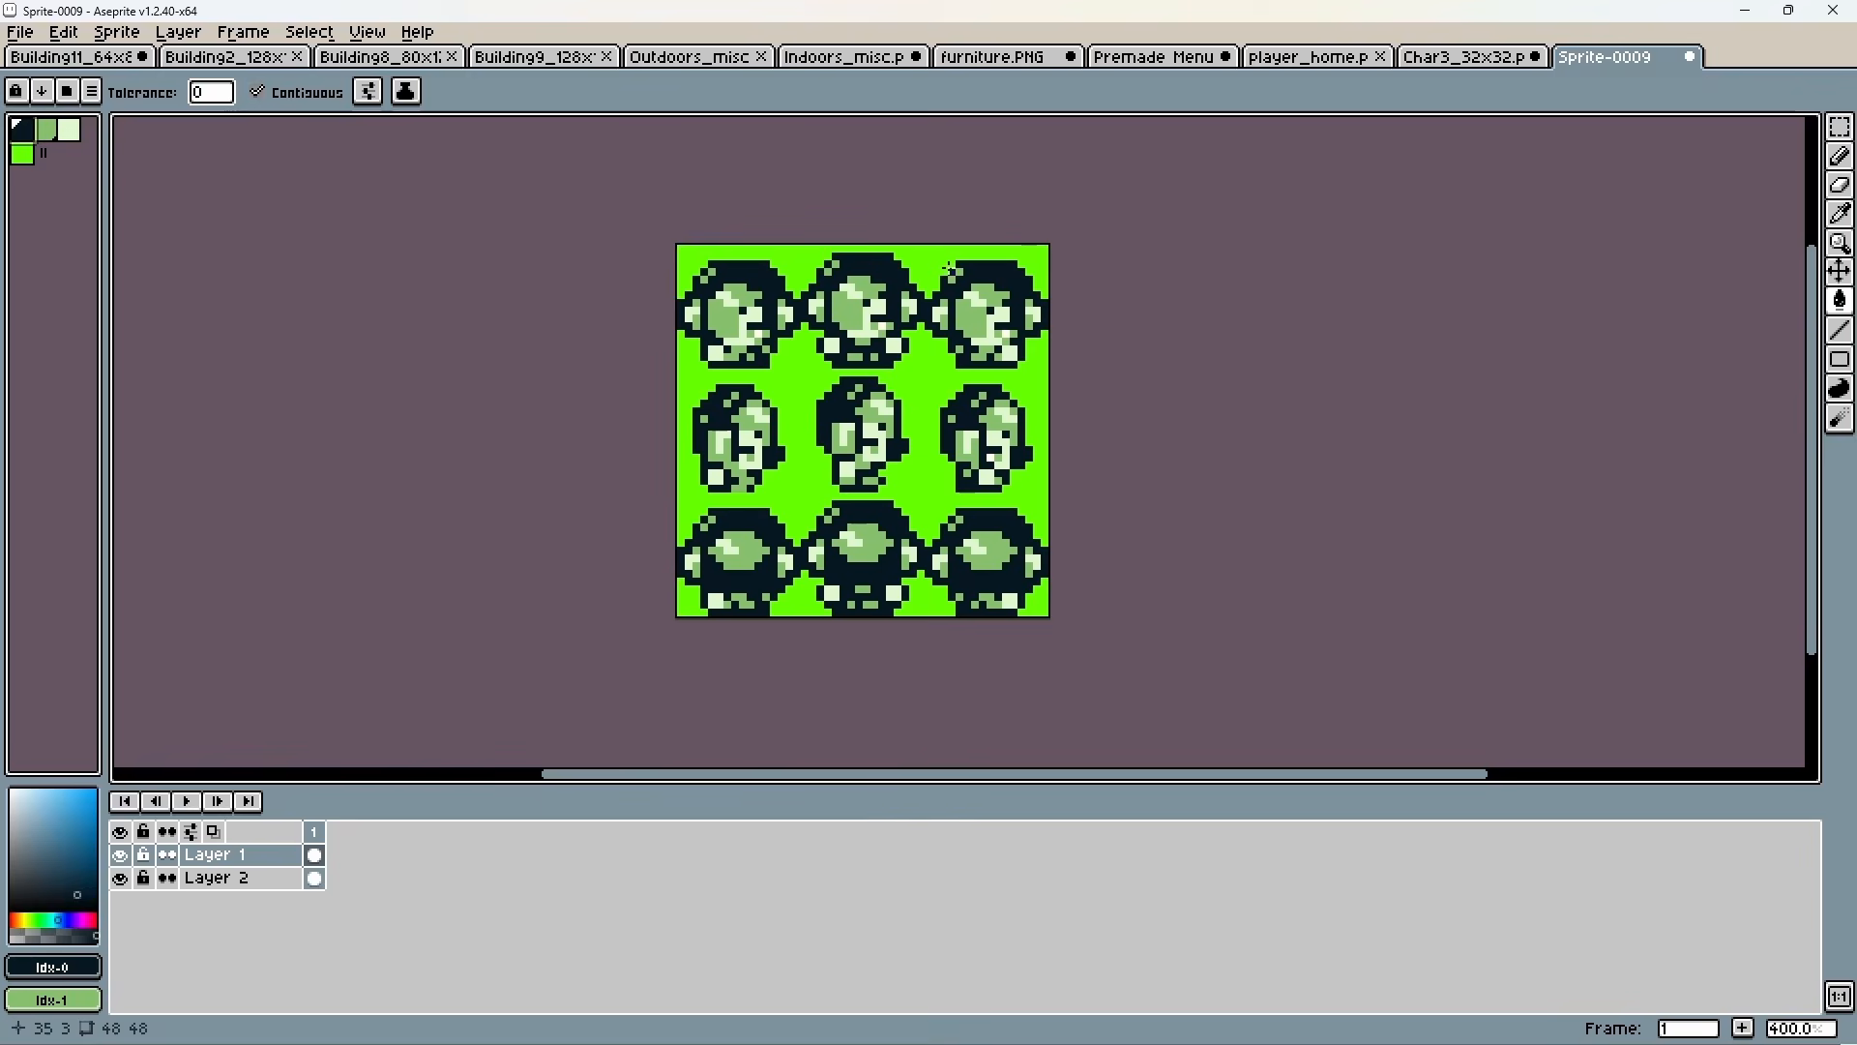
Save the sprite sheet as Player in the project's assets/sprites folder.
left_click(20, 32)
left_click(44, 155)
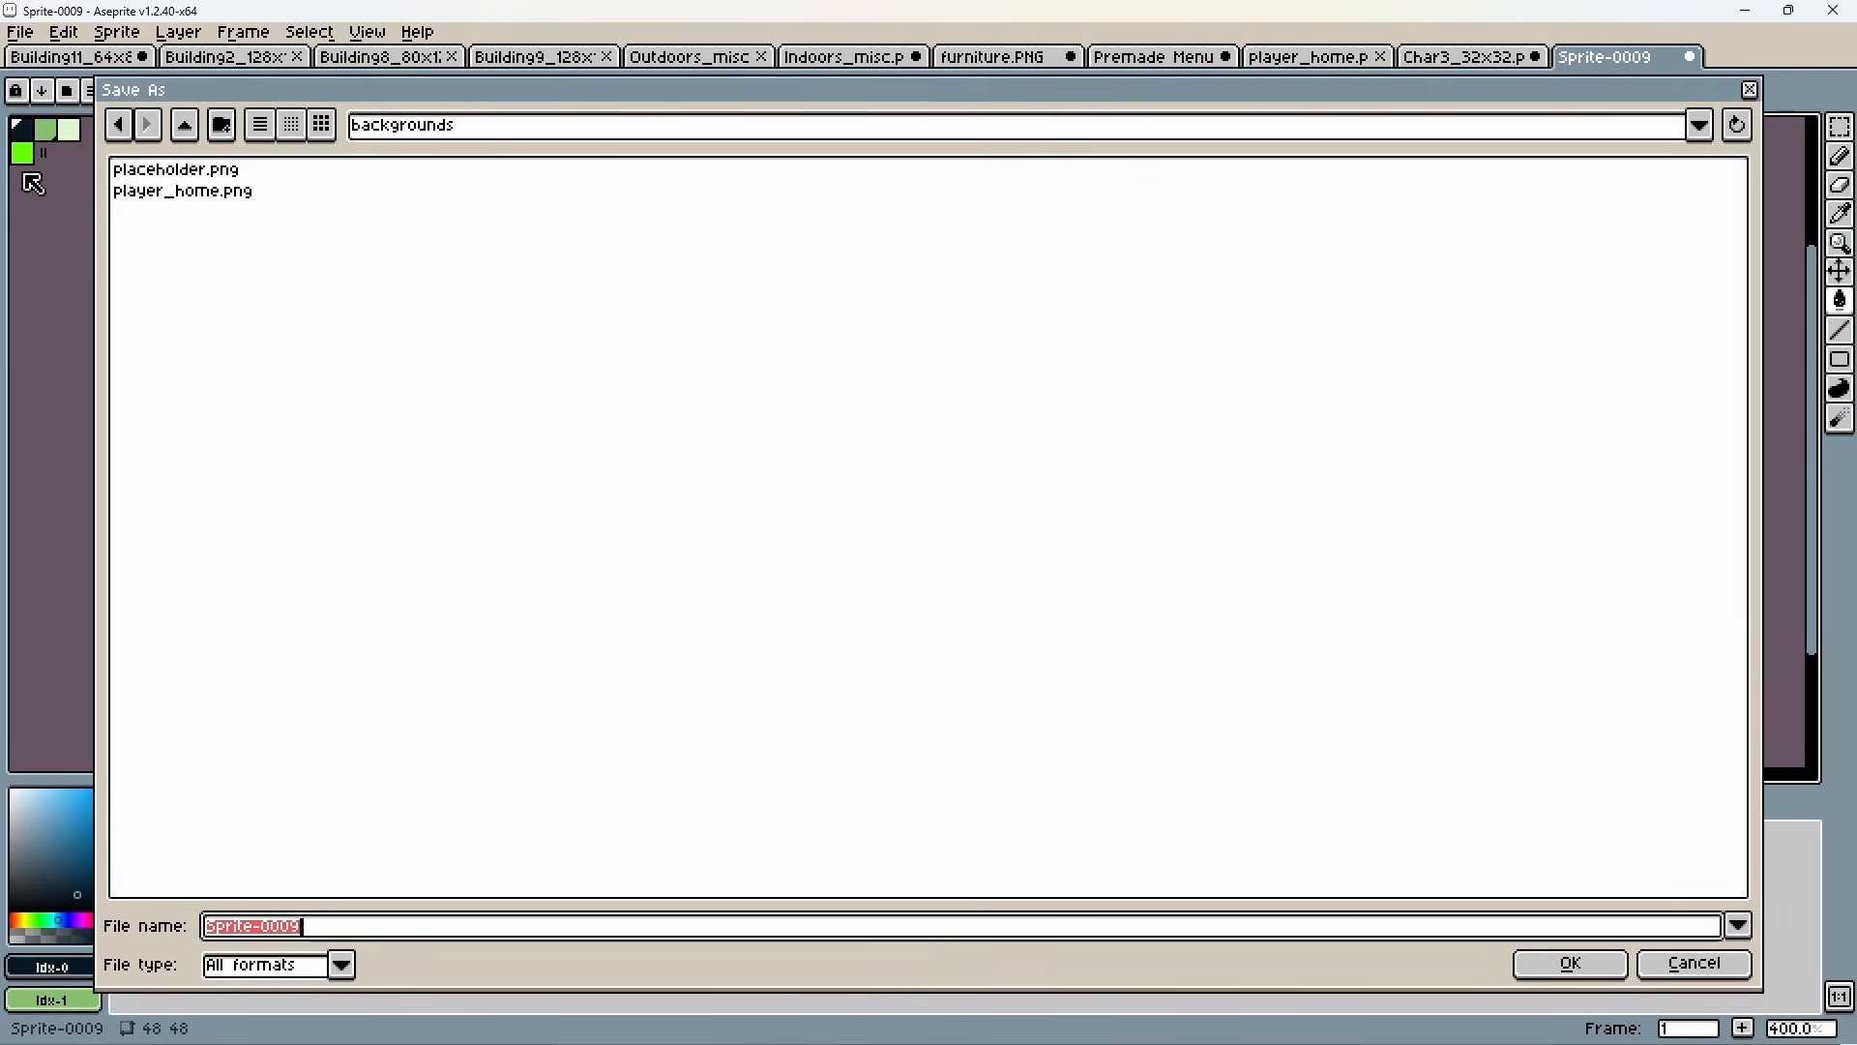
left_click(185, 125)
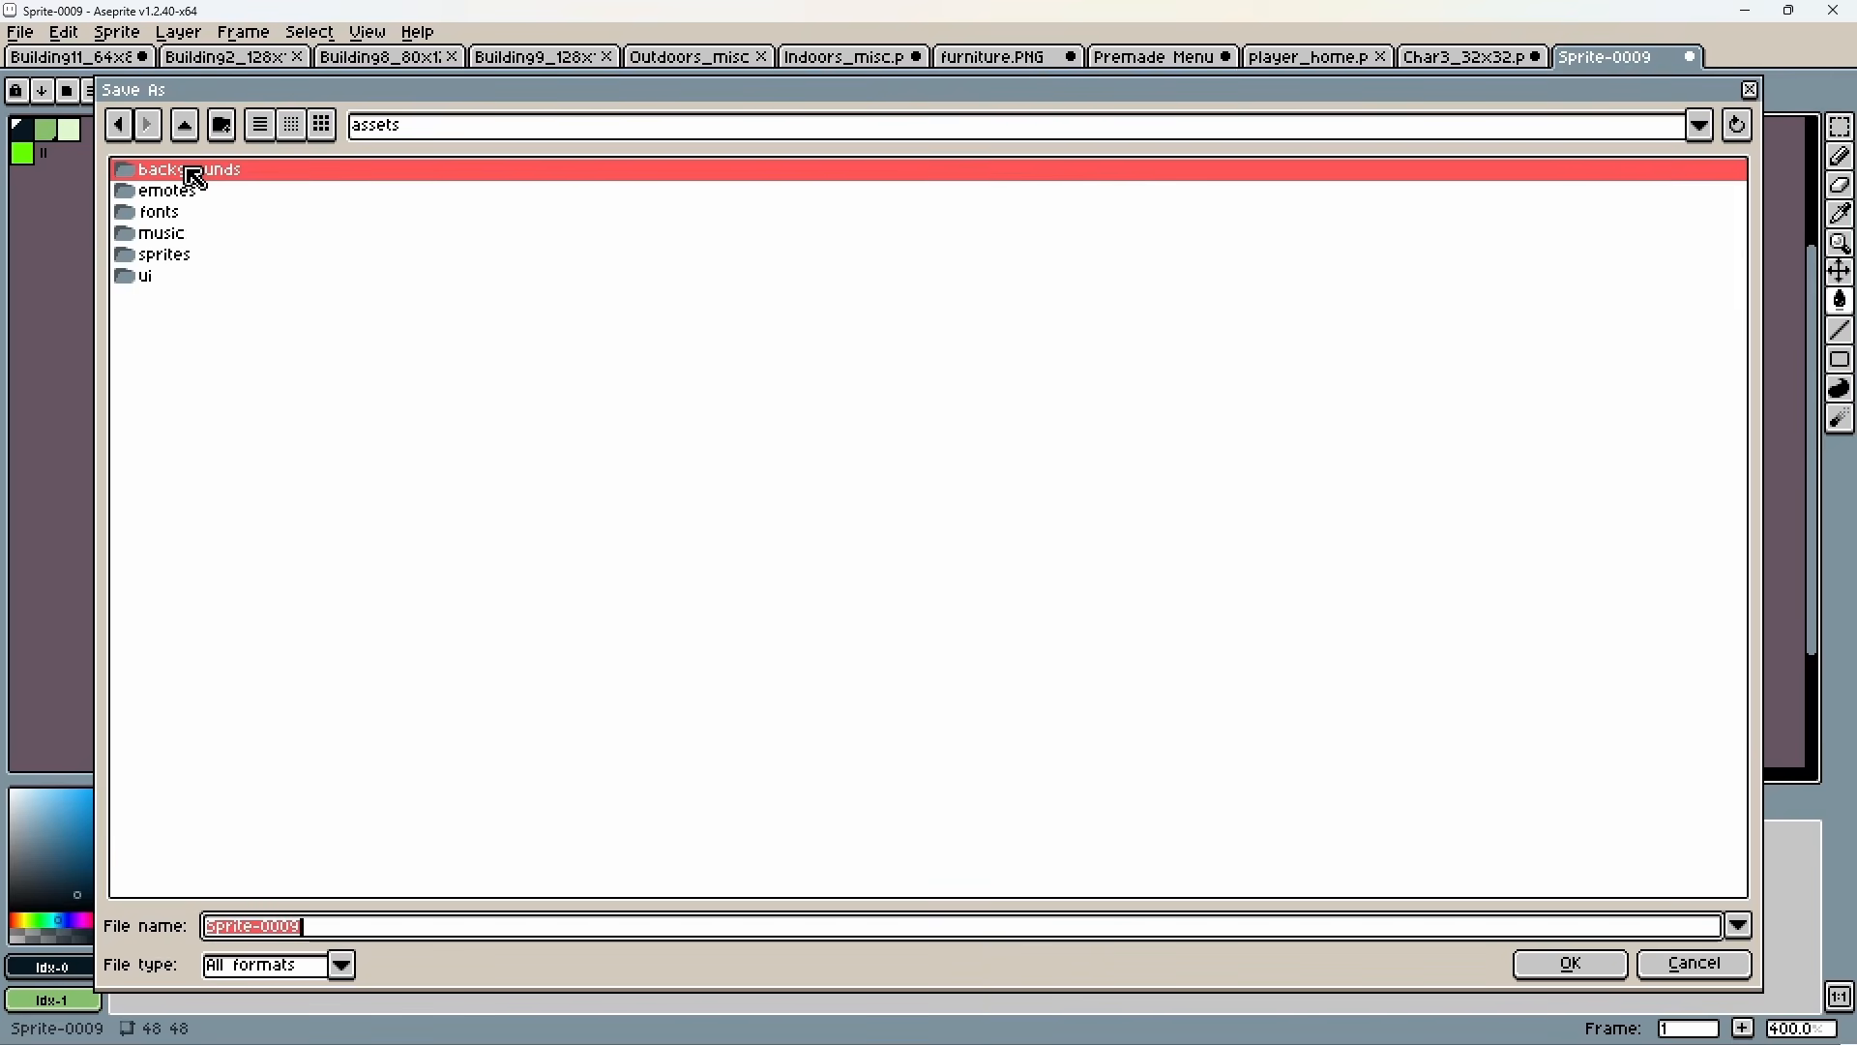
double_click(170, 259)
left_click_drag(317, 931, 195, 925)
type("Player")
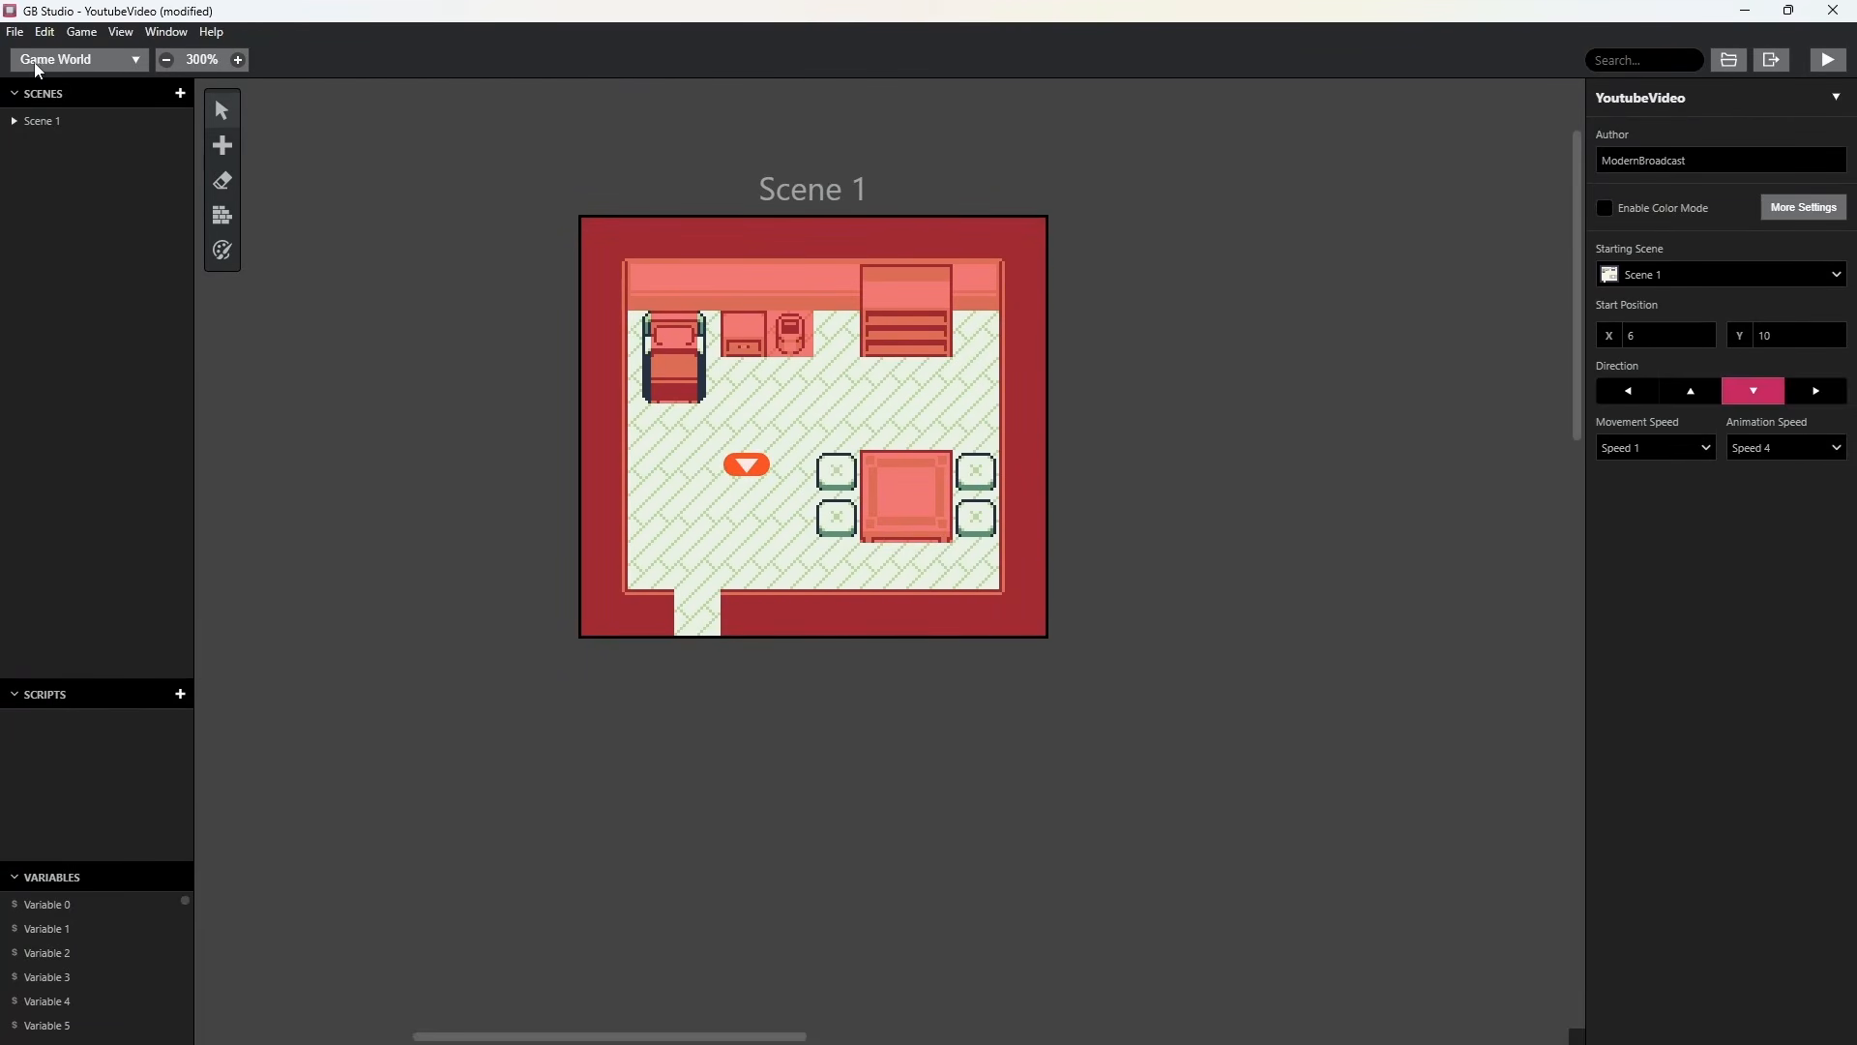
Switch to GB Studio, open the Player sprite in the sprite editor and enlarge the area showing its tiles.
left_click(135, 64)
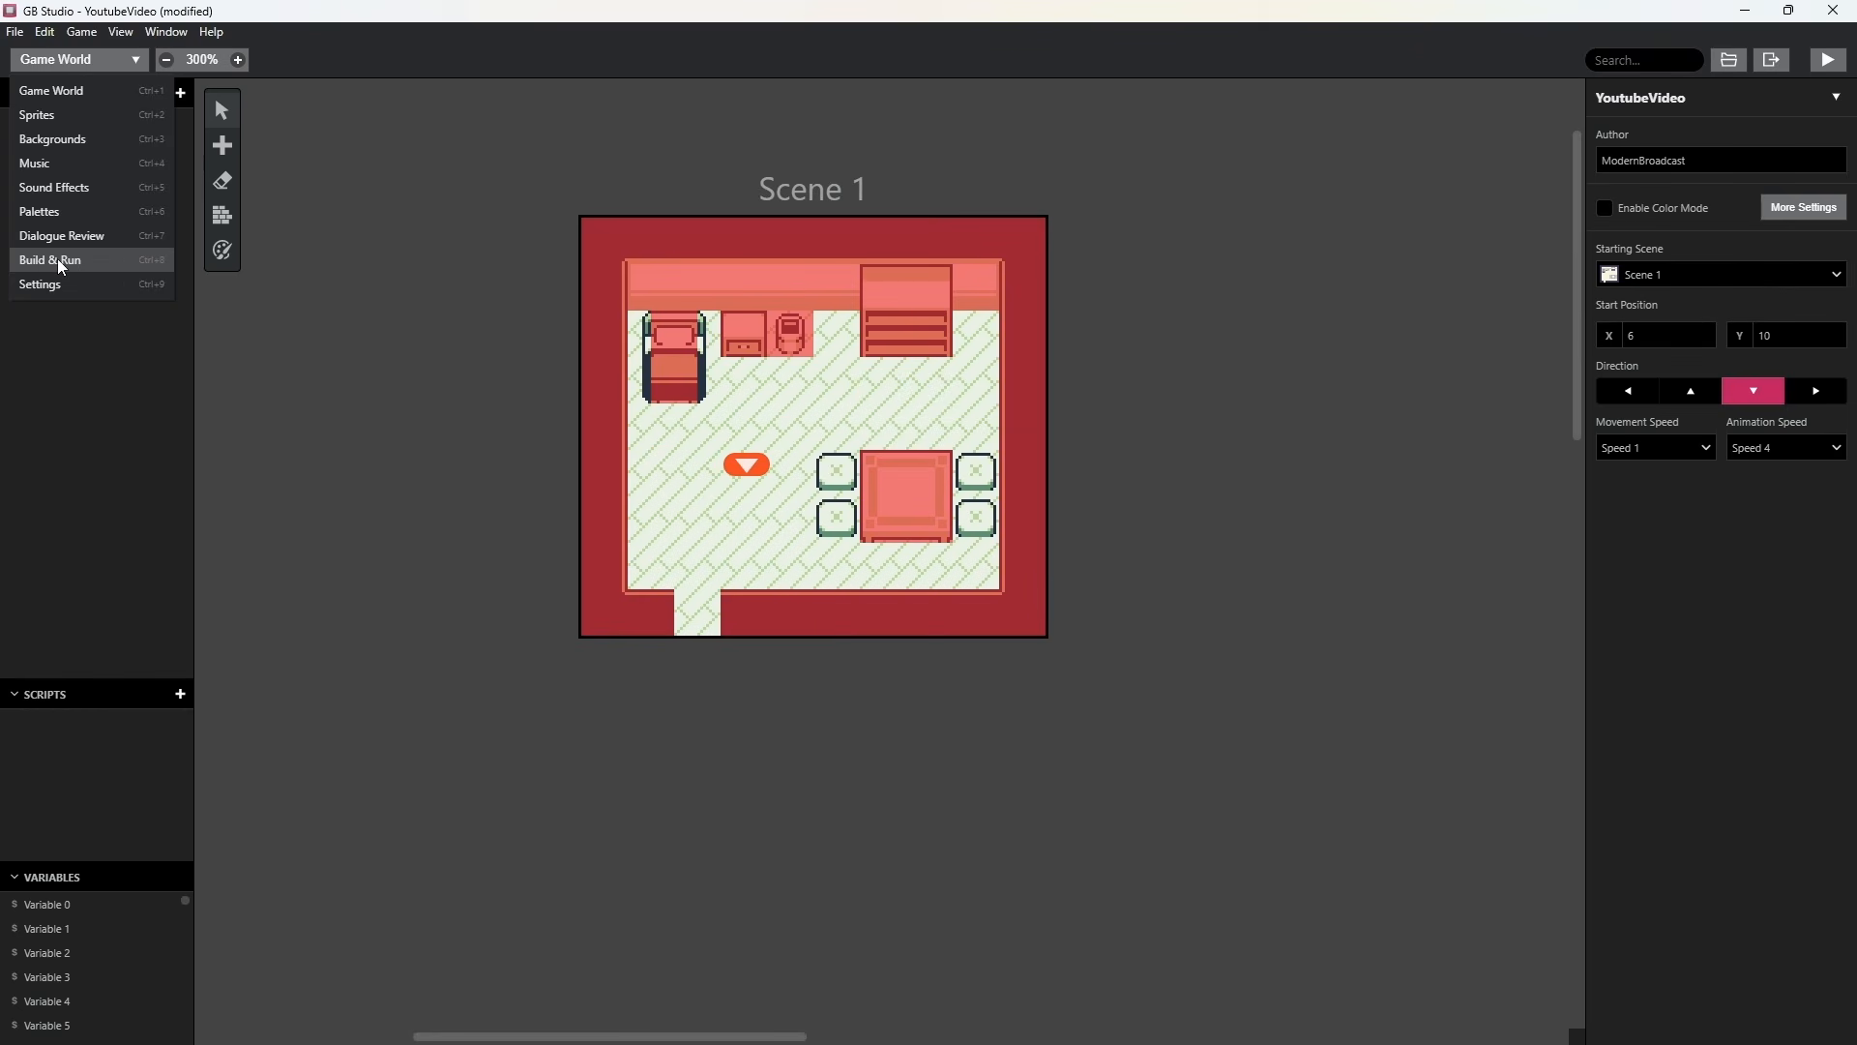
left_click(45, 117)
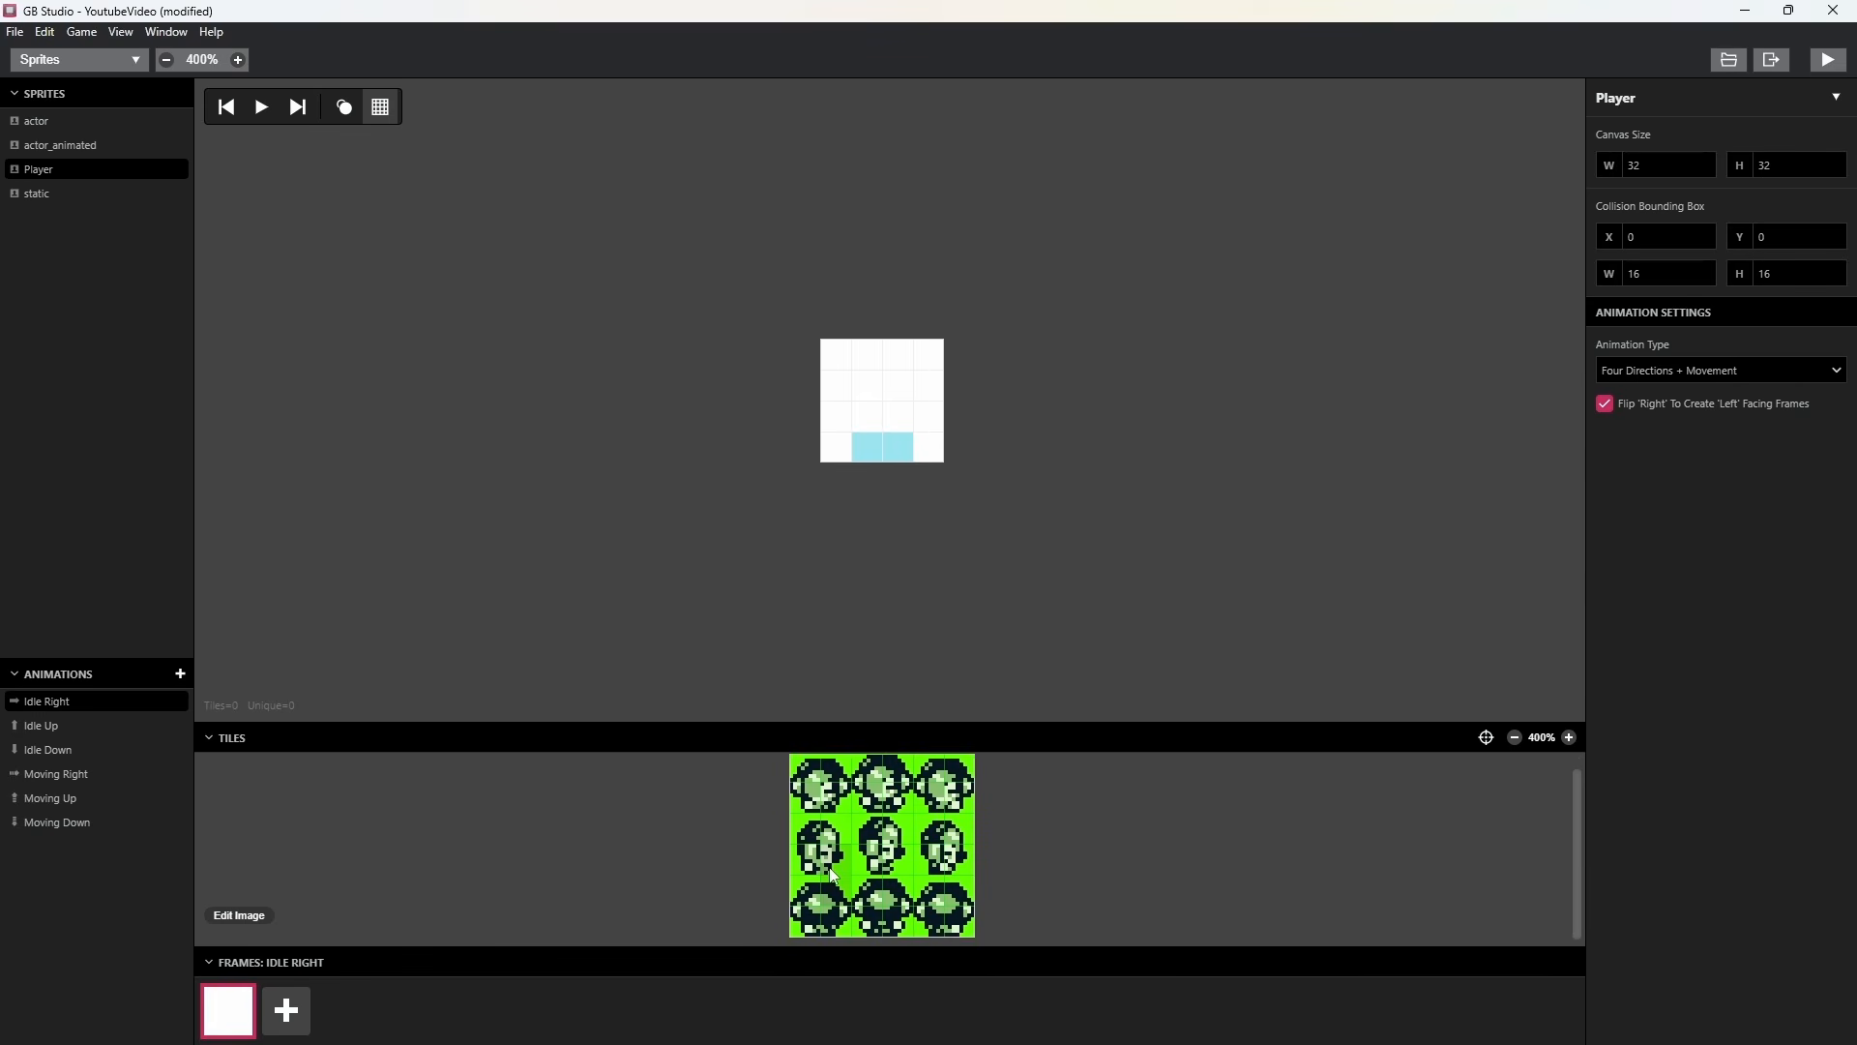
left_click_drag(713, 722, 713, 629)
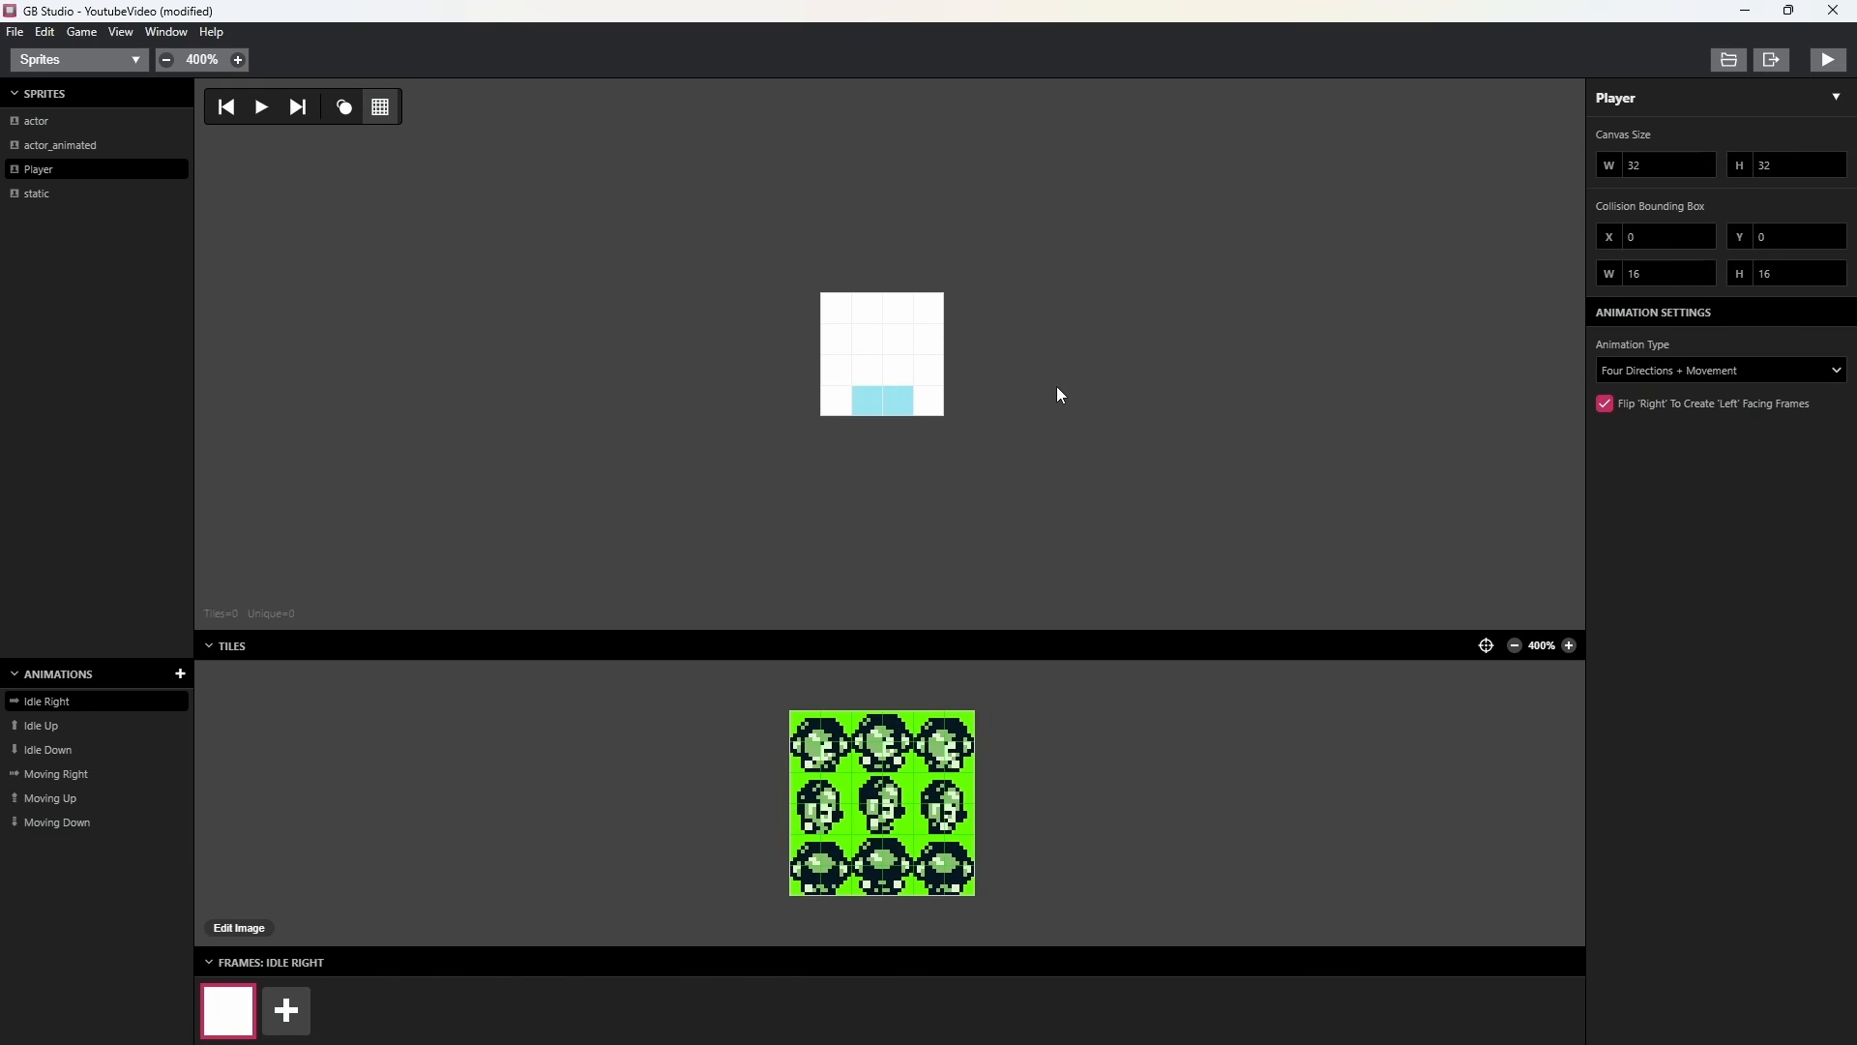
Set the Player sprite's canvas size to 16 wide by 16 high.
left_click(1705, 170)
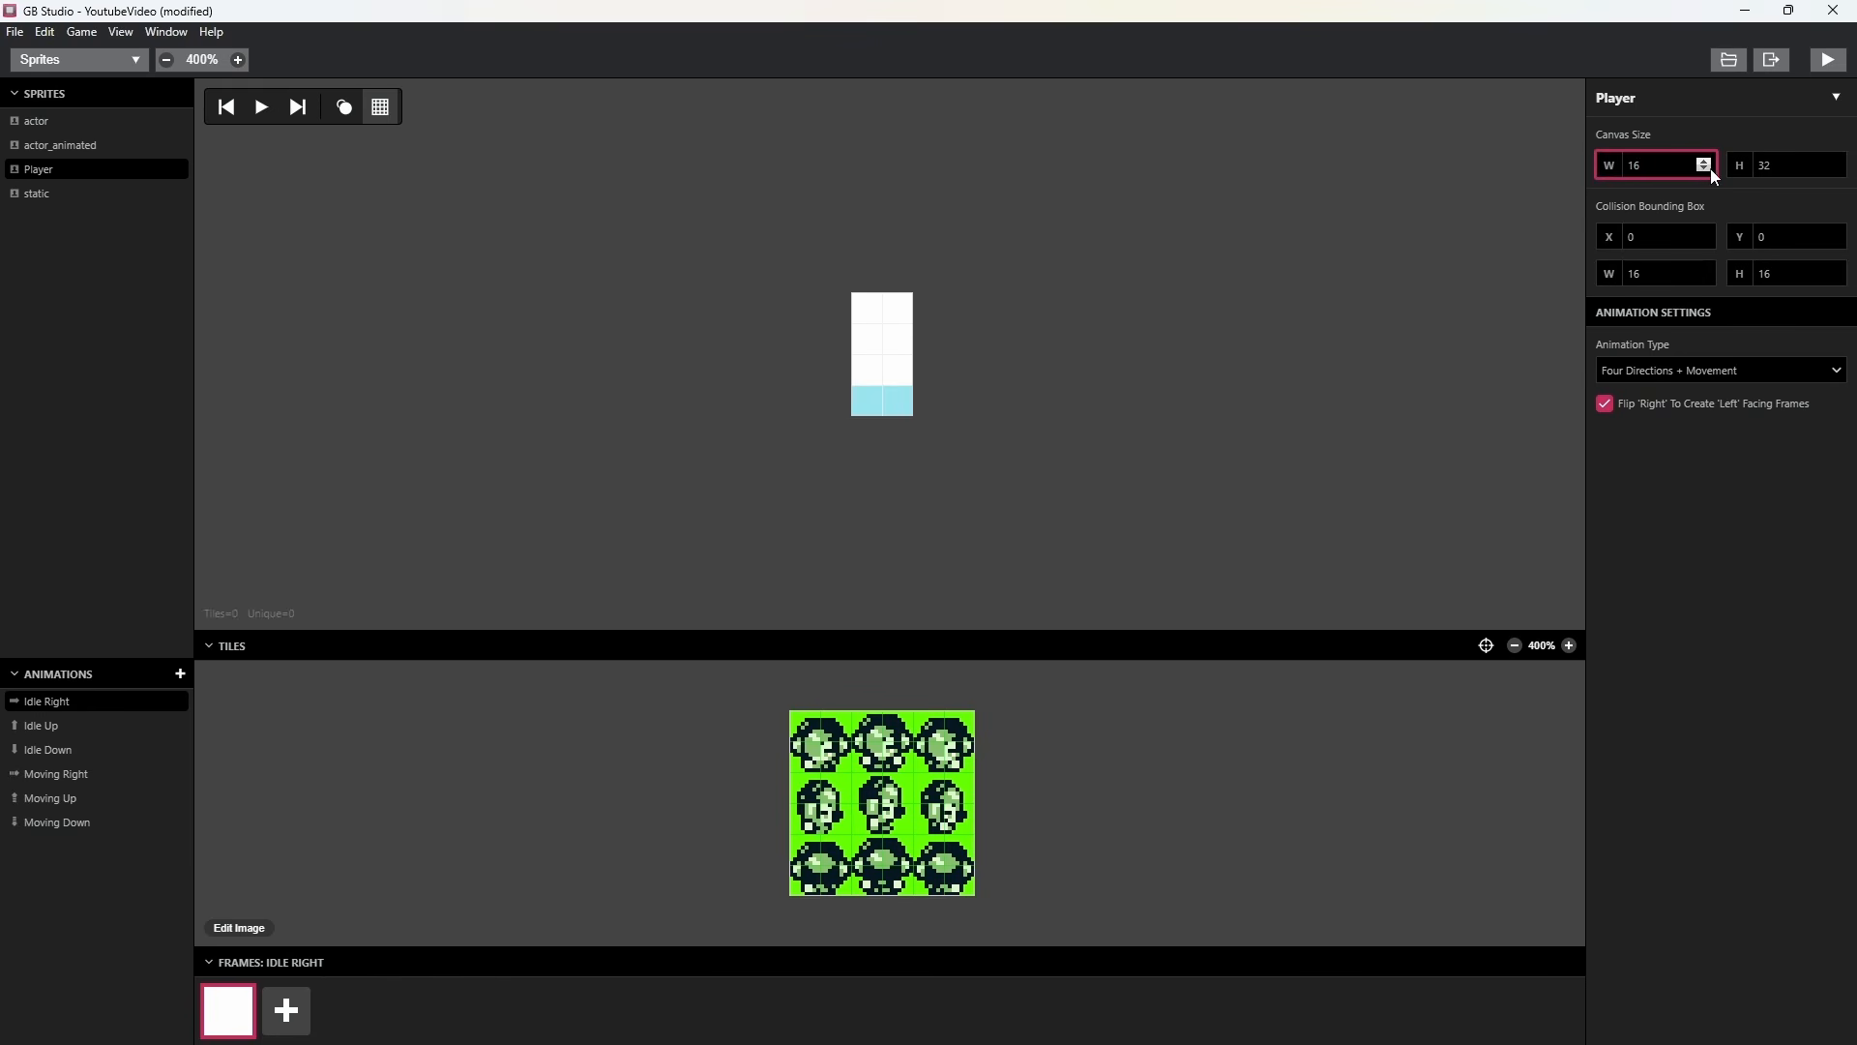
left_click(1835, 170)
left_click(1836, 169)
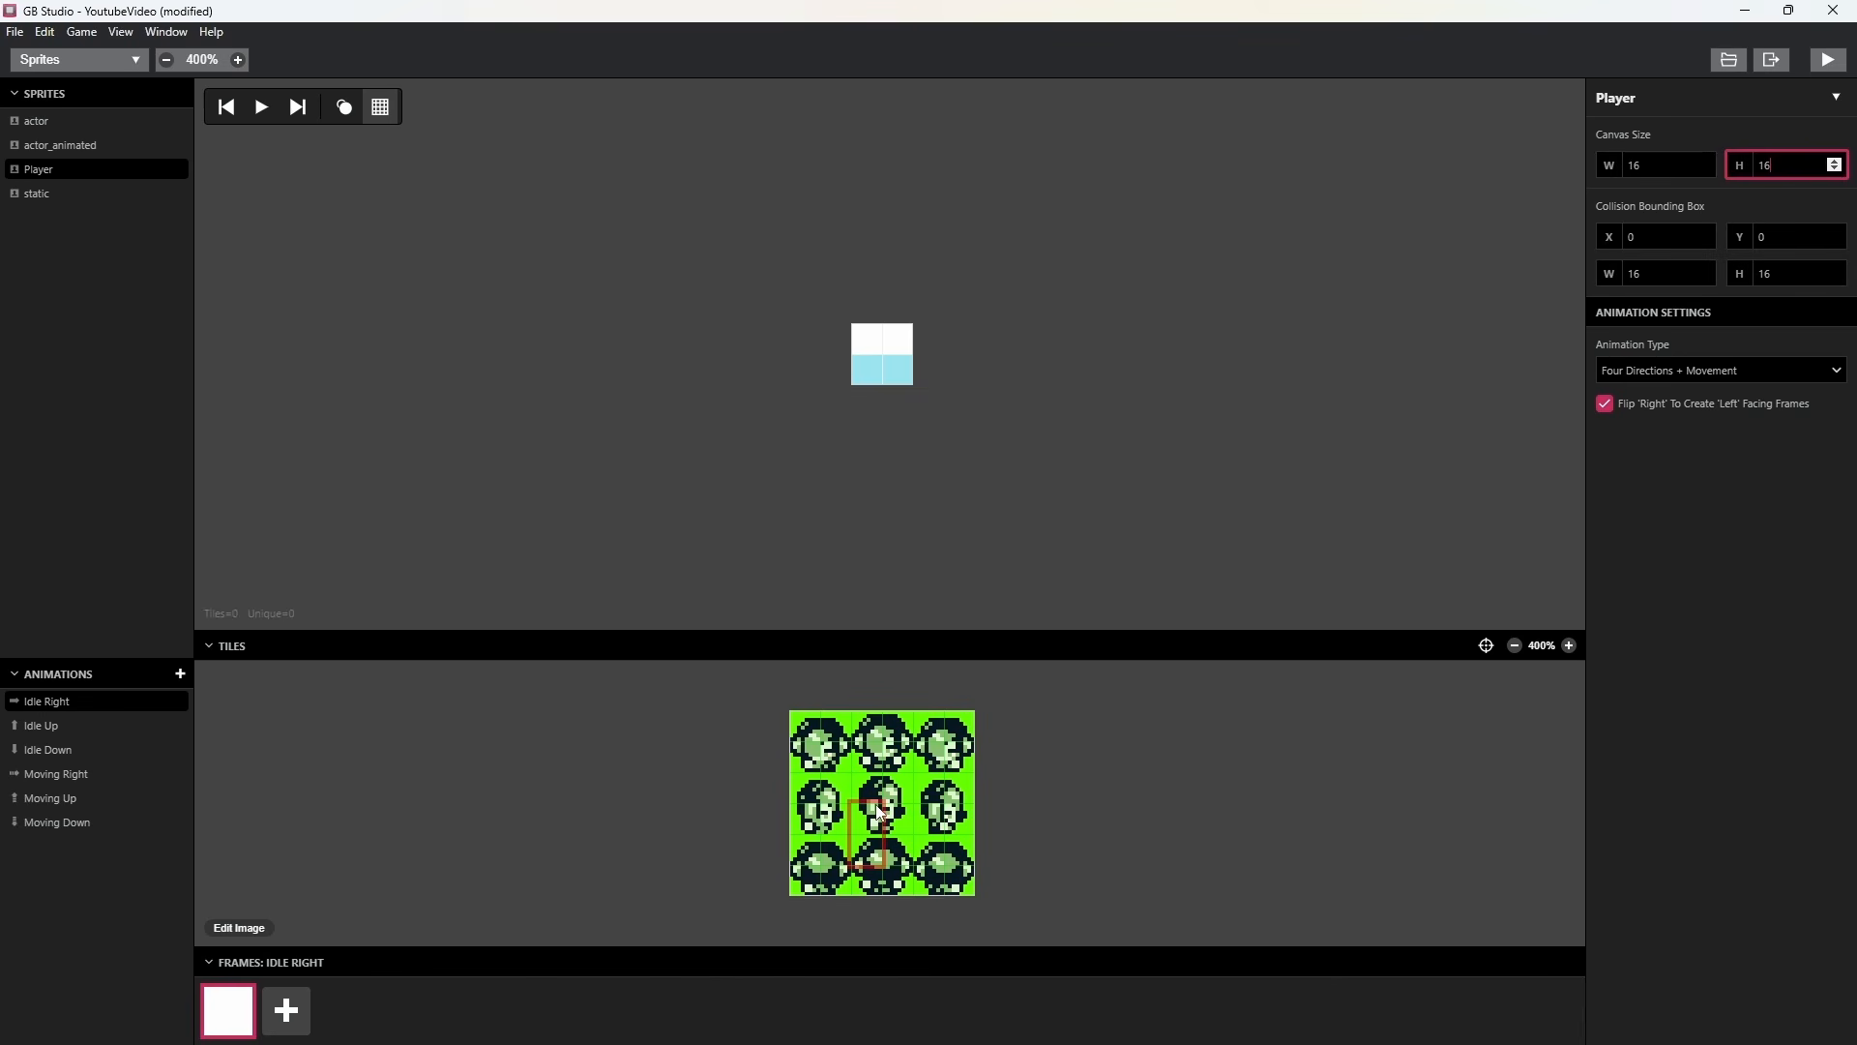
Place the middle side-facing 16x16 character tile on the canvas as the Idle Right frame.
left_click_drag(862, 790, 892, 793)
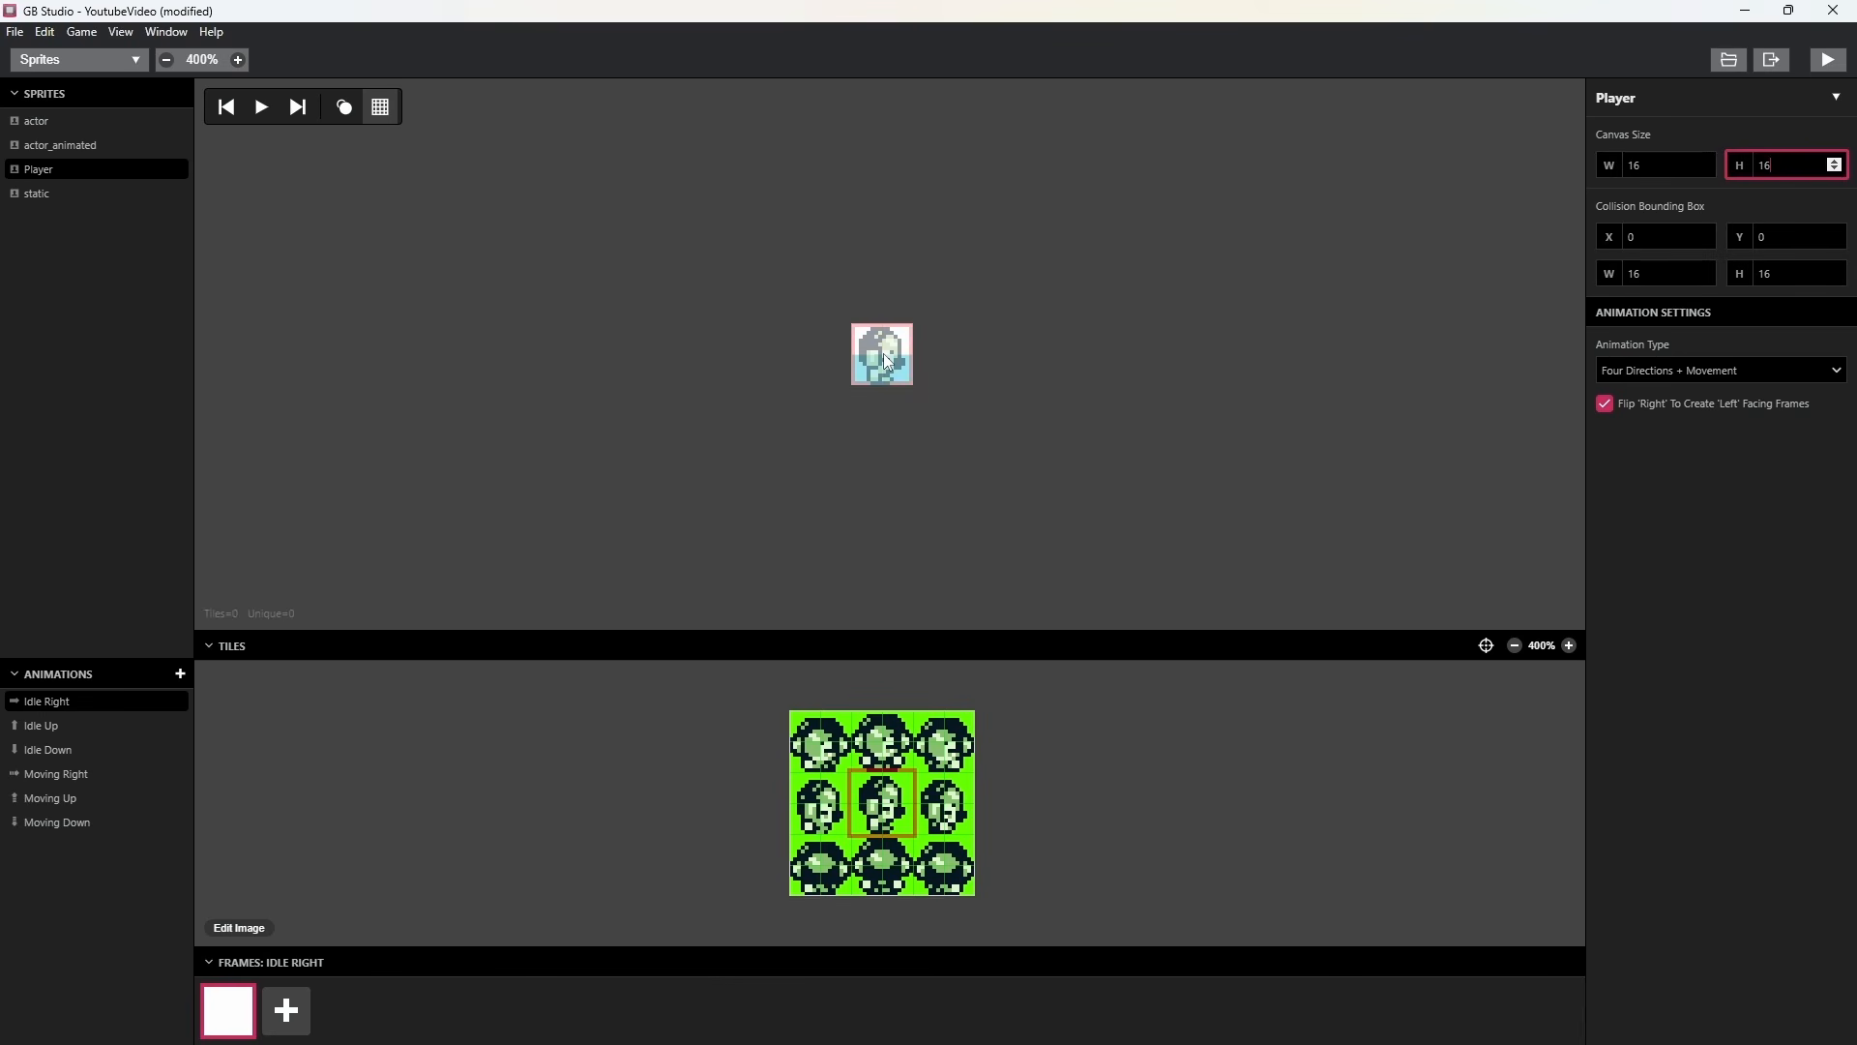
left_click(889, 361)
left_click(1085, 443)
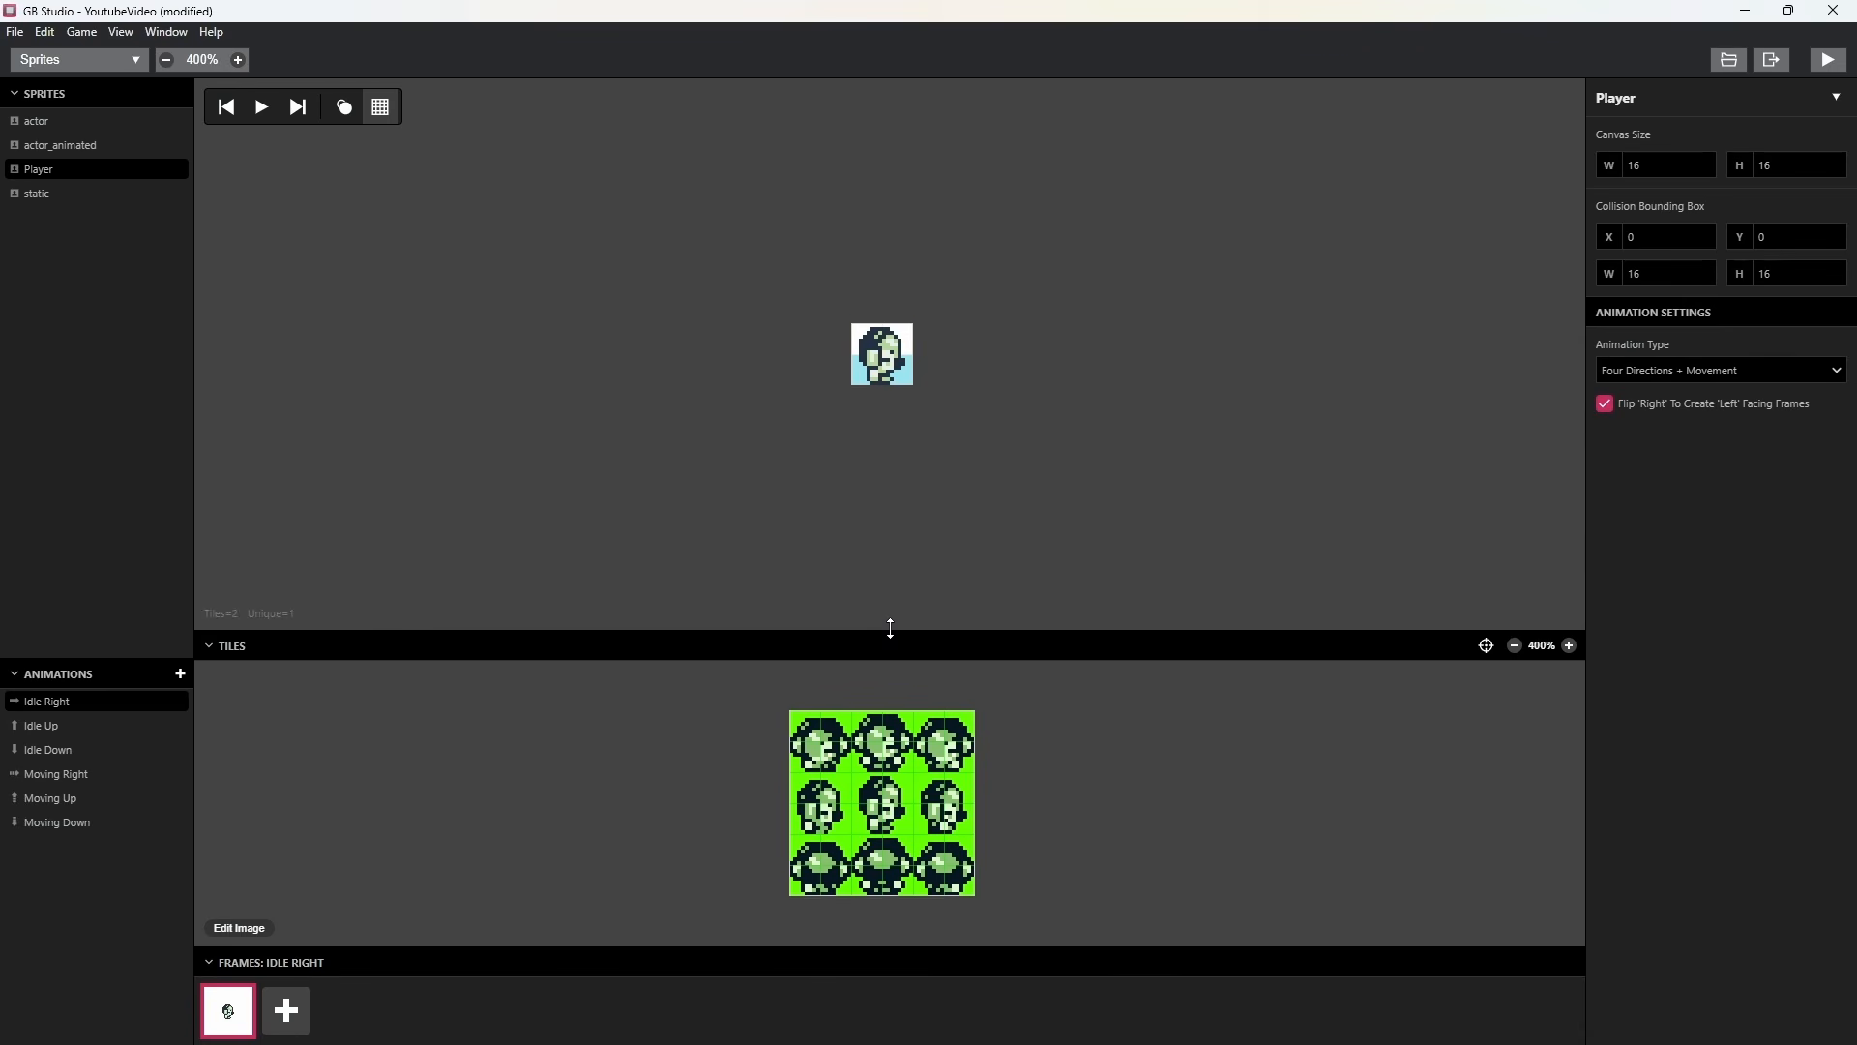
Place the middle back-facing character as the Idle Up frame and the middle front-facing character as the Idle Down frame.
left_click(118, 730)
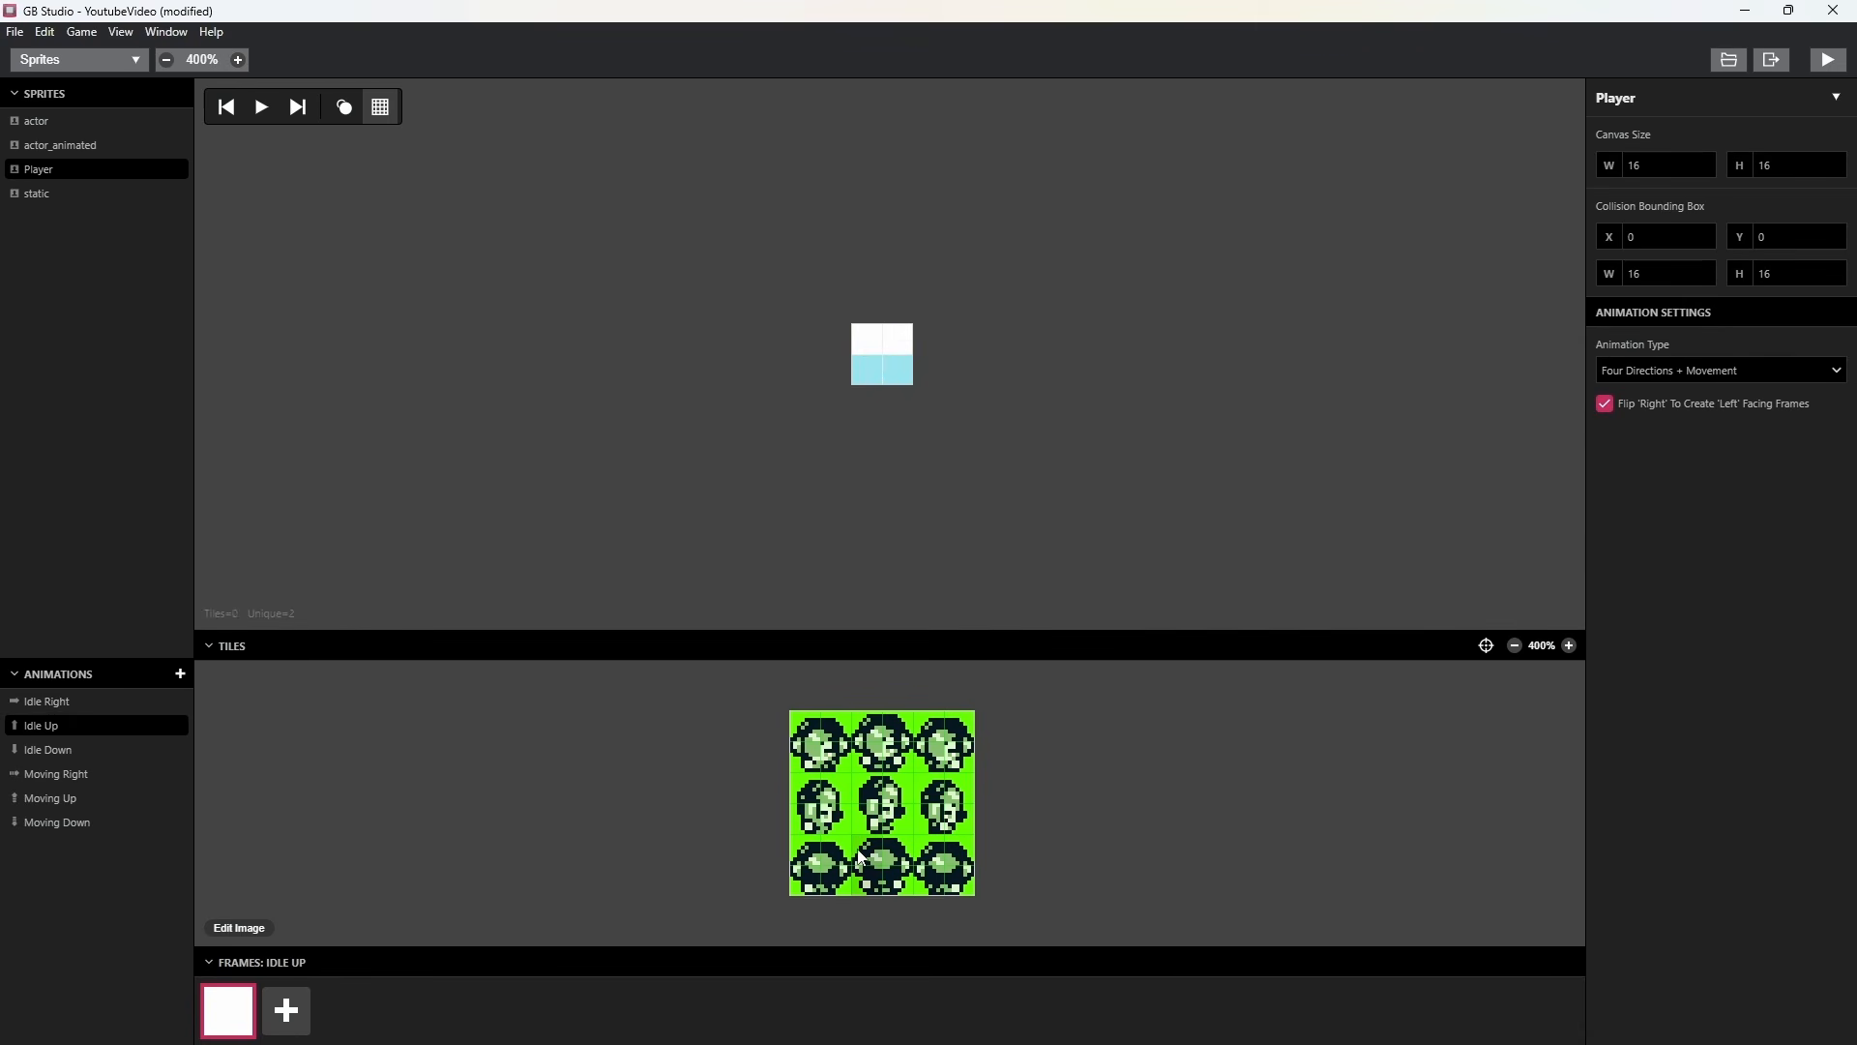
left_click(892, 856)
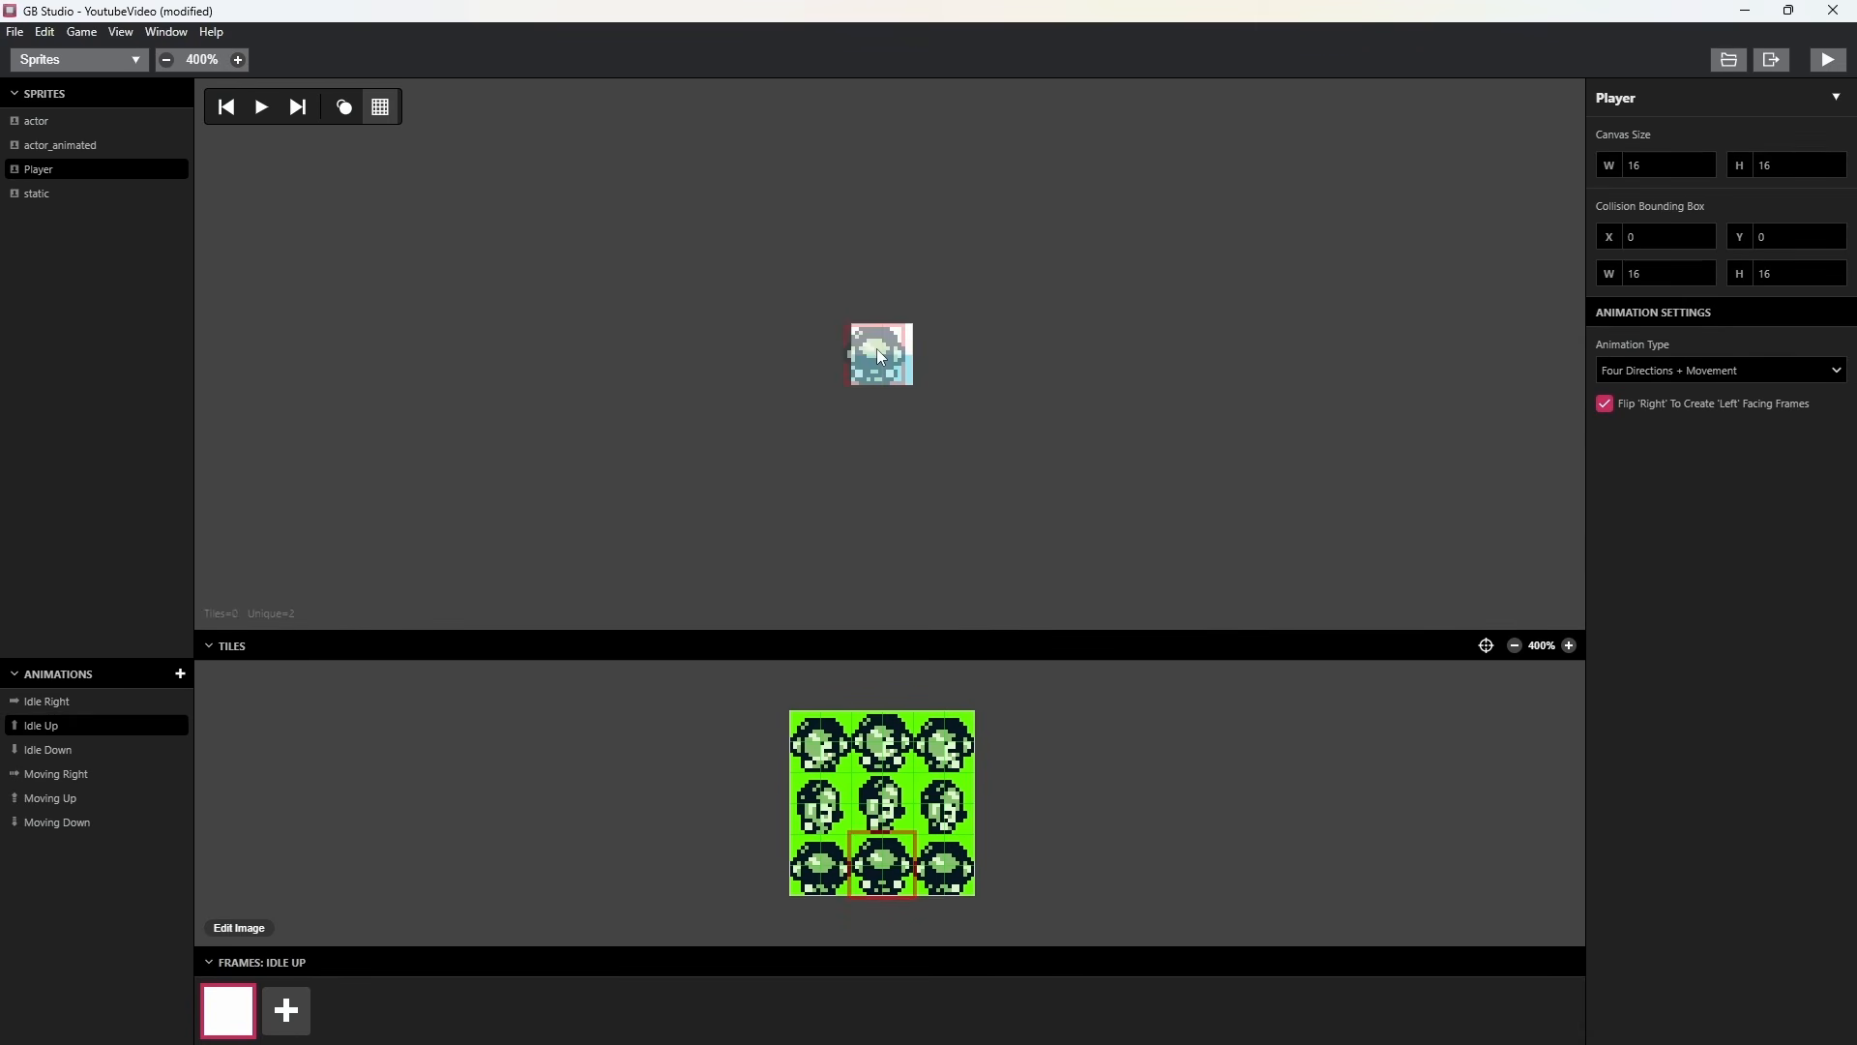
left_click(886, 352)
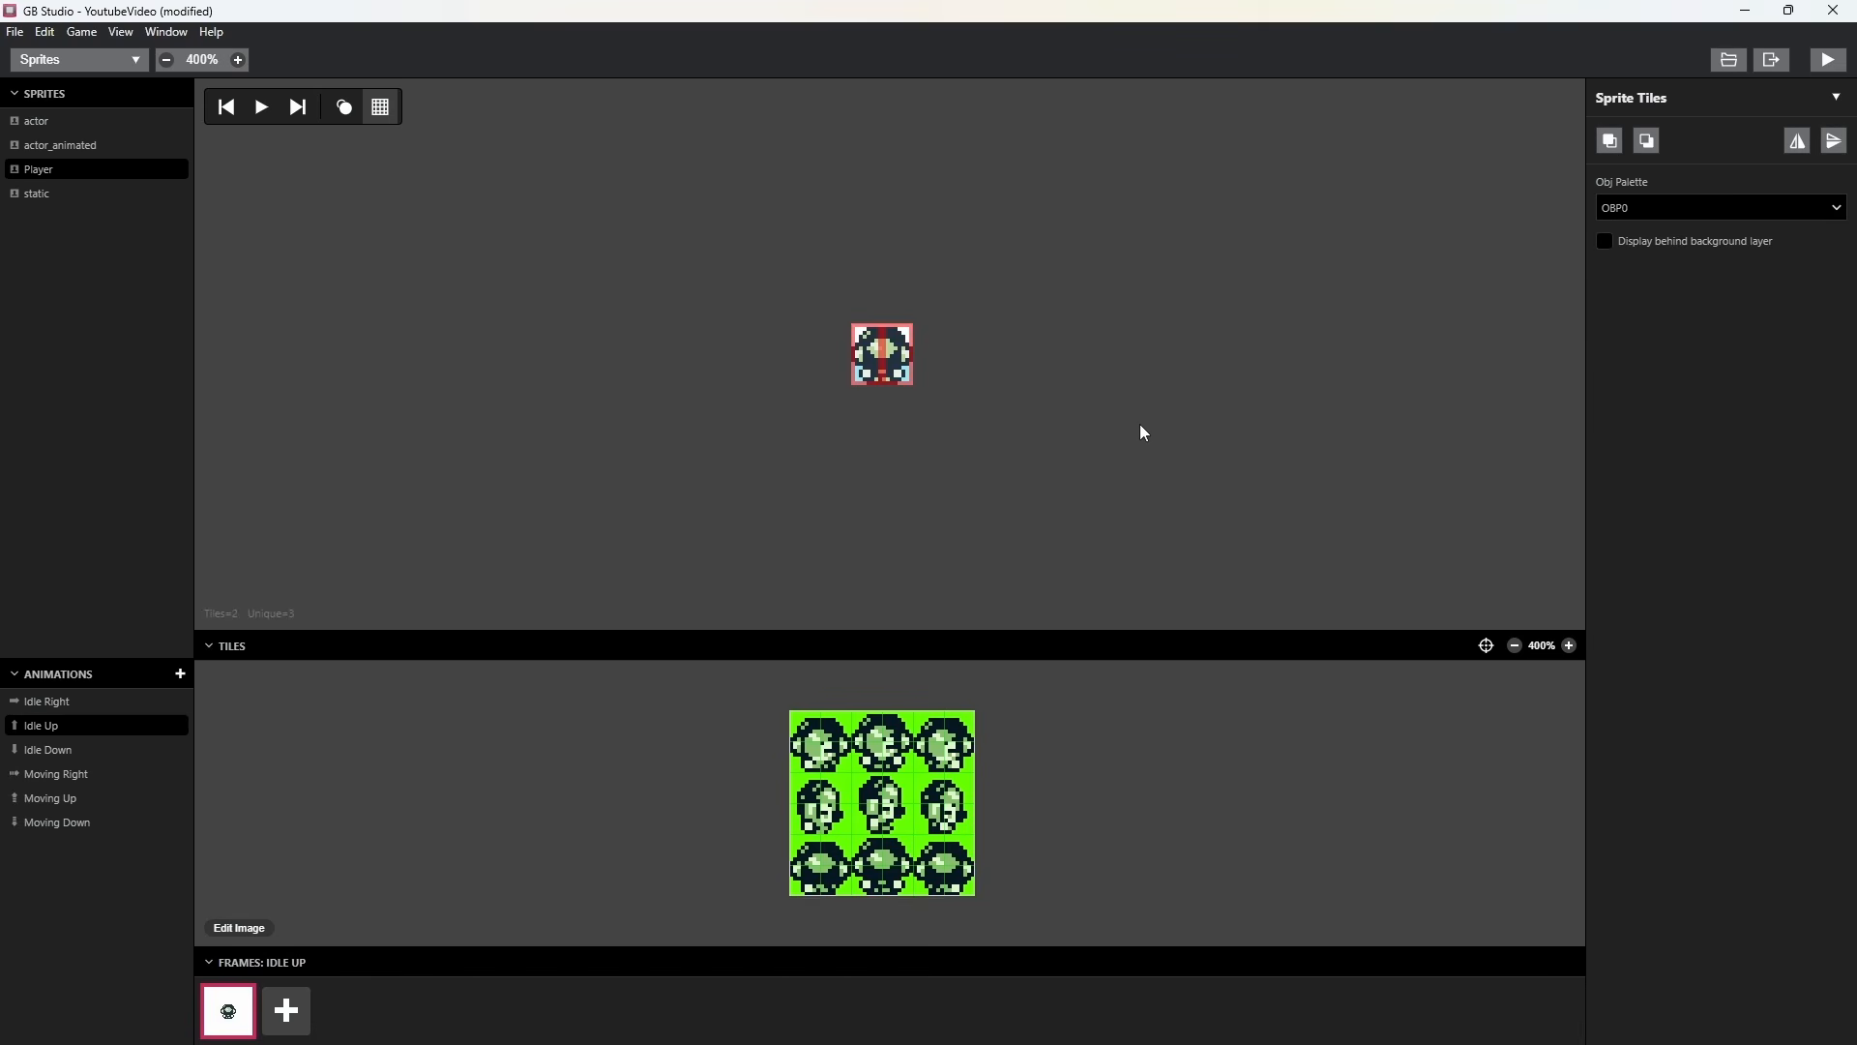
left_click(38, 752)
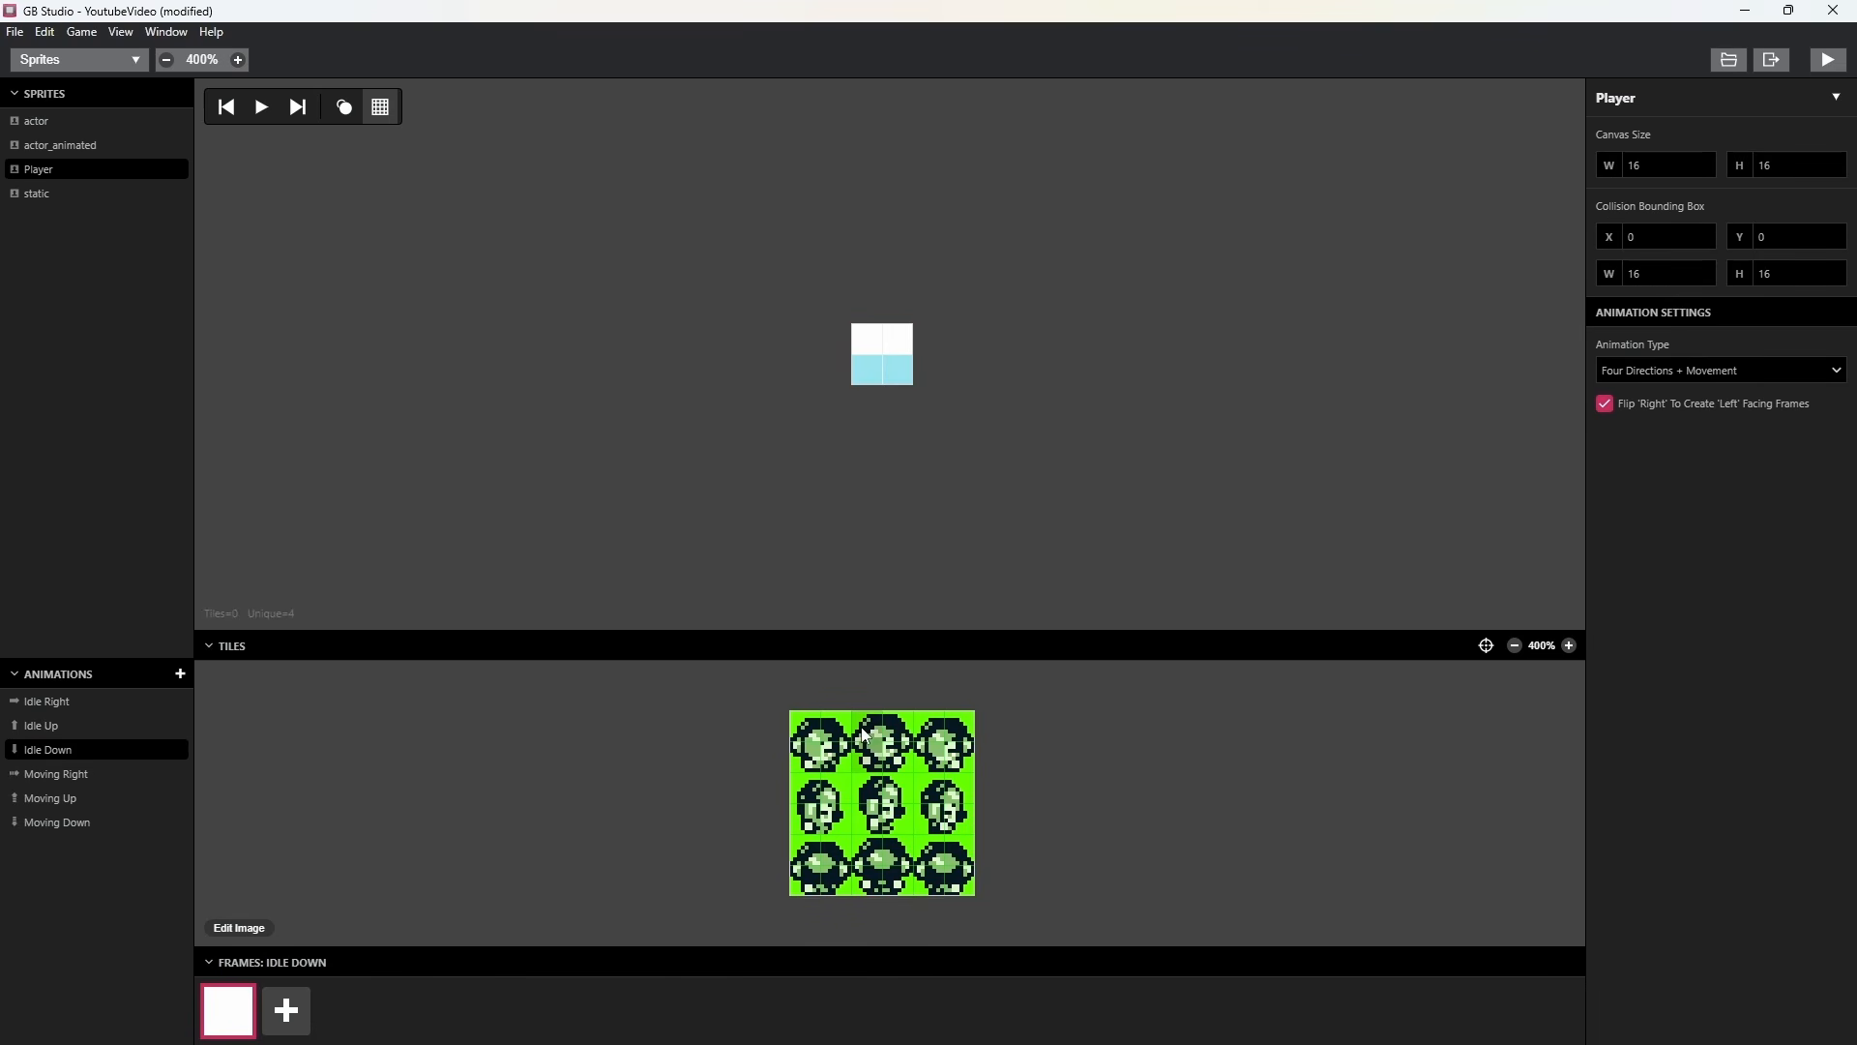
left_click(890, 738)
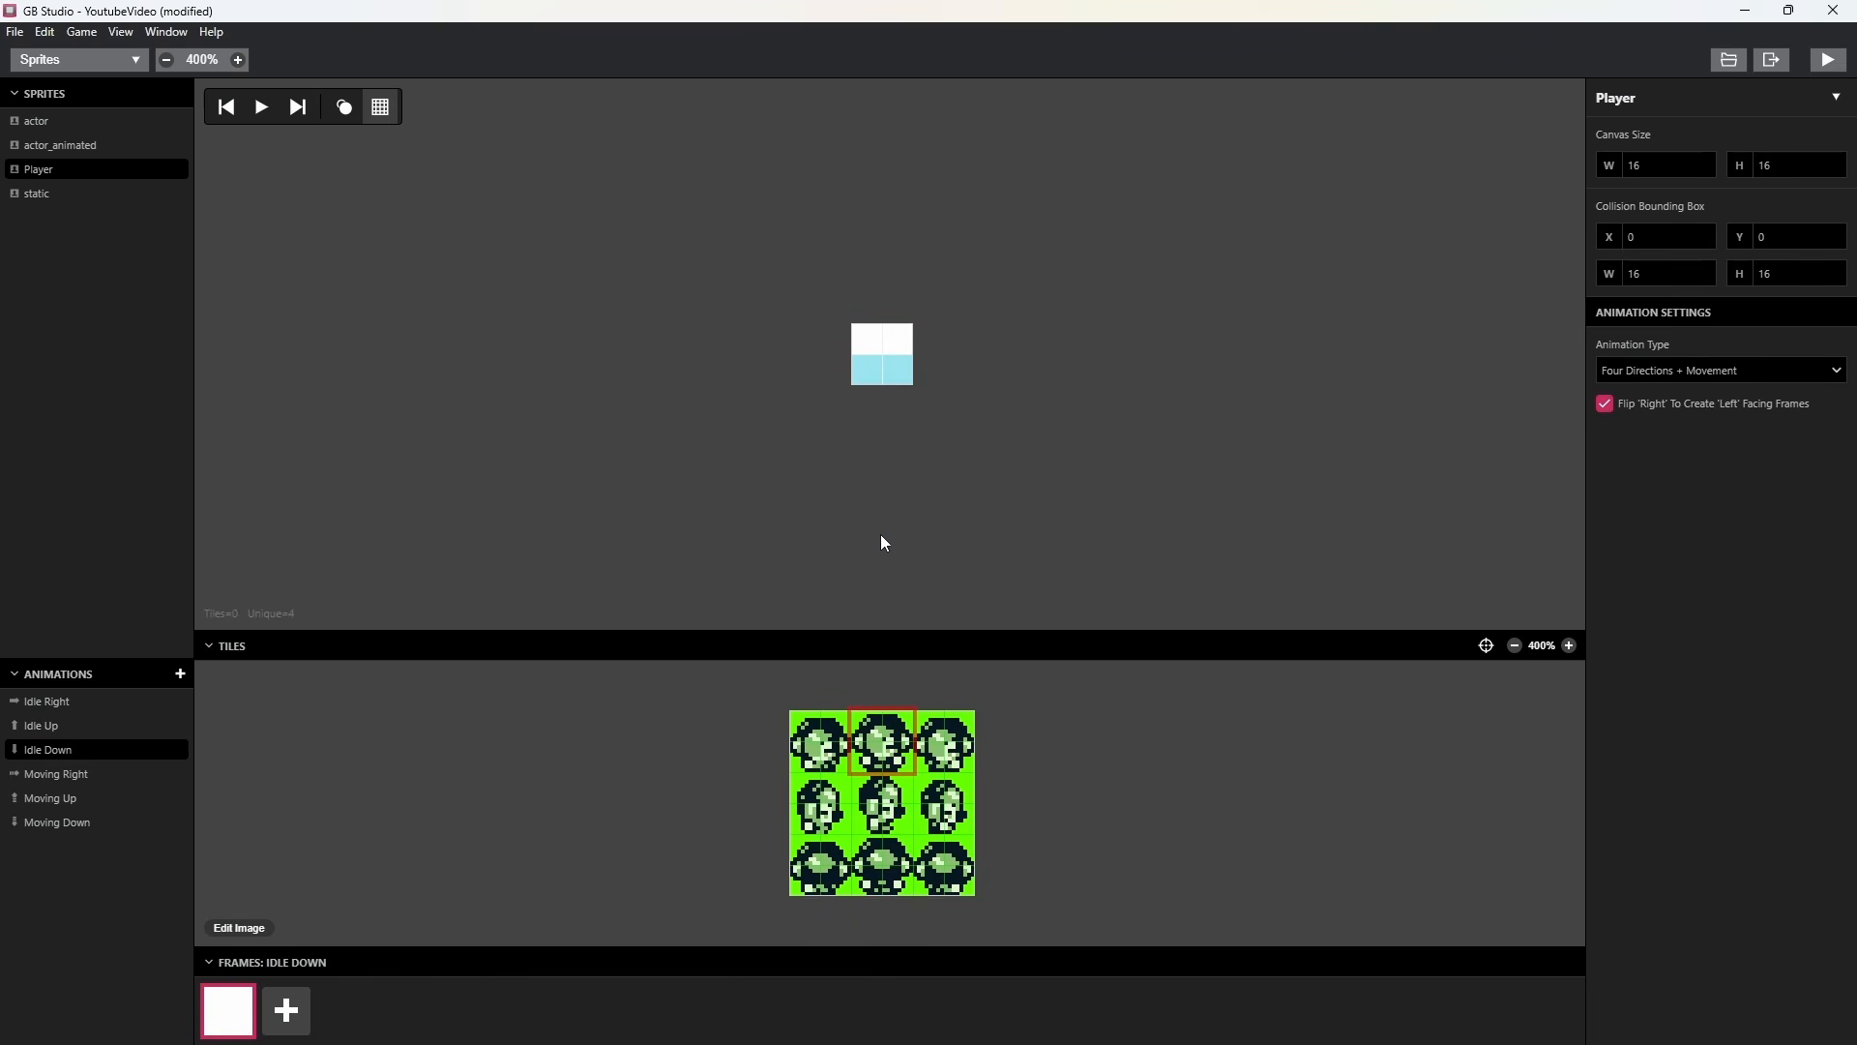
left_click(886, 359)
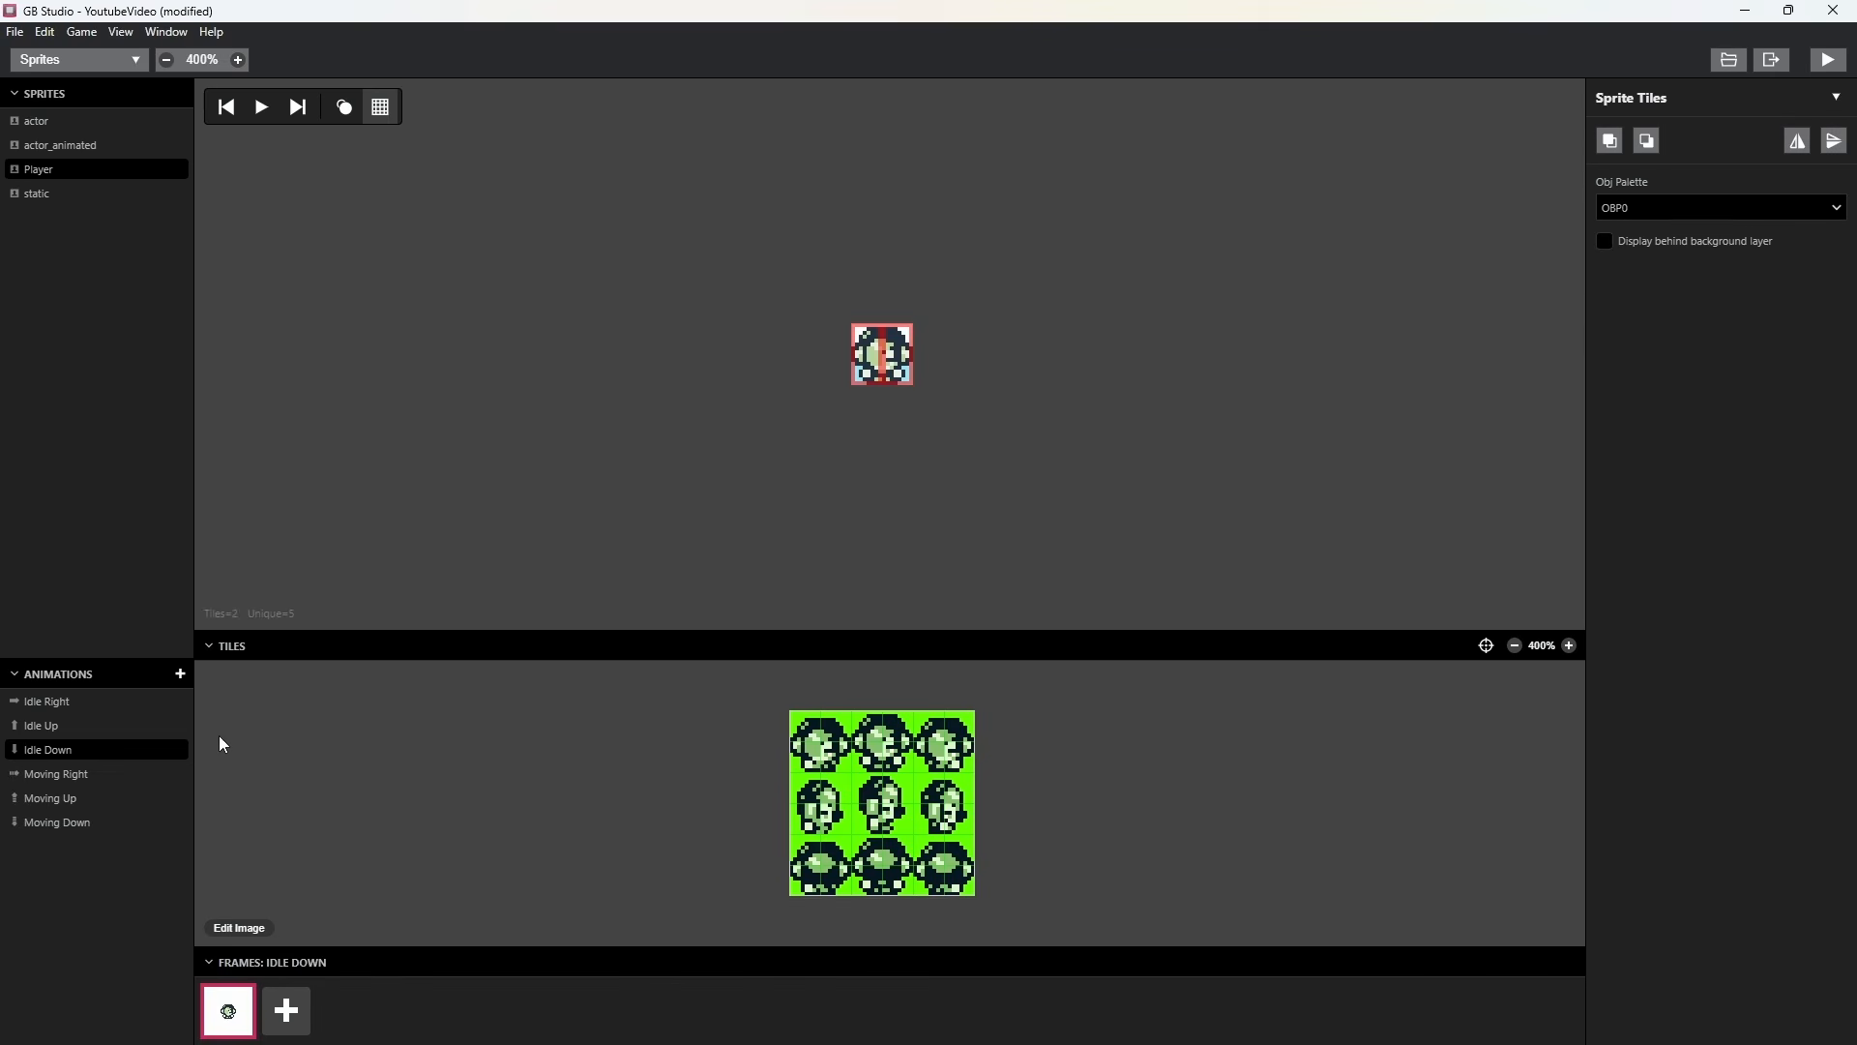
Build a three-frame Moving Right animation from the side-facing characters, starting with the middle pose and ending with the leftmost one.
left_click(71, 781)
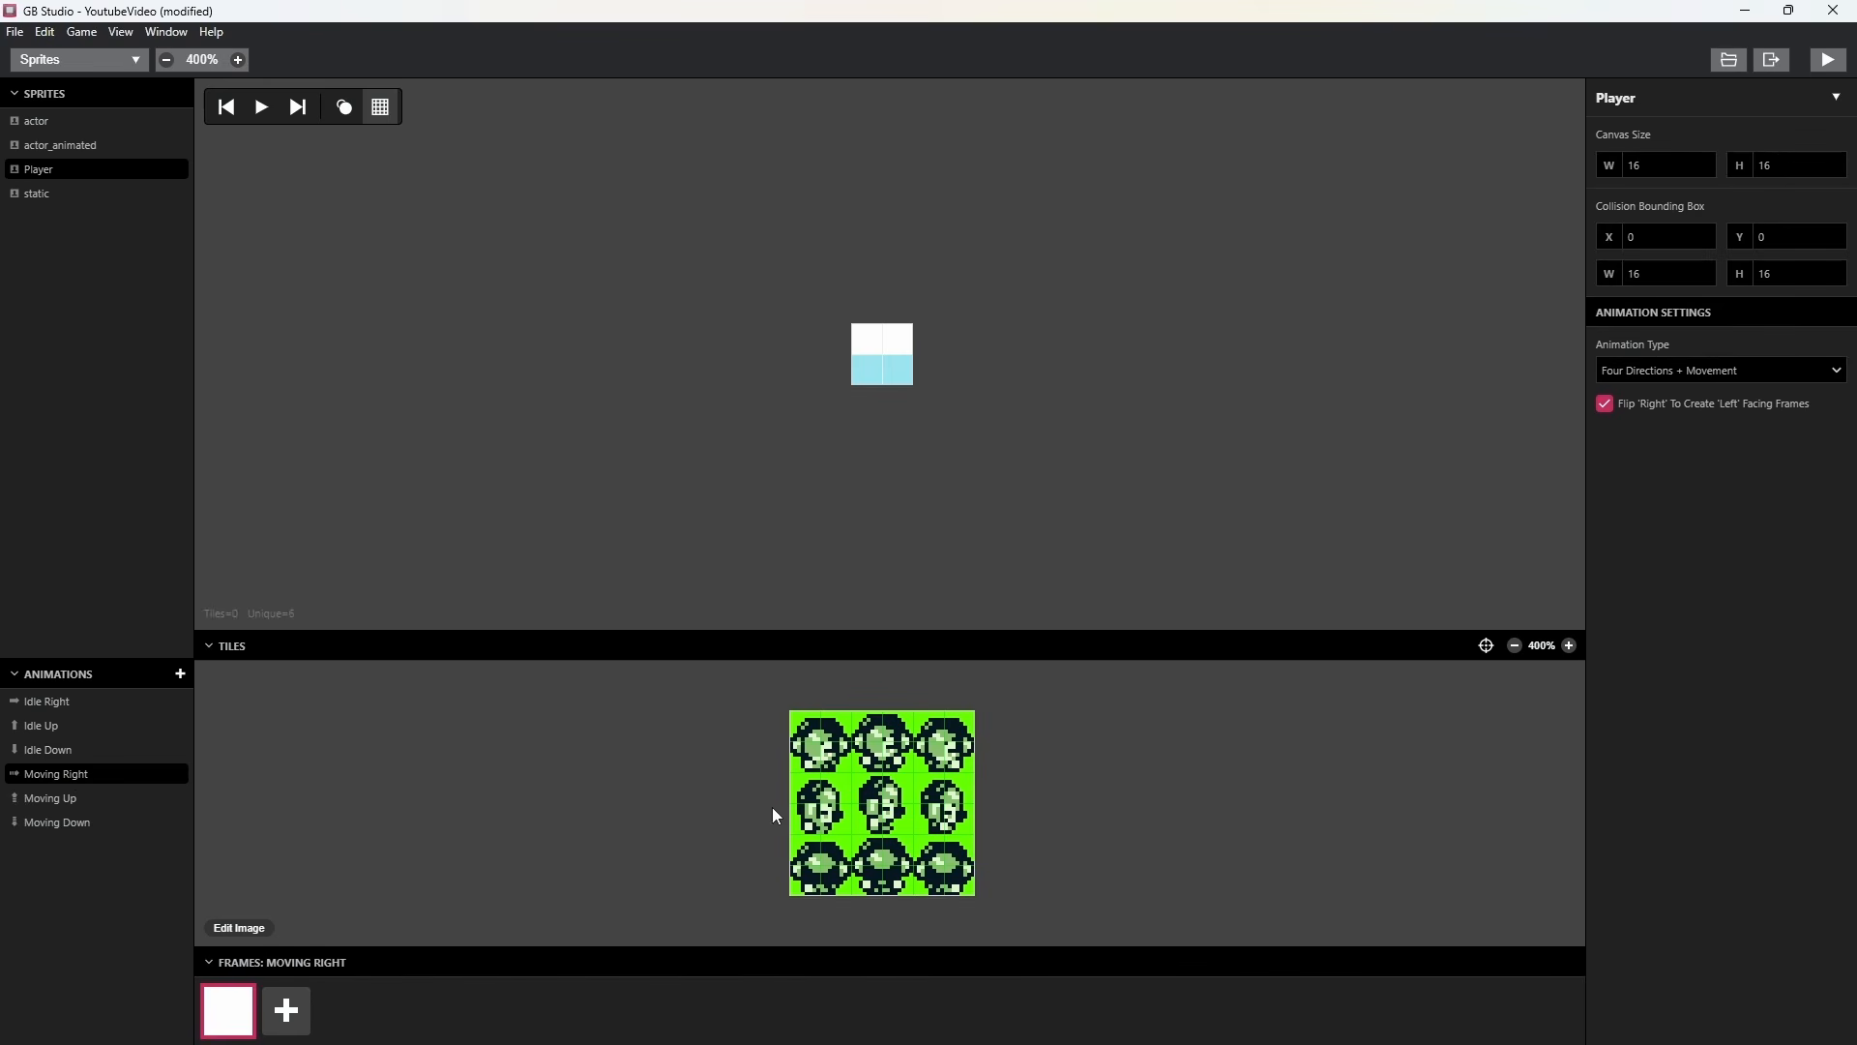
left_click(883, 803)
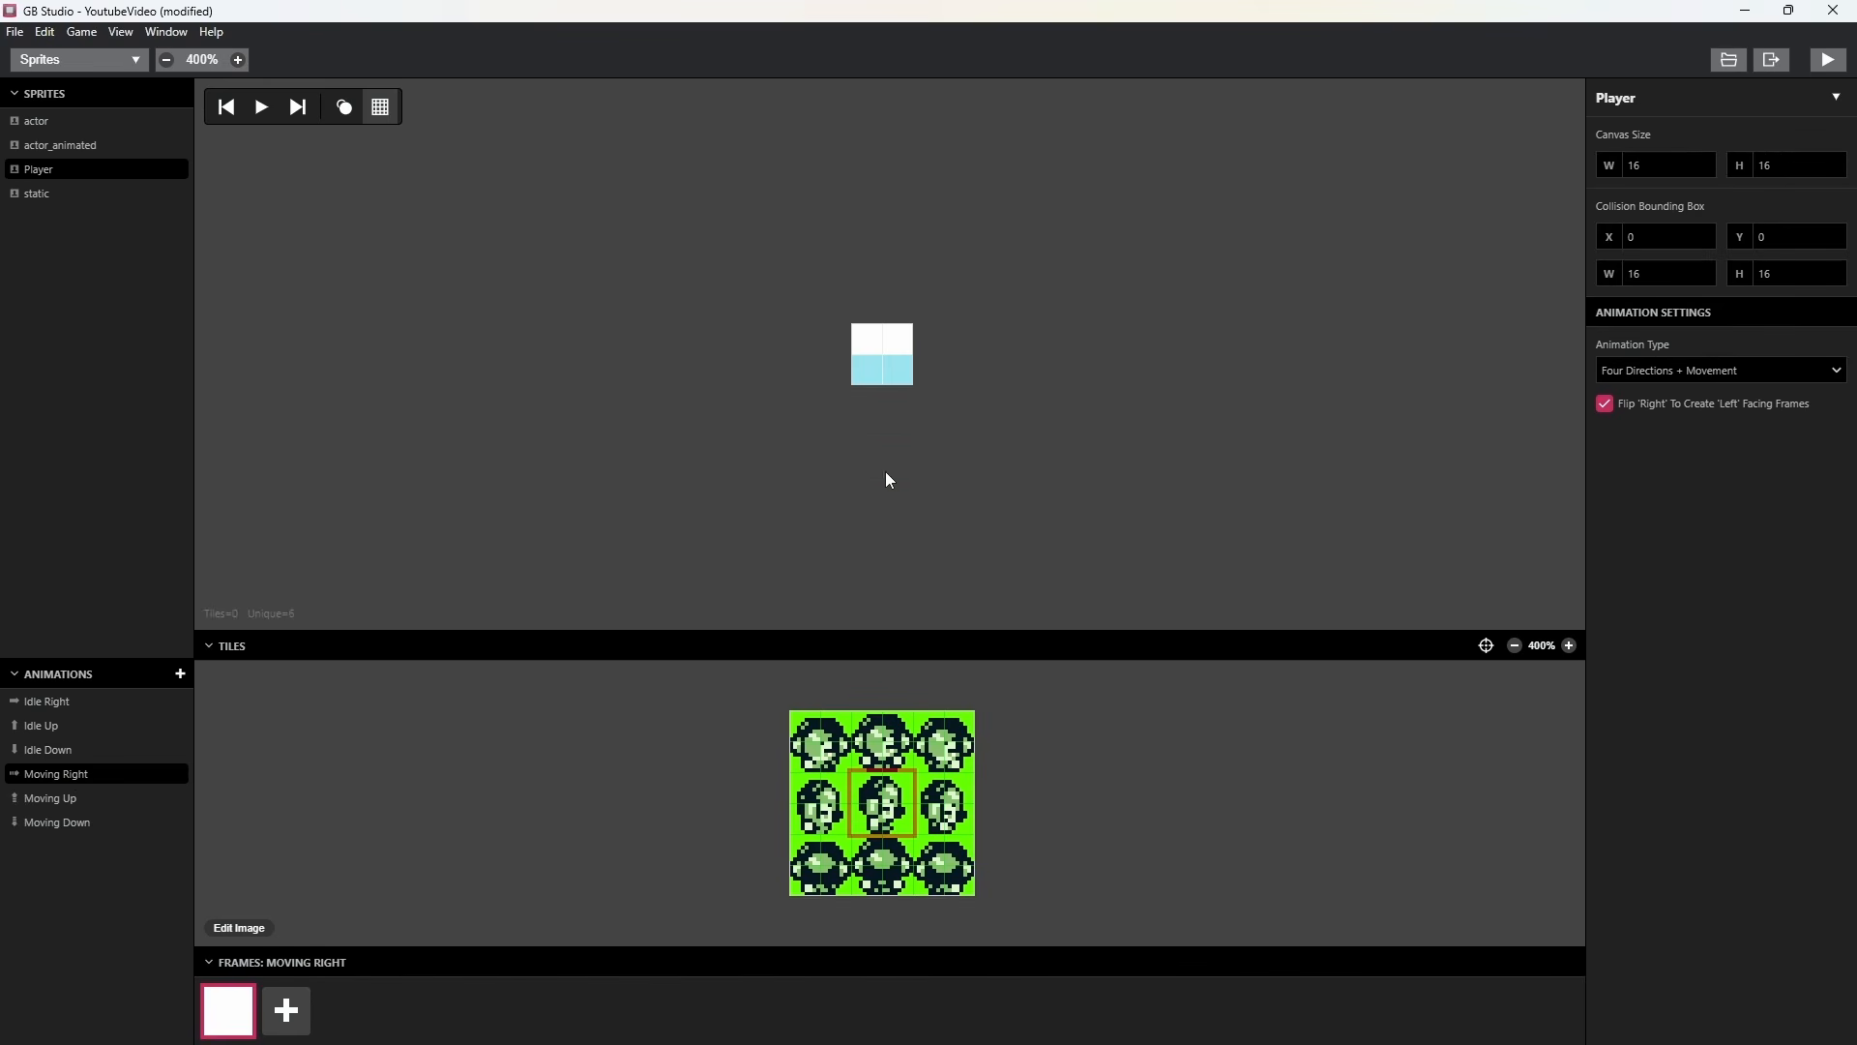
left_click(888, 360)
left_click(946, 419)
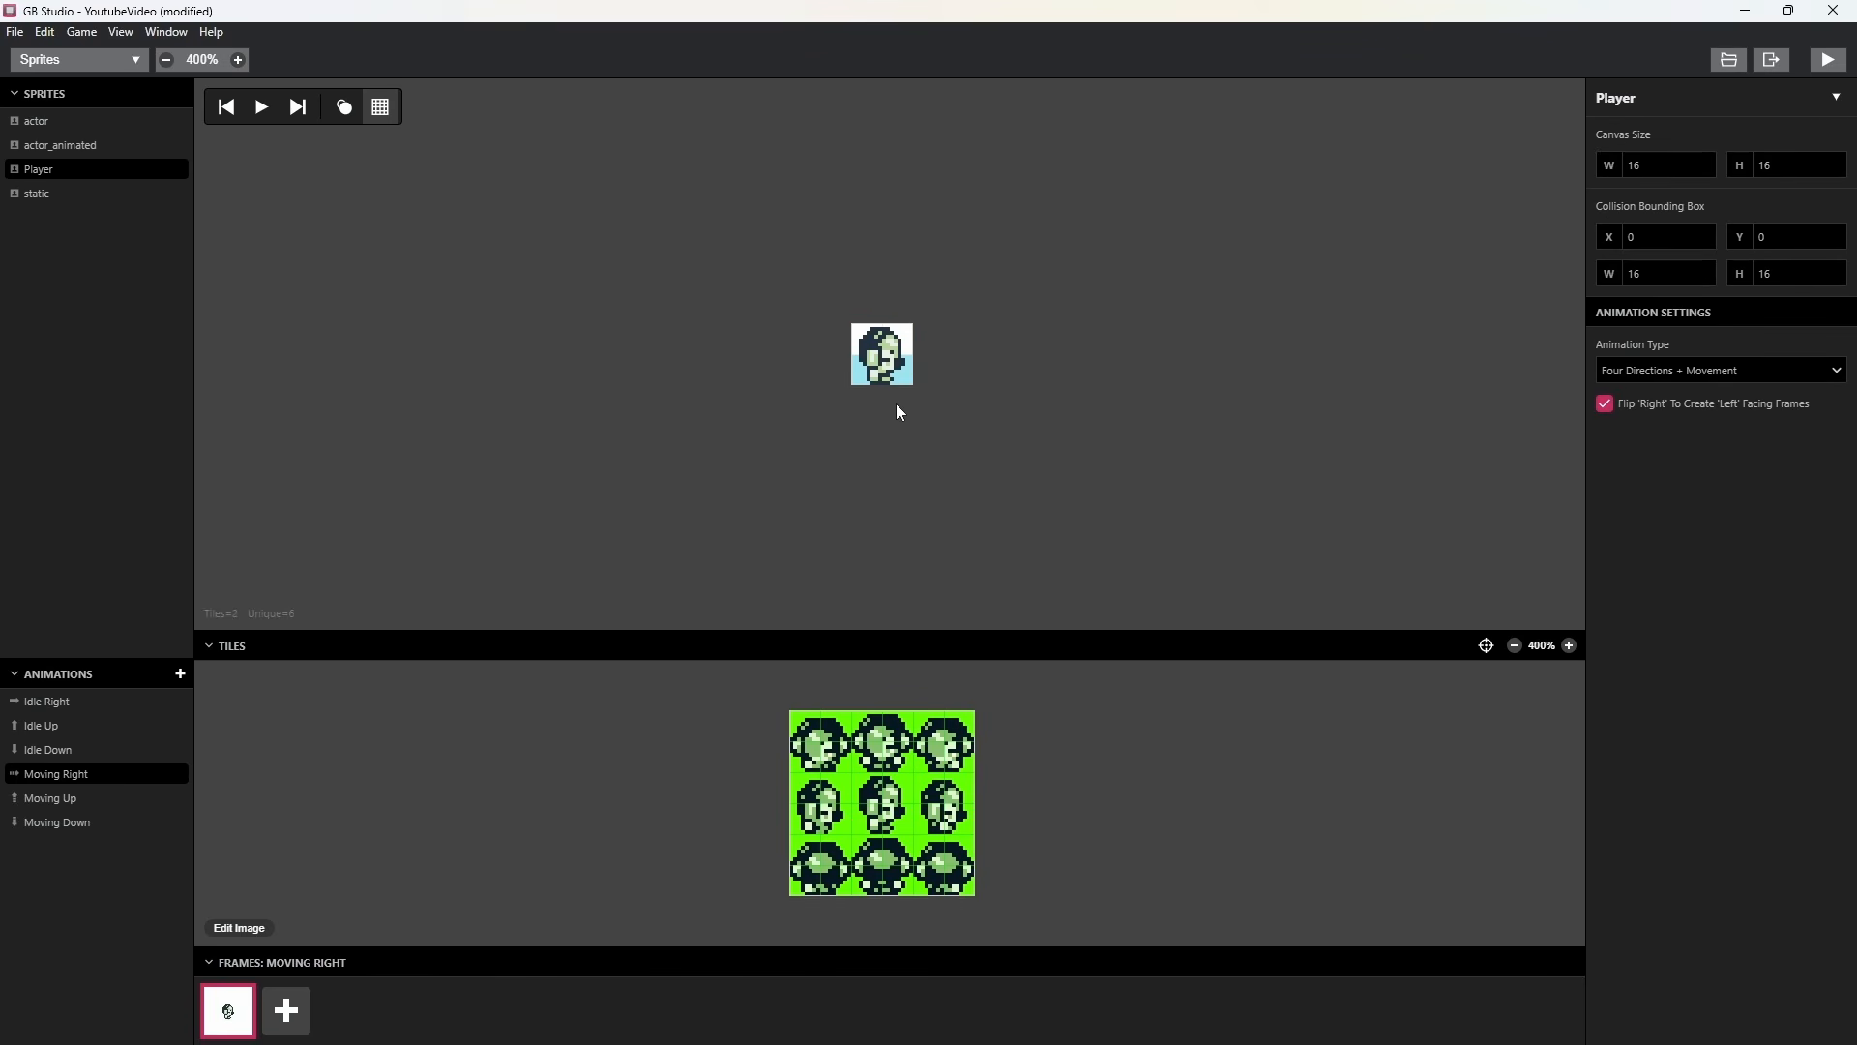
left_click(290, 1012)
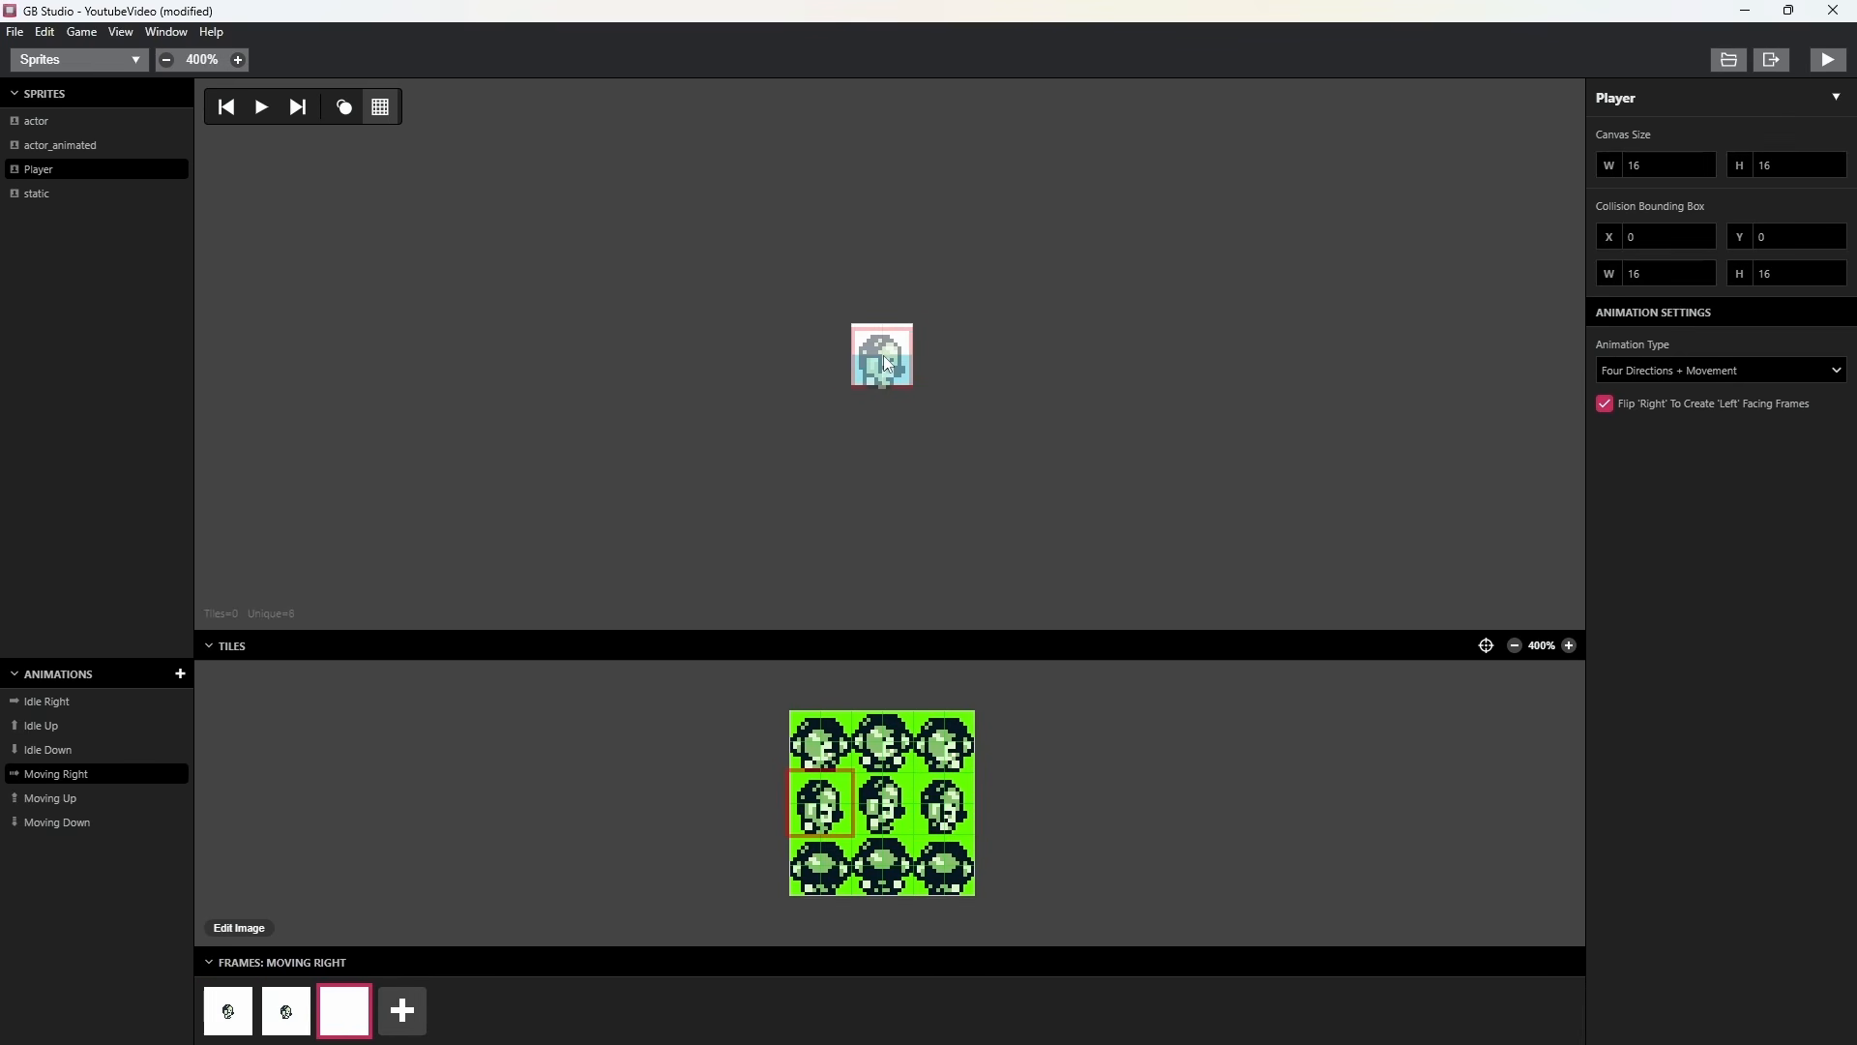
left_click(888, 365)
left_click(633, 415)
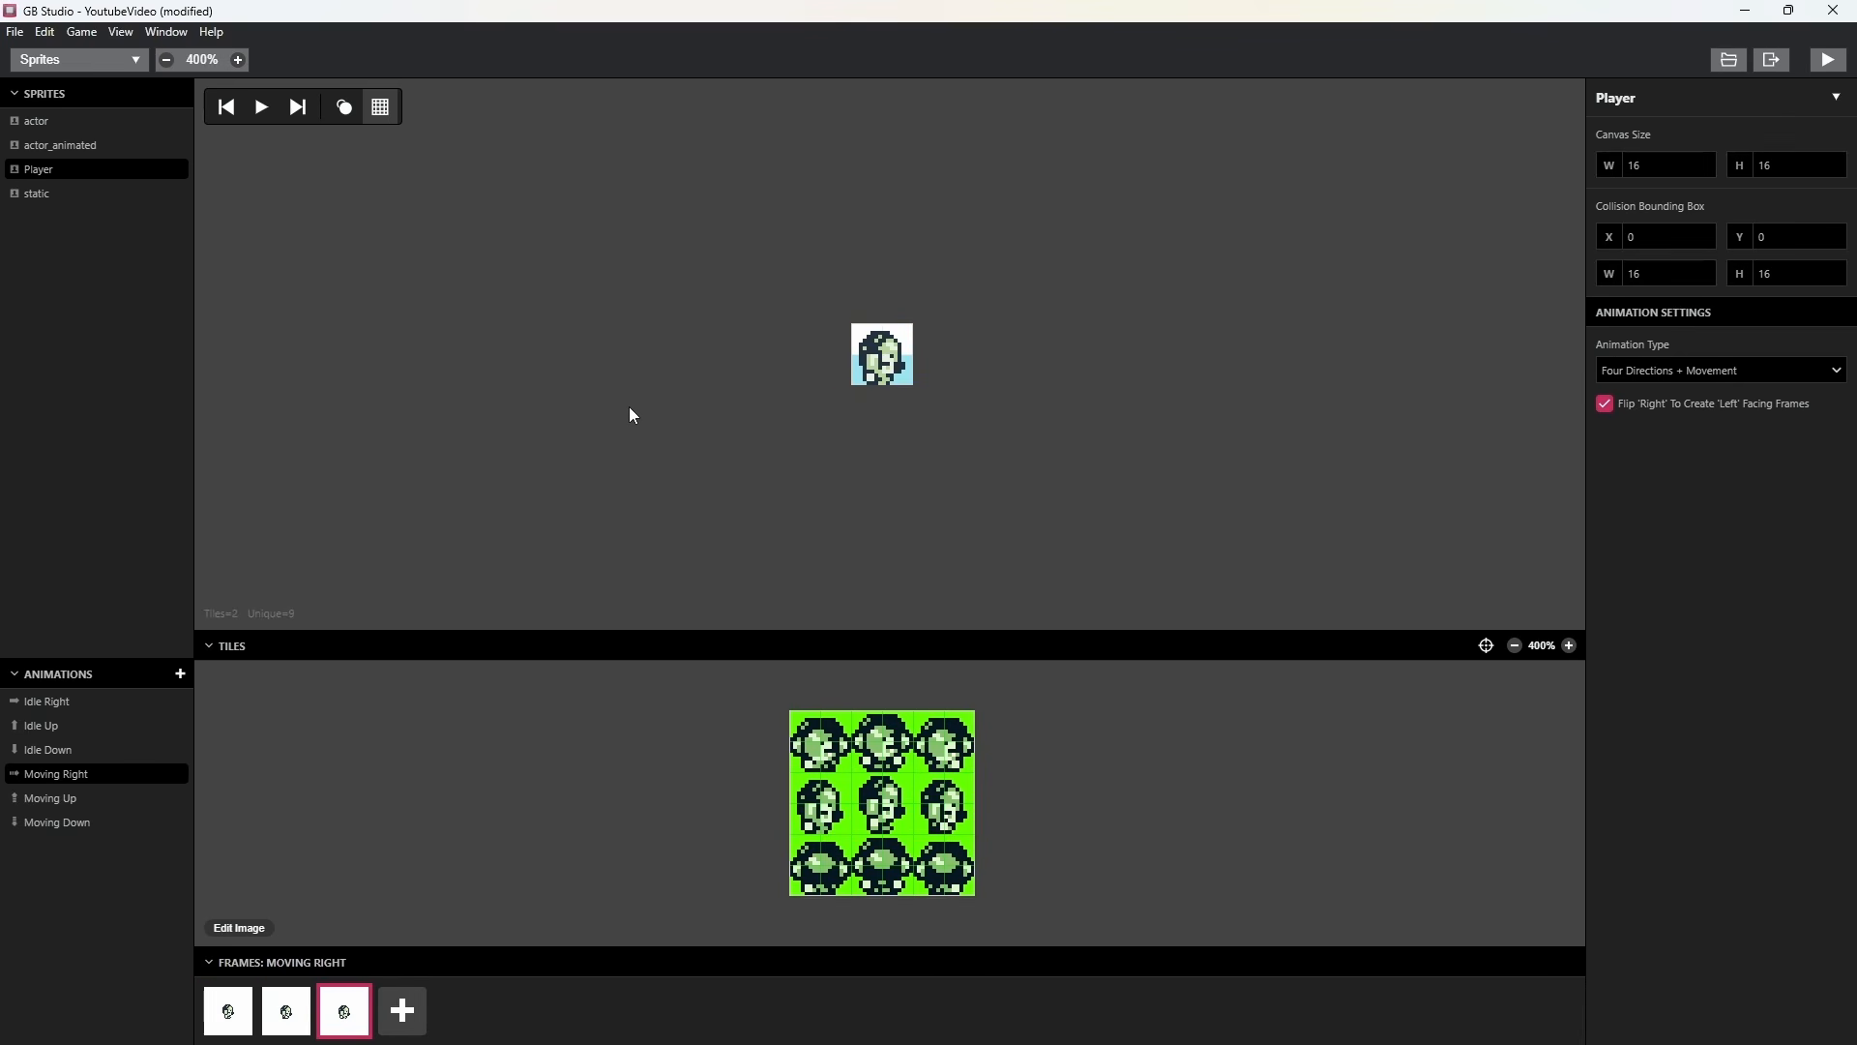
Play back the Moving Right animation and move its second frame ahead of the first.
left_click(260, 109)
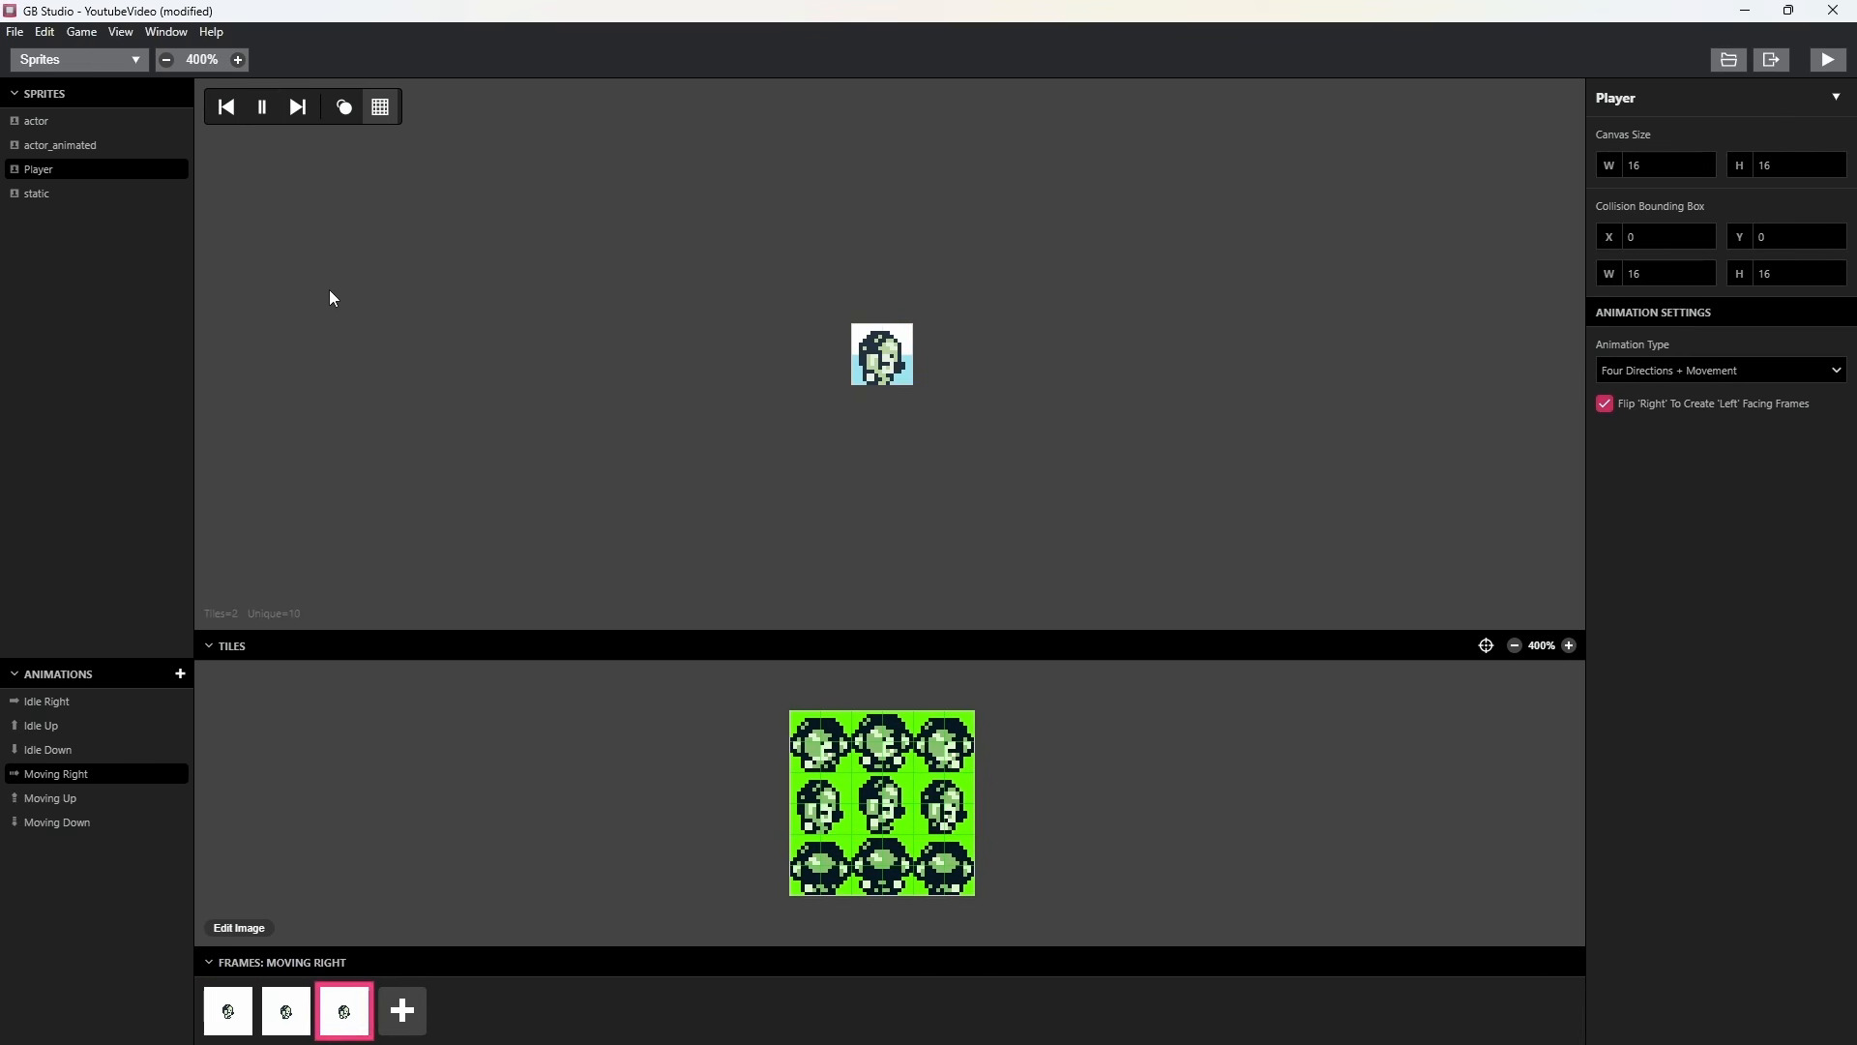
left_click(263, 111)
left_click_drag(282, 1016, 216, 1018)
left_click(264, 114)
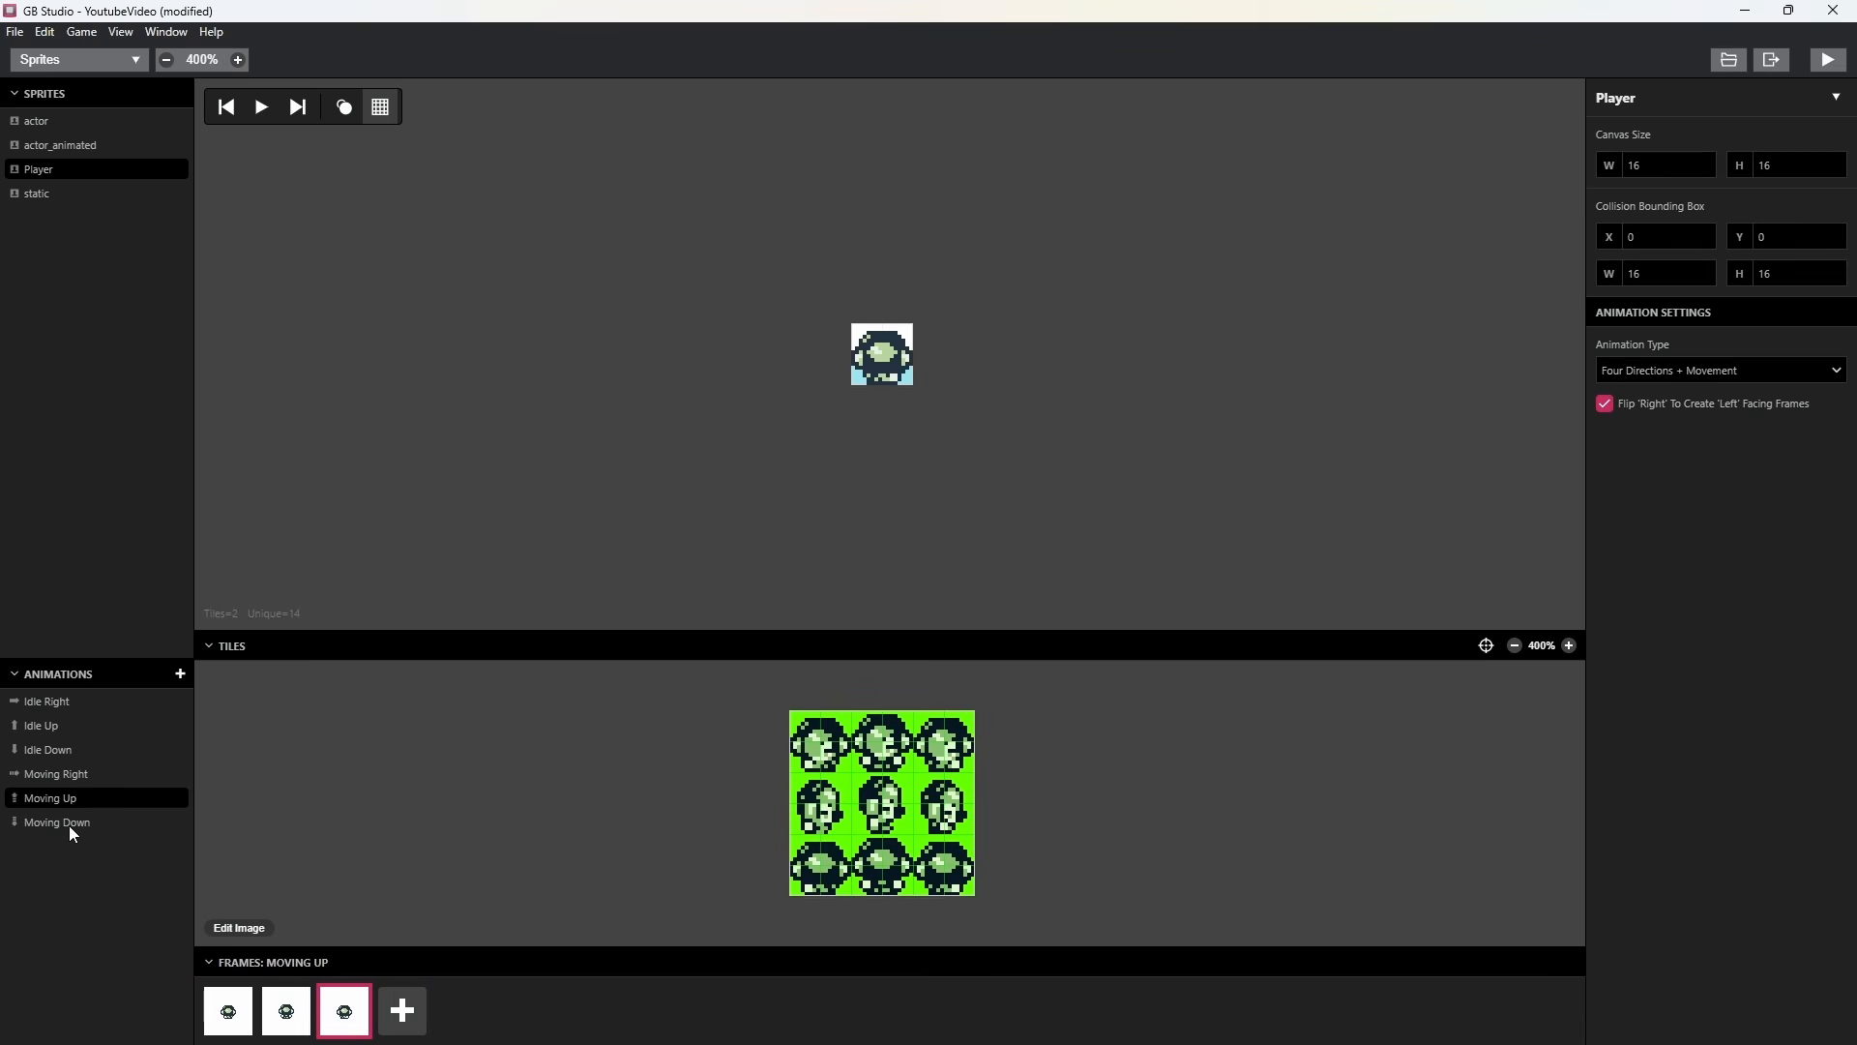
Give the Moving Up and Moving Down animations three walking frames each, and play both back.
left_click(69, 824)
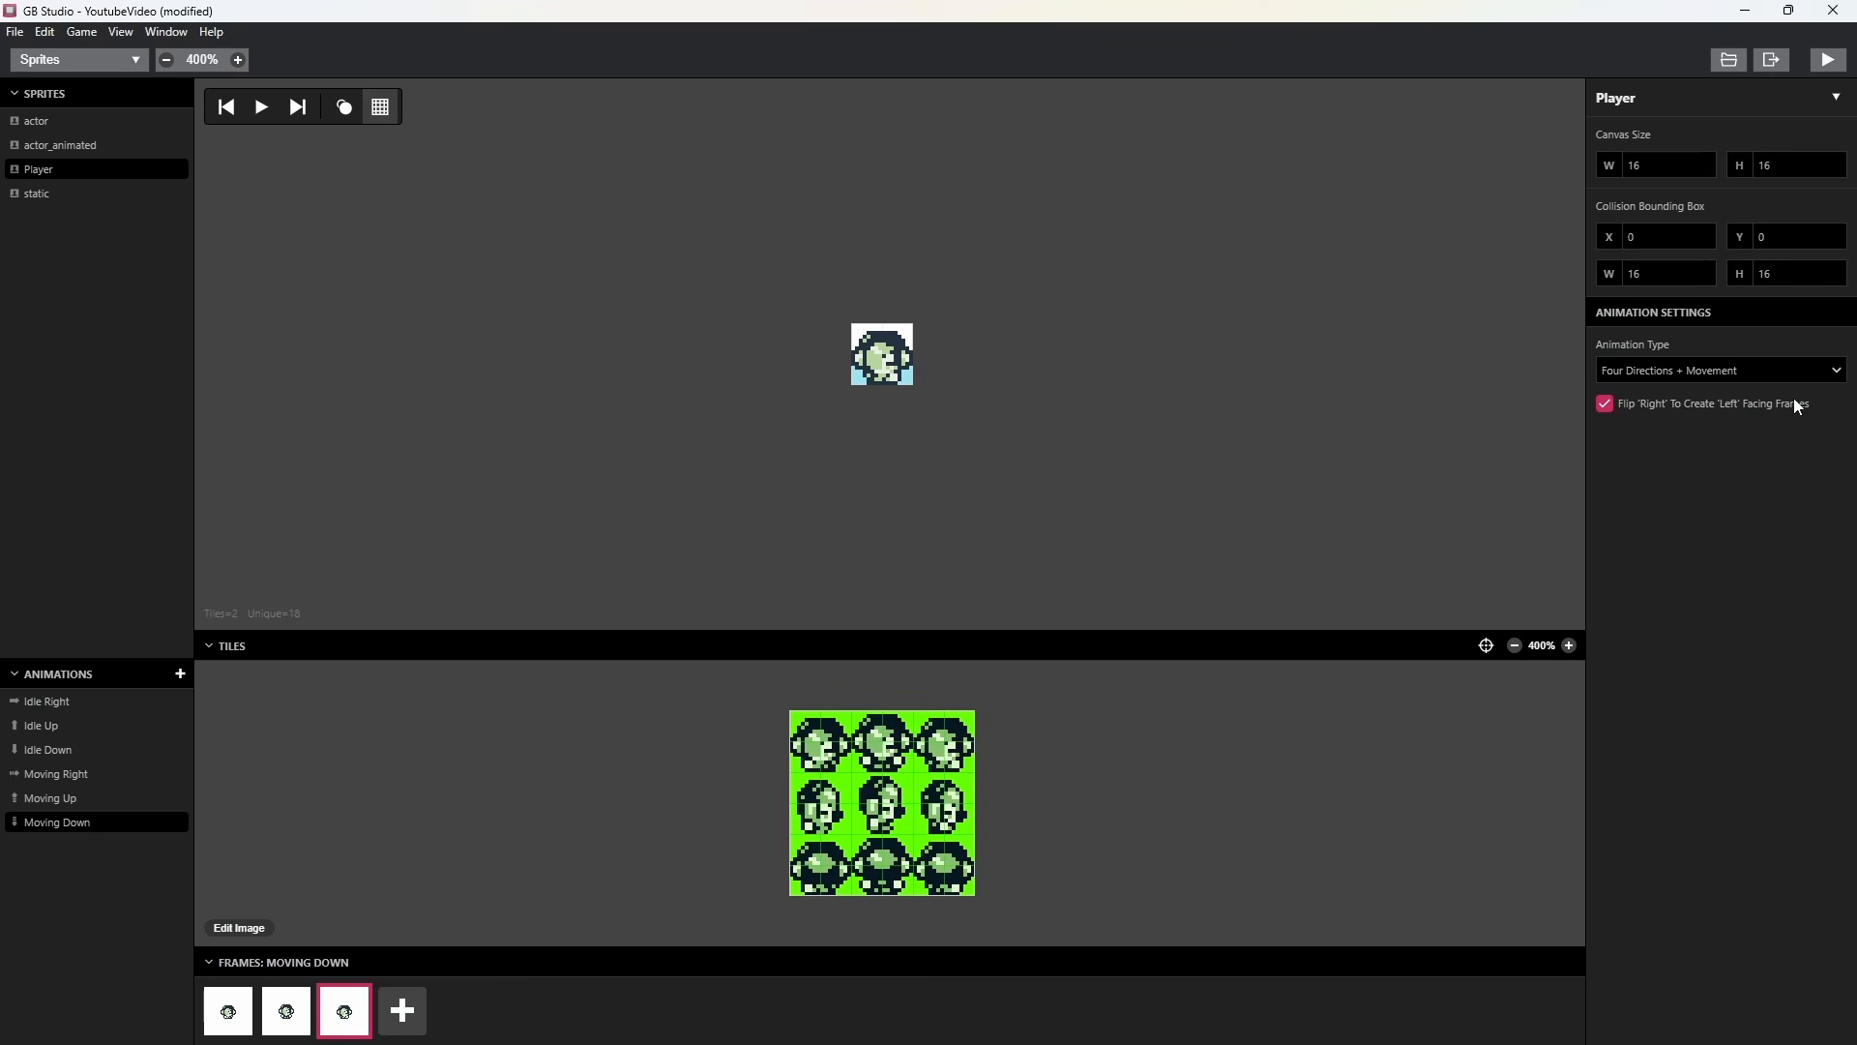
left_click(80, 771)
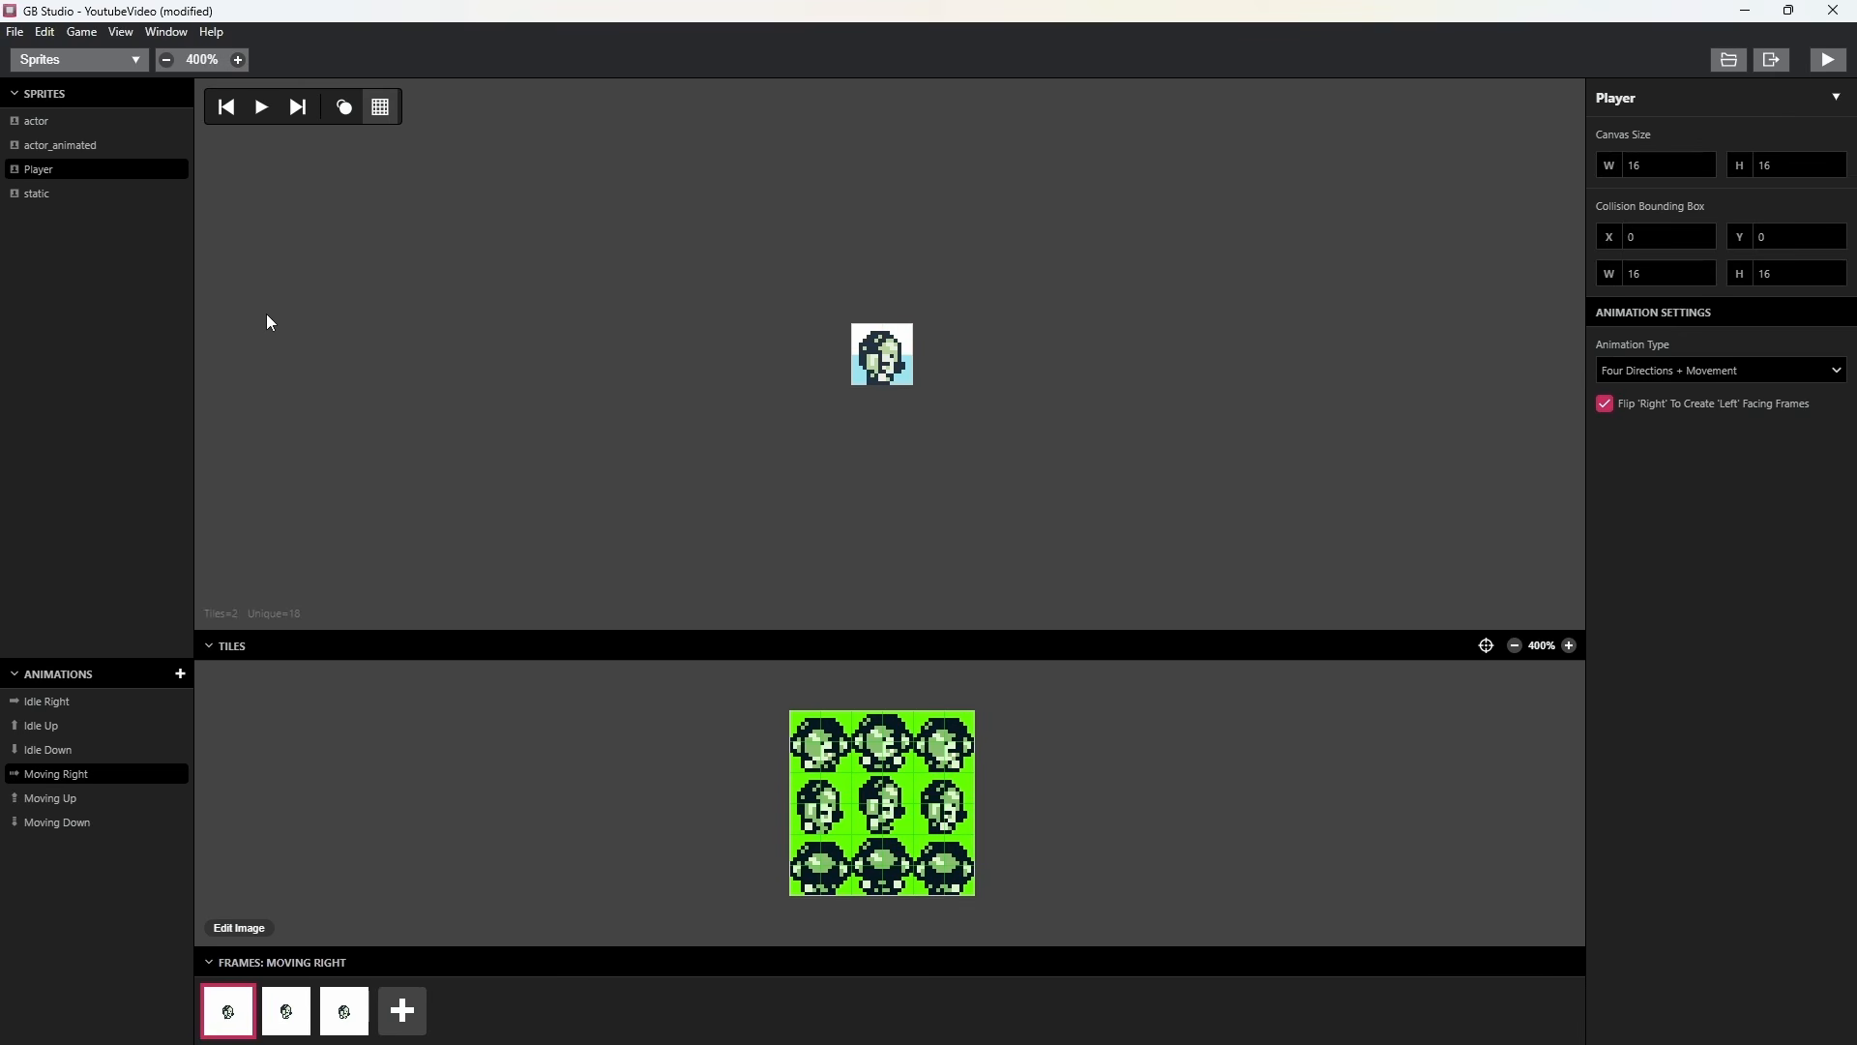
key("Down")
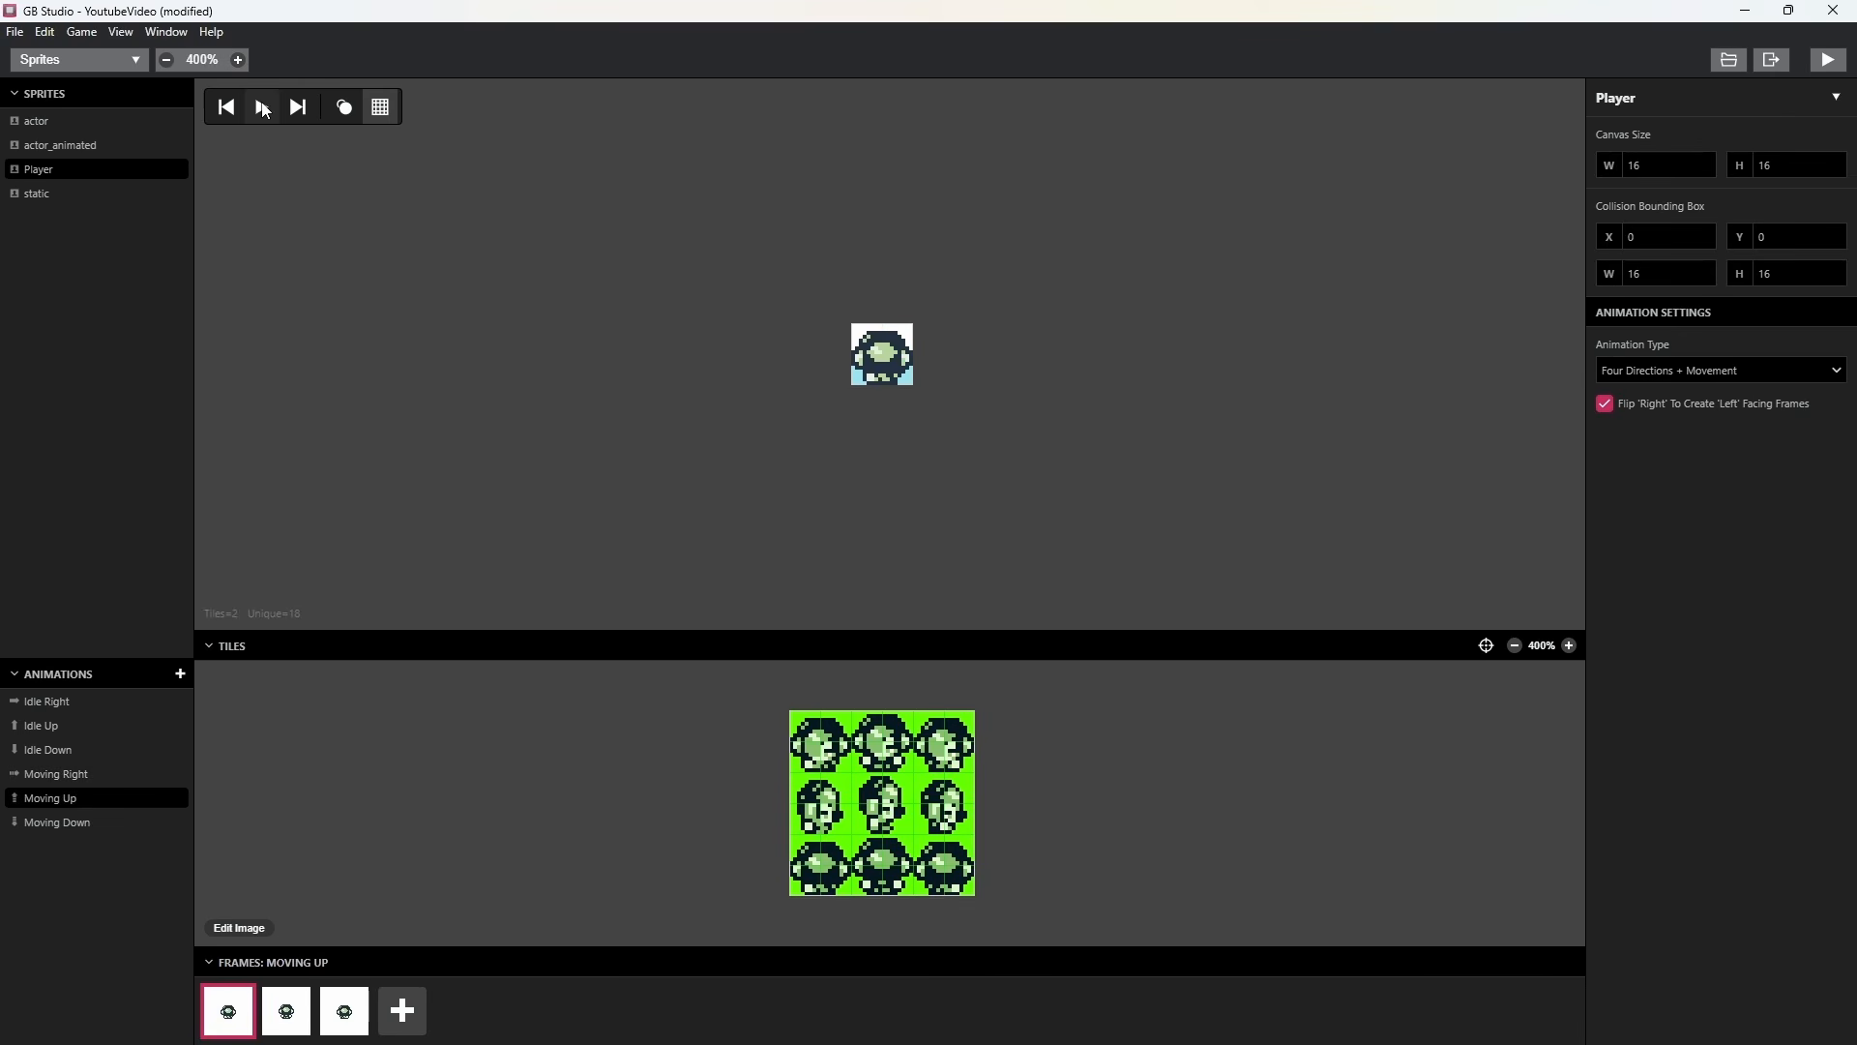
left_click(270, 116)
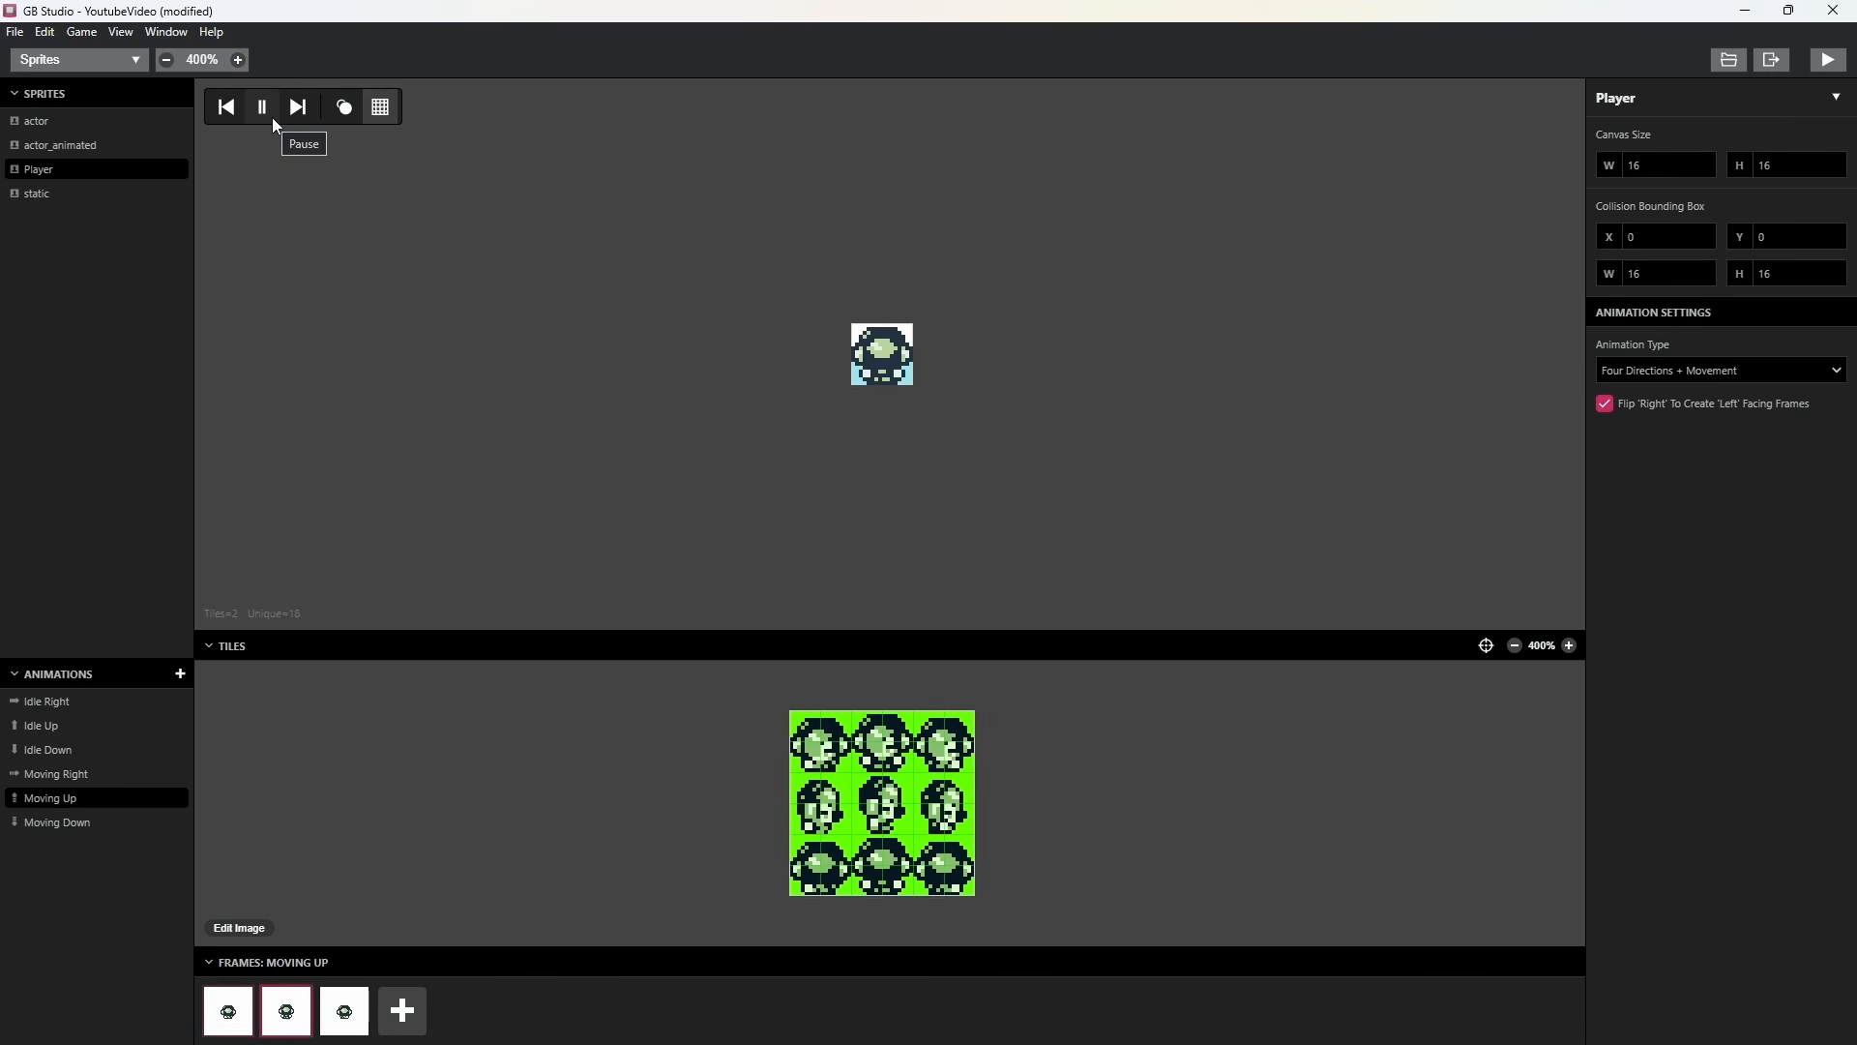
key("Down")
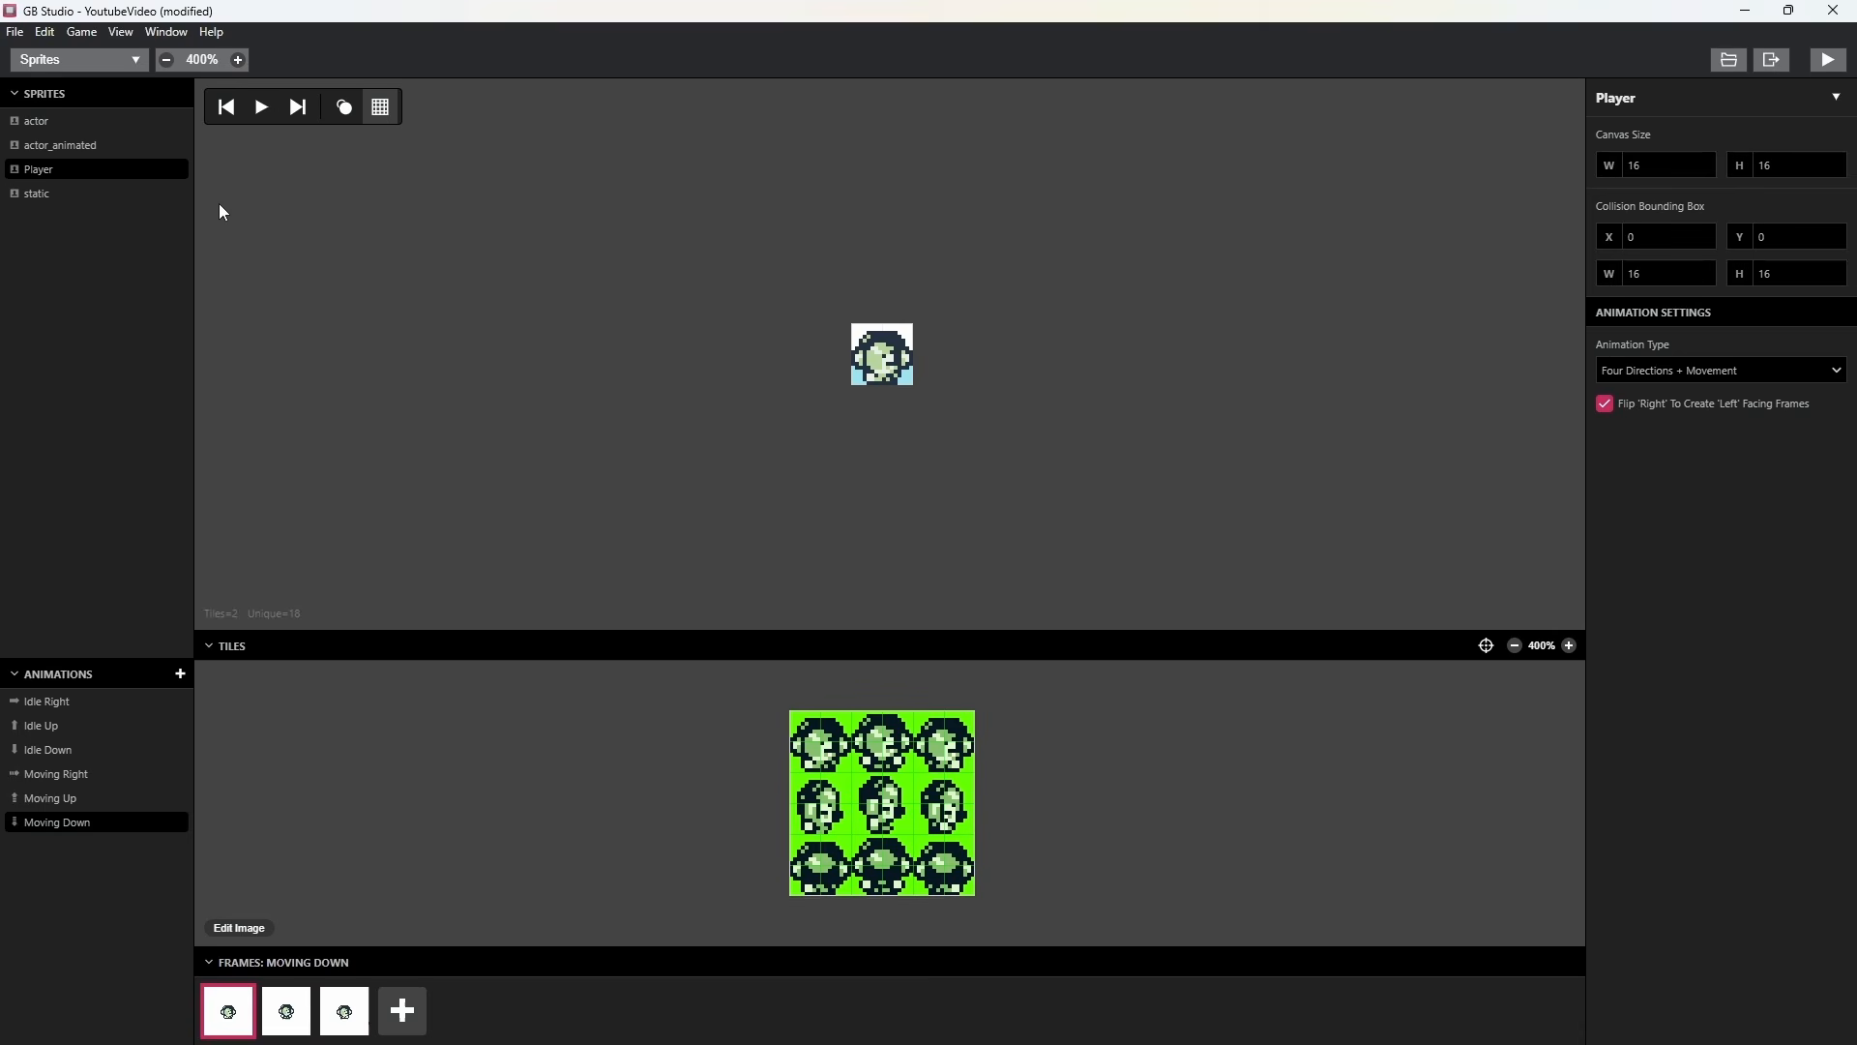
left_click(261, 109)
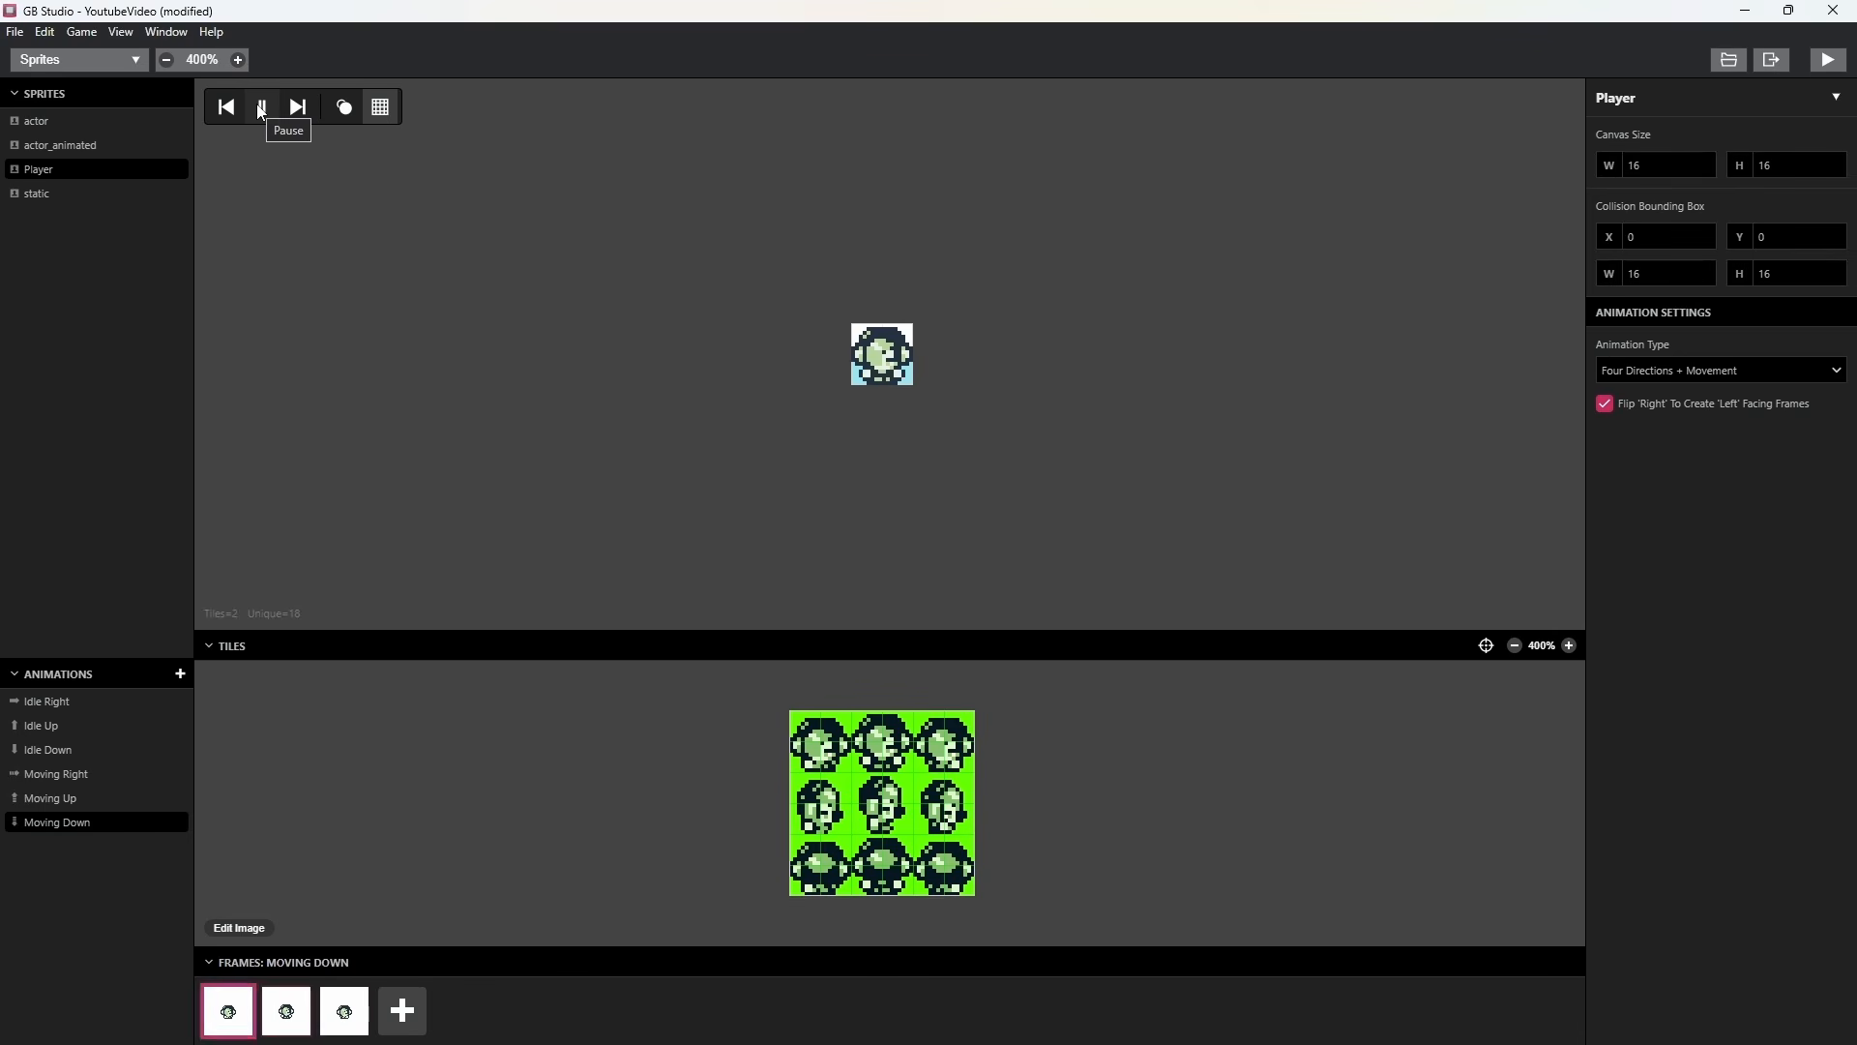
left_click(261, 108)
In the game world, rename Scene 1 as Player House and set its player sprite sheet to Player.
left_click(80, 59)
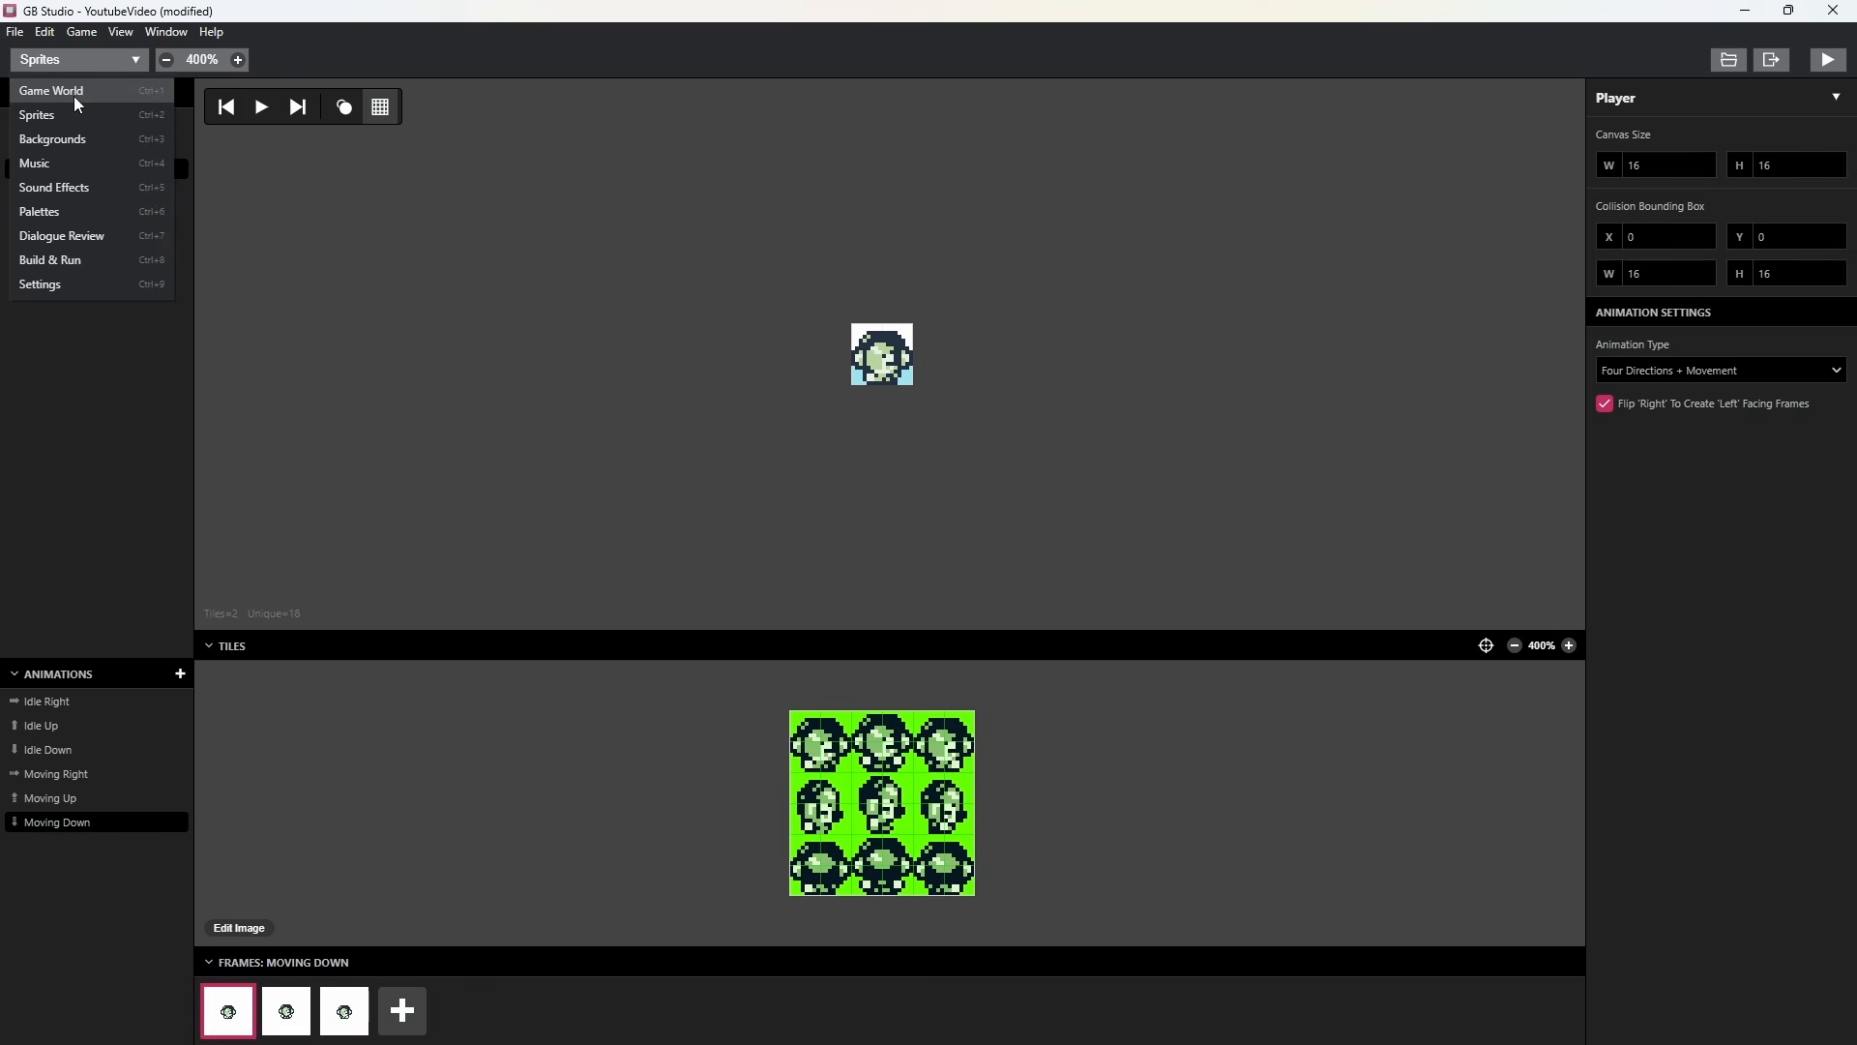
left_click(74, 96)
left_click(921, 172)
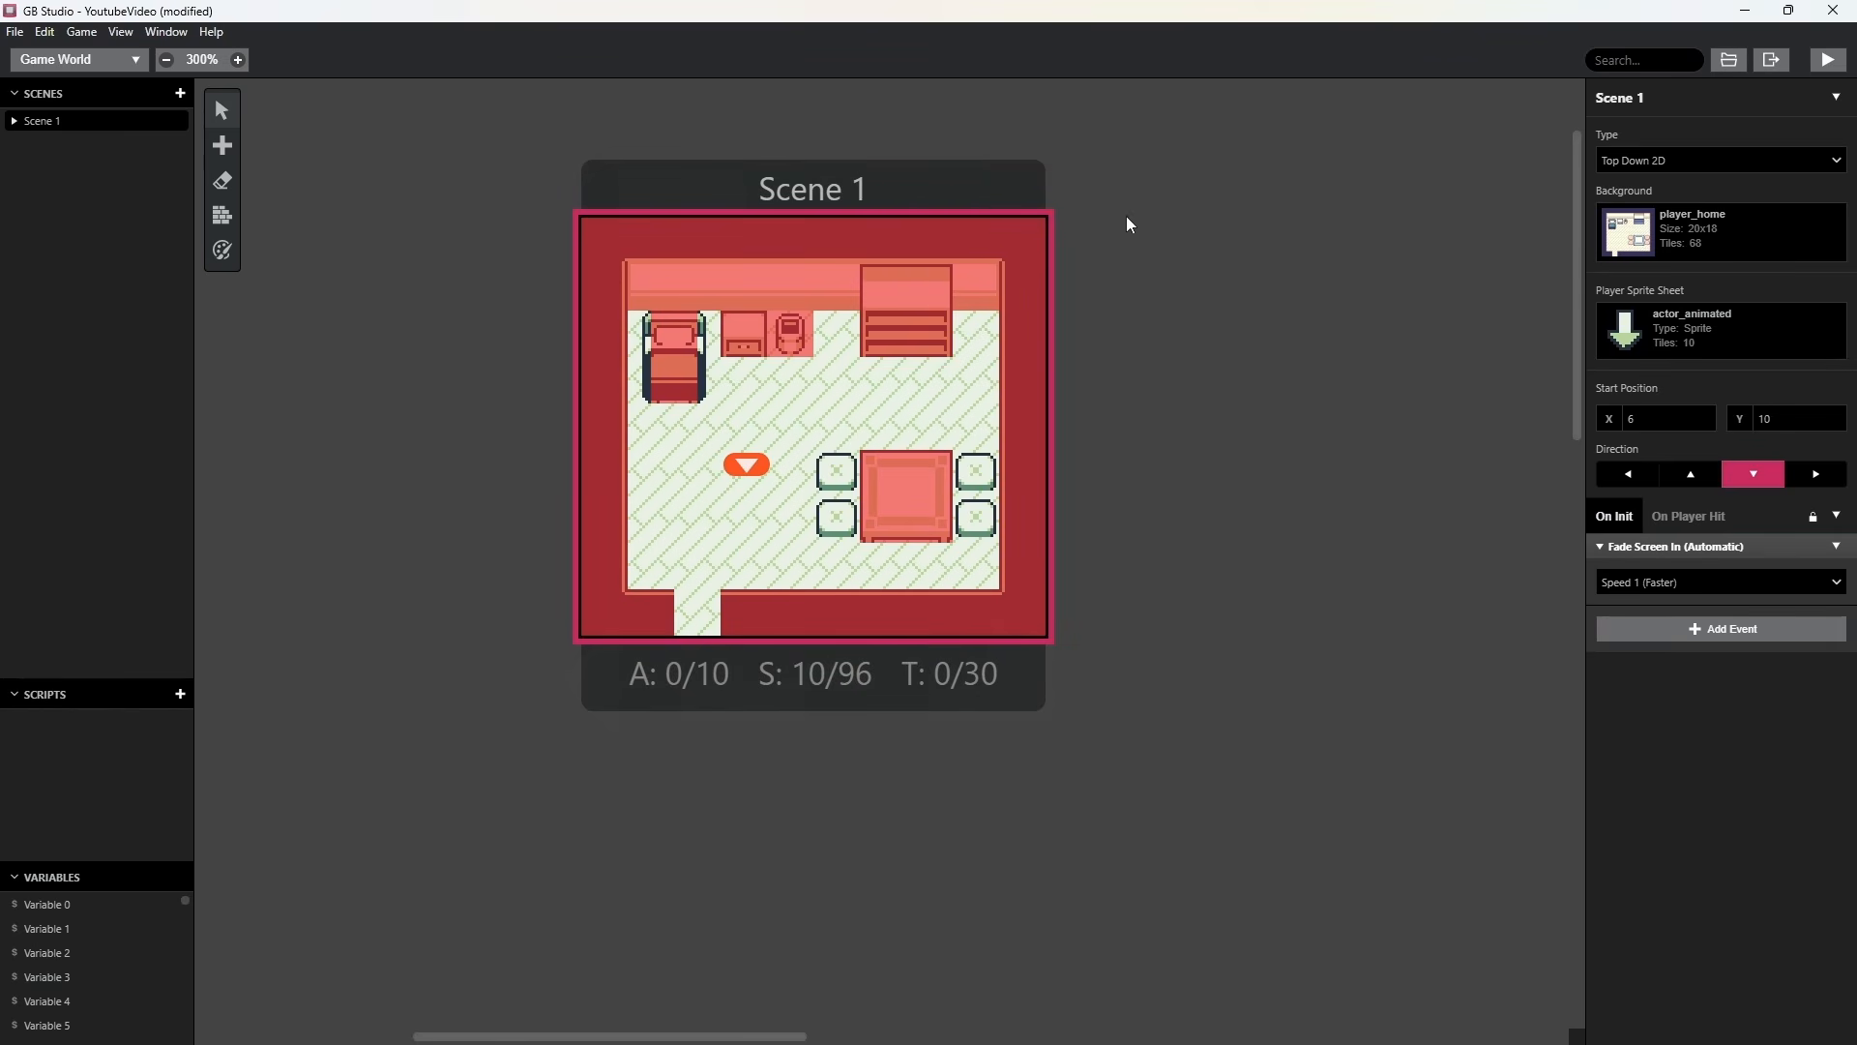
left_click(1663, 98)
type("Player House")
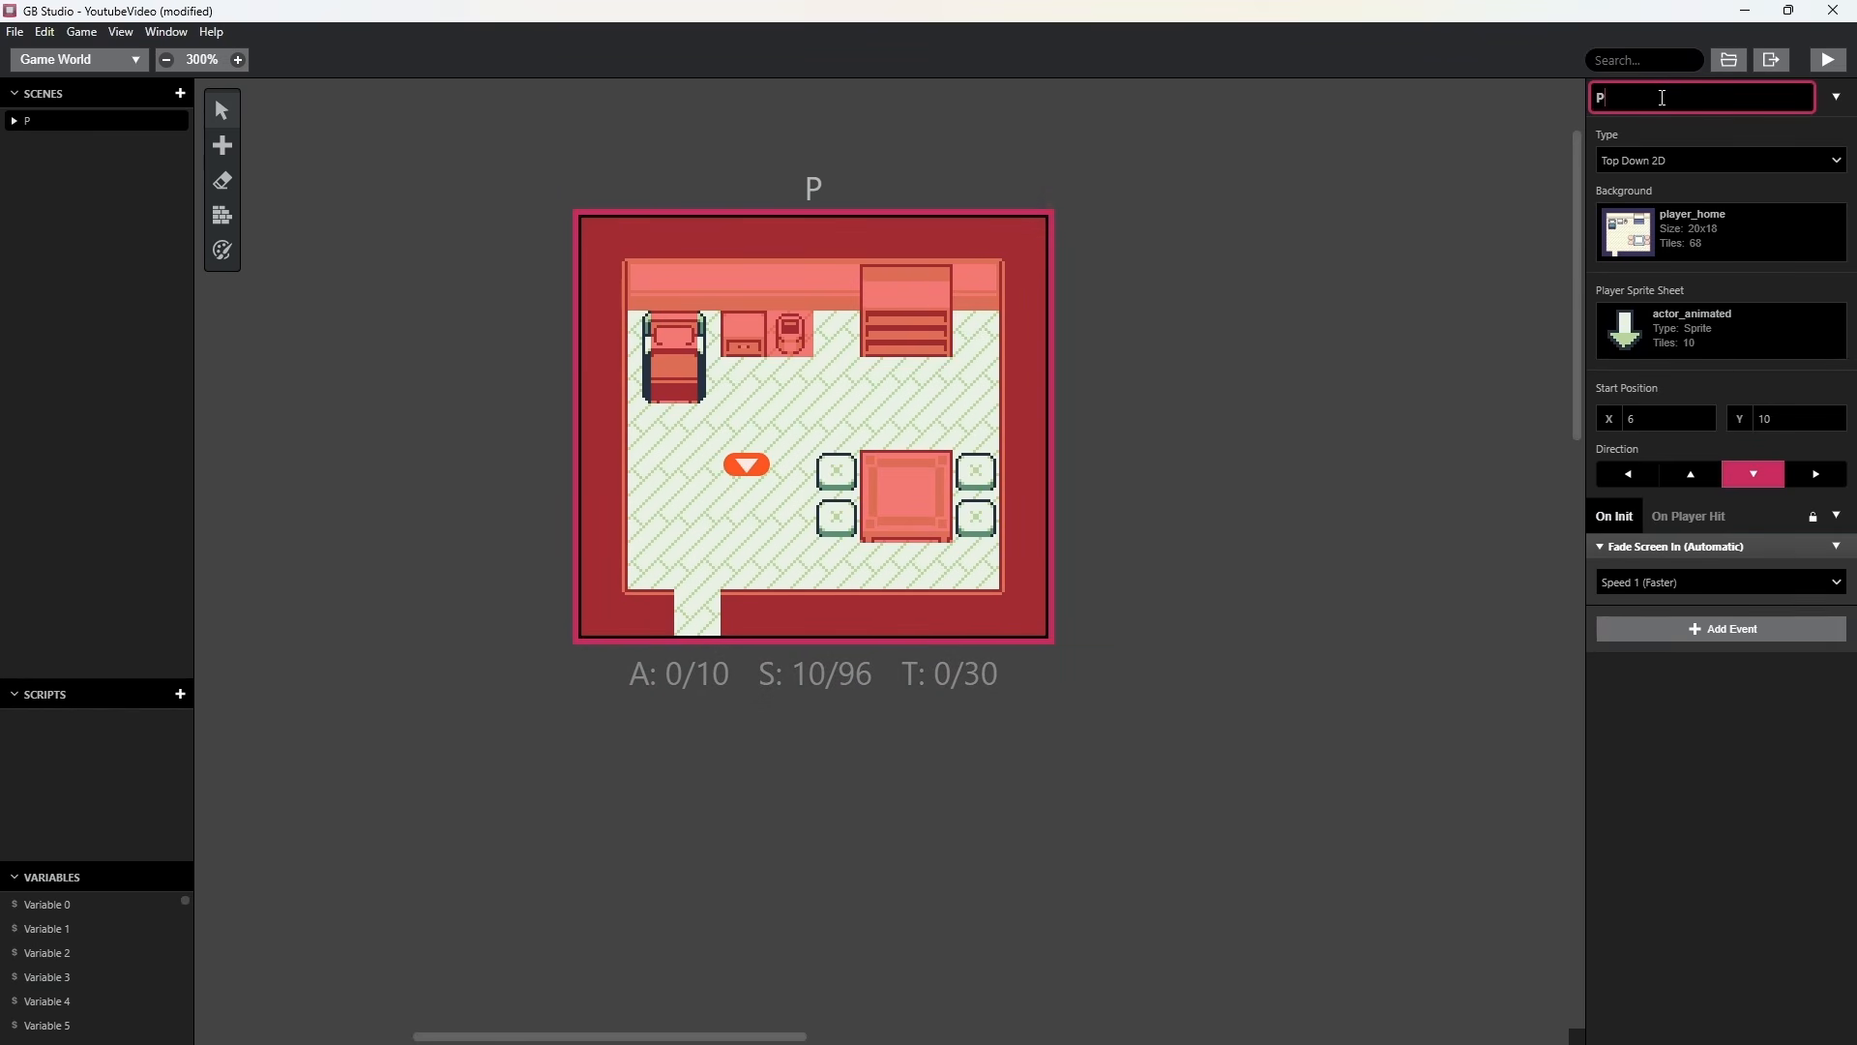
key("Return")
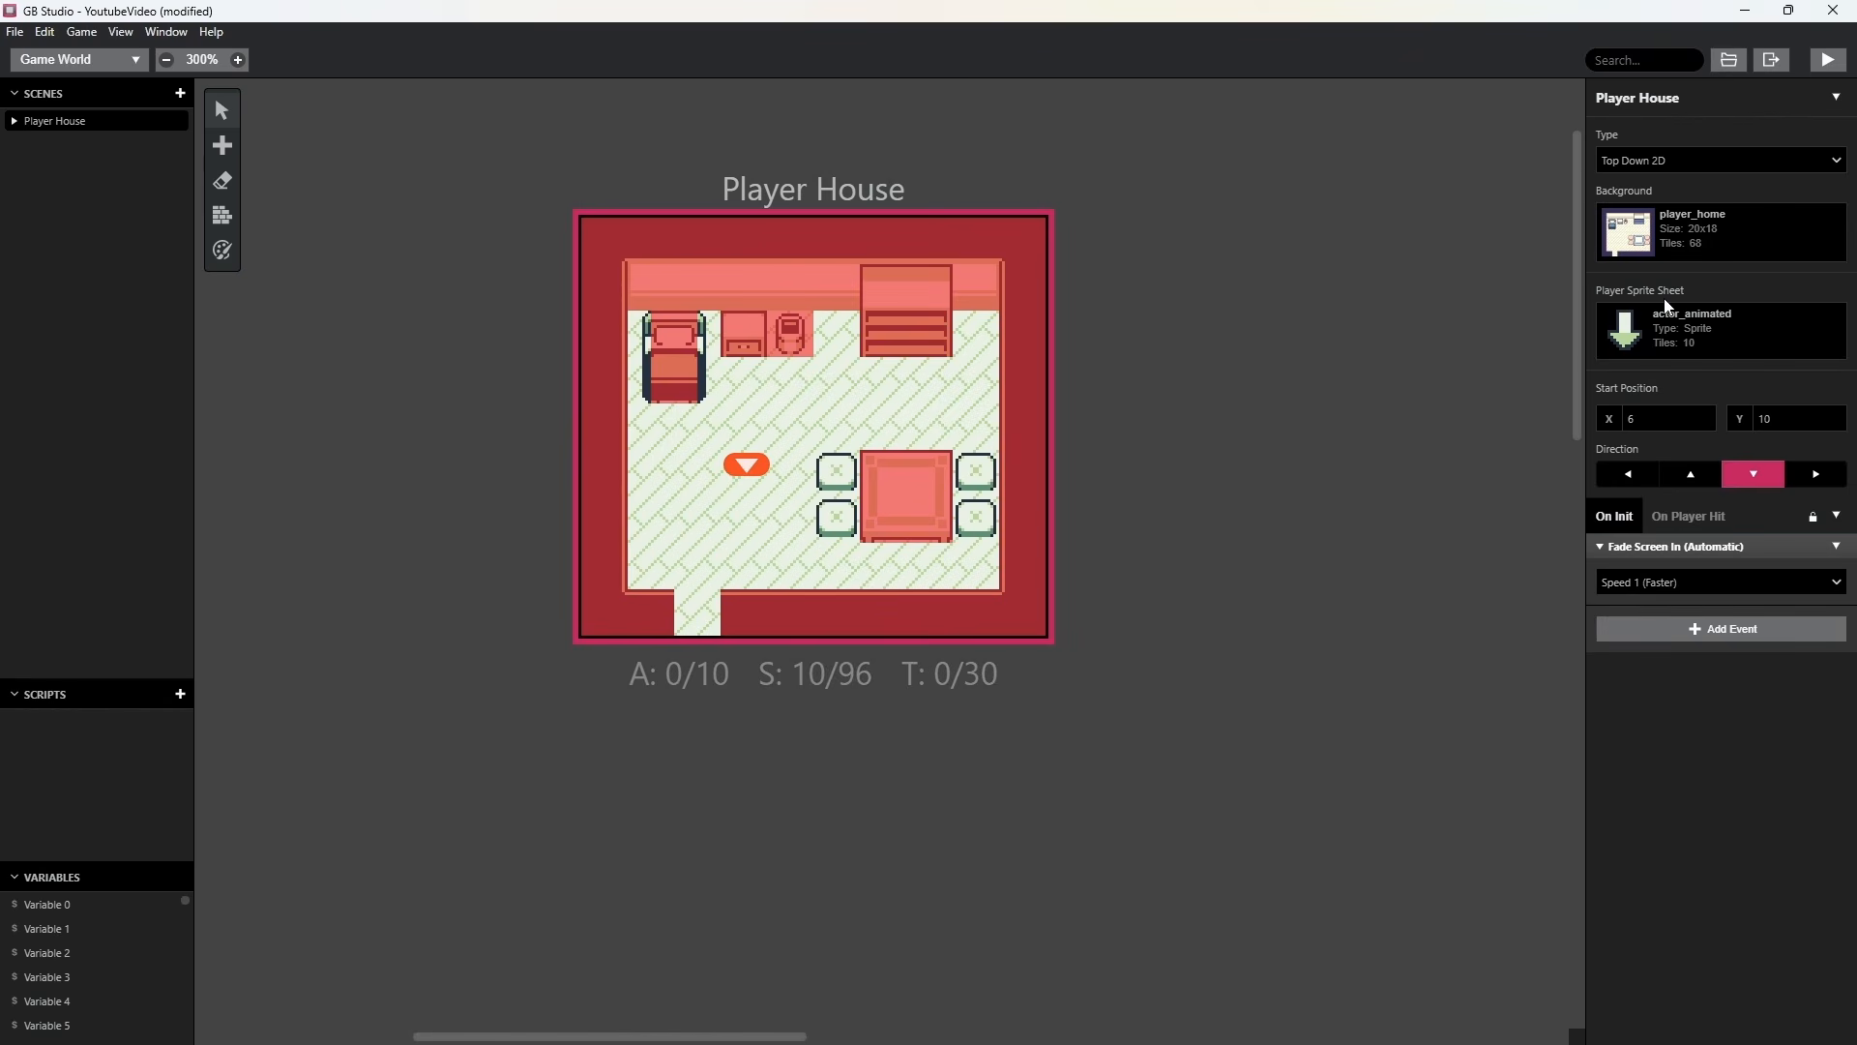
left_click(1646, 328)
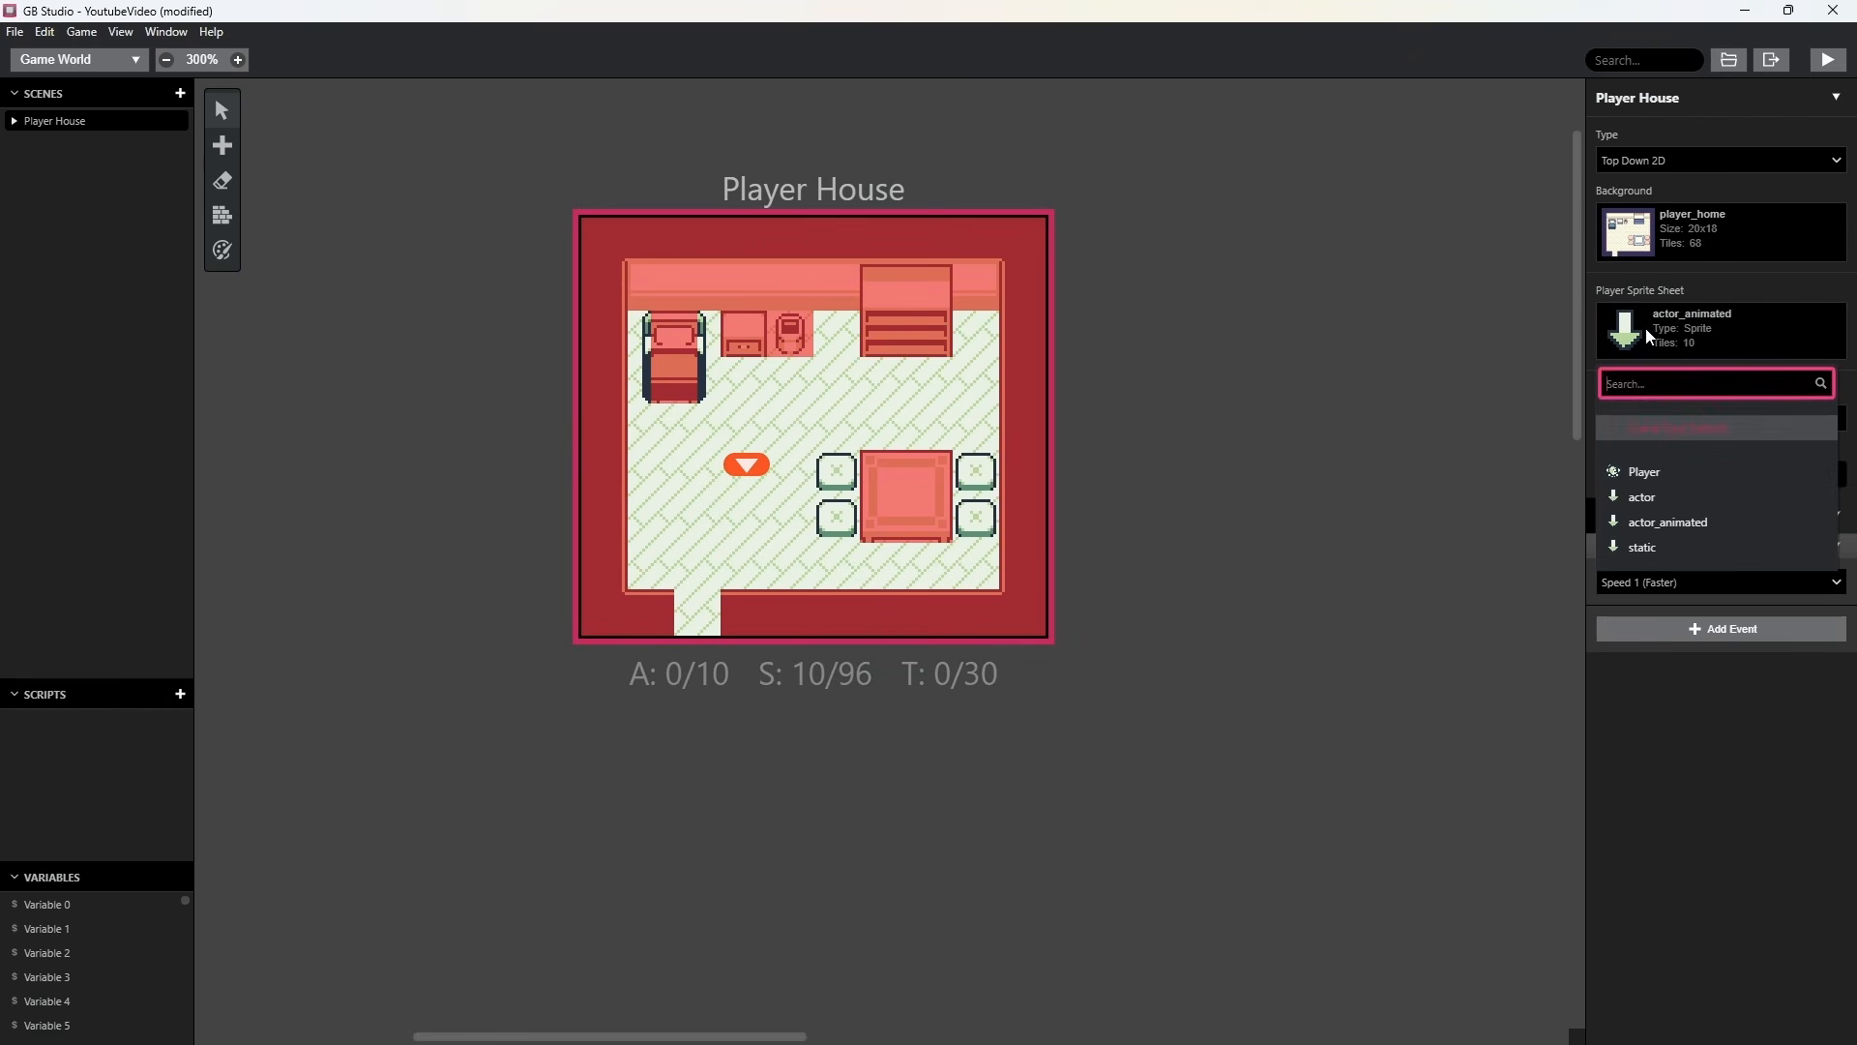
left_click(1636, 474)
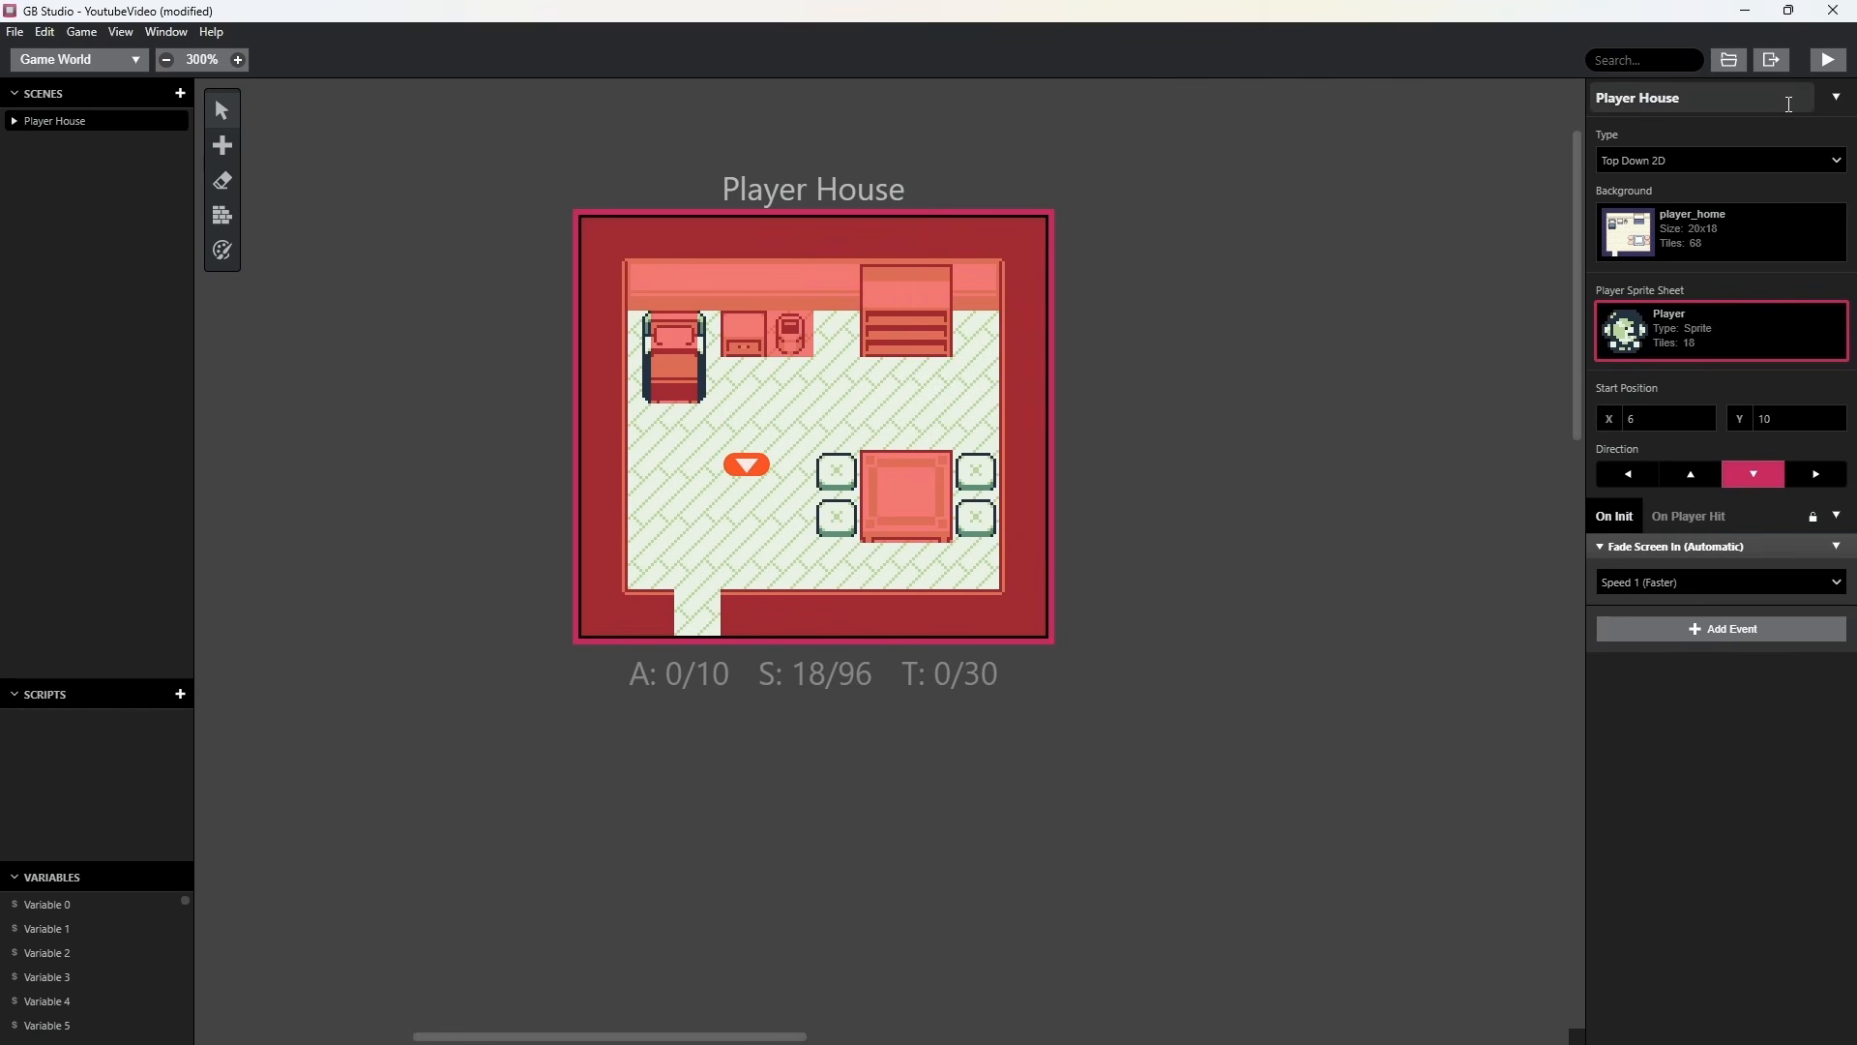
Run the game and walk the character around the room in different directions to test the new sprite.
left_click(1828, 60)
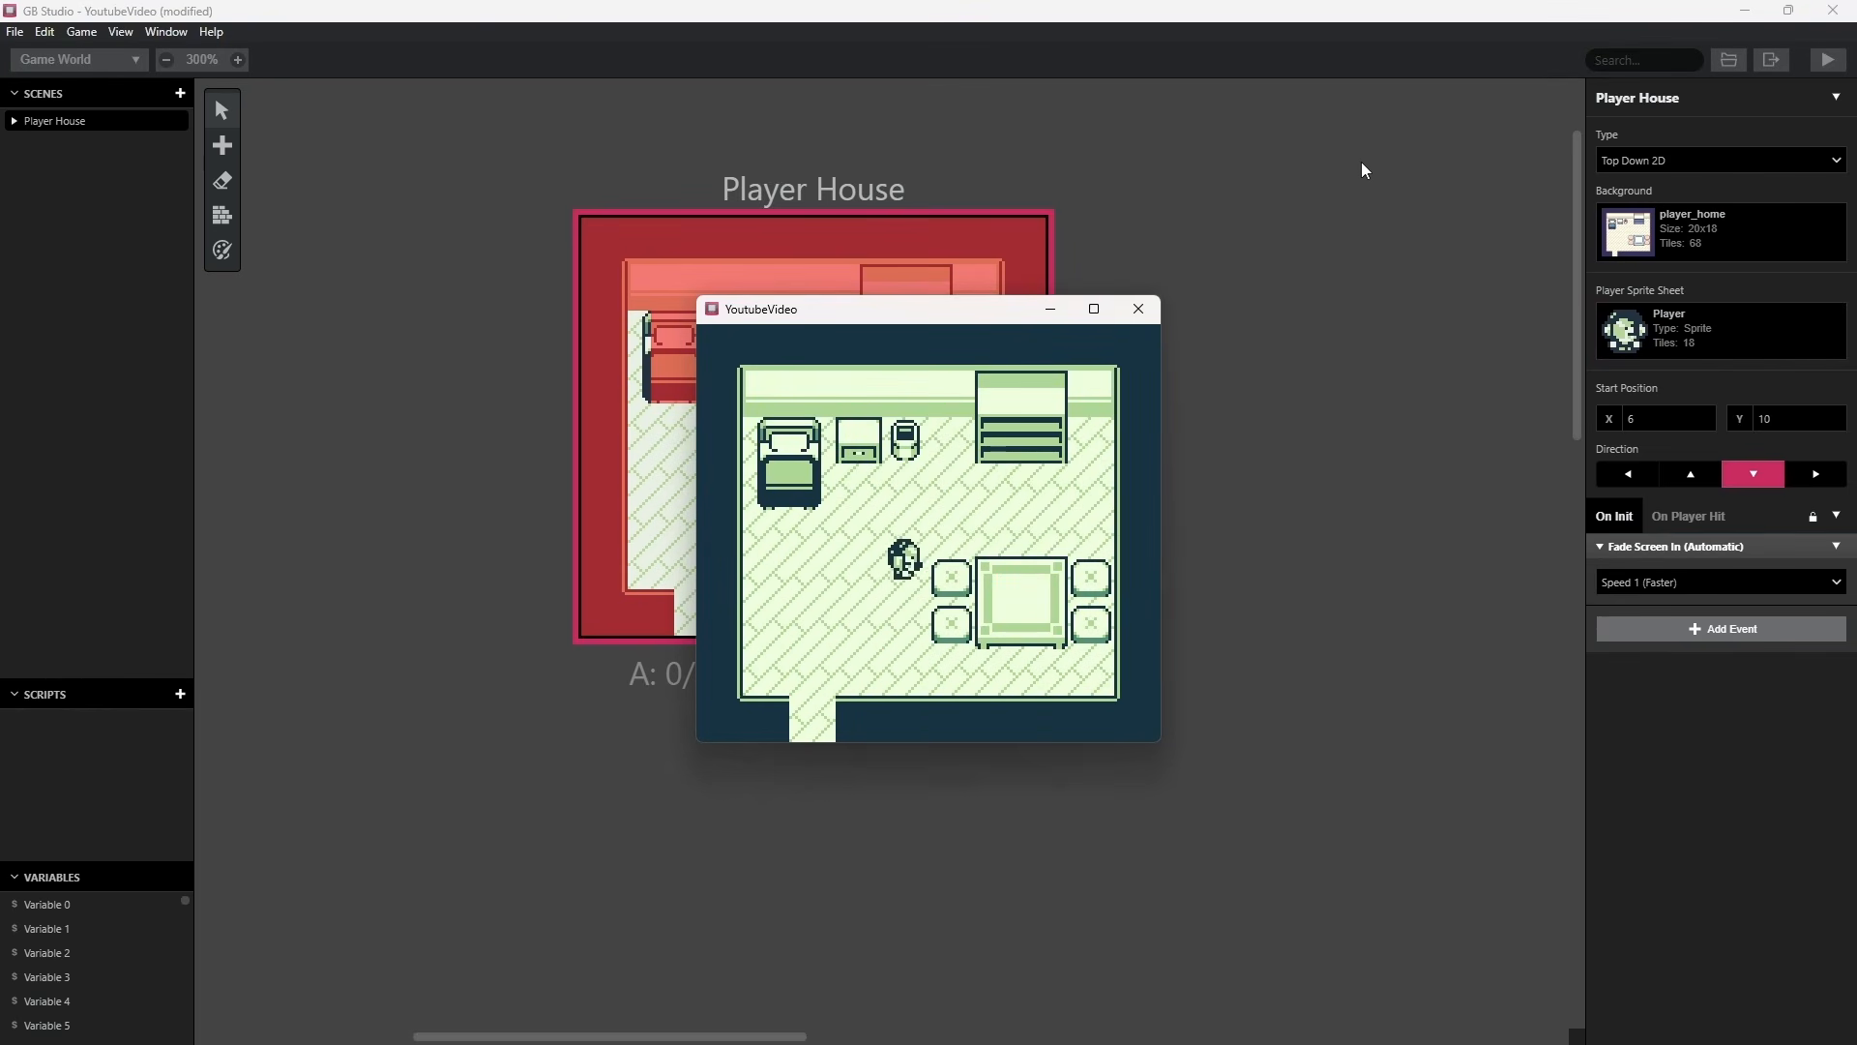
key("Right")
key("Up")
key("Right")
key("Left")
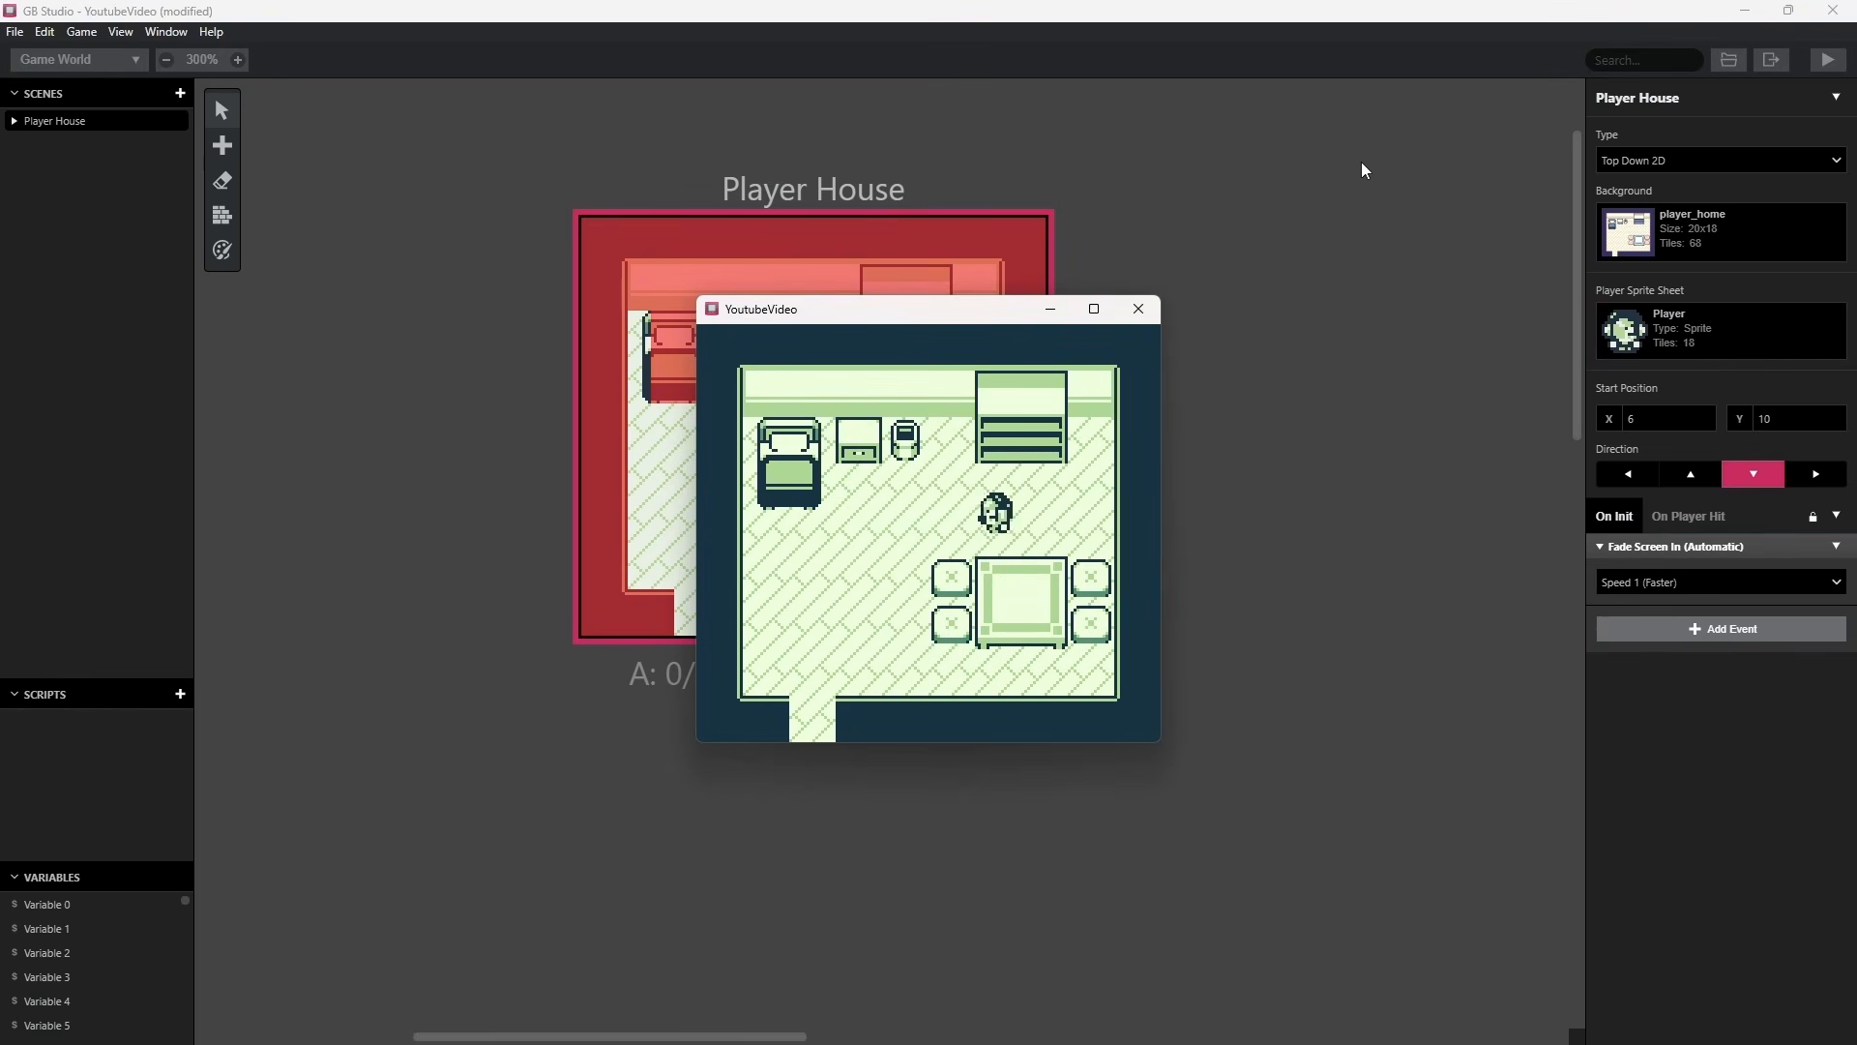
key("Left")
key("Down")
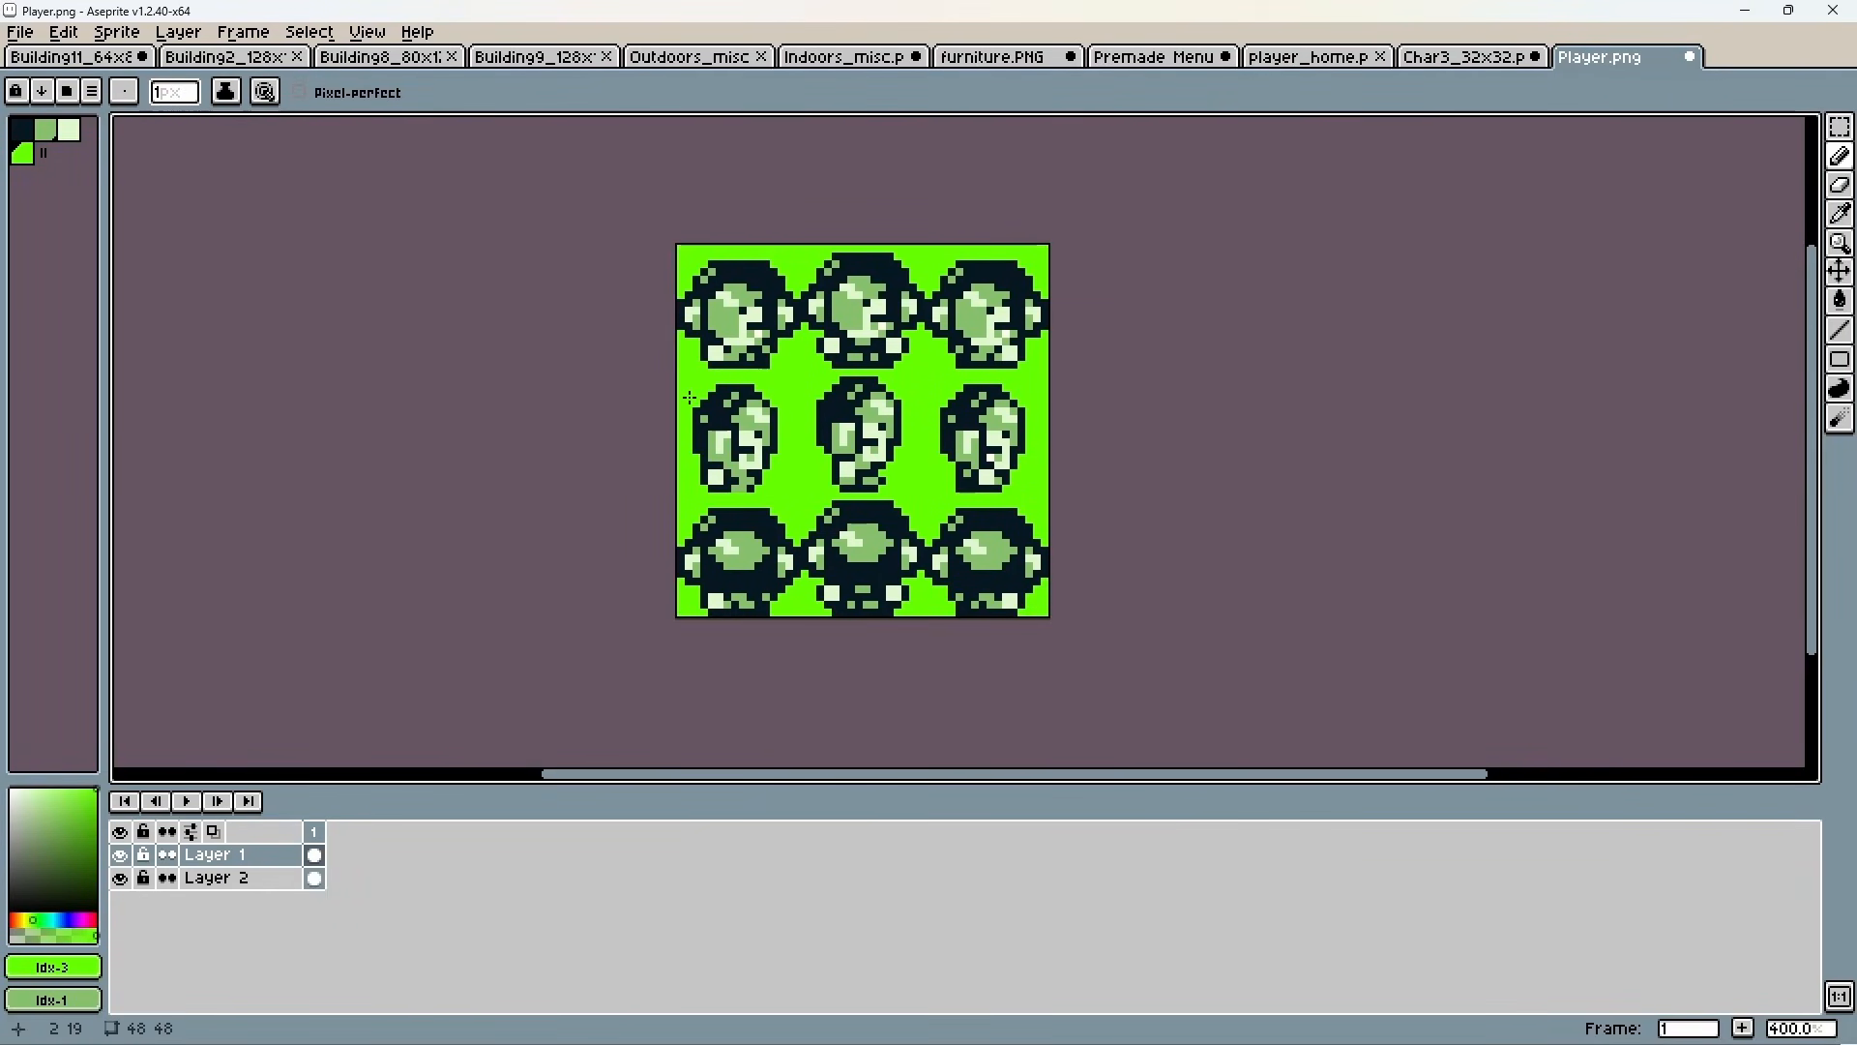
Save Player.png in Aseprite, return to GB Studio and close the running game window.
key("ctrl+s")
left_click(1746, 9)
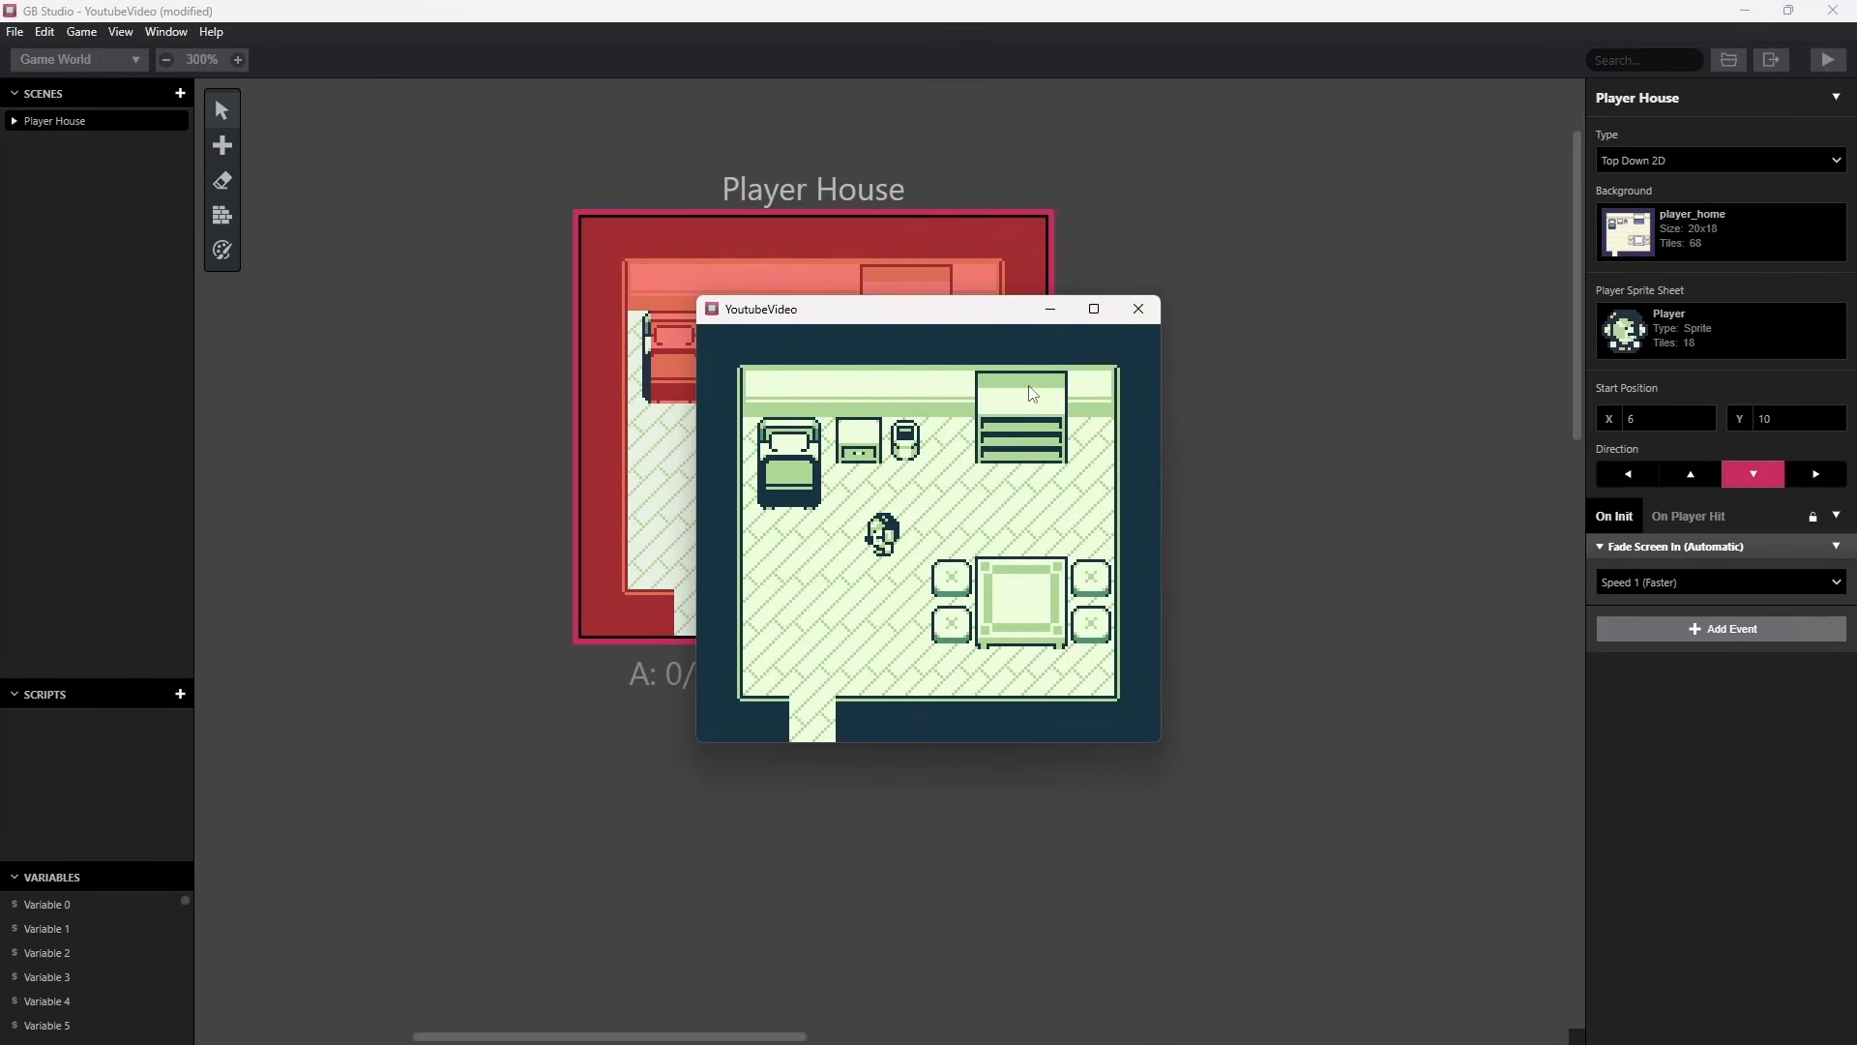
left_click(1138, 310)
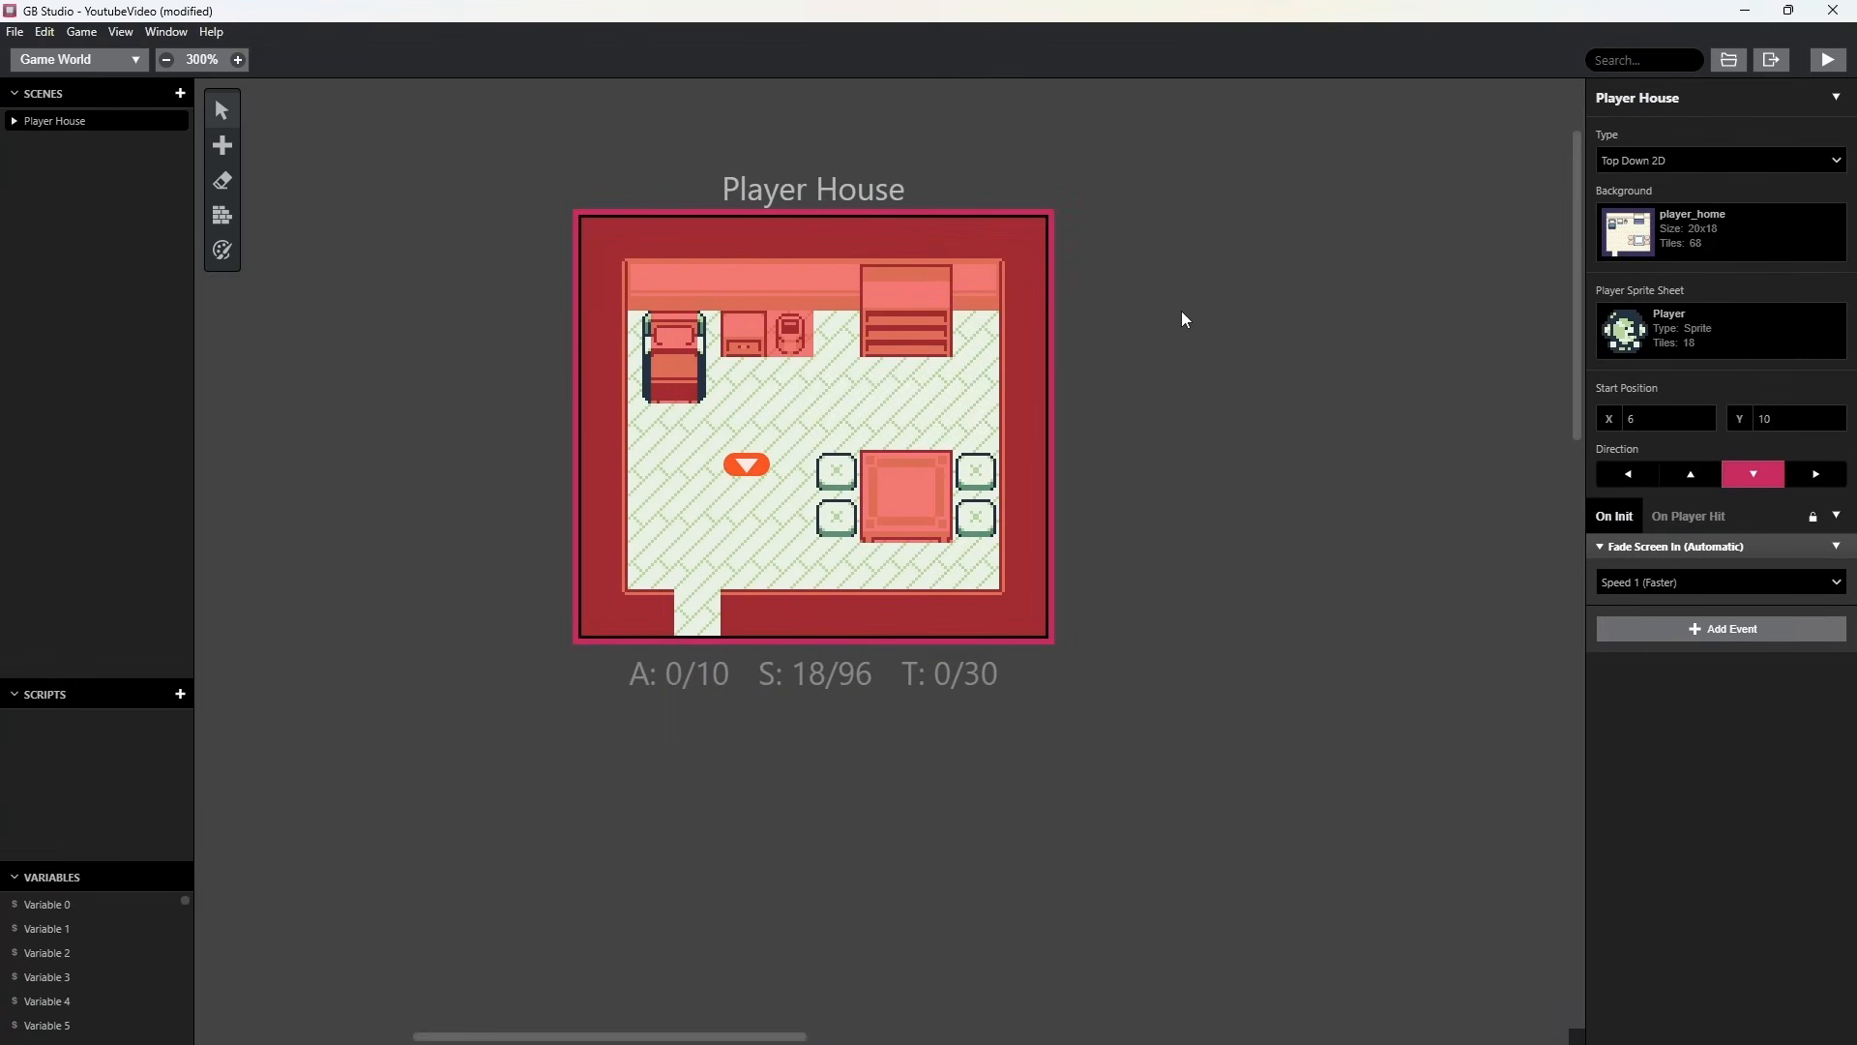
Run the game and walk the character left and right in the Player House to test the saved sprite.
left_click(1828, 60)
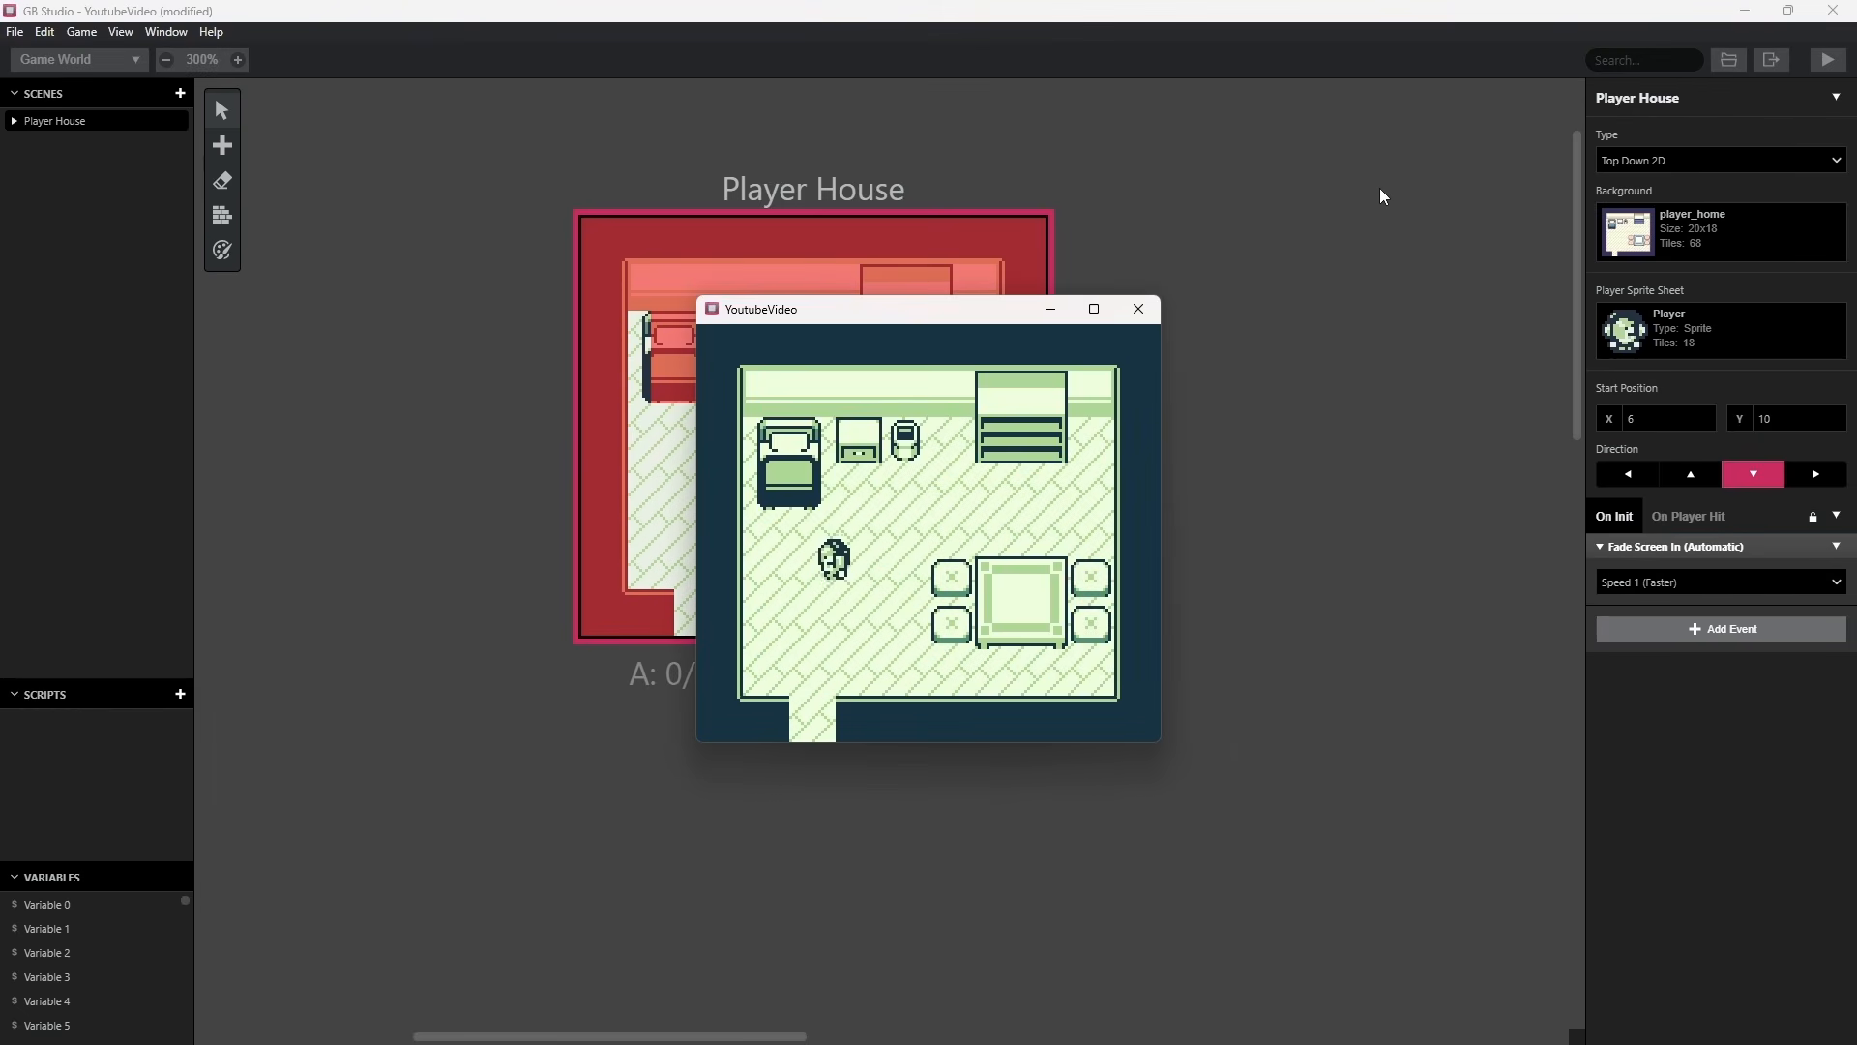
key("Left")
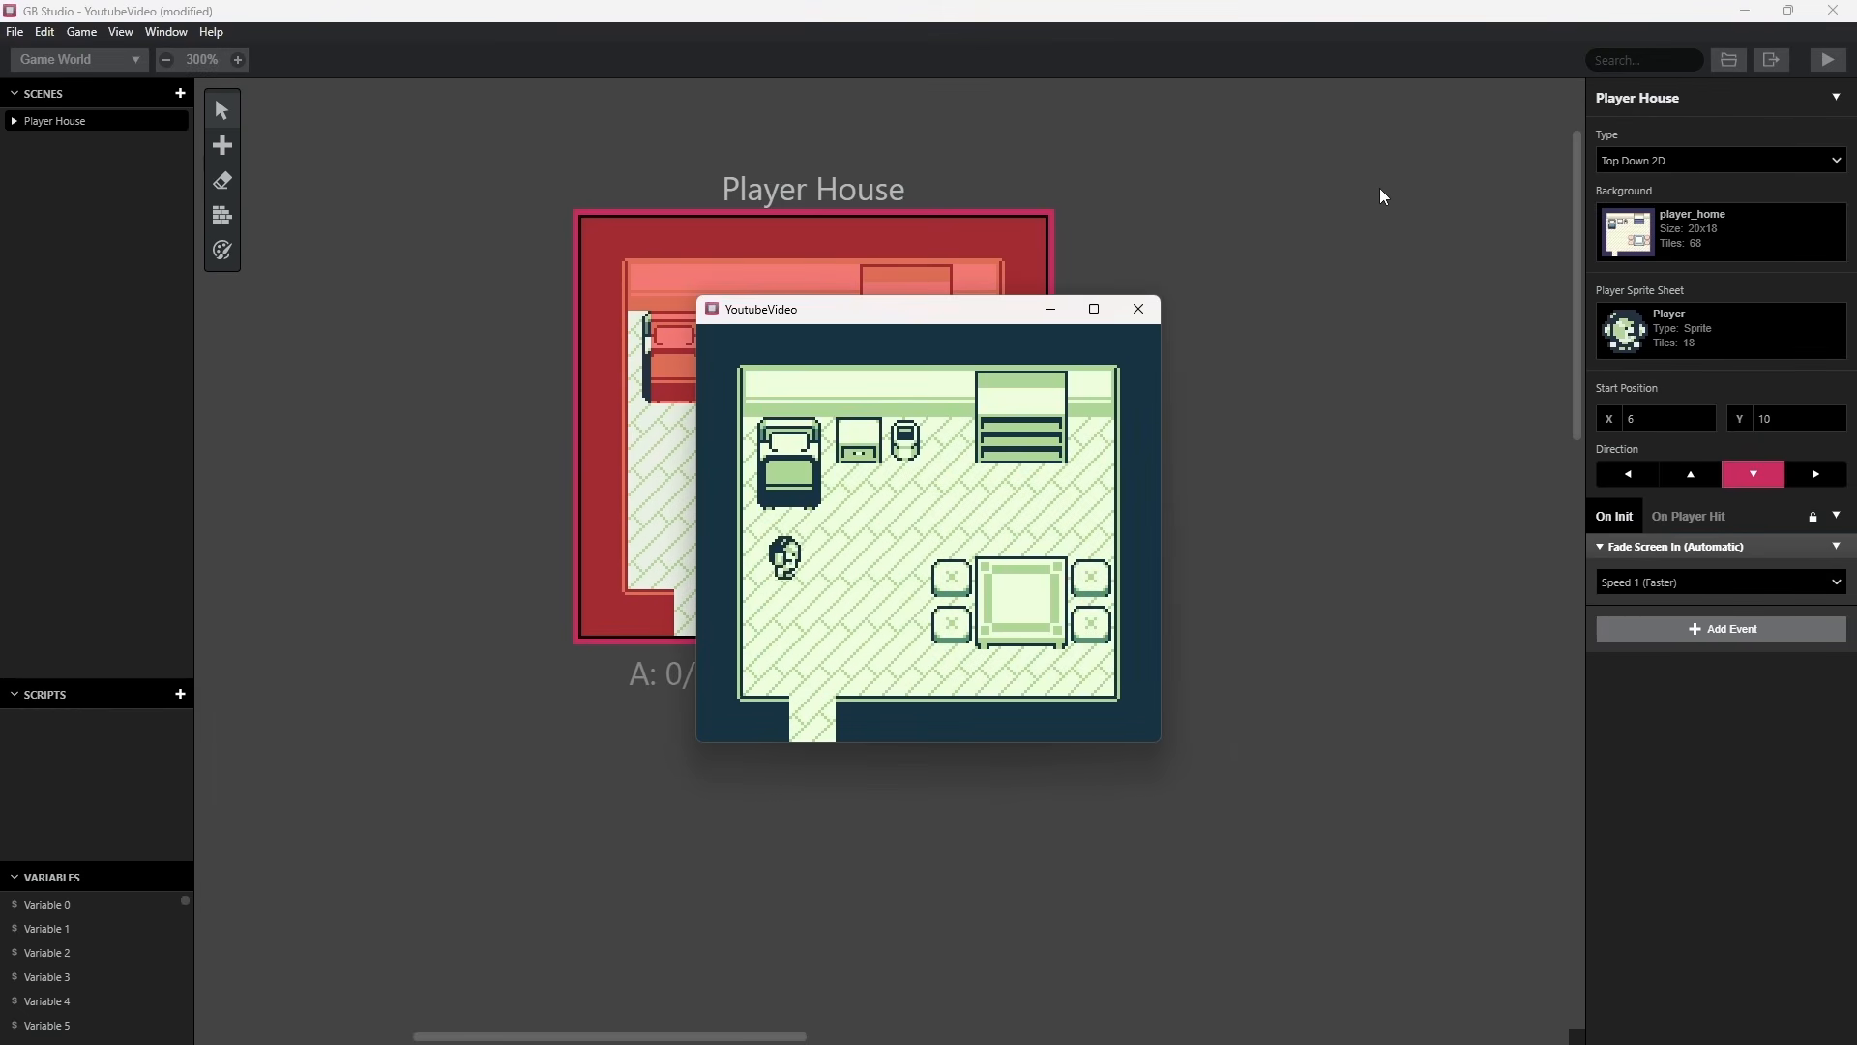
key("Right")
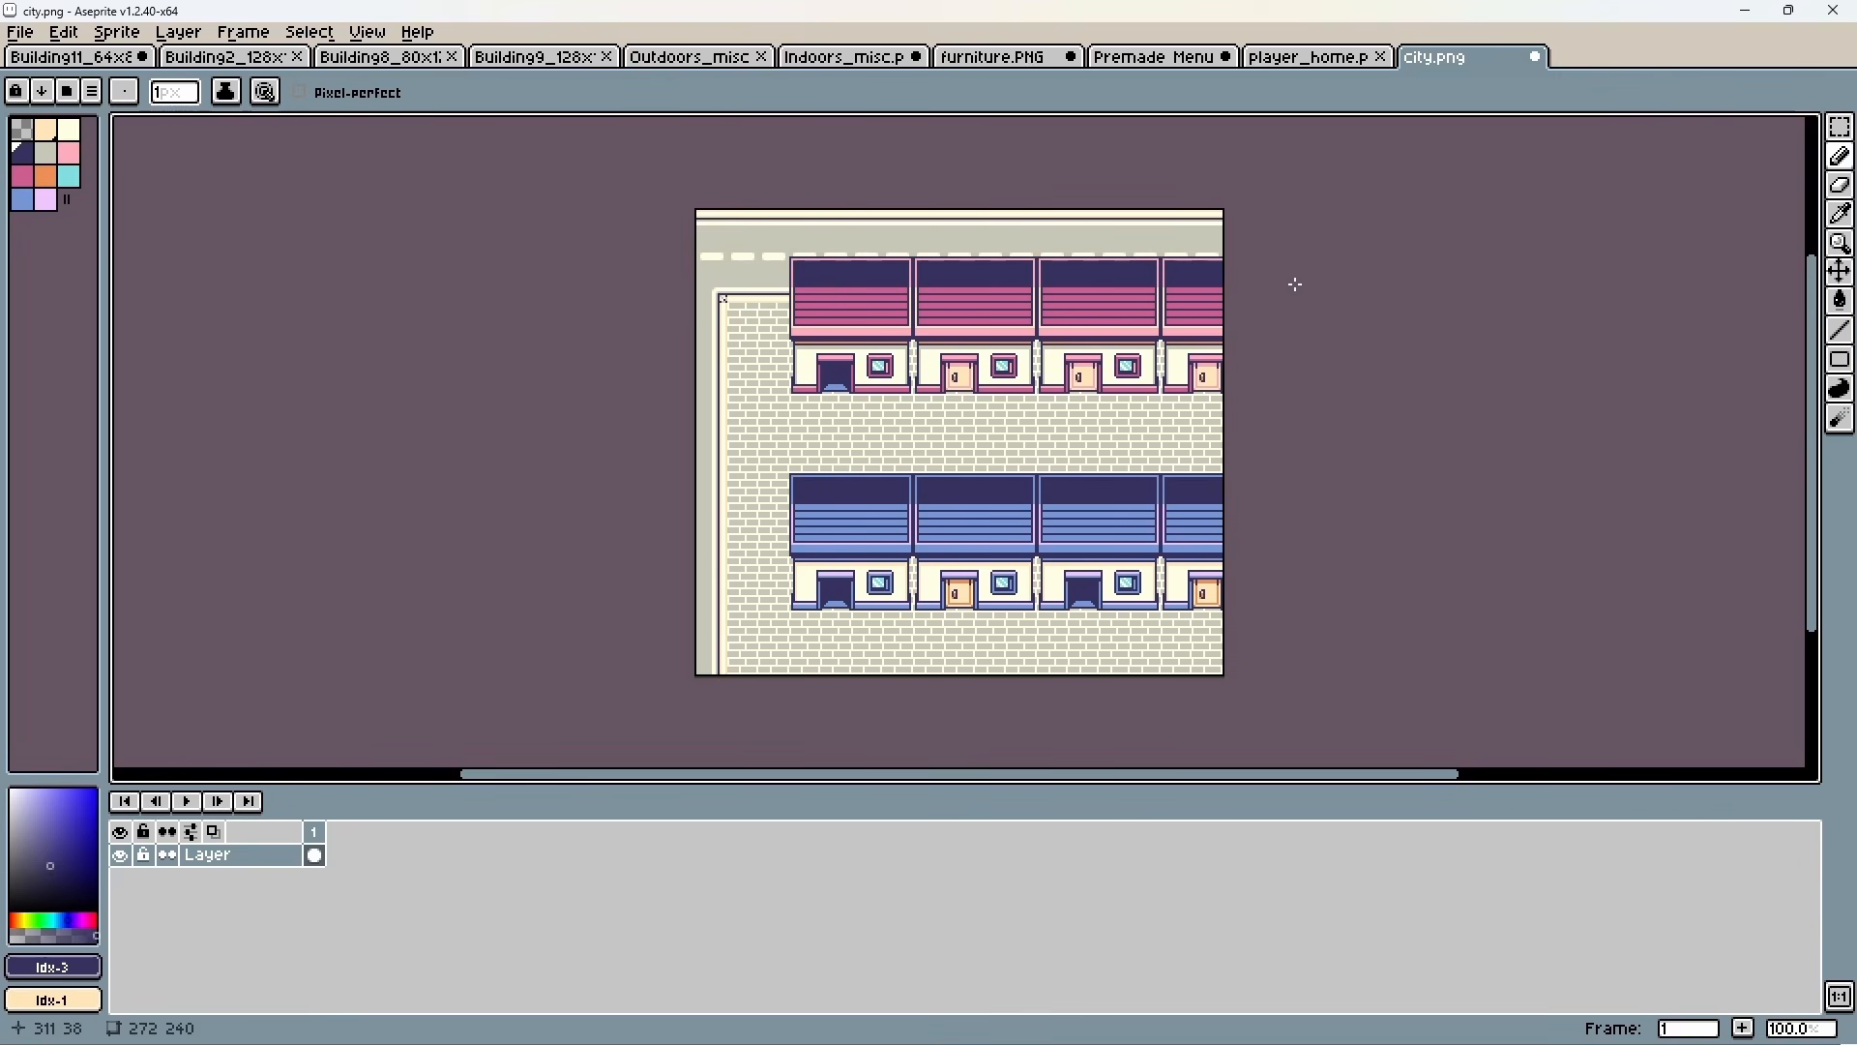
Switch from Aseprite back to GB Studio and rename Scene 2, the one with the city background, as Neighborhood.
left_click(1745, 13)
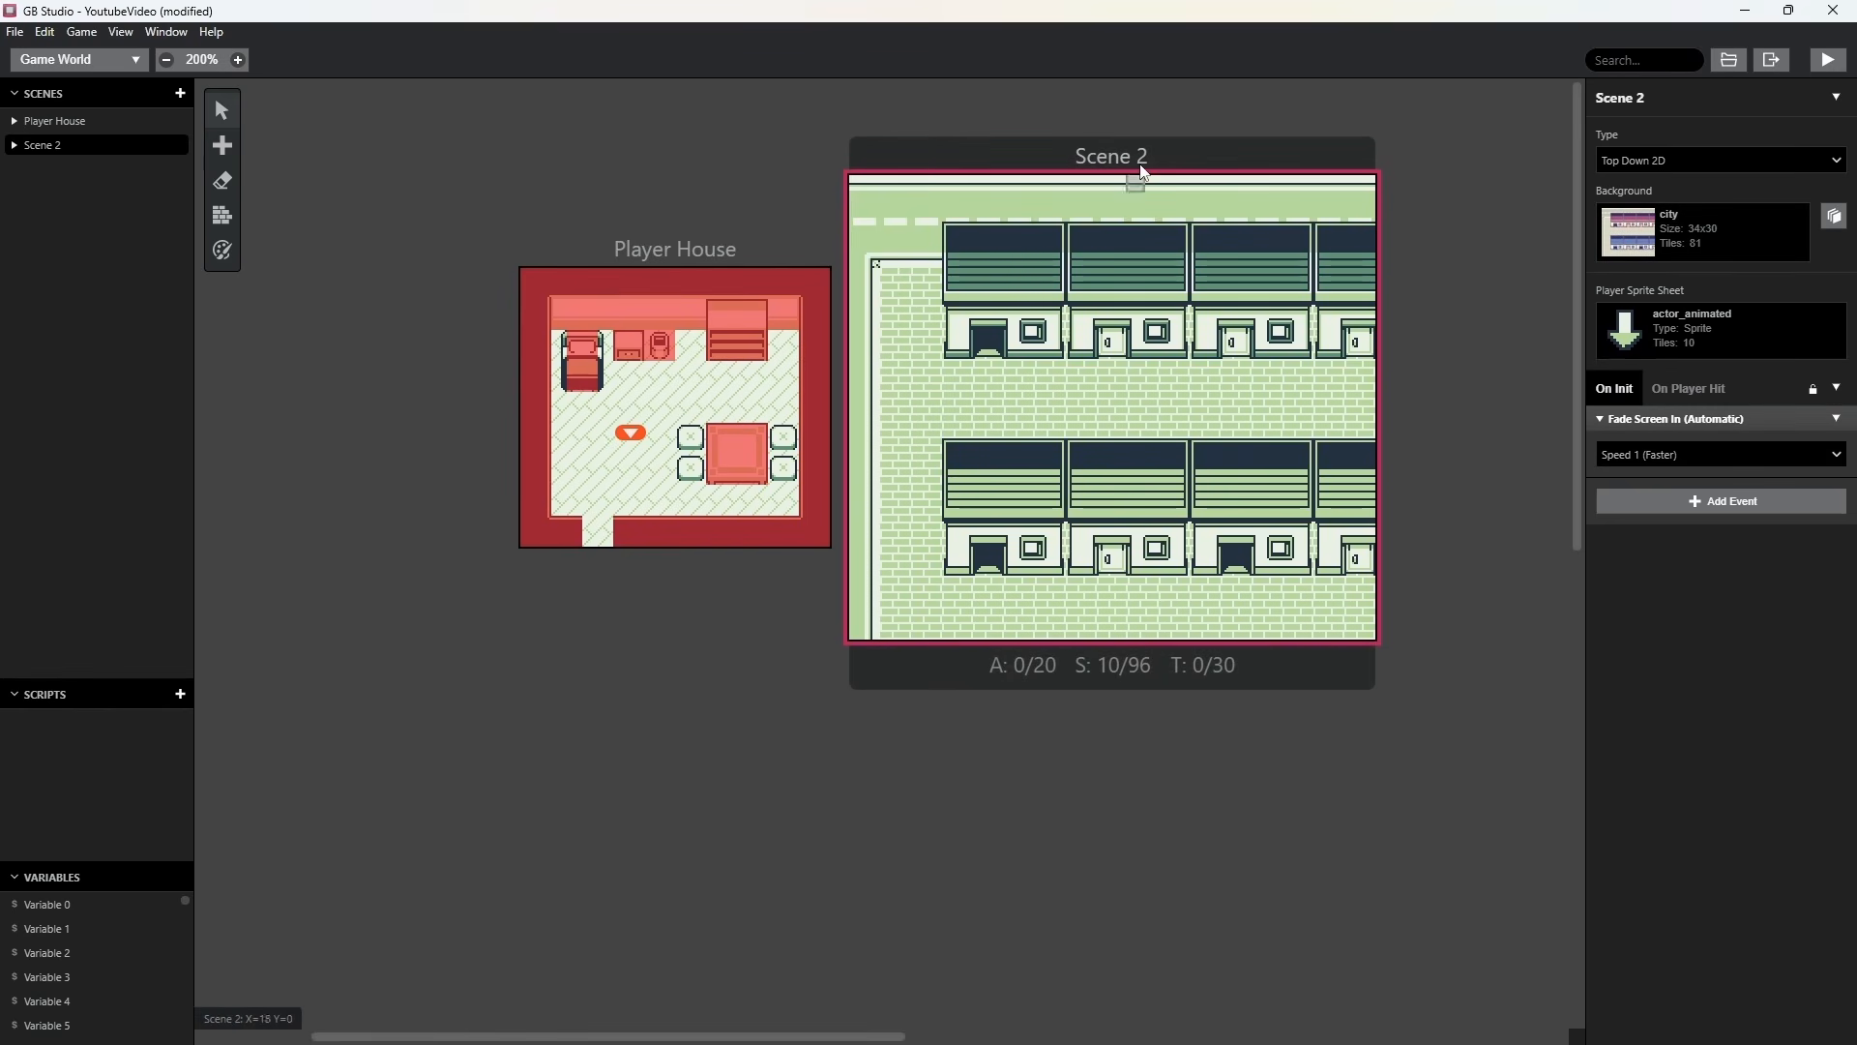
triple_click(1654, 98)
type("Neighborhood")
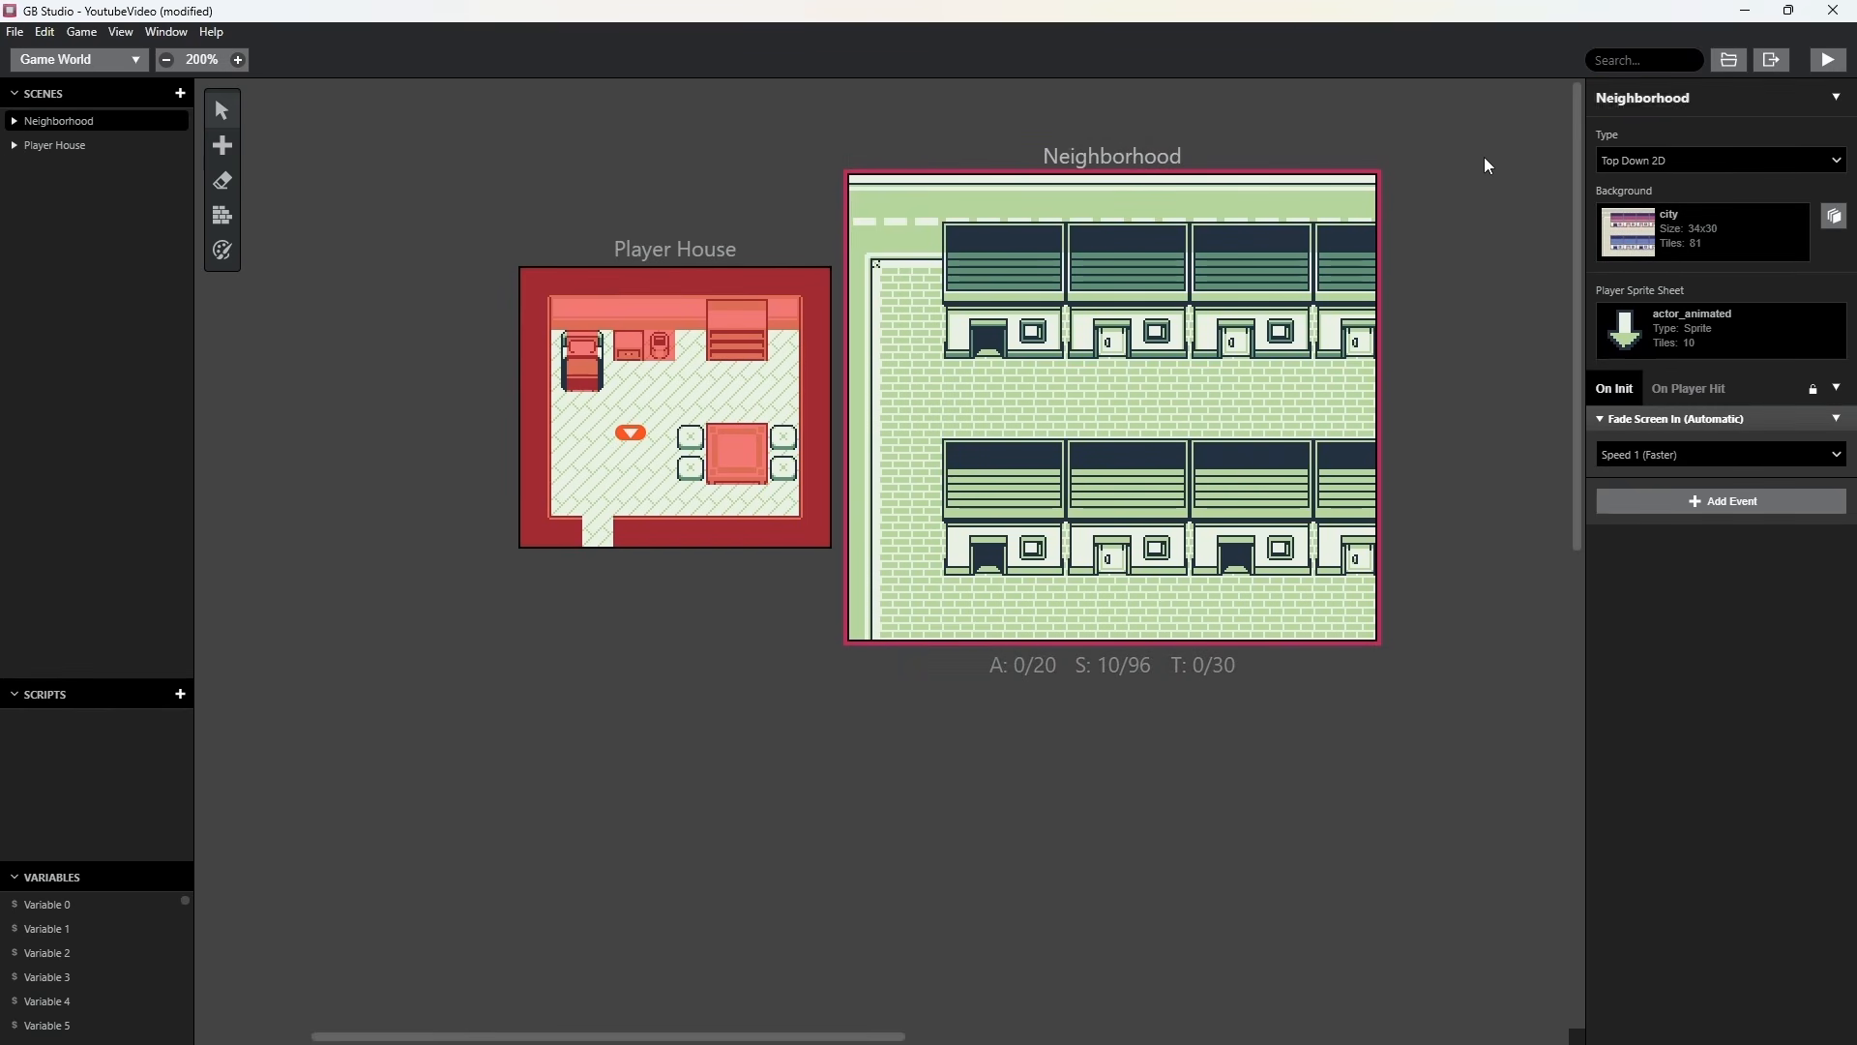
Arrange the Player House and Neighborhood scenes side by side, and move the player's start position to X 5, Y 11.
left_click_drag(726, 242, 683, 165)
left_click(1203, 156)
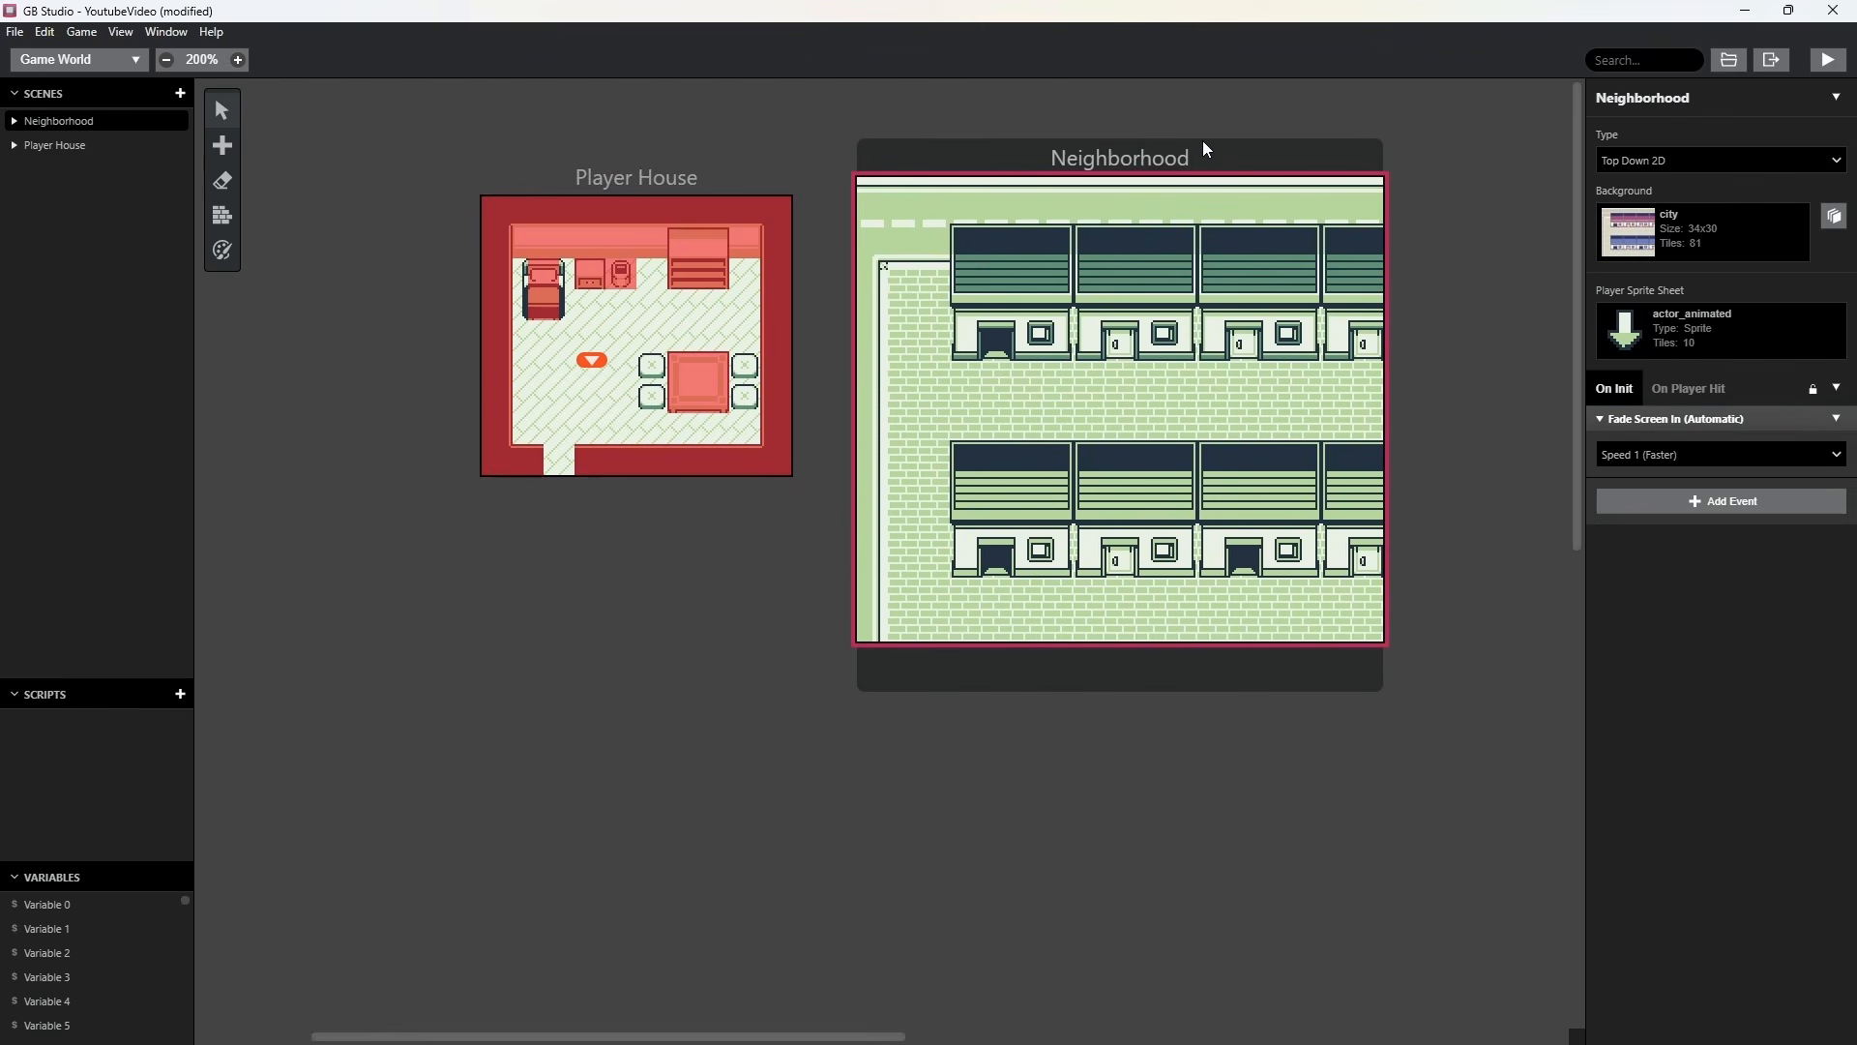
mouse_move(1200, 143)
left_mouse_down()
mouse_move(1072, 172)
mouse_move(1169, 149)
left_mouse_up()
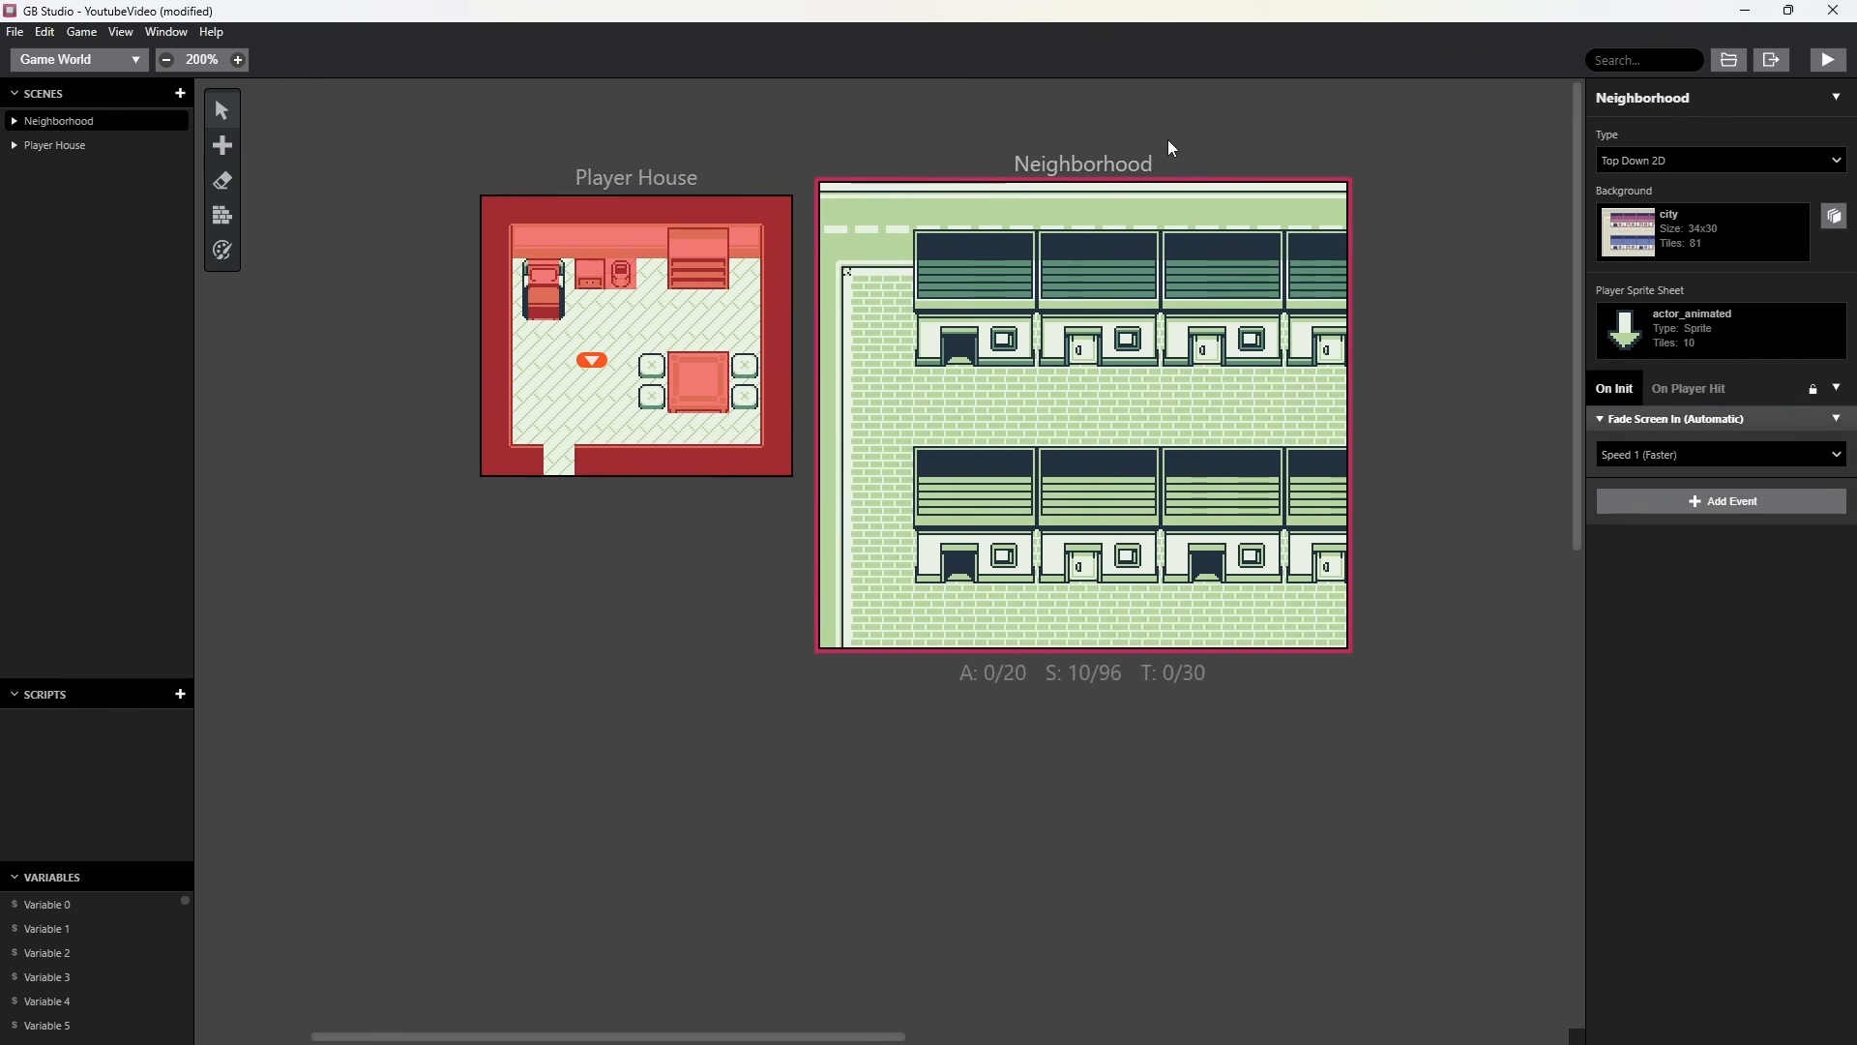
left_click_drag(754, 171, 713, 162)
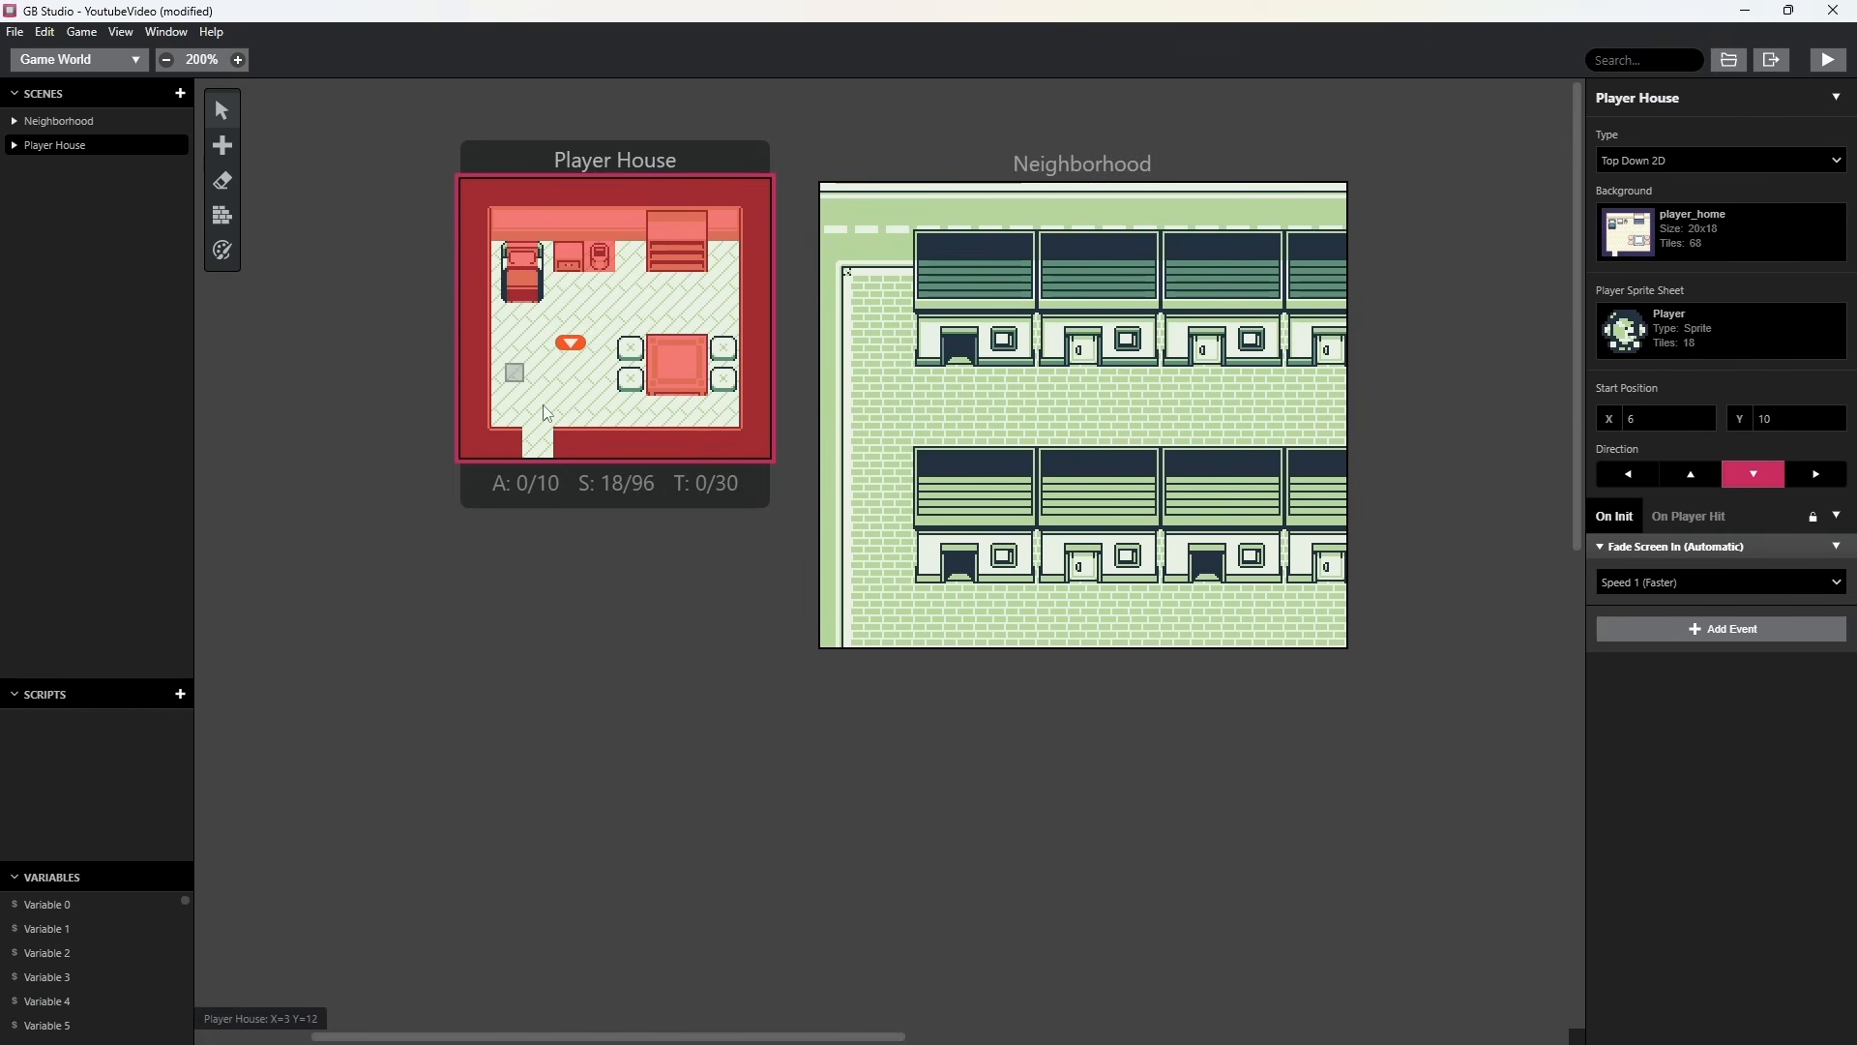
left_click_drag(1139, 180, 1130, 153)
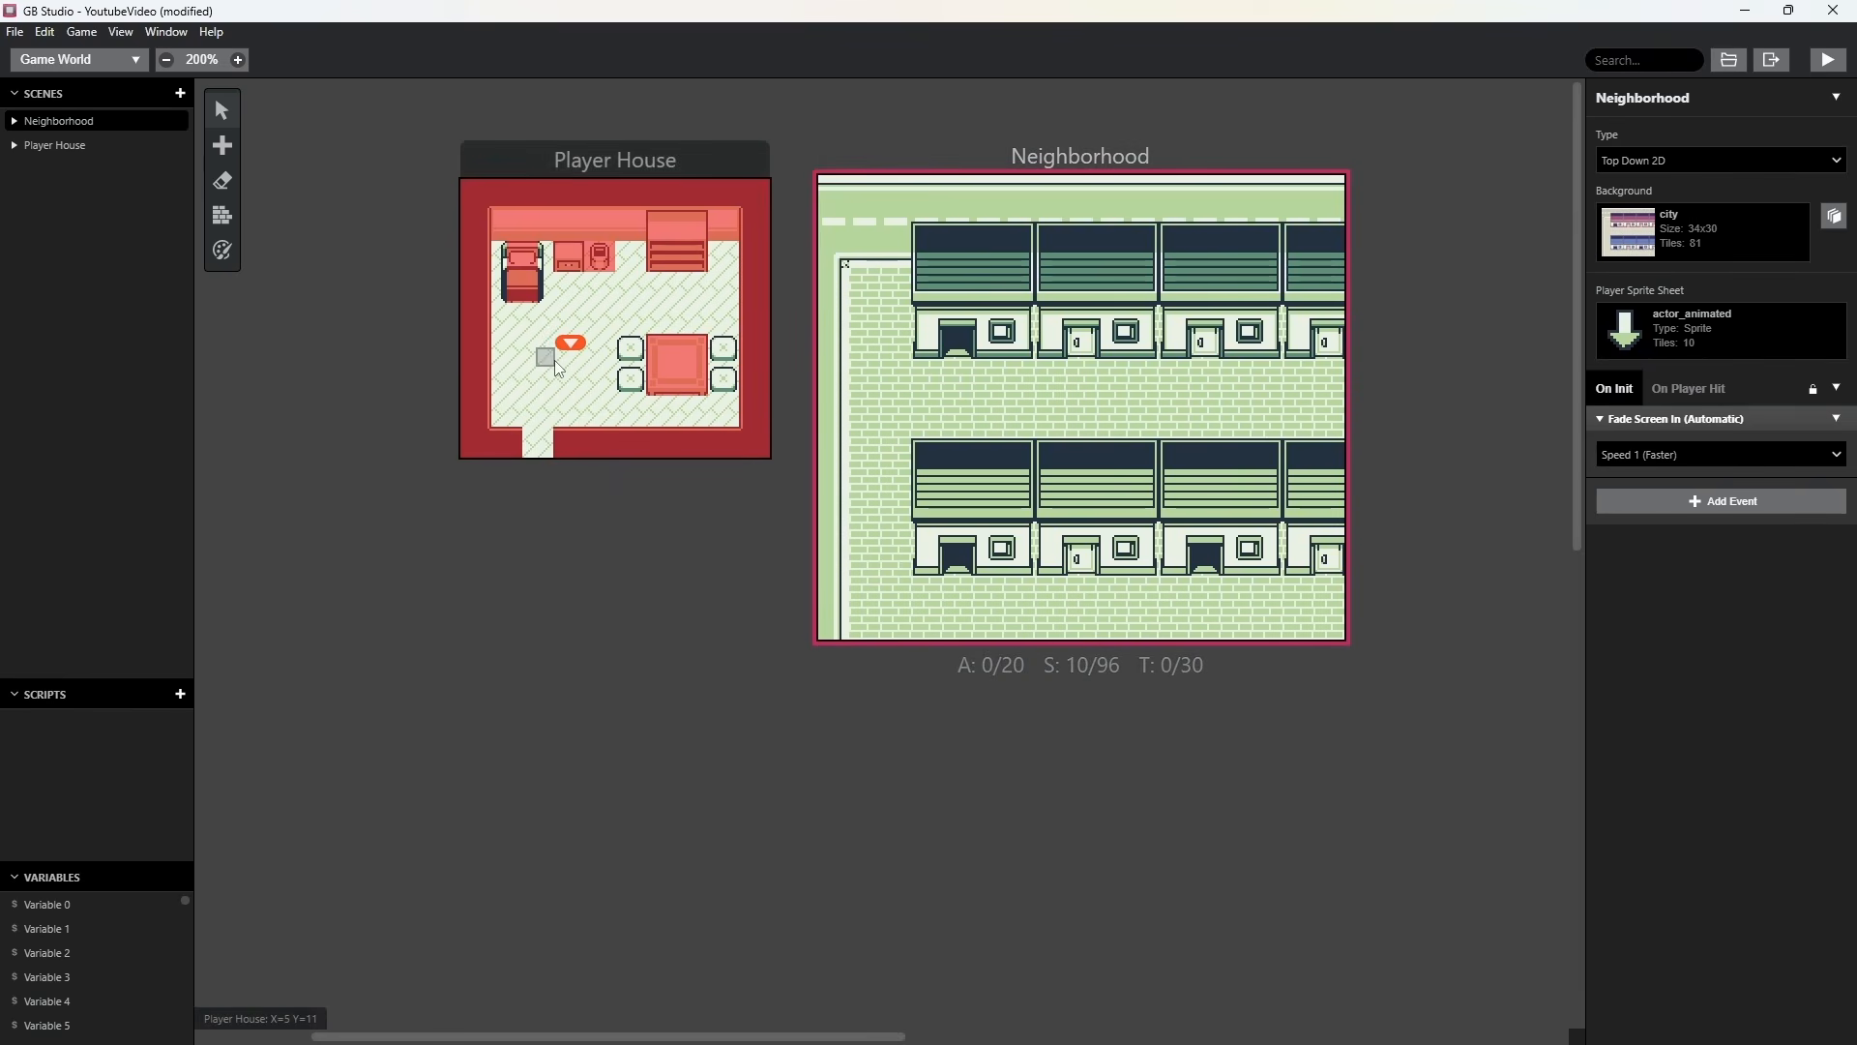
left_click_drag(570, 346, 560, 359)
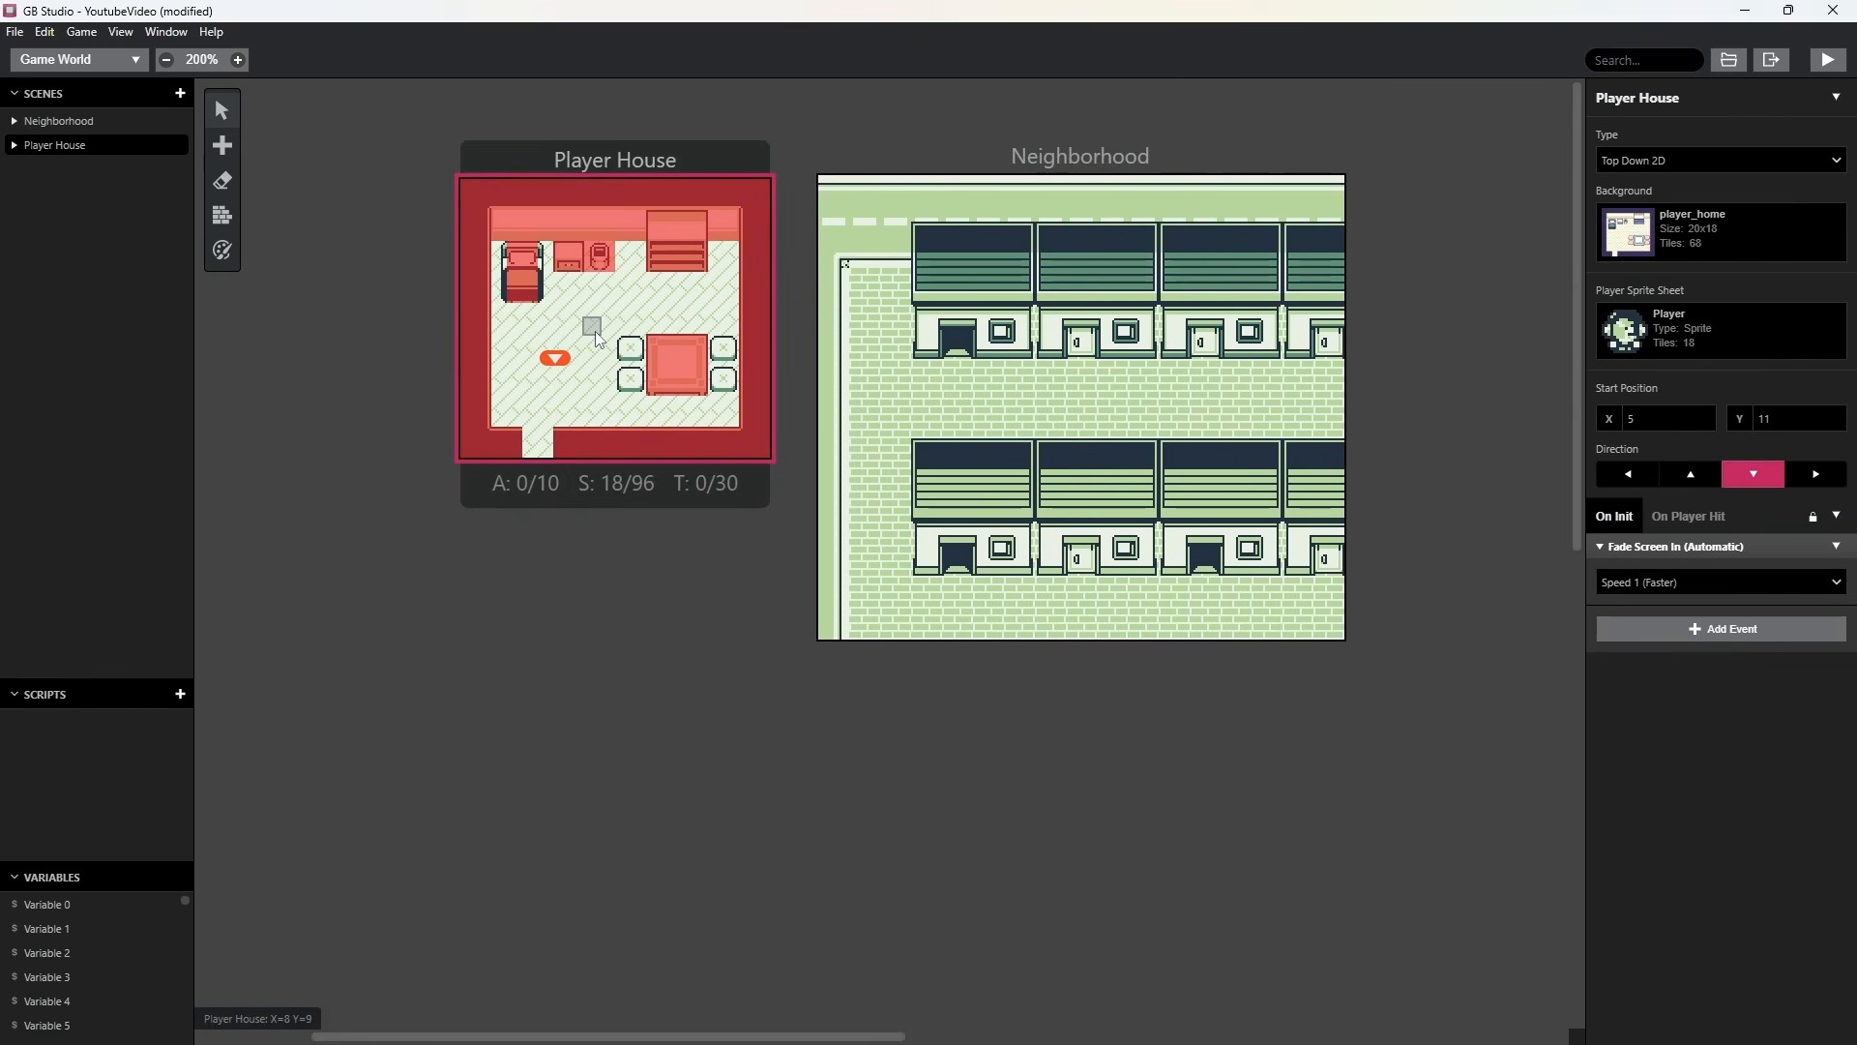
Place a trigger 2 tiles wide and 1 tile high on the Player House doorway at X 4, Y 17, and select it.
mouse_move(224, 149)
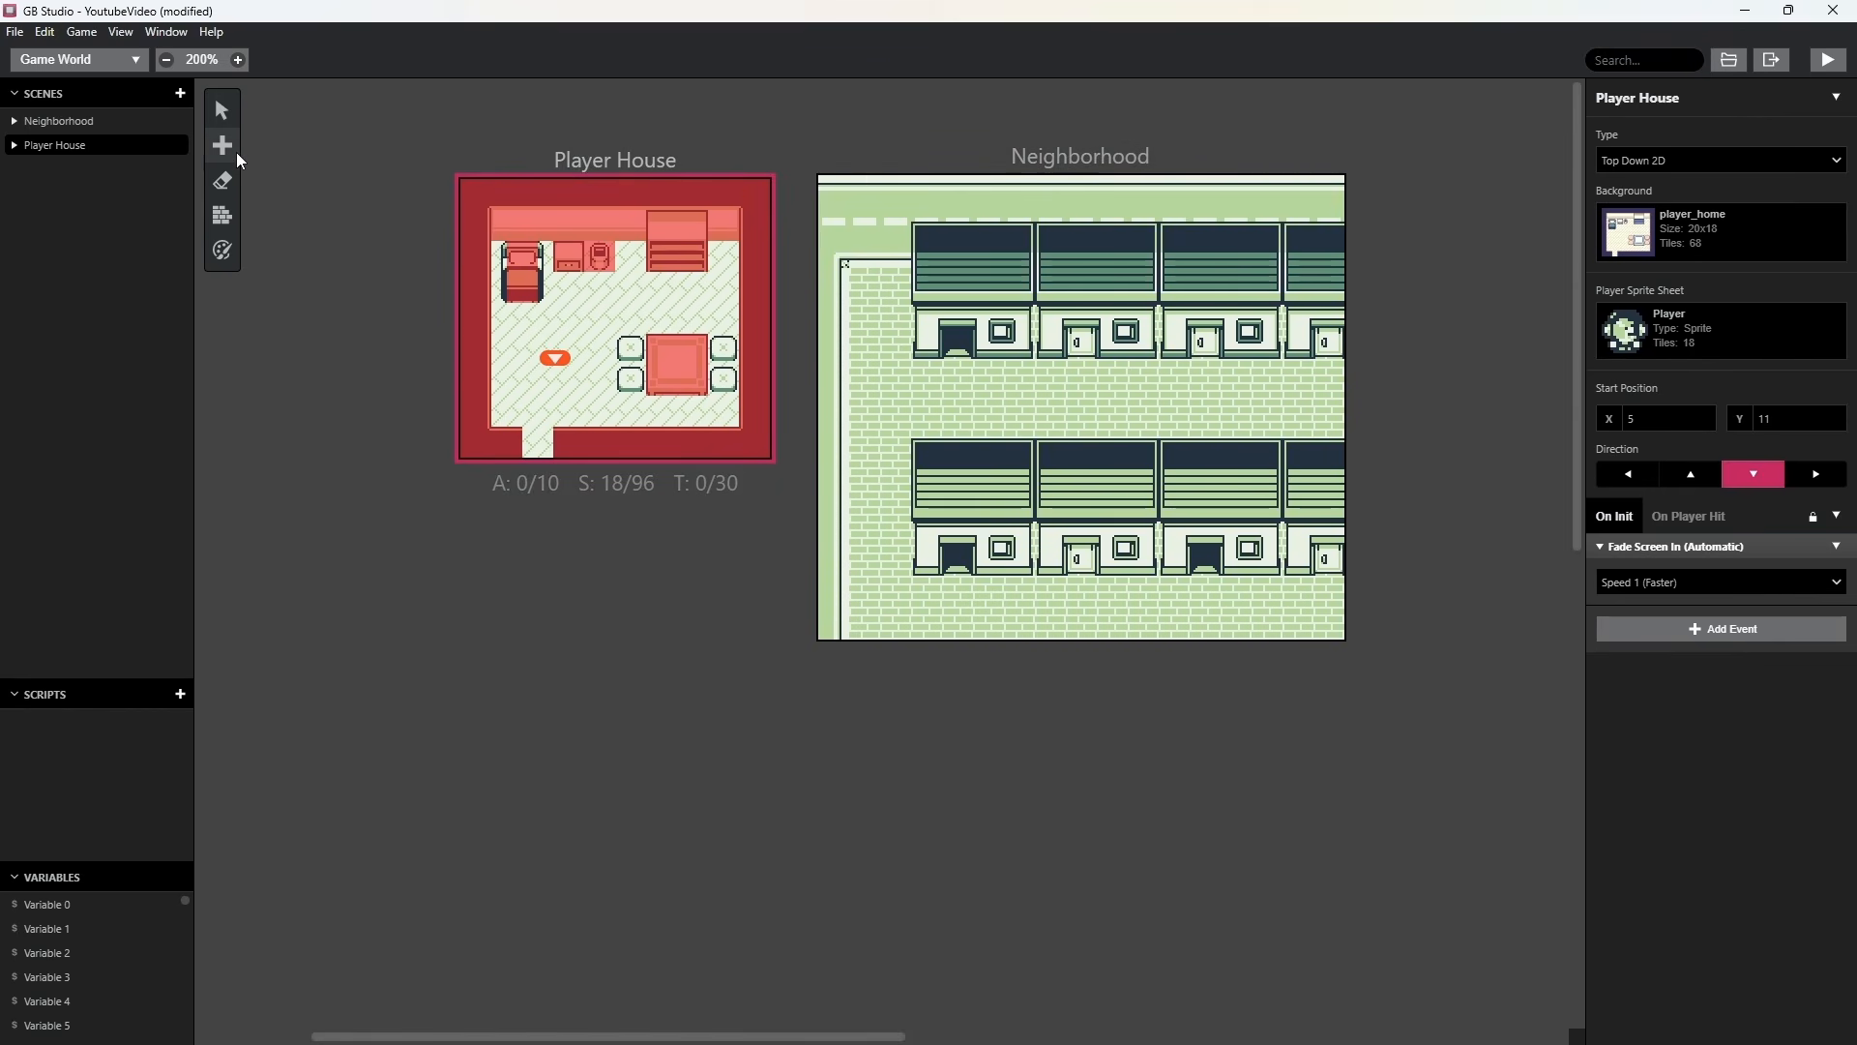
left_click(265, 184)
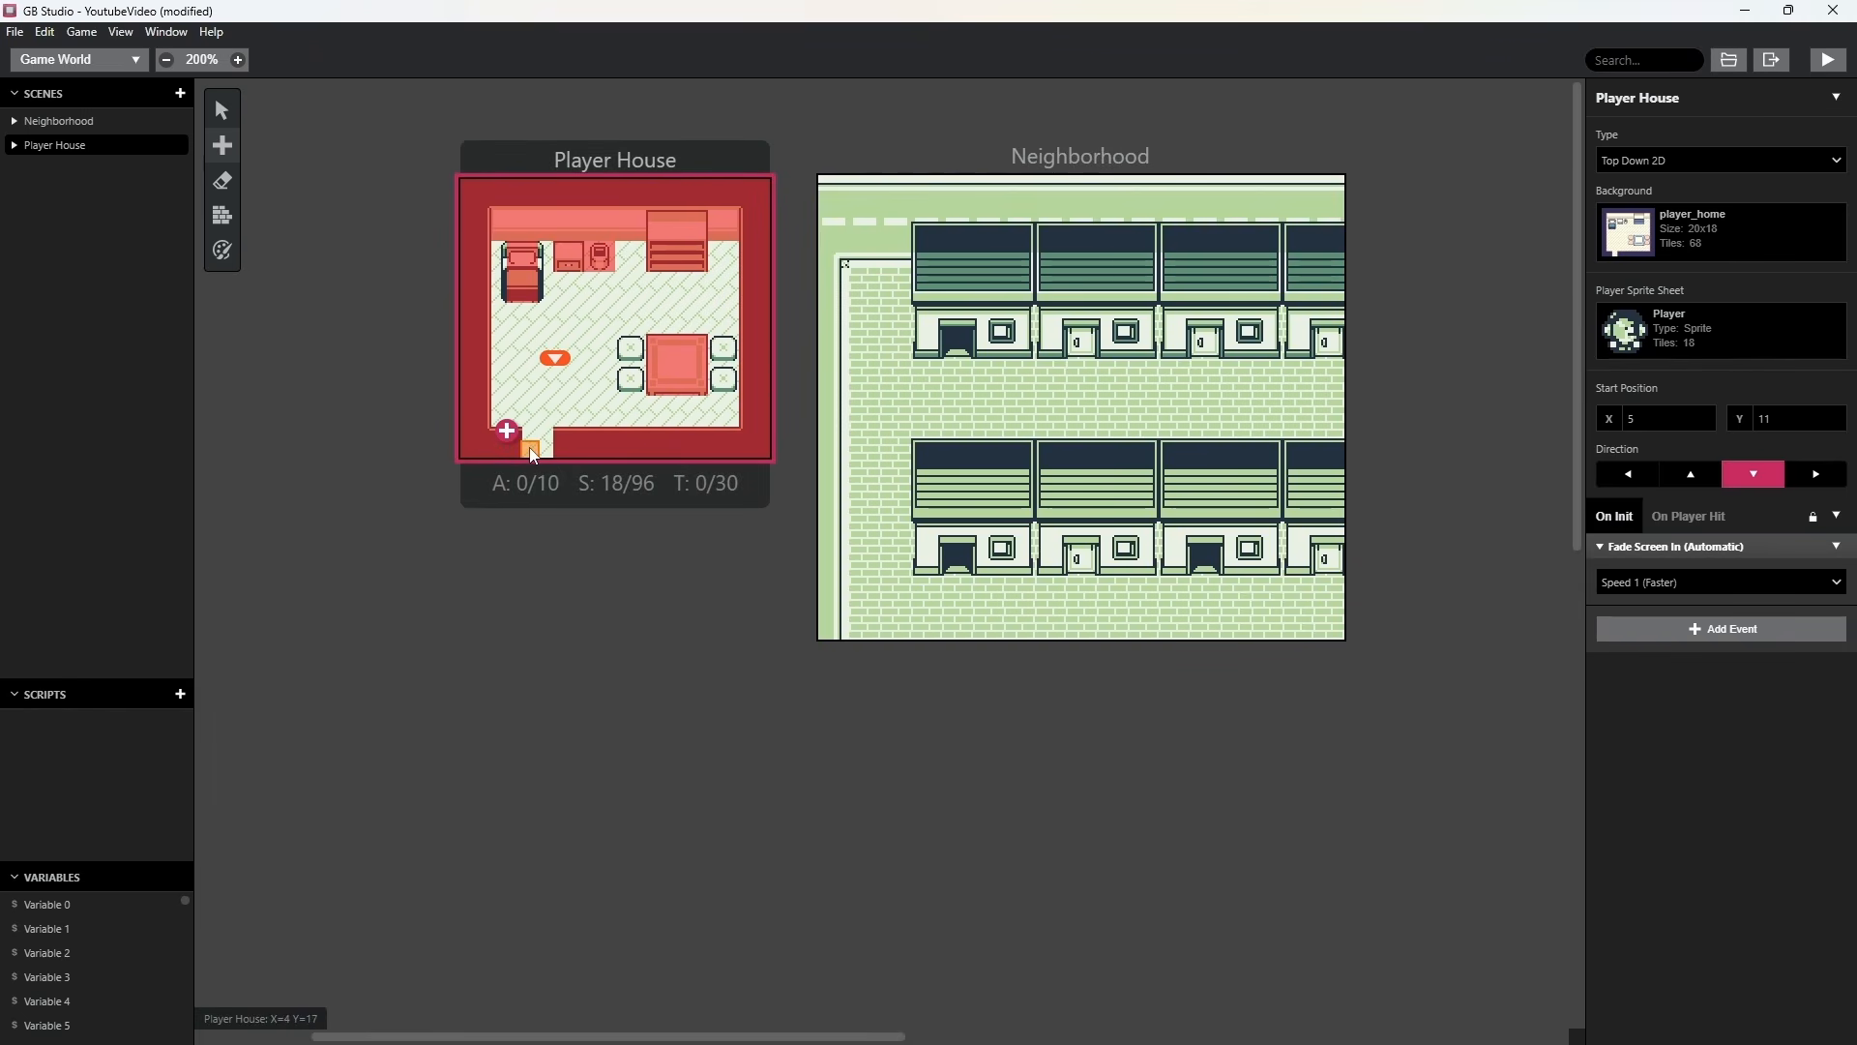
left_click(531, 450)
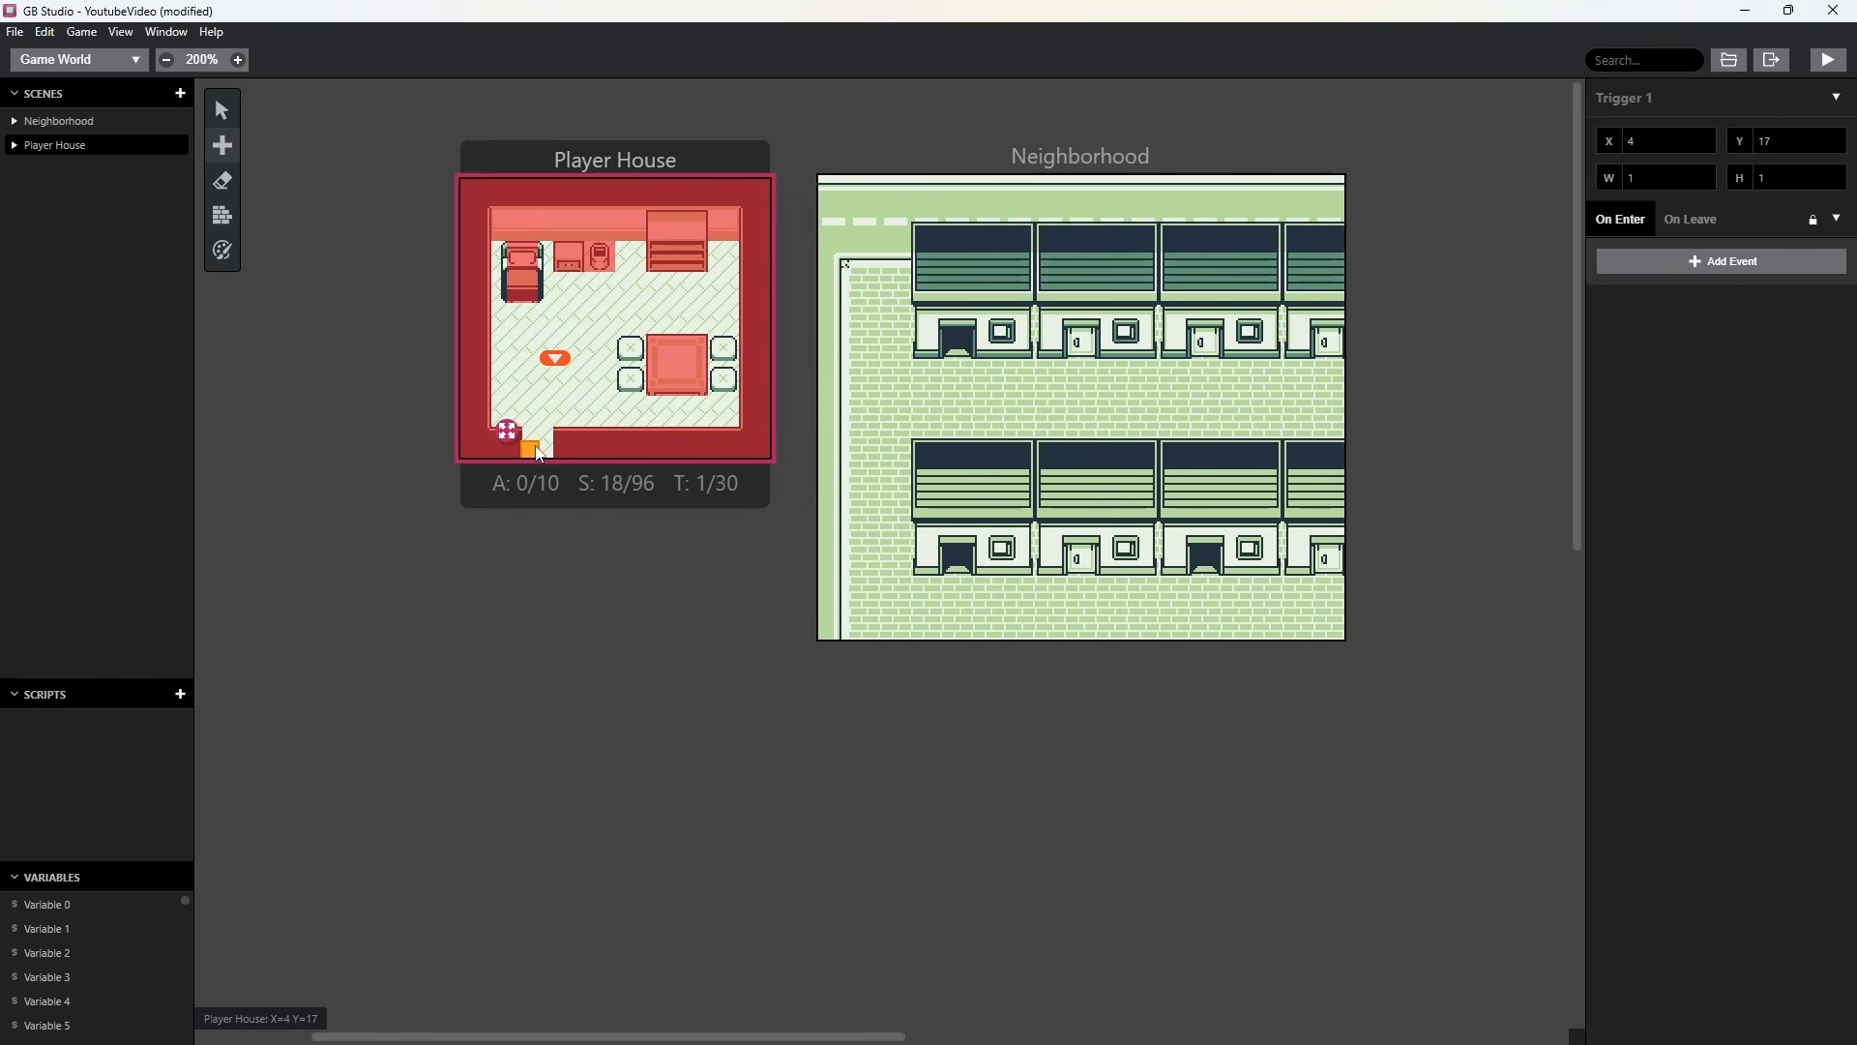
left_click(573, 163)
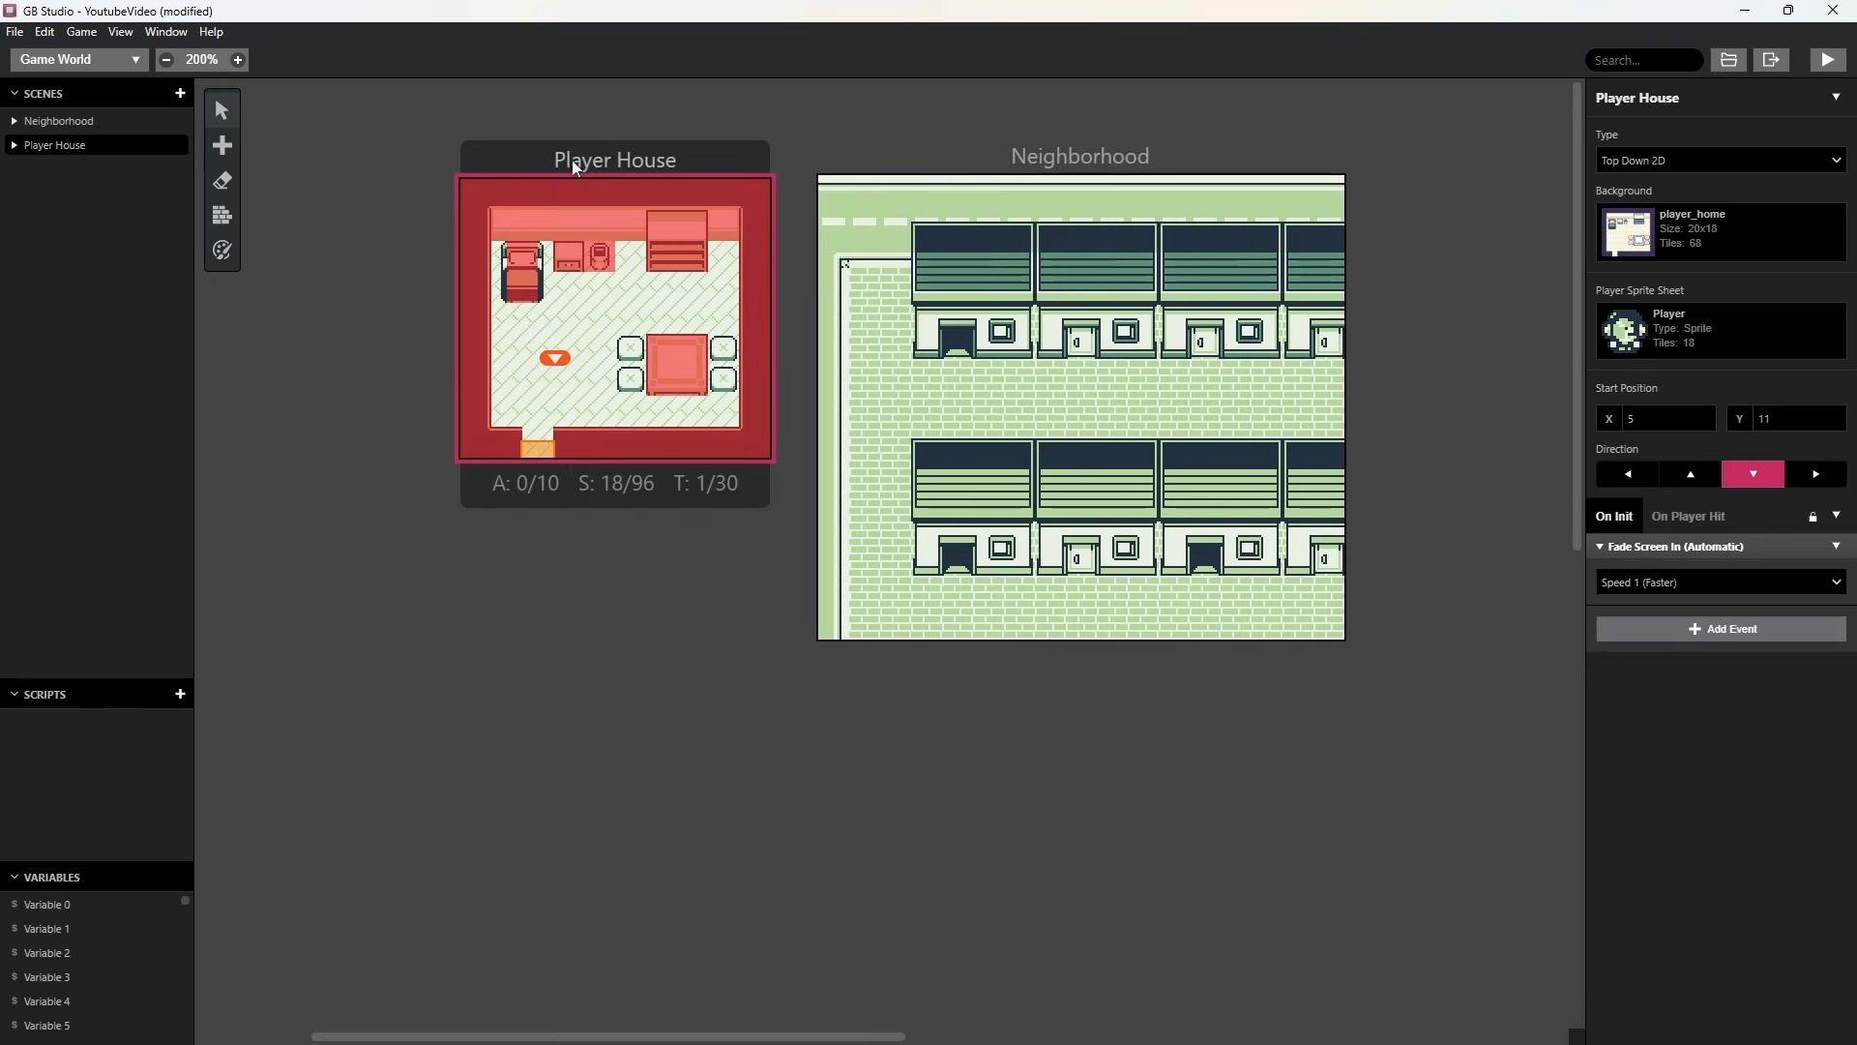
left_click(542, 448)
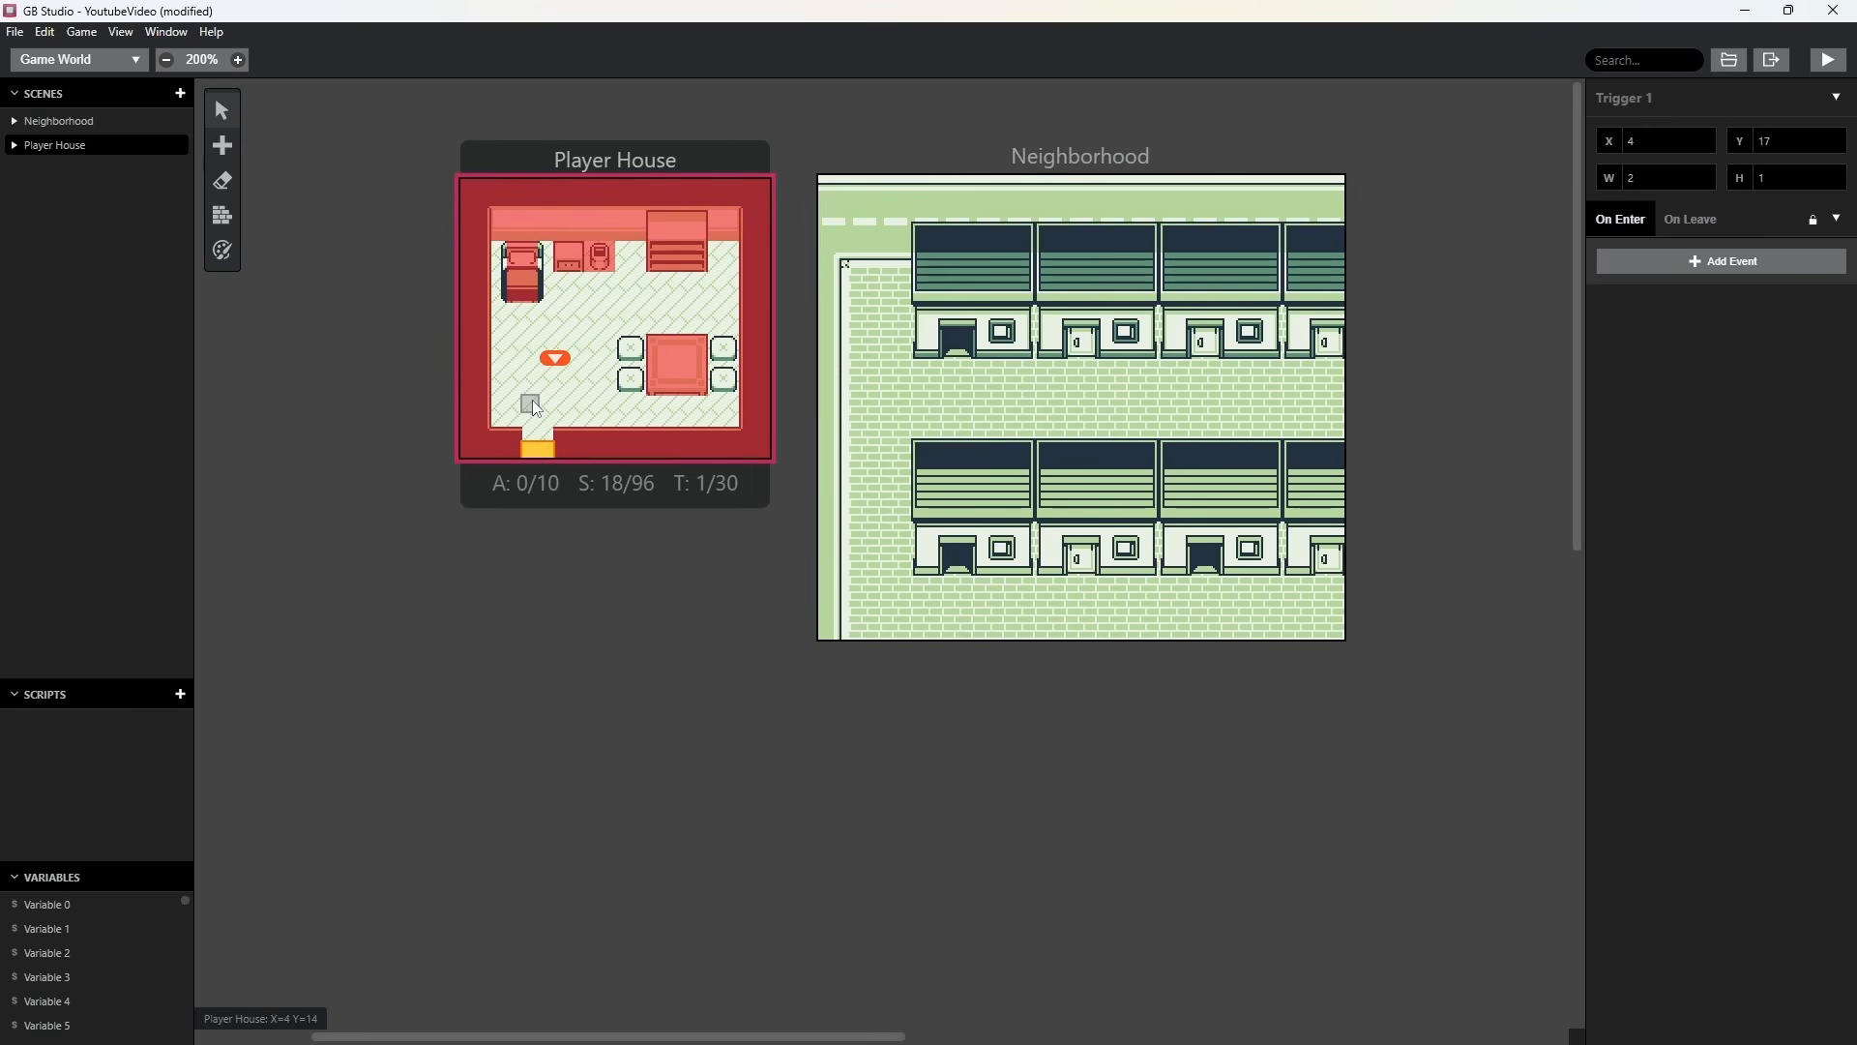
Add an On Enter event to the doorway trigger that changes the scene to Neighborhood at X 24, Y 27, facing down.
left_click(1698, 222)
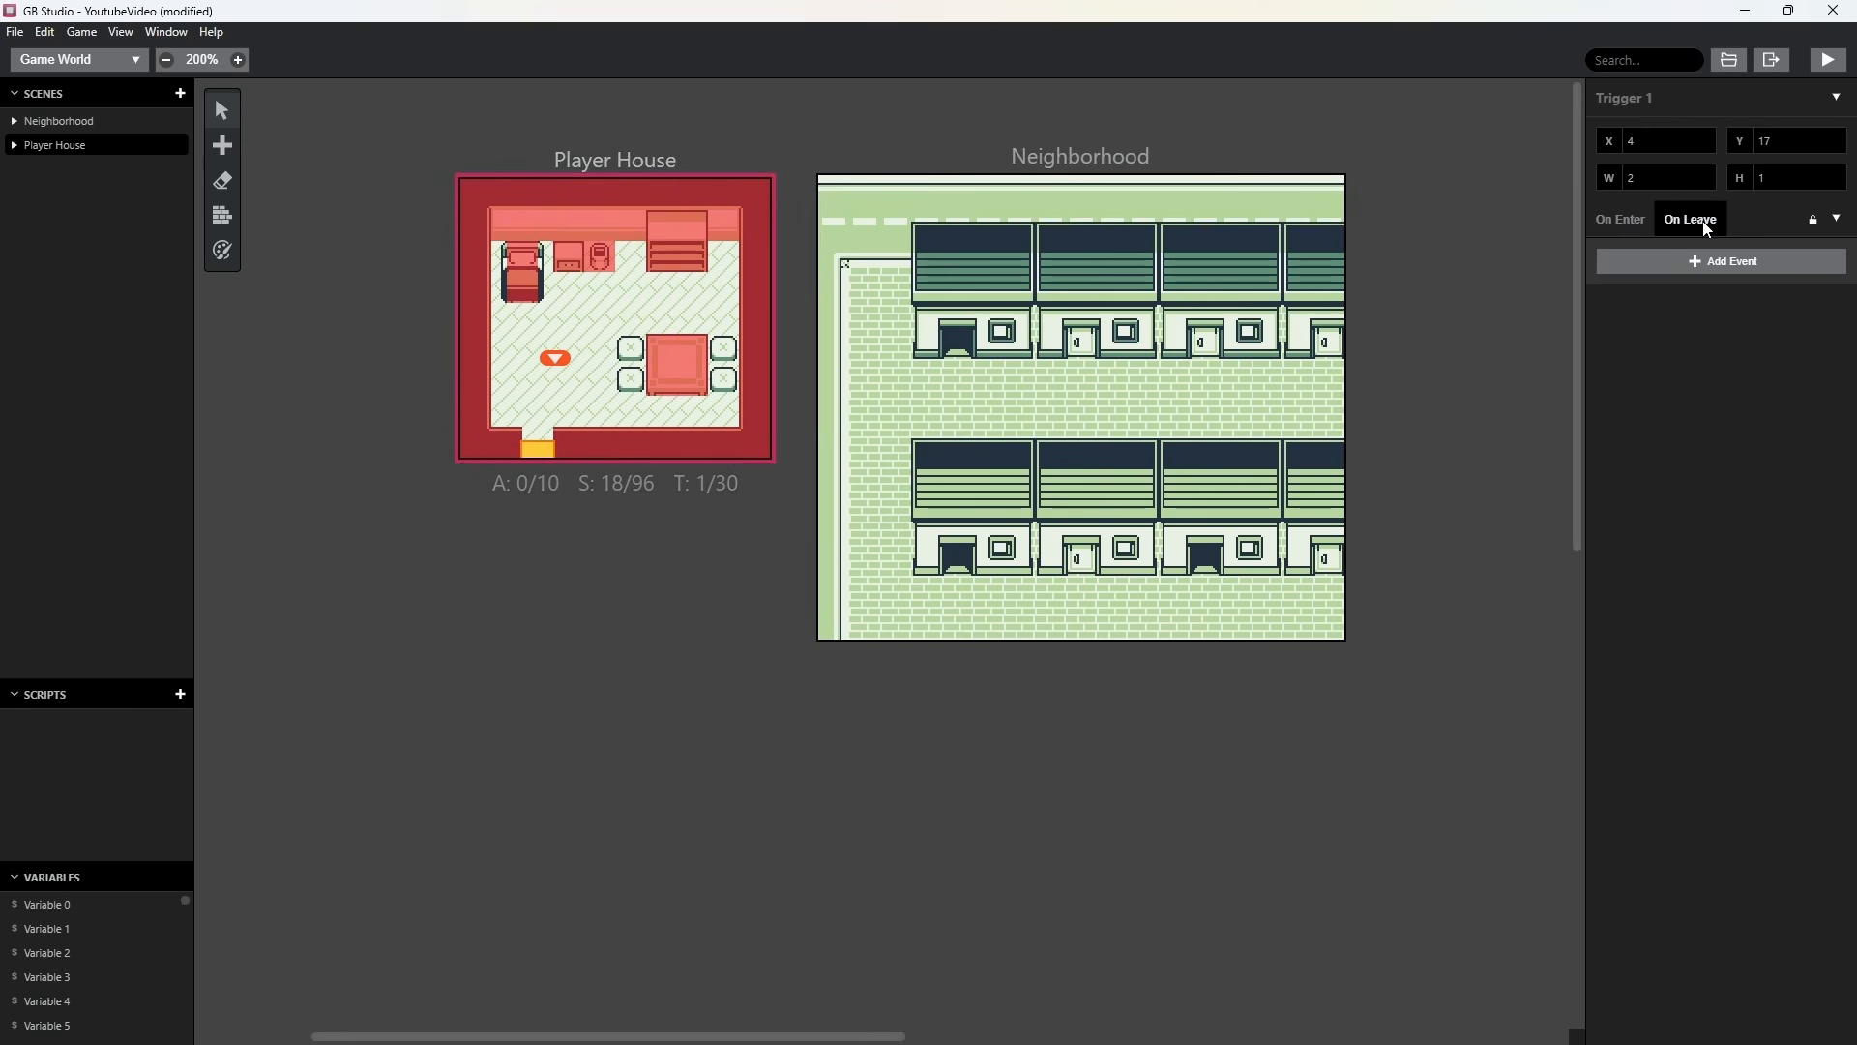
left_click(1627, 222)
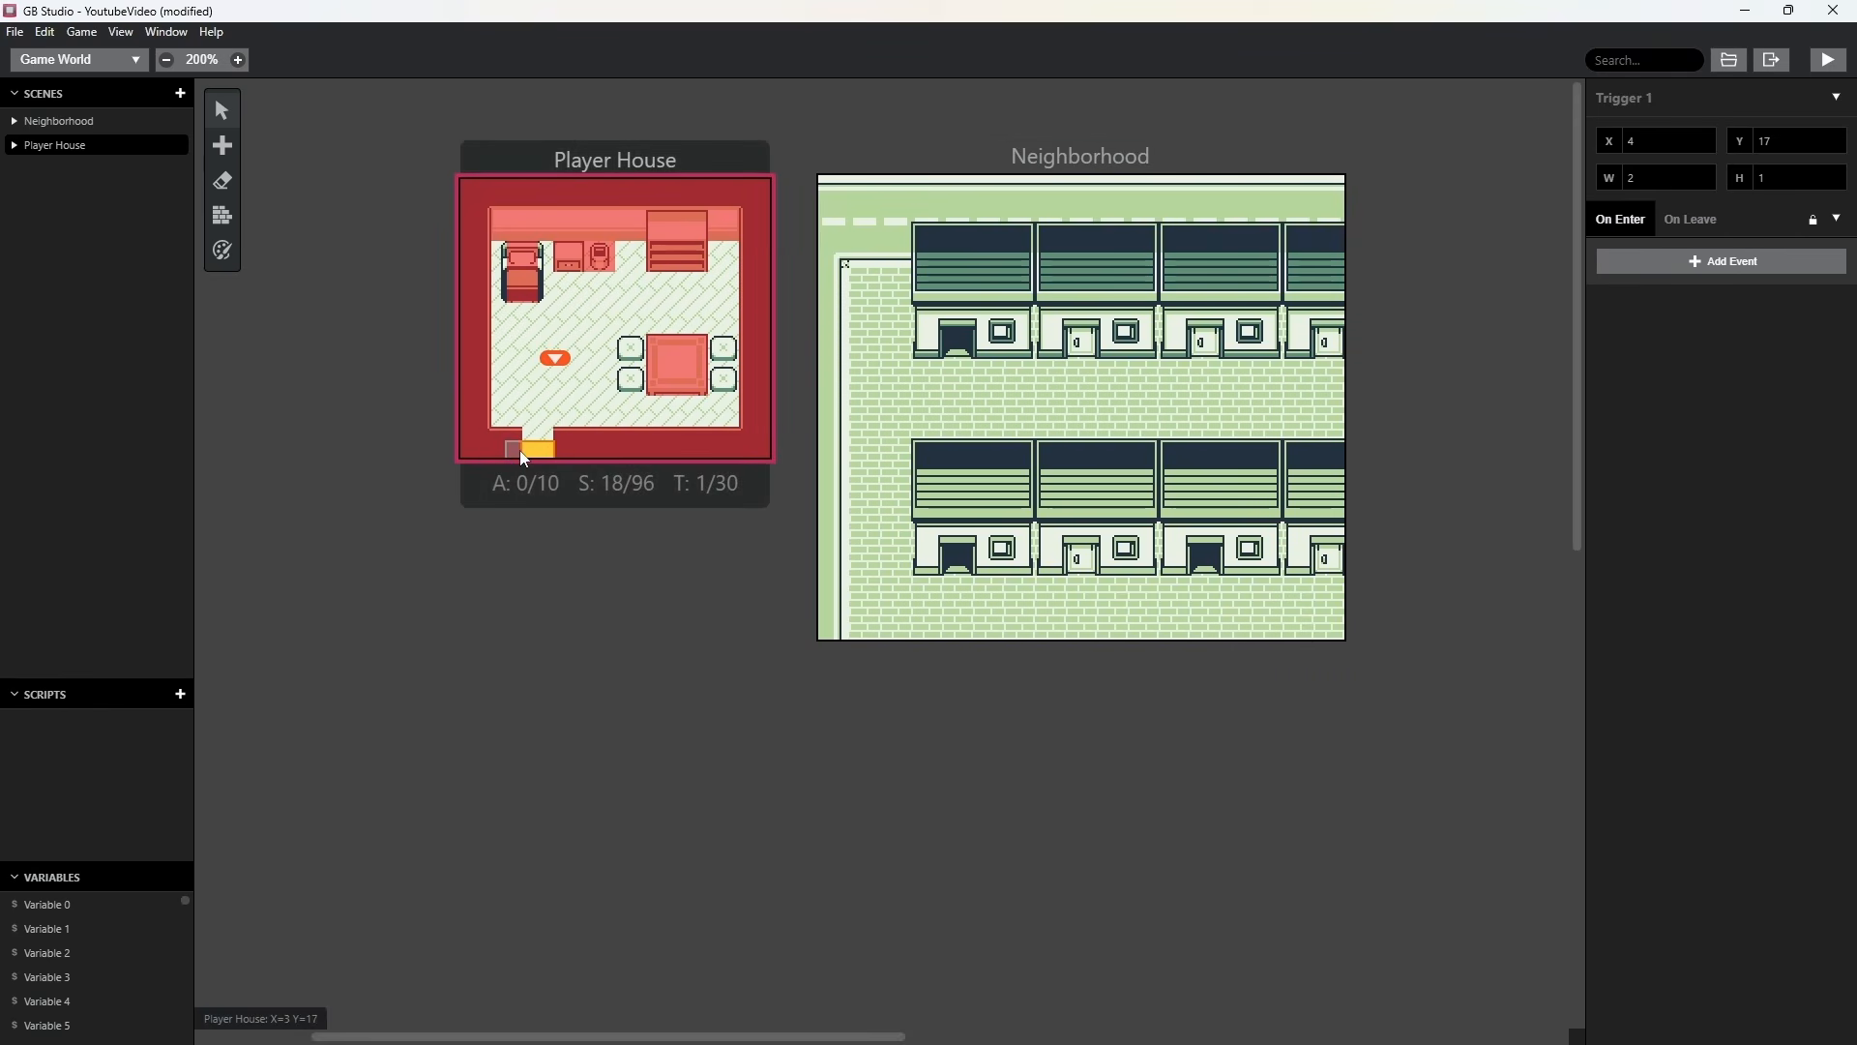
left_click(1728, 265)
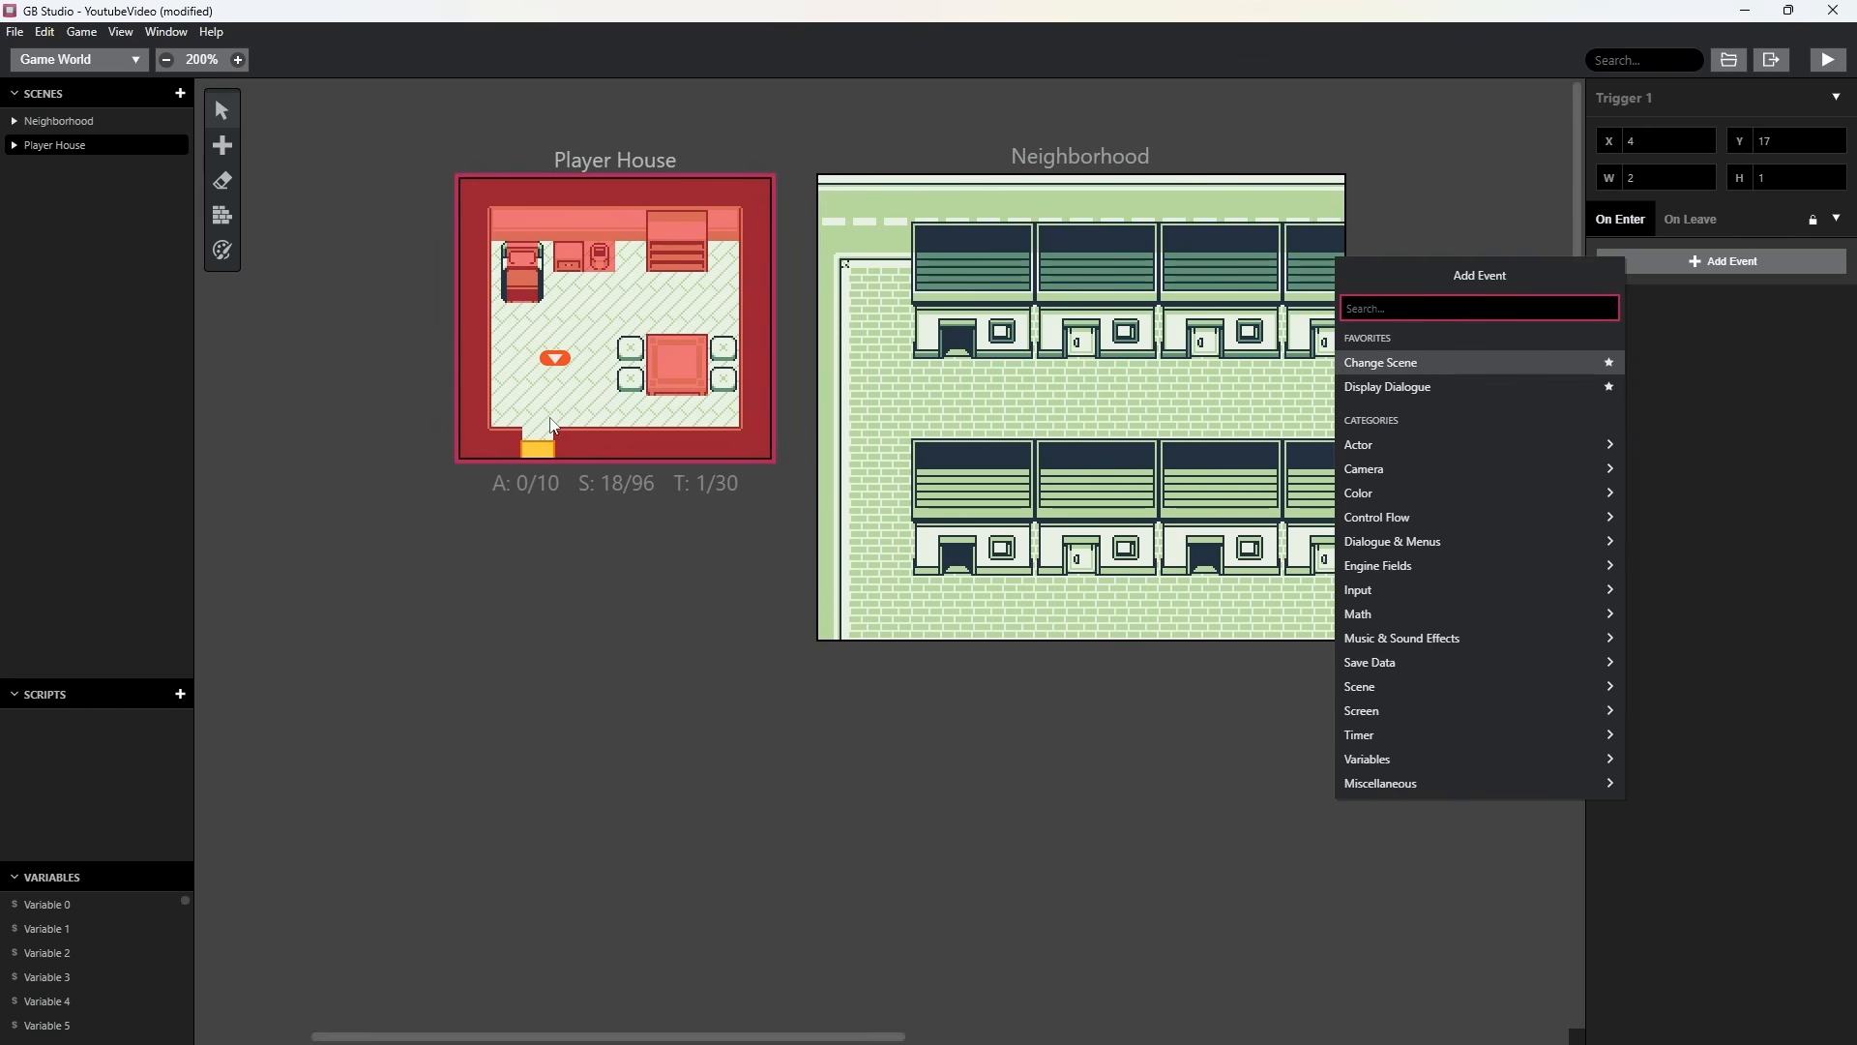
left_click(1447, 360)
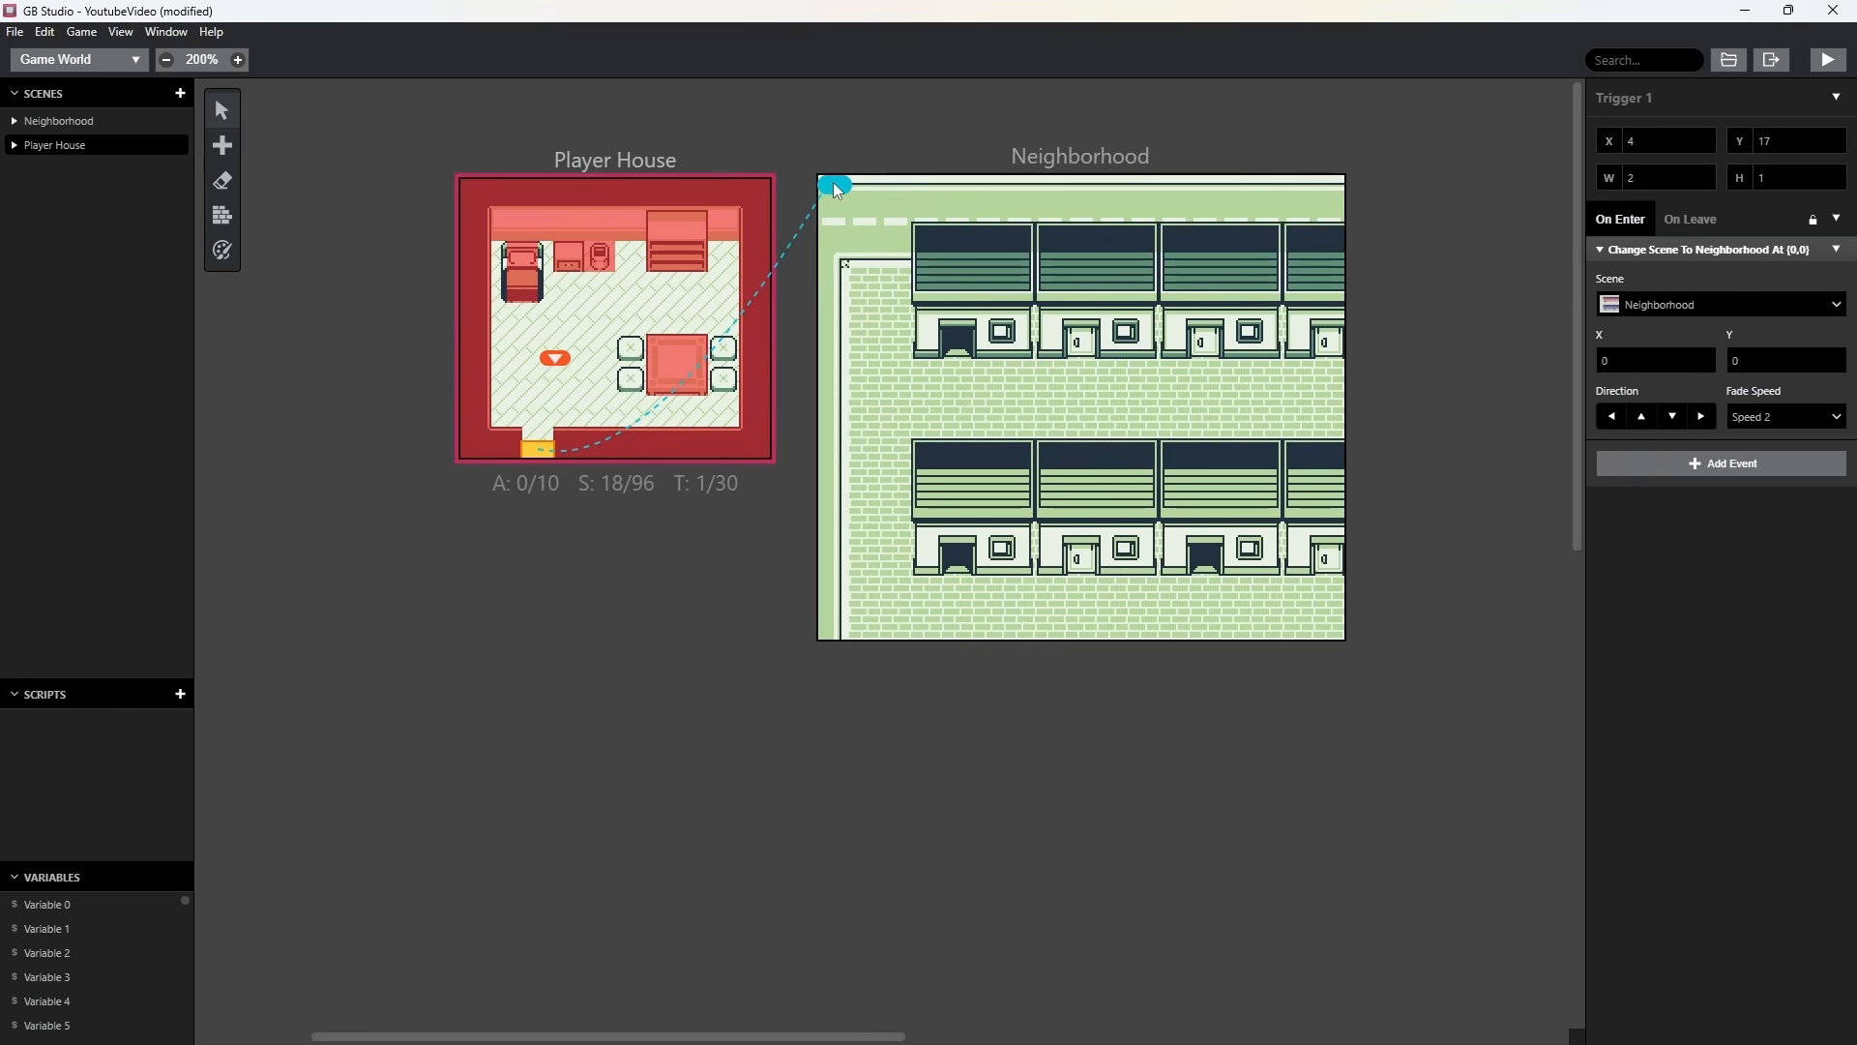
left_click_drag(834, 187, 835, 225)
mouse_move(1177, 383)
left_mouse_down()
mouse_move(975, 257)
mouse_move(958, 465)
mouse_move(1280, 600)
mouse_move(892, 461)
mouse_move(1224, 360)
mouse_move(1001, 242)
mouse_move(1199, 489)
mouse_move(1221, 488)
mouse_move(1188, 498)
mouse_move(1213, 493)
mouse_move(1205, 605)
left_mouse_up()
Run the game and walk the character out through the Player House doorway to test the scene change.
left_click(1838, 67)
key("Left")
key("Down")
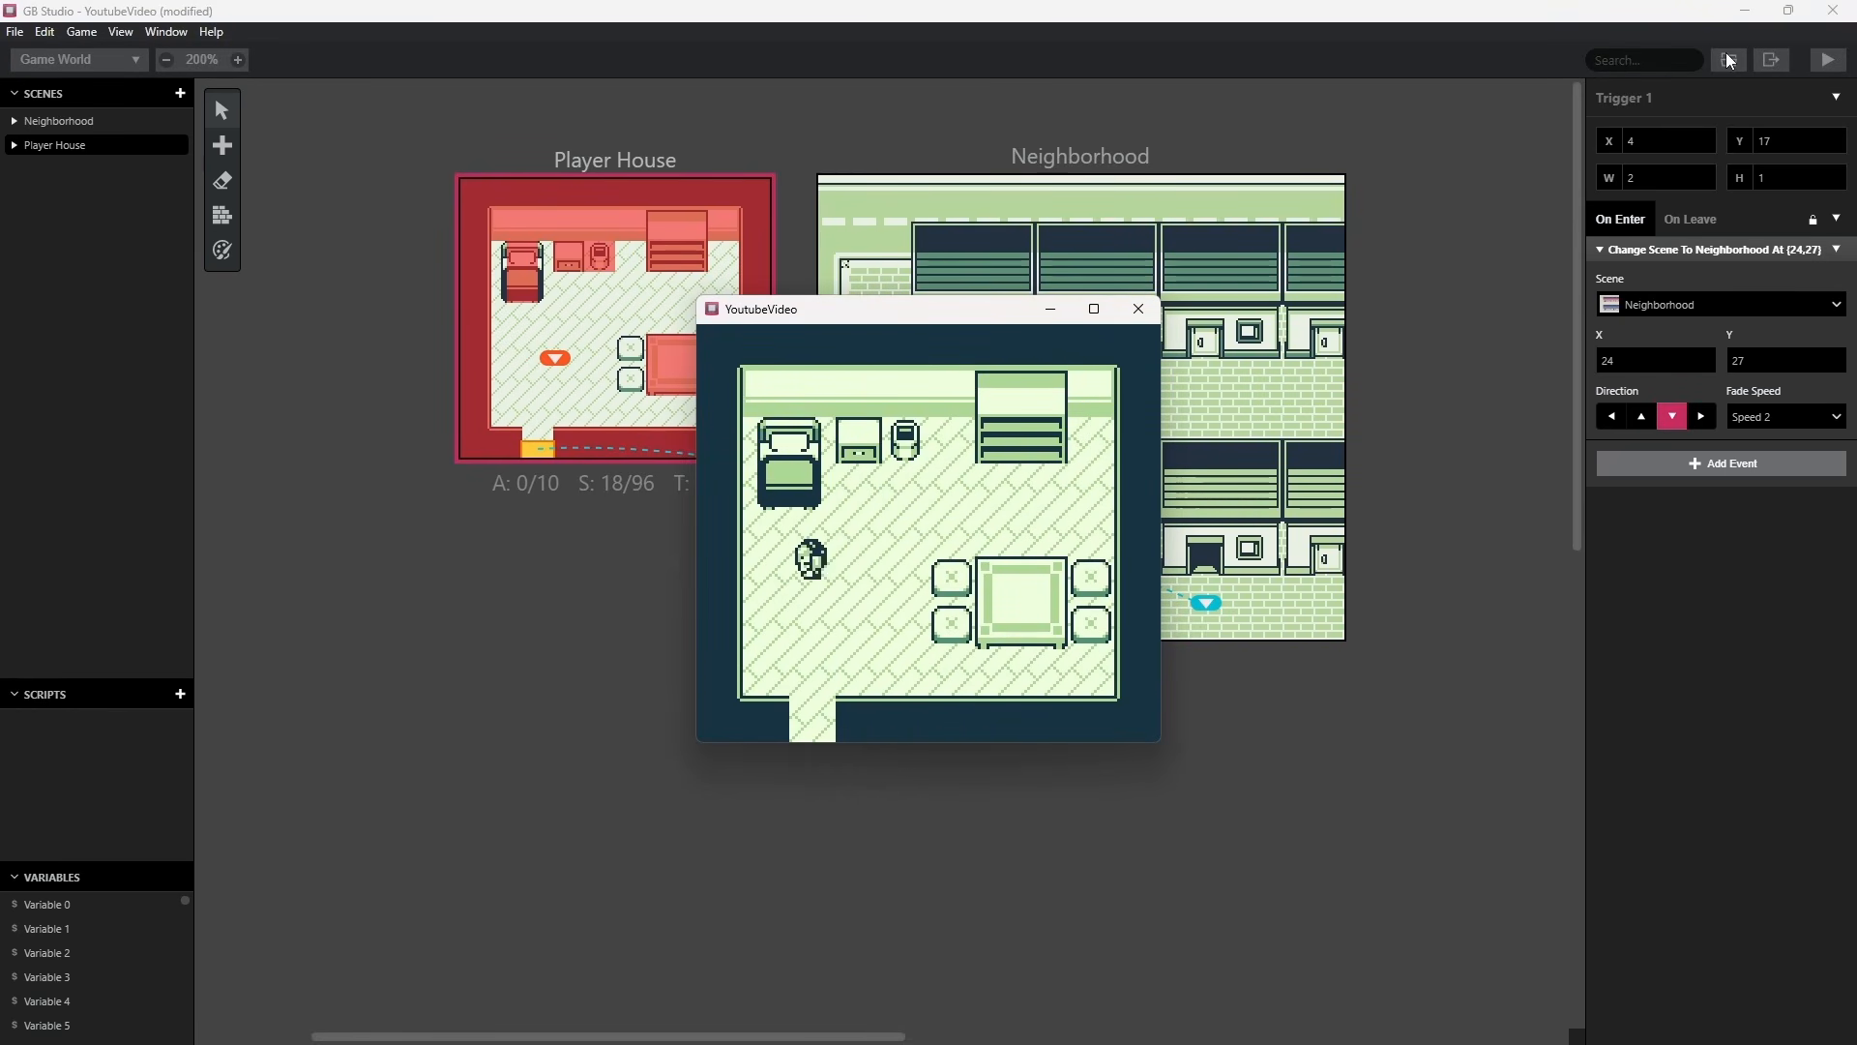
key("Left")
key("Right")
key("Left")
key("Down")
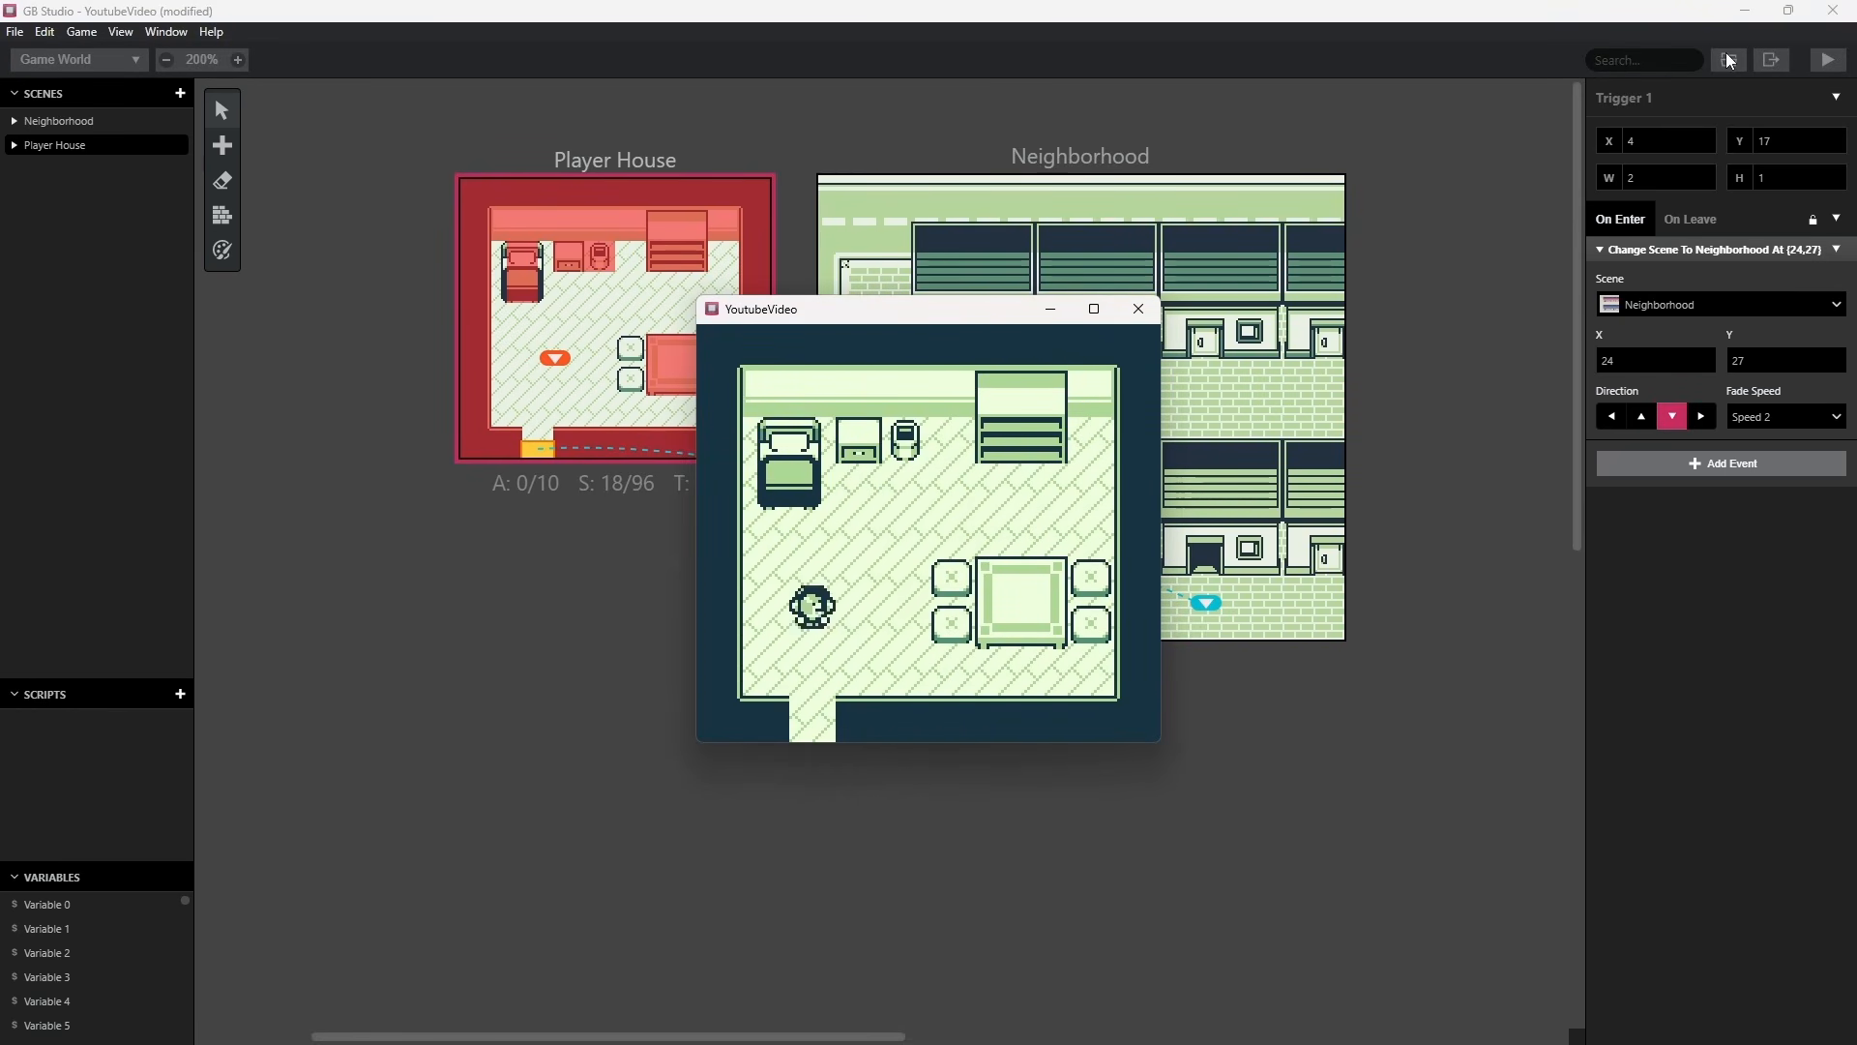
key("Down")
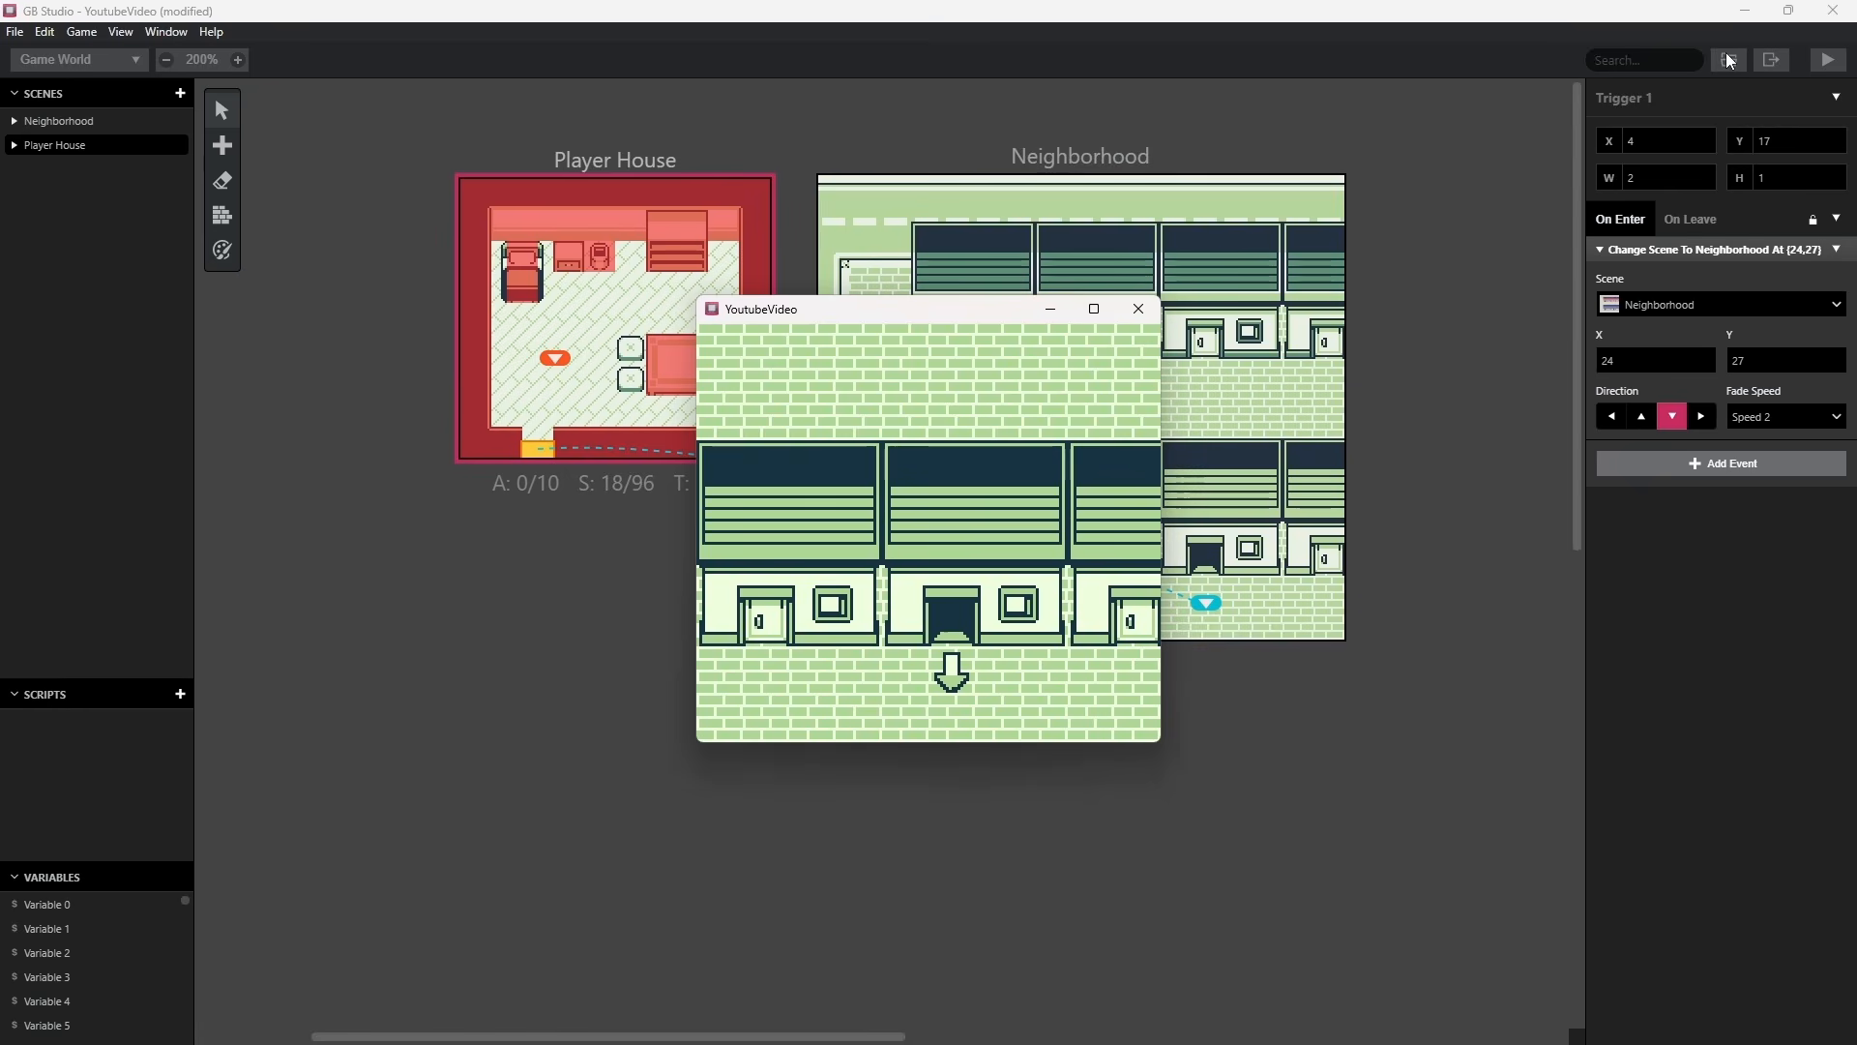
Walk the character around the Neighborhood street in different directions, then close the running game and deselect the trigger.
key("Down")
key("Left")
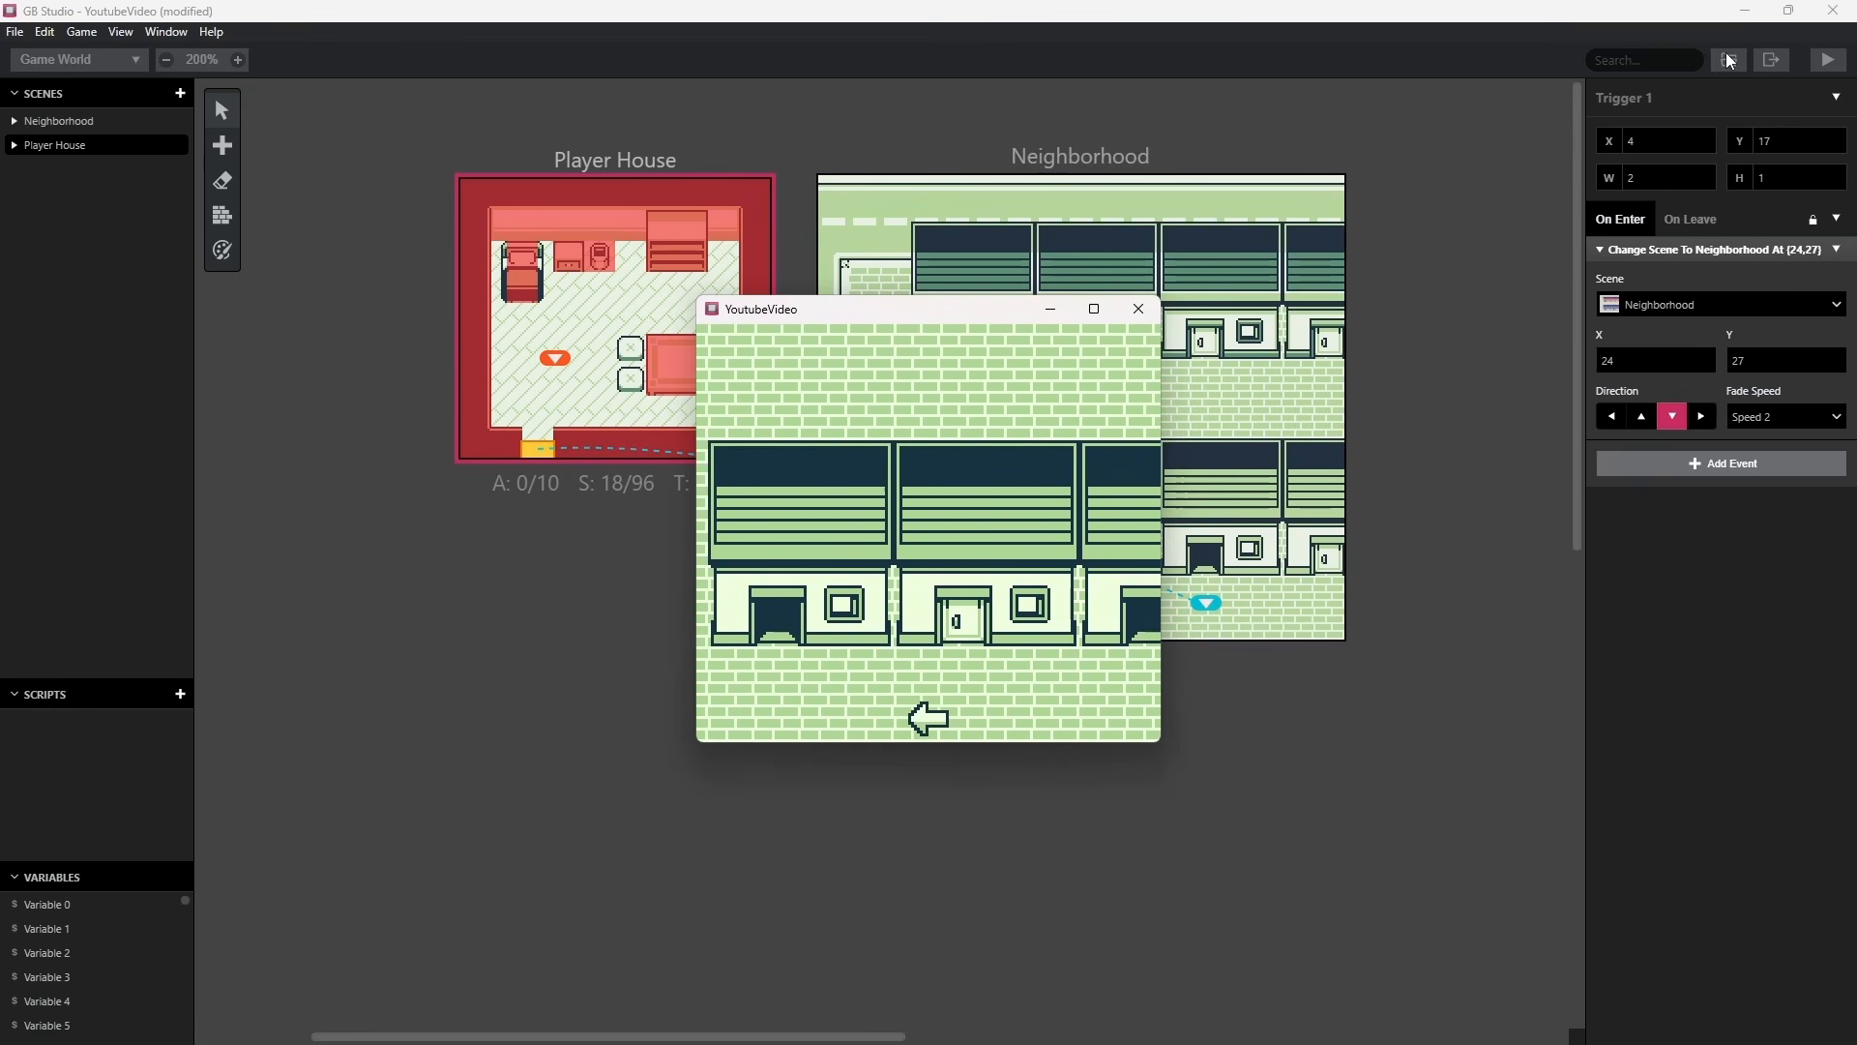
key("Right")
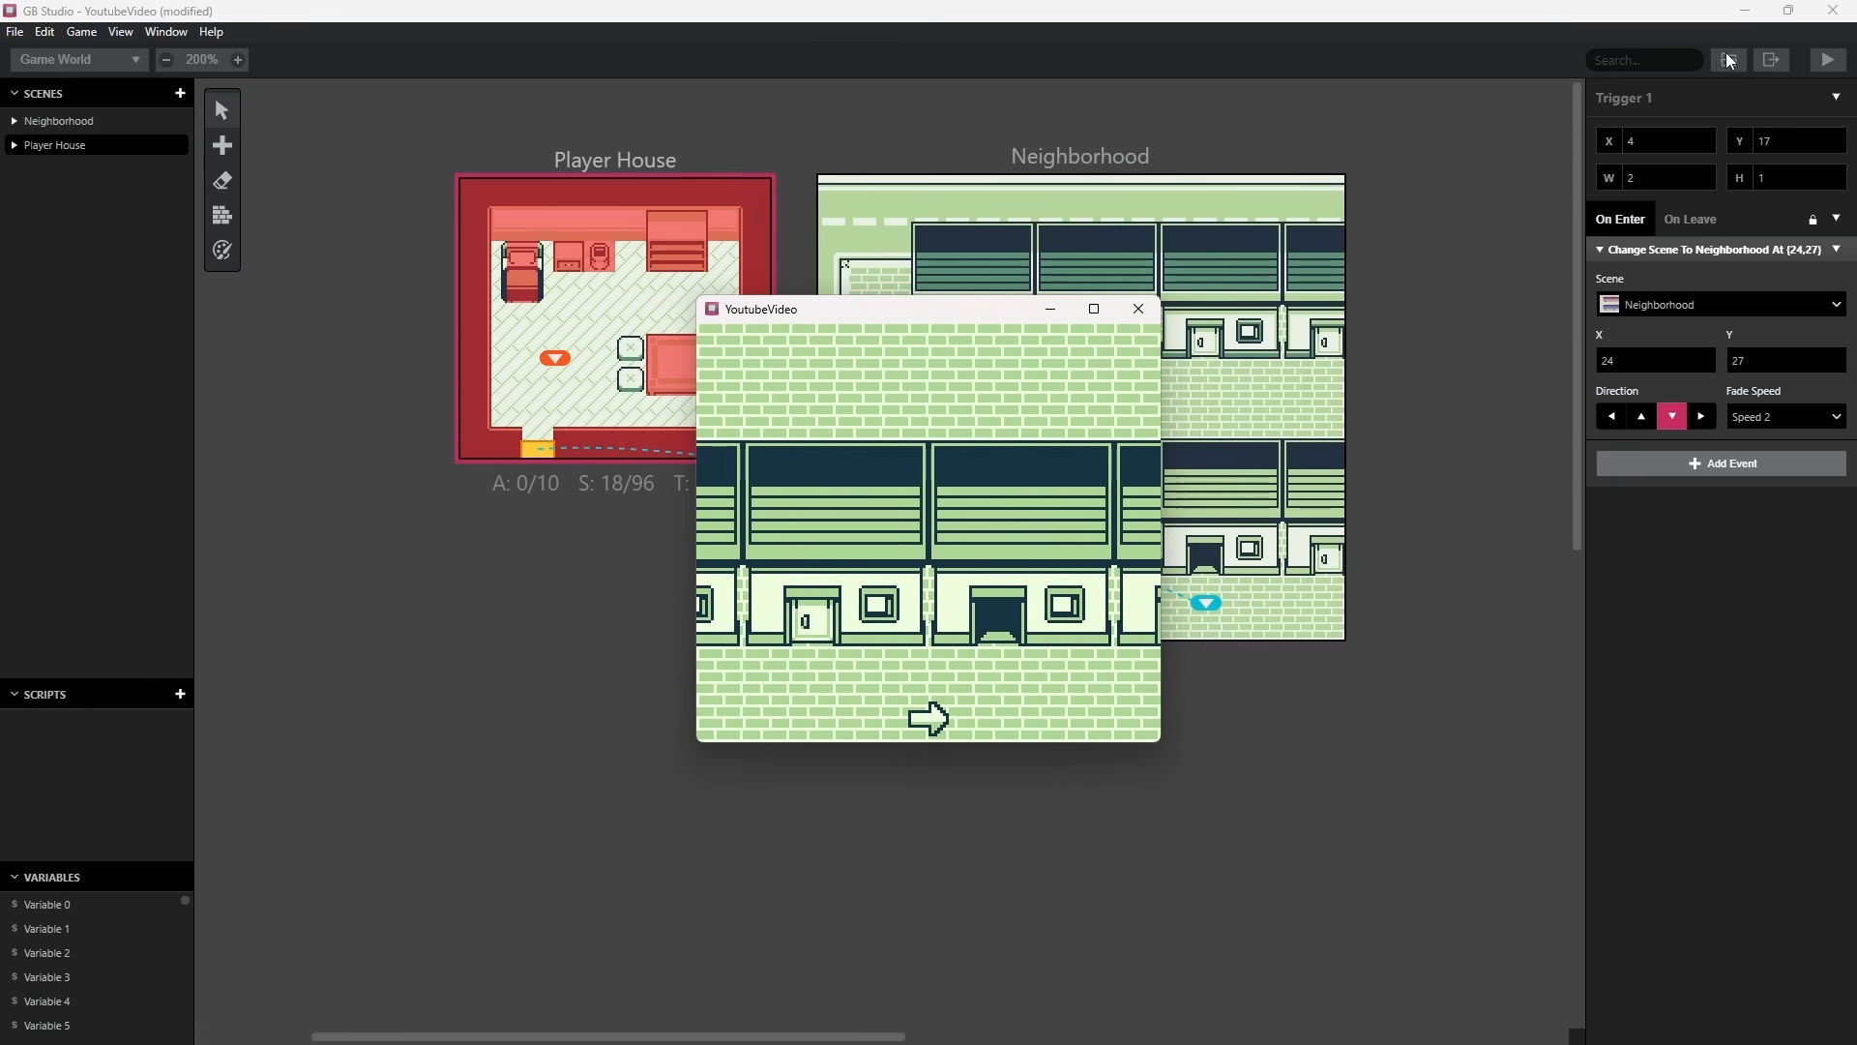
key("Right")
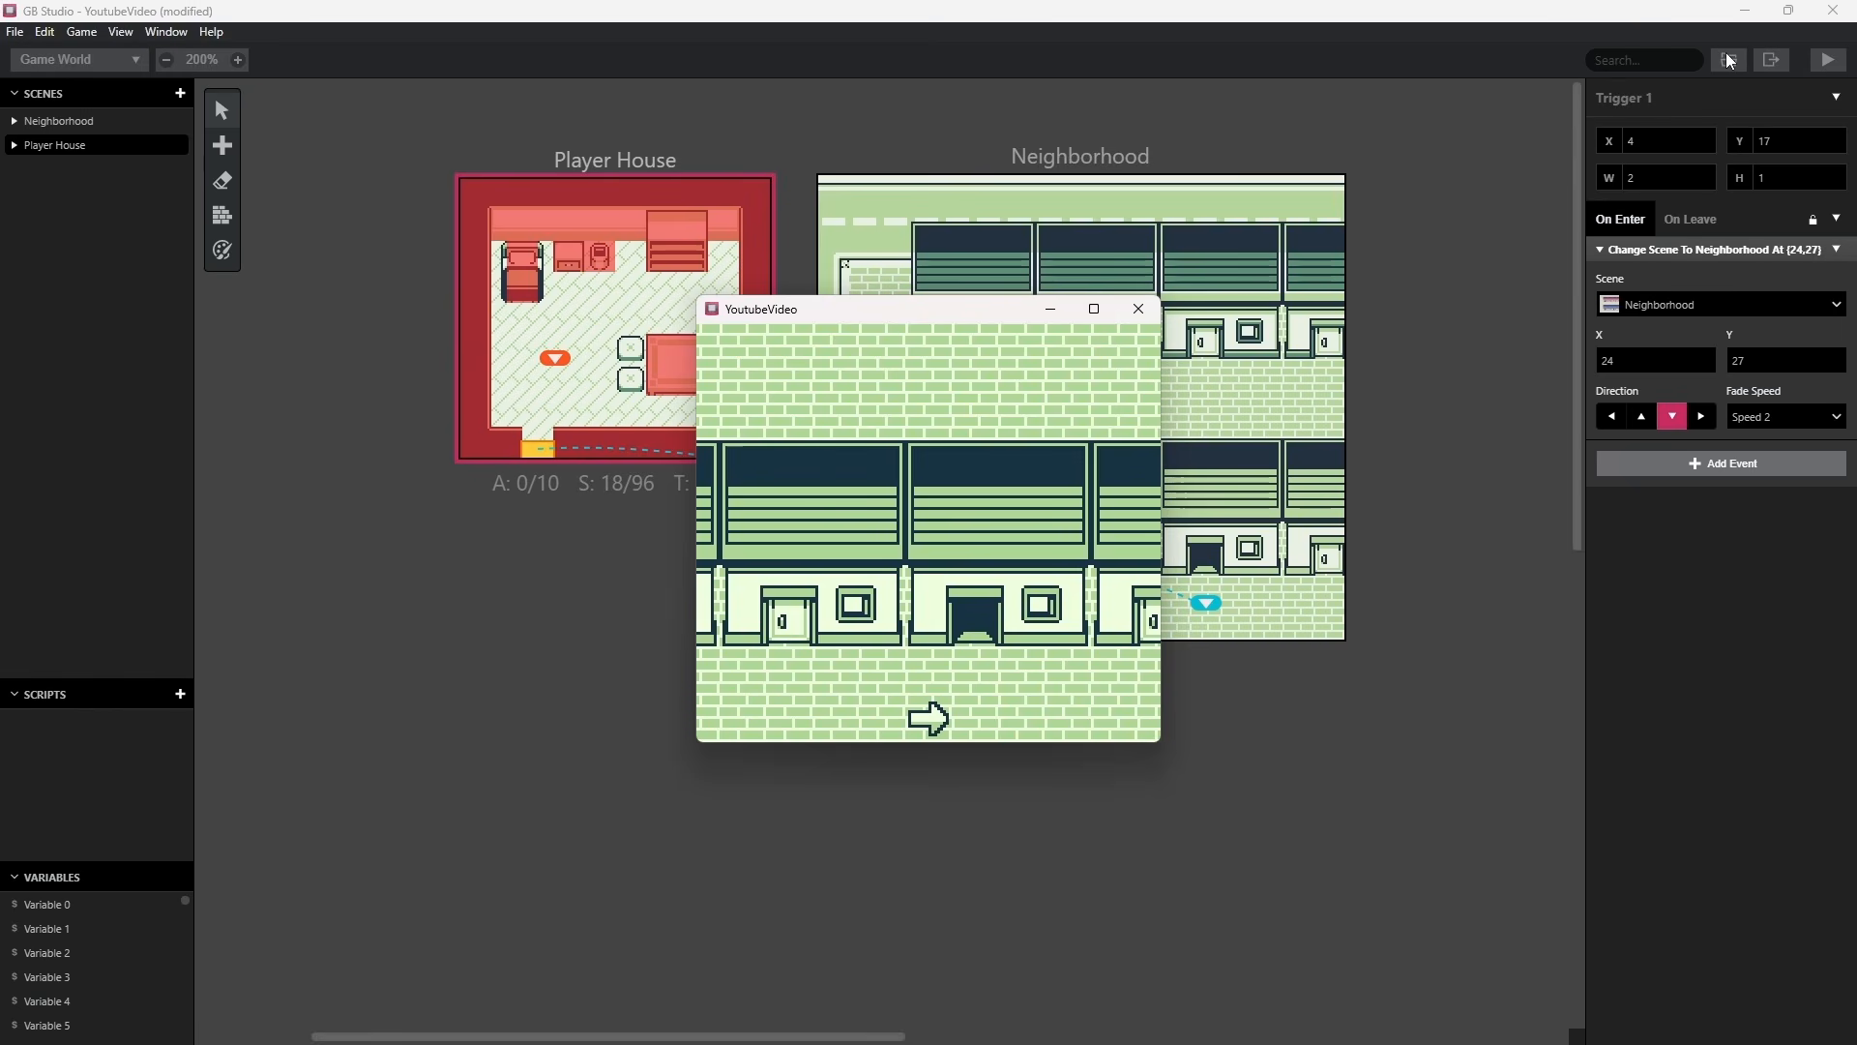
key("Right")
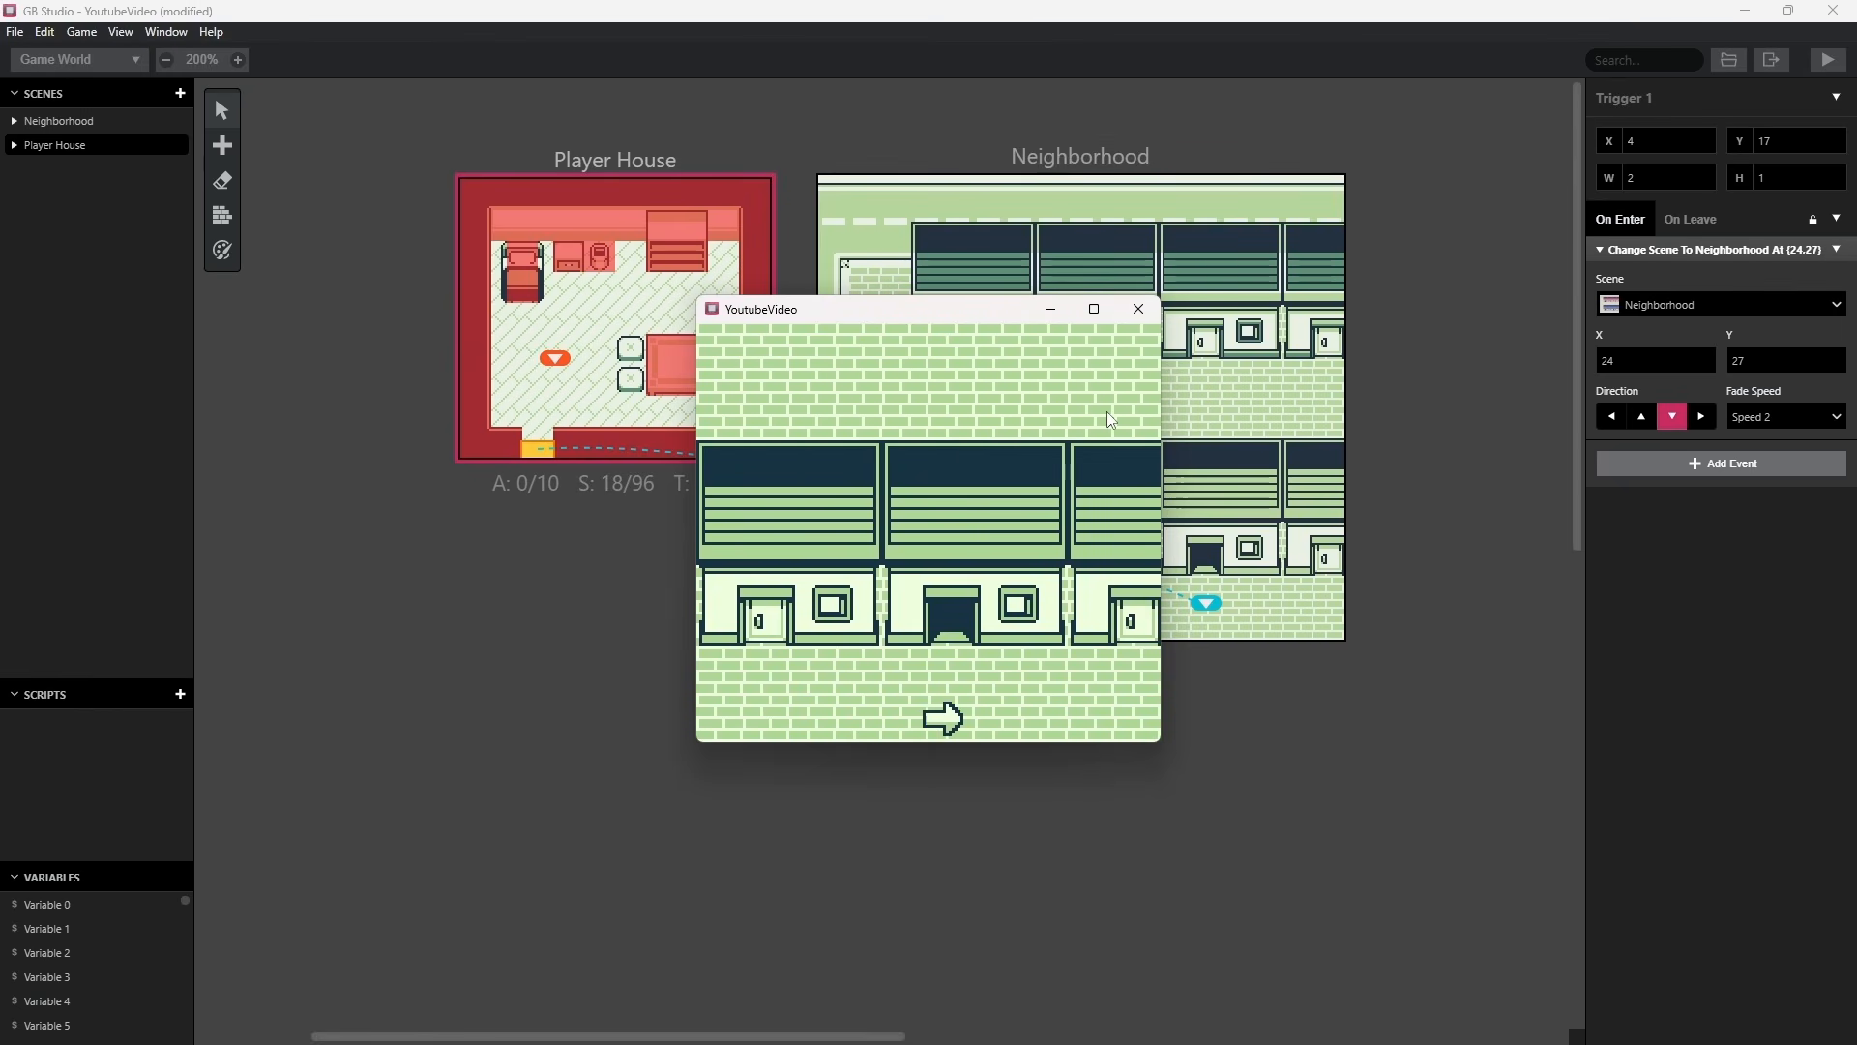
key("Down")
key("Left")
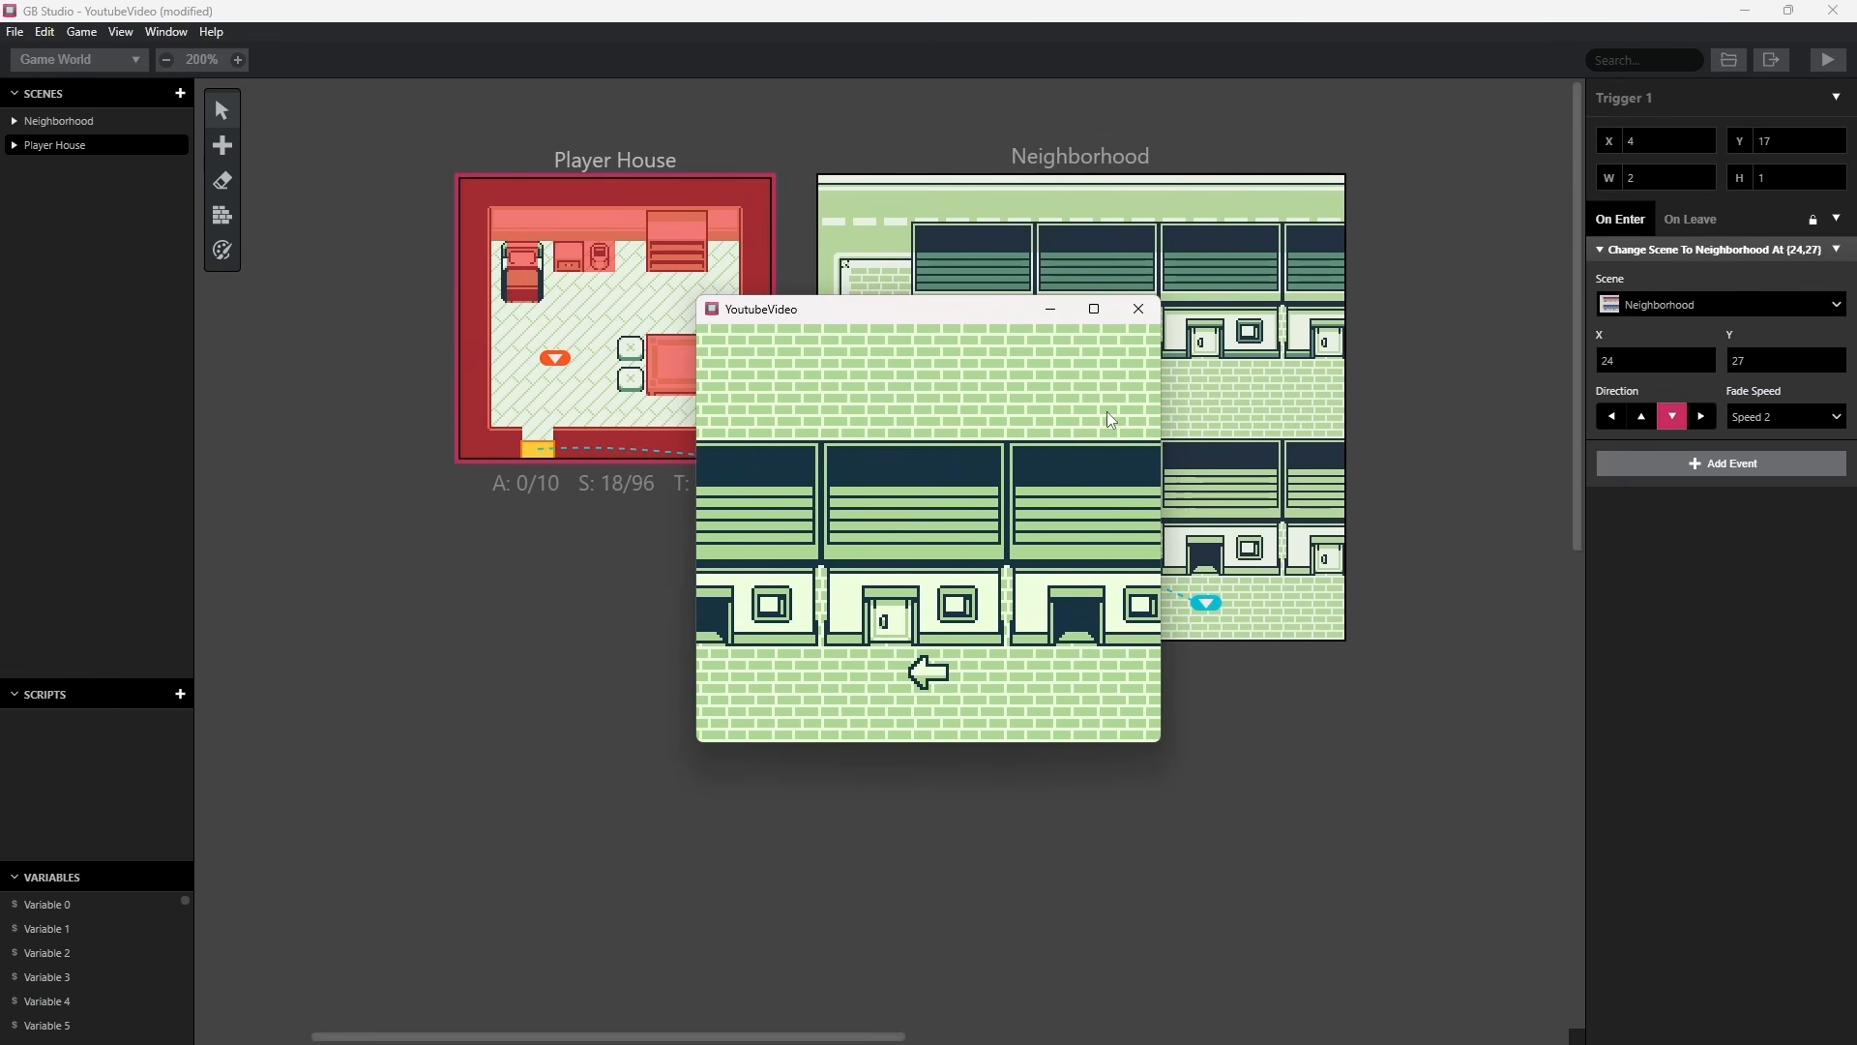
key("Right")
left_click(352, 207)
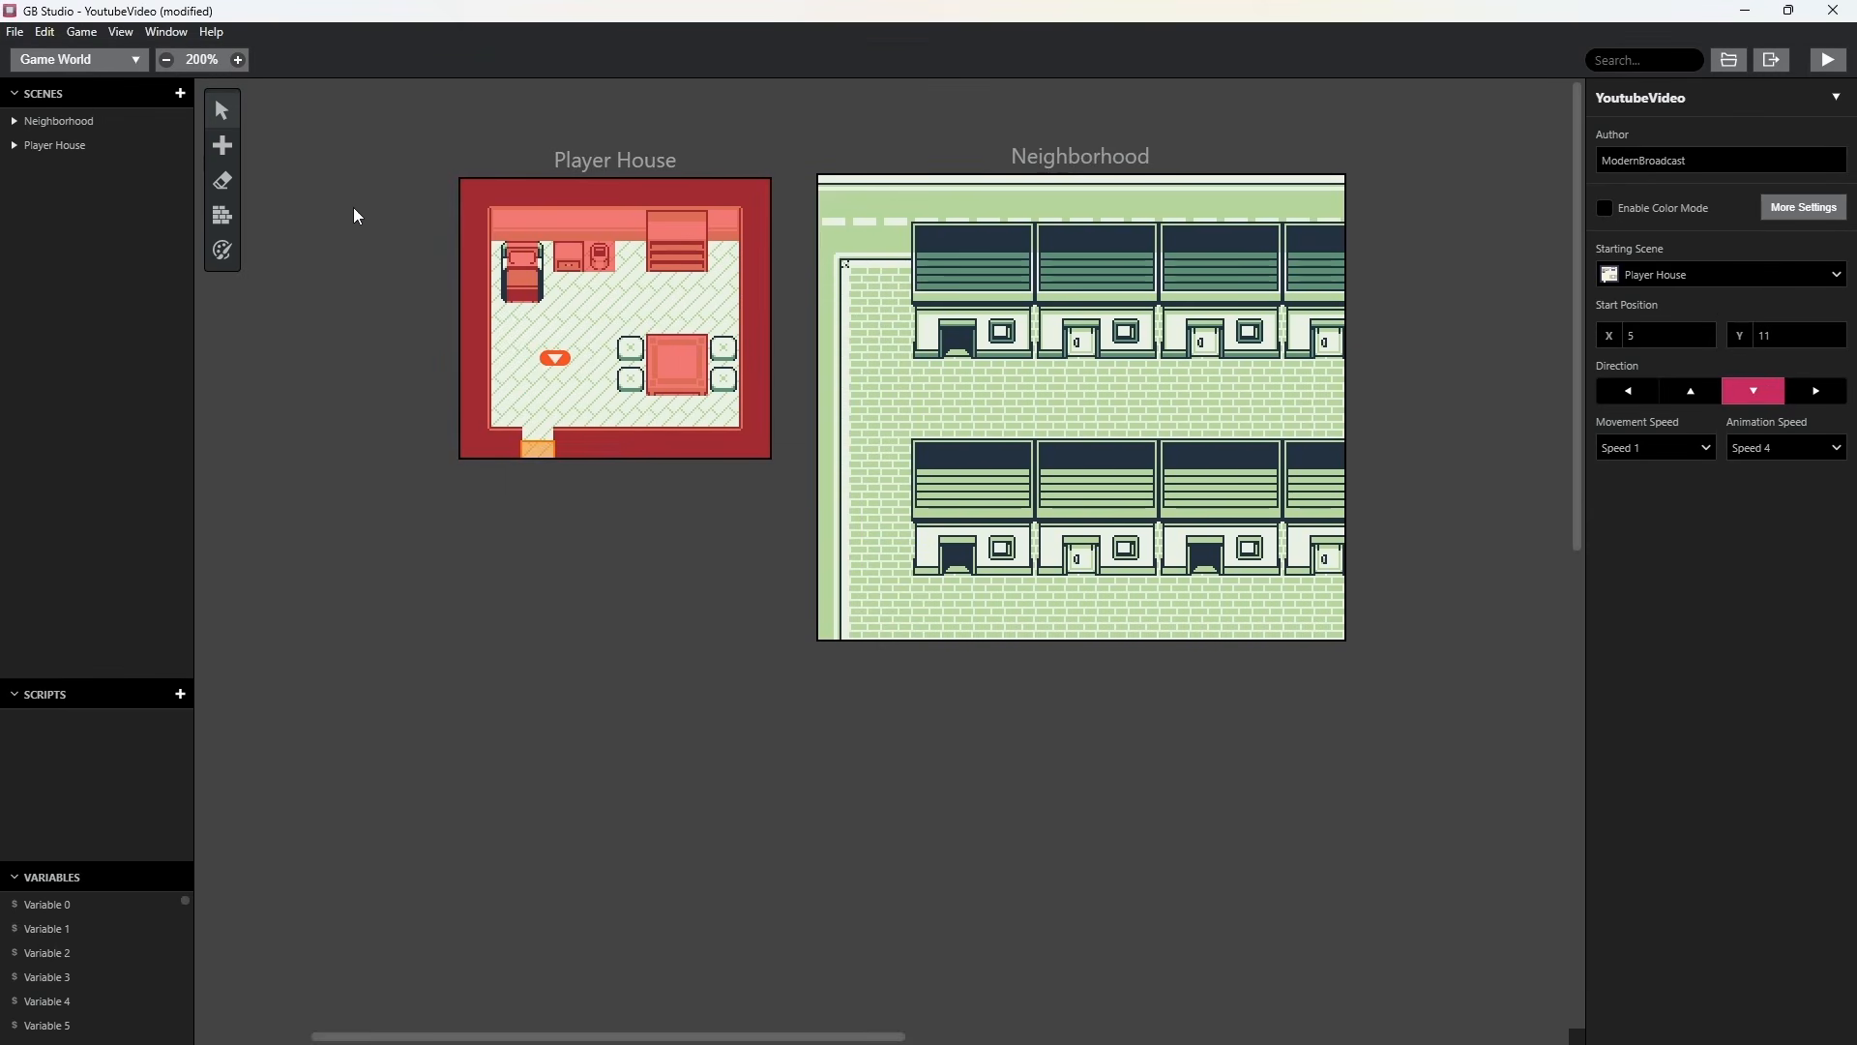
In the project settings, set the default Top Down 2D player sprite to Player, then return to the game world.
left_click(542, 160)
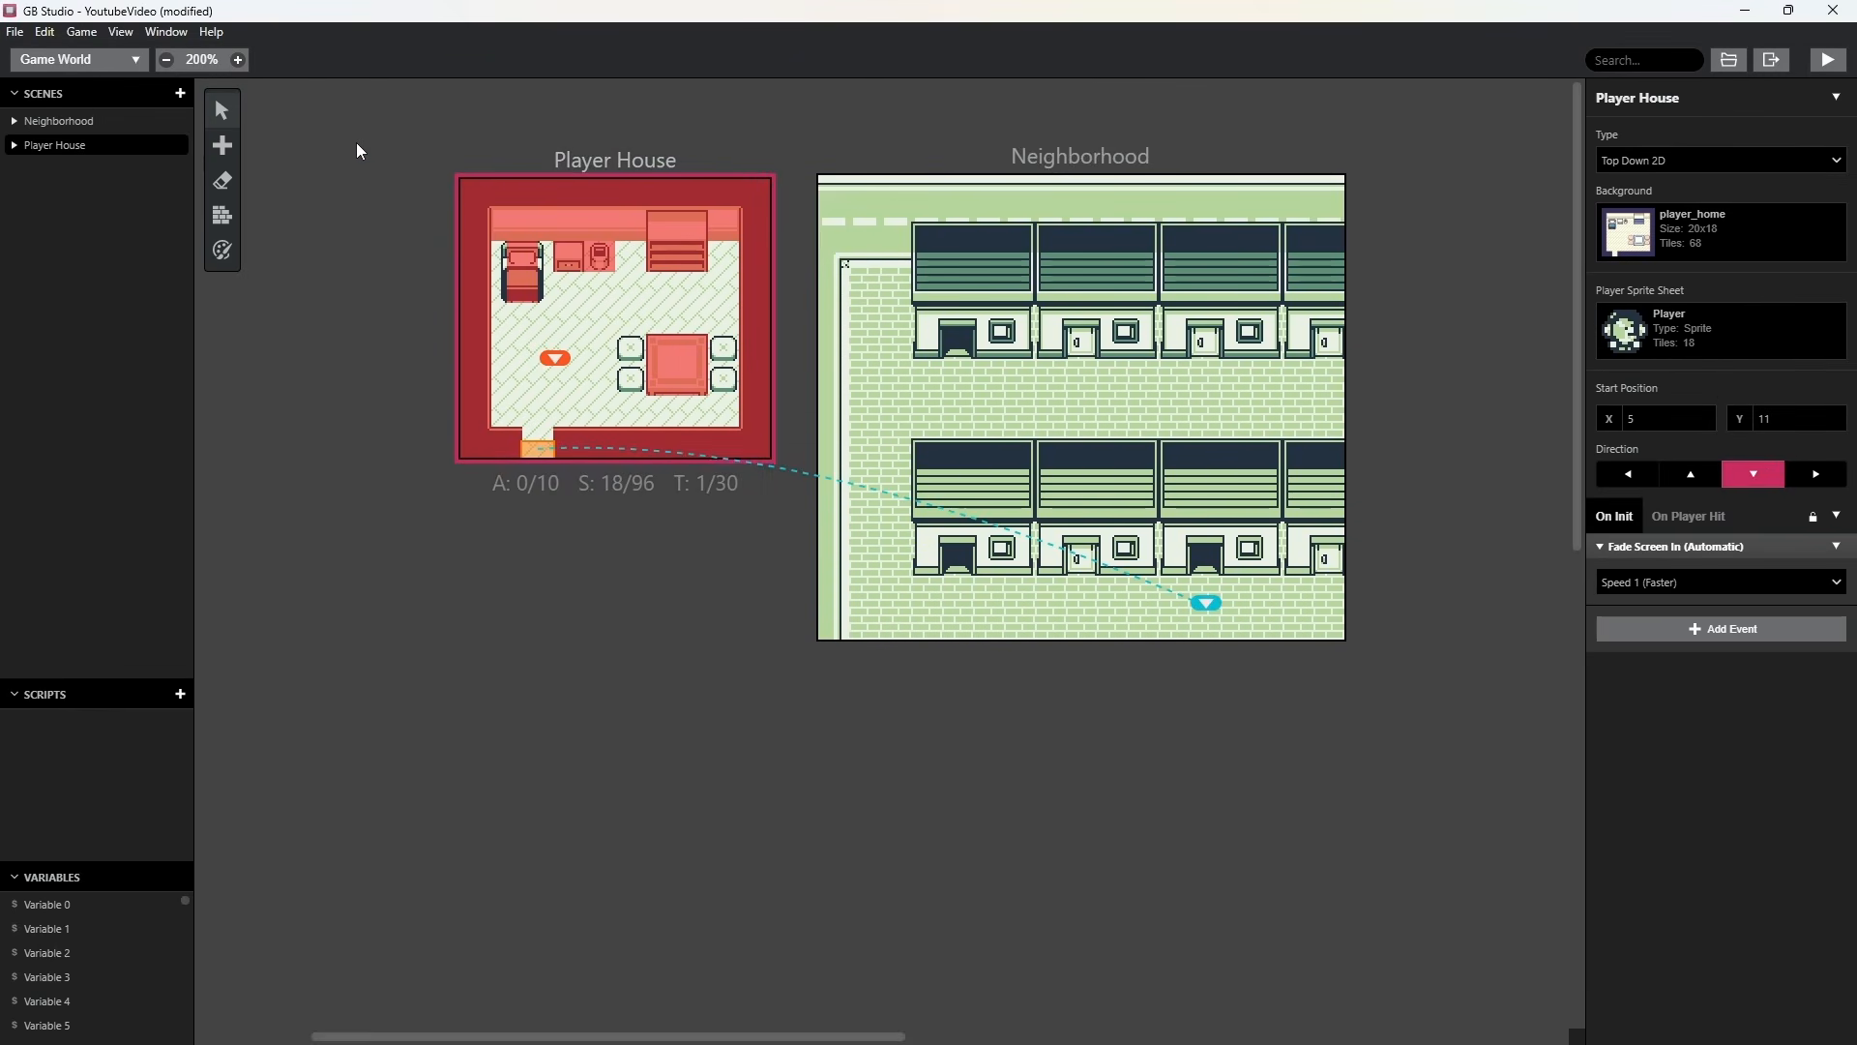
left_click(50, 56)
left_click(48, 278)
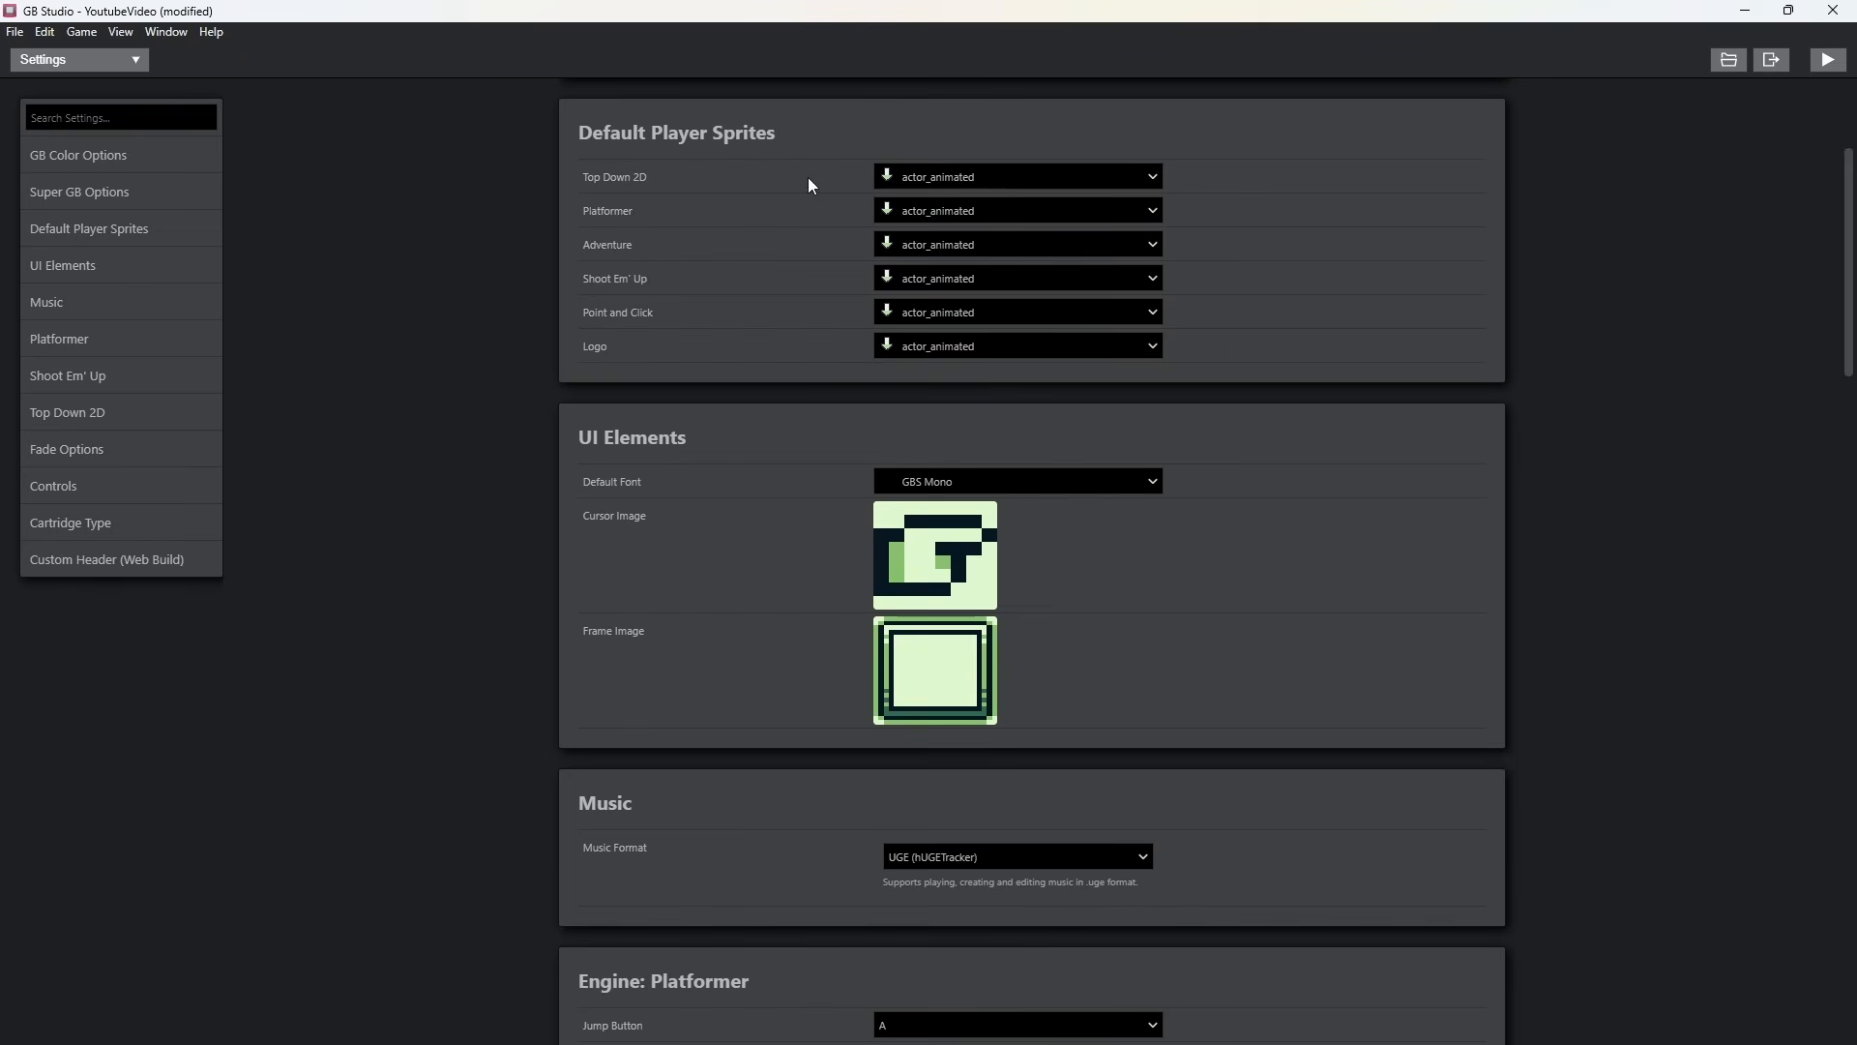
left_click(1099, 180)
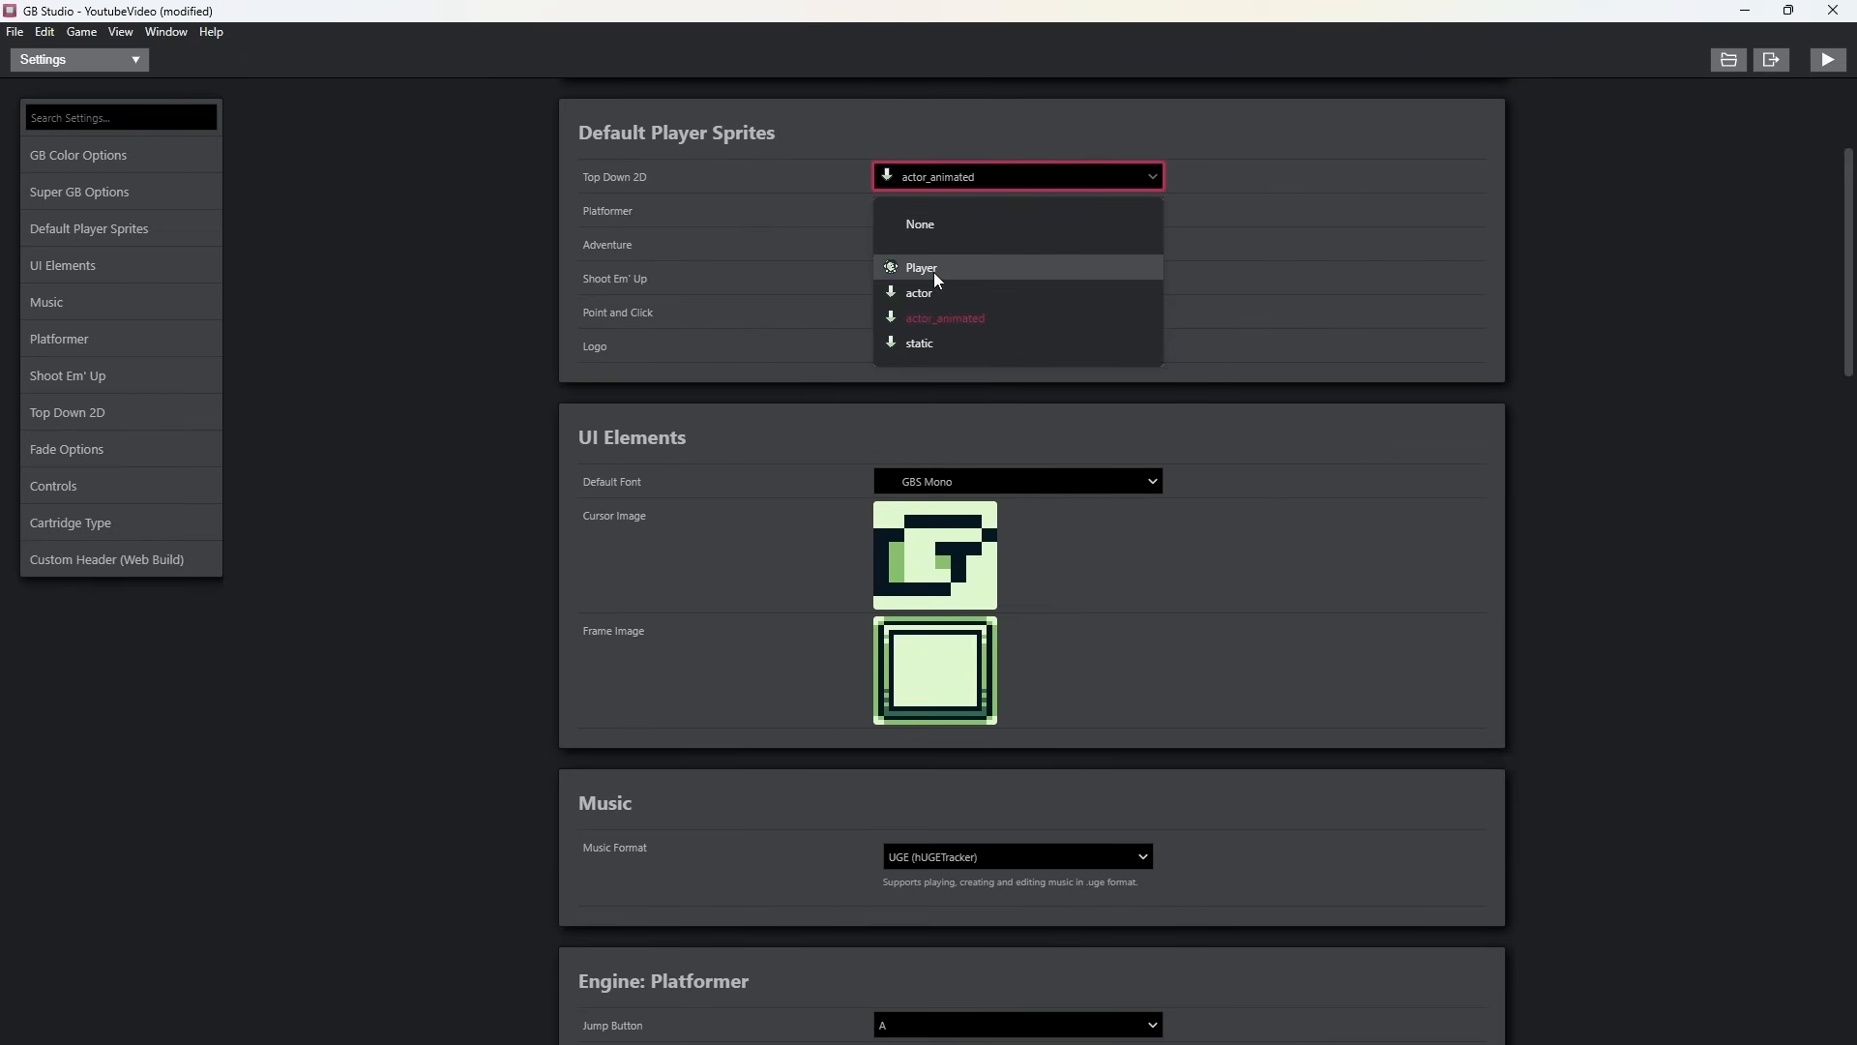
left_click(933, 267)
left_click(79, 59)
left_click(55, 89)
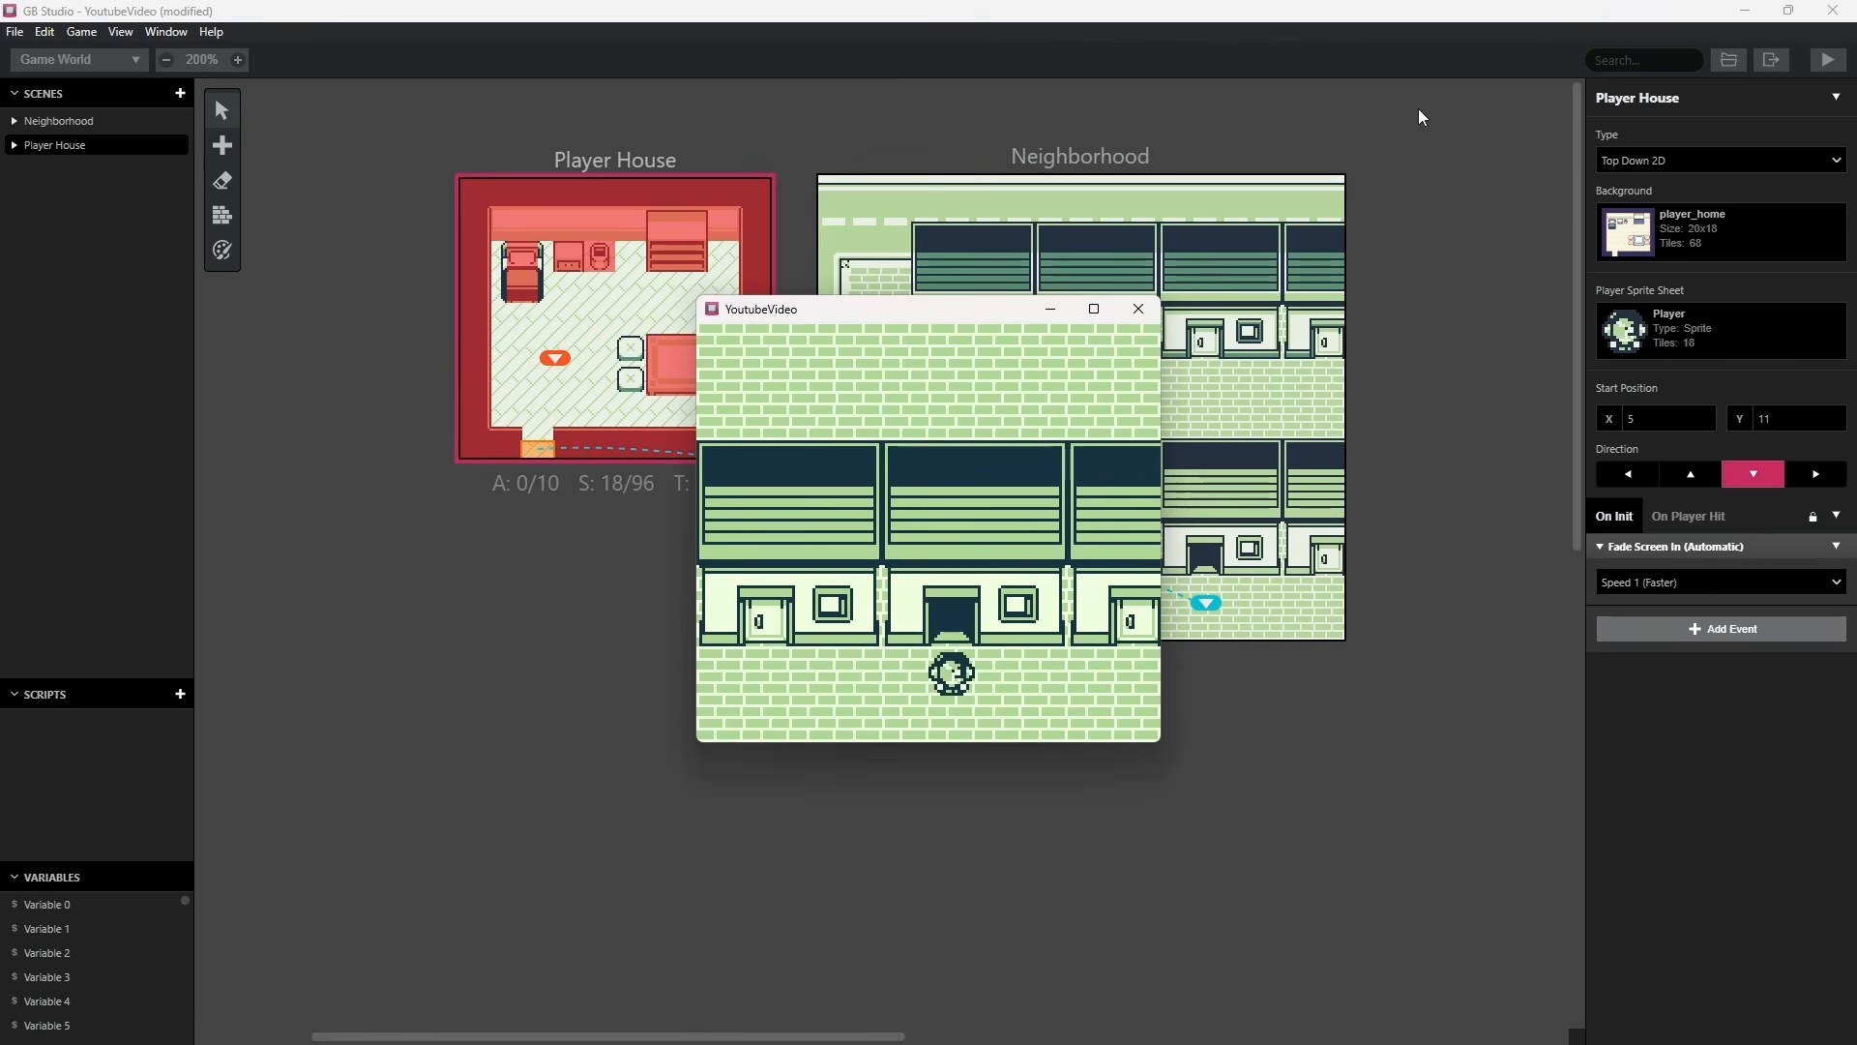
Run the game again and walk the character around Neighborhood to test the default player sprite.
key("Left")
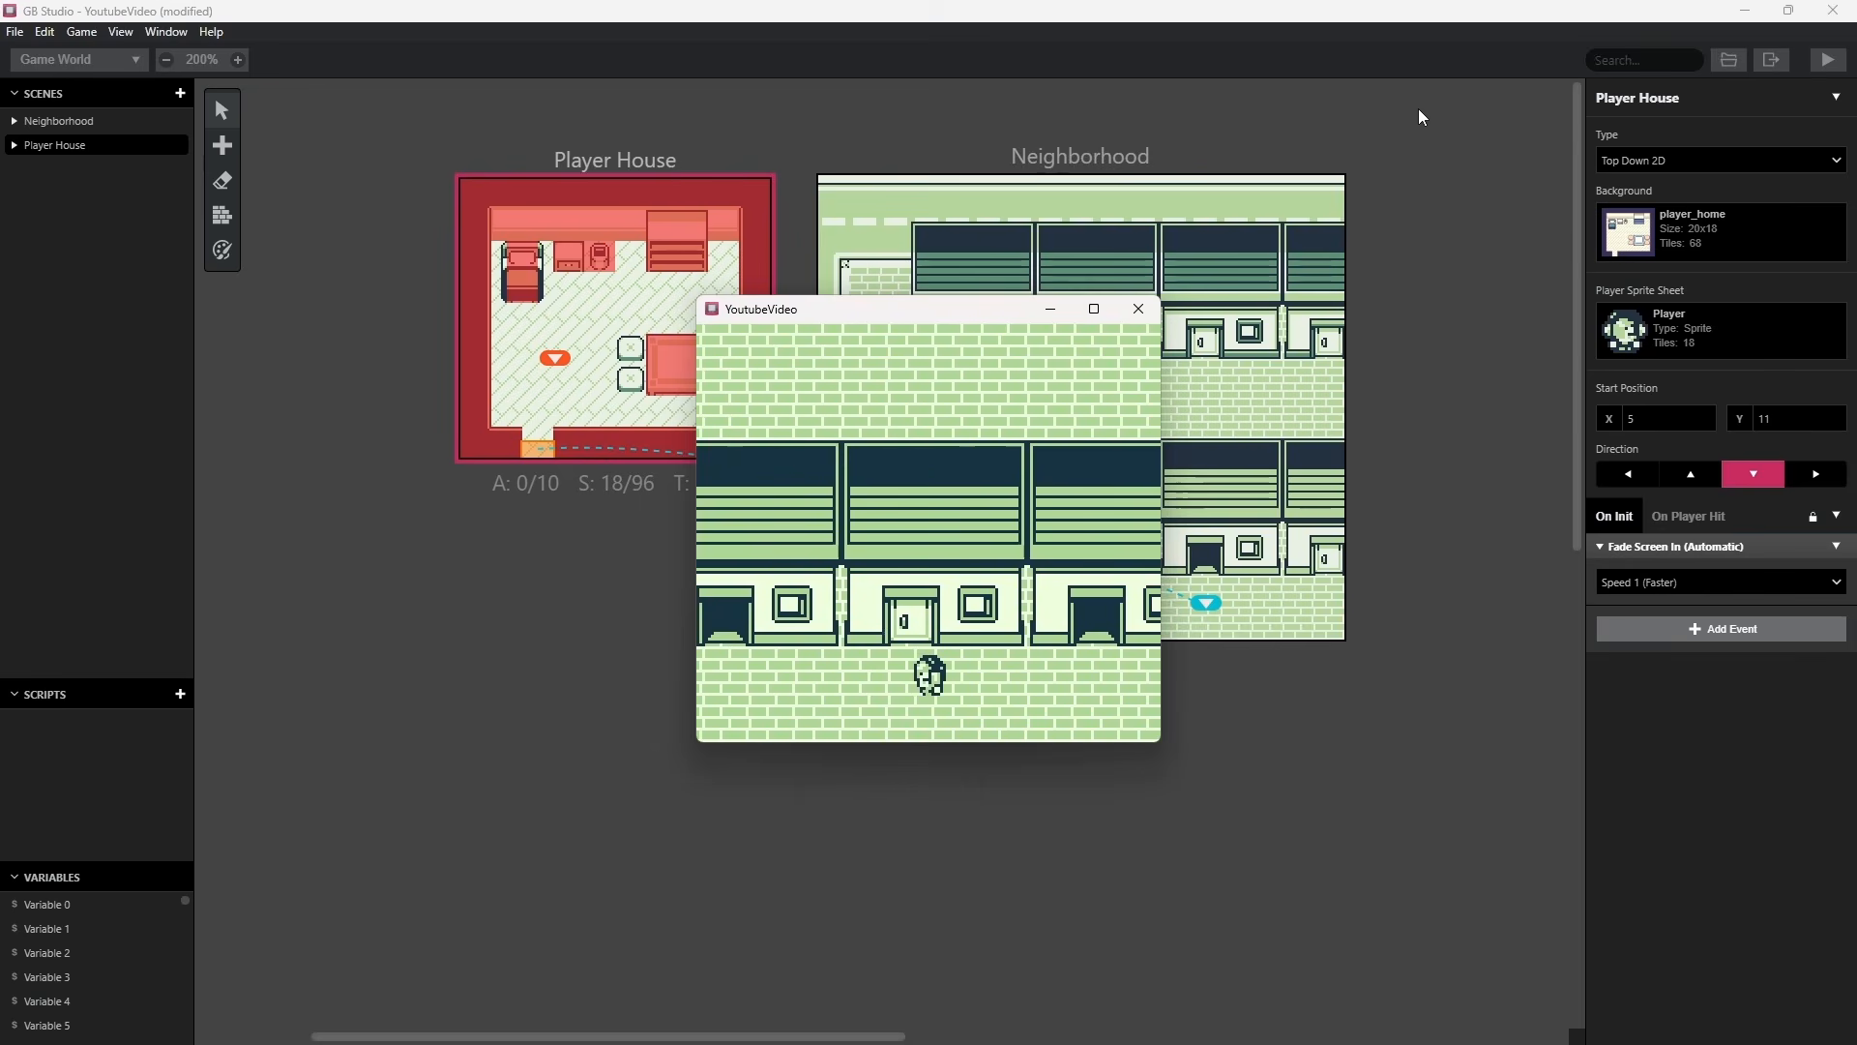
key("Right")
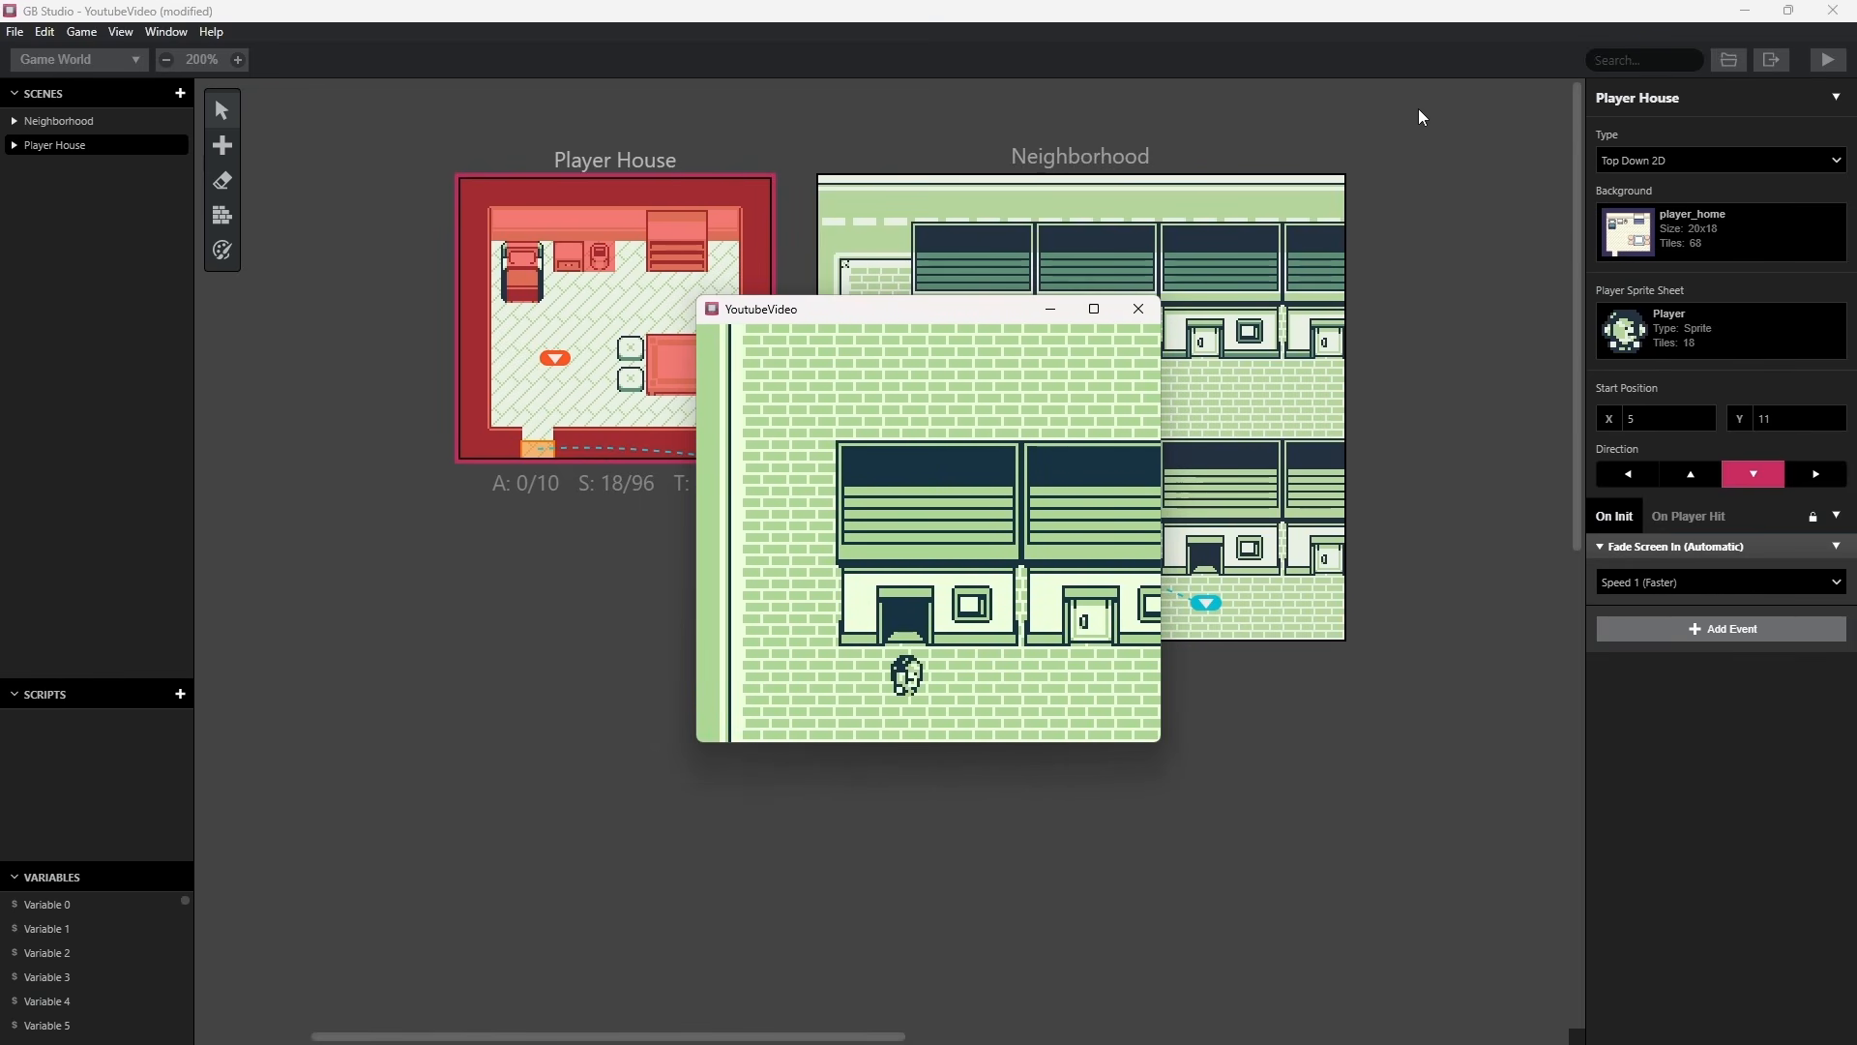
key("Up")
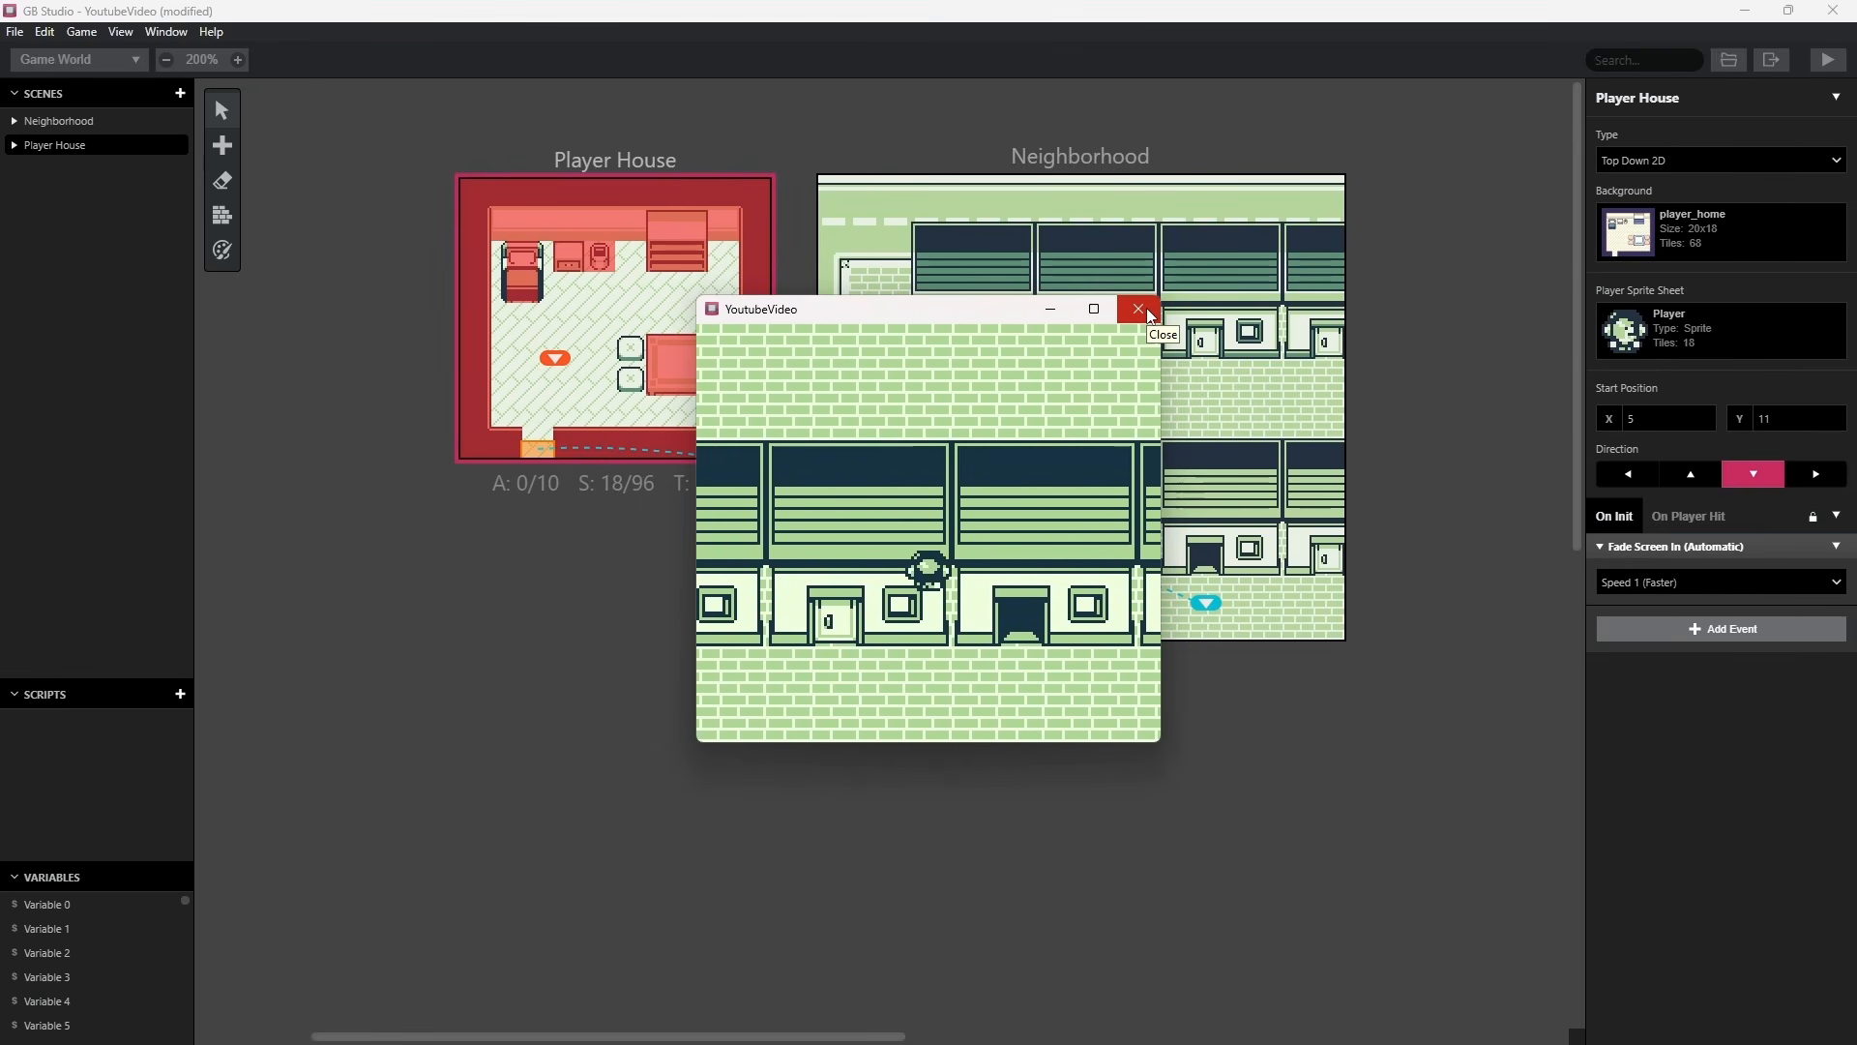
Walk the character over the Neighborhood houses to check for missing collisions, then close the running game.
key("Left")
key("Up")
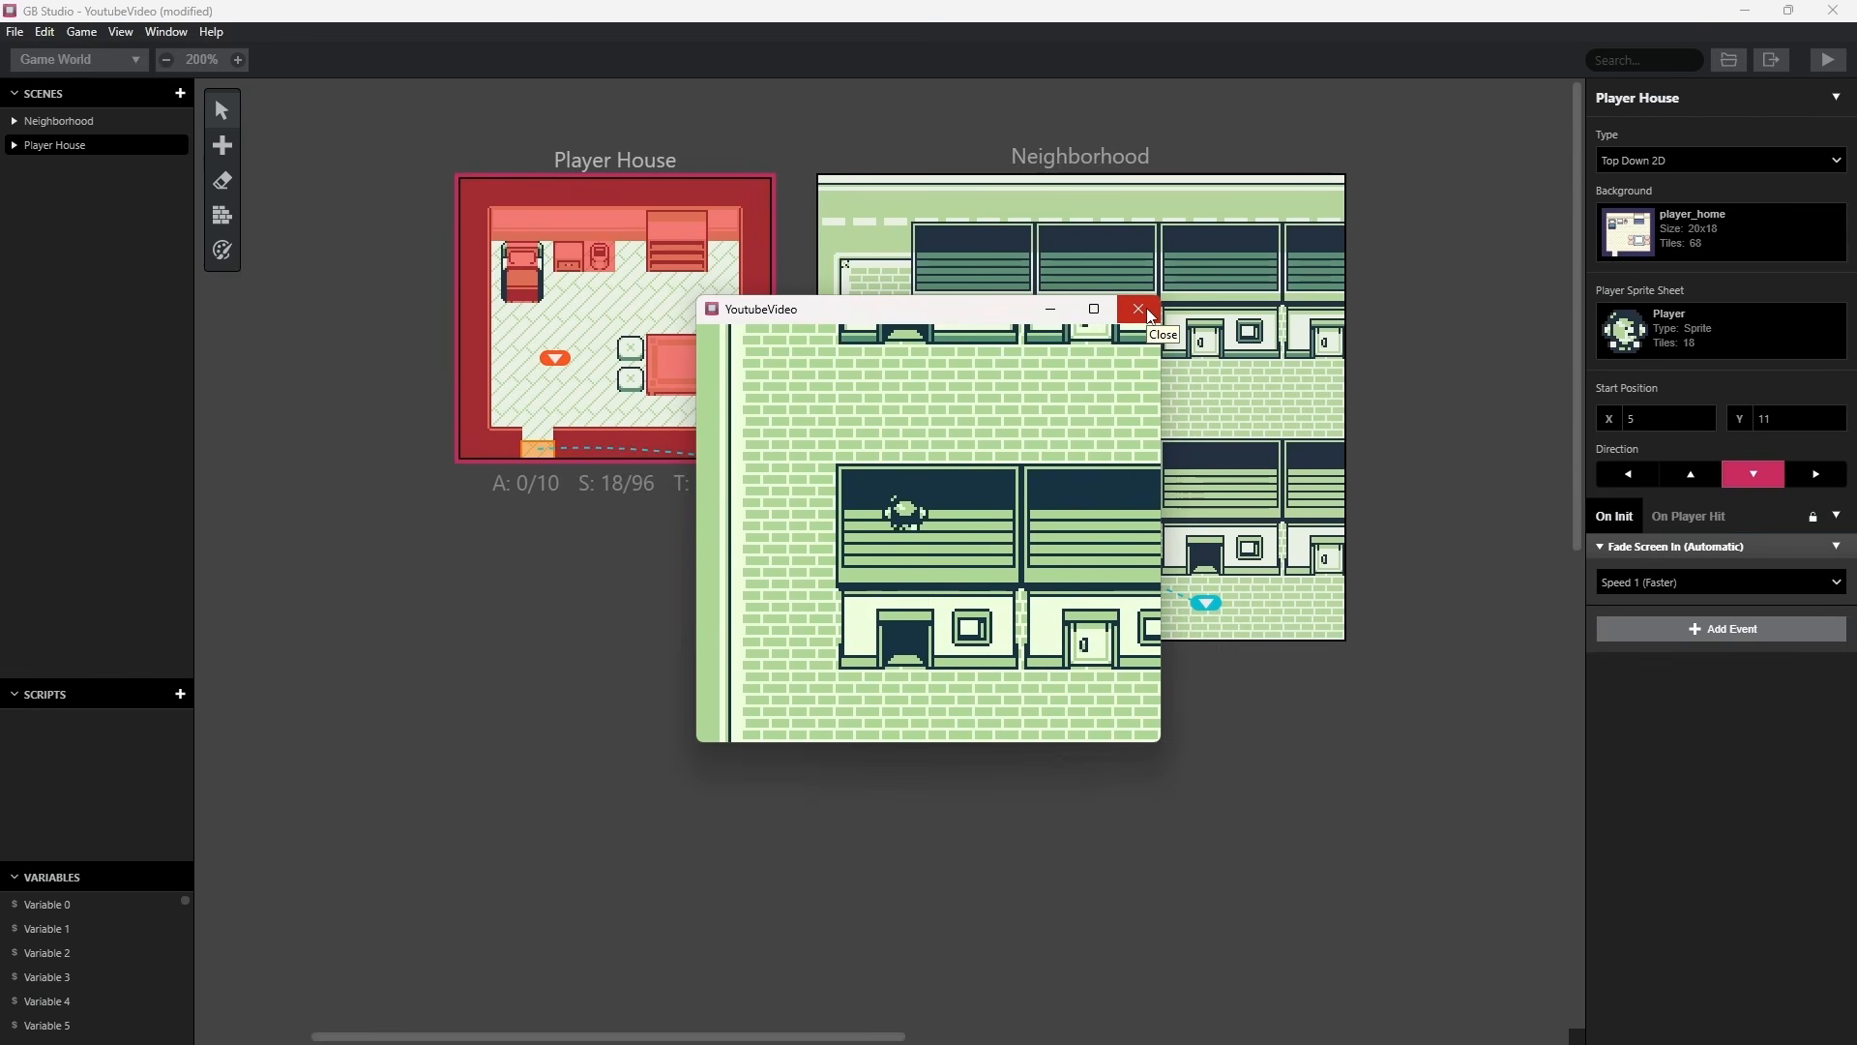
key("Right")
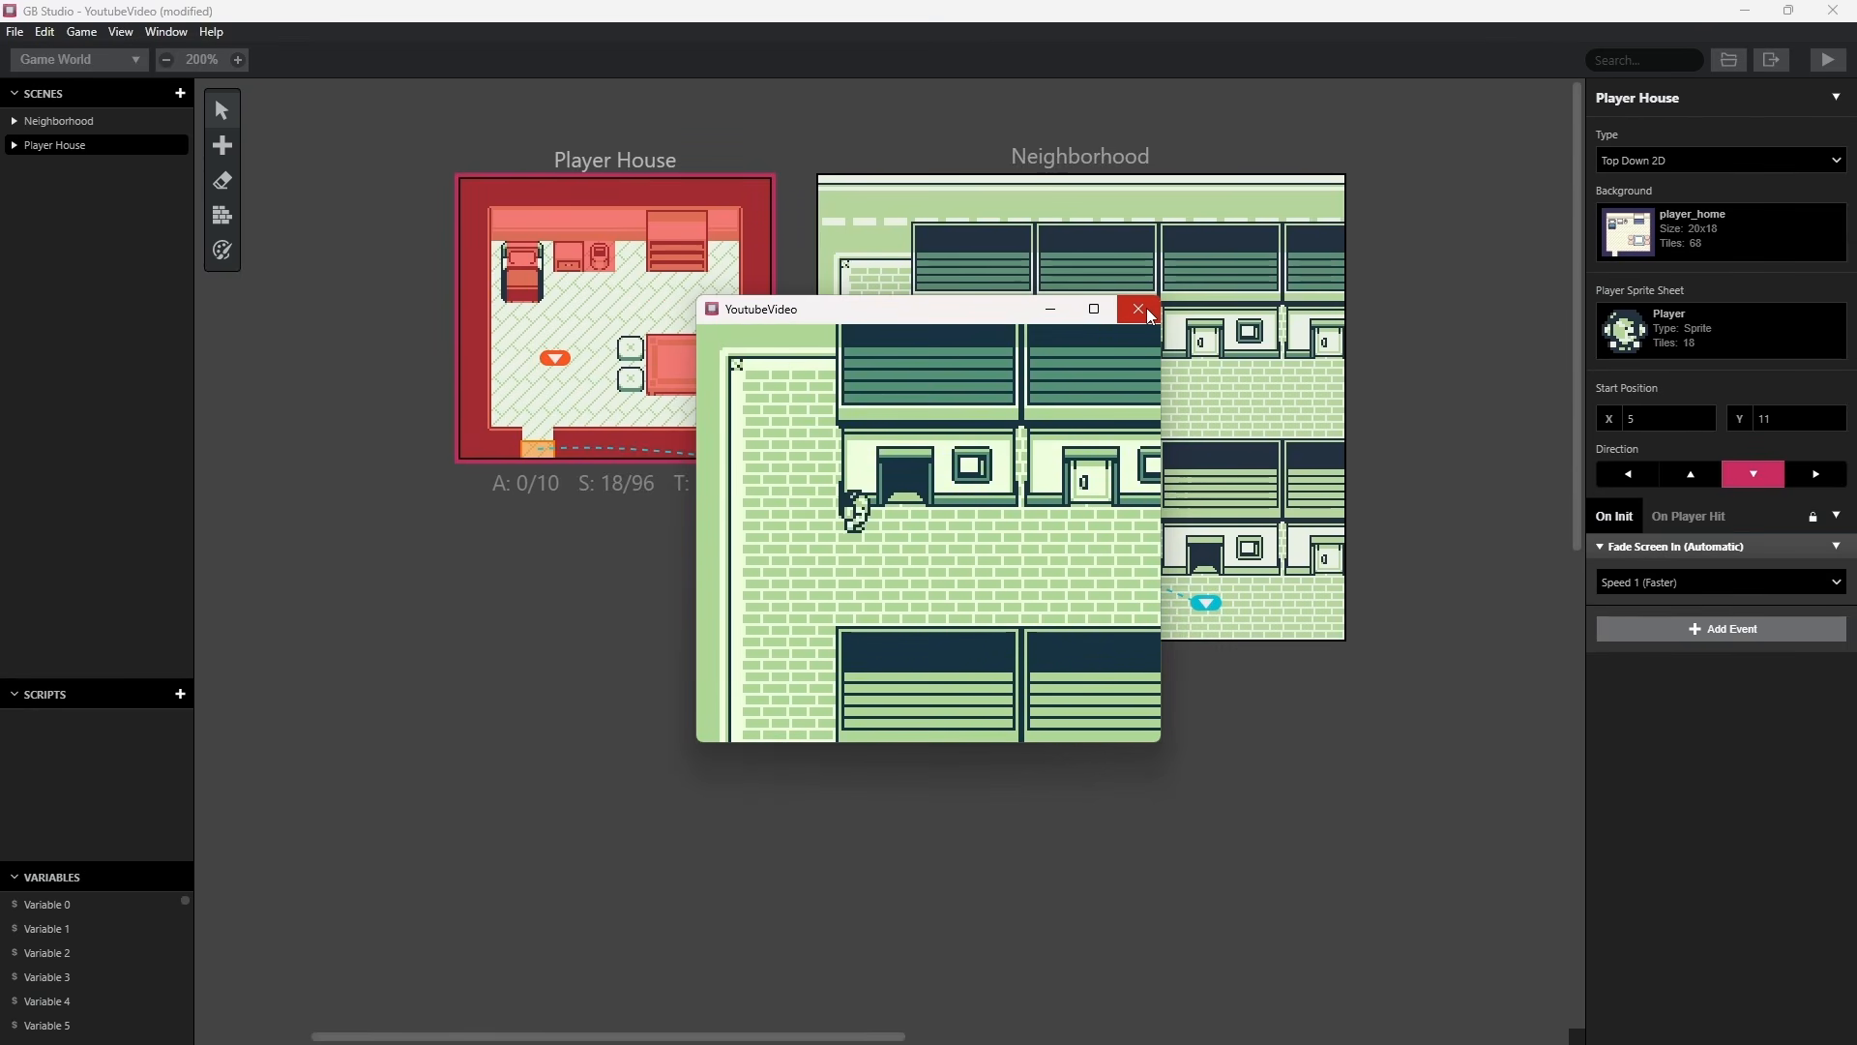
key("Down")
left_click(1147, 308)
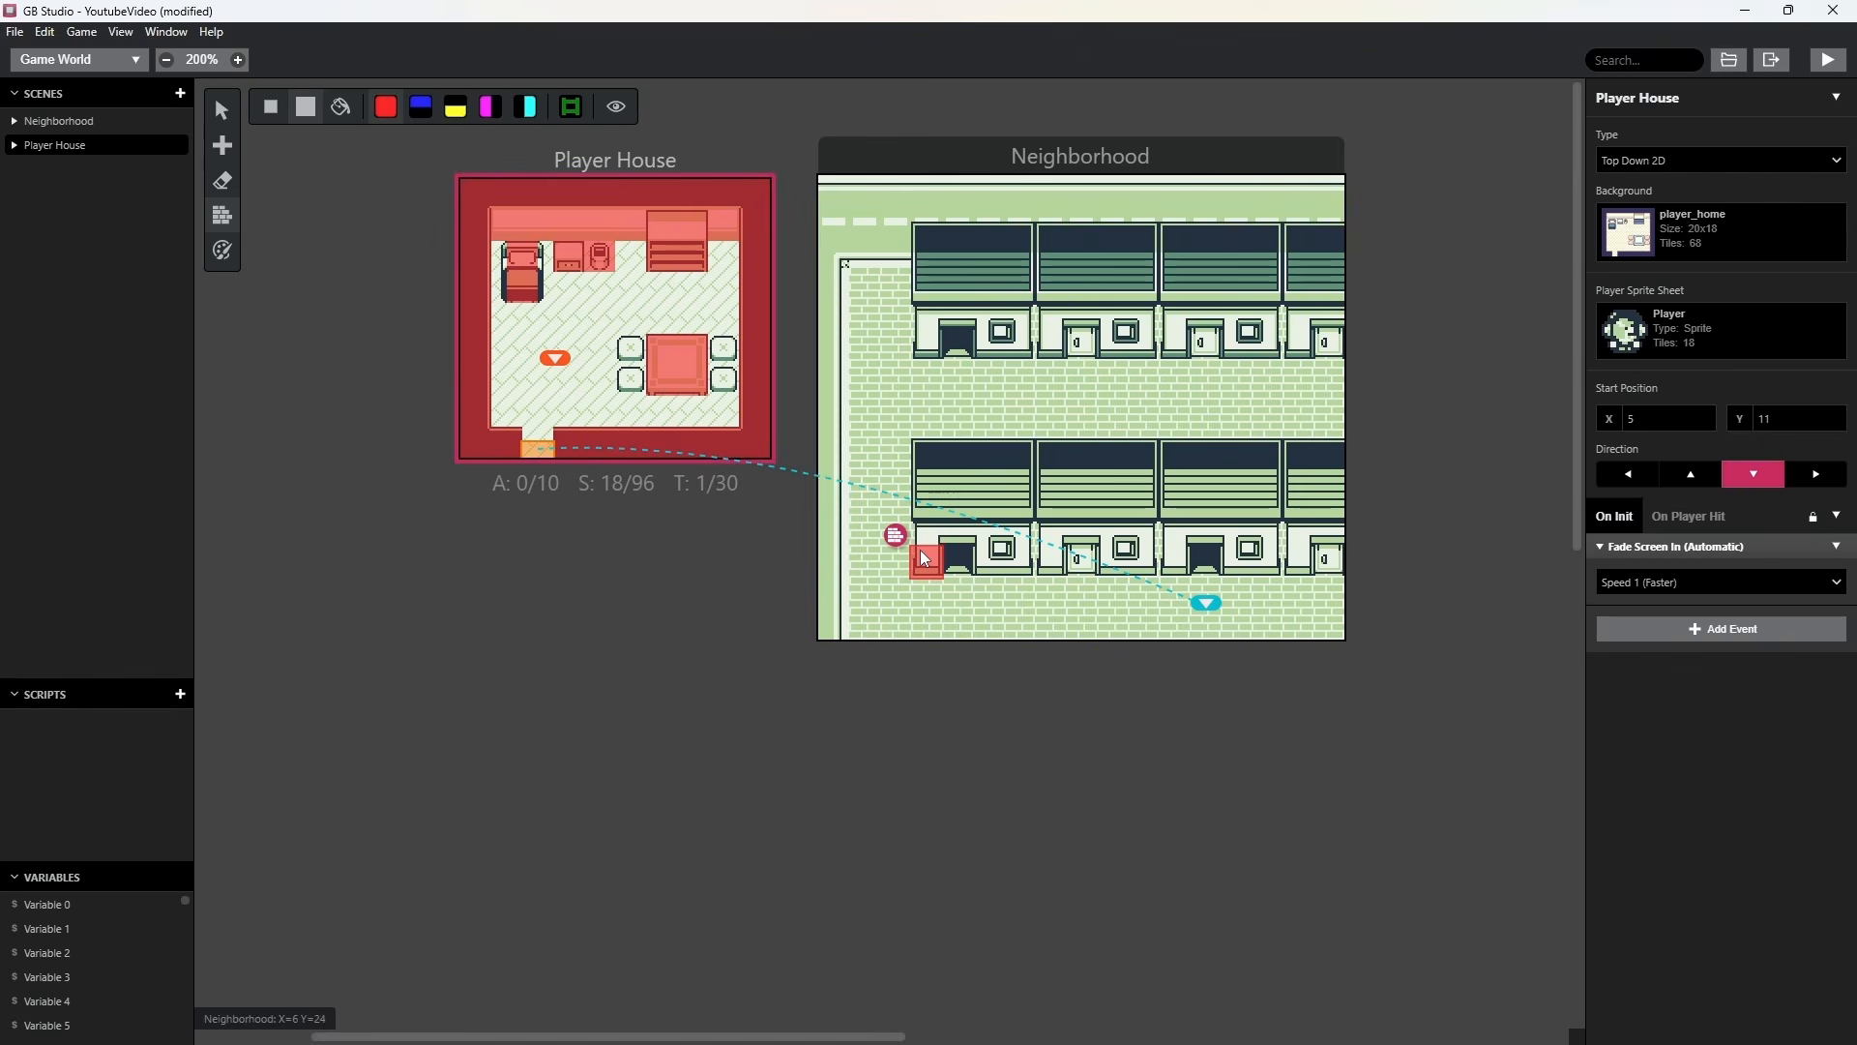
Paint solid collision tiles over both rows of houses in Neighborhood, leaving the open doorways clear.
left_click_drag(923, 565, 922, 469)
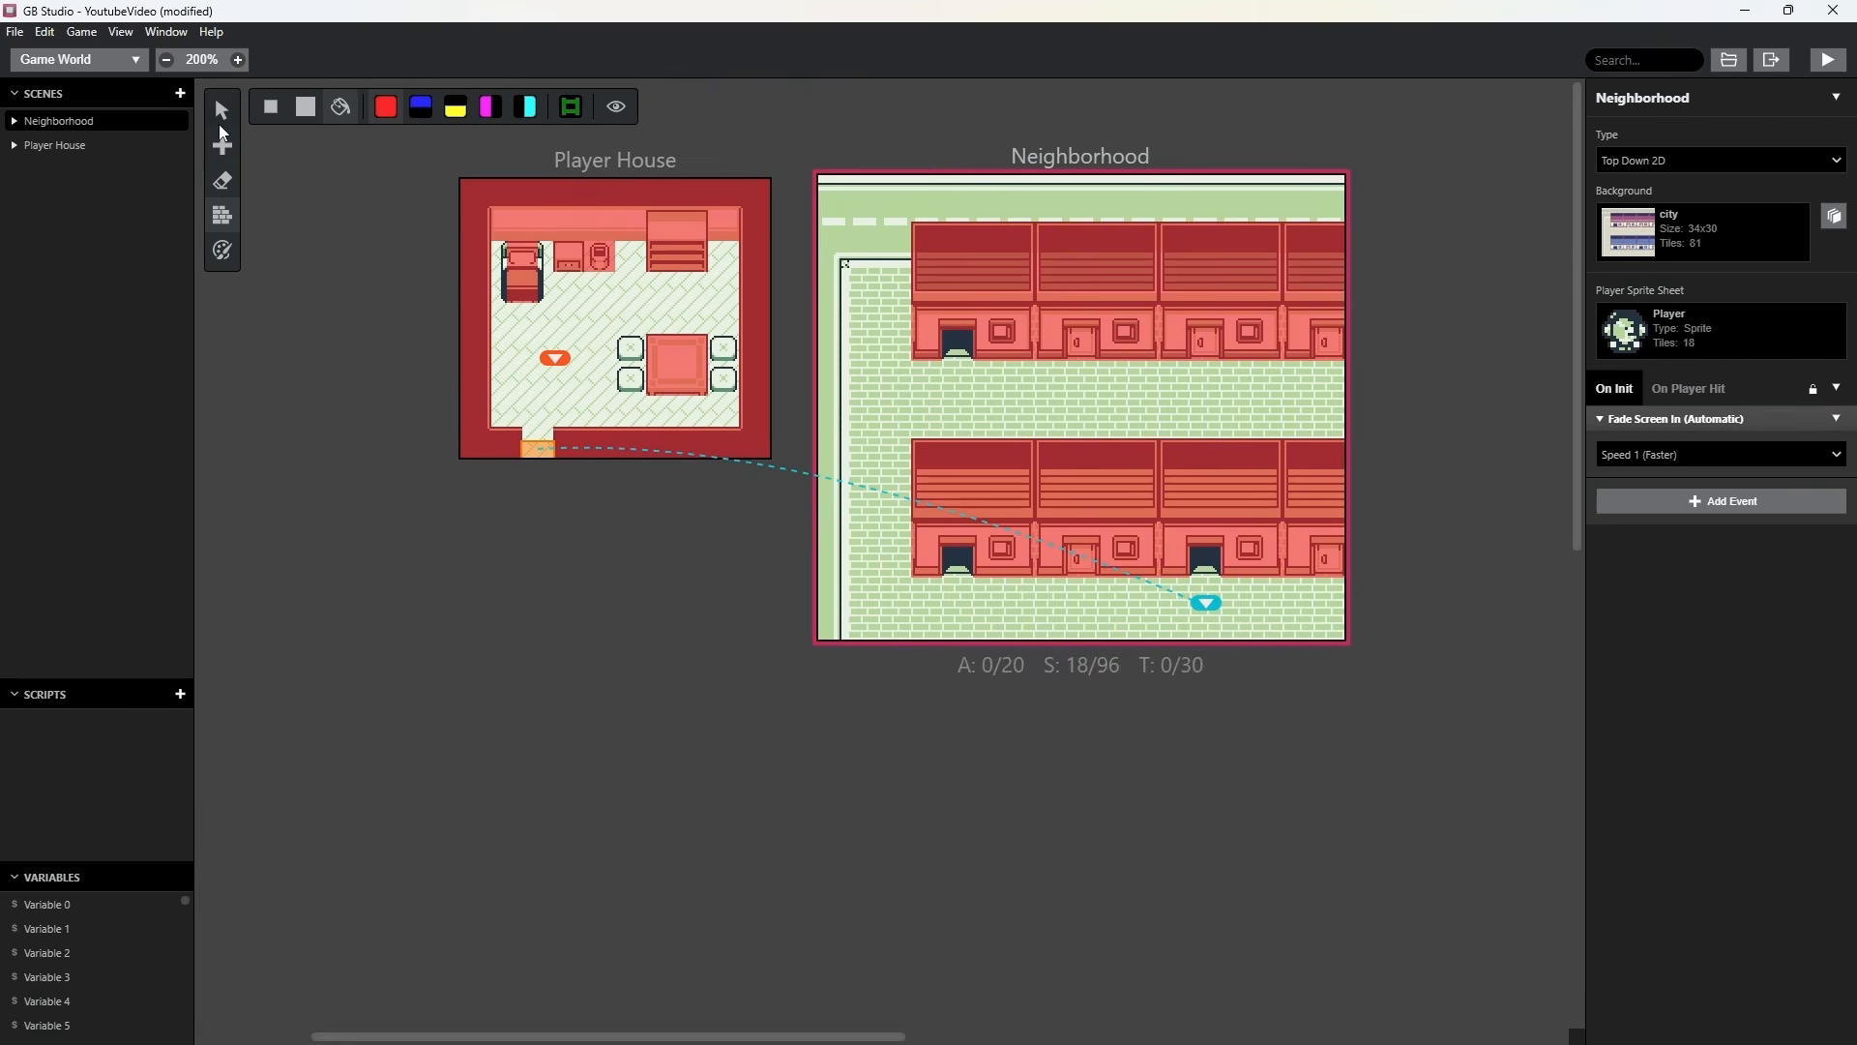
left_click(223, 179)
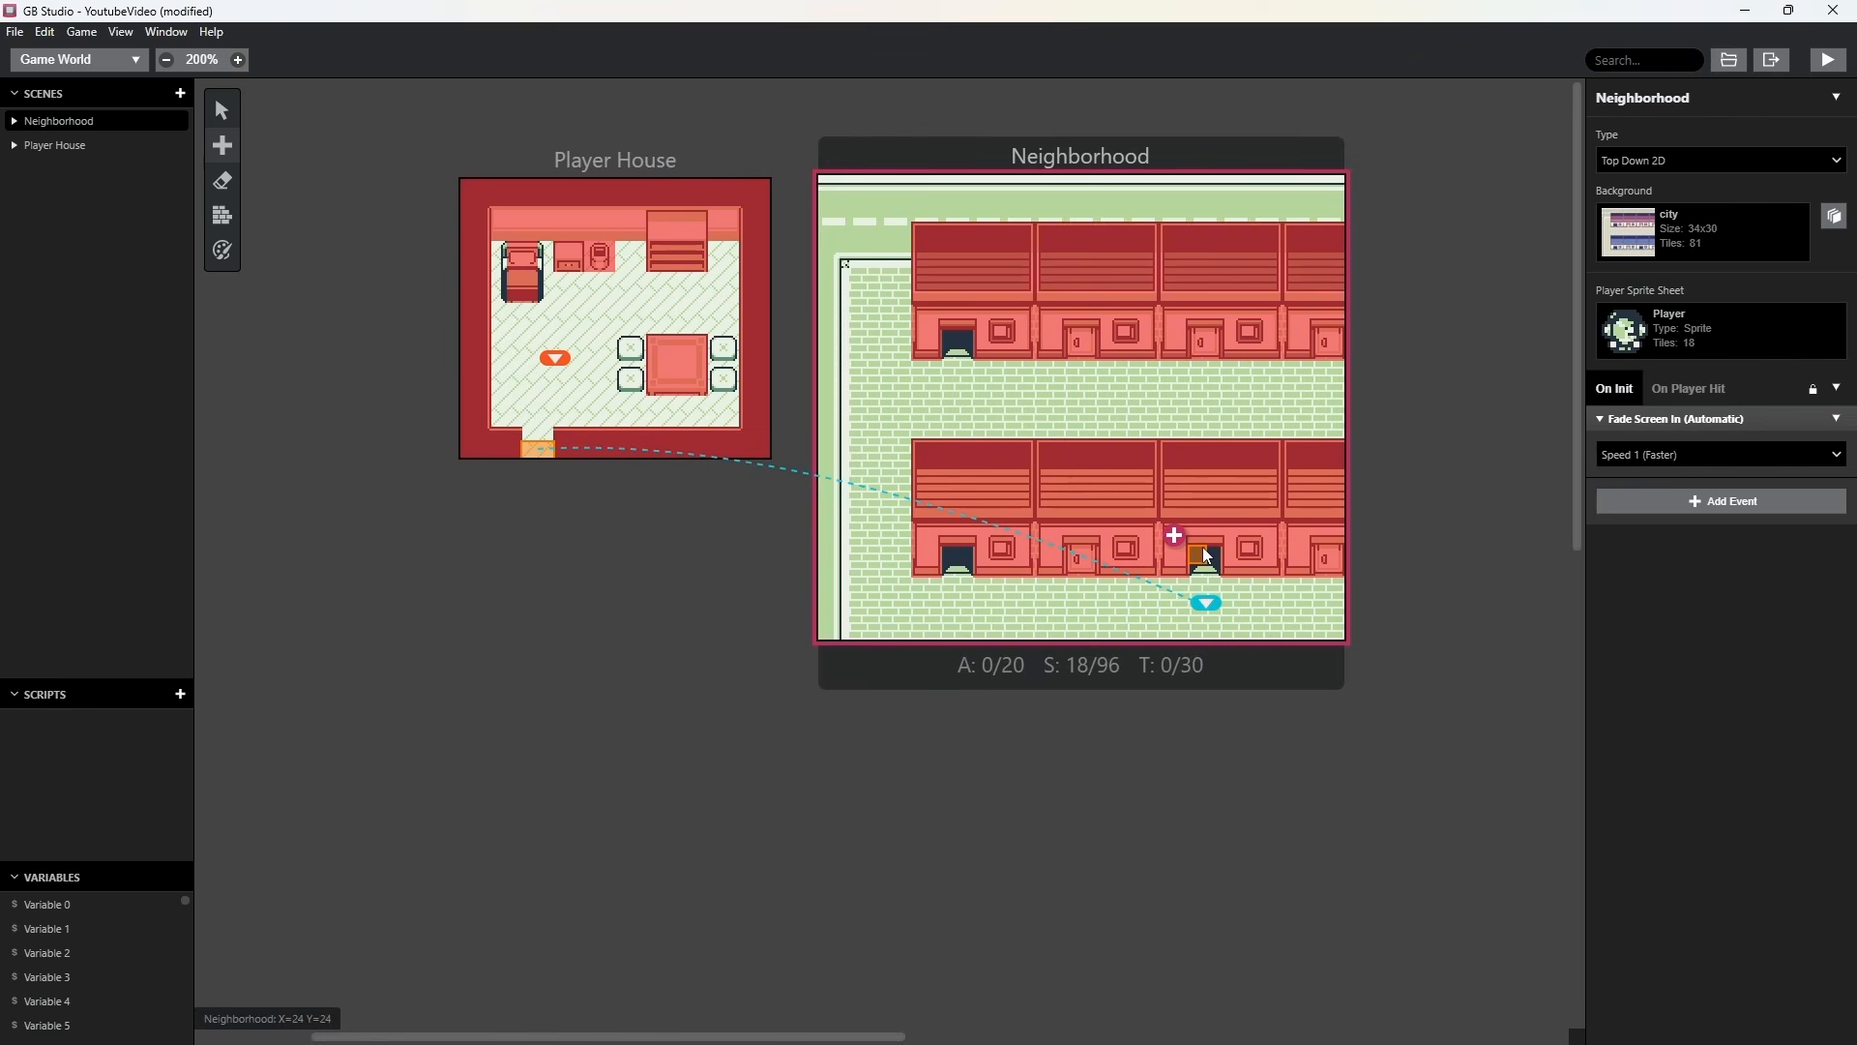
Place a 2 by 2 trigger on the lower-row doorway at X 24, Y 24 in Neighborhood.
mouse_move(225, 150)
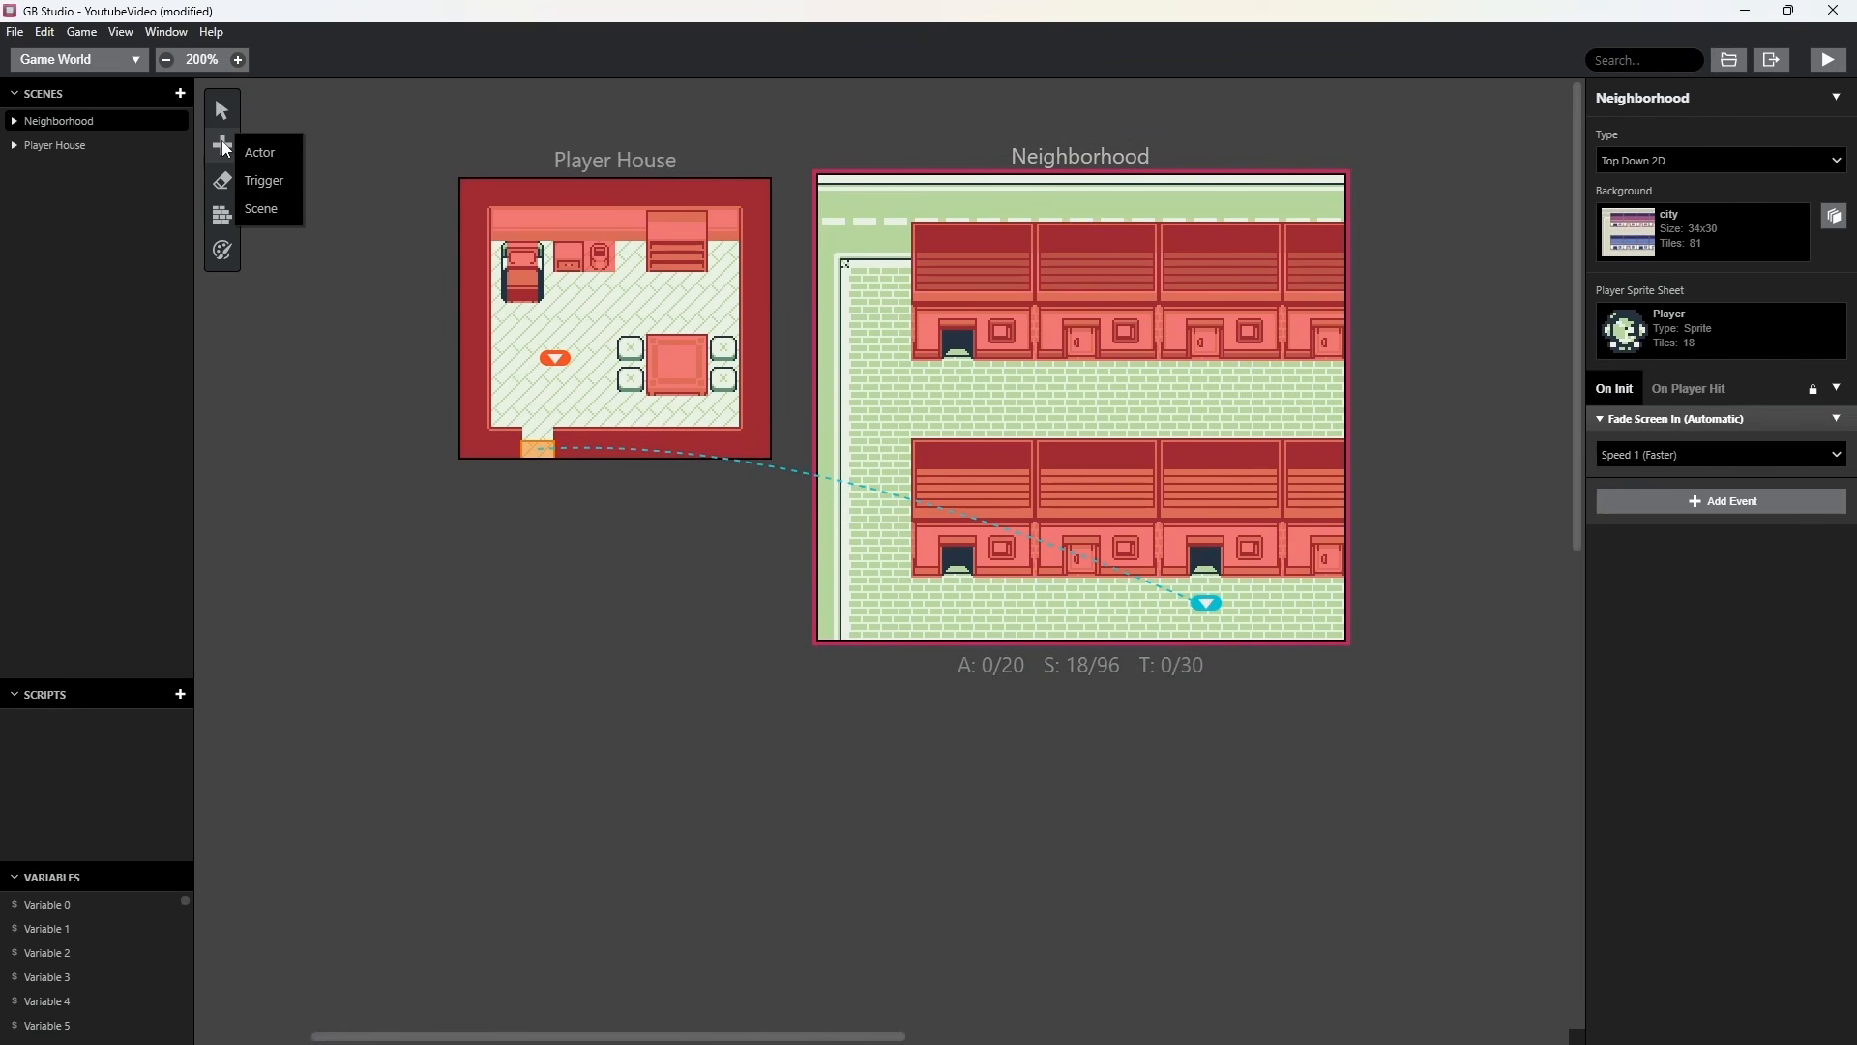
left_click(261, 181)
left_click(1203, 567)
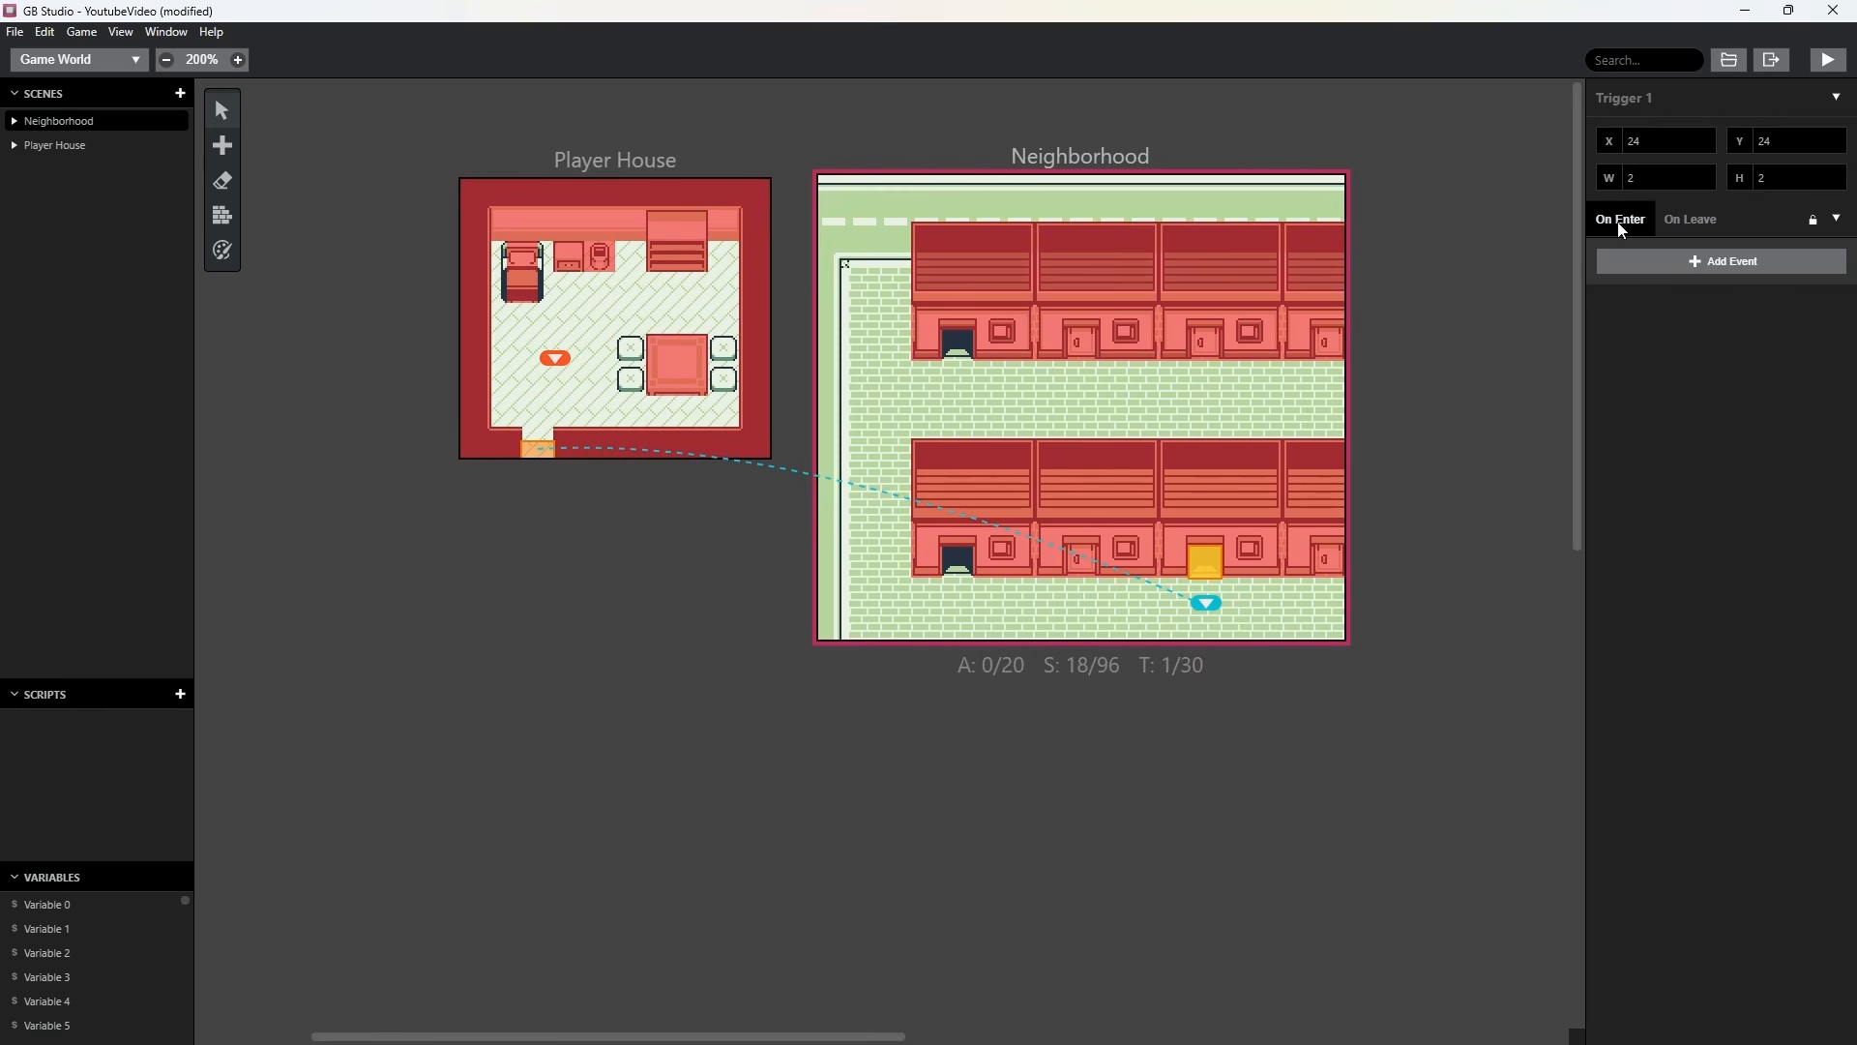
Give the doorway trigger a Change Scene event to Player House at X 4, Y 14, with the player facing up.
left_click(1723, 265)
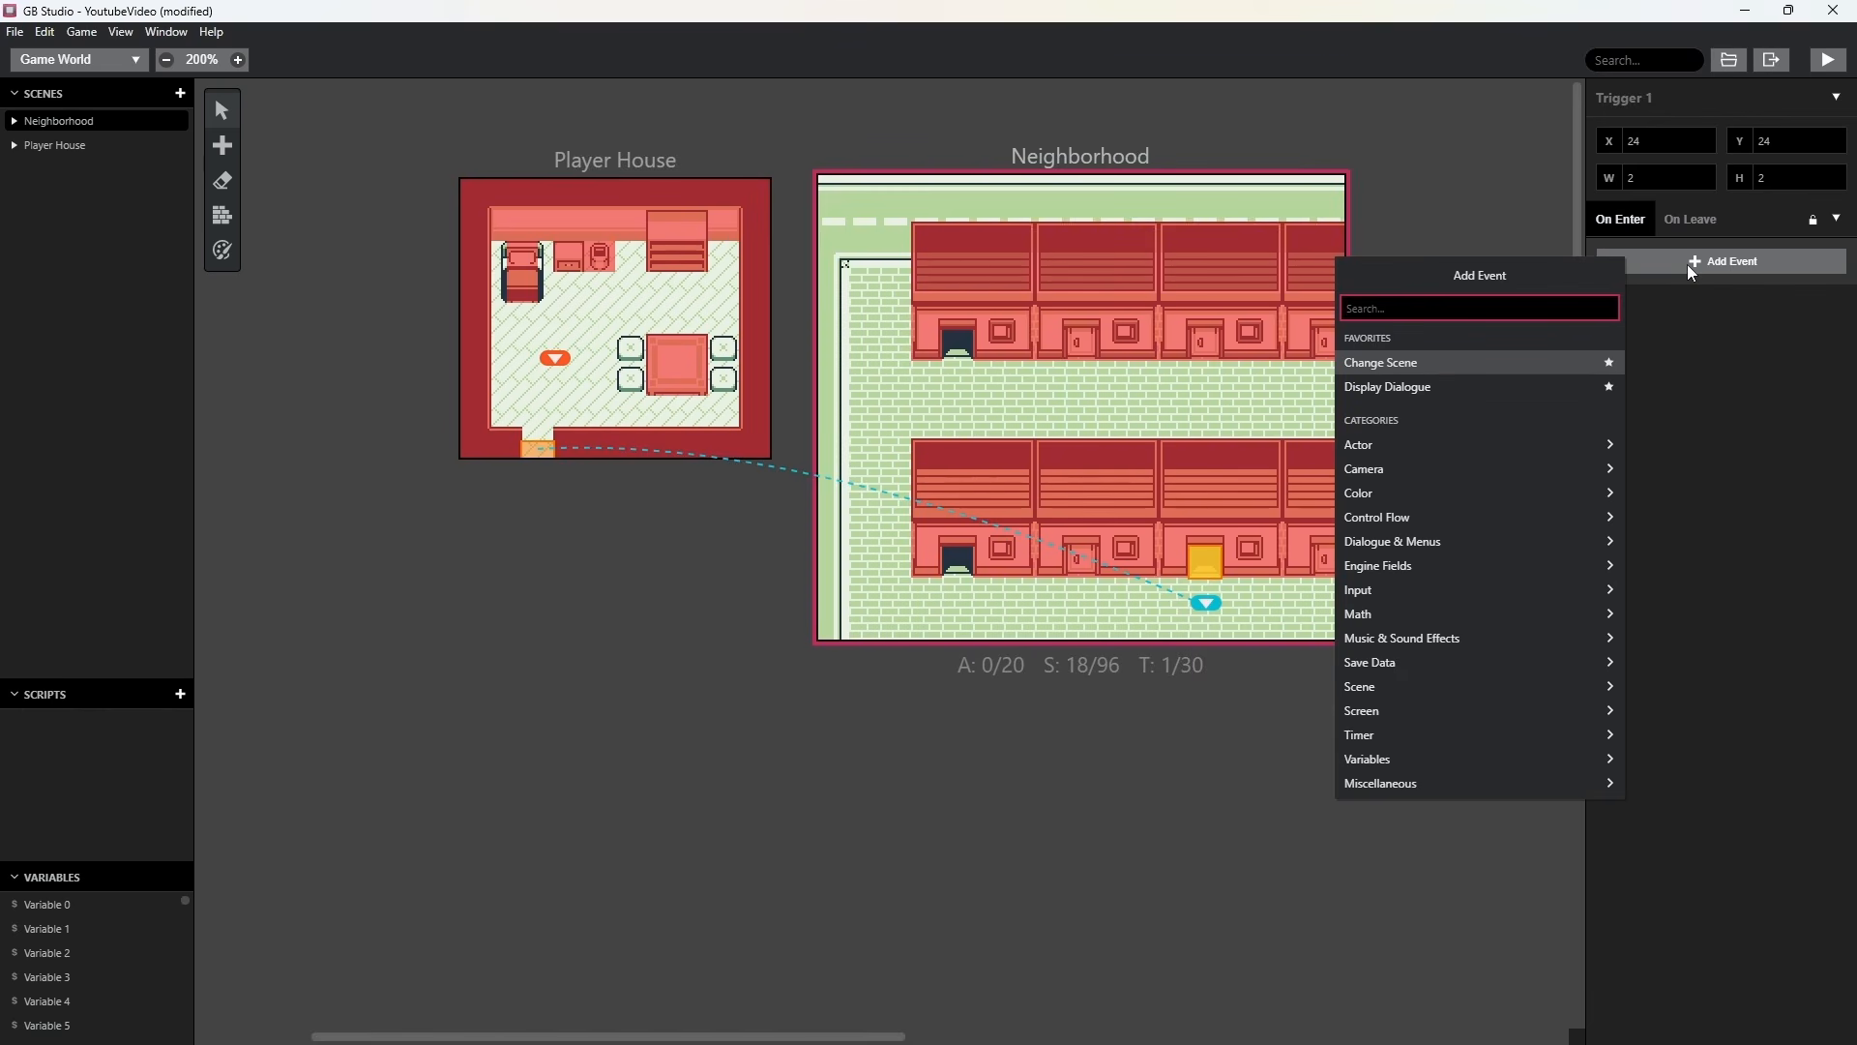
left_click(1387, 360)
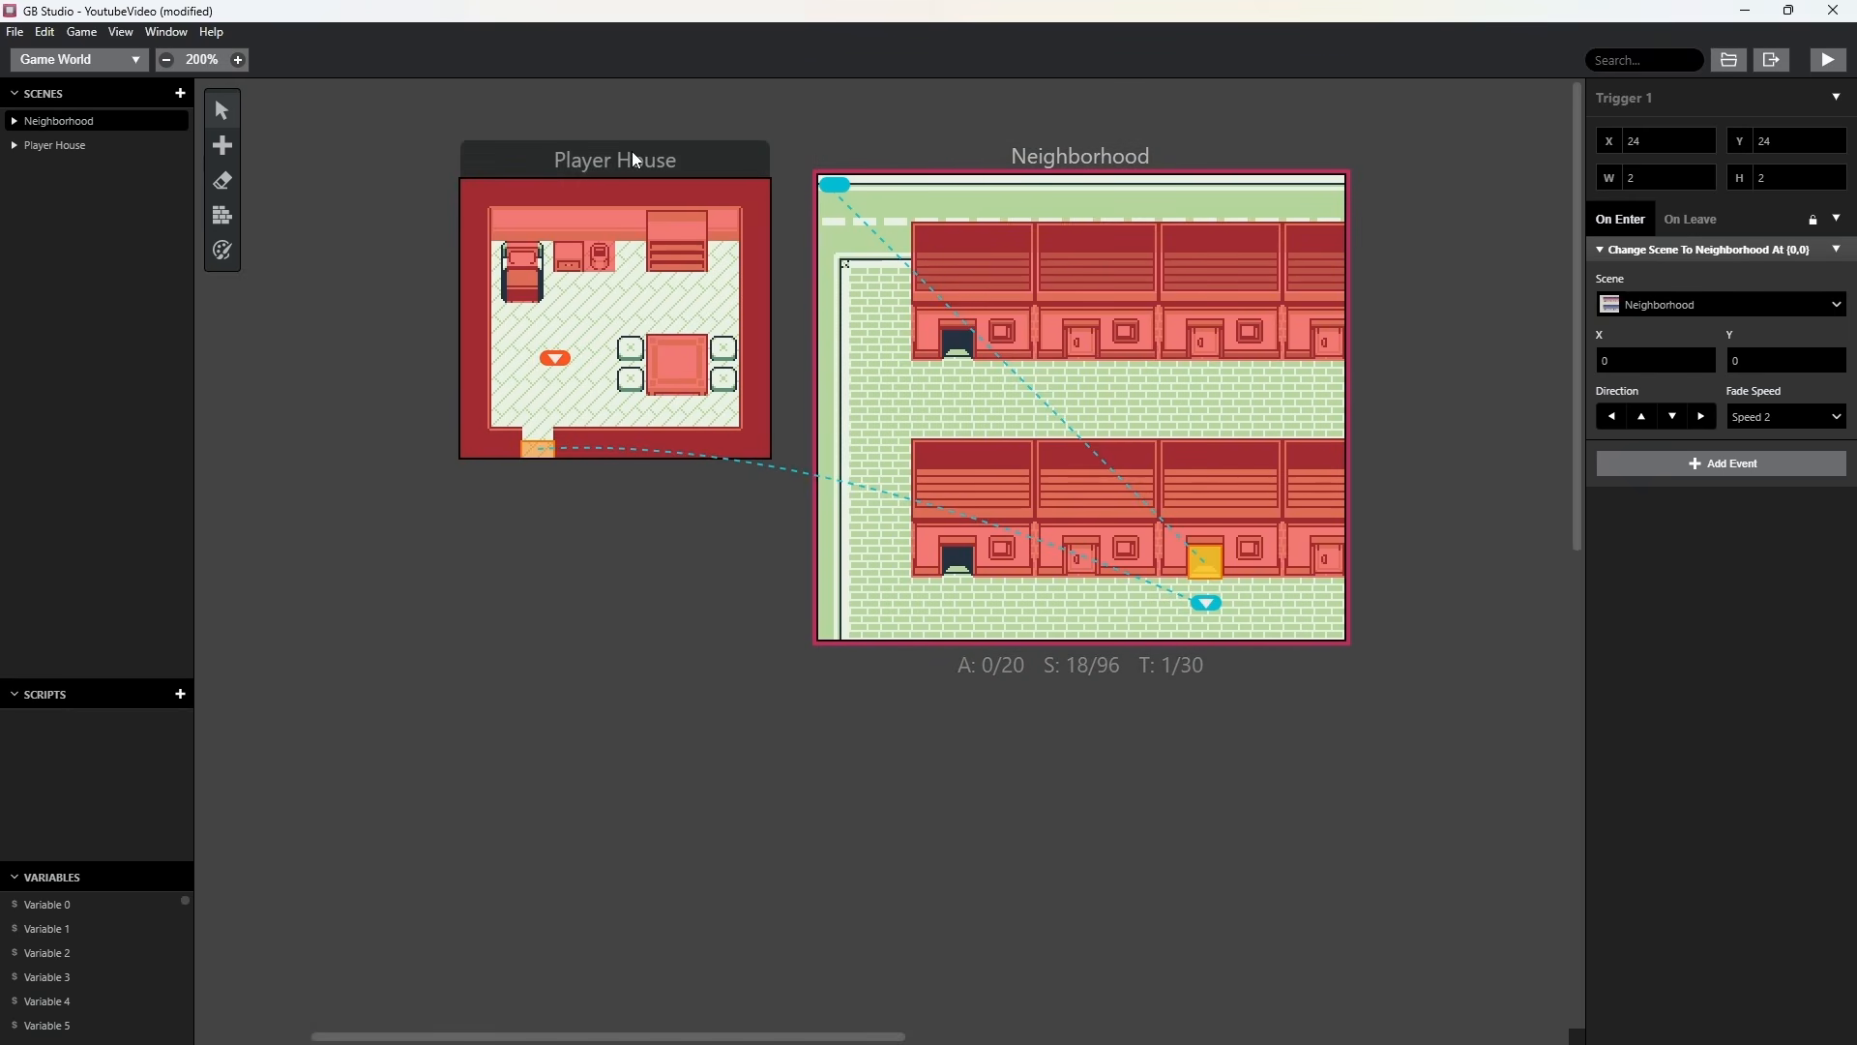
left_click(1728, 302)
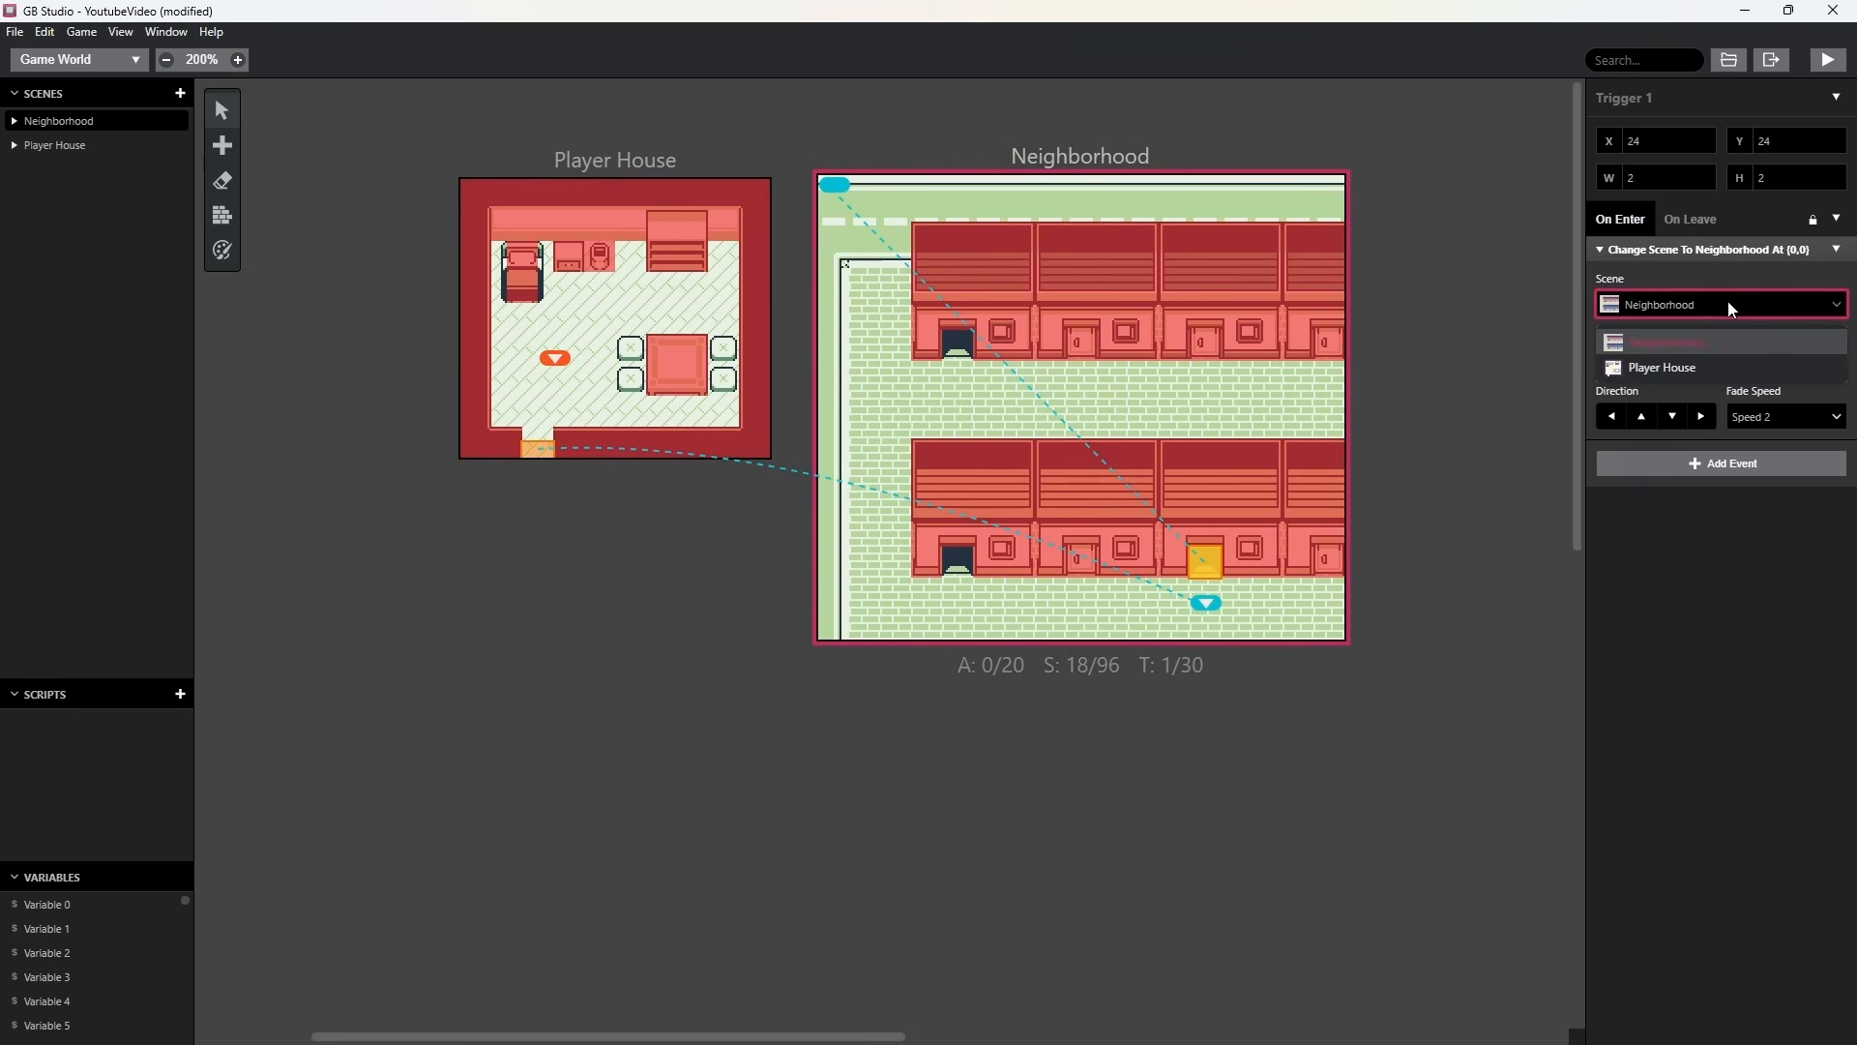
left_click(1666, 377)
mouse_move(477, 184)
left_mouse_down()
mouse_move(515, 262)
mouse_move(527, 410)
left_mouse_up()
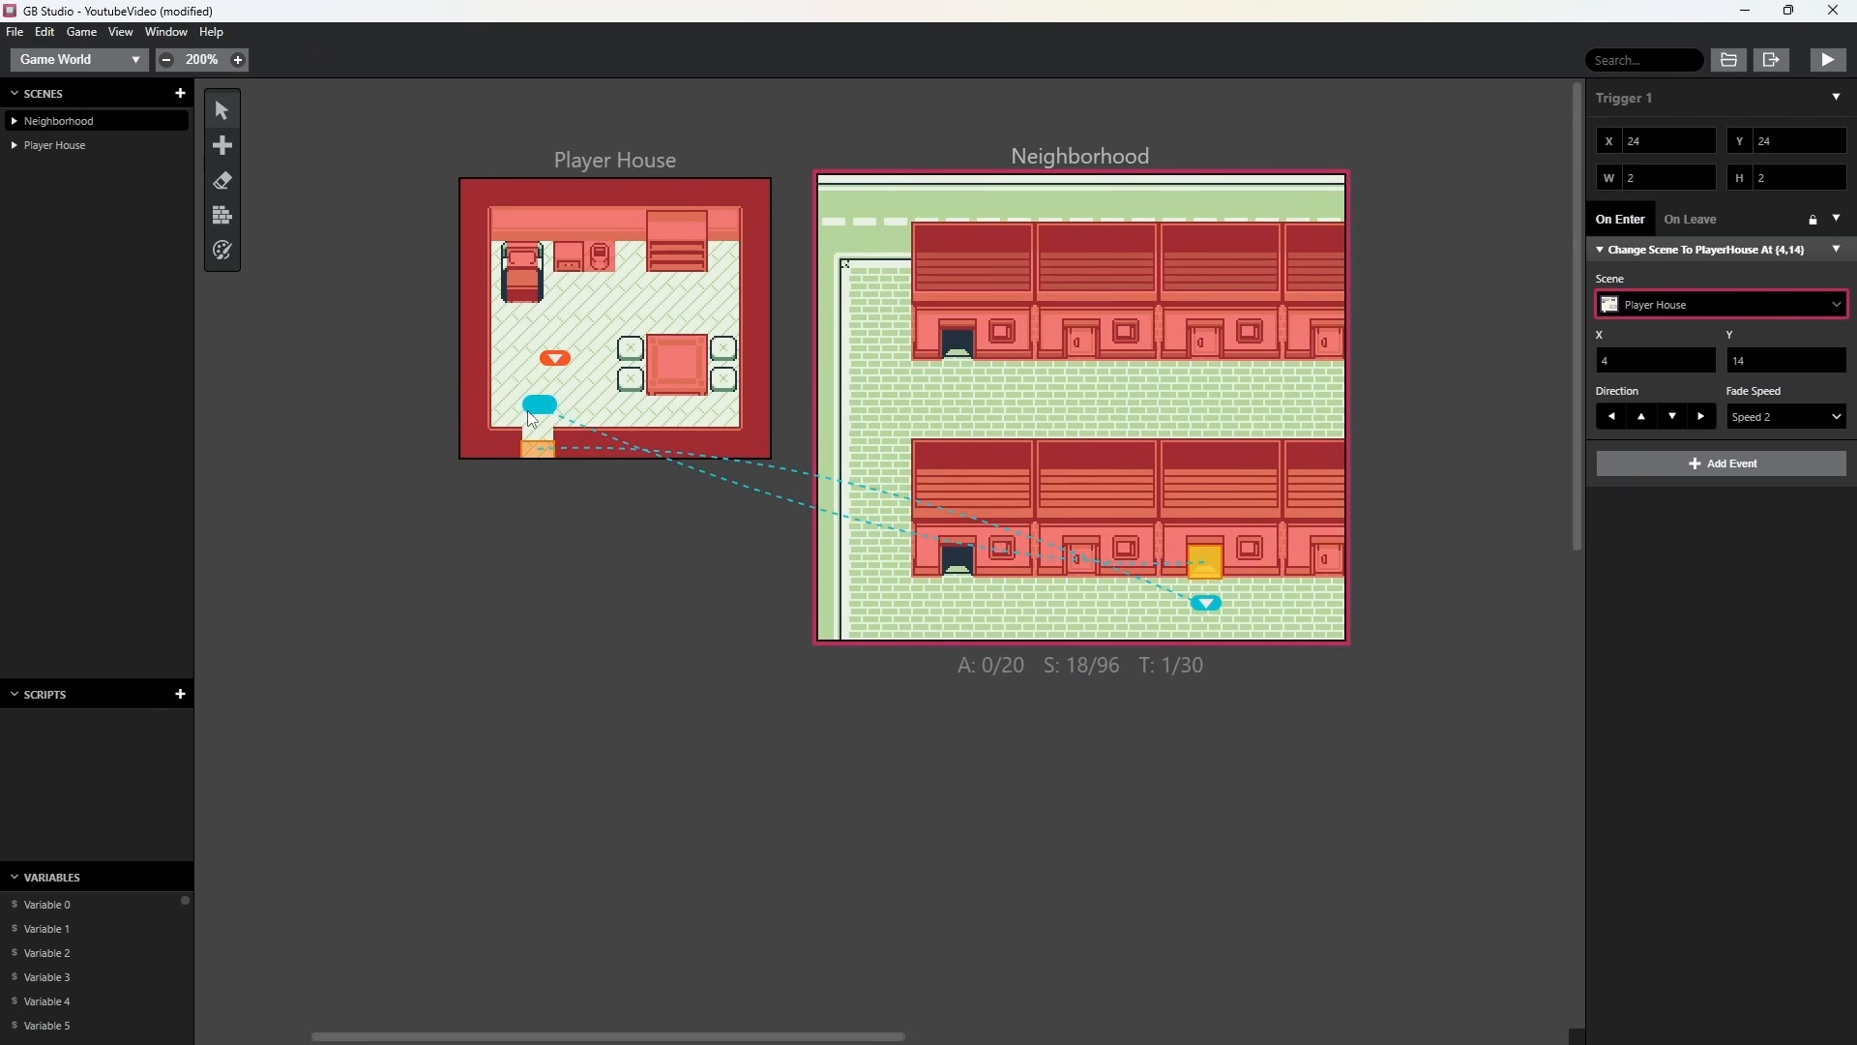
left_click_drag(540, 415, 534, 418)
left_click(547, 482)
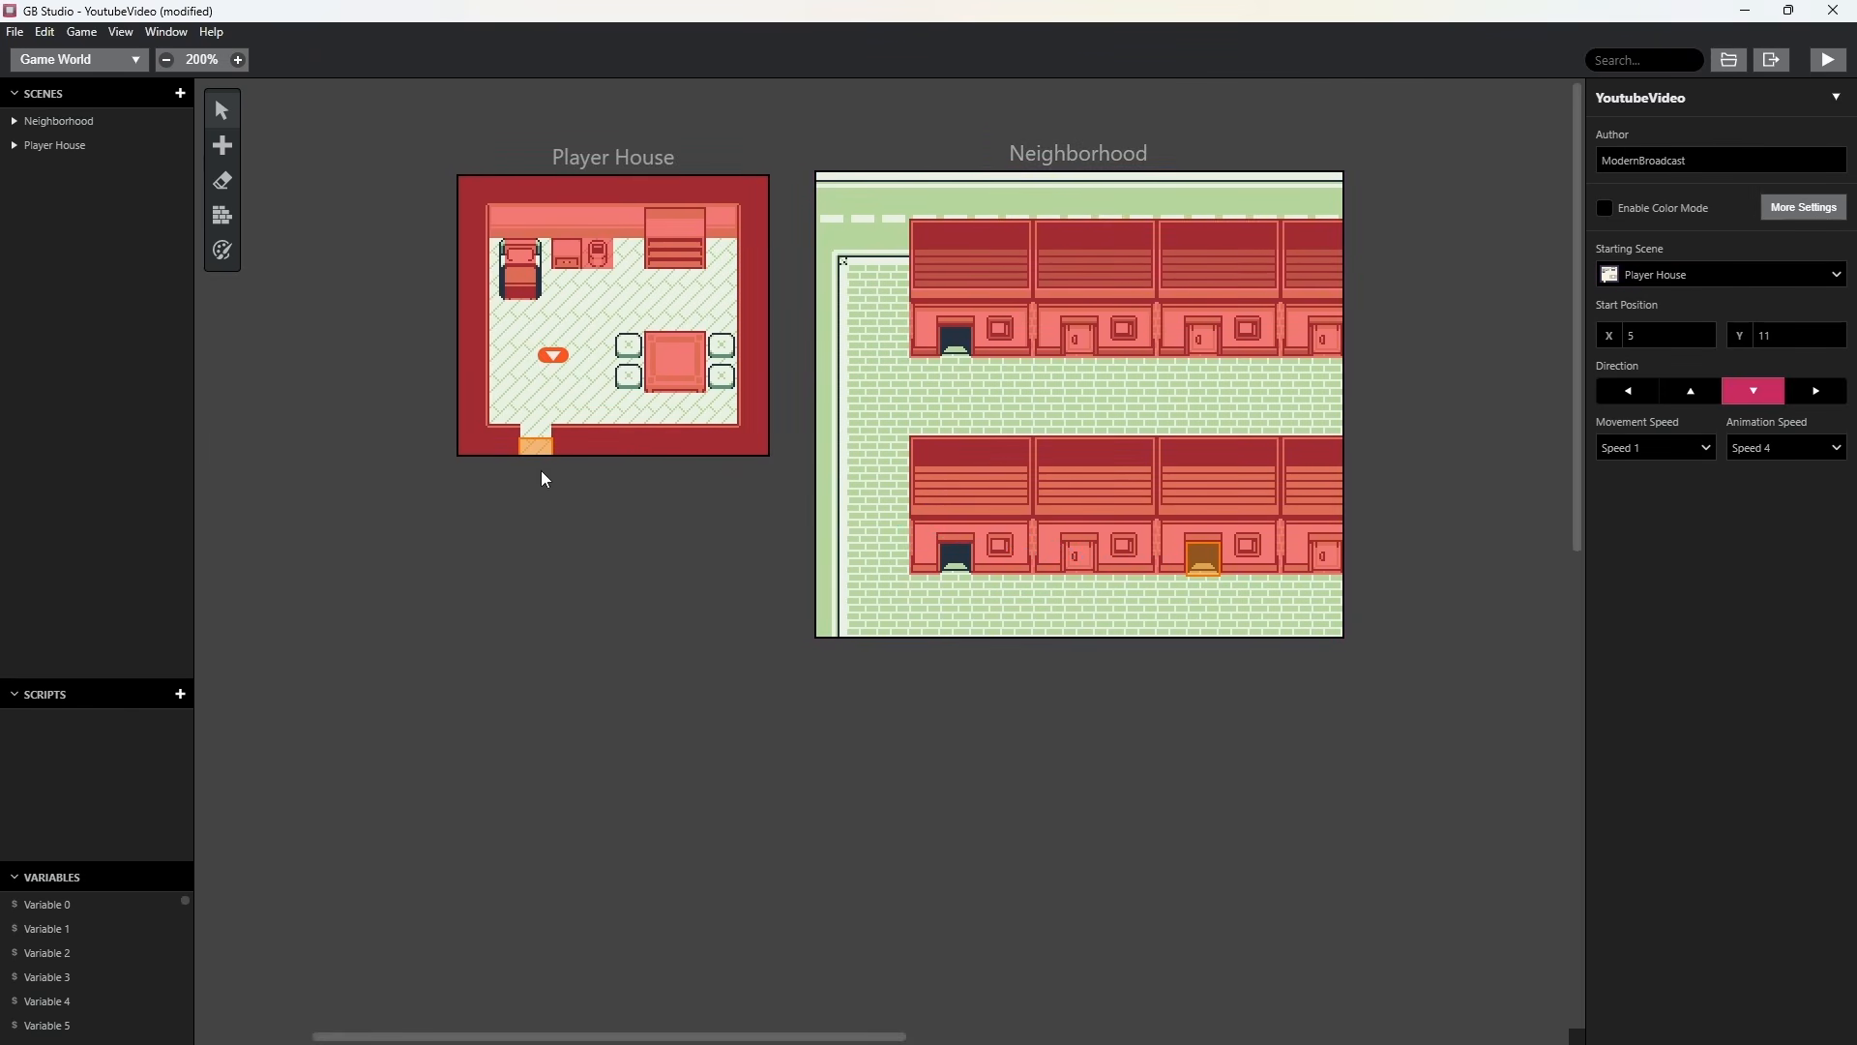
left_click(1207, 556)
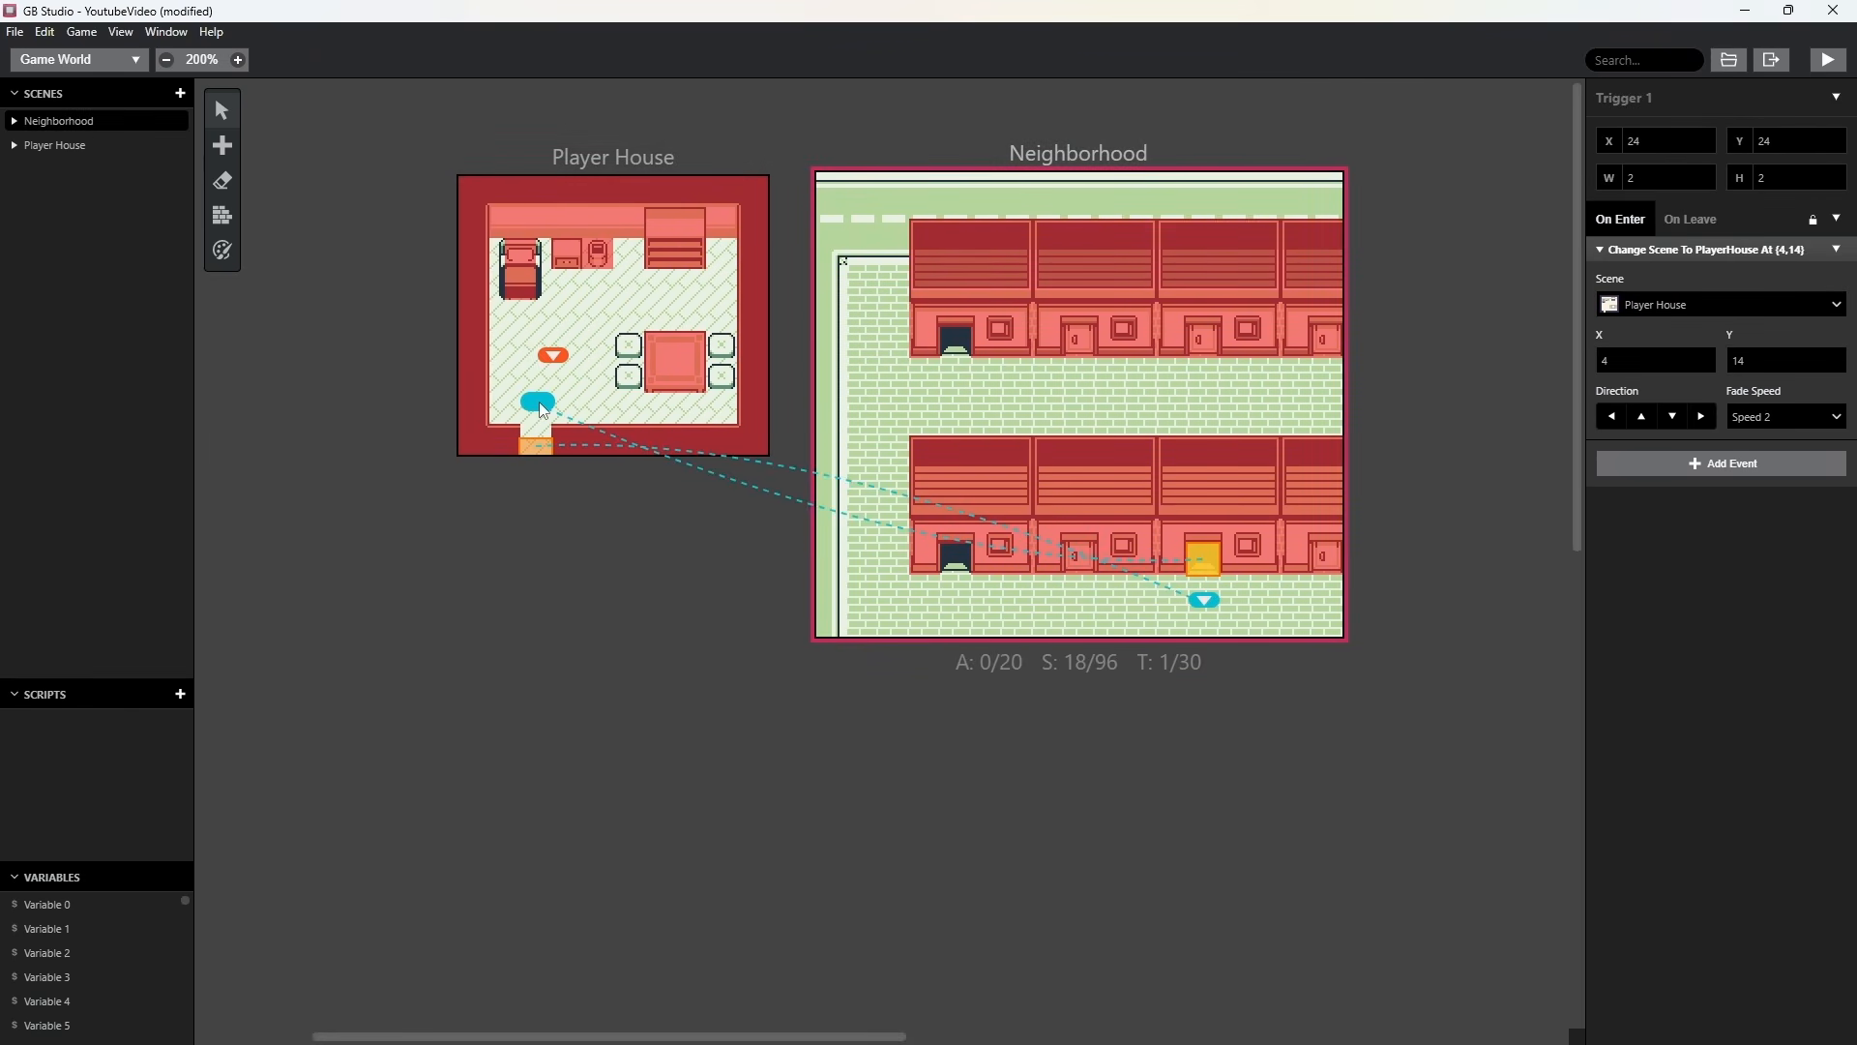
left_click(1644, 419)
Run the game and walk the character out of Player House and back in through its Neighborhood doorway to test the return trigger.
left_click(1827, 61)
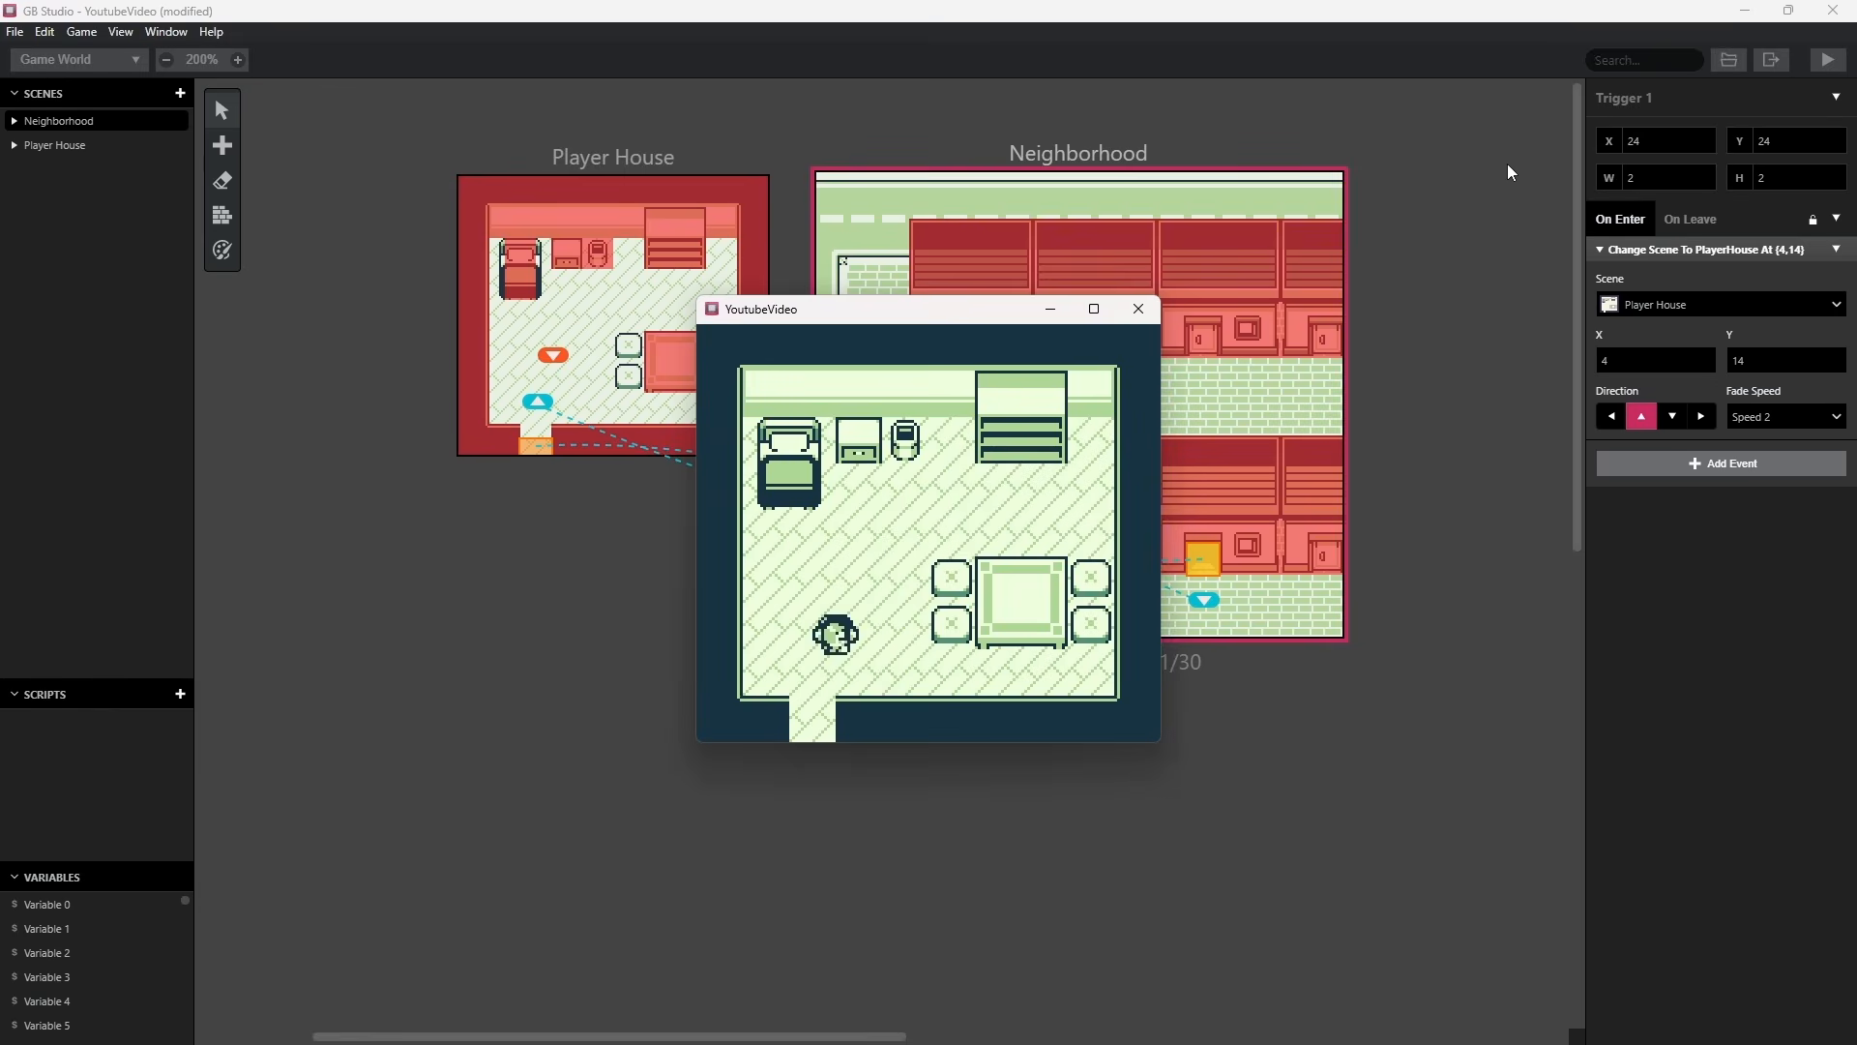
key("Left")
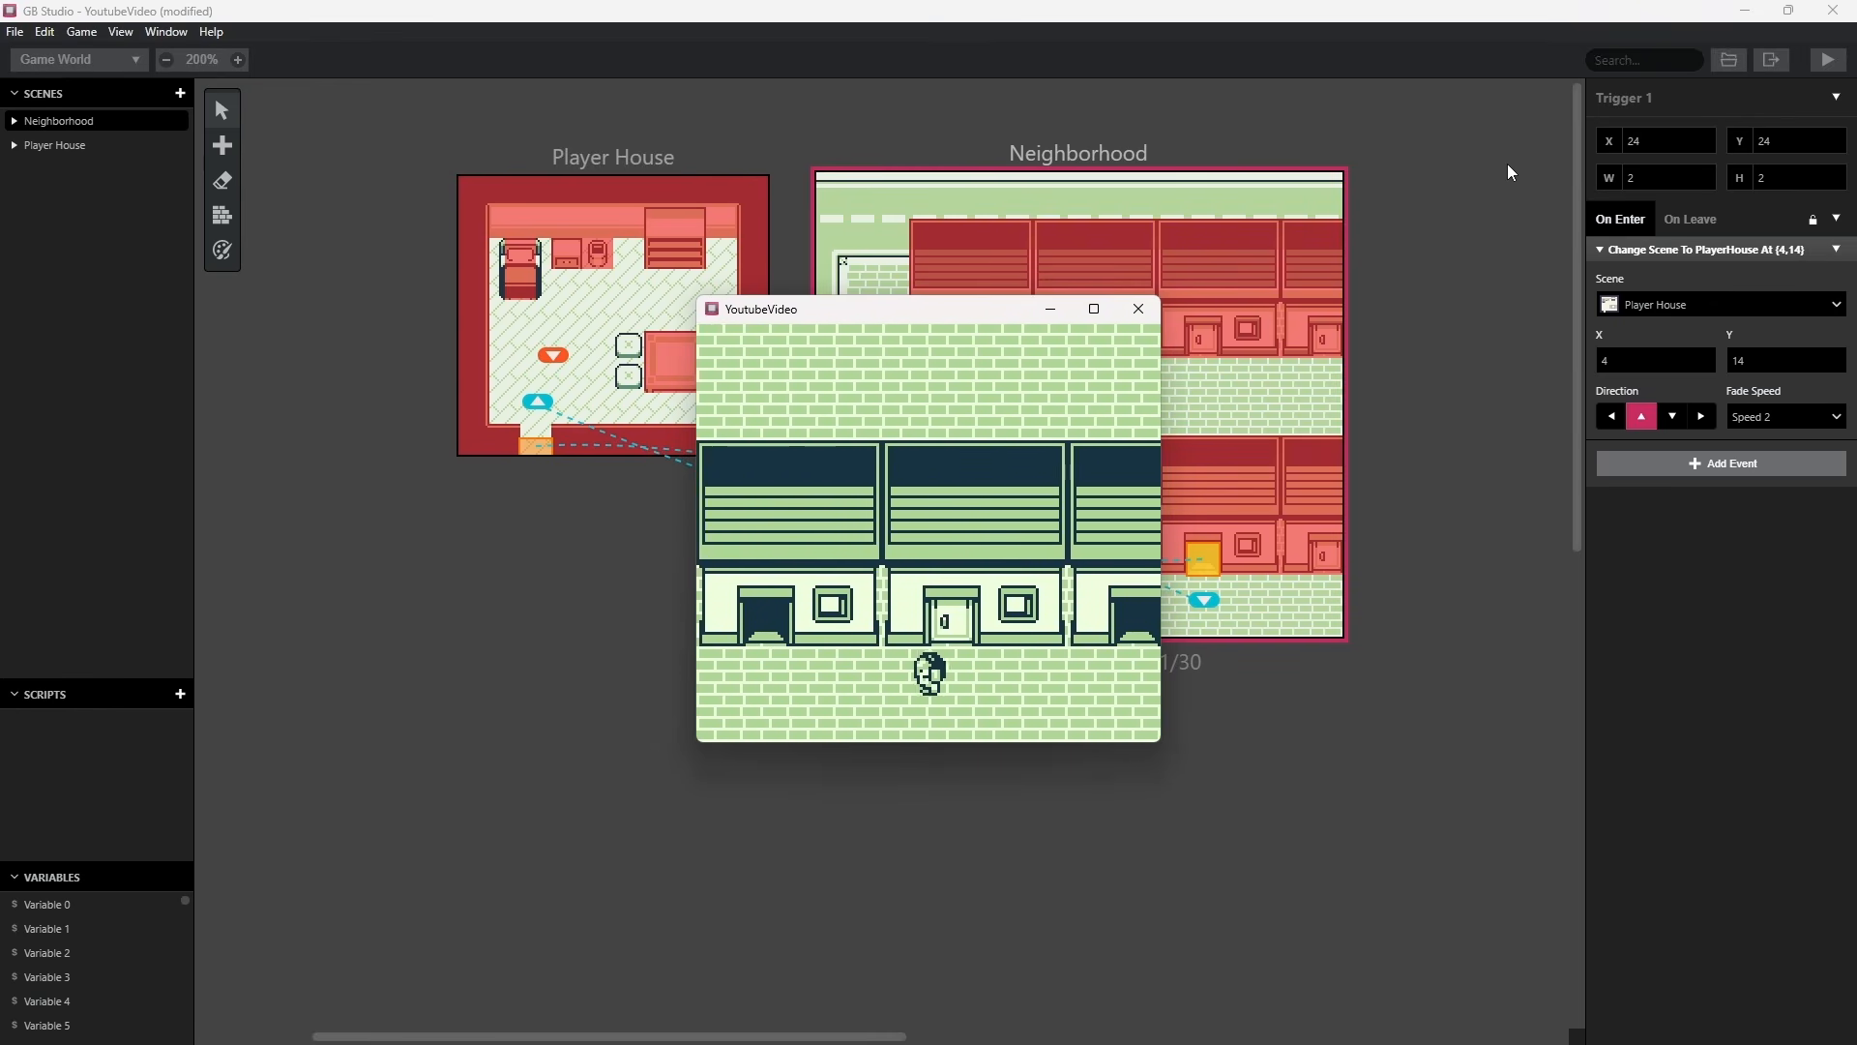
key("Left")
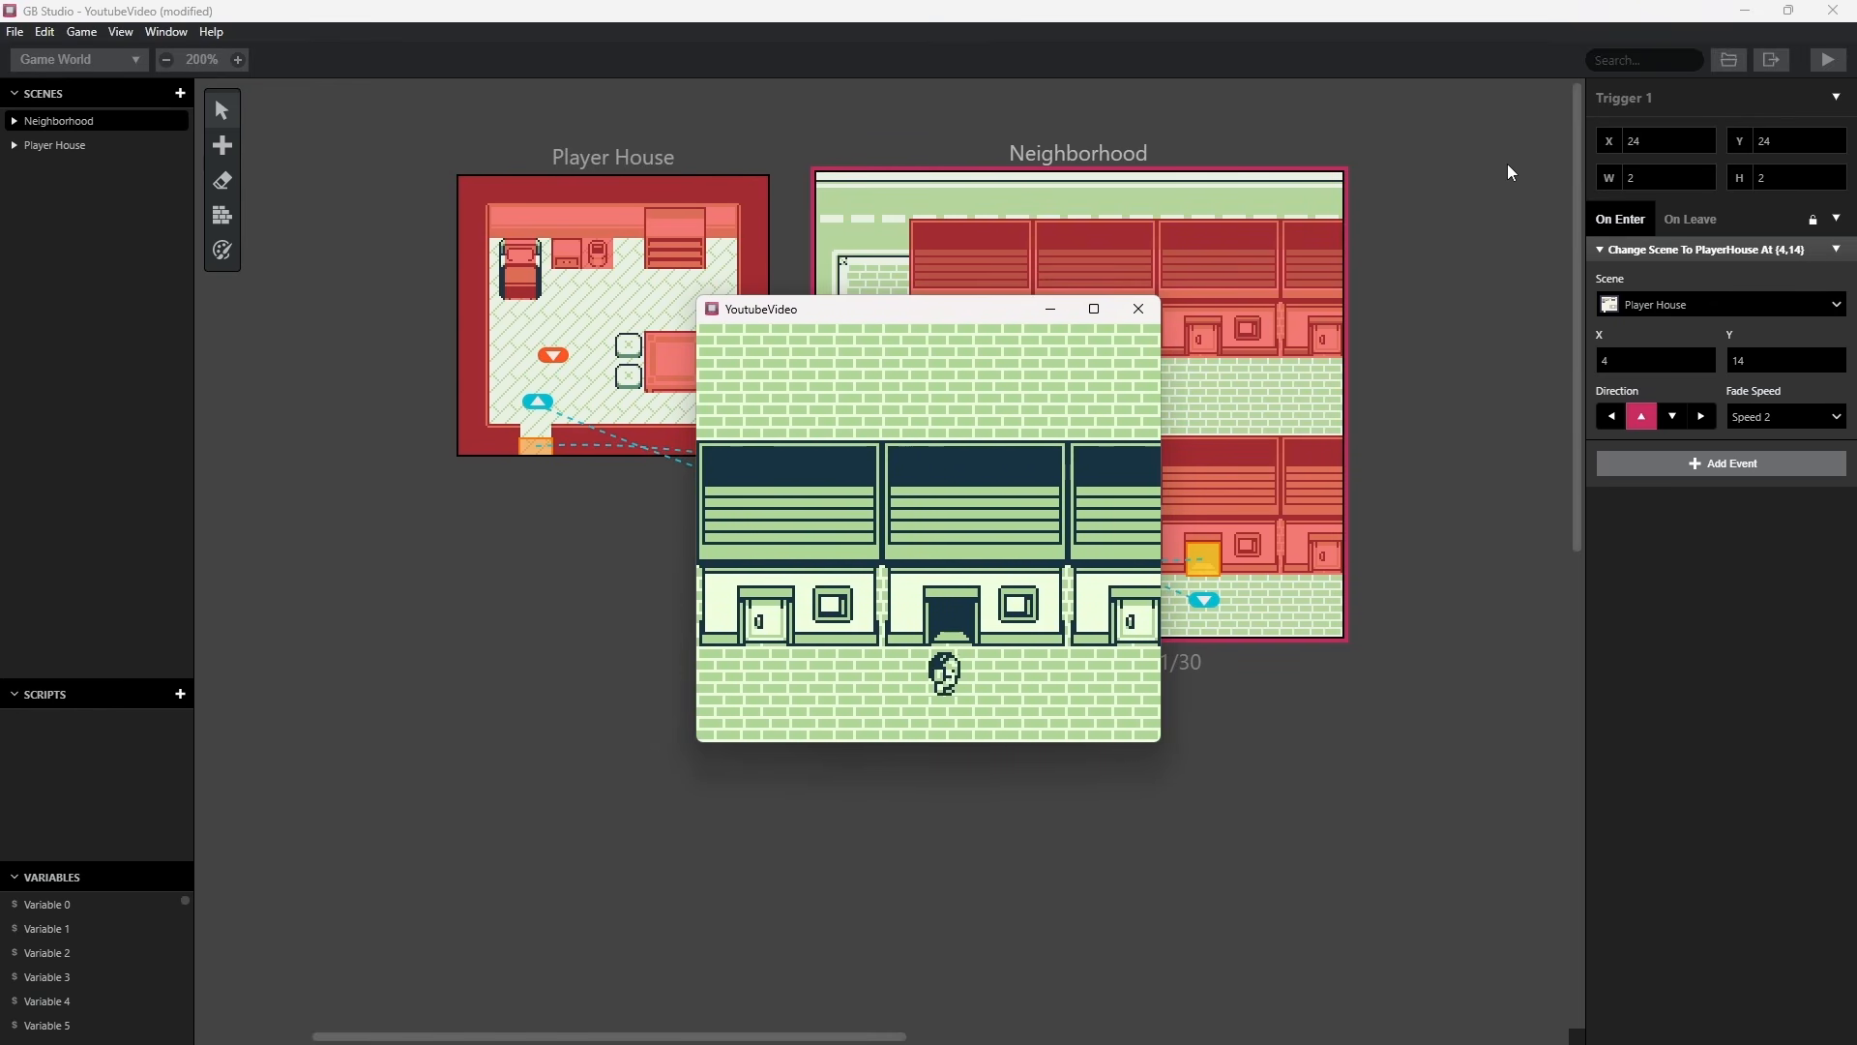
key("Up")
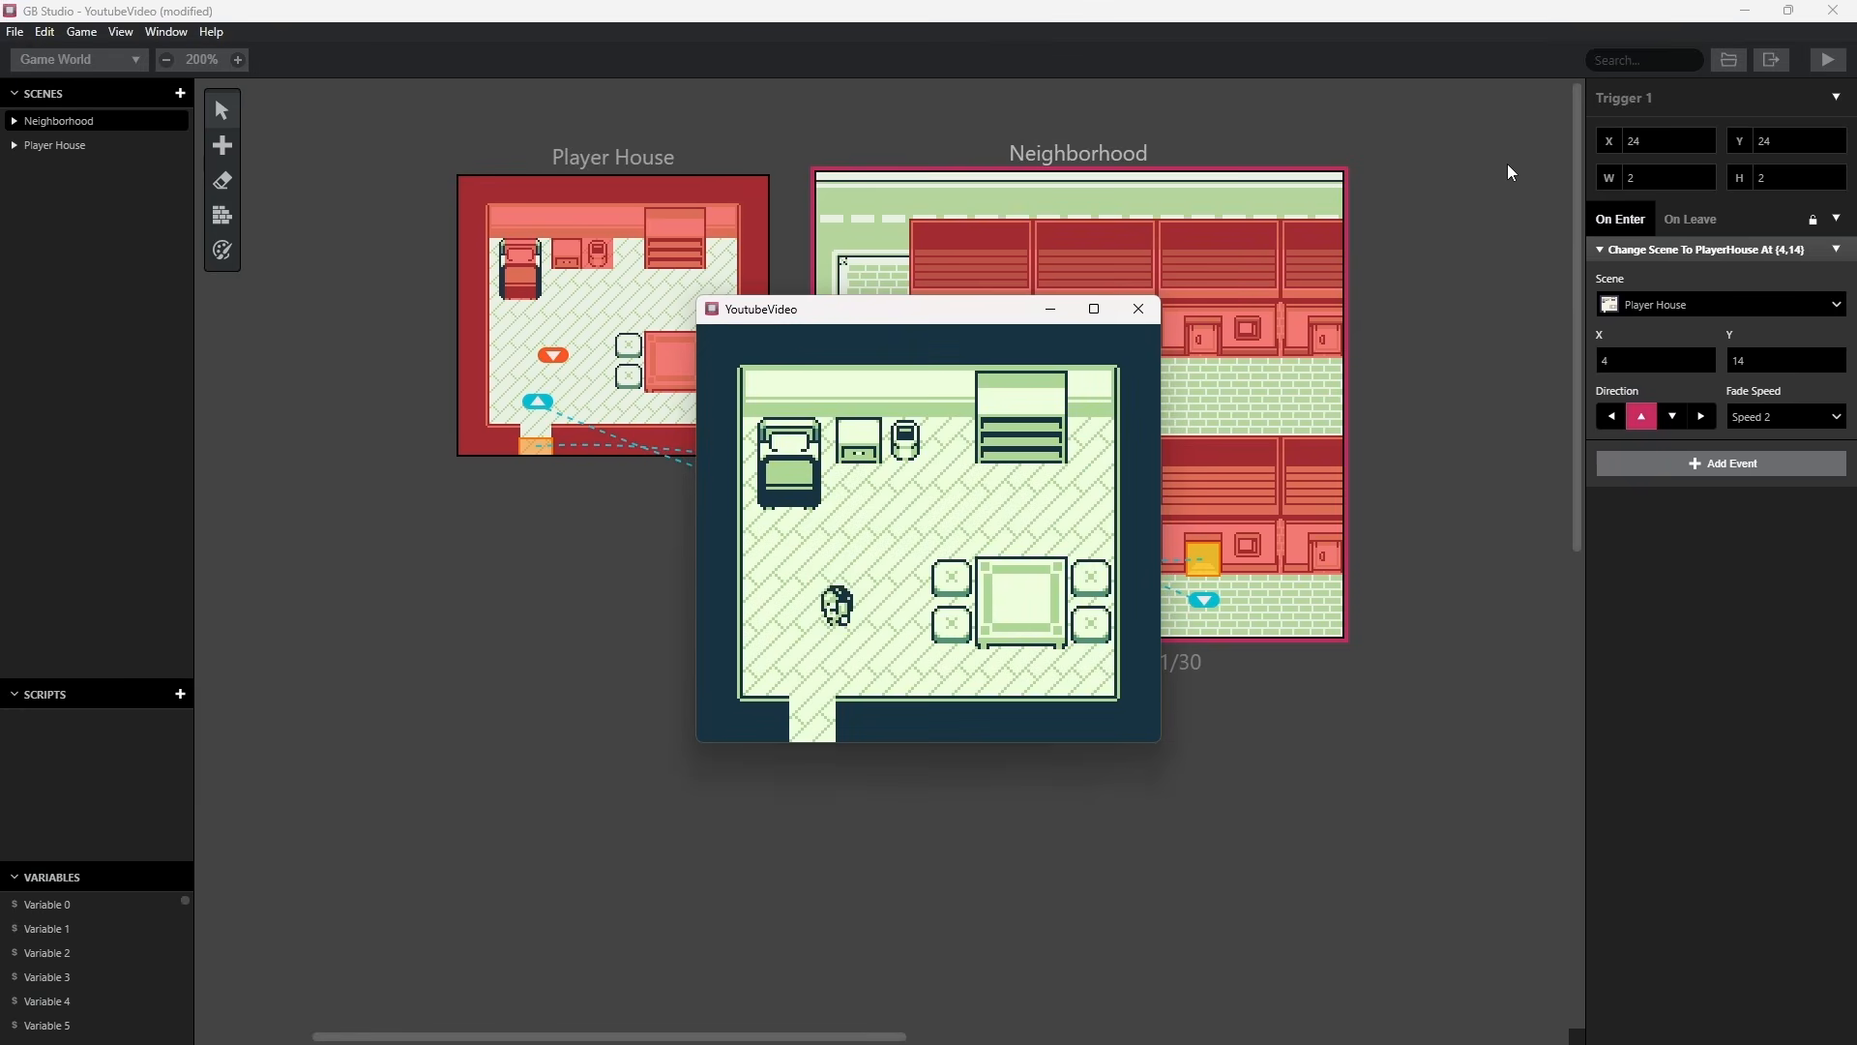
Walk the character around inside Player House, then close the running game and deselect the trigger.
key("Left")
key("Up")
key("Right")
key("Left")
key("Down")
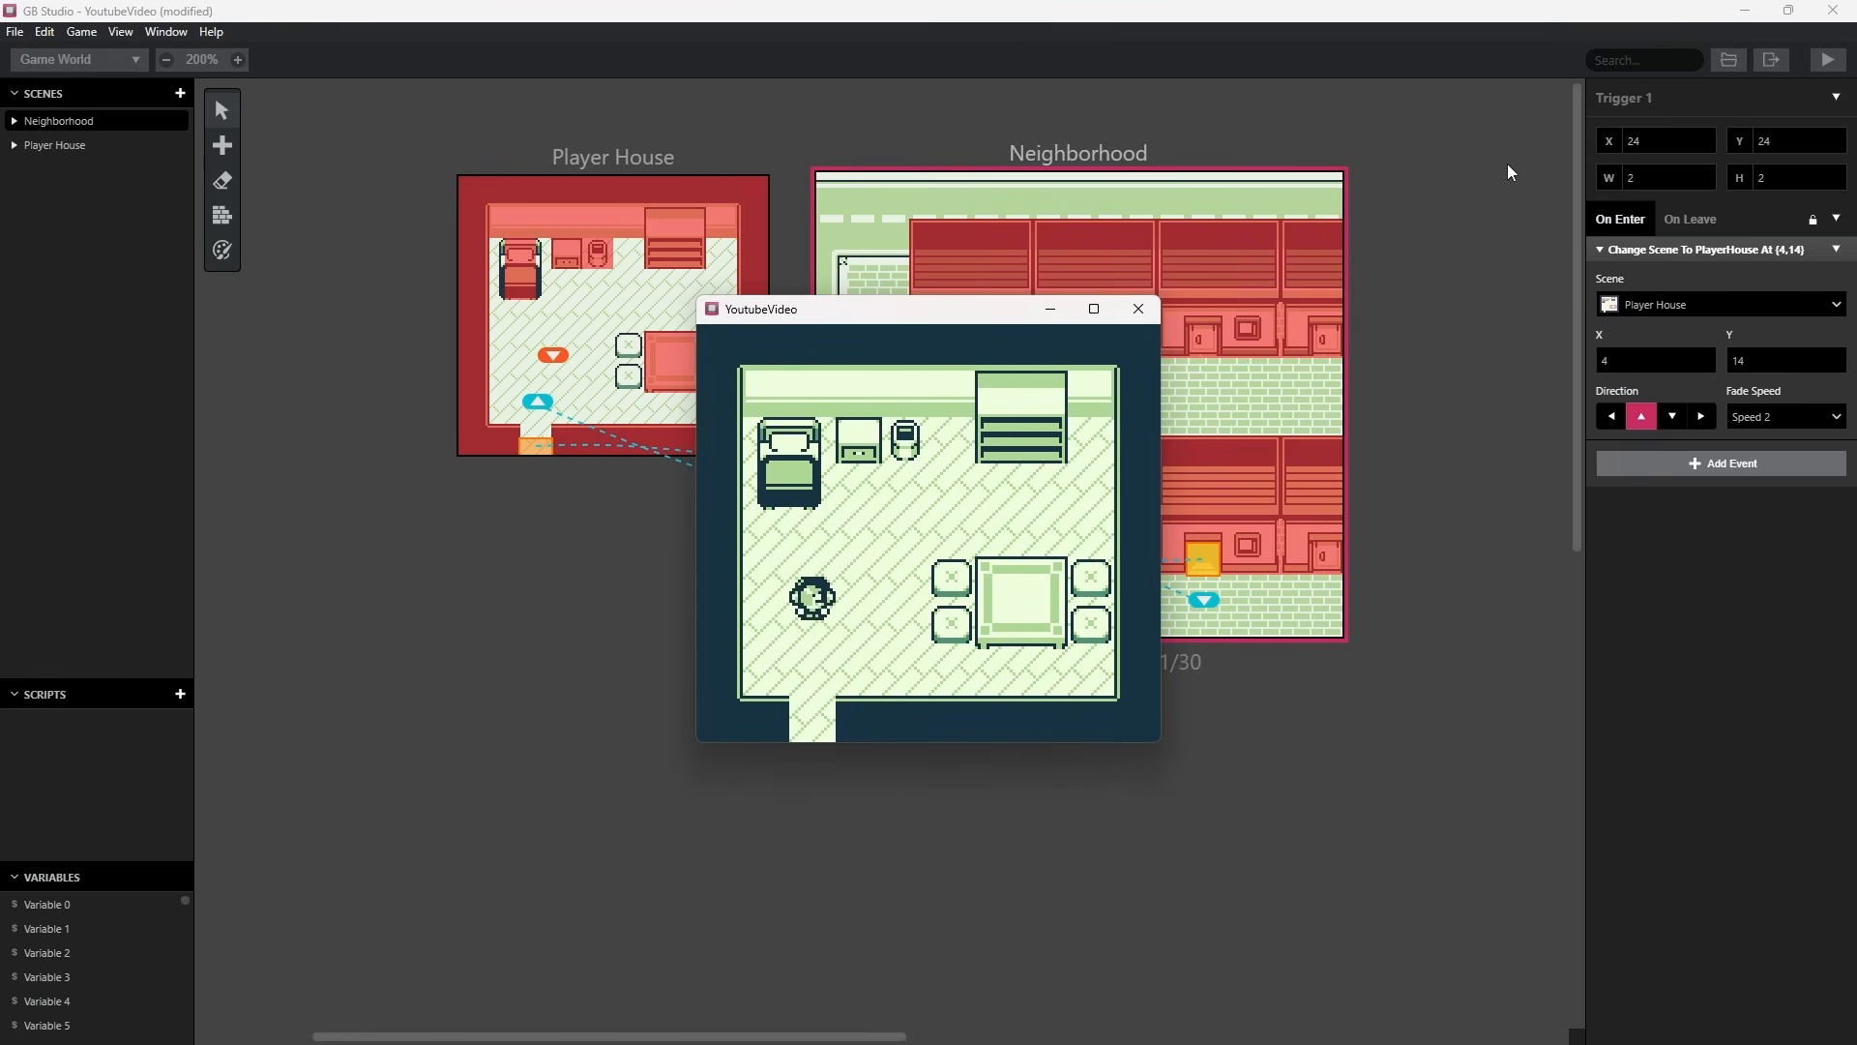
left_click(1508, 165)
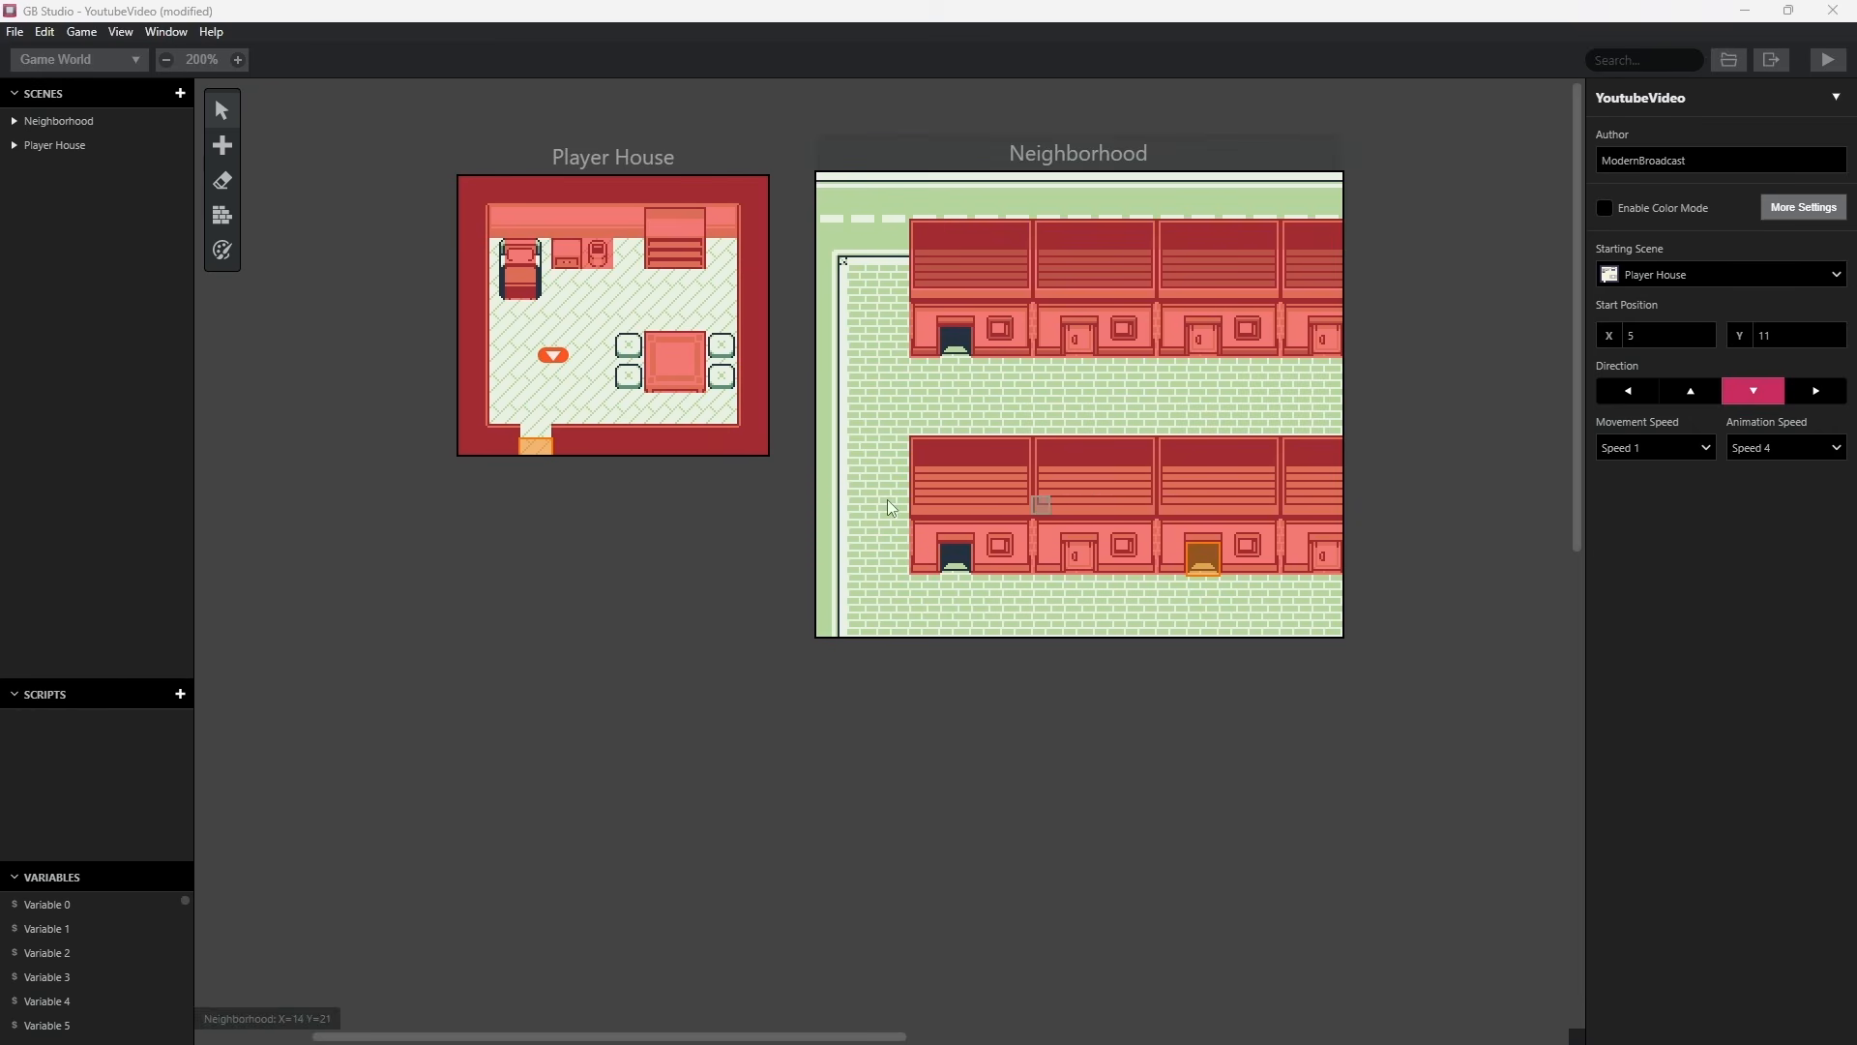
Add a scene with The Studio background below Player House and name it The Studio.
left_click(225, 146)
left_click(269, 205)
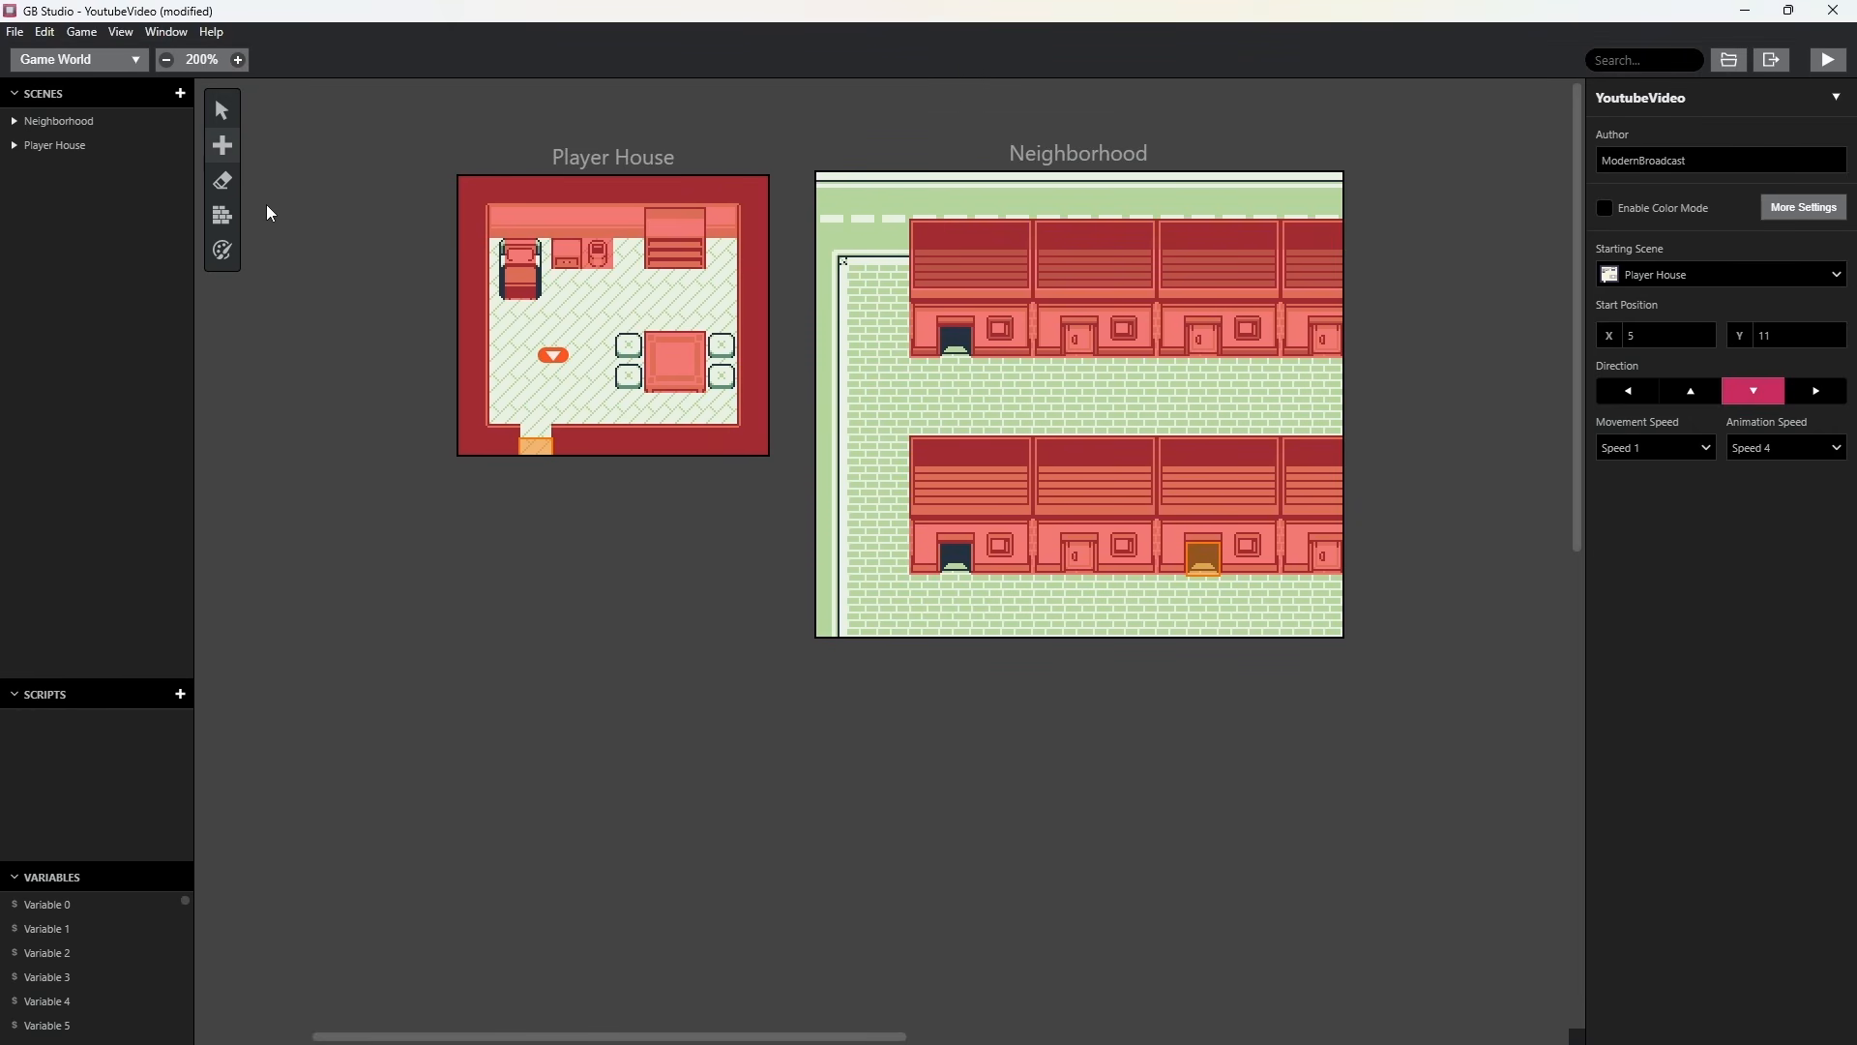
left_click(586, 647)
left_click_drag(532, 412, 640, 492)
triple_click(1642, 96)
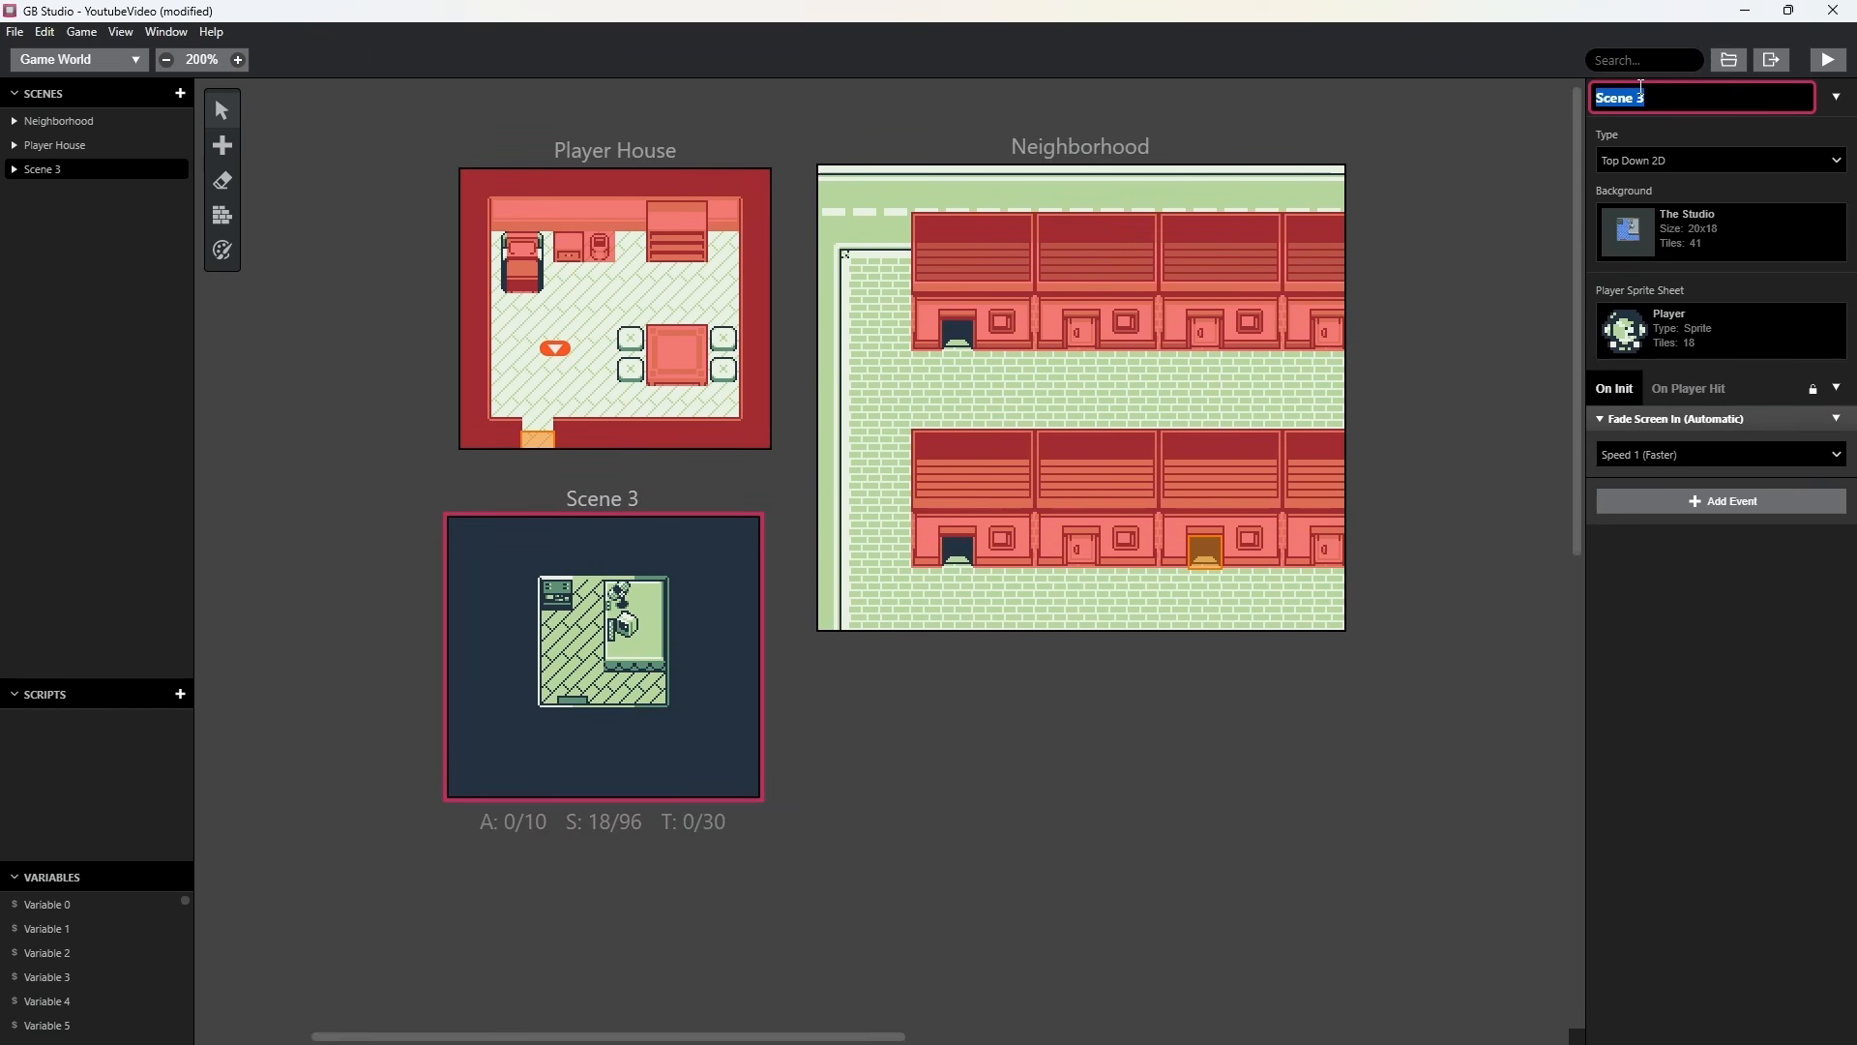
type("The Studio")
key("Return")
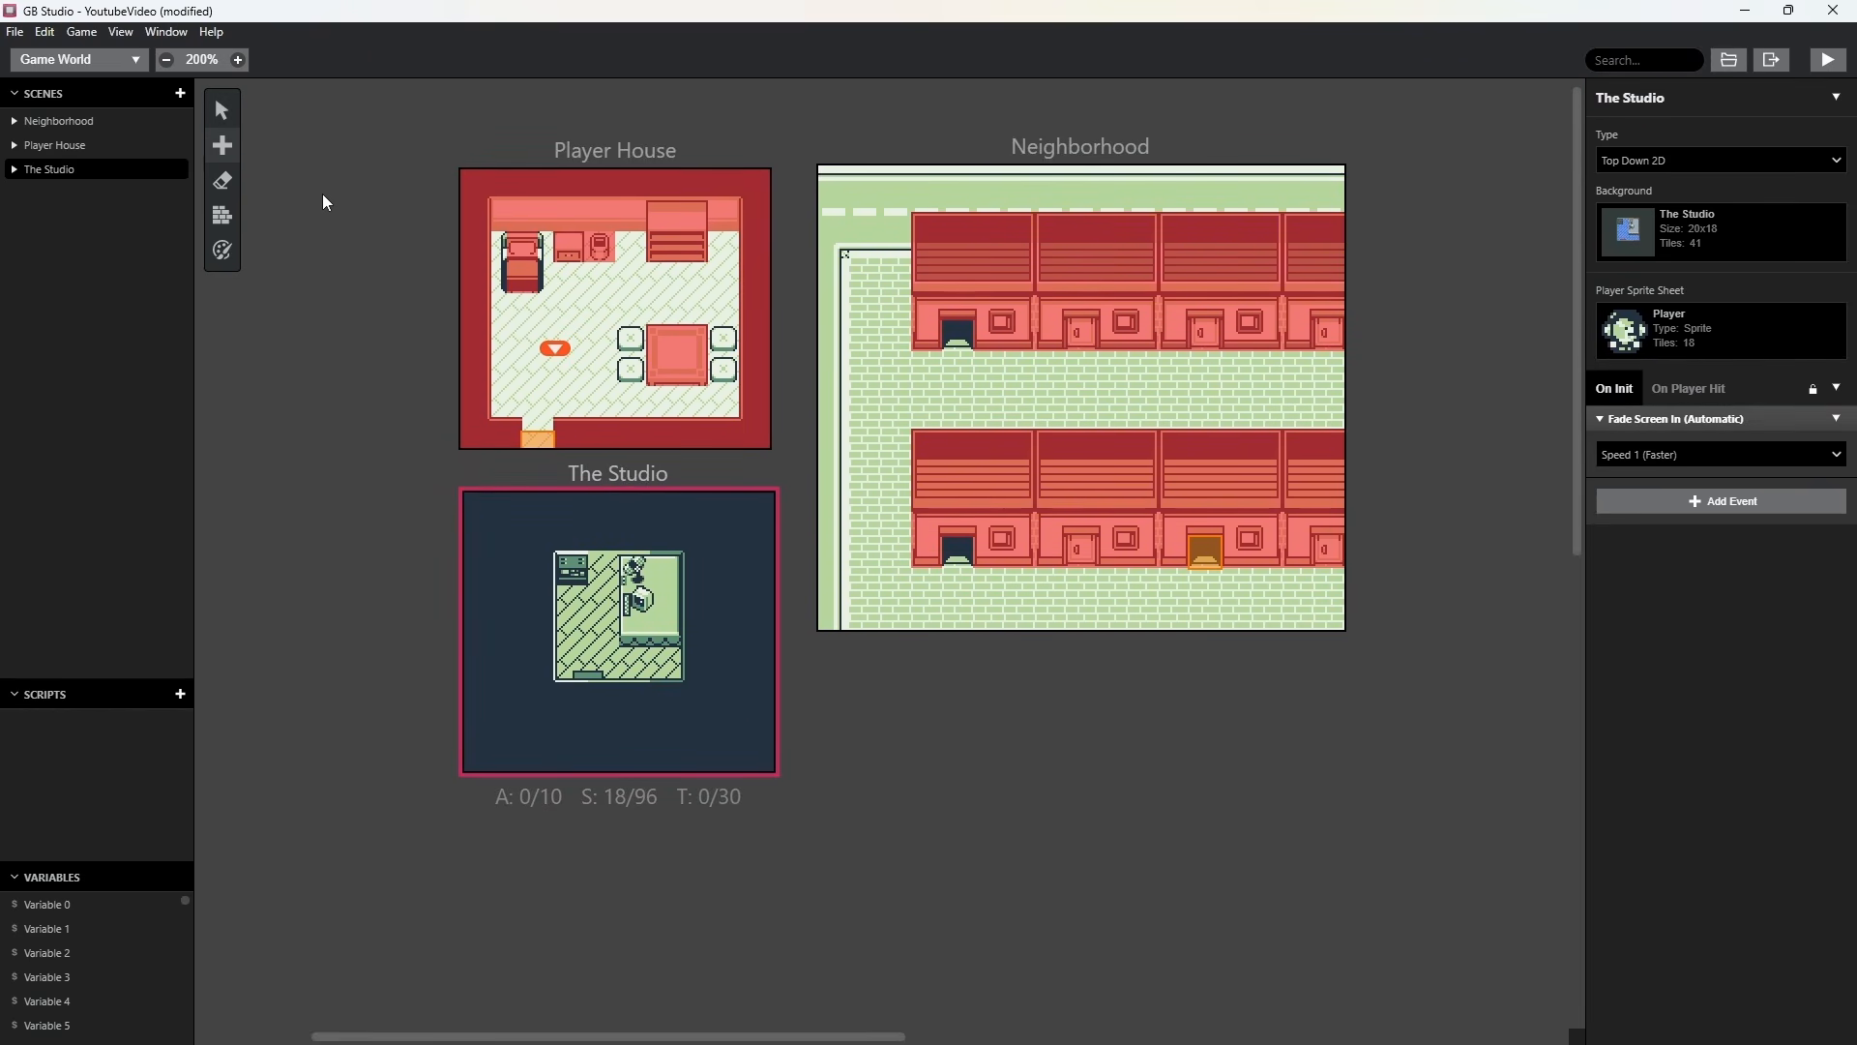
Place a 2 by 2 trigger on the upper-left Neighborhood doorway that changes scene to The Studio at X 7, Y 9, facing up.
left_click_drag(952, 345, 961, 329)
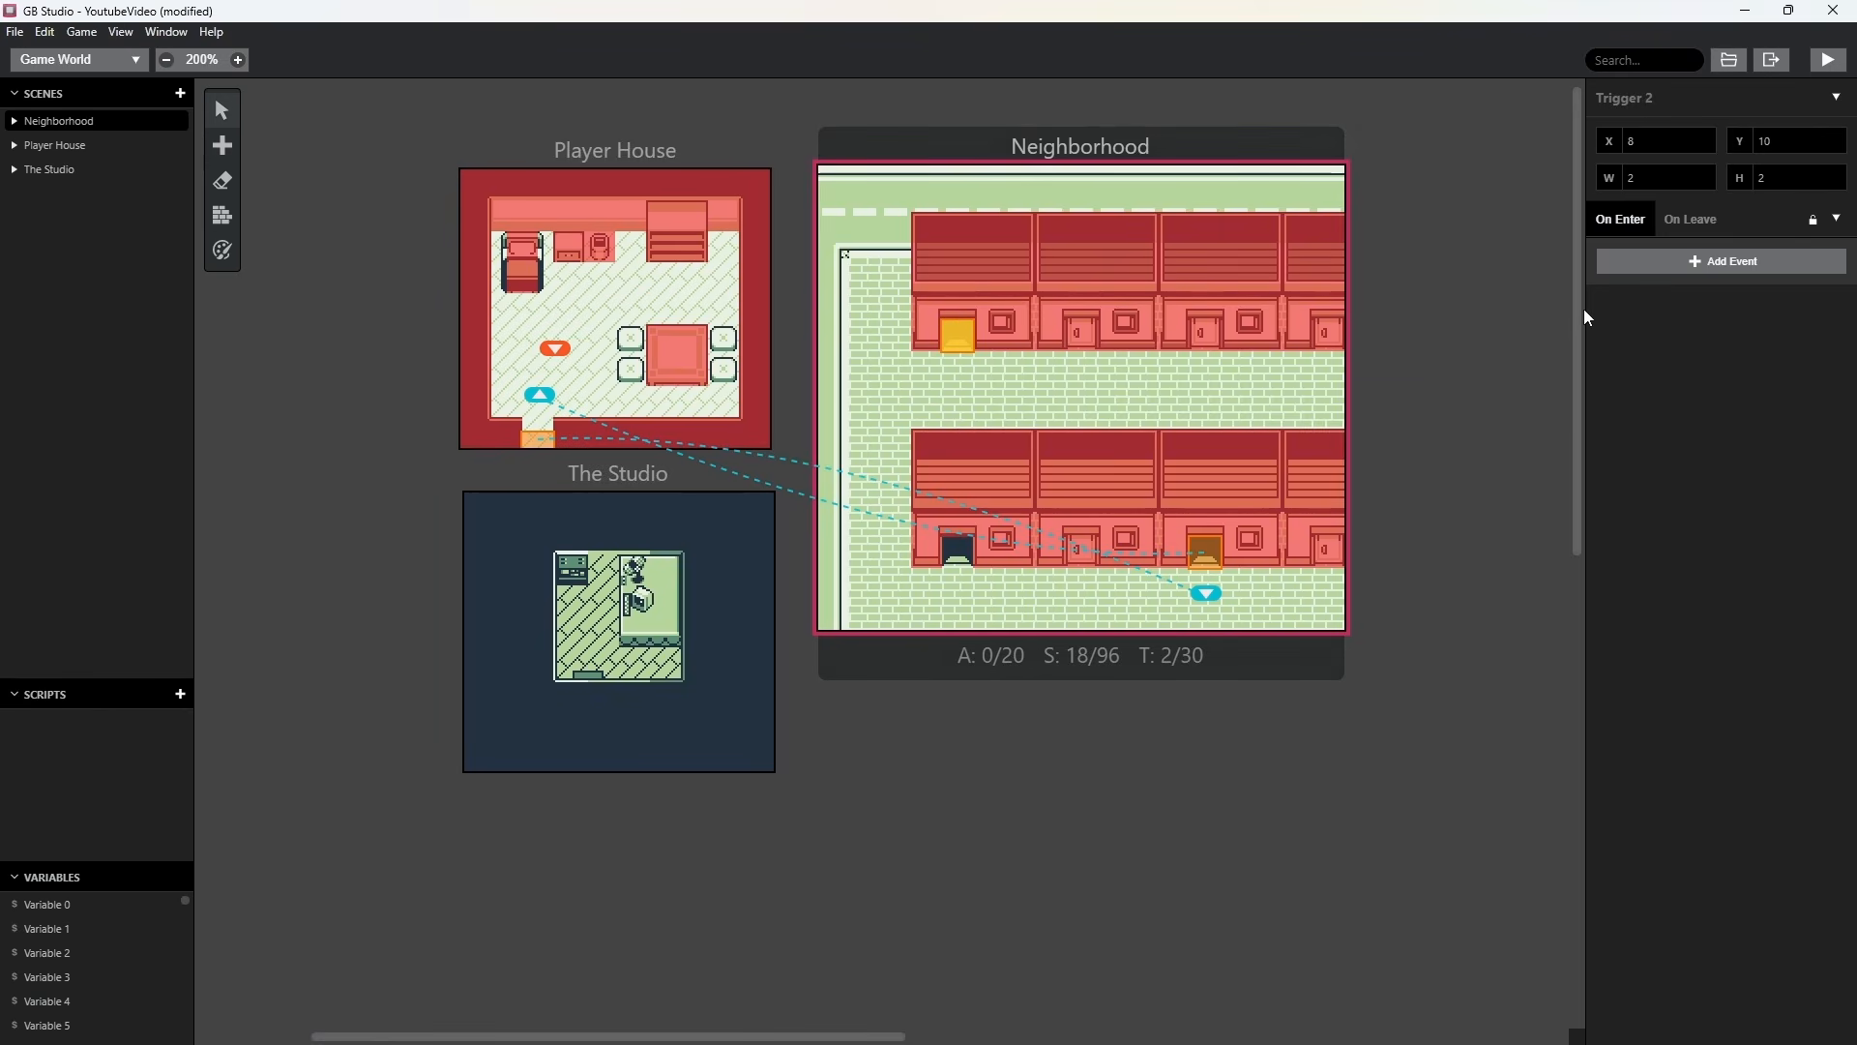
left_click(1717, 259)
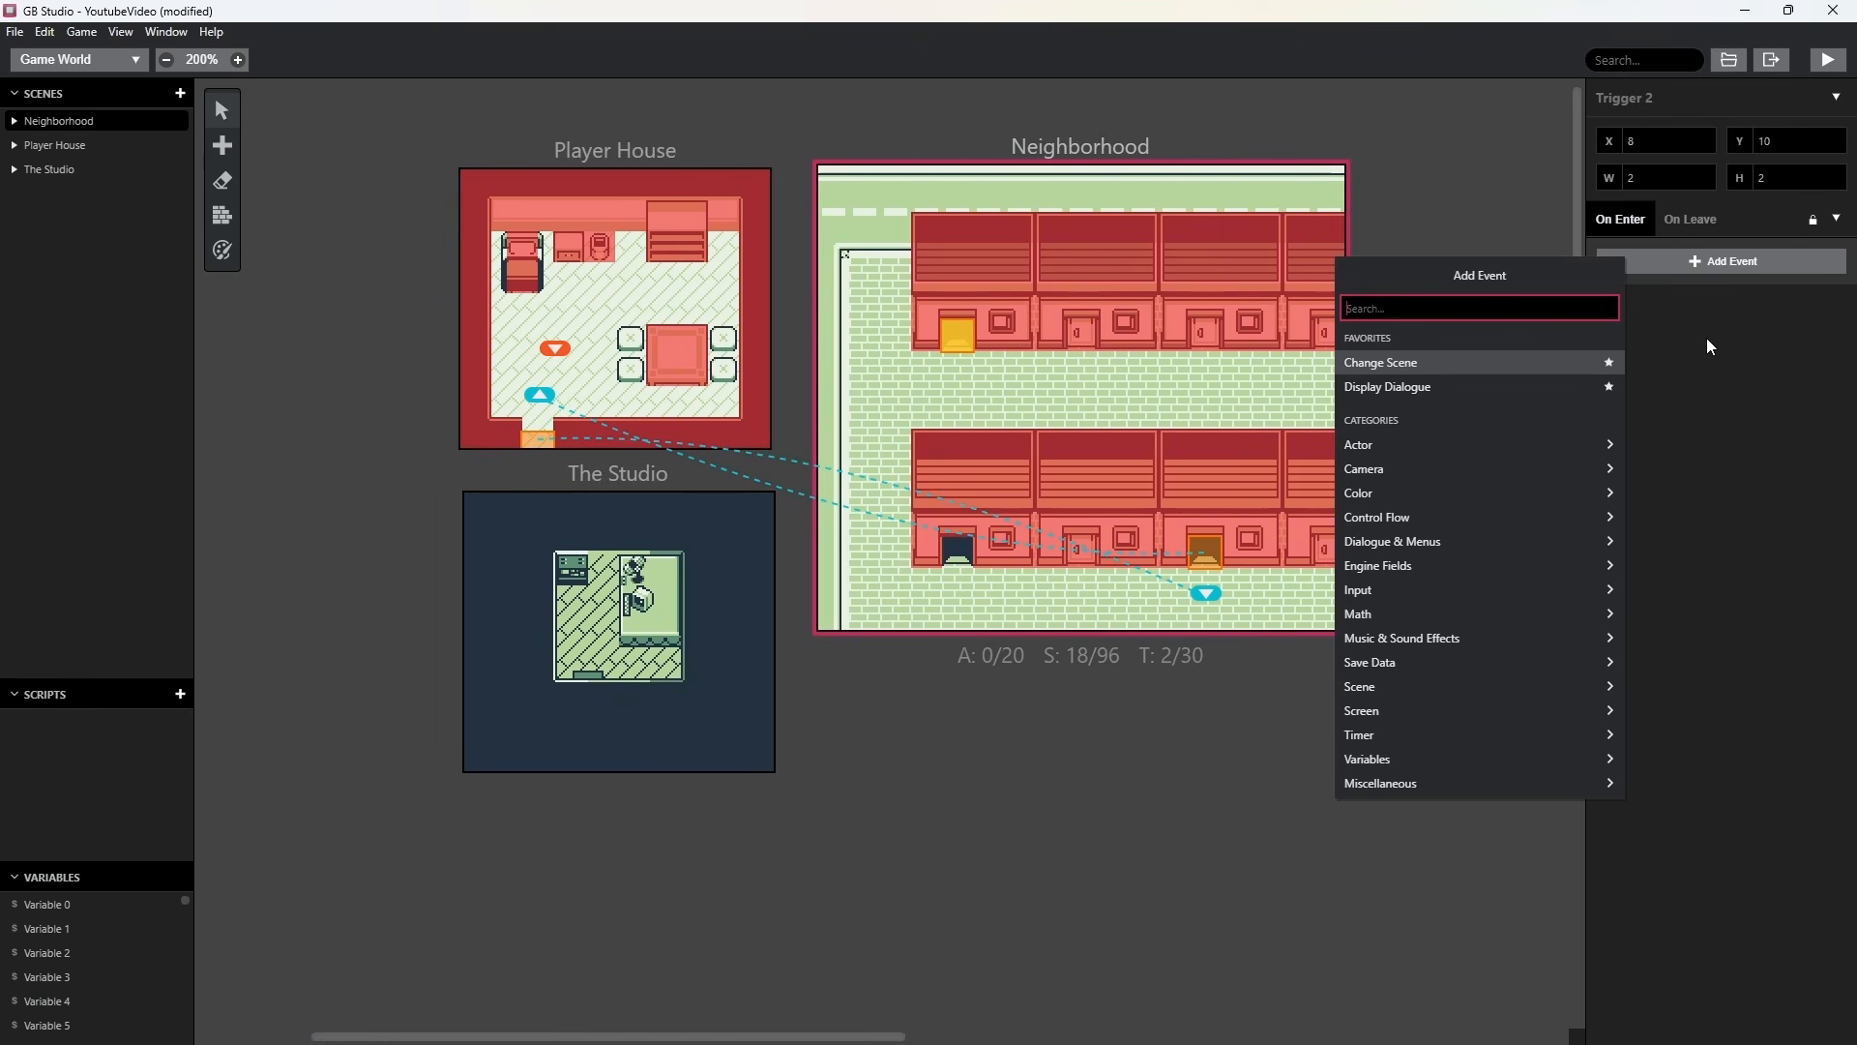
left_click(1401, 366)
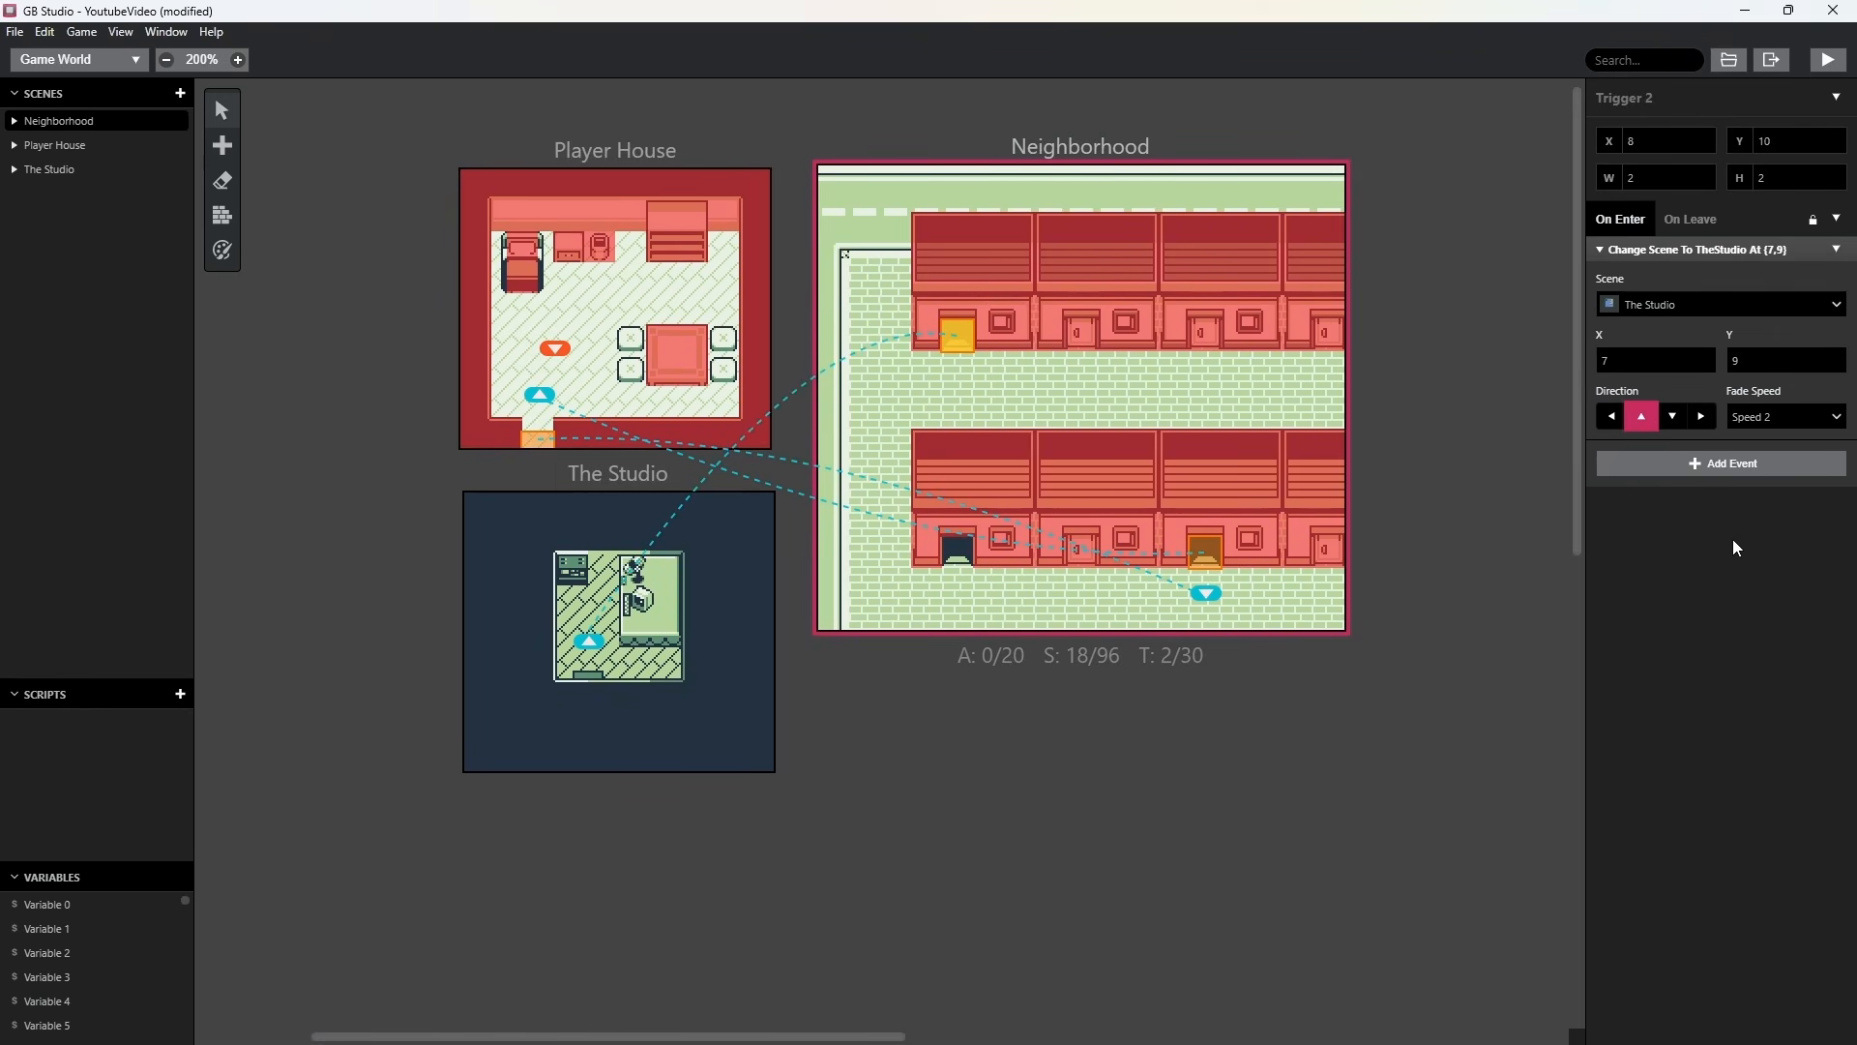
Paint solid collision tiles over the dark area surrounding the room in The Studio.
left_click(524, 594)
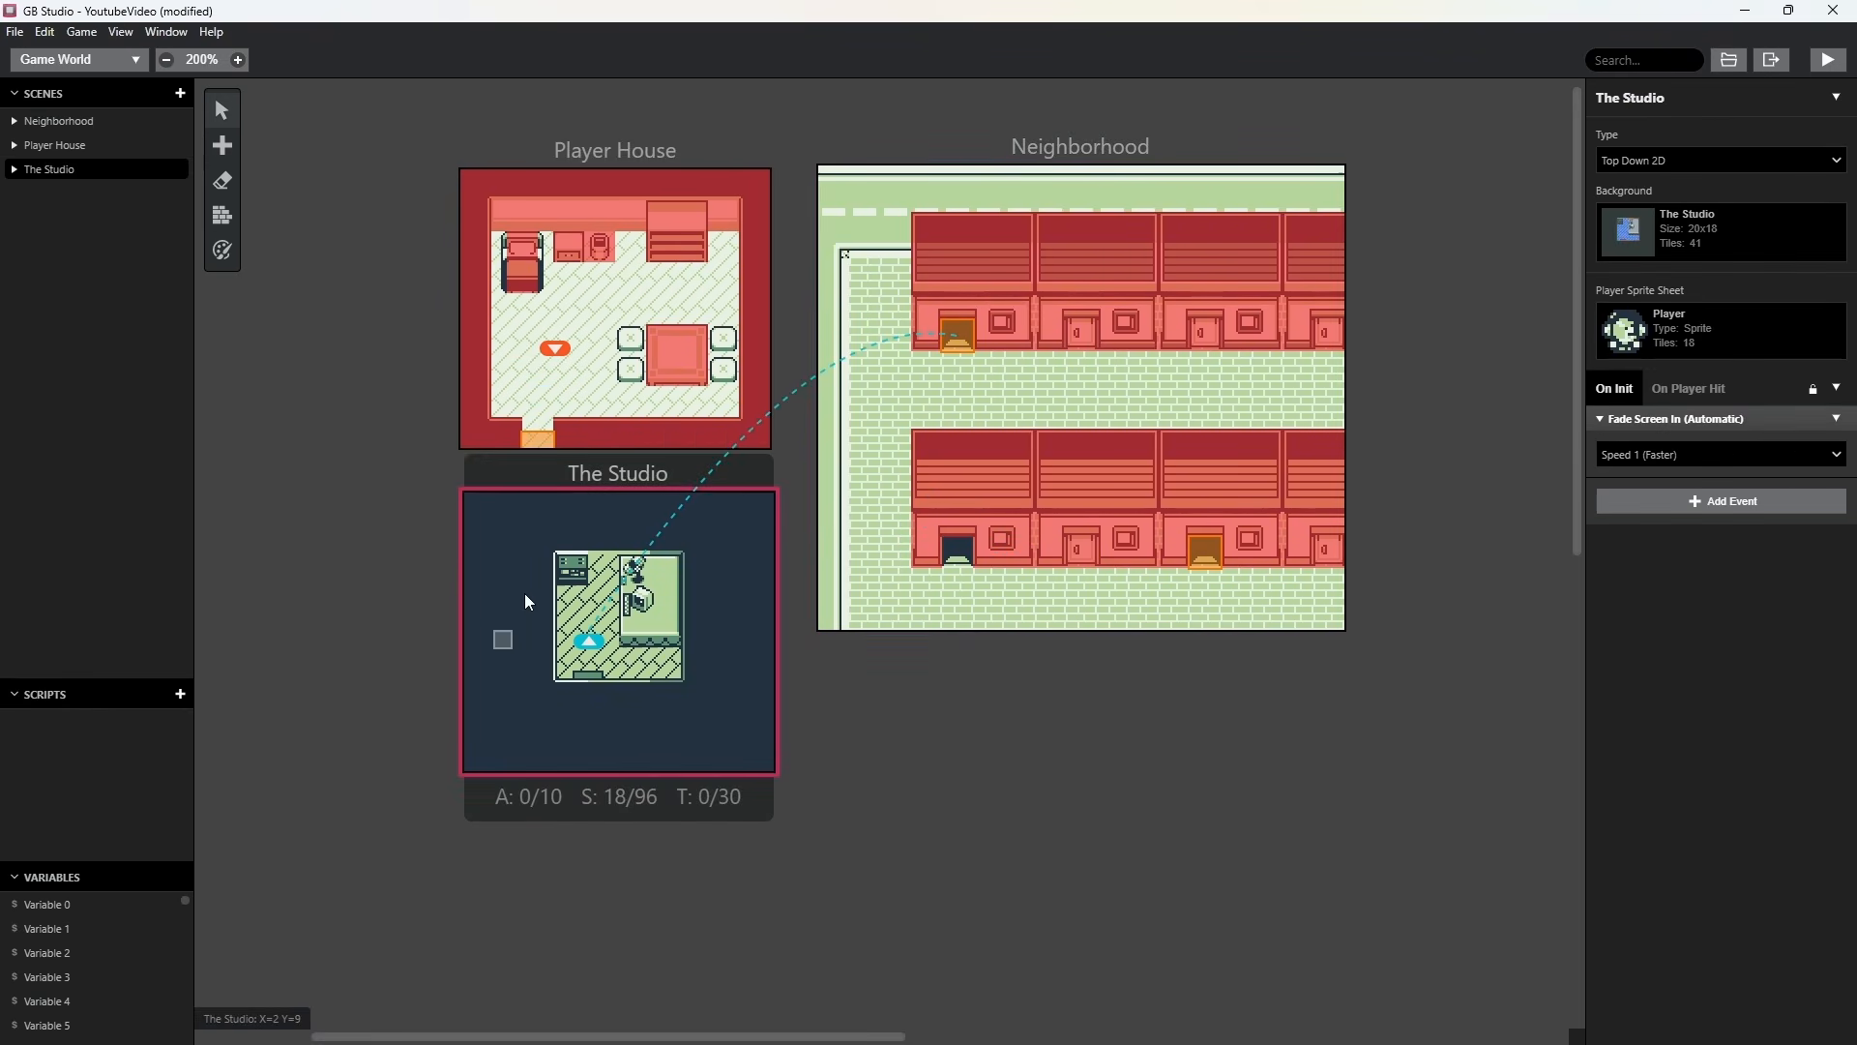
left_click(223, 215)
mouse_move(479, 561)
left_mouse_down()
mouse_move(755, 544)
mouse_move(772, 743)
mouse_move(512, 763)
mouse_move(476, 646)
mouse_move(497, 714)
mouse_move(507, 596)
left_mouse_up()
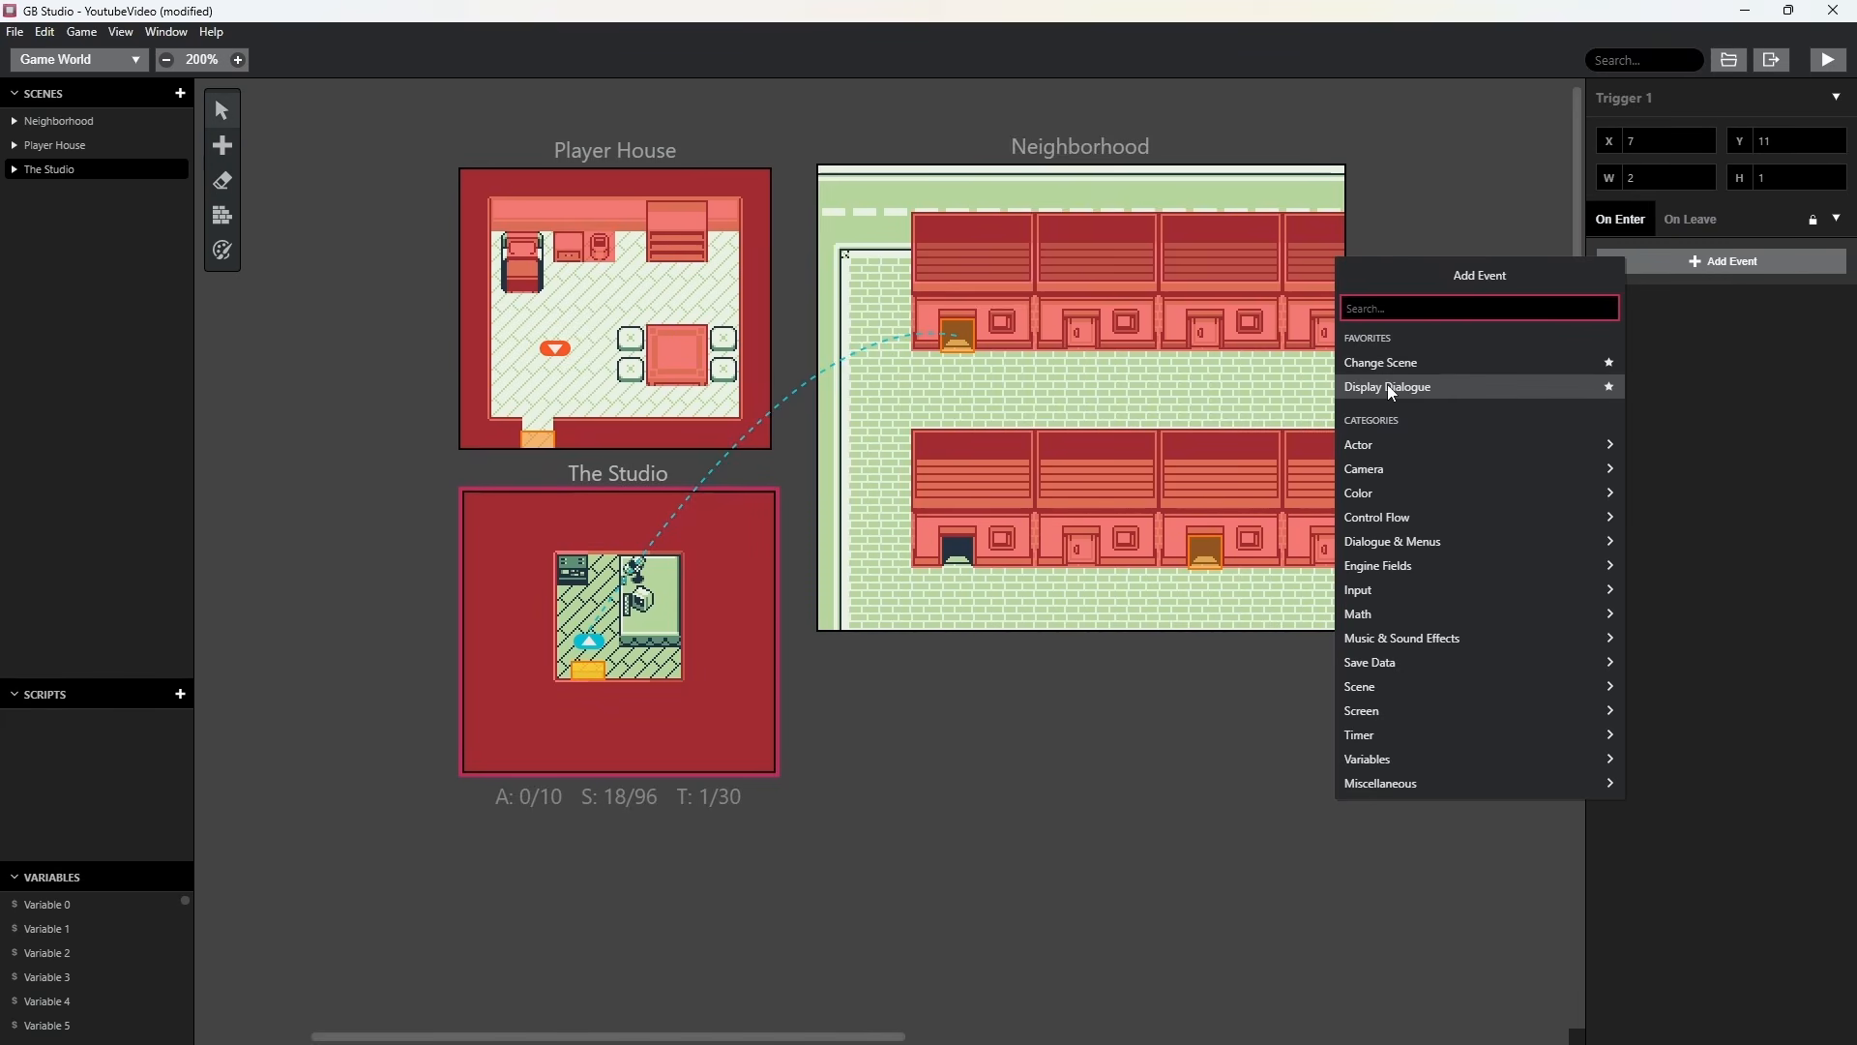
Give The Studio a 2 by 1 exit trigger at X 7, Y 11 that changes scene to Neighborhood at X 8, Y 13, facing down.
left_click(1396, 387)
left_click(968, 386)
left_click(958, 379)
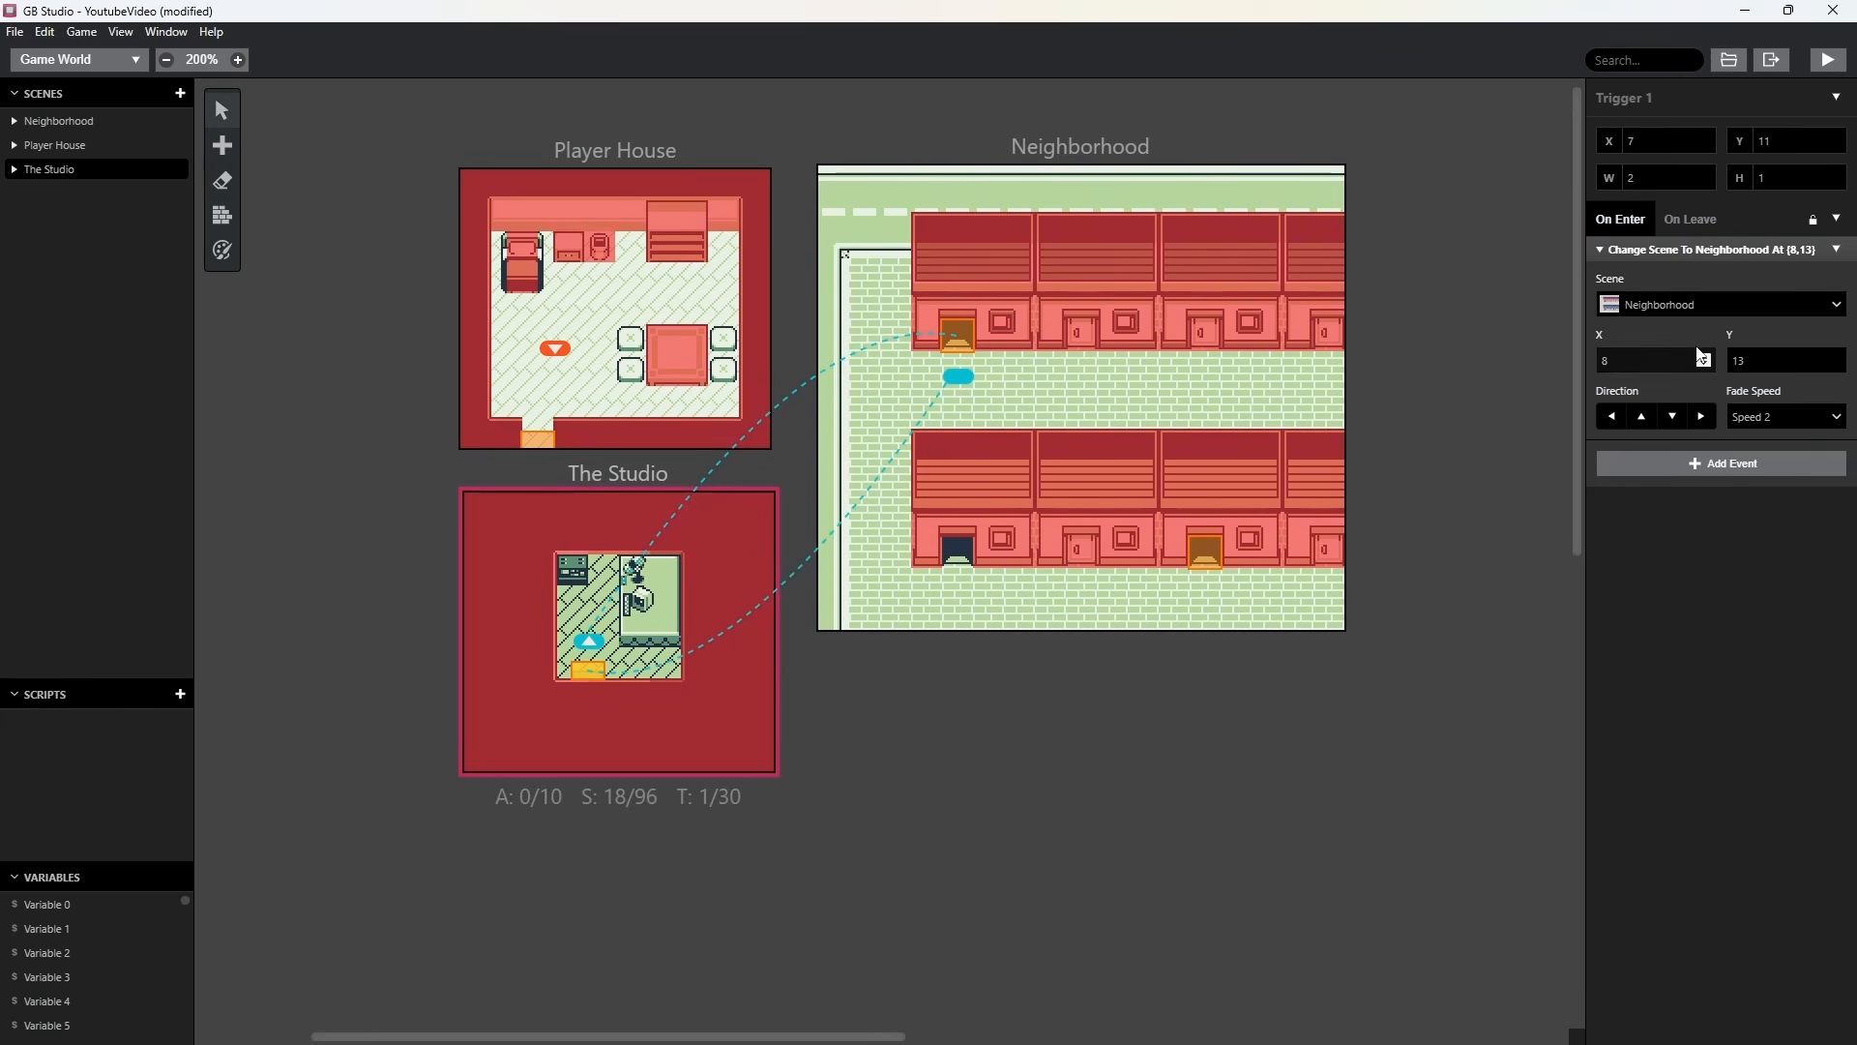
left_click(1676, 417)
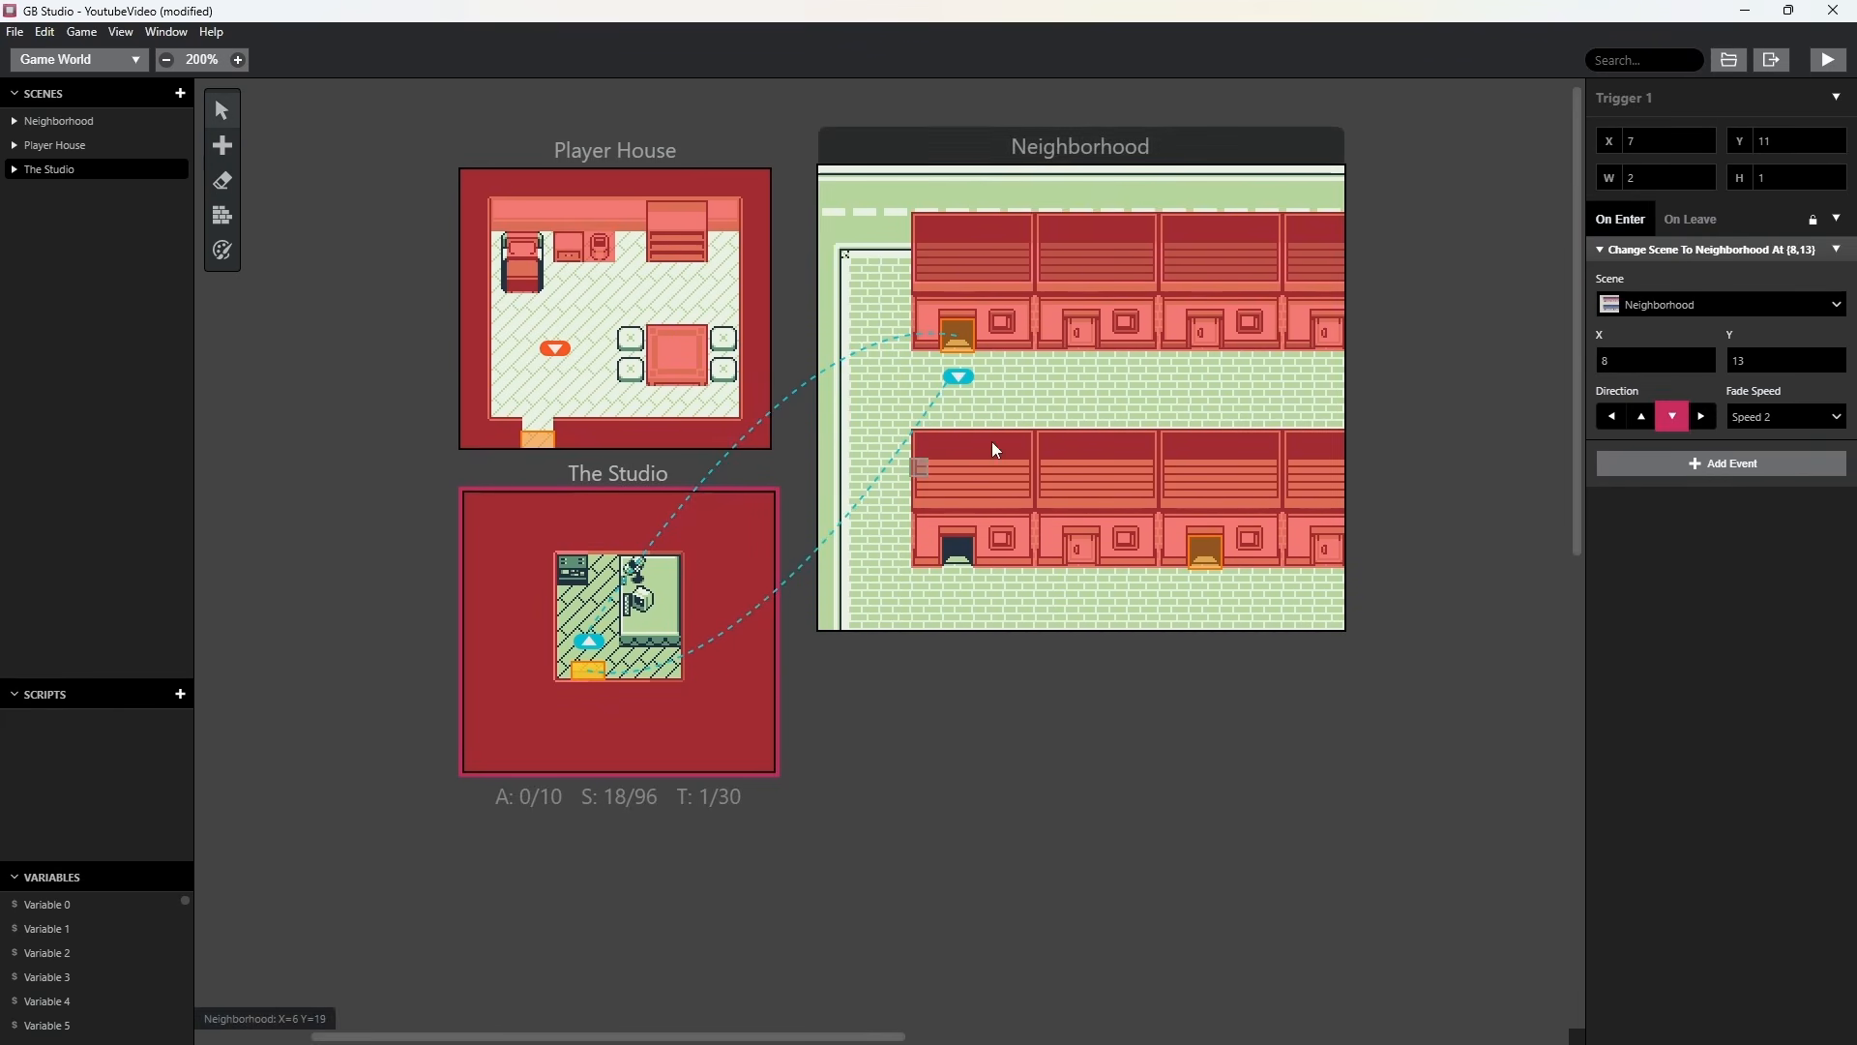
Place an actor in The Studio at X 8, Y 6, beside the desk area, and deselect it.
left_click(222, 145)
left_click(264, 182)
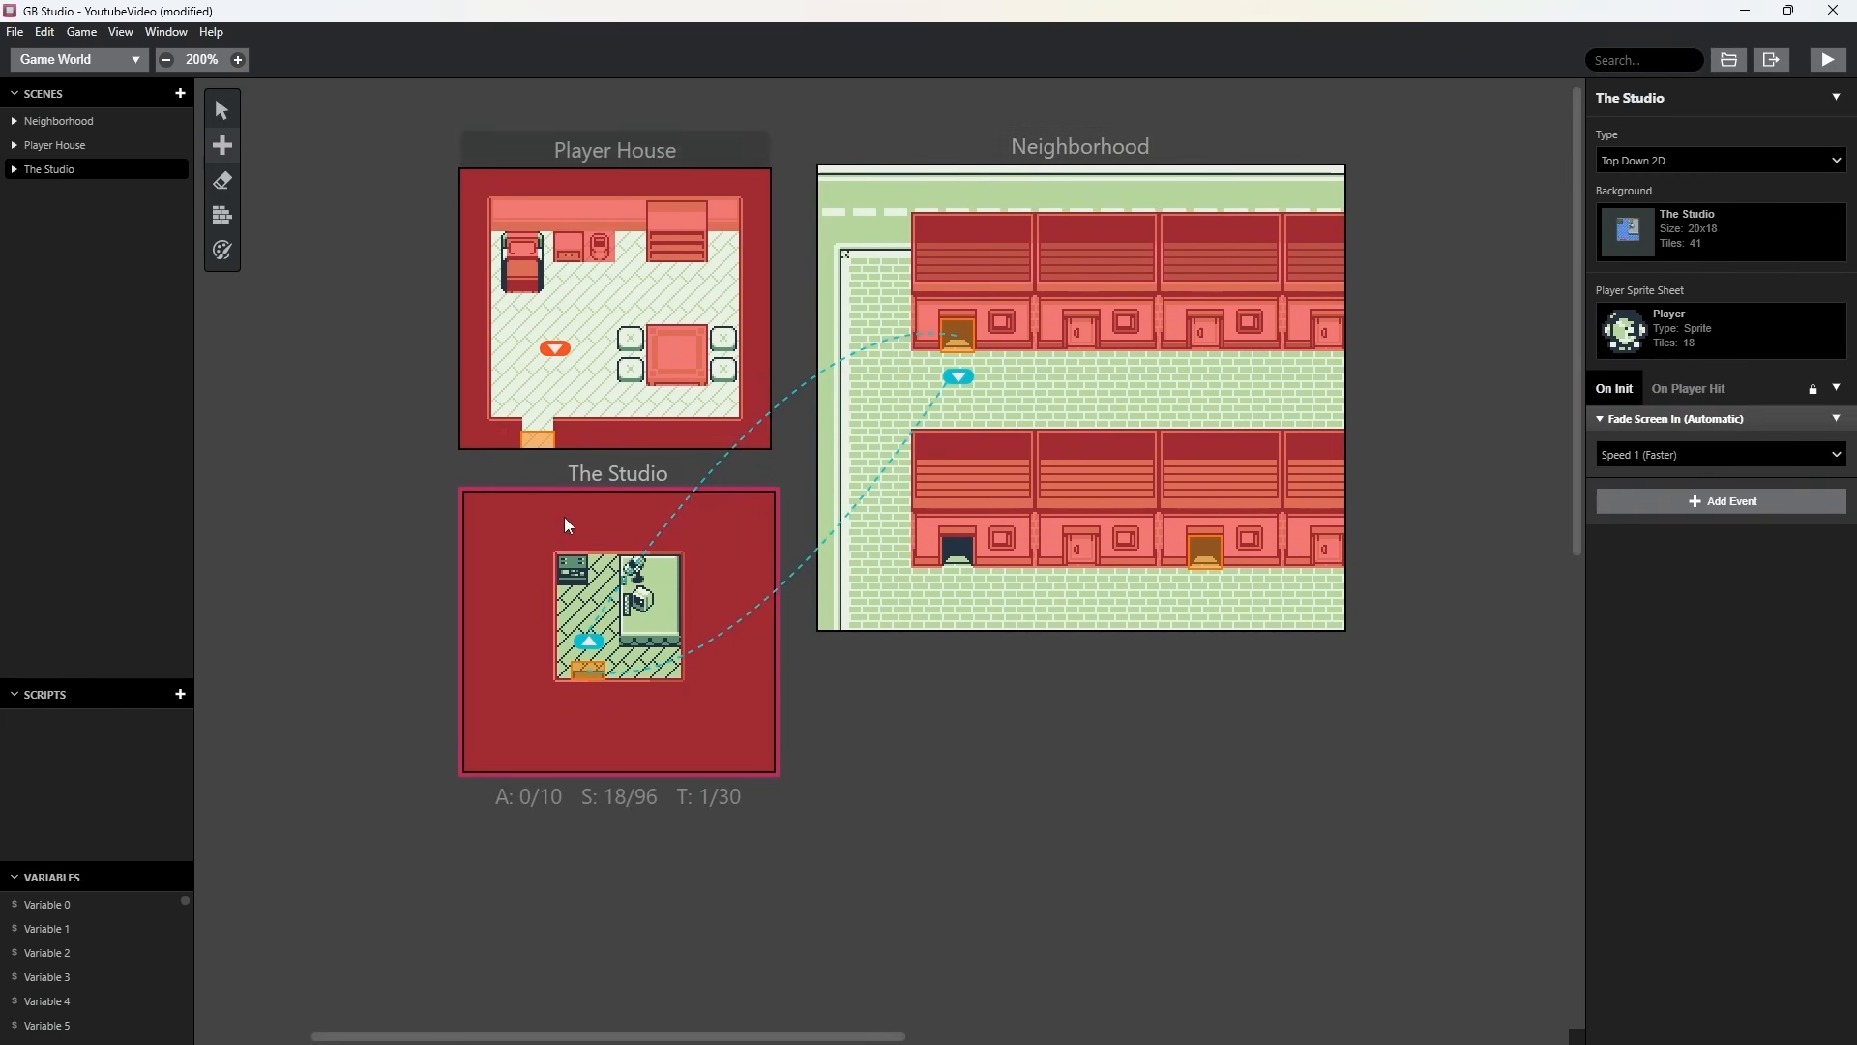
left_click(595, 592)
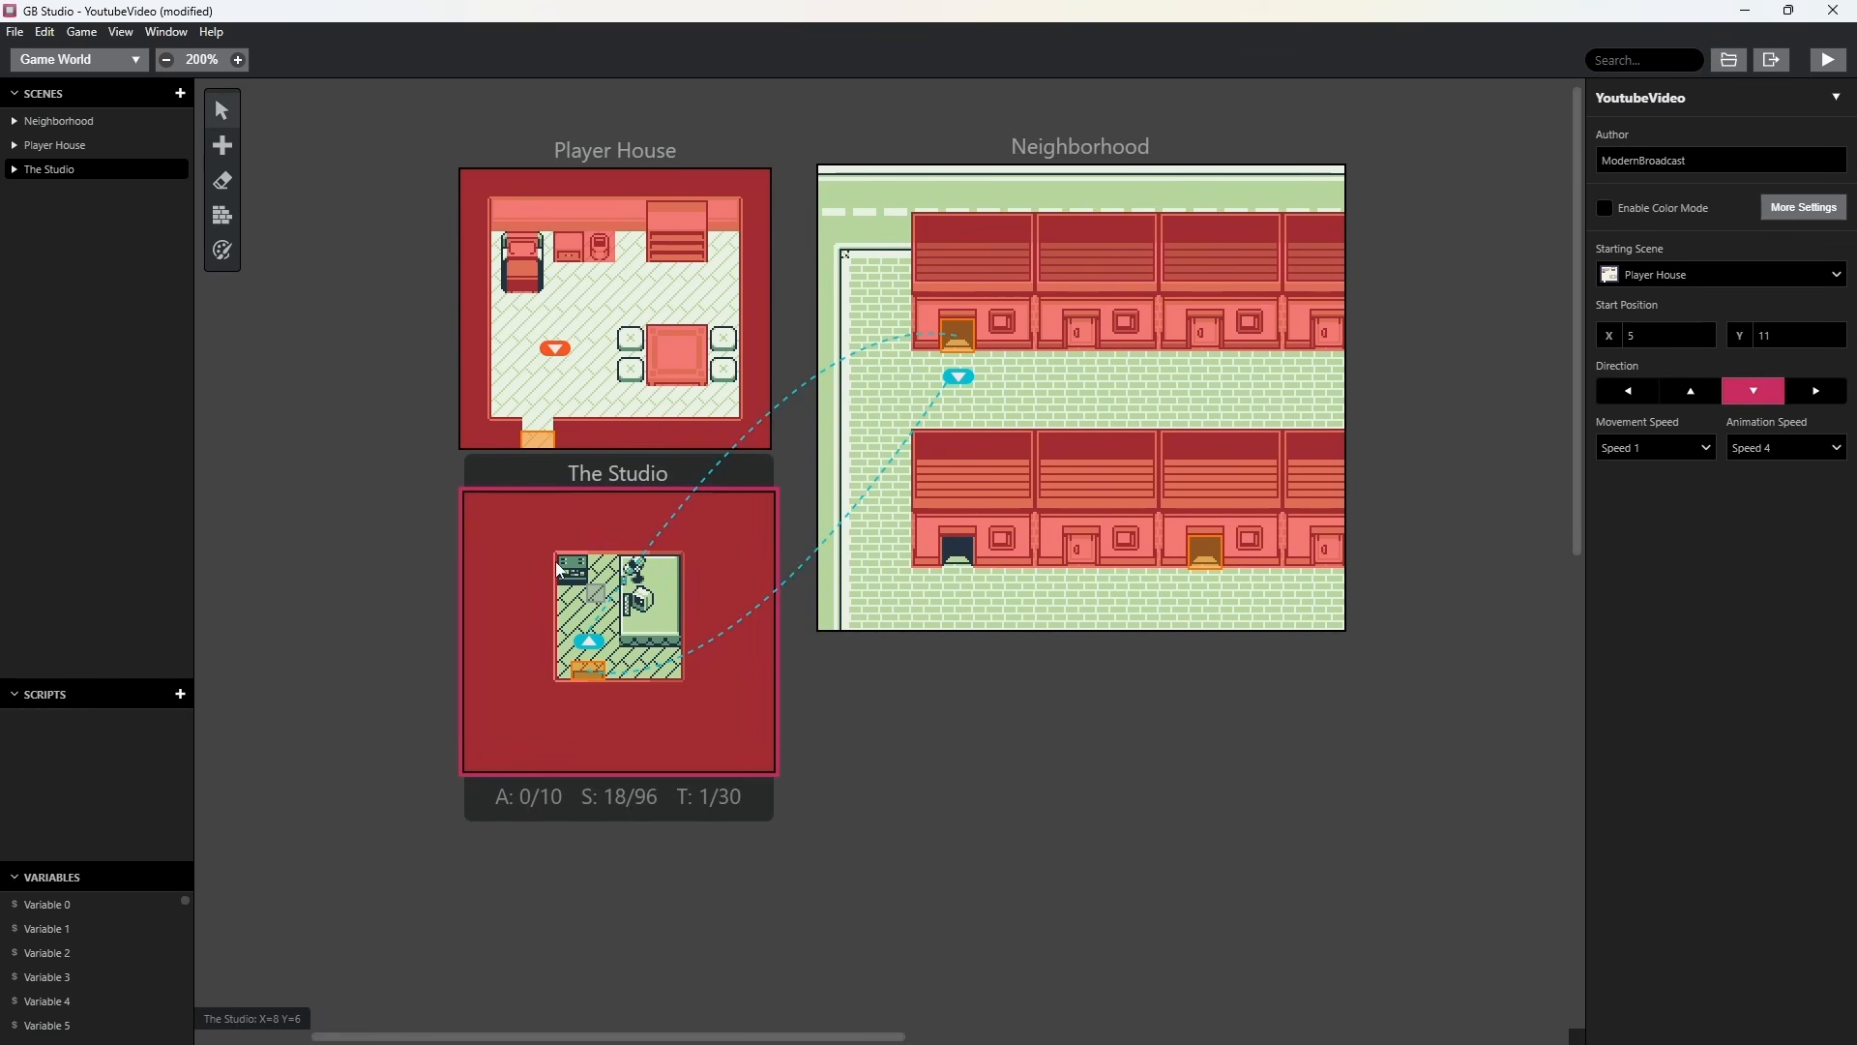
Run the game and walk the character from Player House through Neighborhood into The Studio to test the new scene and actor.
left_click(1829, 60)
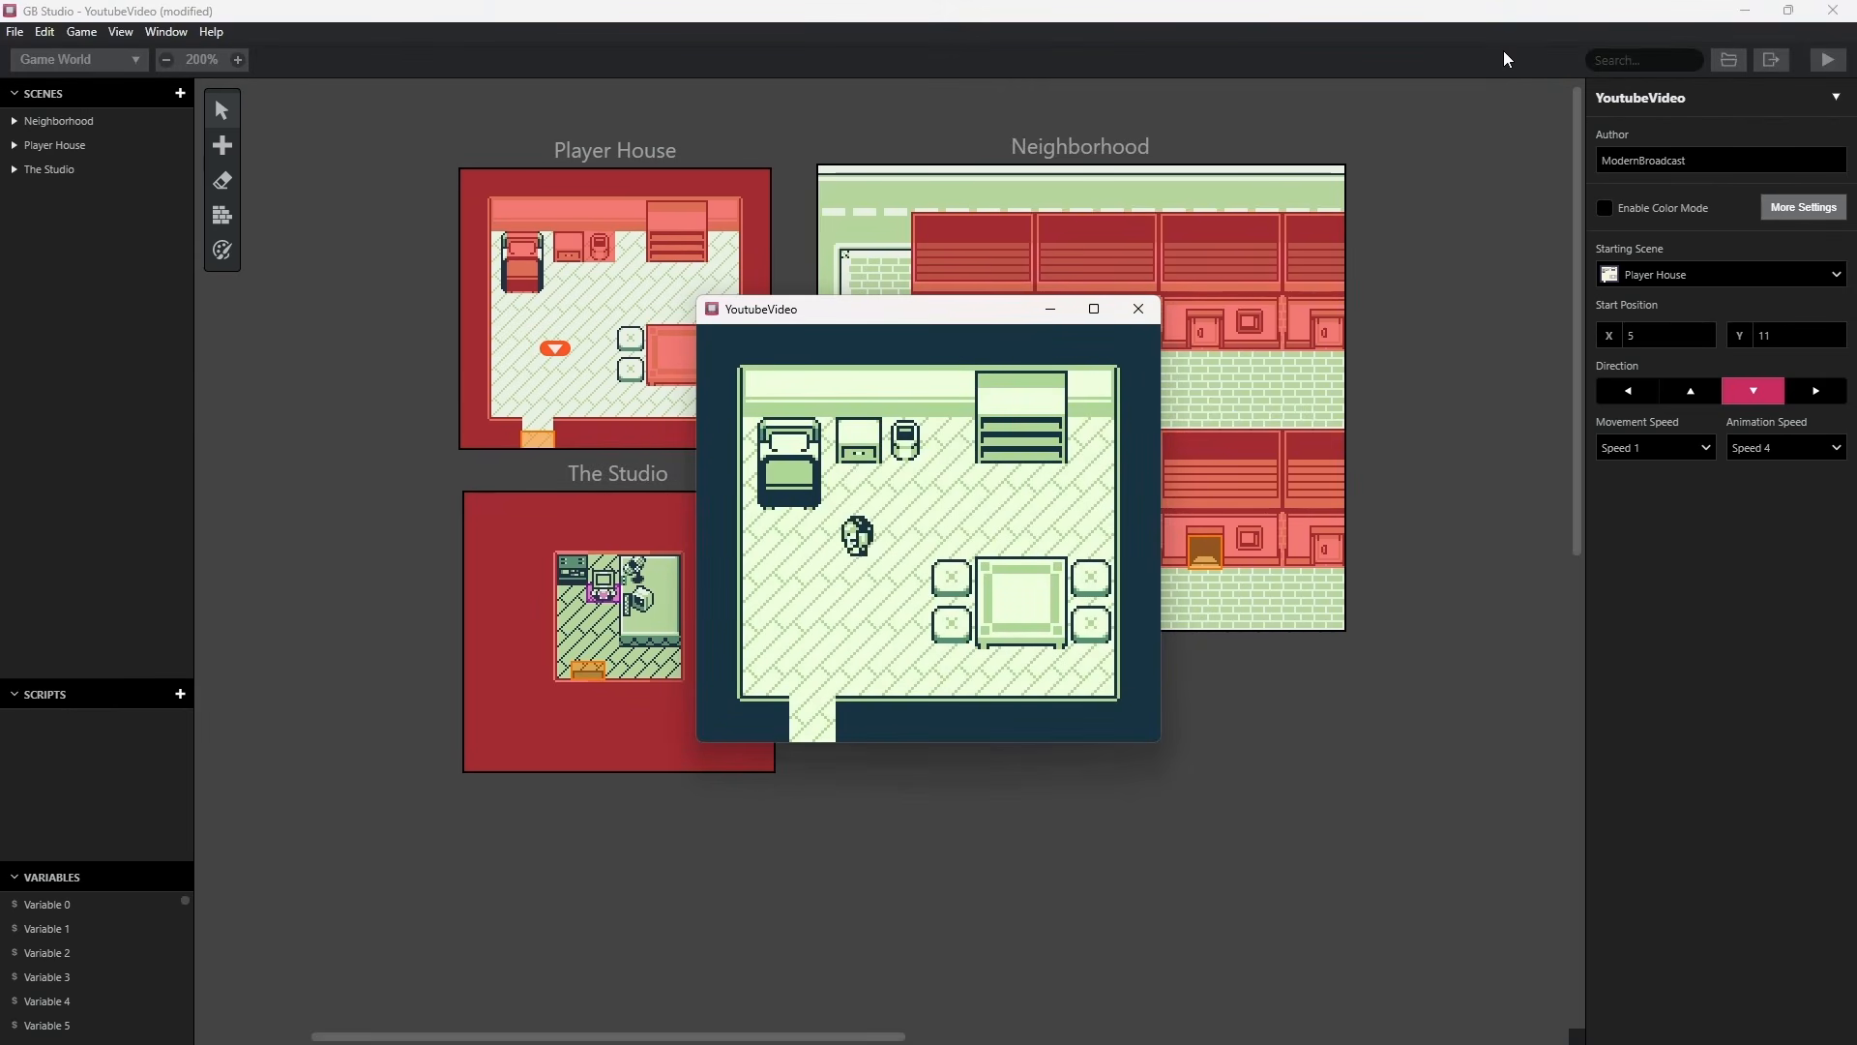
key("Down")
key("Left")
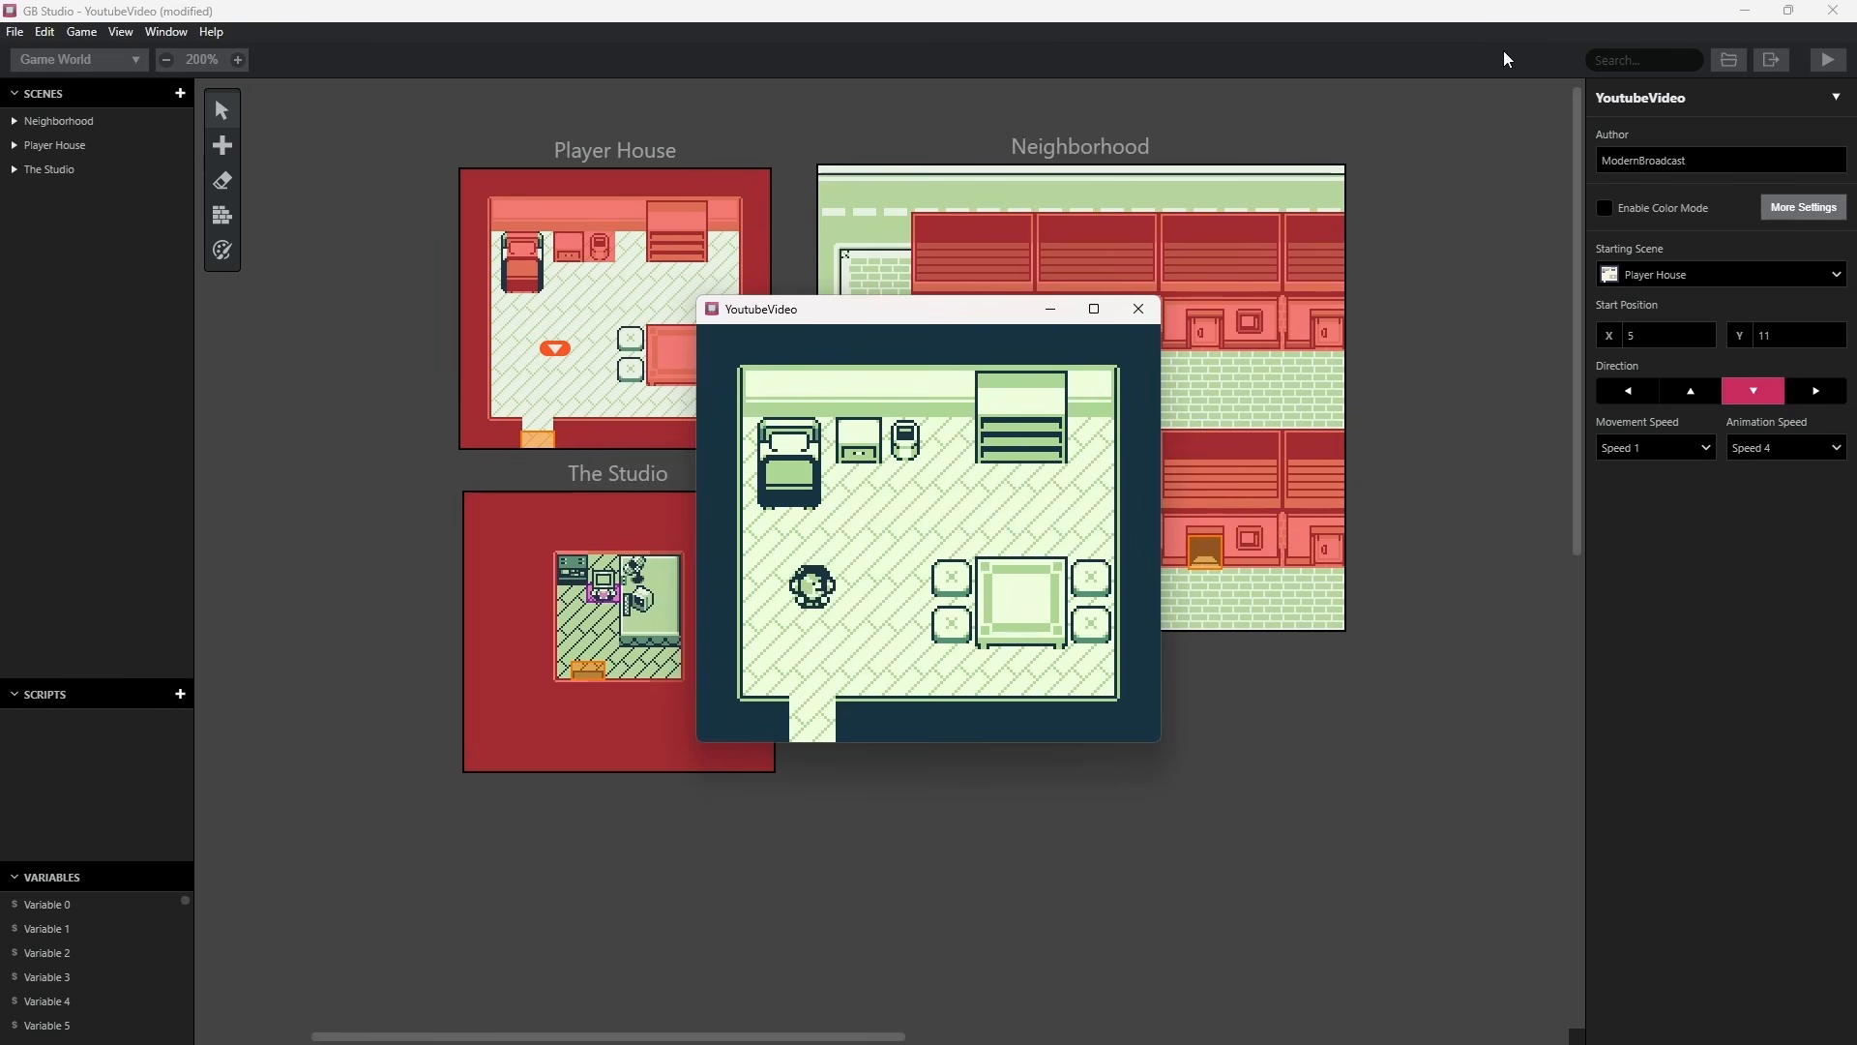
key("Down")
key("Left")
key("Up")
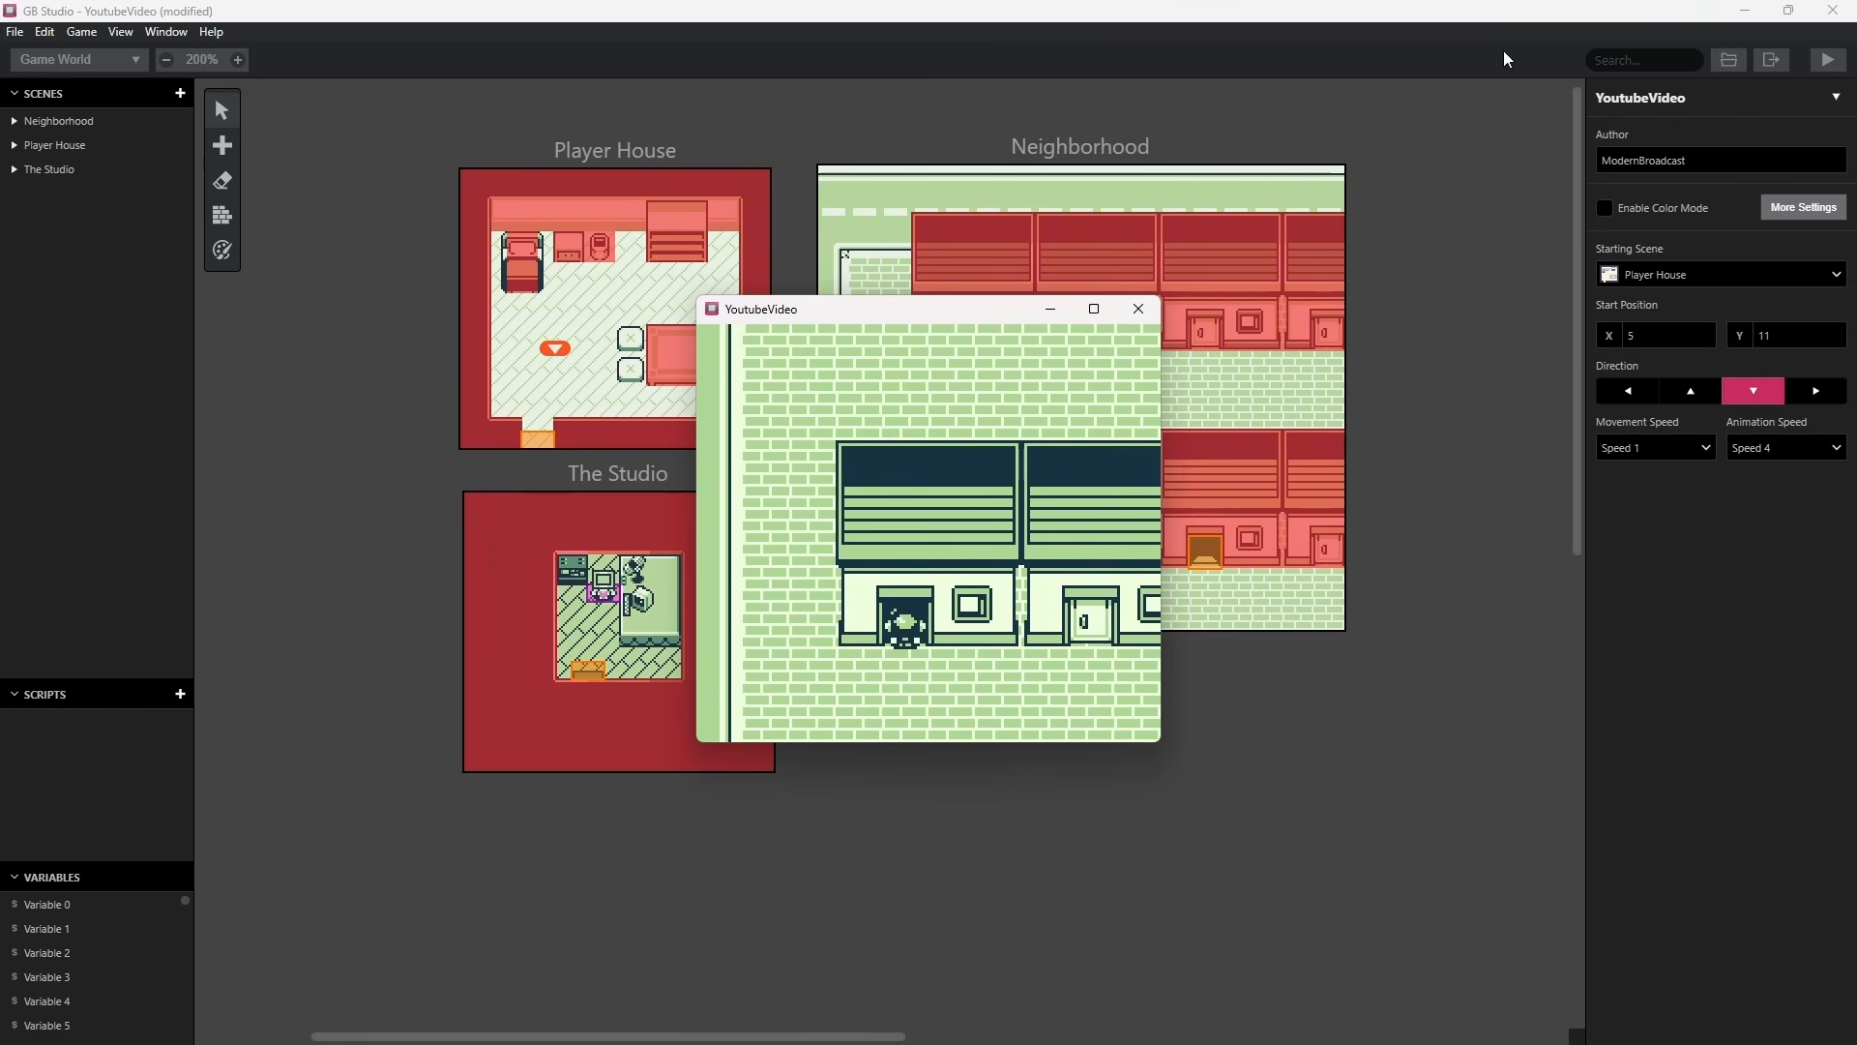
key("Down")
key("Left")
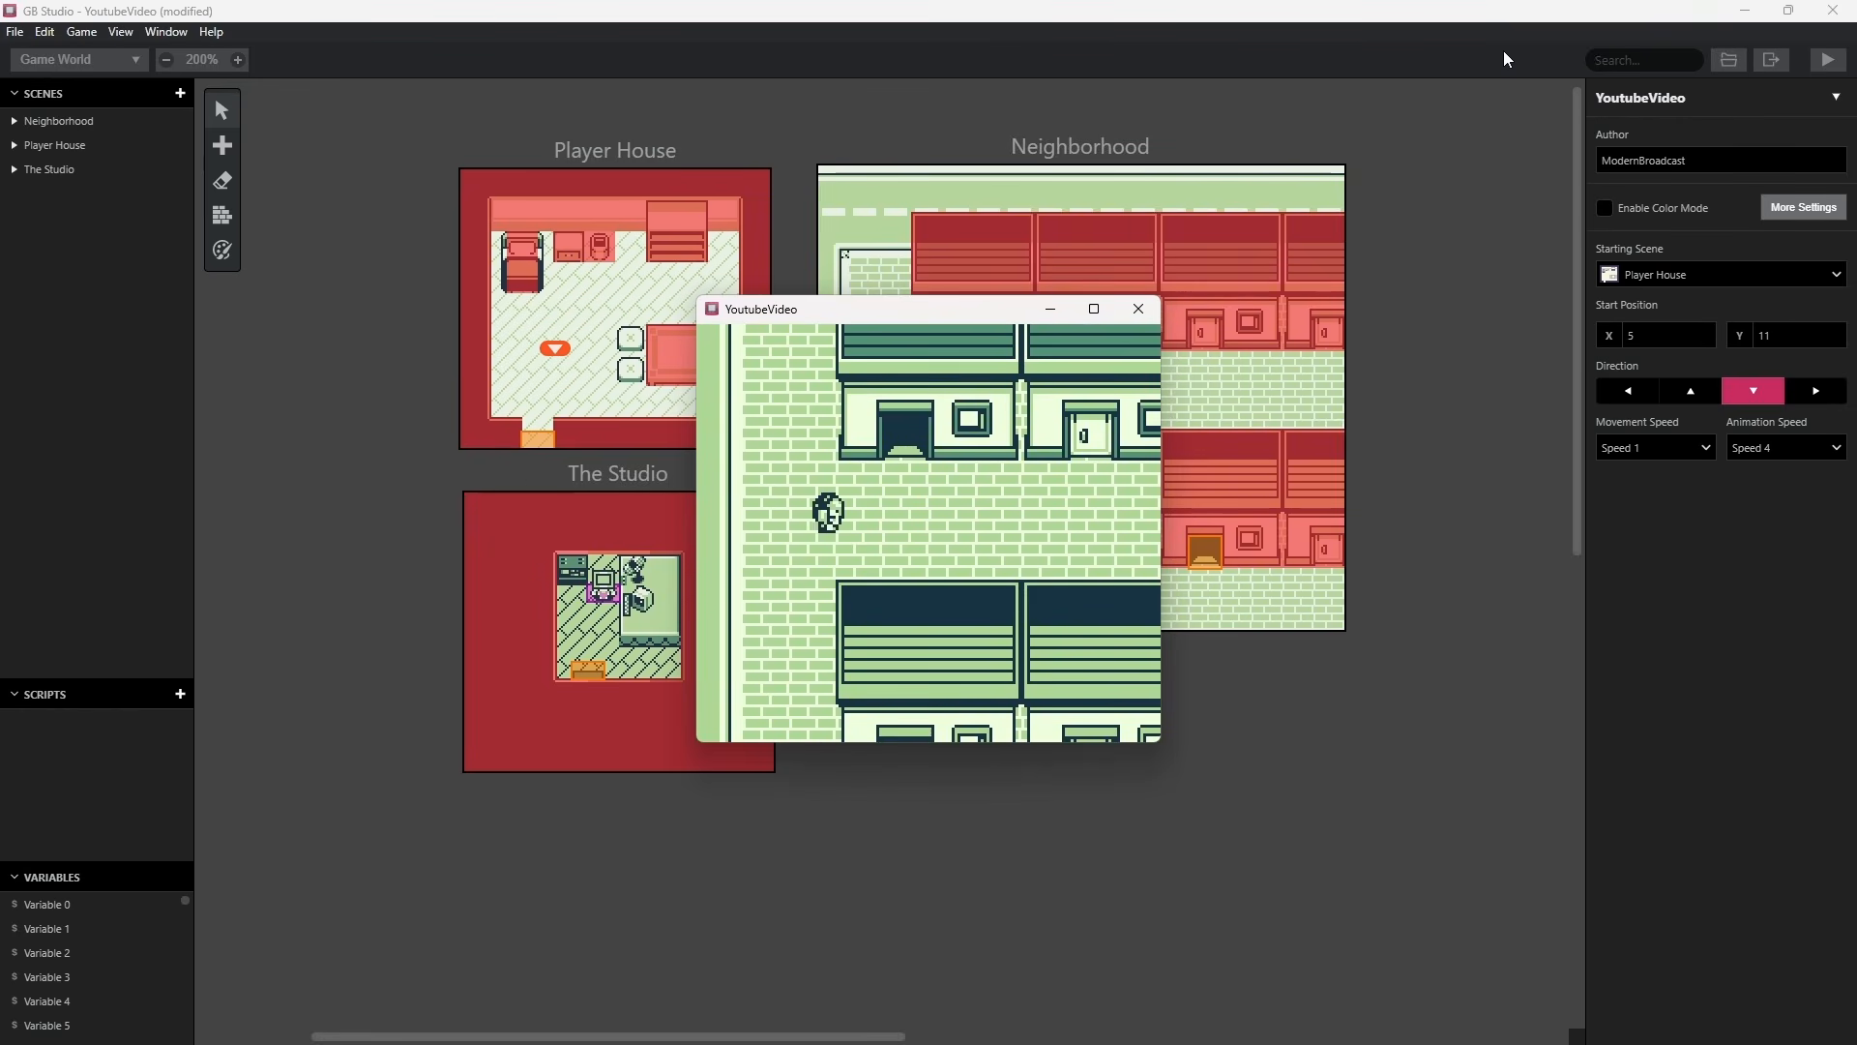
key("Right")
key("Up")
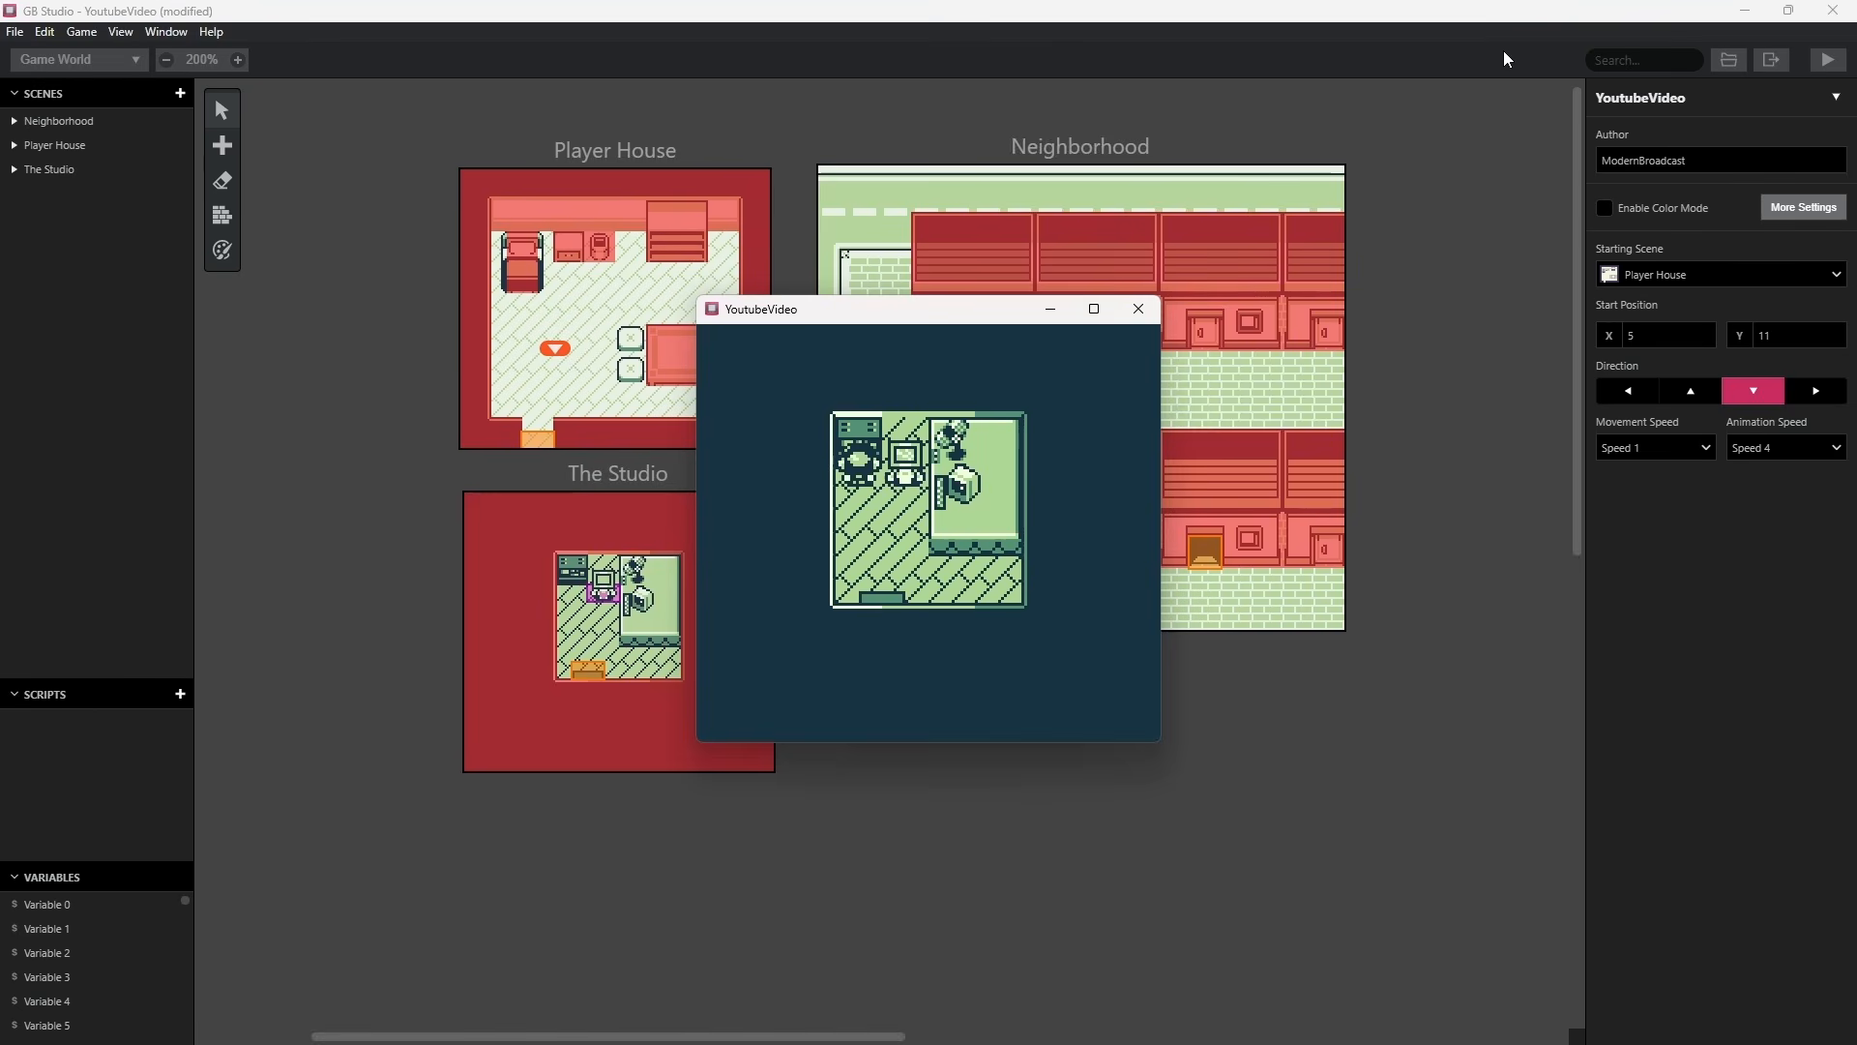
Walk the character around the actor and furniture in The Studio to check facing and collisions, then close the game.
key("Right")
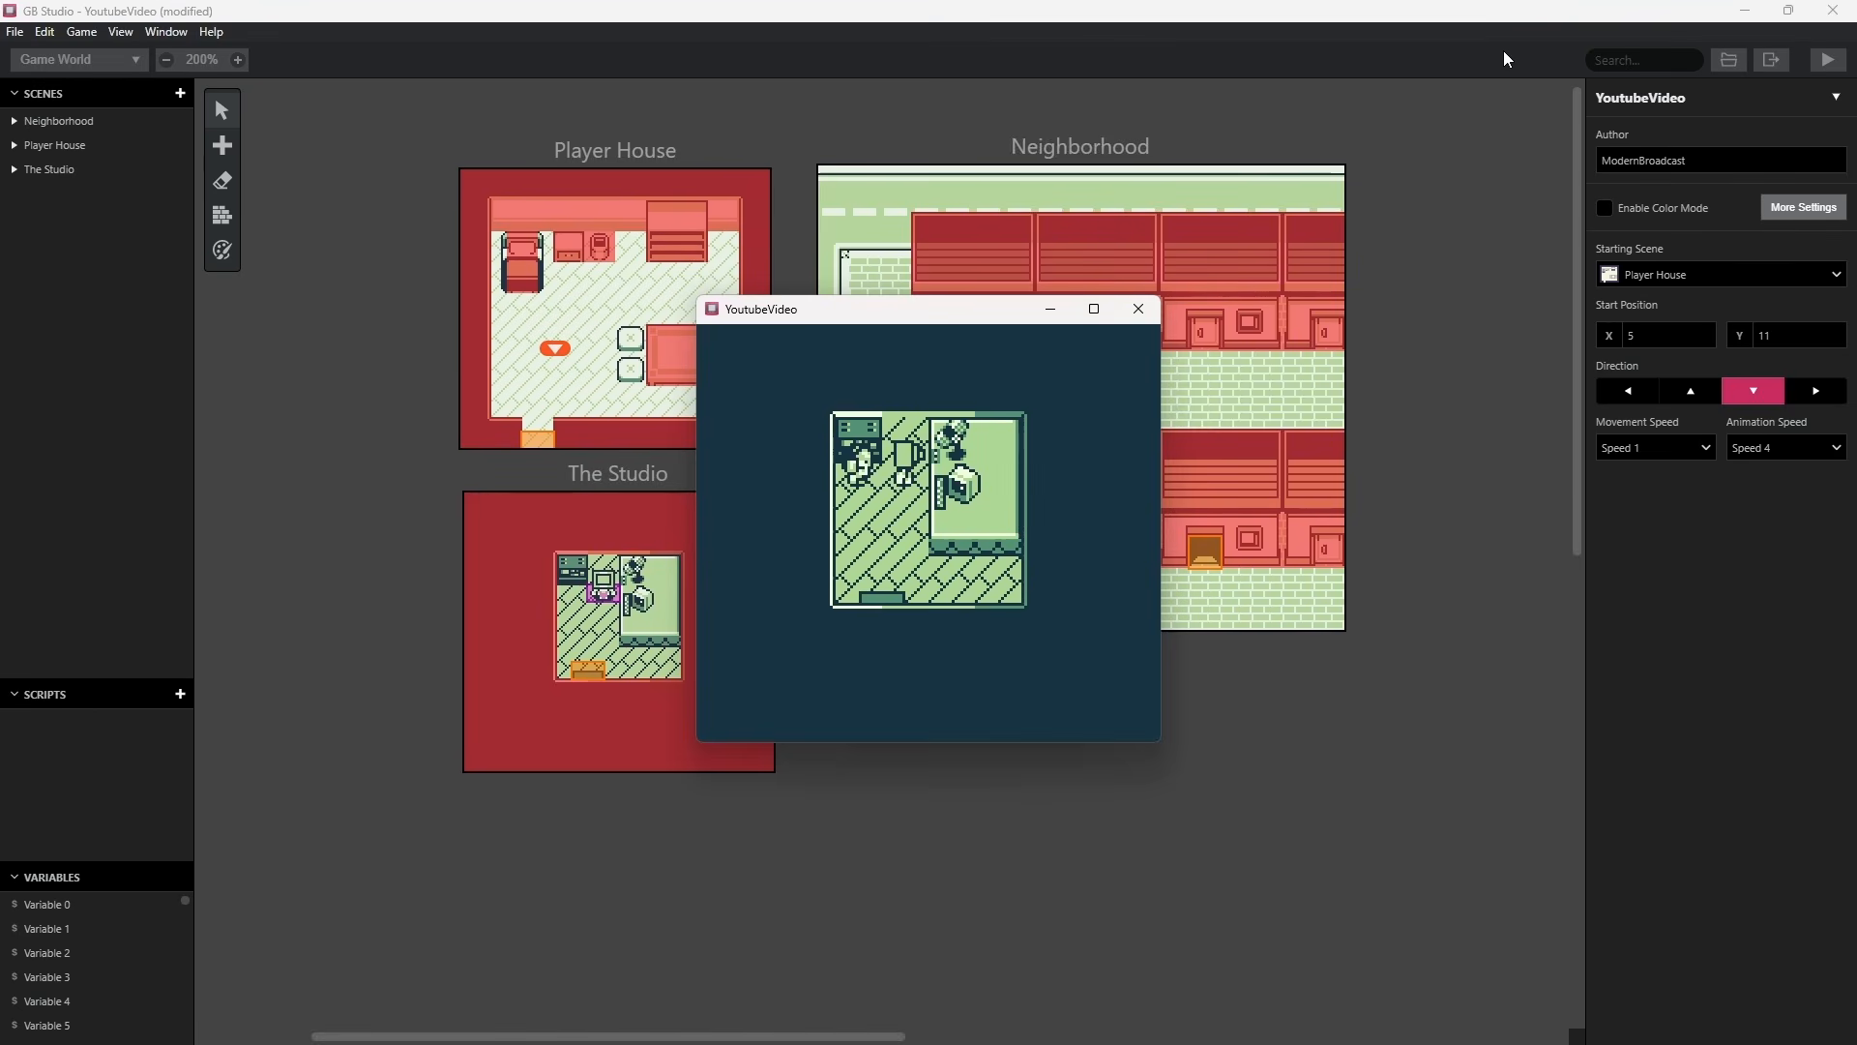
key("Down")
key("Right")
key("Up")
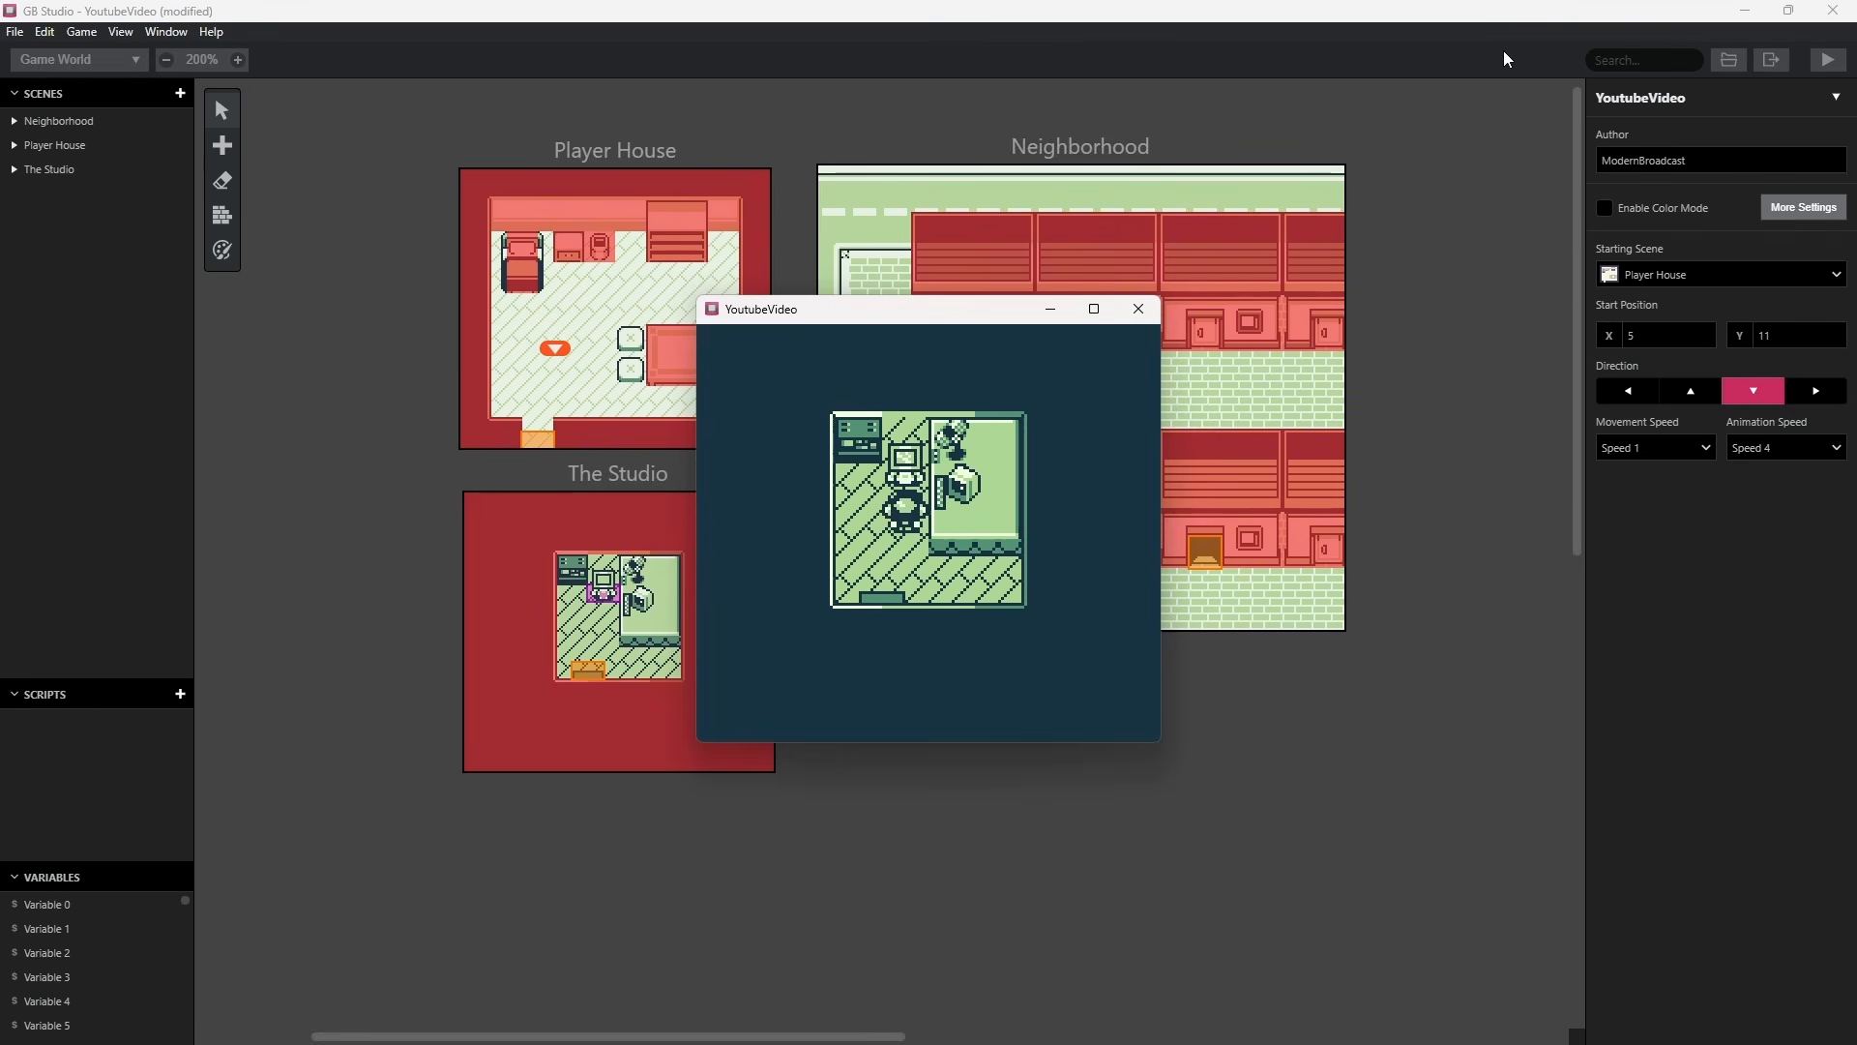
key("Right")
key("Up")
key("Left")
key("Down")
key("Left")
key("Up")
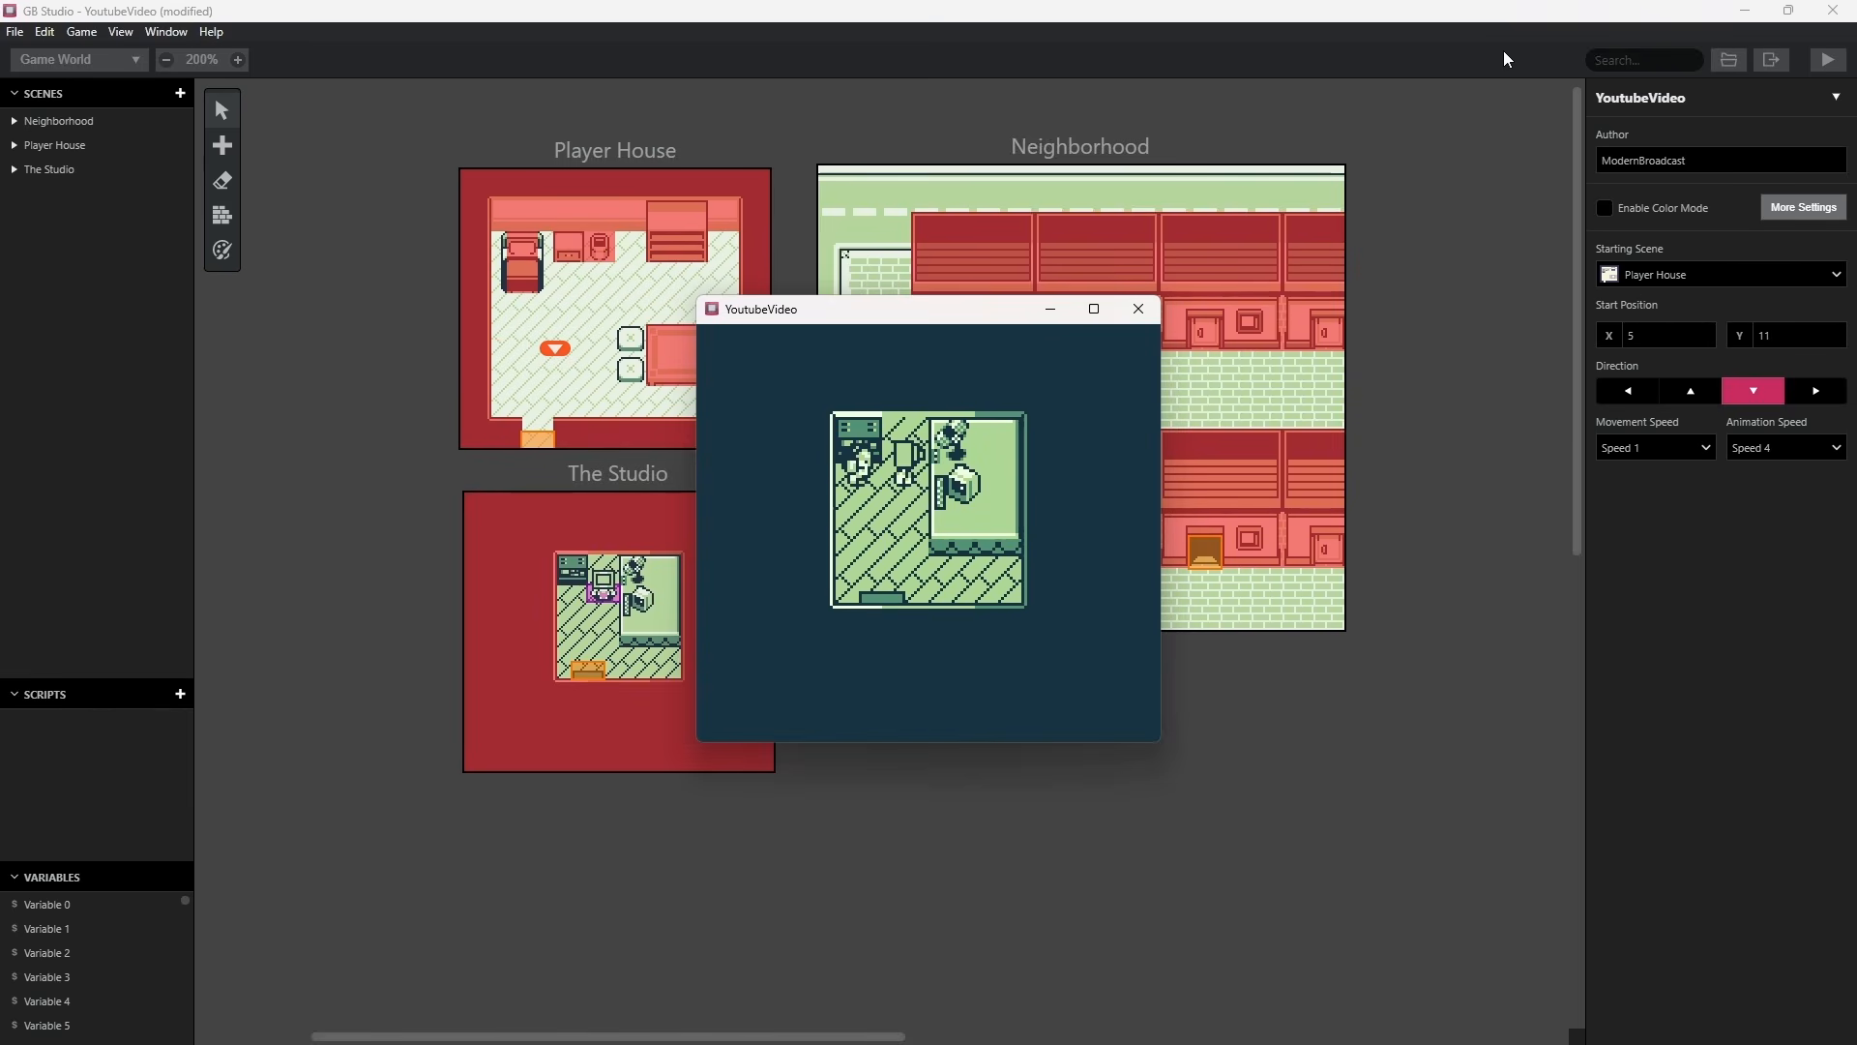
key("Down")
key("Right")
key("Up")
key("Left")
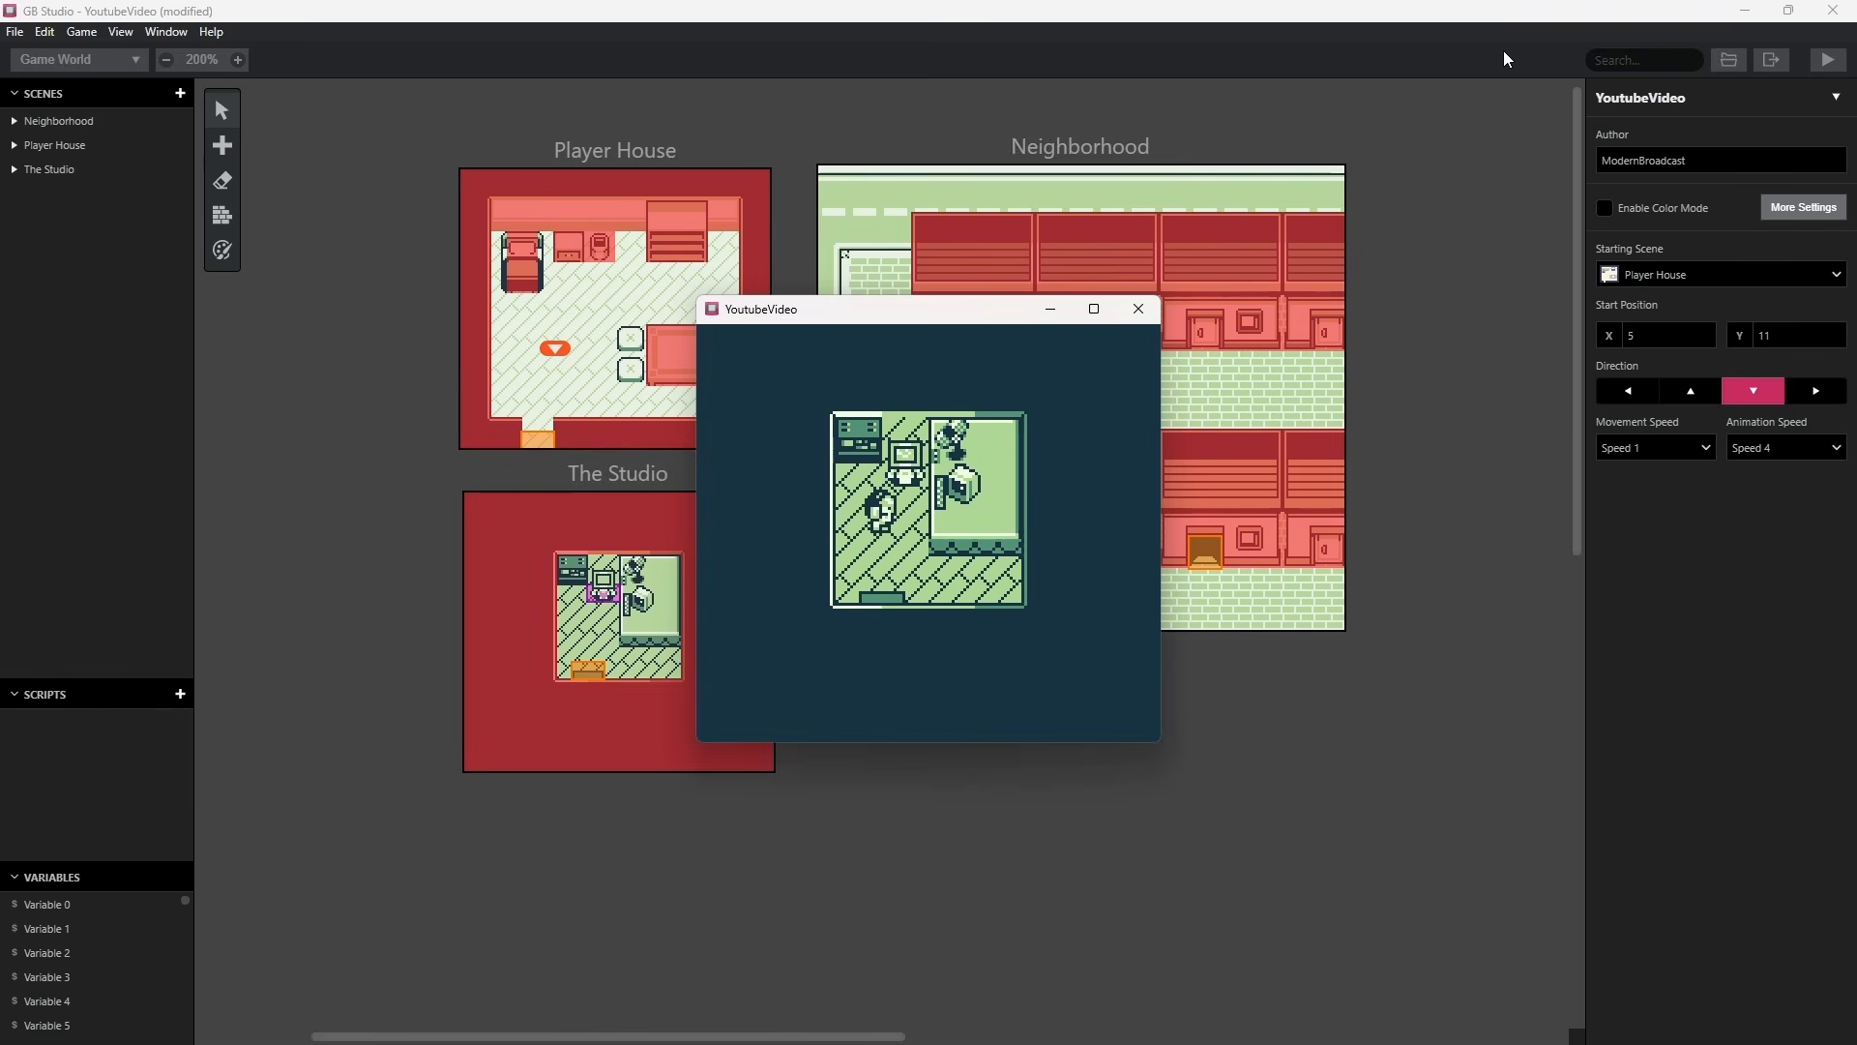
key("Down")
left_click(1139, 309)
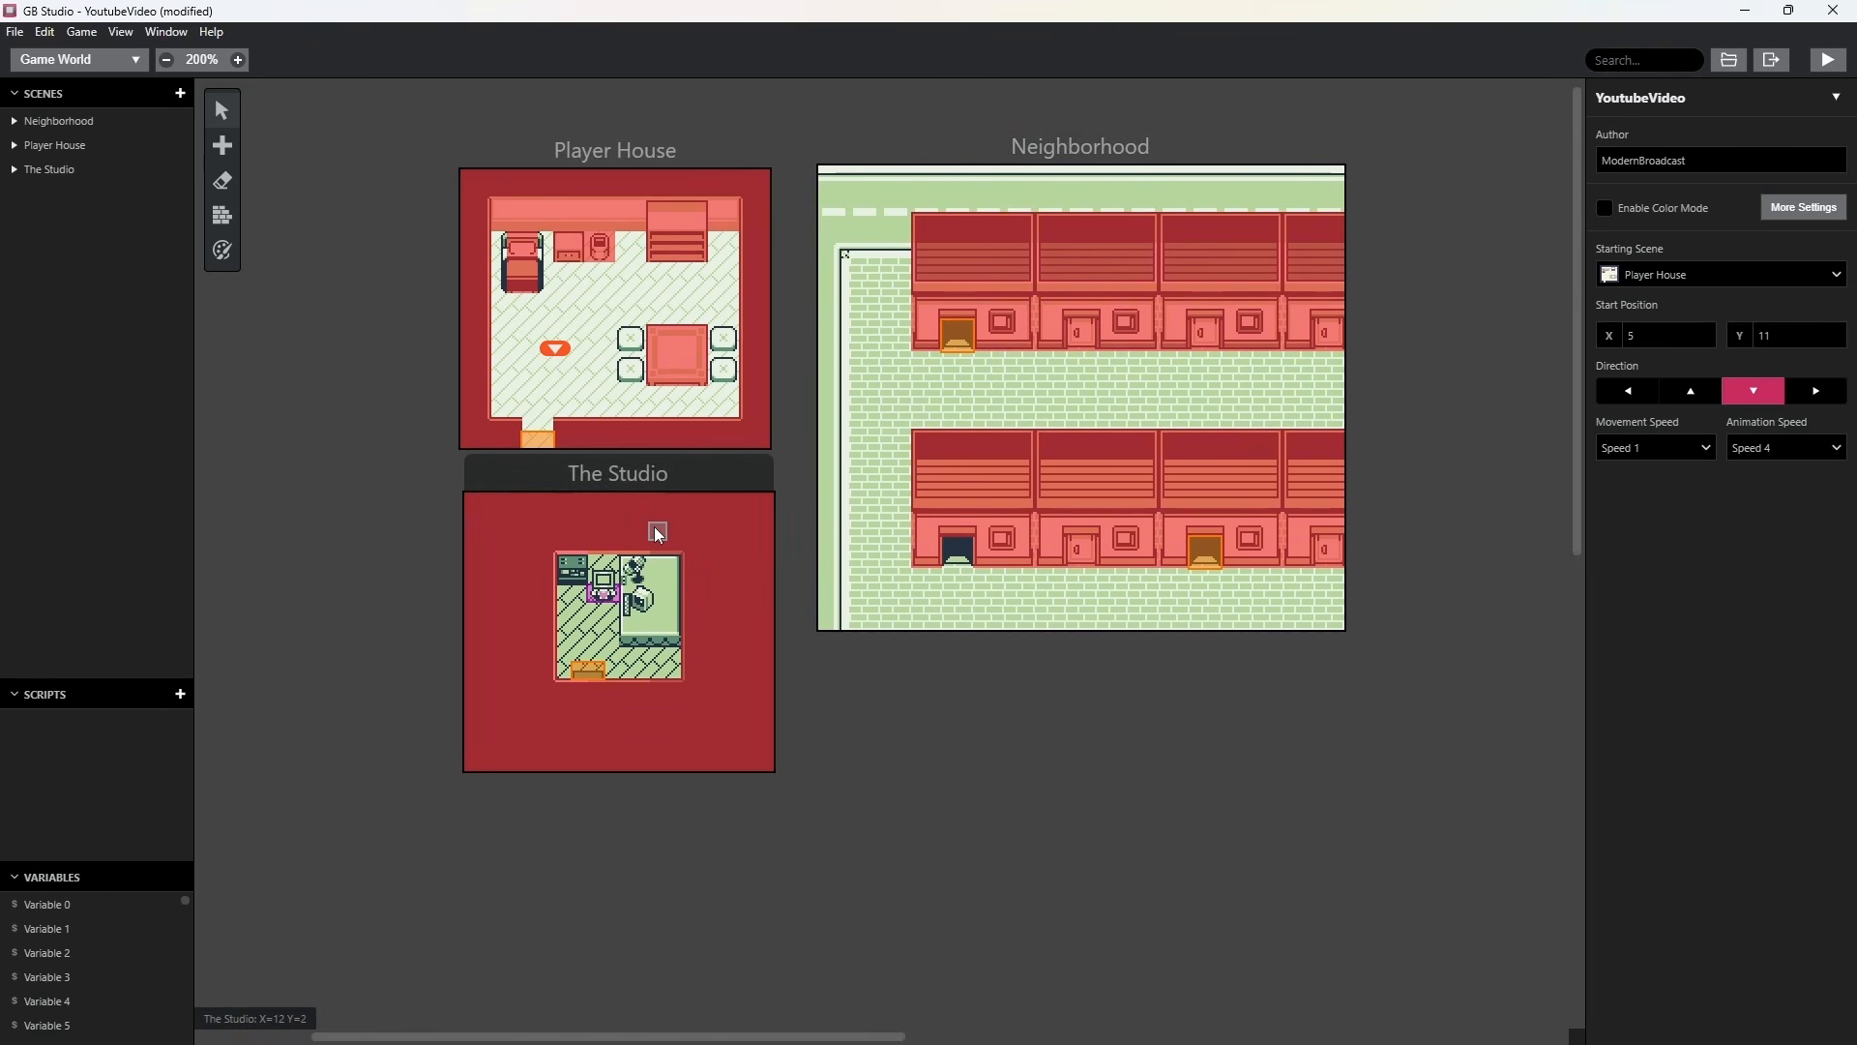
Paint solid collision tiles over the large desk area and the equipment cabinet in The Studio's upper corner.
left_click(222, 215)
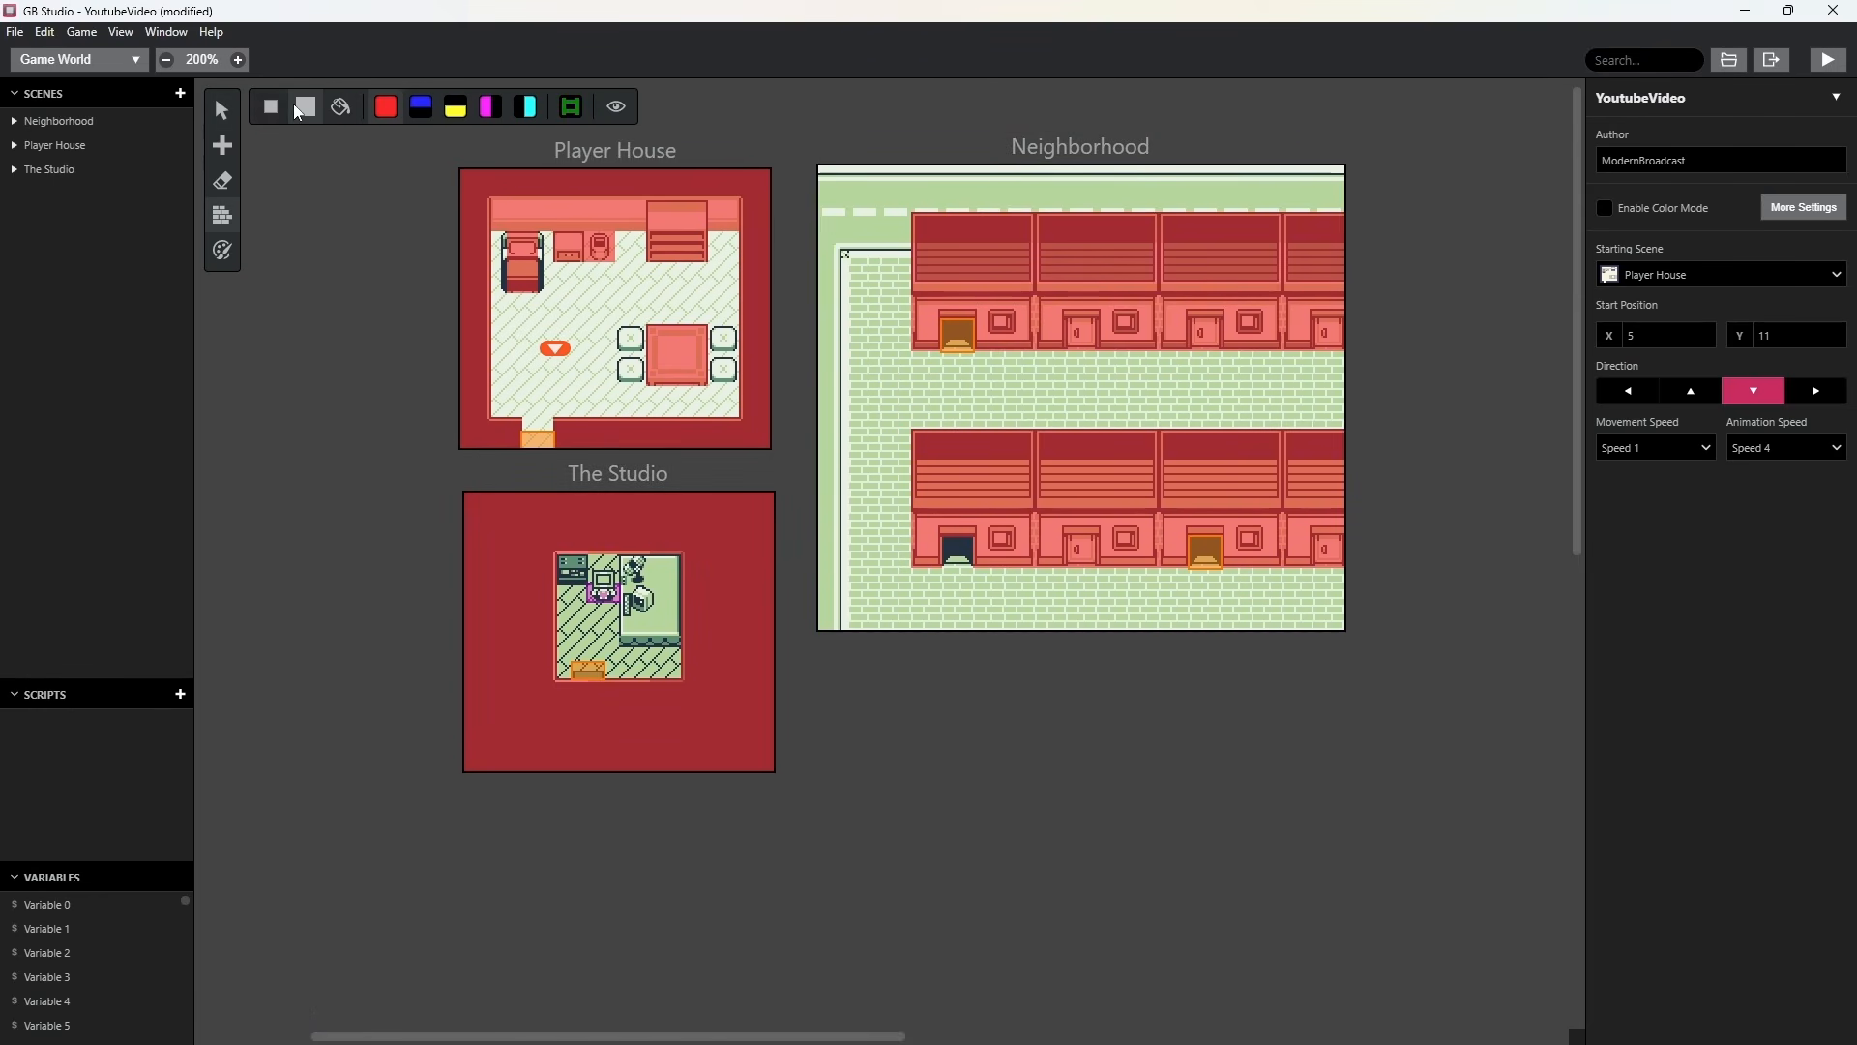
left_click(650, 631)
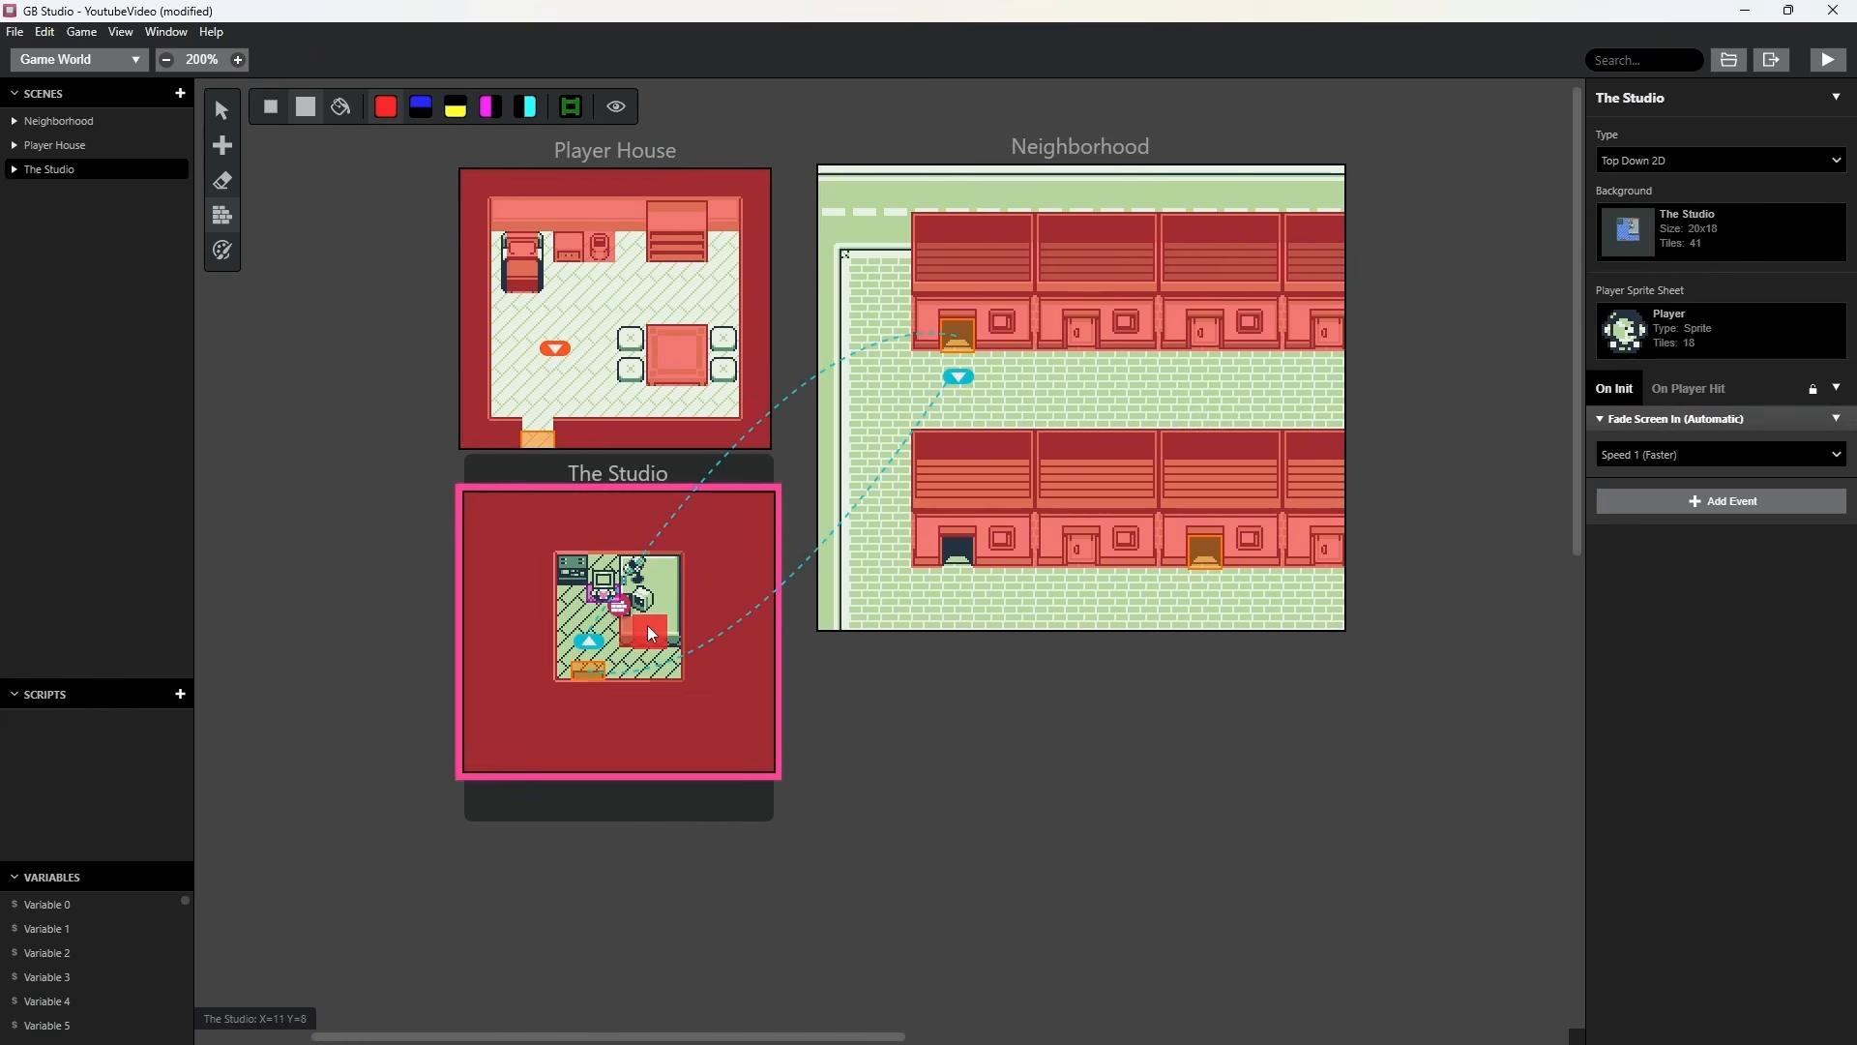
left_click_drag(647, 625, 653, 612)
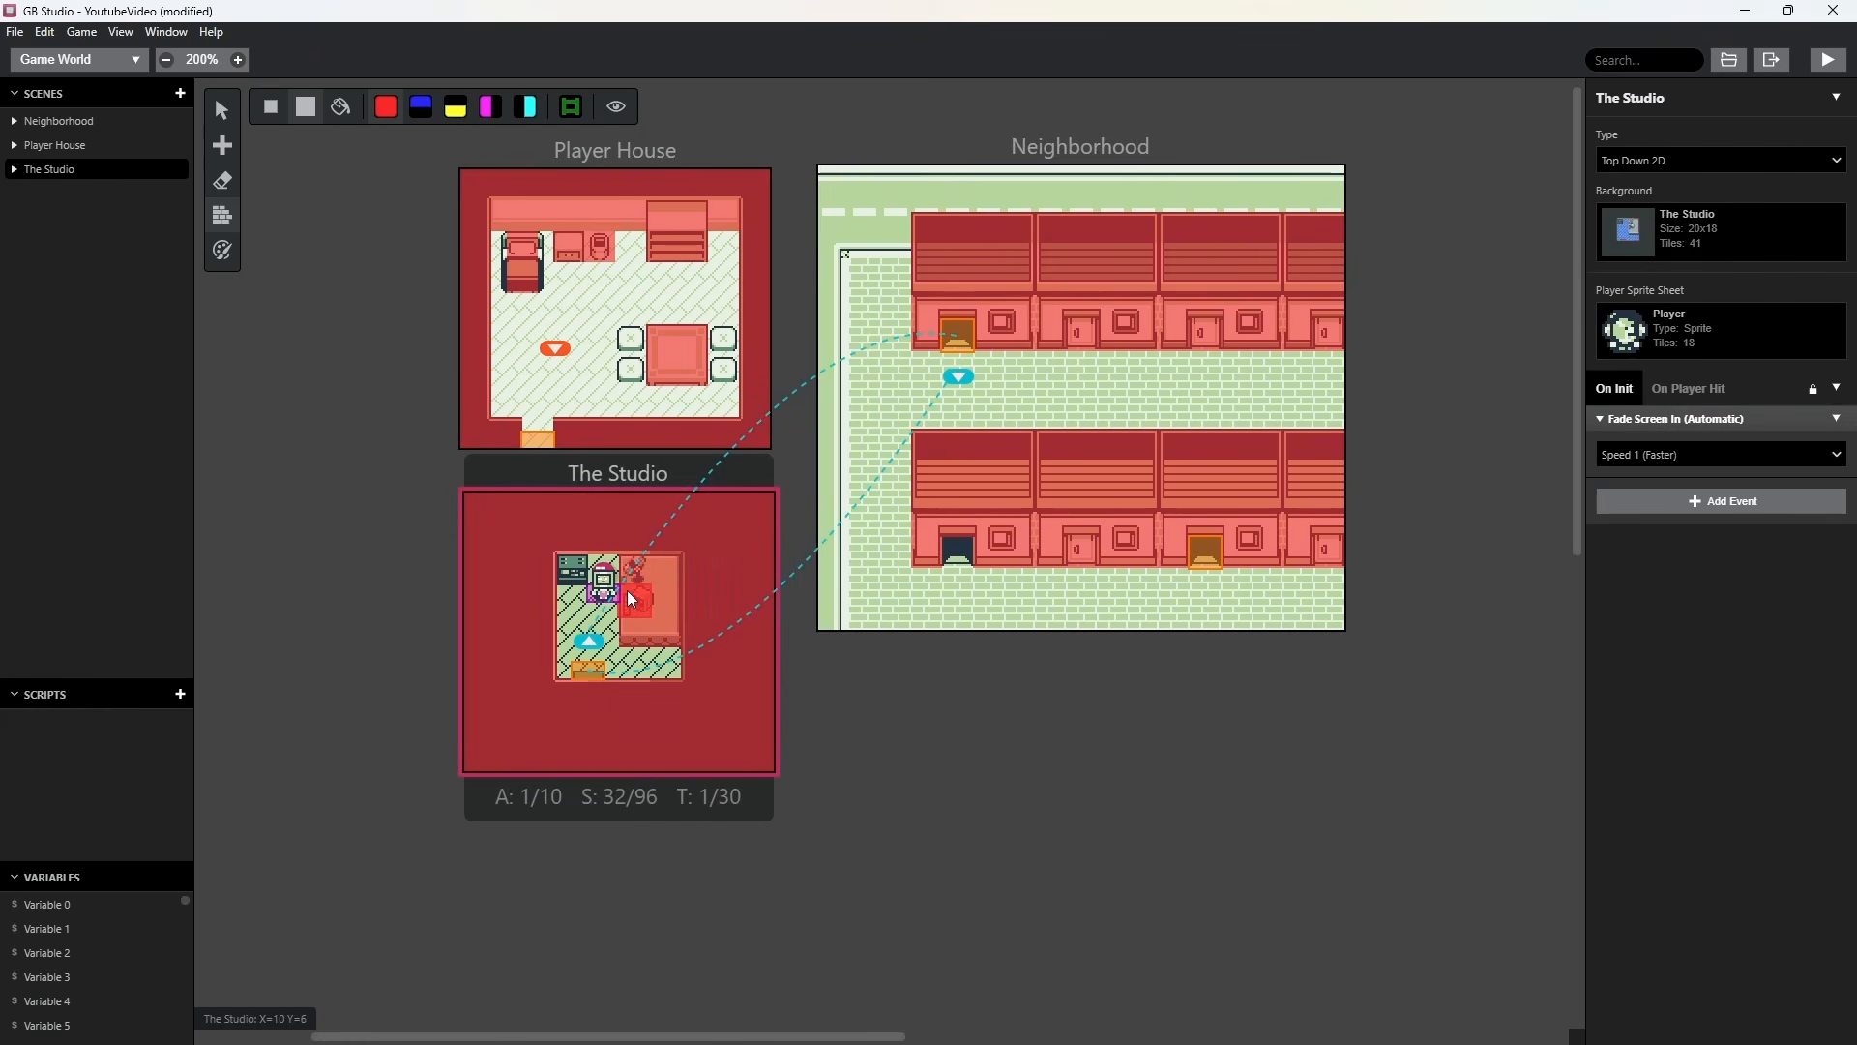
left_click(226, 116)
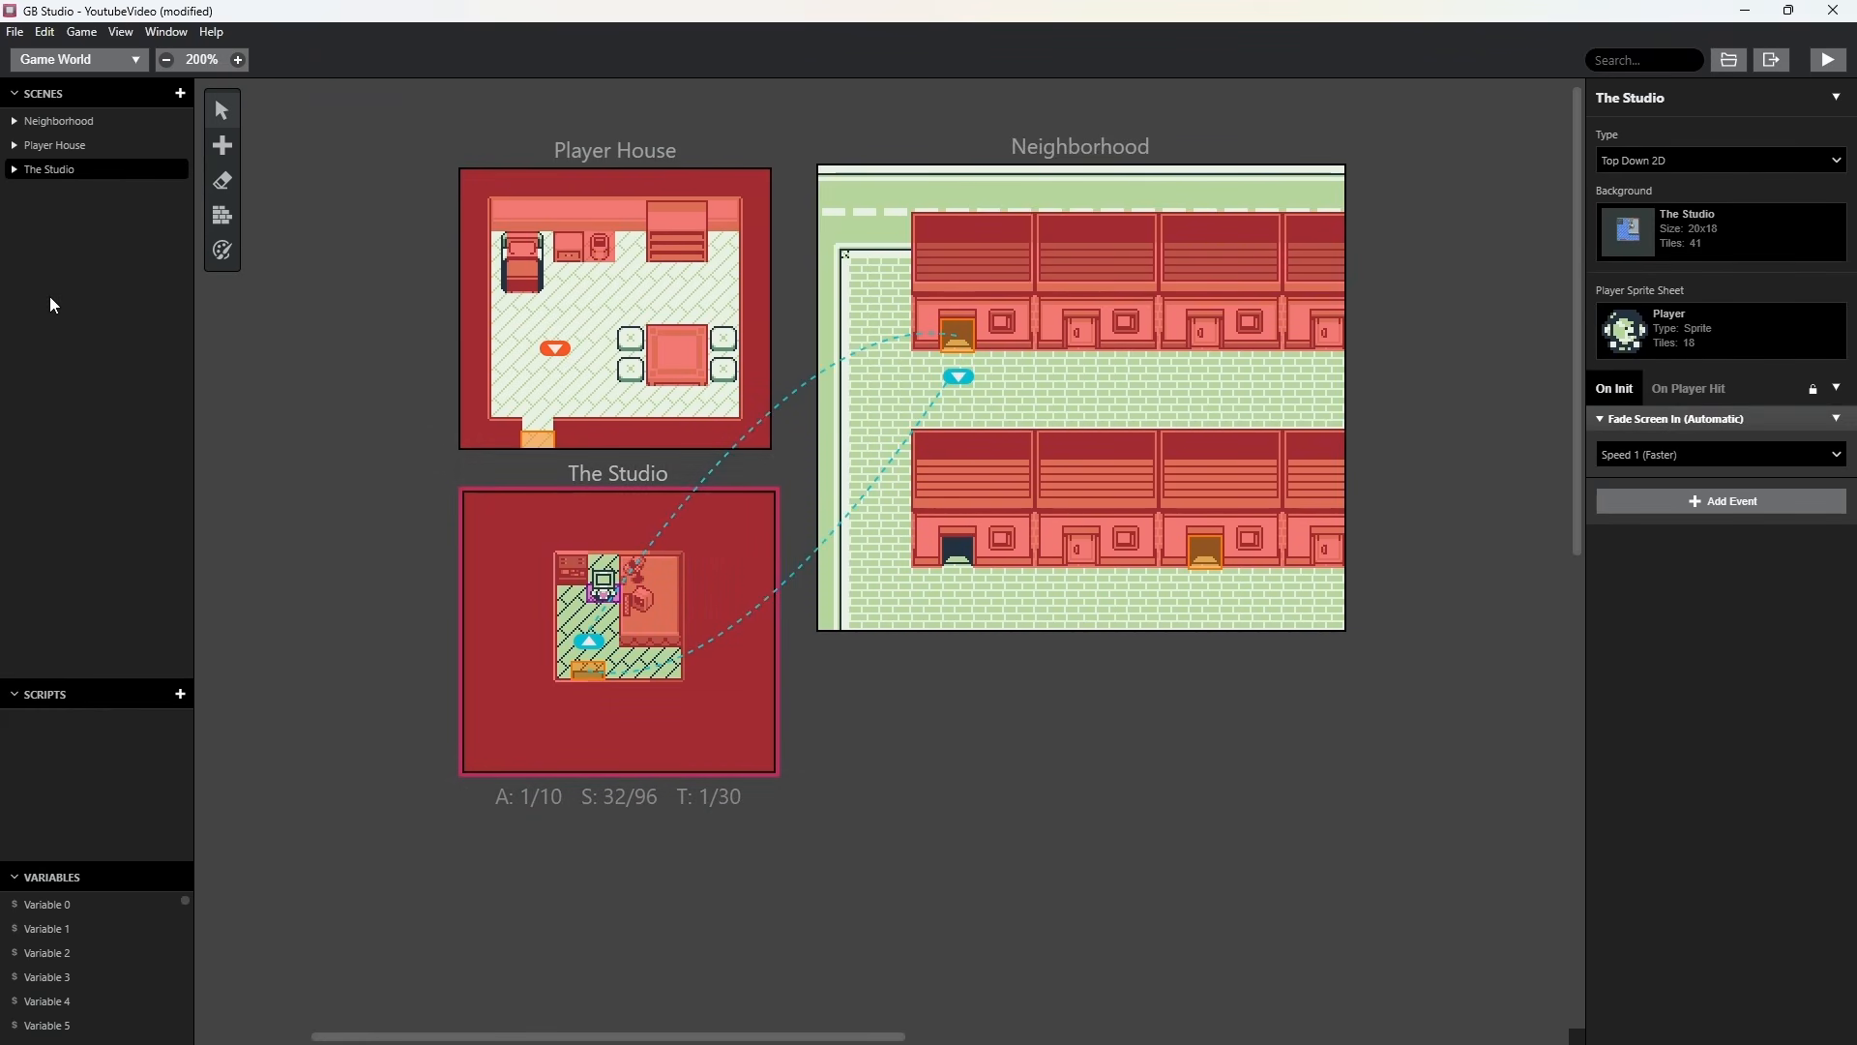
Rename The Studio's actor to MB and set its direction to face right.
left_click(605, 599)
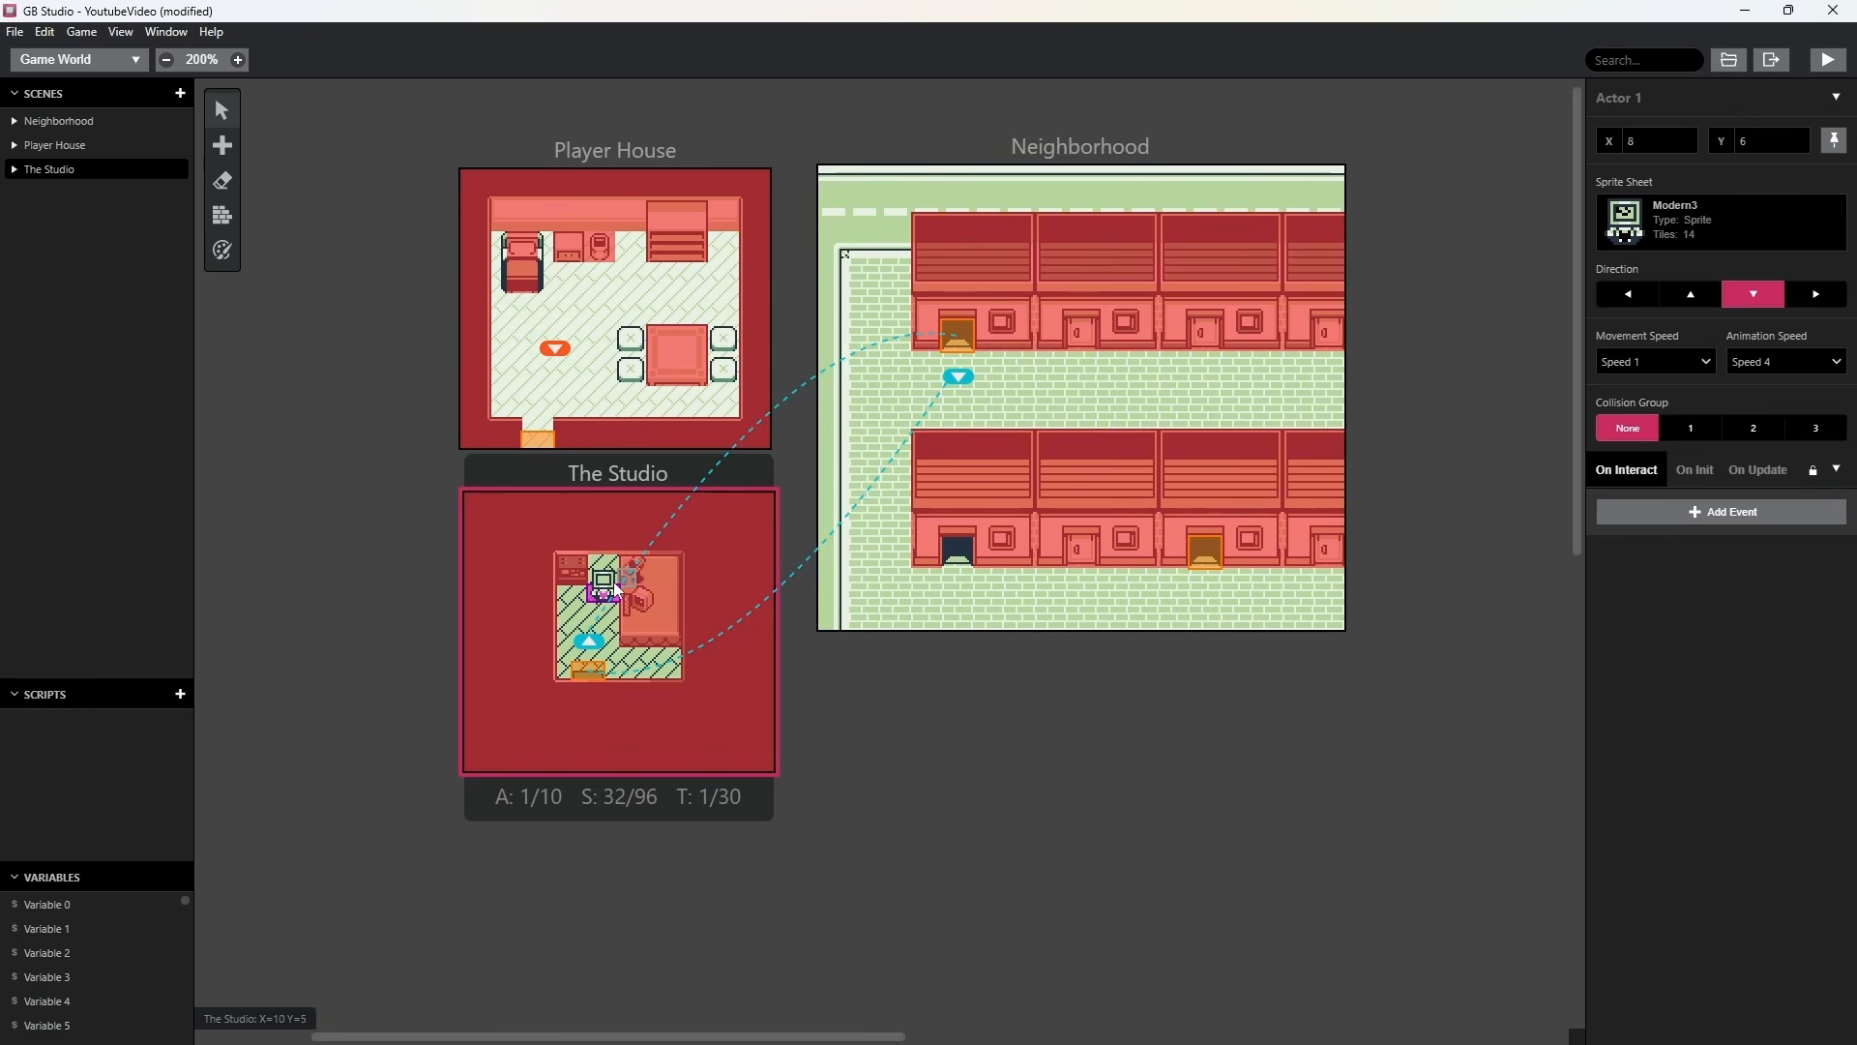
left_click(1722, 619)
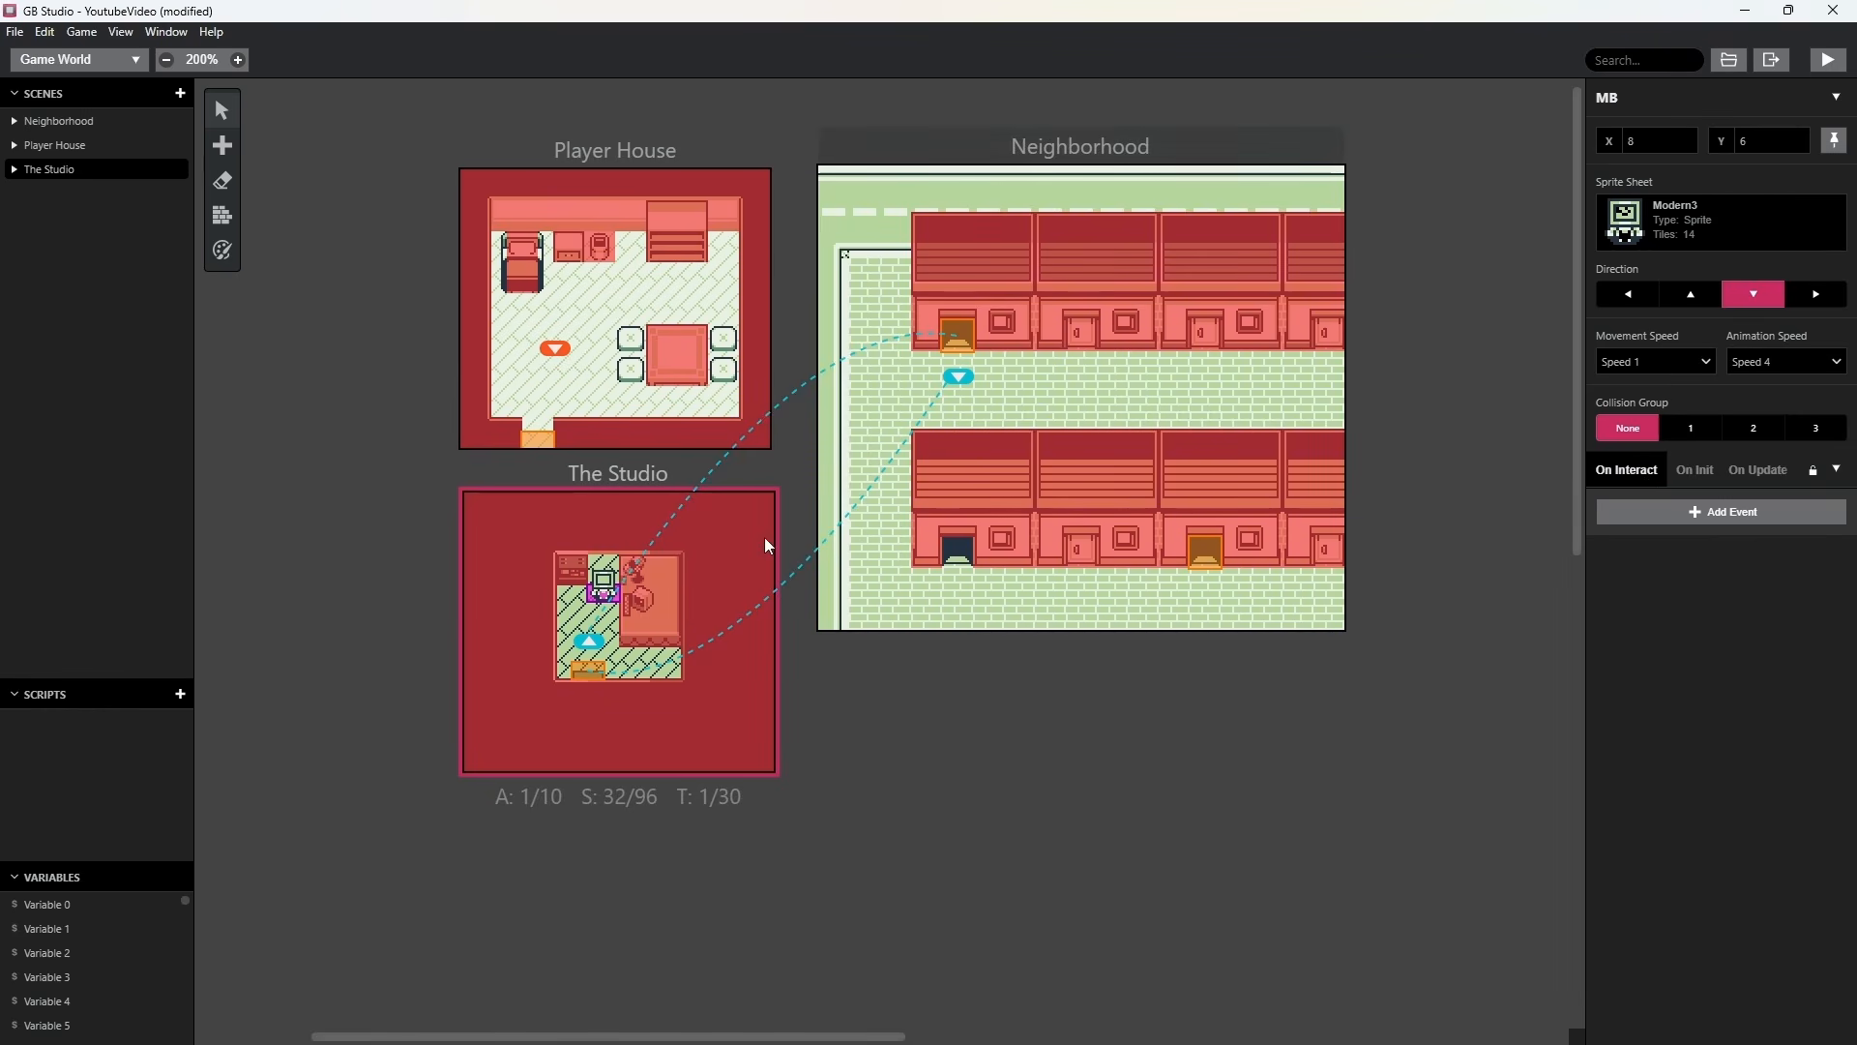
left_click(1817, 294)
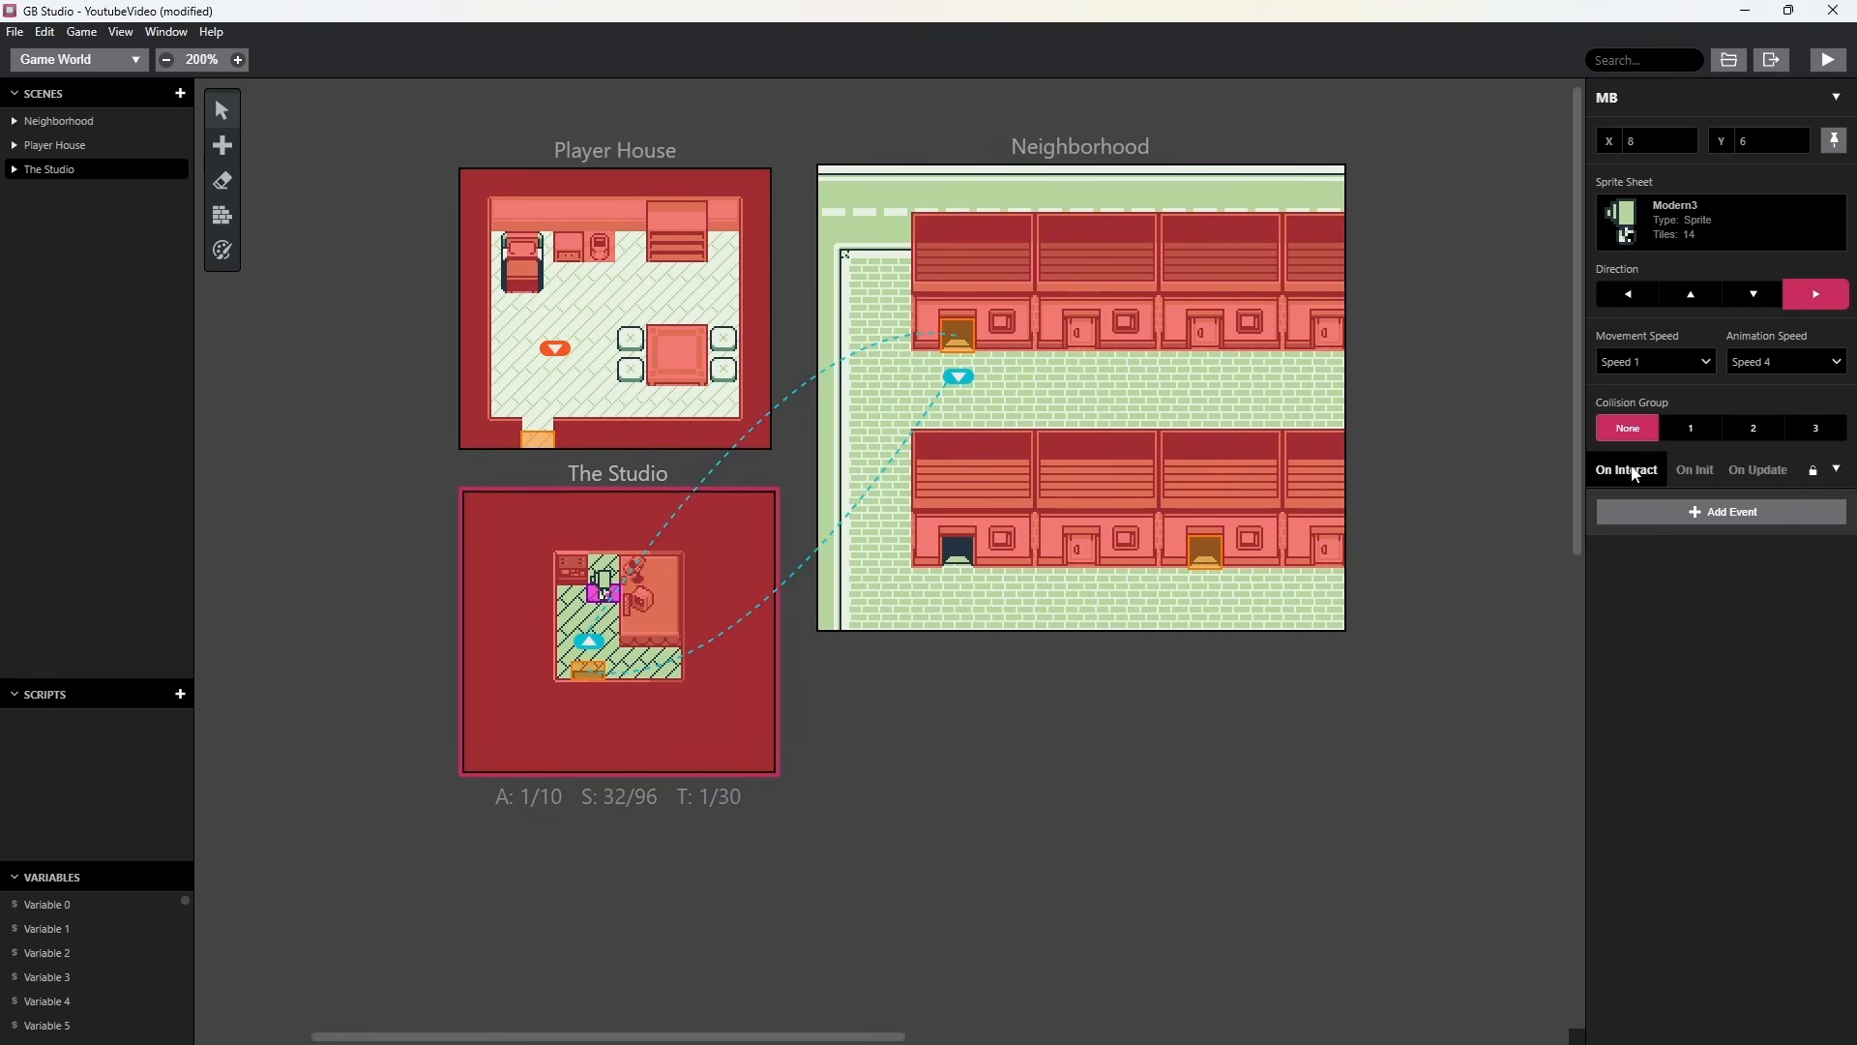
Add a Display Dialogue event reading "Hello and Welcome!" to the MB actor's On Interact script.
left_click(1734, 512)
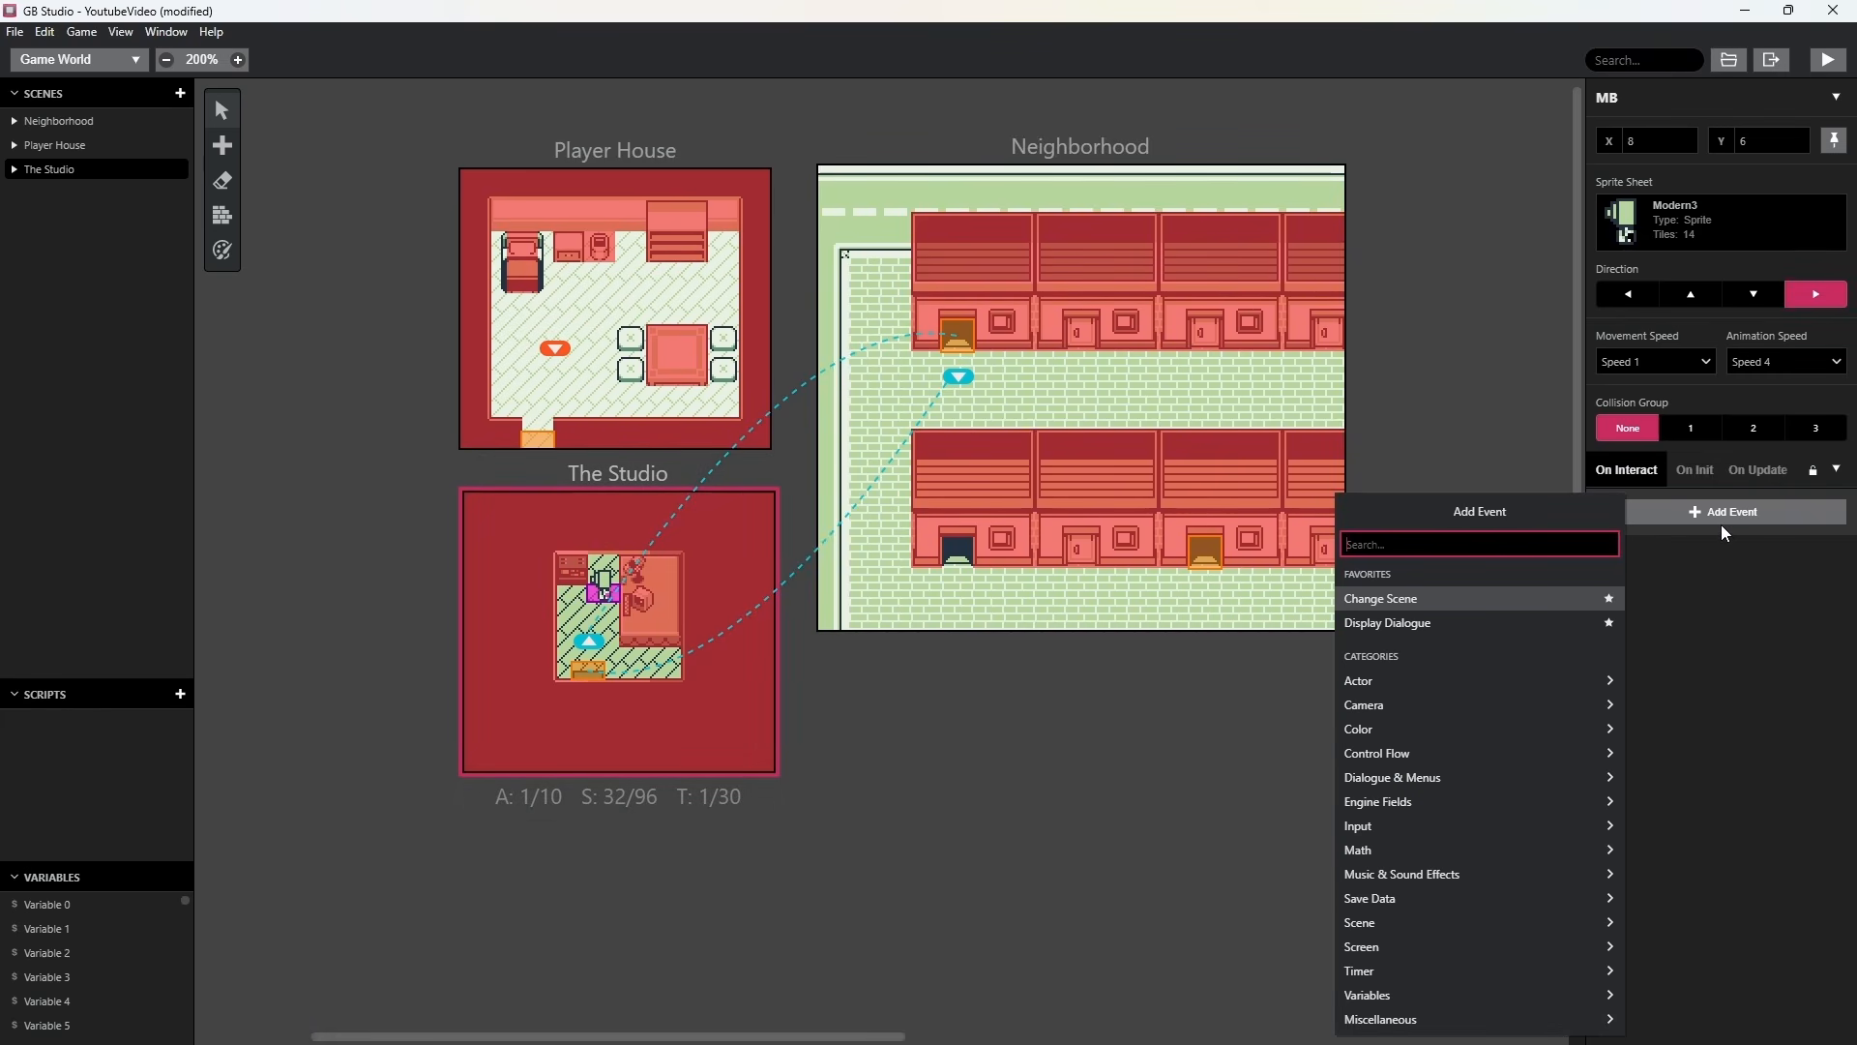
left_click(1399, 623)
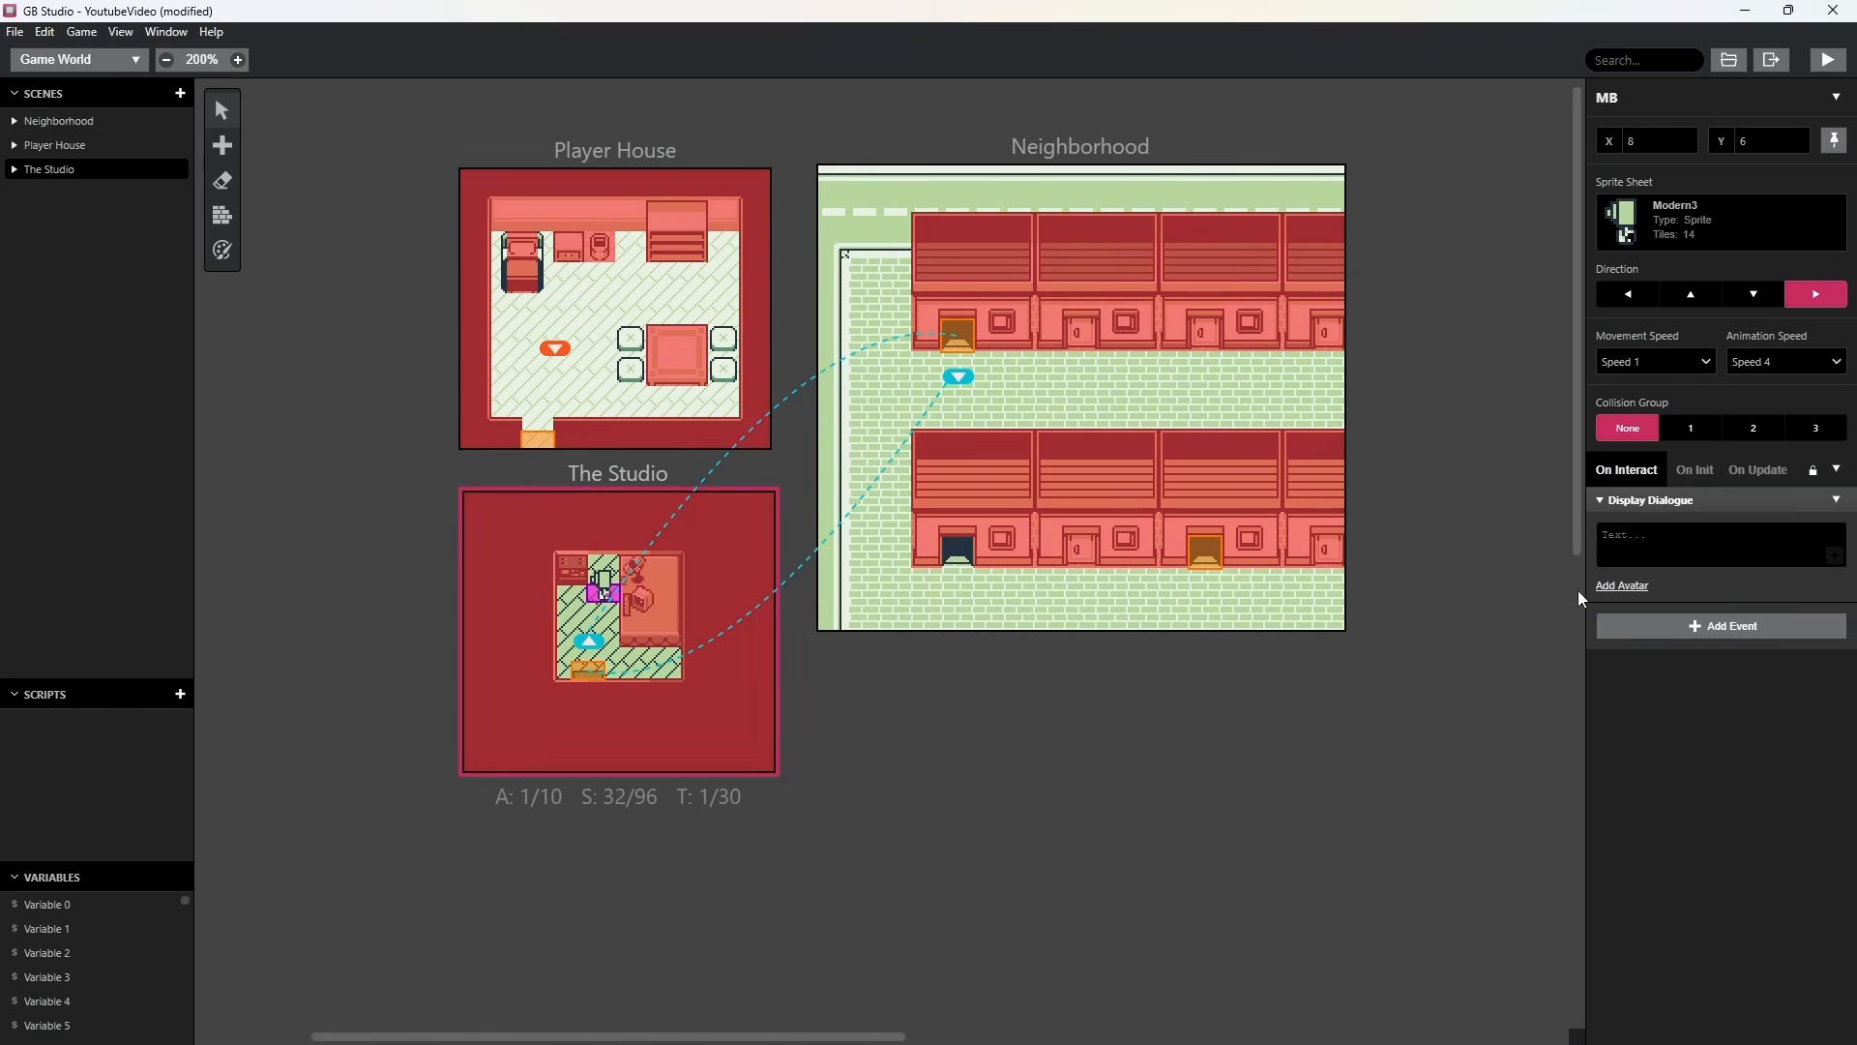
left_click(1671, 545)
type("He")
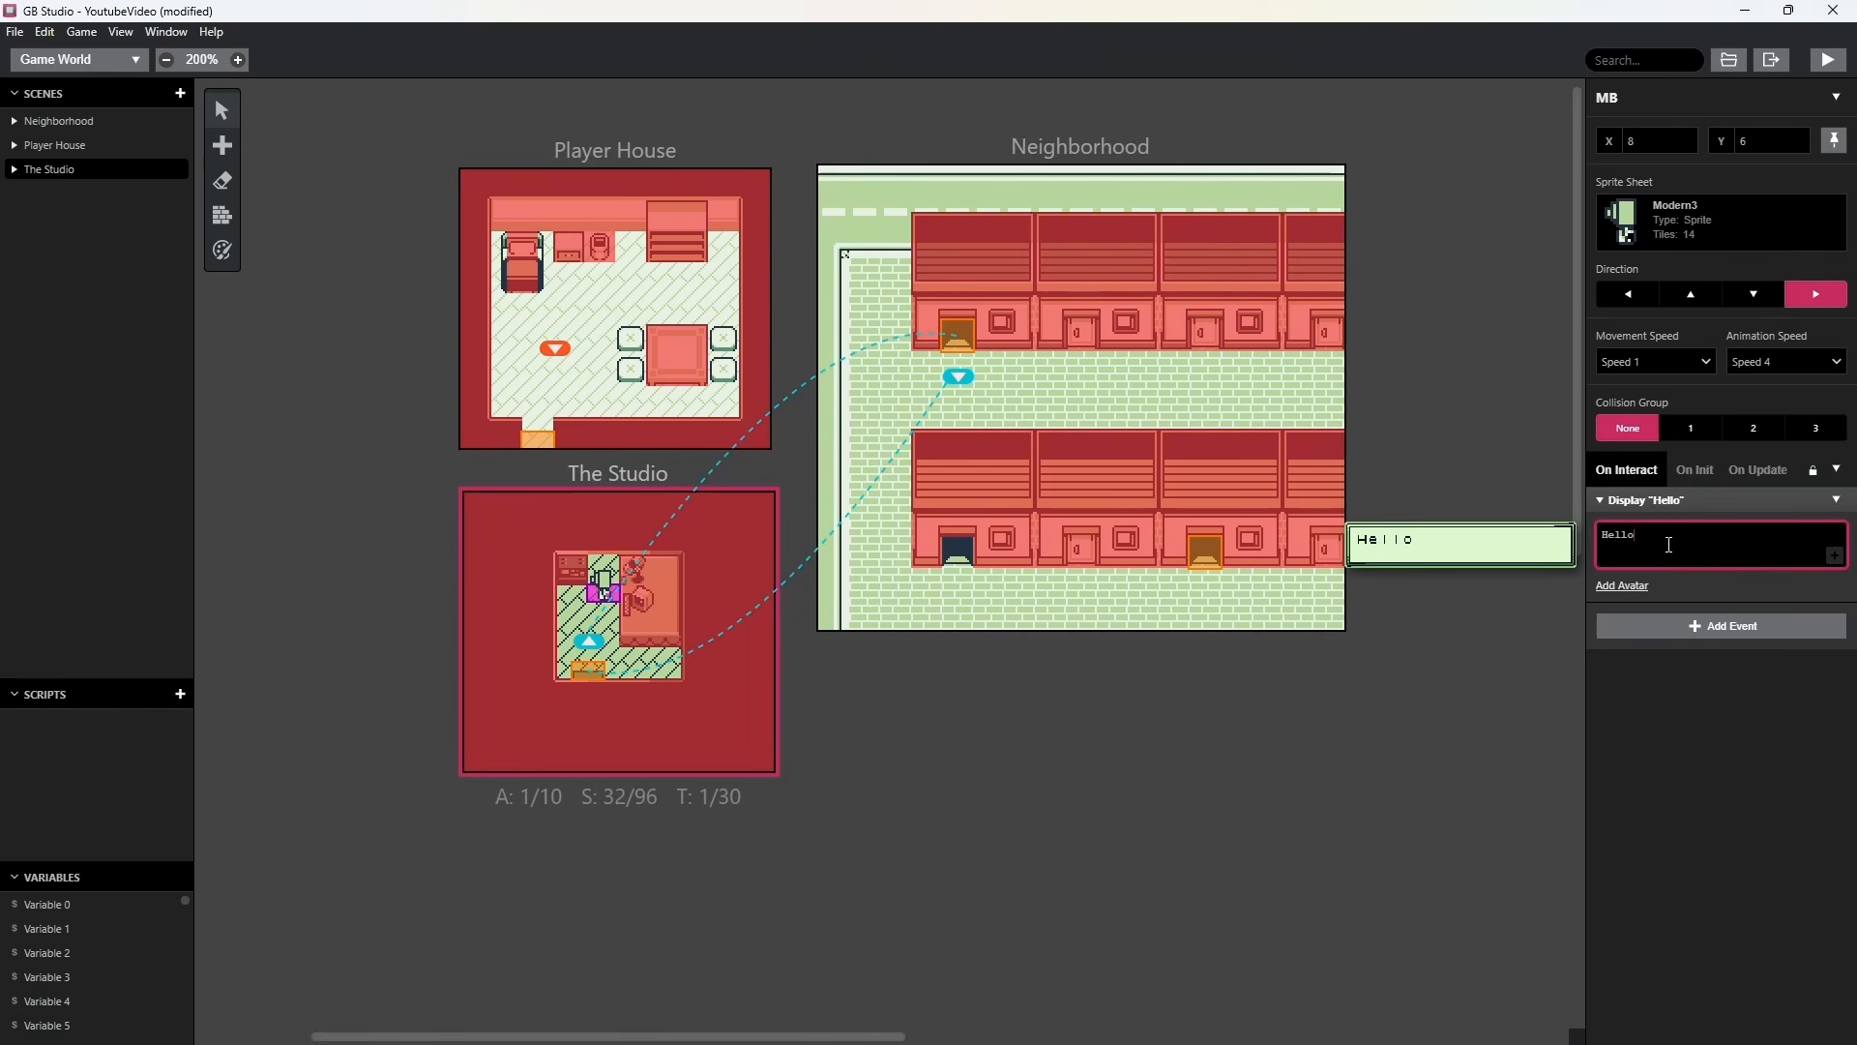
type("llo and Welc")
type("ome")
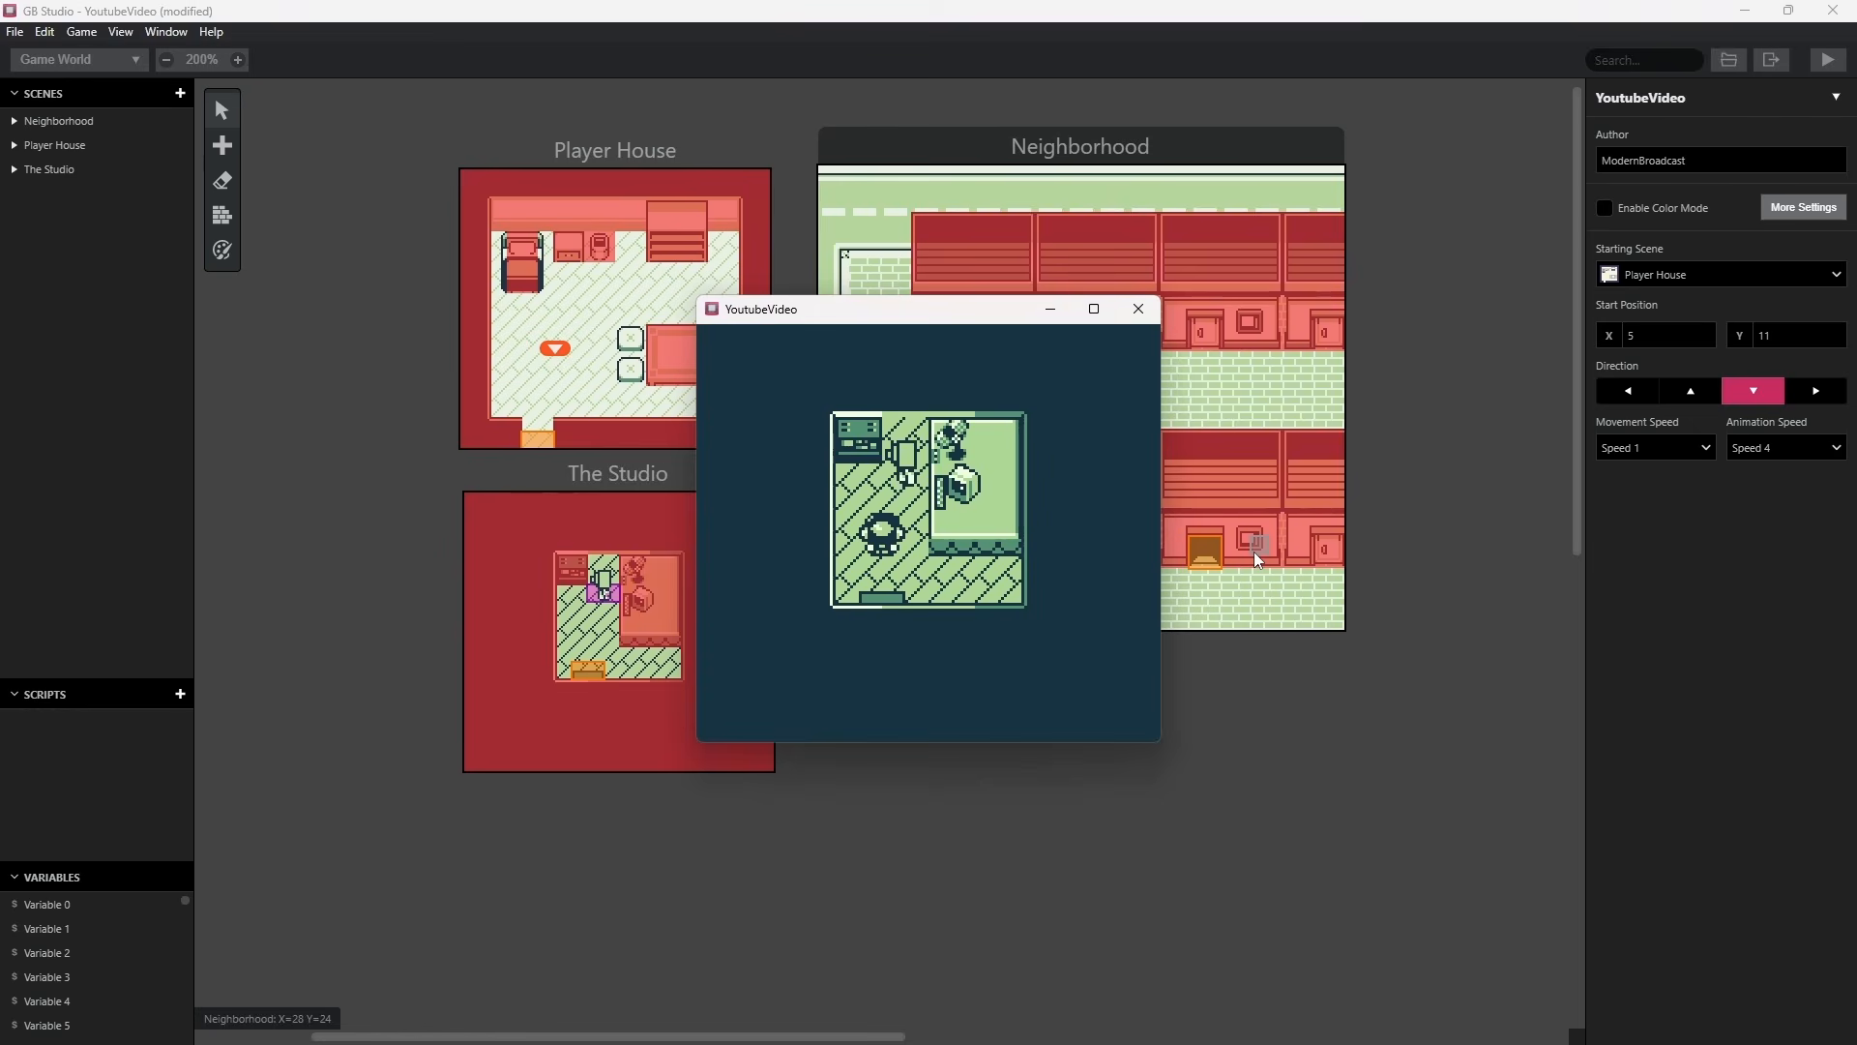
Run the game, talk to the MB actor from the side and from below, and exit The Studio to Neighborhood.
key("Right")
key("Left")
key("Left")
key("Up")
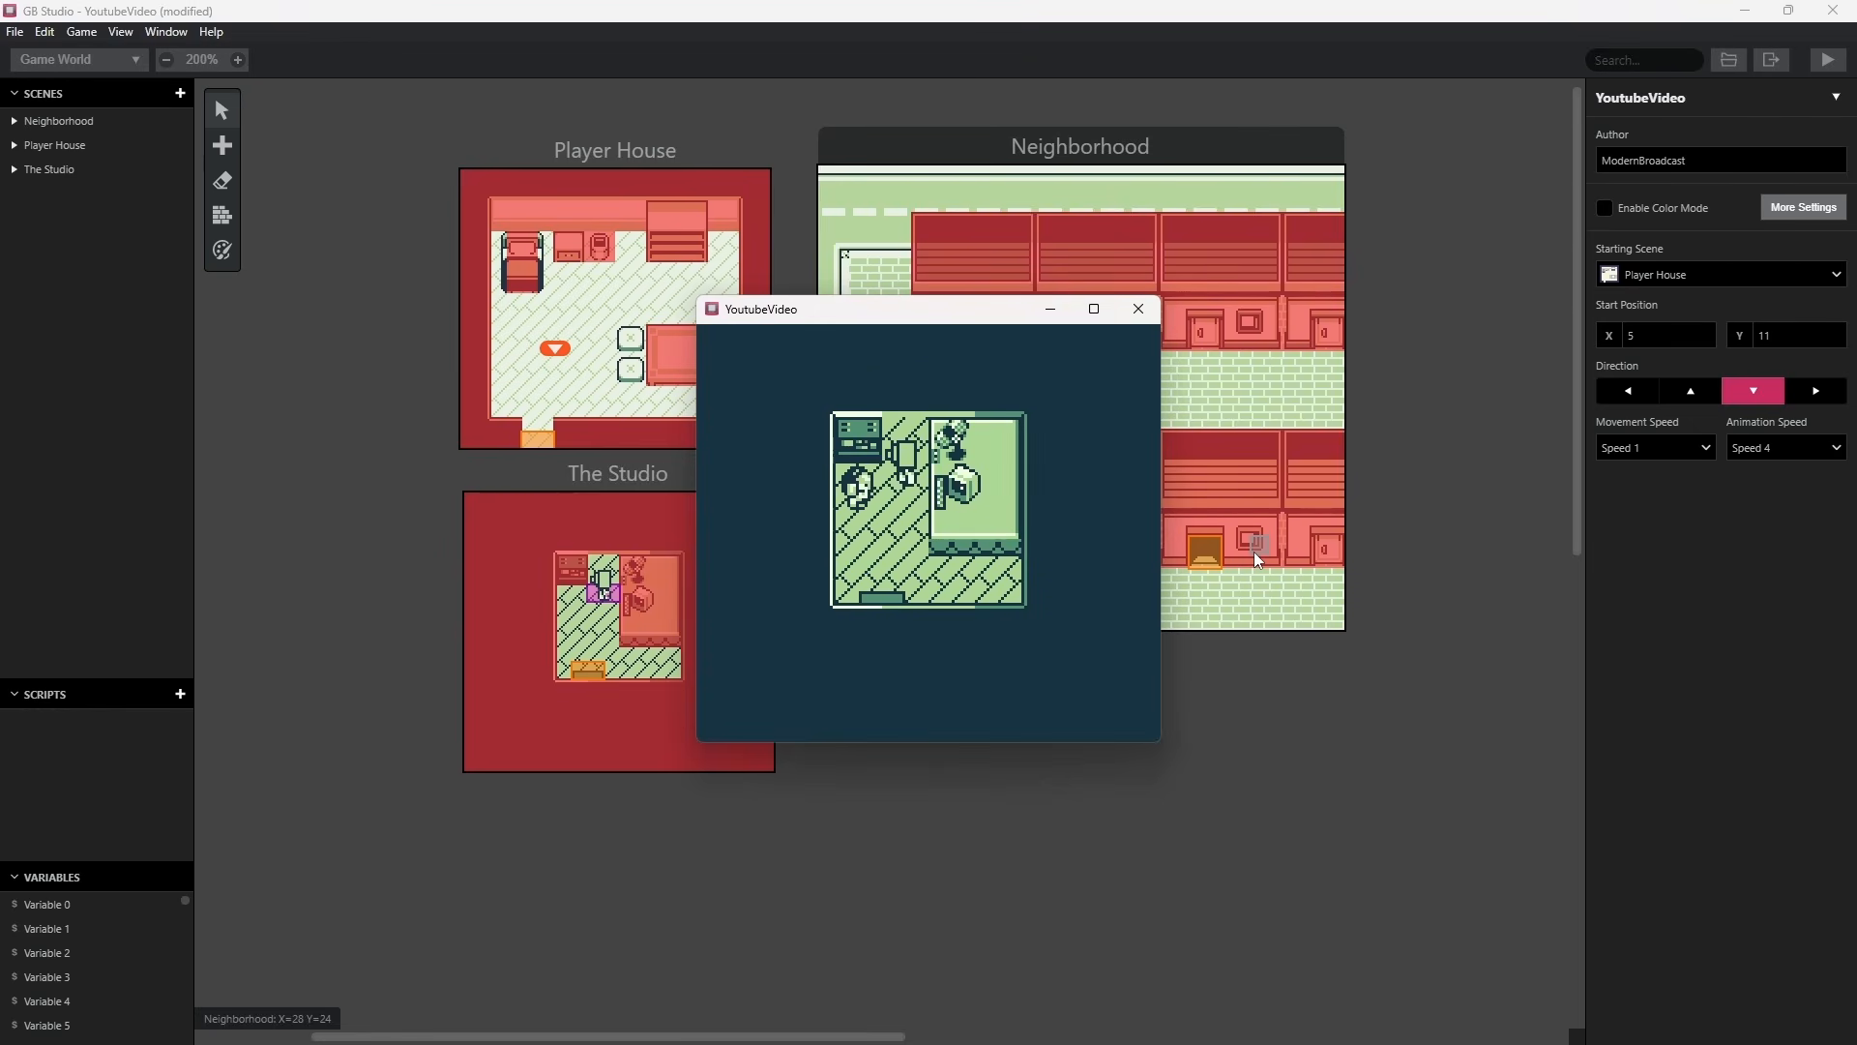
key("z")
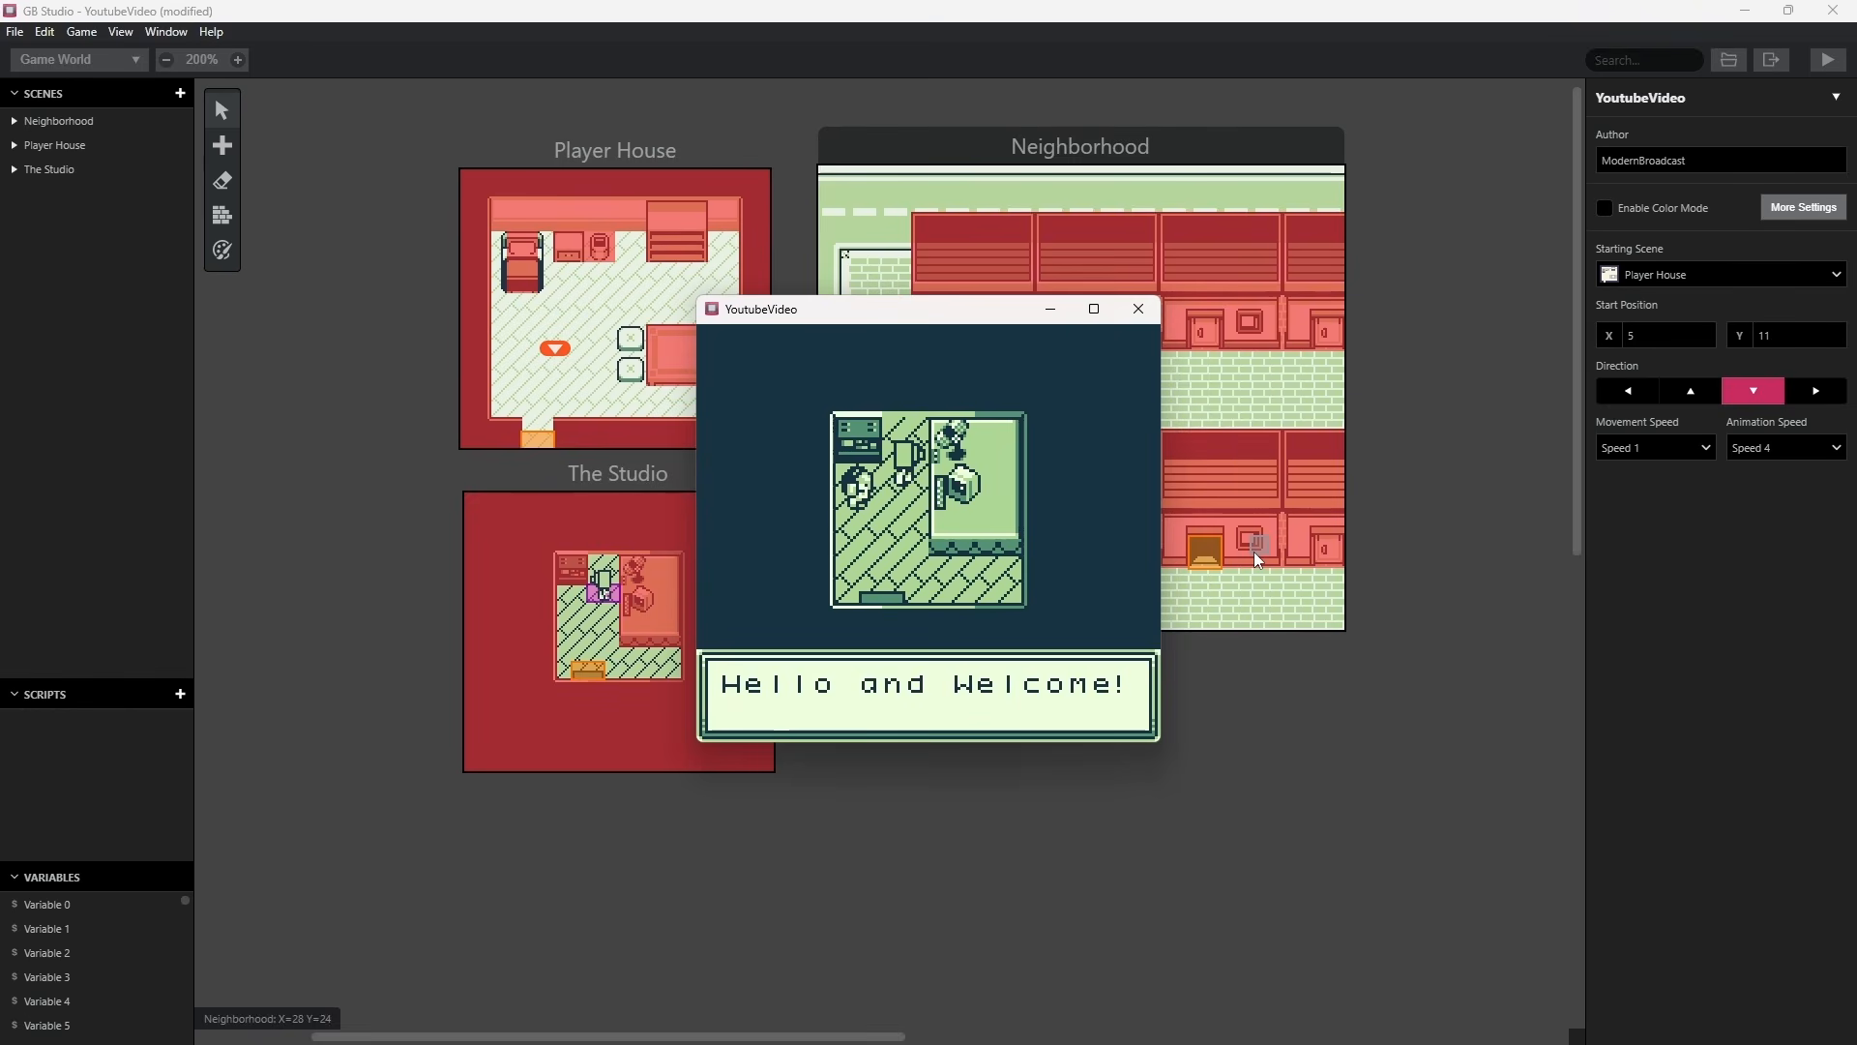
key("z")
key("Down")
key("Up")
key("z")
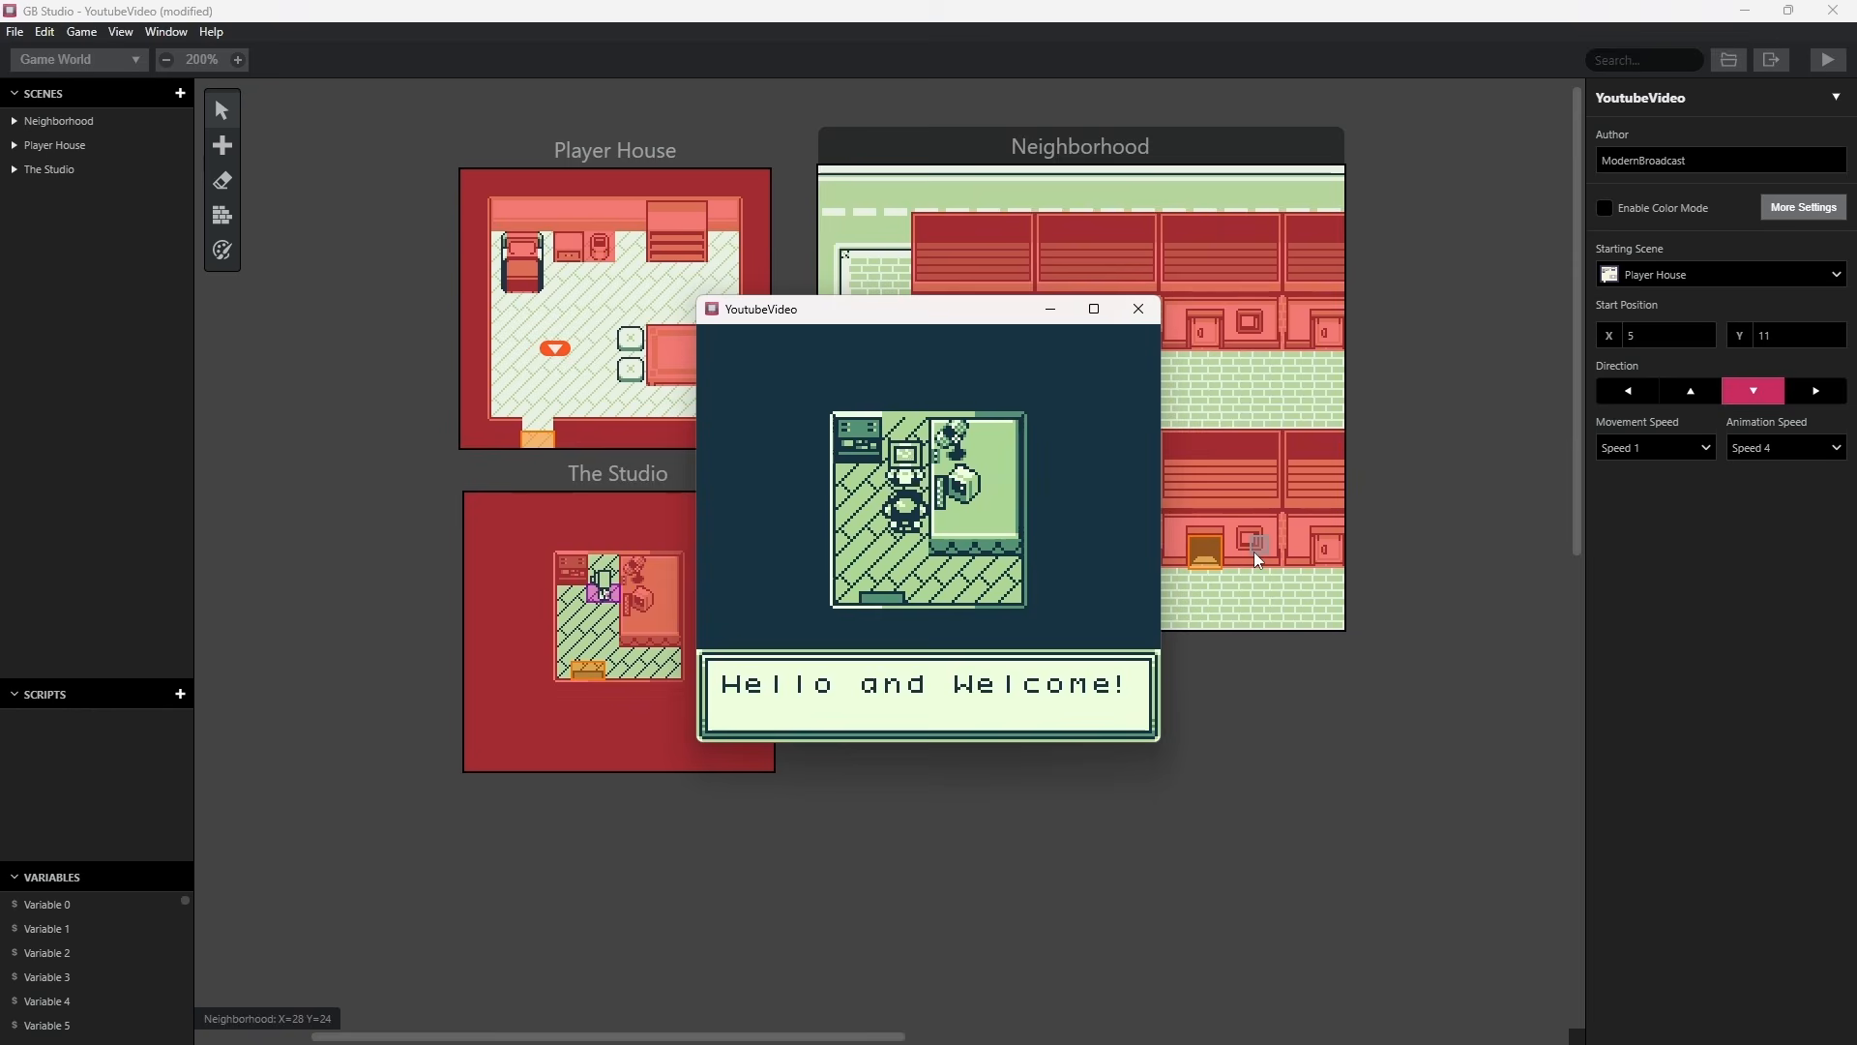
key("z")
key("Down")
key("z")
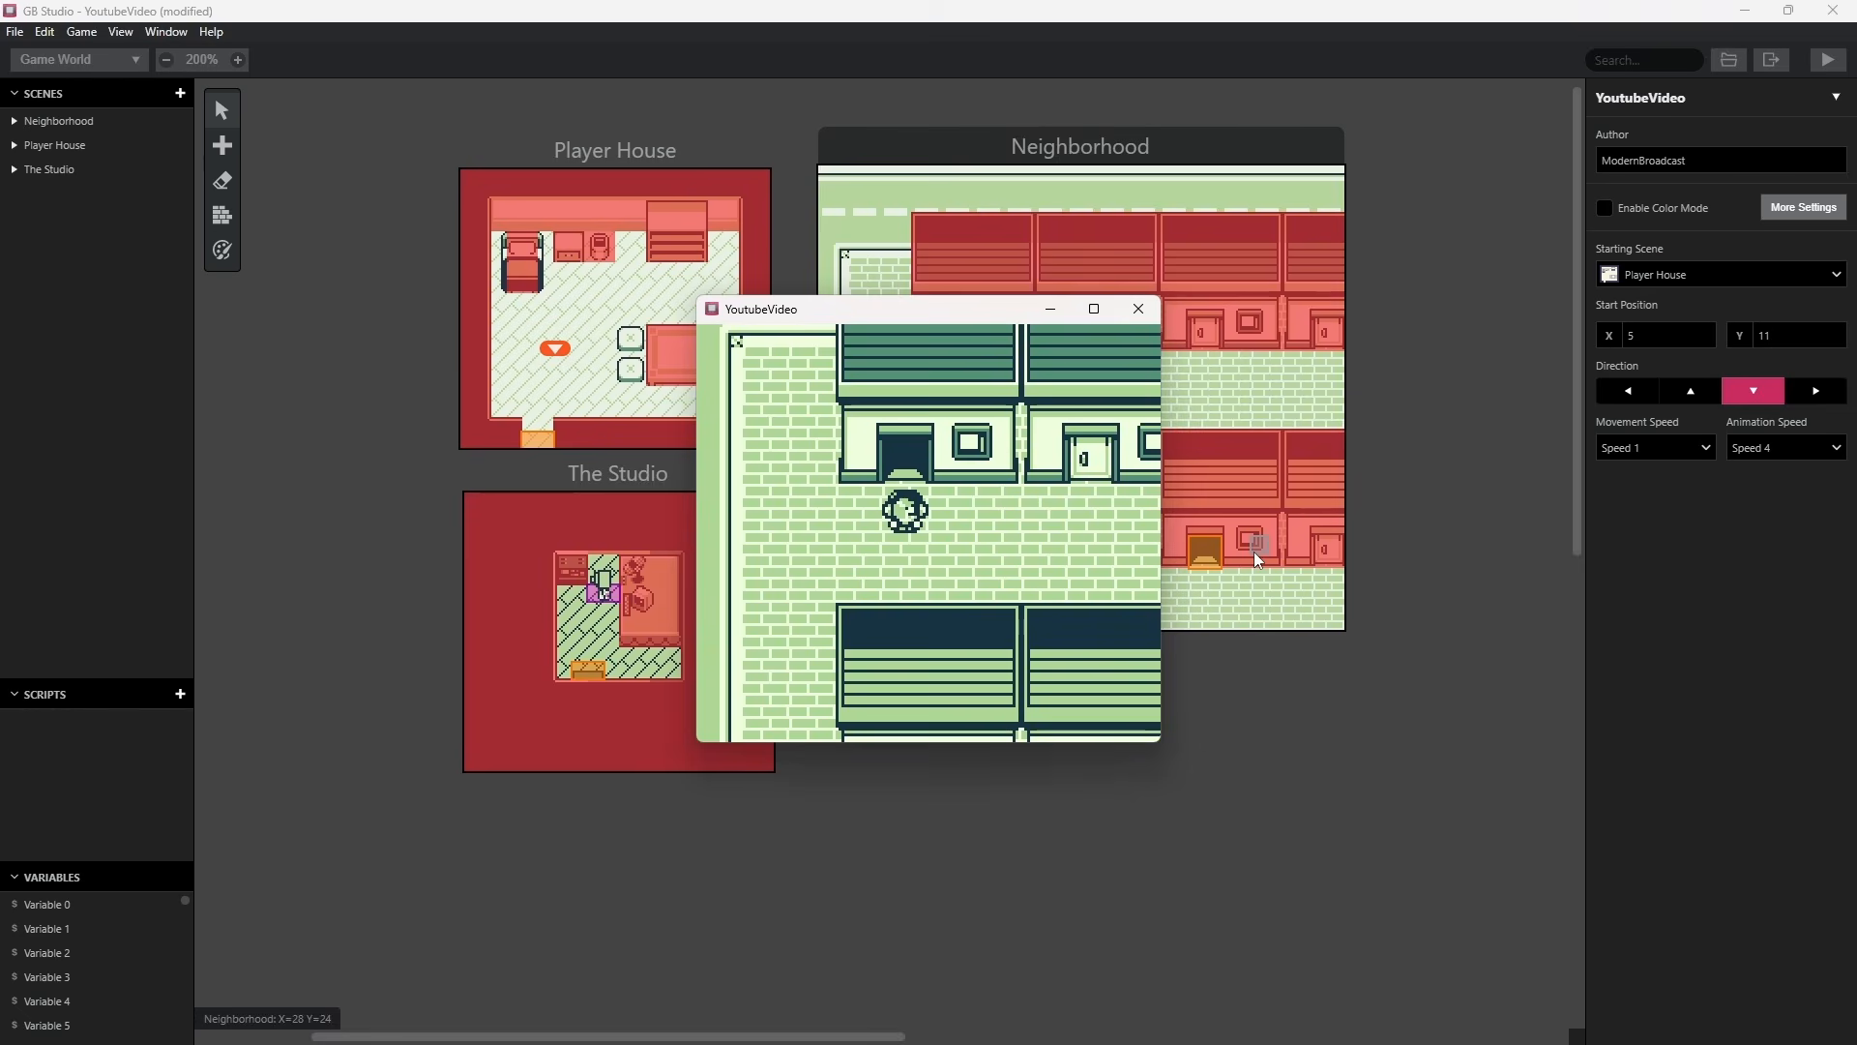